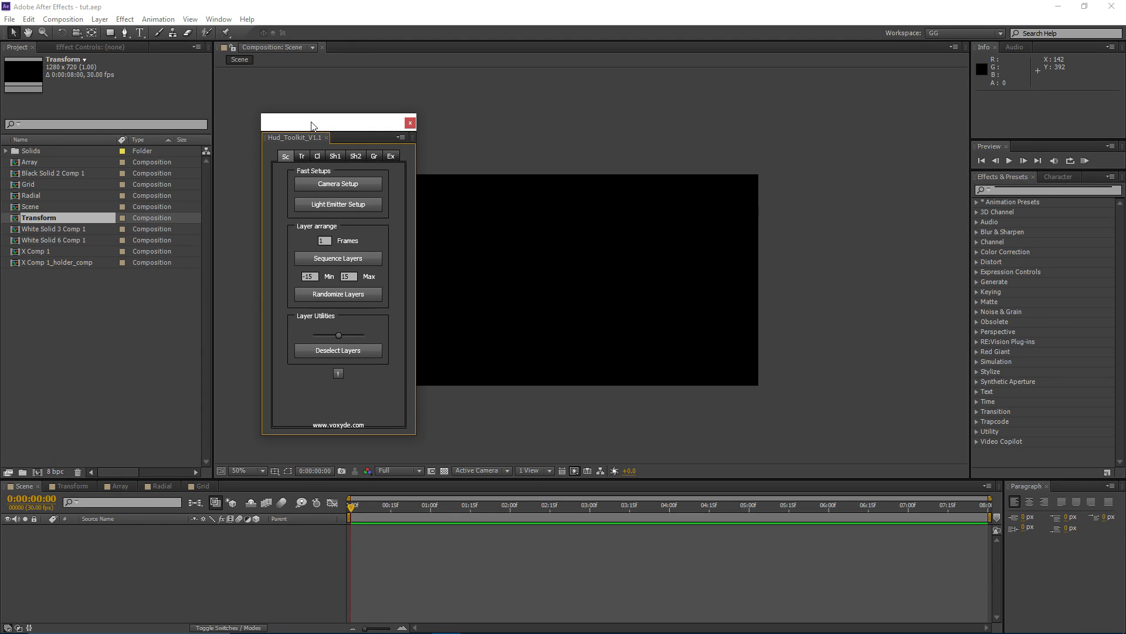
# - Look through the Hud_Toolkit sections for scene setup, transforms, cloning, shapes, grid and expressions
pyautogui.click(321, 154)
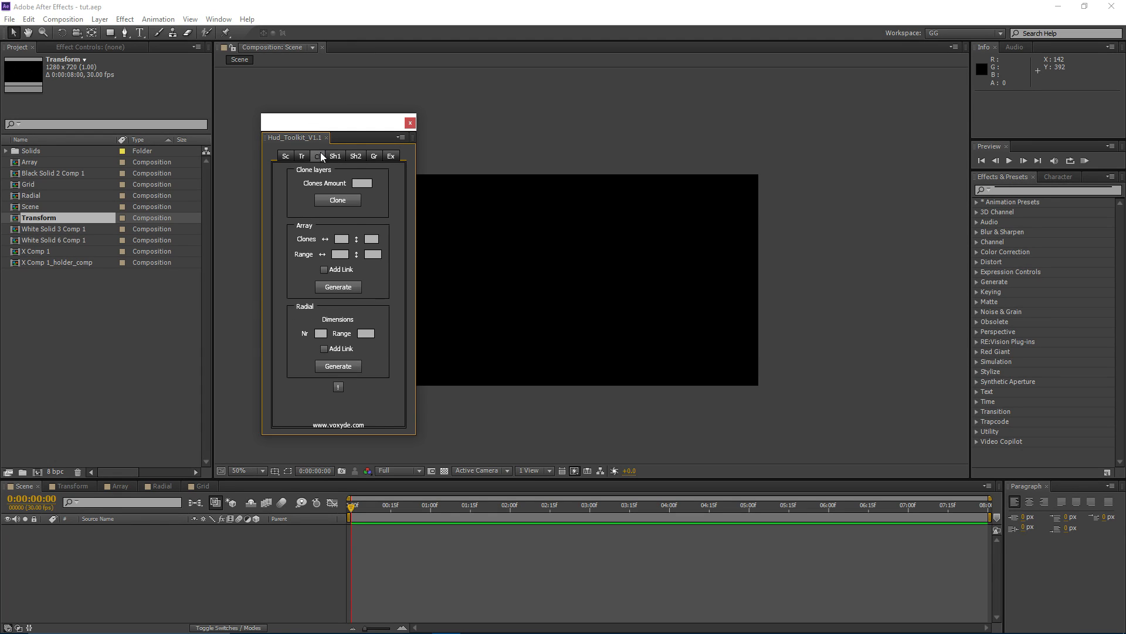
pyautogui.click(326, 157)
pyautogui.click(304, 158)
pyautogui.moveTo(304, 122); pyautogui.dragTo(256, 133)
pyautogui.click(271, 166)
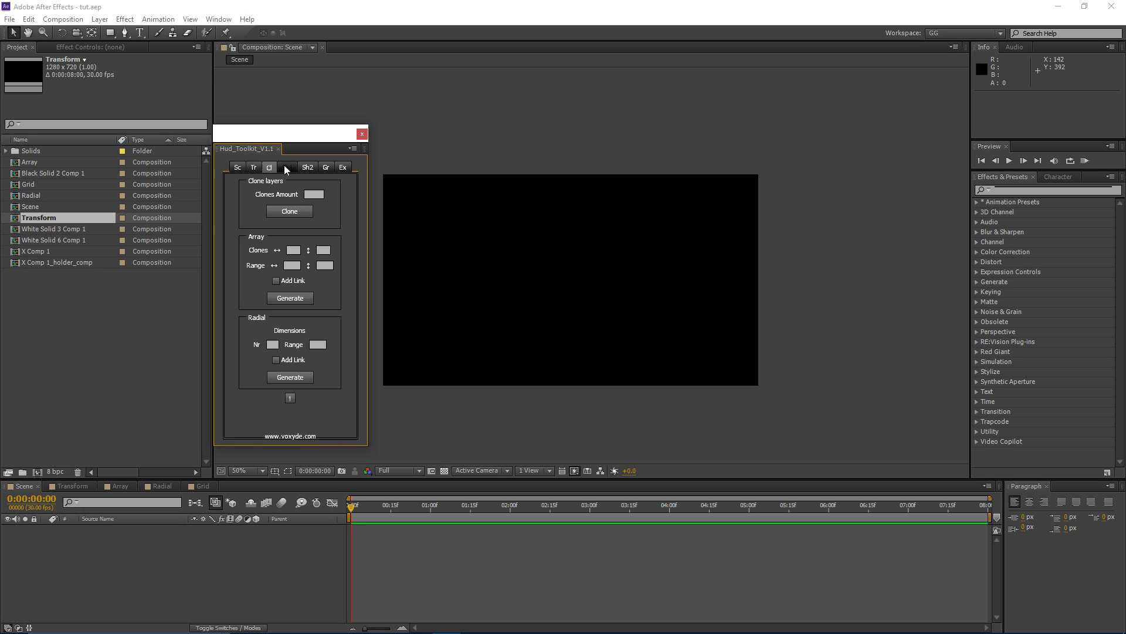
pyautogui.click(253, 168)
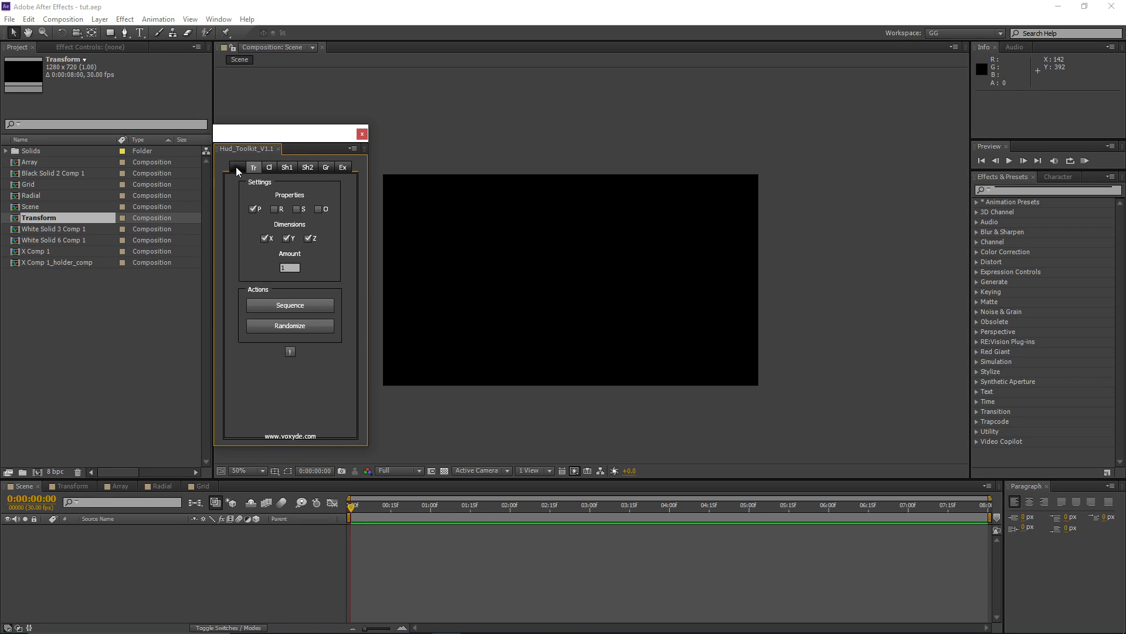
pyautogui.click(287, 167)
pyautogui.click(308, 167)
pyautogui.click(326, 168)
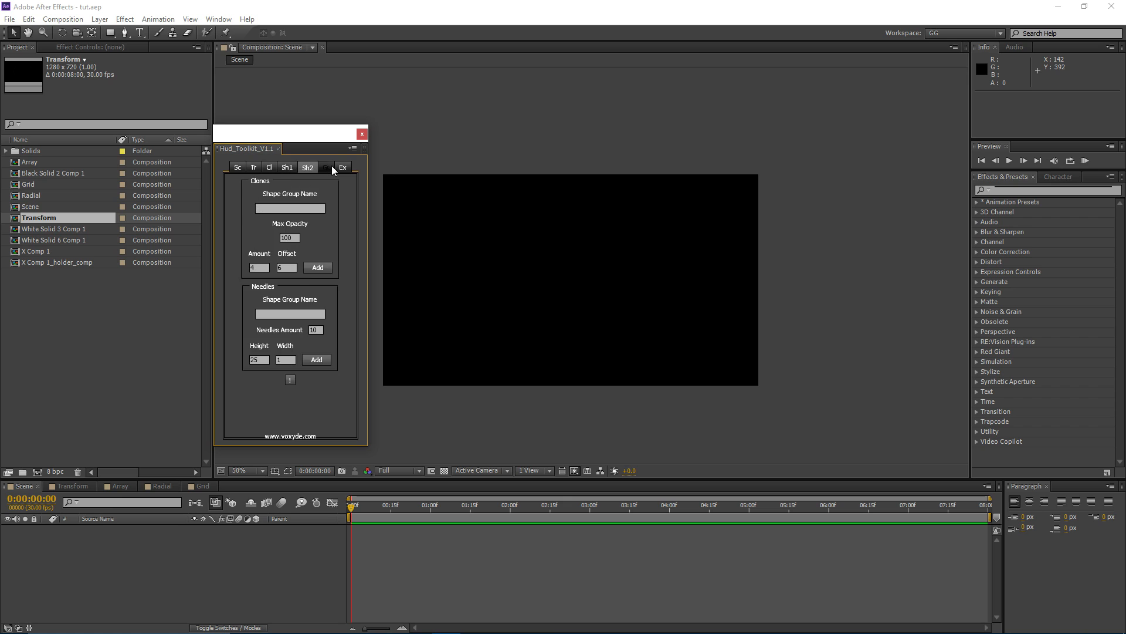
pyautogui.click(342, 167)
pyautogui.click(237, 167)
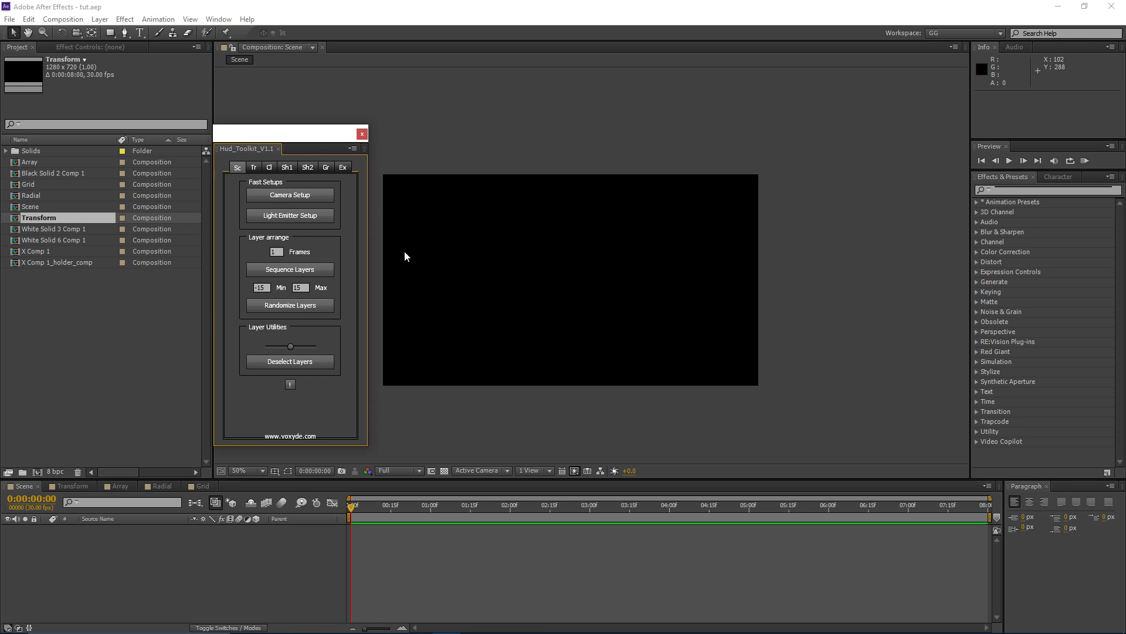
pyautogui.moveTo(267, 137); pyautogui.dragTo(815, 142)
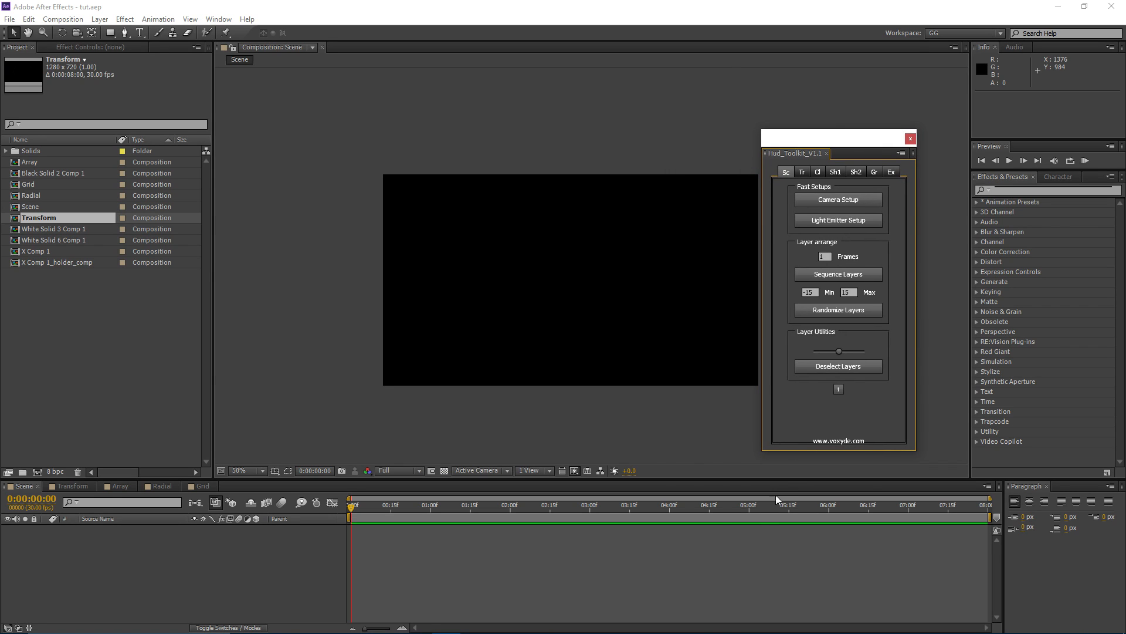
# - Switch to the browser and examine the HUD Toolkit page address and the script's installation instructions
pyautogui.click(360, 623)
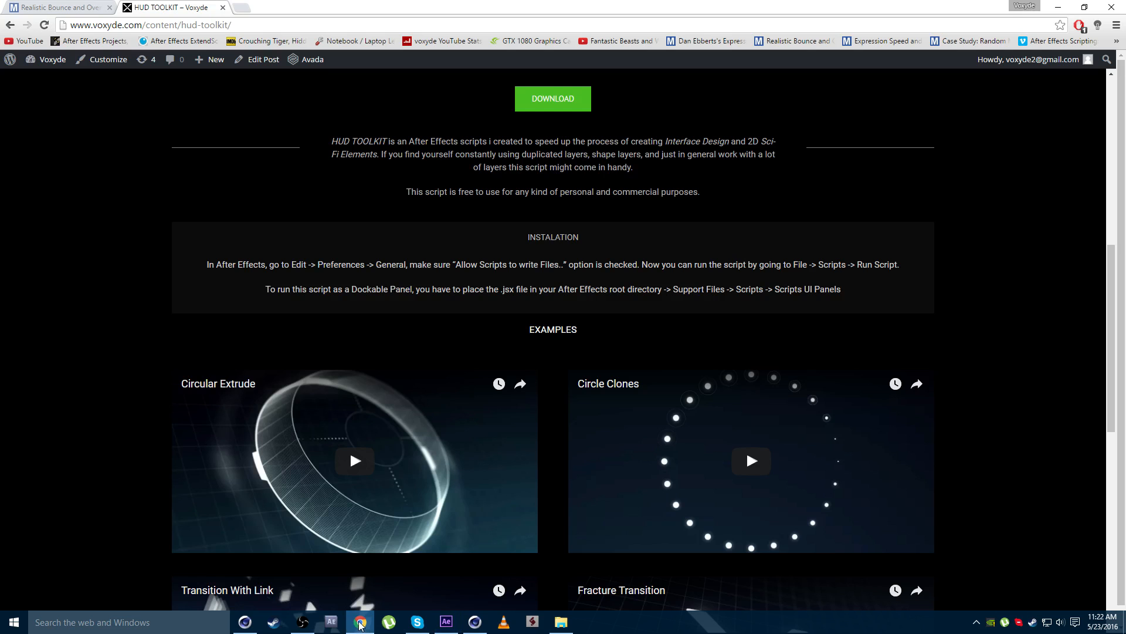
pyautogui.middleClick(88, 248)
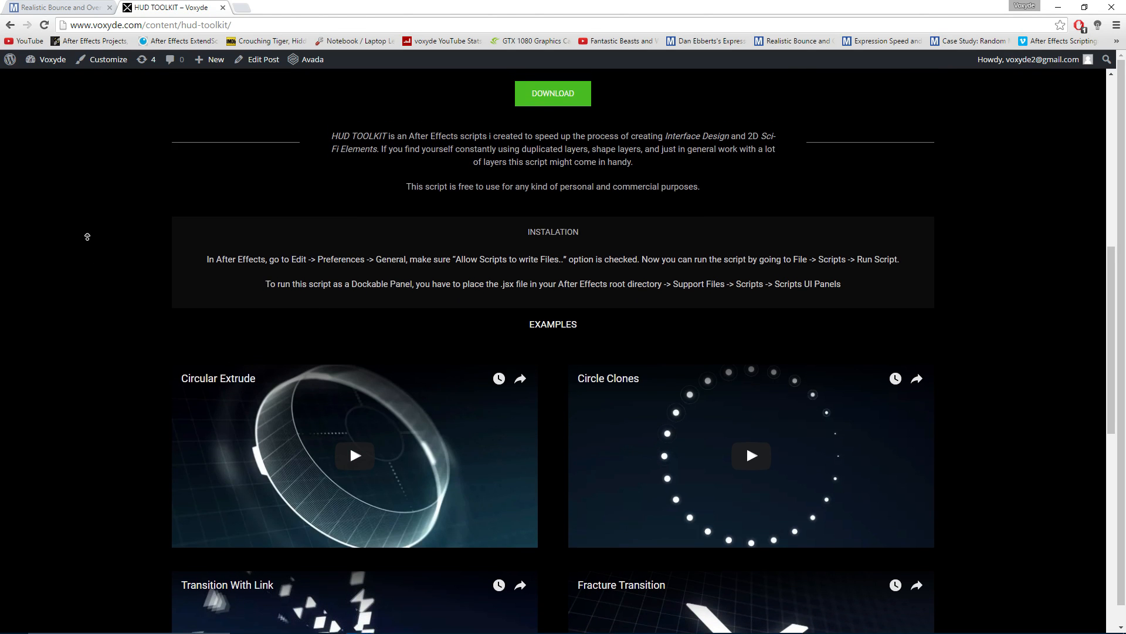
pyautogui.middleClick(88, 239)
pyautogui.moveTo(151, 20); pyautogui.dragTo(233, 25)
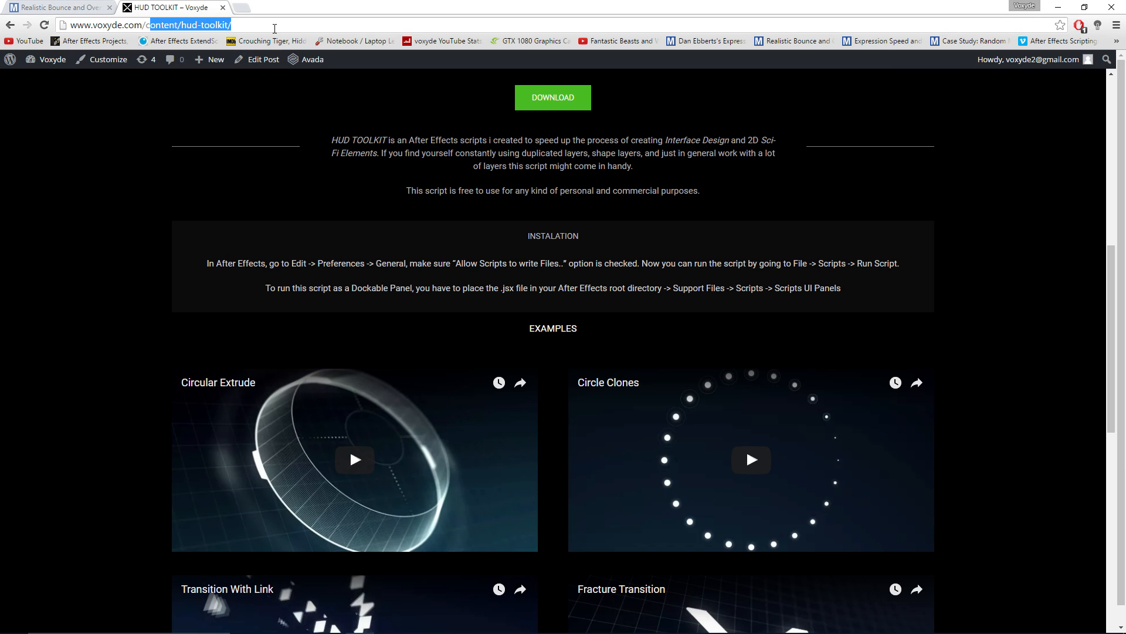
pyautogui.click(232, 25)
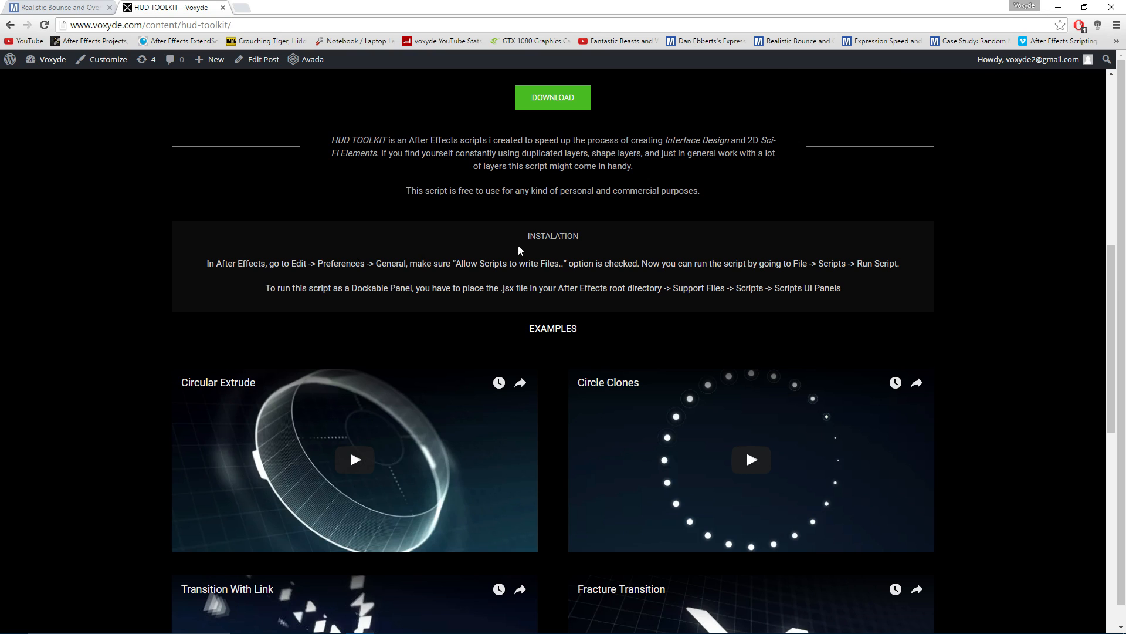
pyautogui.moveTo(207, 262); pyautogui.dragTo(850, 291)
pyautogui.click(850, 291)
# - Review the example videos and project file download on the HUD Toolkit page, playing the Circular Extrude example
pyautogui.scroll(-5, 116, 241)
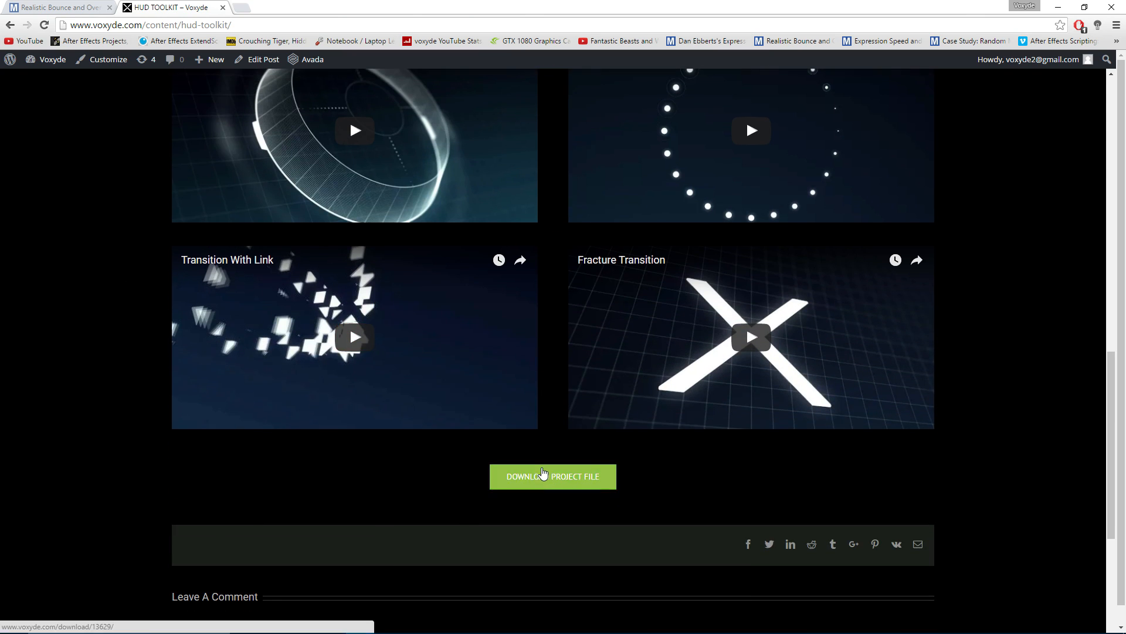
pyautogui.scroll(2, 57, 357)
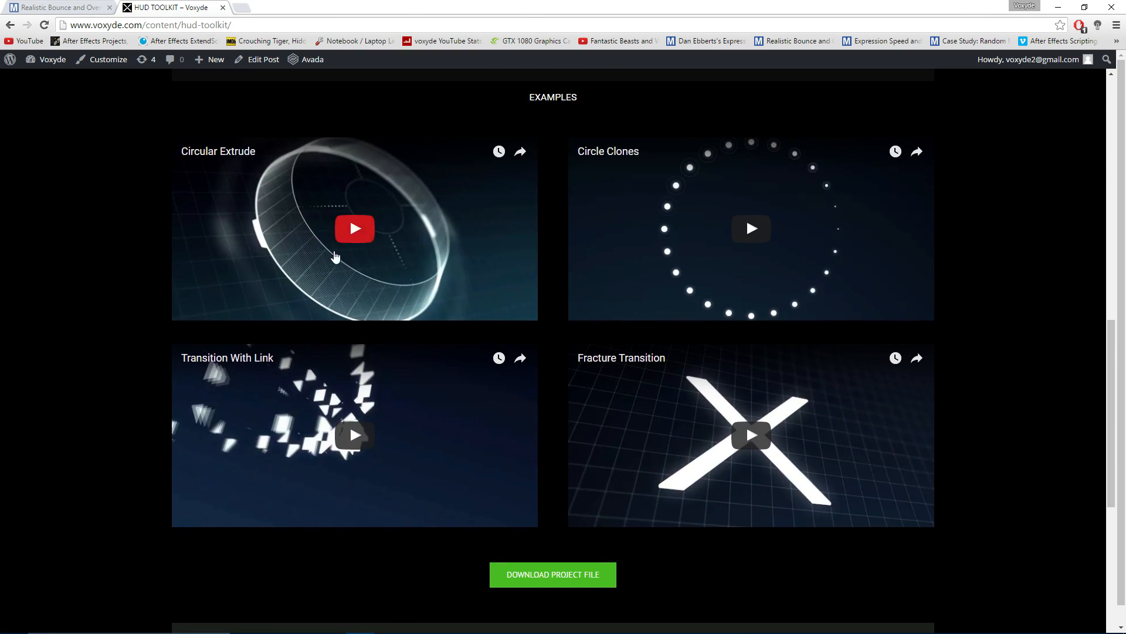
pyautogui.click(382, 247)
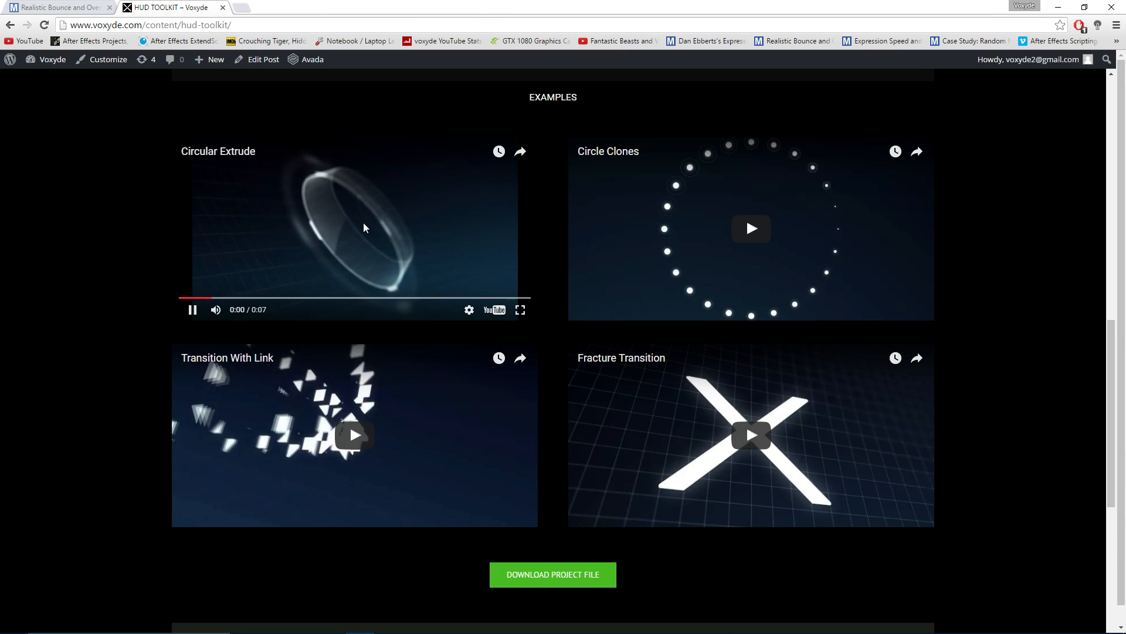
pyautogui.click(325, 232)
pyautogui.scroll(5, 108, 309)
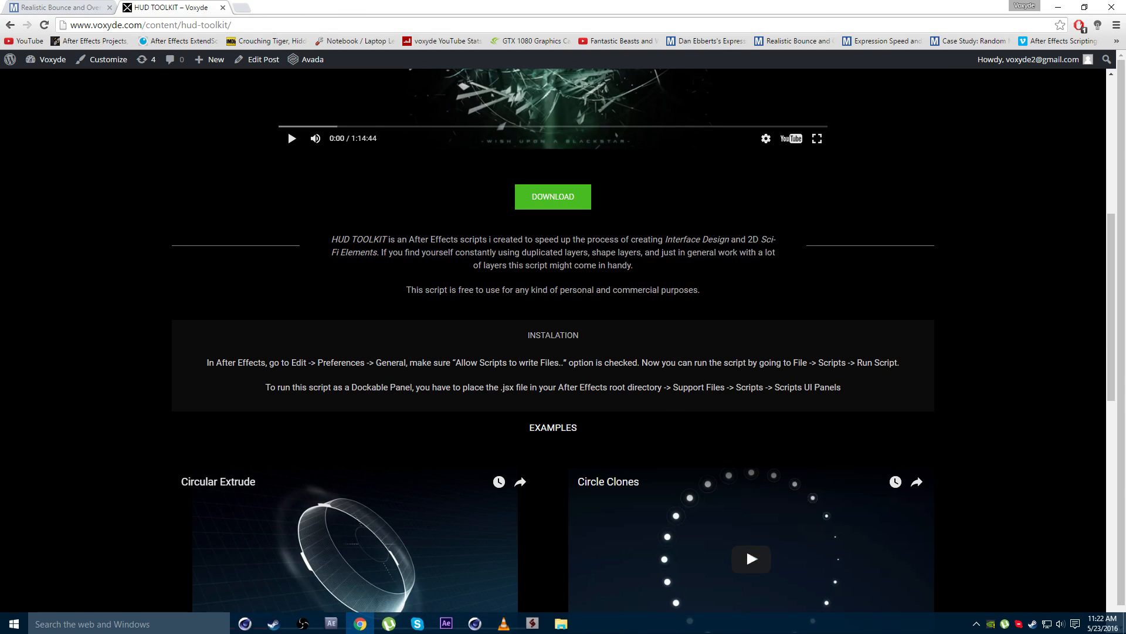
# - Switch back to After Effects and review the toolkit's transform, clone, shape, grid and expression sections, ending on the scene section
pyautogui.click(446, 622)
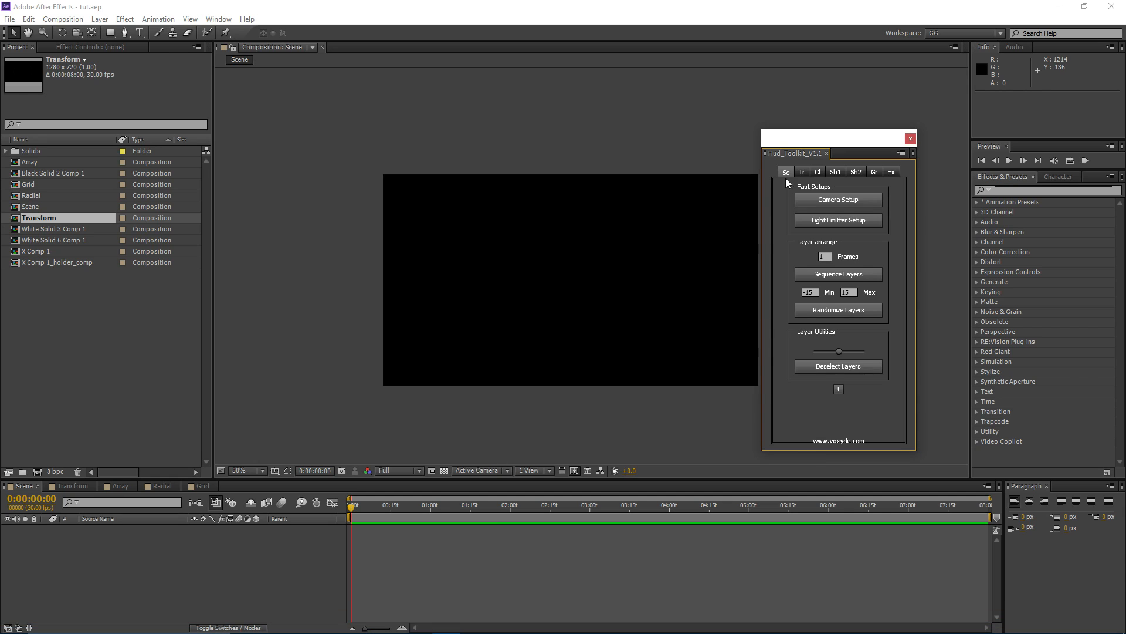
pyautogui.moveTo(813, 142); pyautogui.dragTo(301, 128)
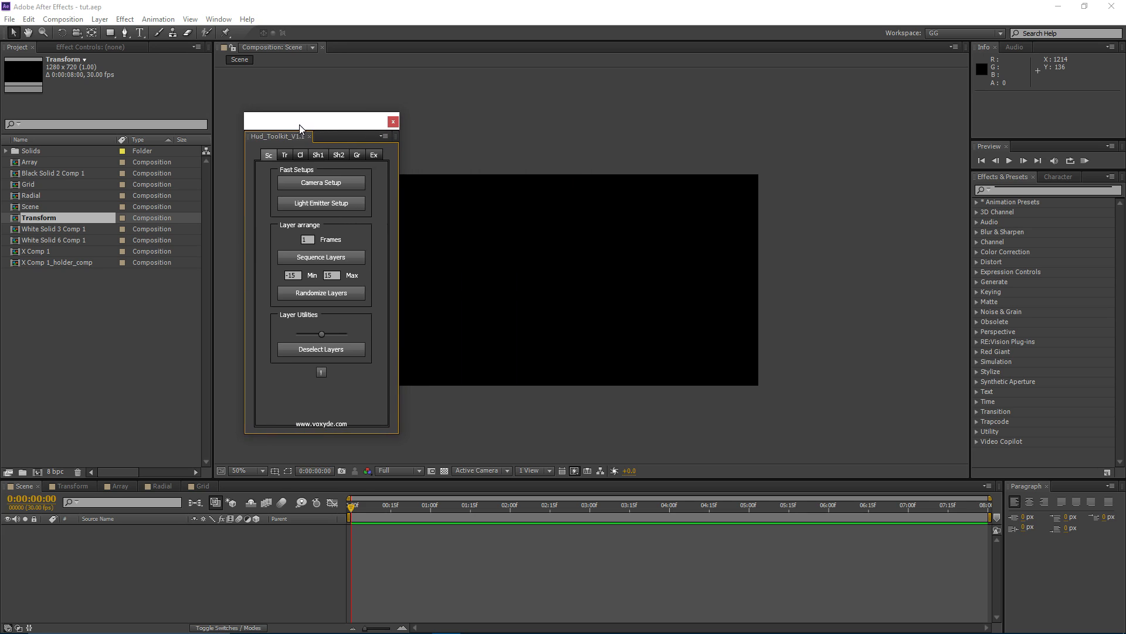
pyautogui.click(281, 156)
pyautogui.click(300, 156)
pyautogui.click(317, 156)
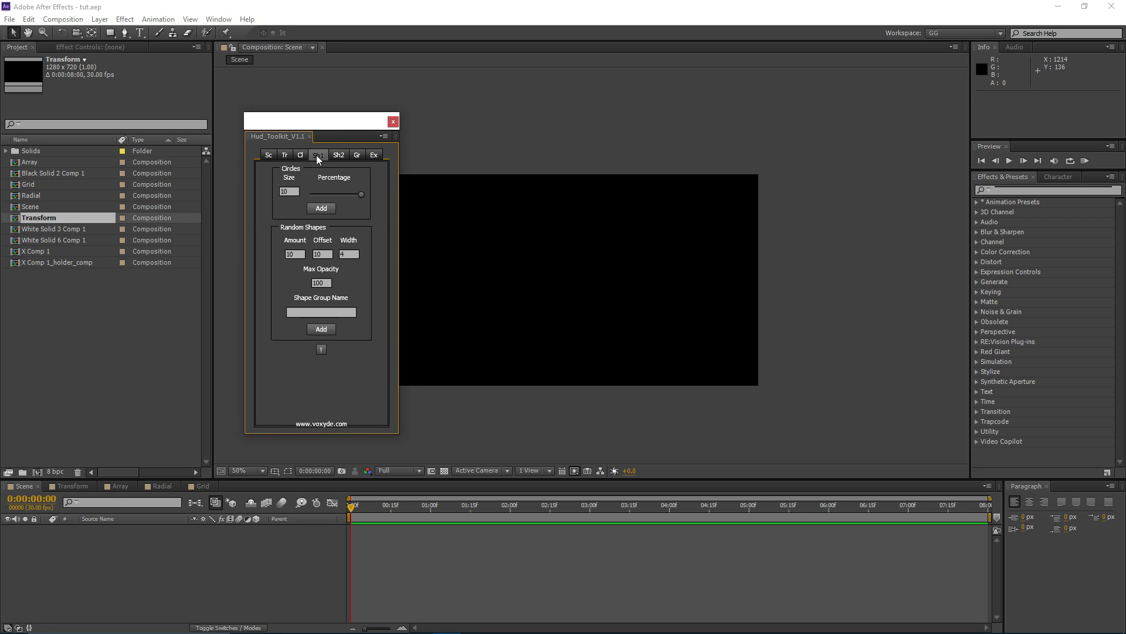
pyautogui.click(339, 156)
pyautogui.click(355, 157)
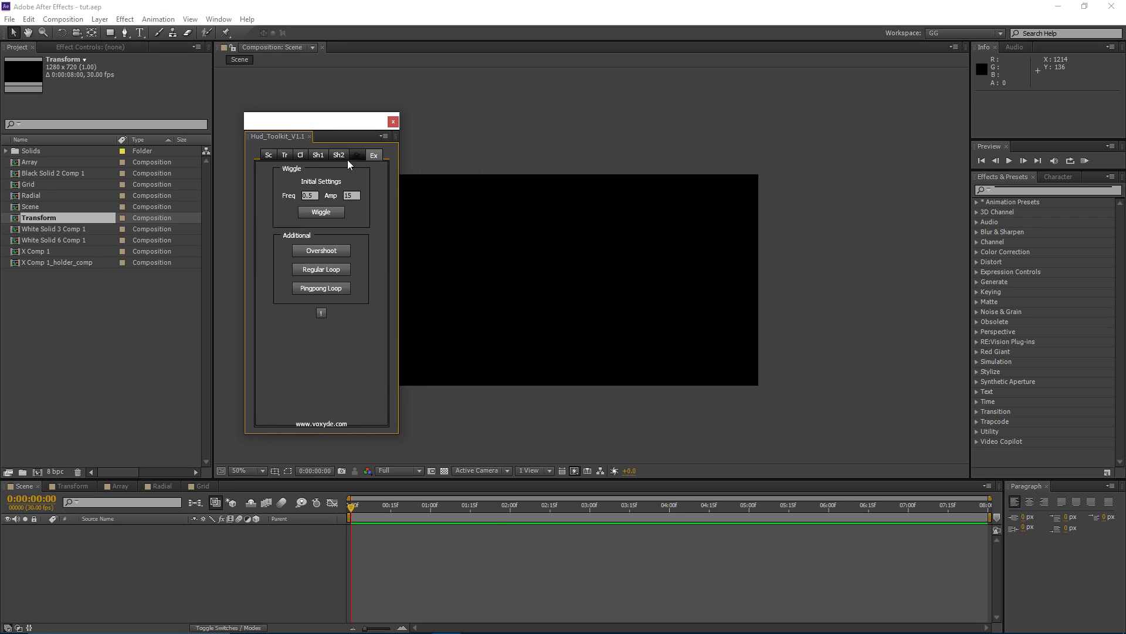
pyautogui.click(269, 155)
# - Dock the floating Hud_Toolkit panel together with Effects & Presets and adjust the panel width
pyautogui.moveTo(276, 127); pyautogui.dragTo(735, 126)
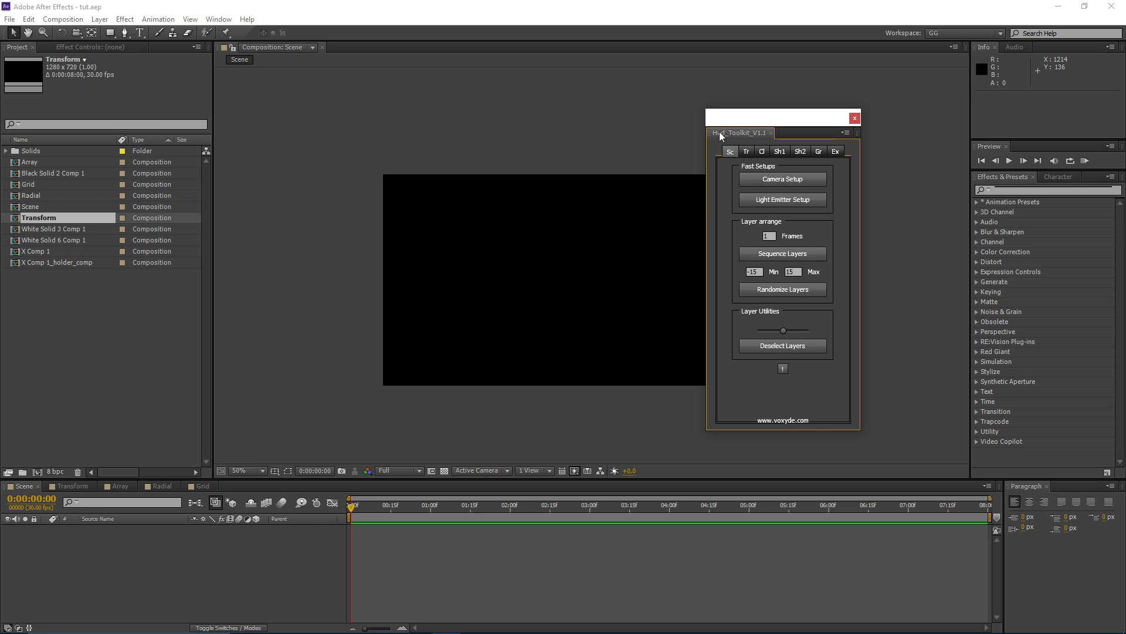
pyautogui.moveTo(719, 131); pyautogui.dragTo(966, 196)
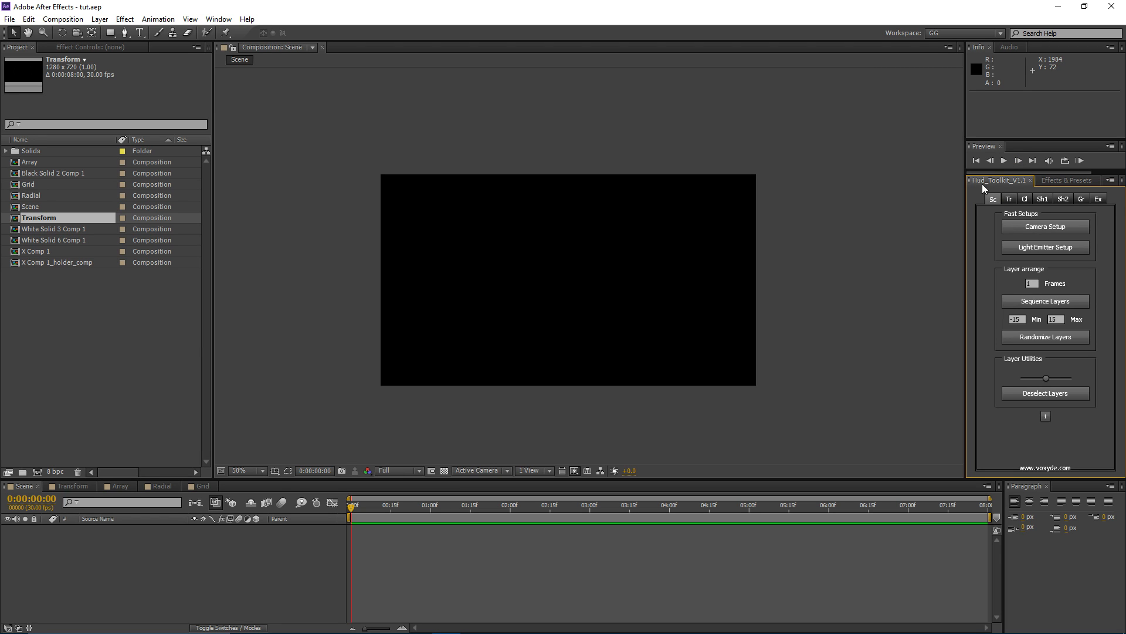
pyautogui.moveTo(966, 182); pyautogui.dragTo(970, 179)
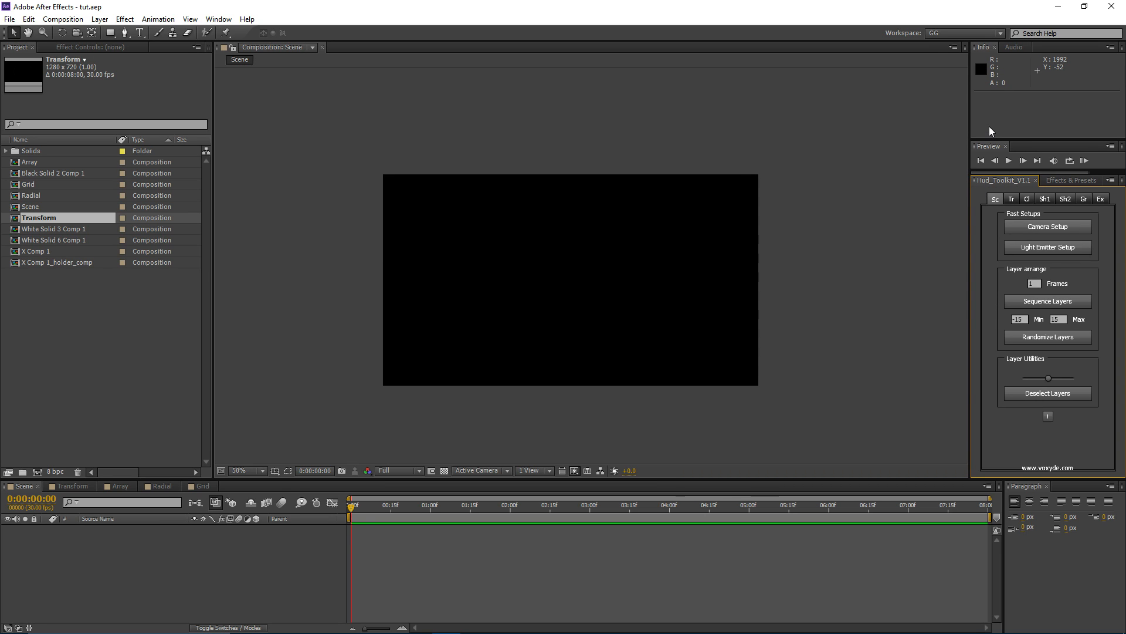
# - Run the toolkit's Camera Setup in the Scene composition and set the current time to 0:00:00:28
pyautogui.click(1053, 228)
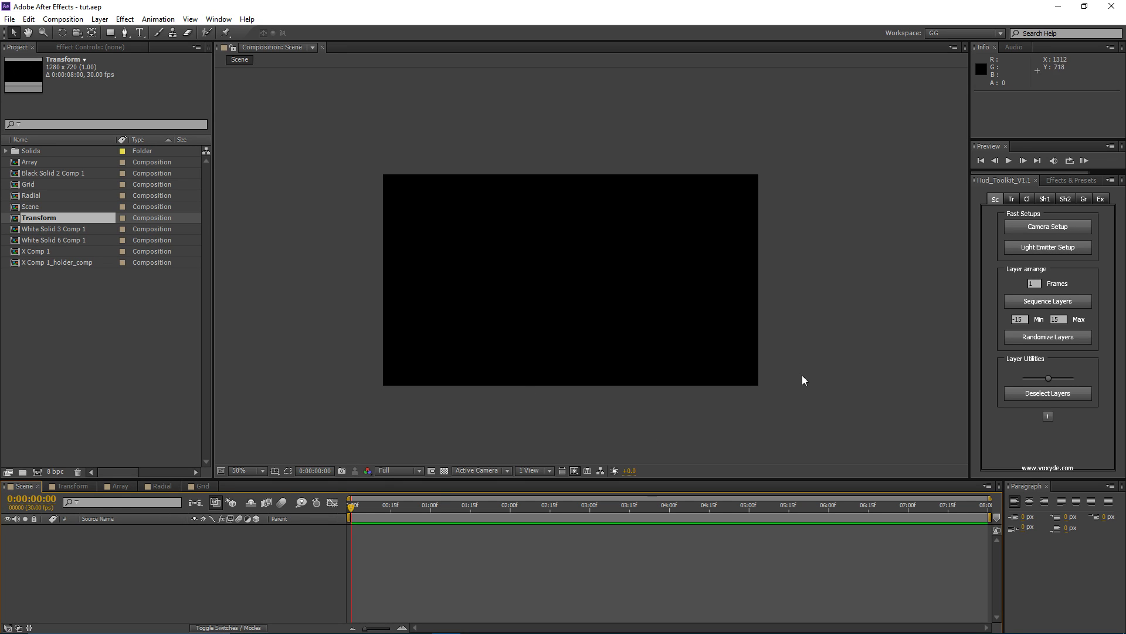
pyautogui.click(1025, 229)
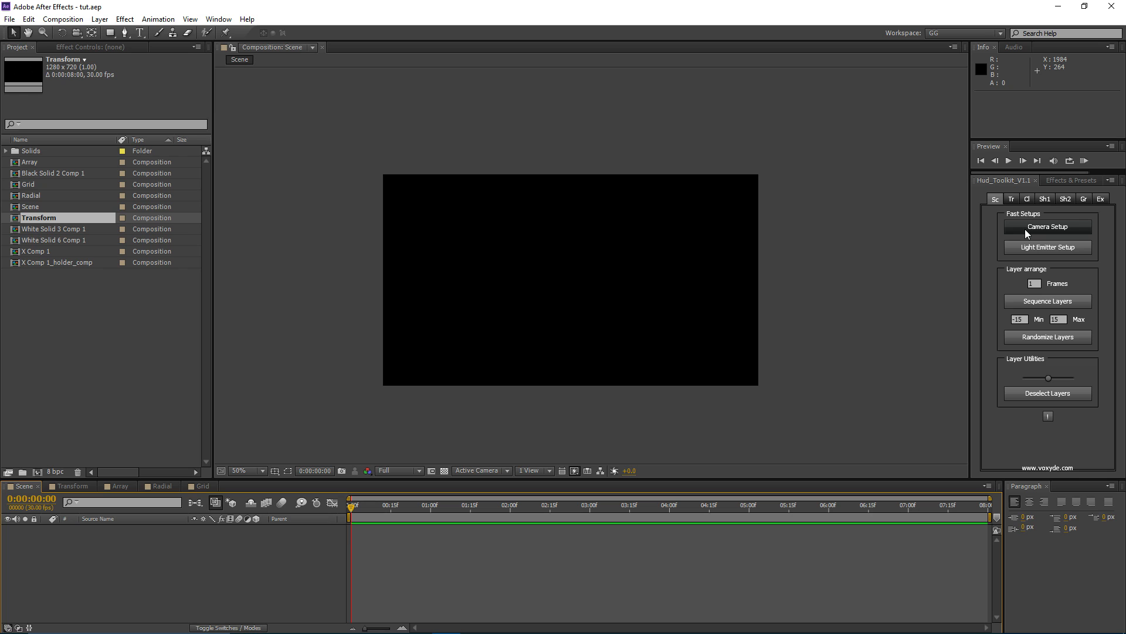
pyautogui.moveTo(352, 512); pyautogui.dragTo(425, 506)
pyautogui.click(421, 569)
# - Add a composition-sized white solid with the default settings and make it a 3D layer
pyautogui.click(99, 18)
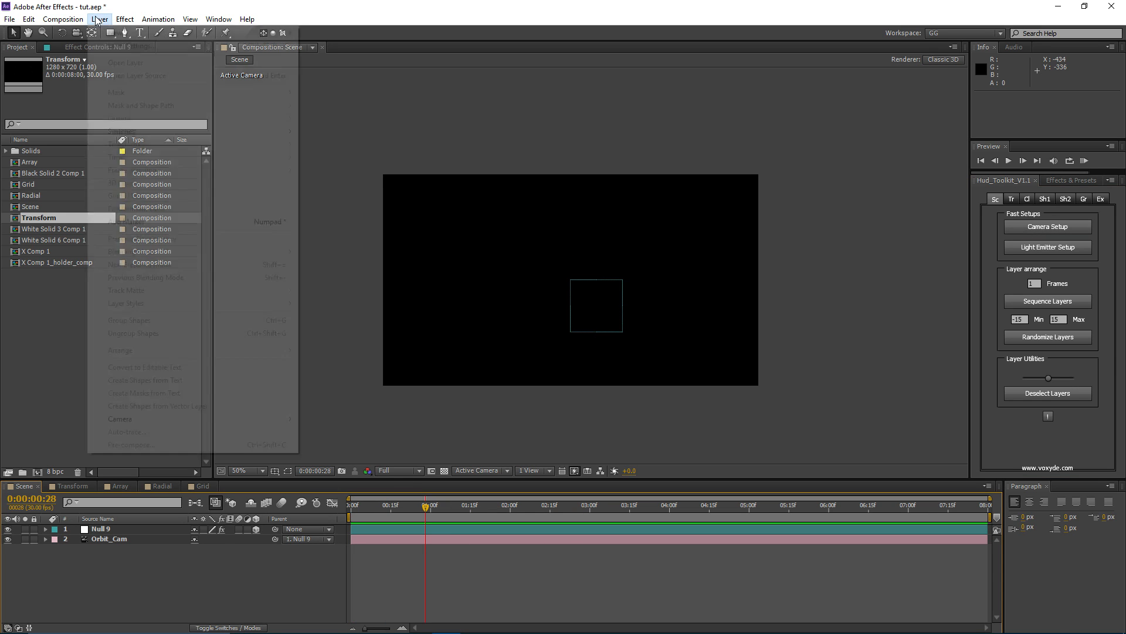
pyautogui.moveTo(275, 33)
pyautogui.click(340, 47)
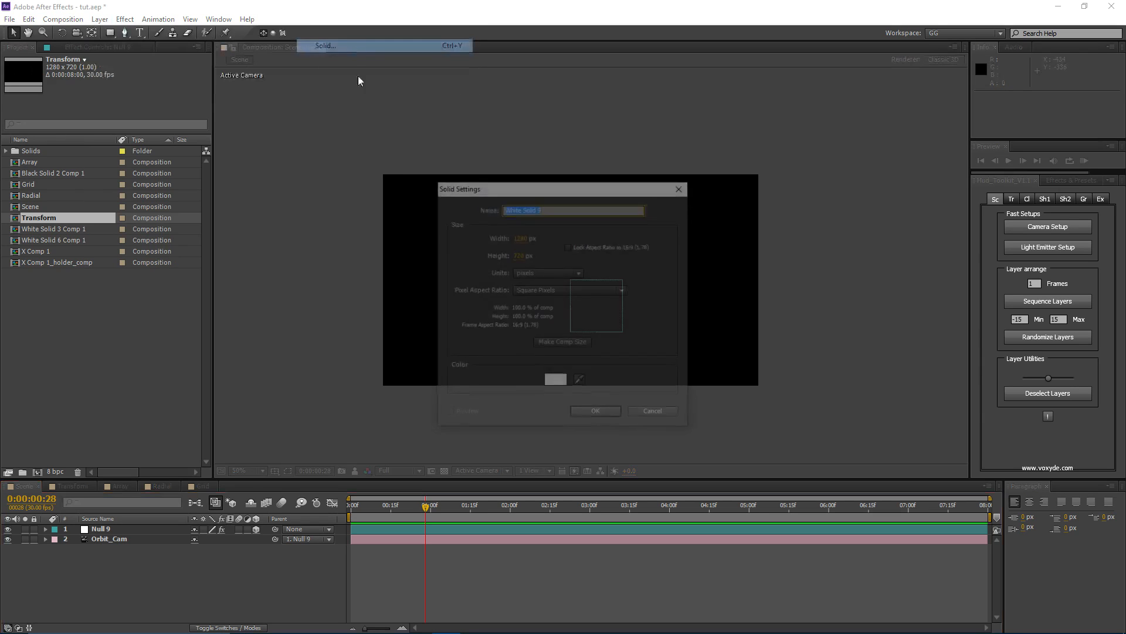
pyautogui.click(595, 409)
pyautogui.click(255, 529)
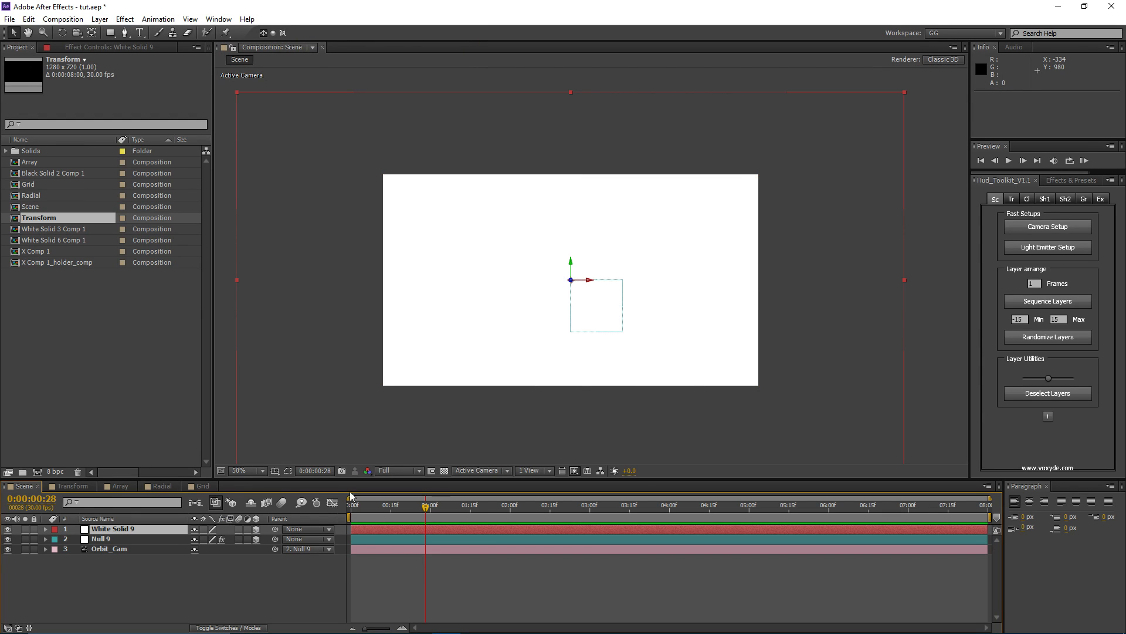
# - Scale the white solid down to 30%
pyautogui.press('s')
pyautogui.moveTo(204, 539); pyautogui.dragTo(163, 541)
pyautogui.click(452, 585)
# - Switch the viewer to Custom View 1 and inspect the Orbit_Cam camera's position and field of view around the solid
pyautogui.click(482, 470)
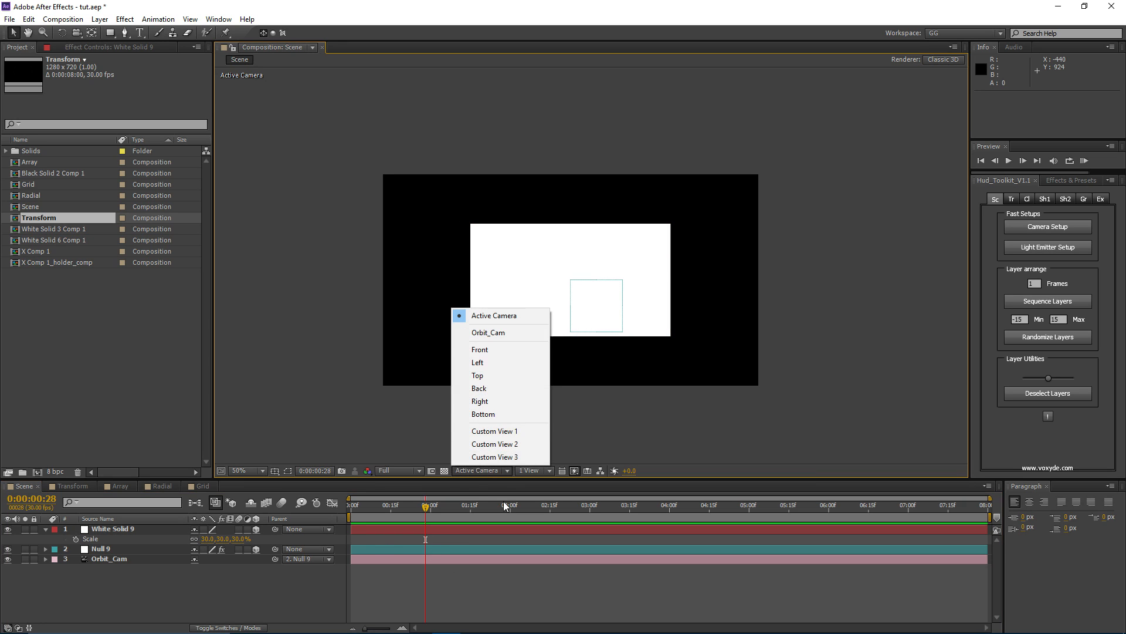
pyautogui.click(507, 431)
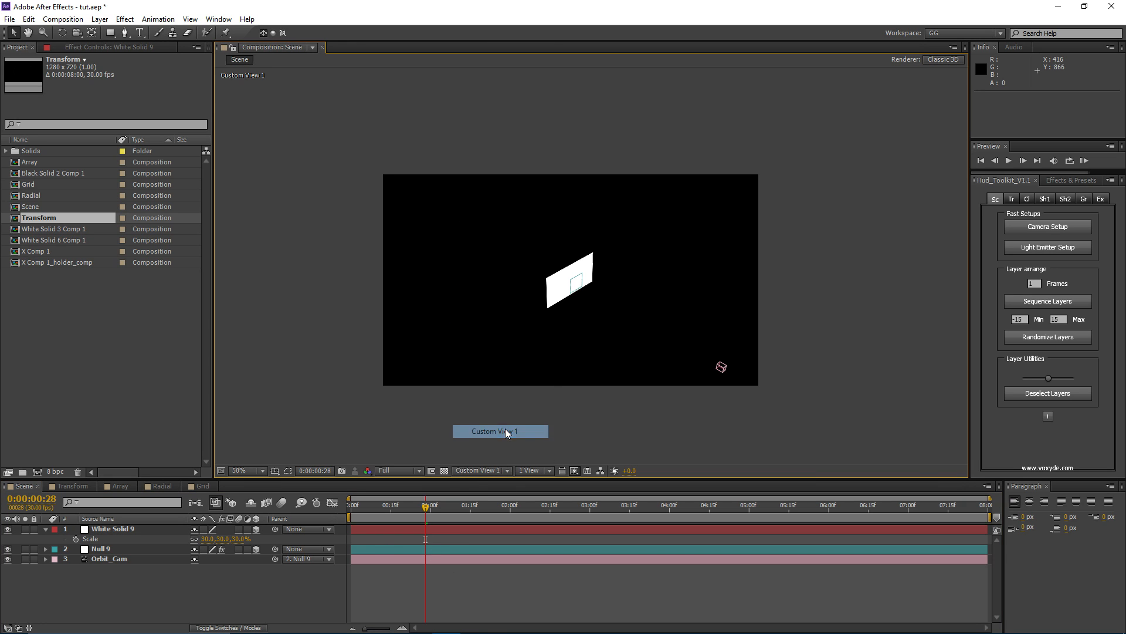
pyautogui.click(722, 368)
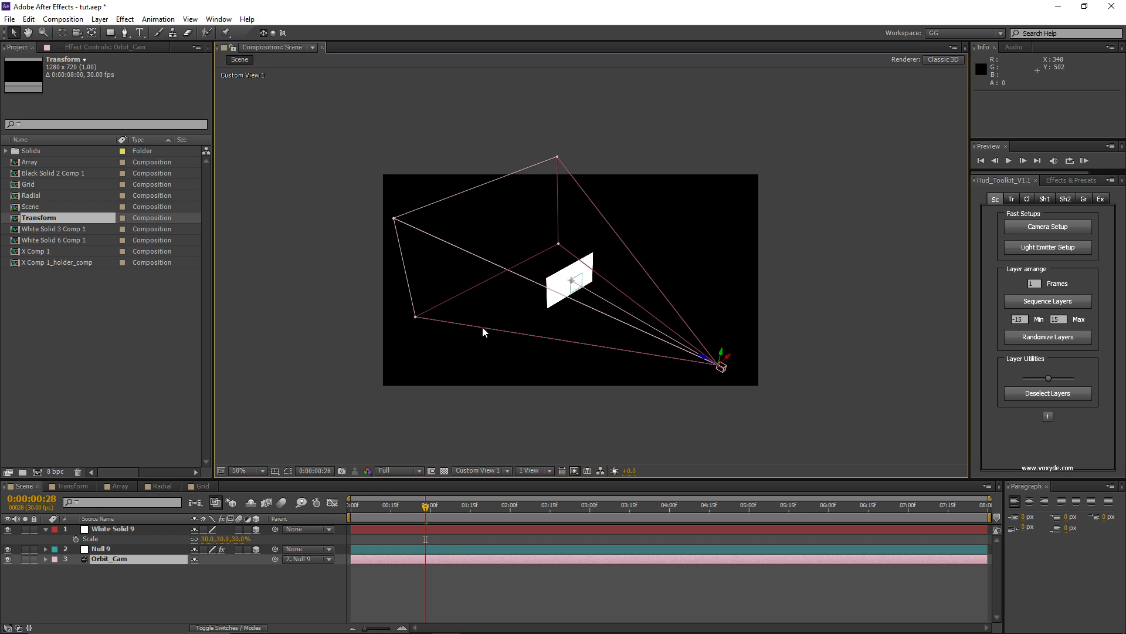
pyautogui.moveTo(587, 329); pyautogui.dragTo(613, 287)
pyautogui.scroll(1, 561, 311)
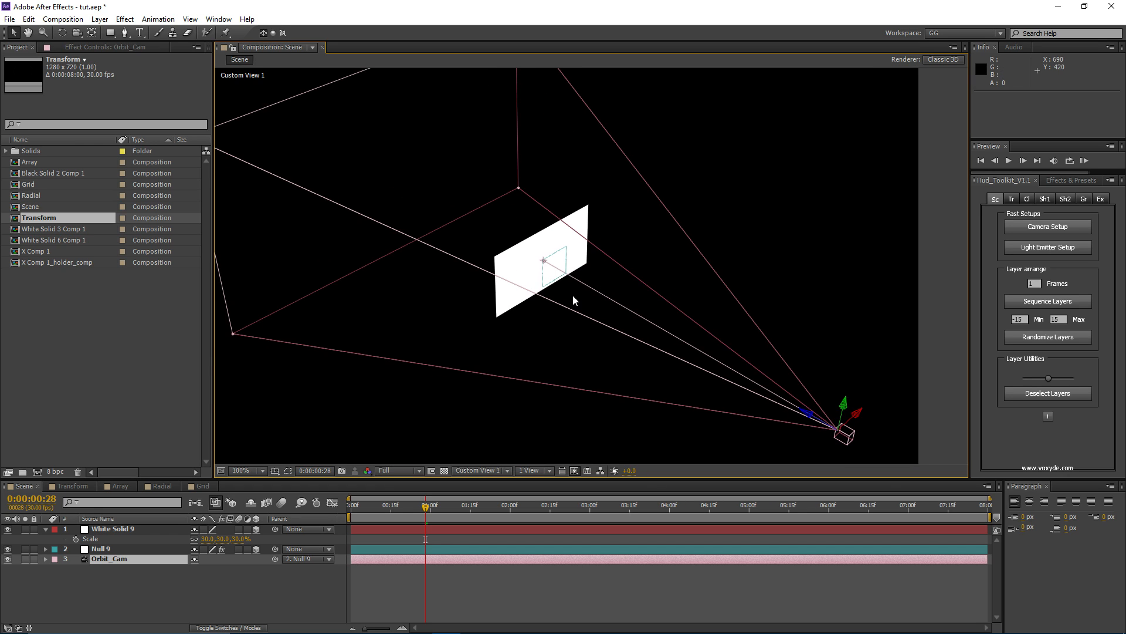
# - Show layer names in the timeline and examine the Target_Orbit_Cam null's effect controls, selecting the Position Z effect
pyautogui.click(121, 549)
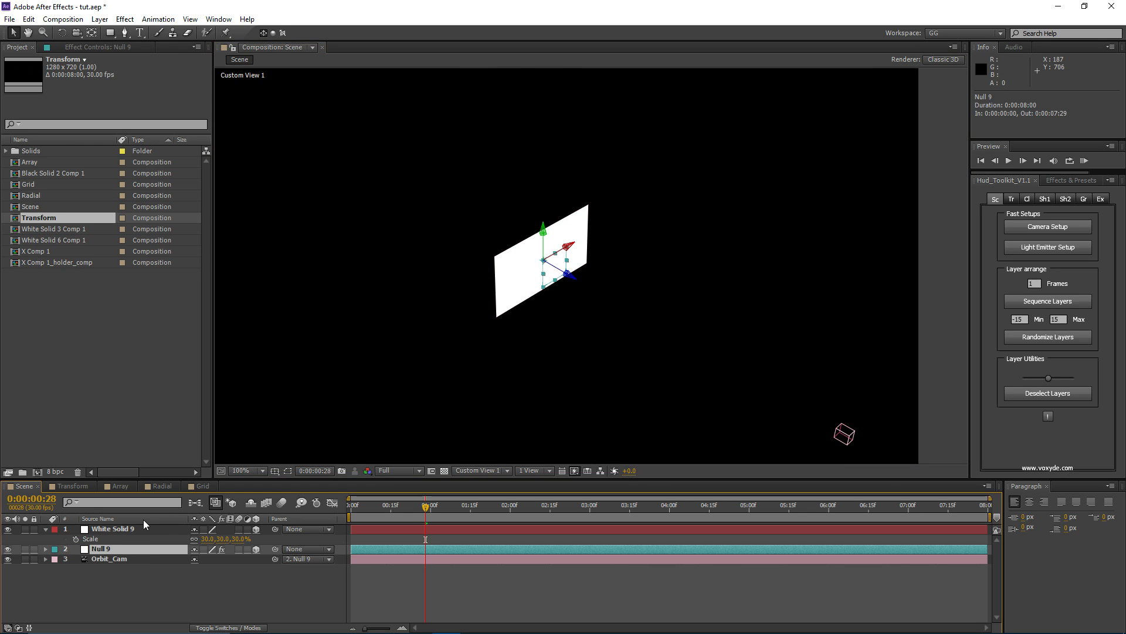
pyautogui.click(143, 519)
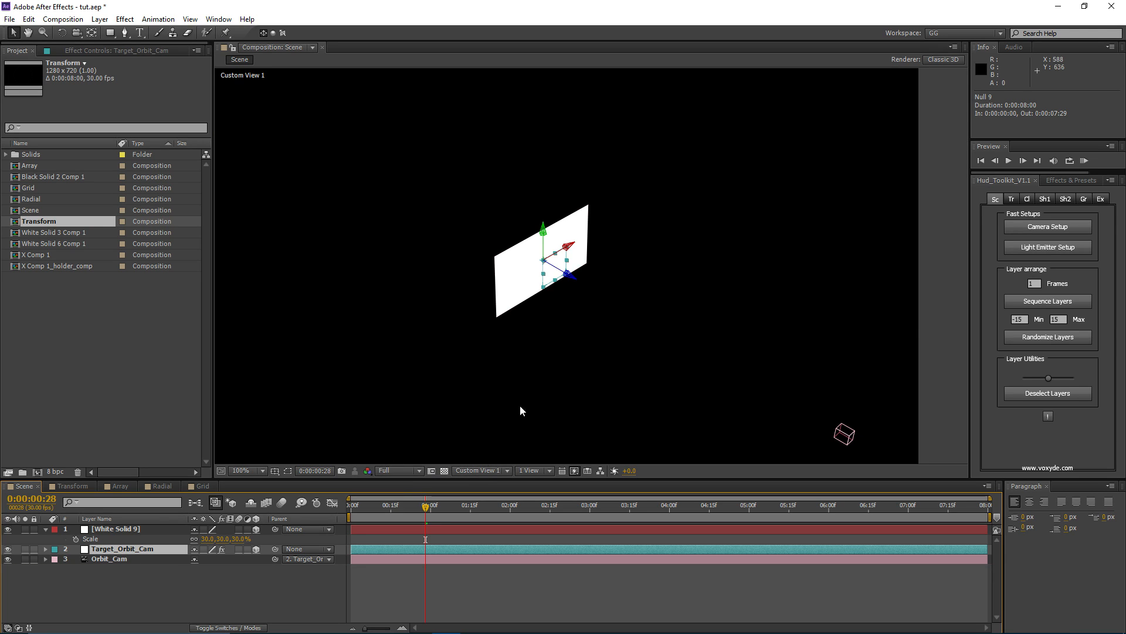
pyautogui.click(70, 52)
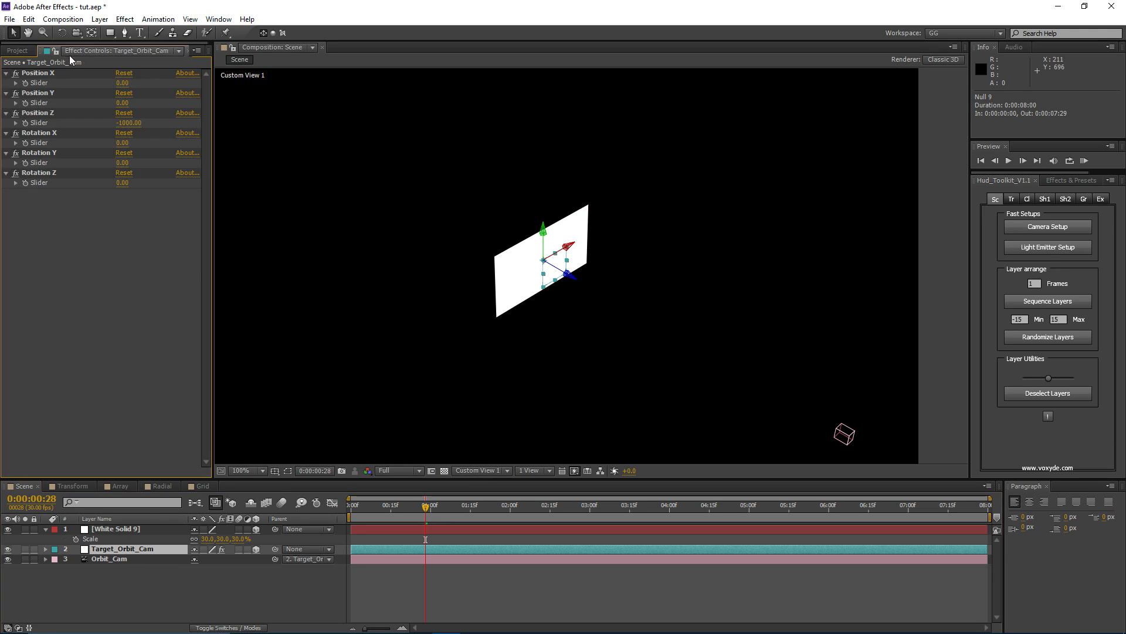
pyautogui.moveTo(583, 271); pyautogui.dragTo(573, 252)
pyautogui.moveTo(503, 234); pyautogui.dragTo(398, 183)
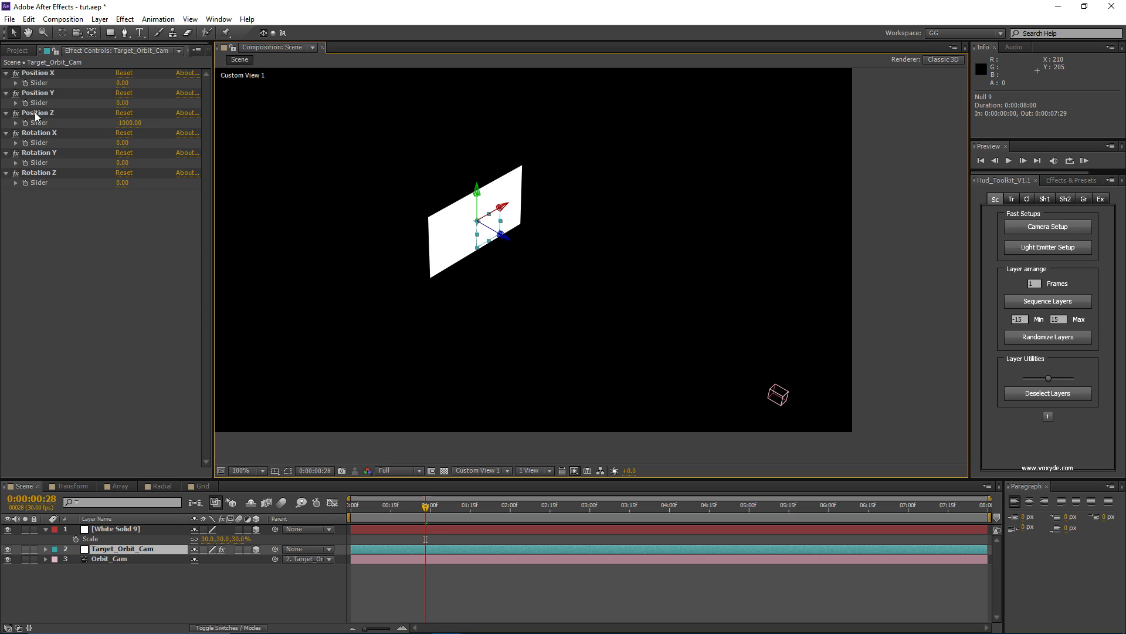
pyautogui.click(35, 114)
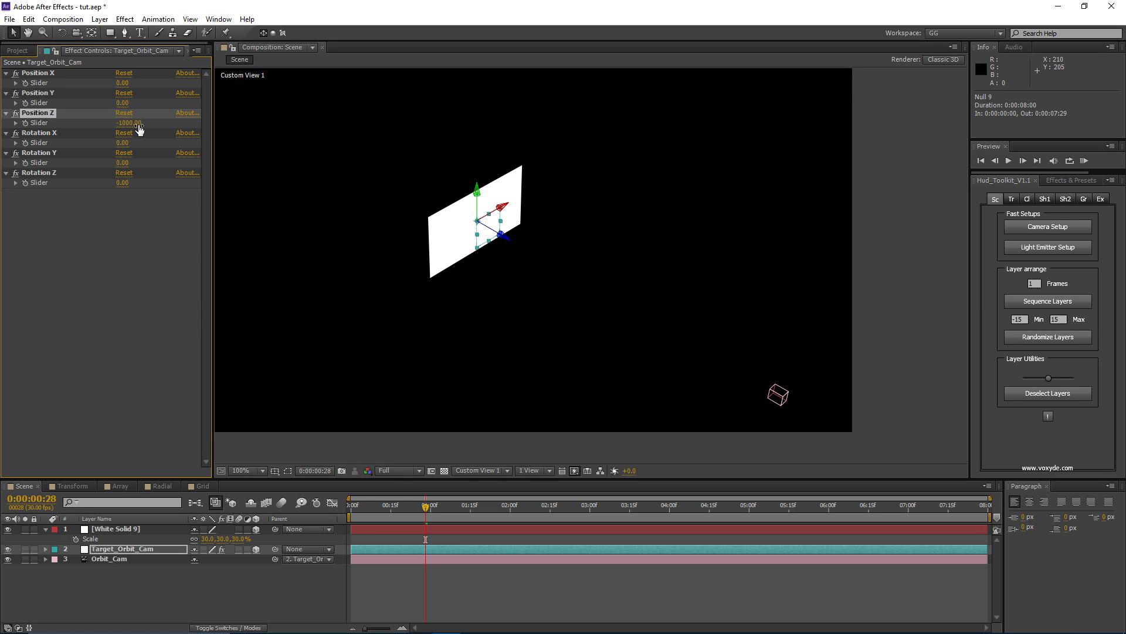
# - Set the Target_Orbit_Cam null's Position Z to about -1093, try shifting its Position X, and undo the shift
pyautogui.moveTo(131, 123); pyautogui.dragTo(131, 173)
pyautogui.press(',')
pyautogui.moveTo(122, 104)
pyautogui.mouseDown()
pyautogui.moveTo(153, 106)
pyautogui.moveTo(71, 106)
pyautogui.moveTo(134, 115)
pyautogui.moveTo(118, 85)
pyautogui.moveTo(126, 94)
pyautogui.mouseUp()
pyautogui.click(124, 93)
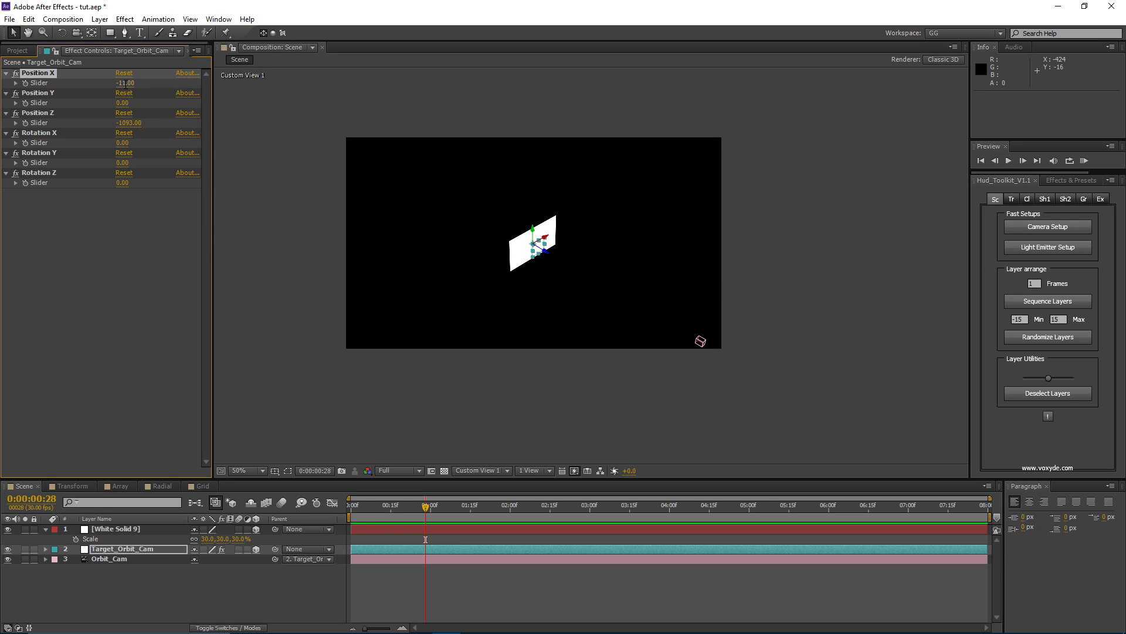
pyautogui.hotkey('ctrl', 'z')
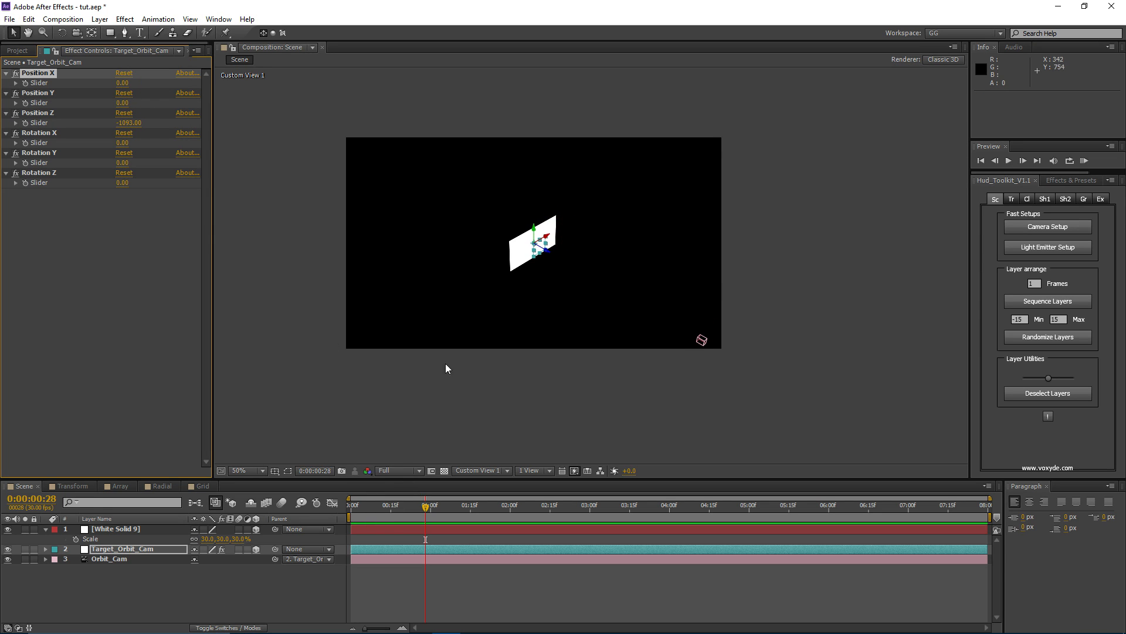
# - Enlarge the timeline area and switch the viewer from Custom View 1 to Active Camera
pyautogui.moveTo(386, 480); pyautogui.dragTo(385, 423)
pyautogui.moveTo(422, 224); pyautogui.dragTo(436, 233)
pyautogui.click(472, 414)
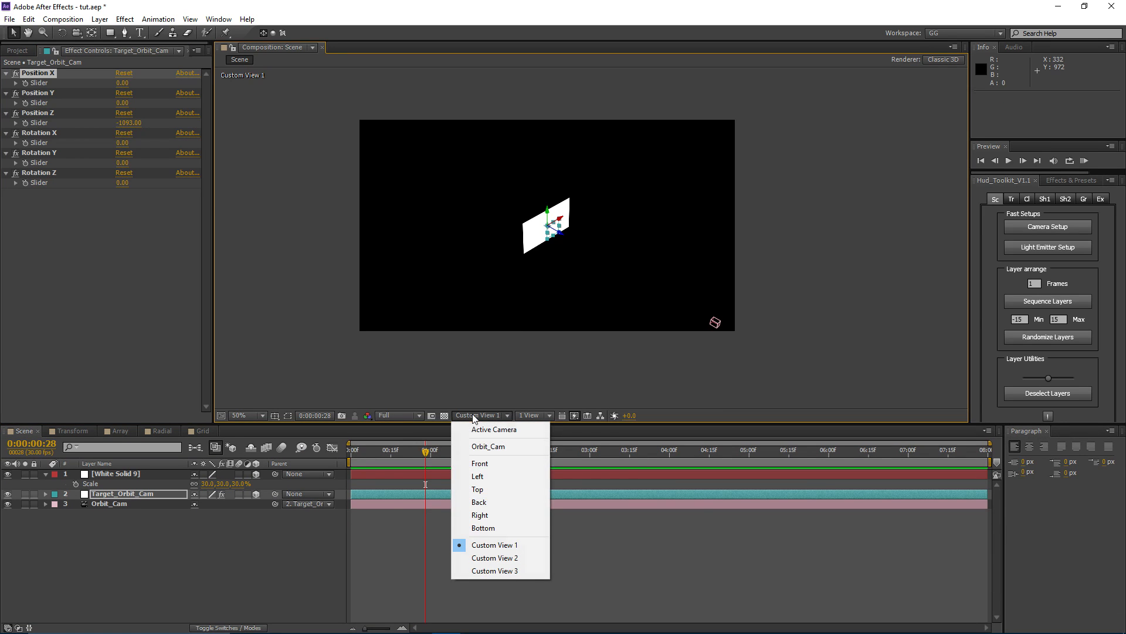
pyautogui.click(479, 431)
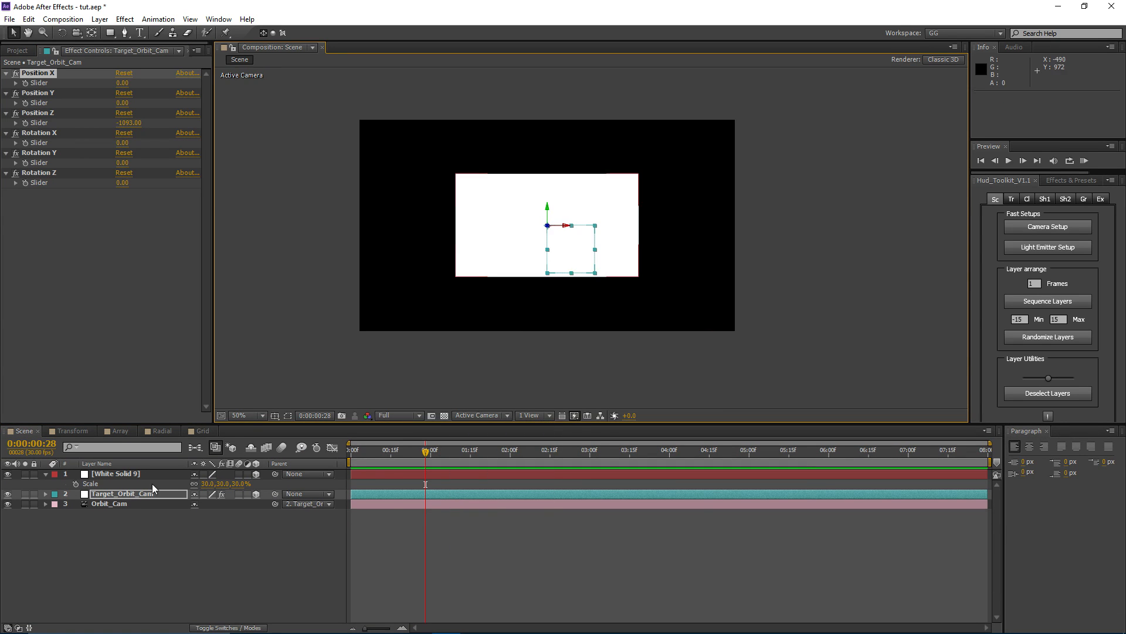
# - Try rotating the camera rig with Target_Orbit_Cam's sliders, to Rotation X -12 and Rotation Y 18
pyautogui.click(122, 494)
pyautogui.click(46, 152)
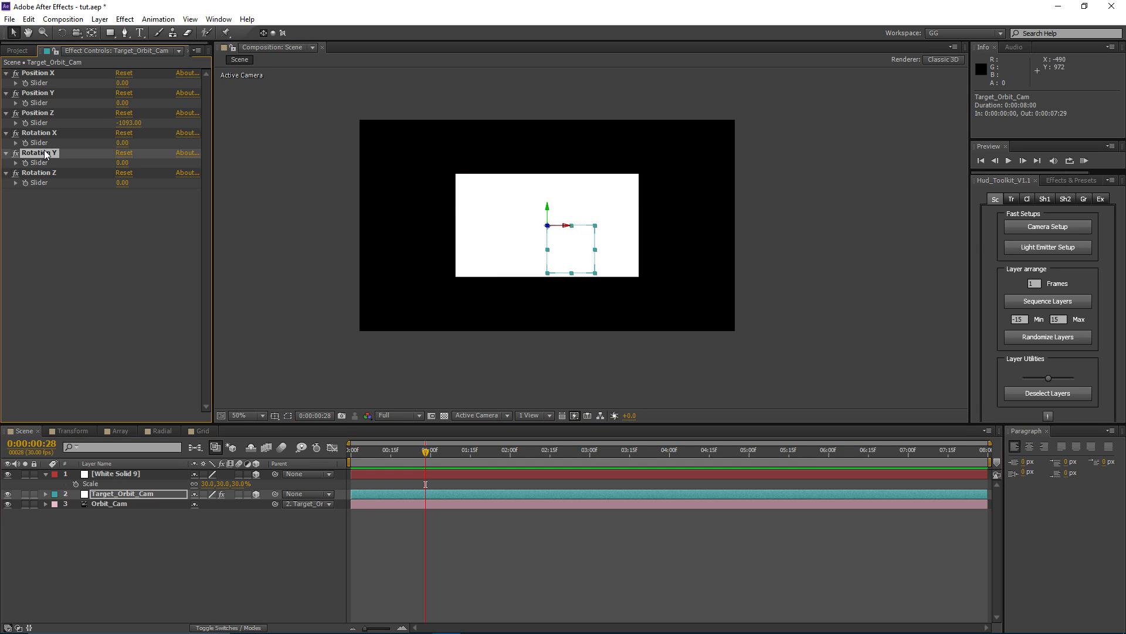
pyautogui.moveTo(123, 171); pyautogui.dragTo(129, 193)
pyautogui.click(124, 173)
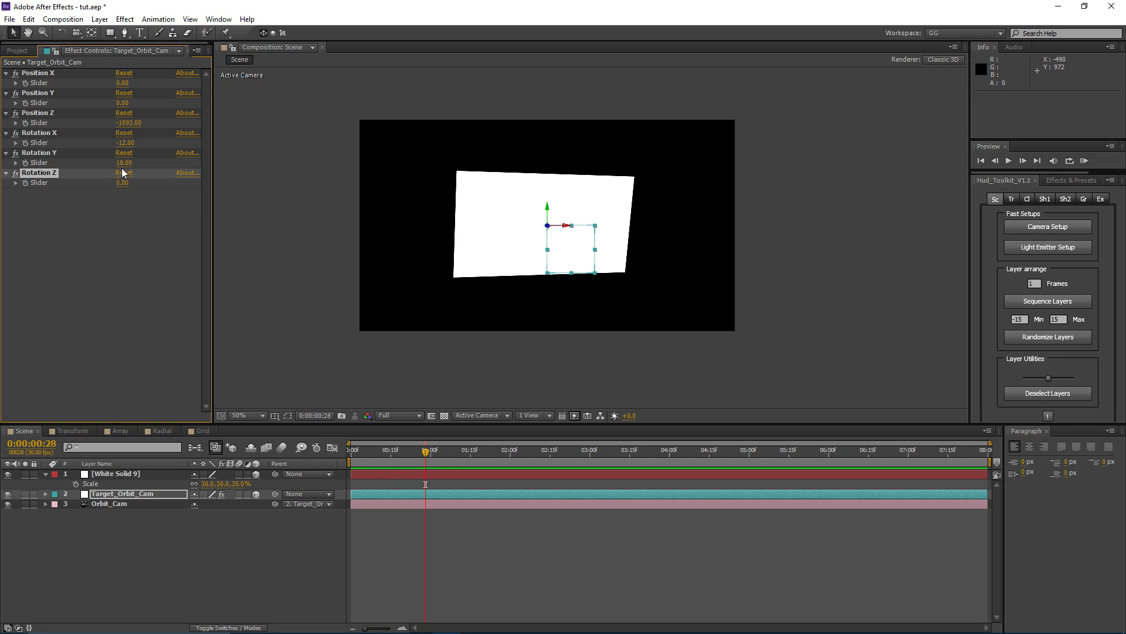
# - Reset the Target_Orbit_Cam null's Rotation Y and set its Rotation X to 0
pyautogui.click(124, 152)
pyautogui.click(122, 144)
pyautogui.write('0')
pyautogui.press('Return')
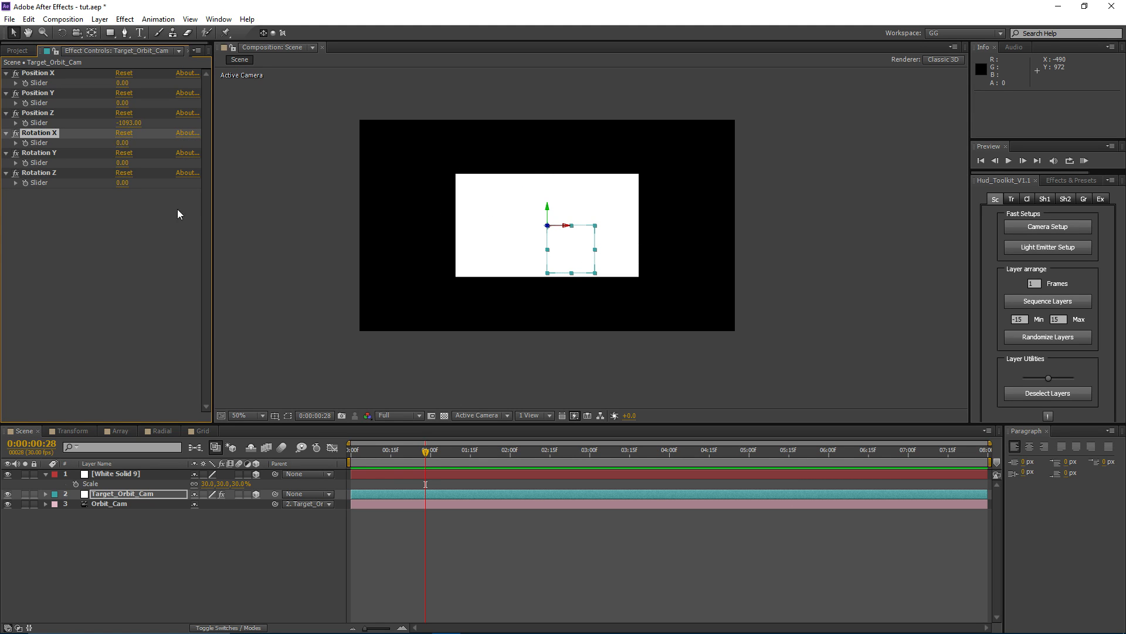
# - Delete the Target_Orbit_Cam and Orbit_Cam layers from the Scene composition
pyautogui.moveTo(437, 455)
pyautogui.mouseDown()
pyautogui.moveTo(510, 461)
pyautogui.moveTo(439, 464)
pyautogui.mouseUp()
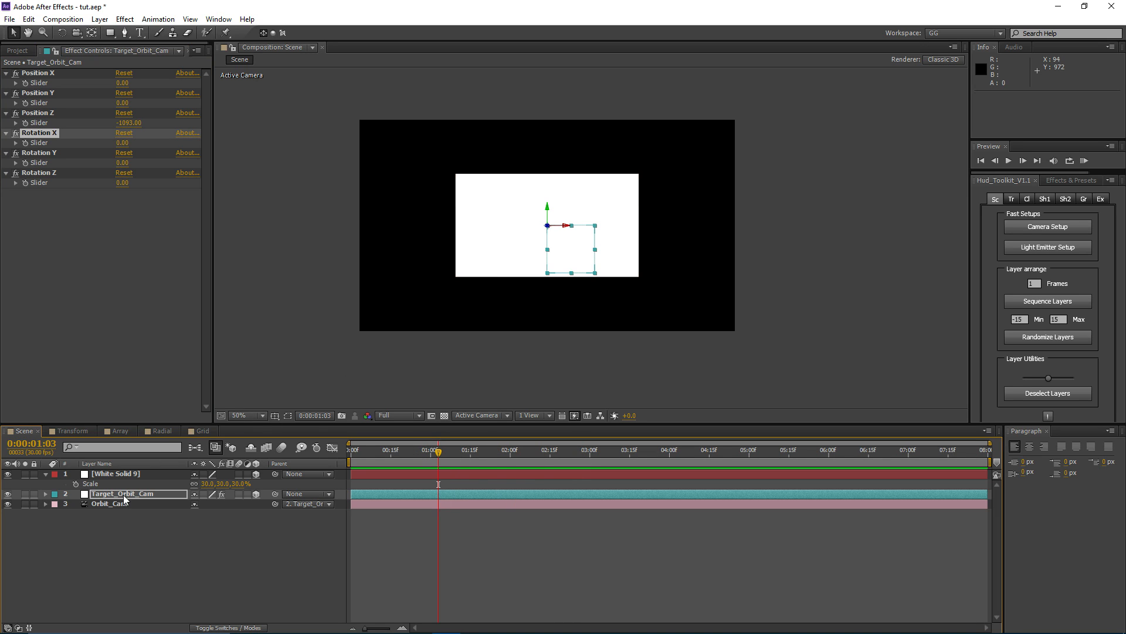
pyautogui.click(143, 495)
pyautogui.moveTo(102, 523); pyautogui.dragTo(124, 496)
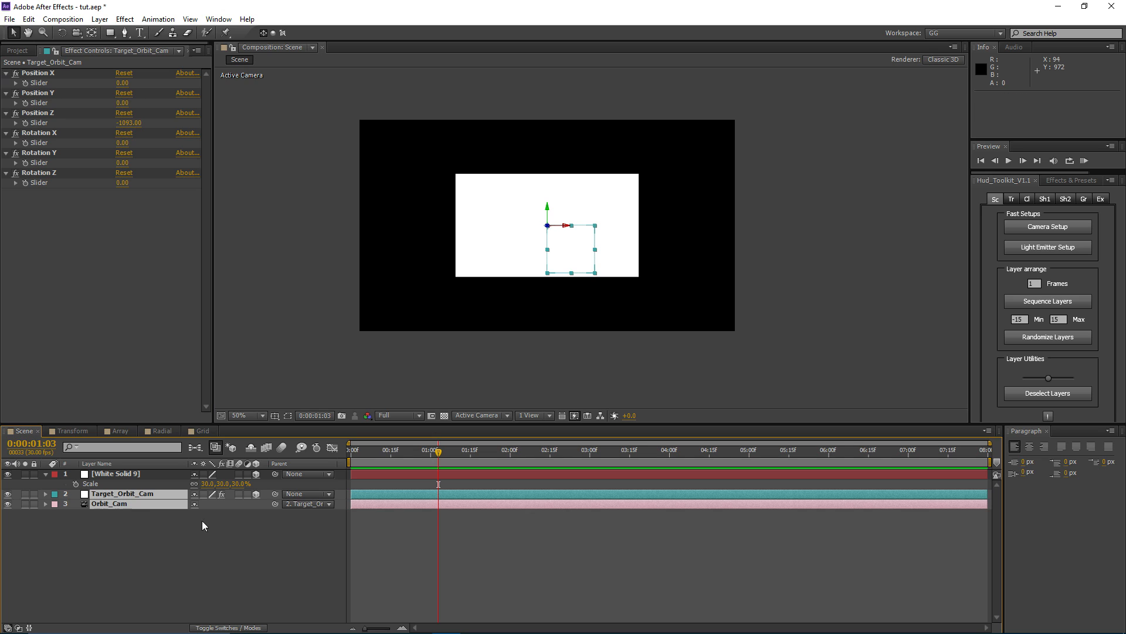
pyautogui.press('Delete')
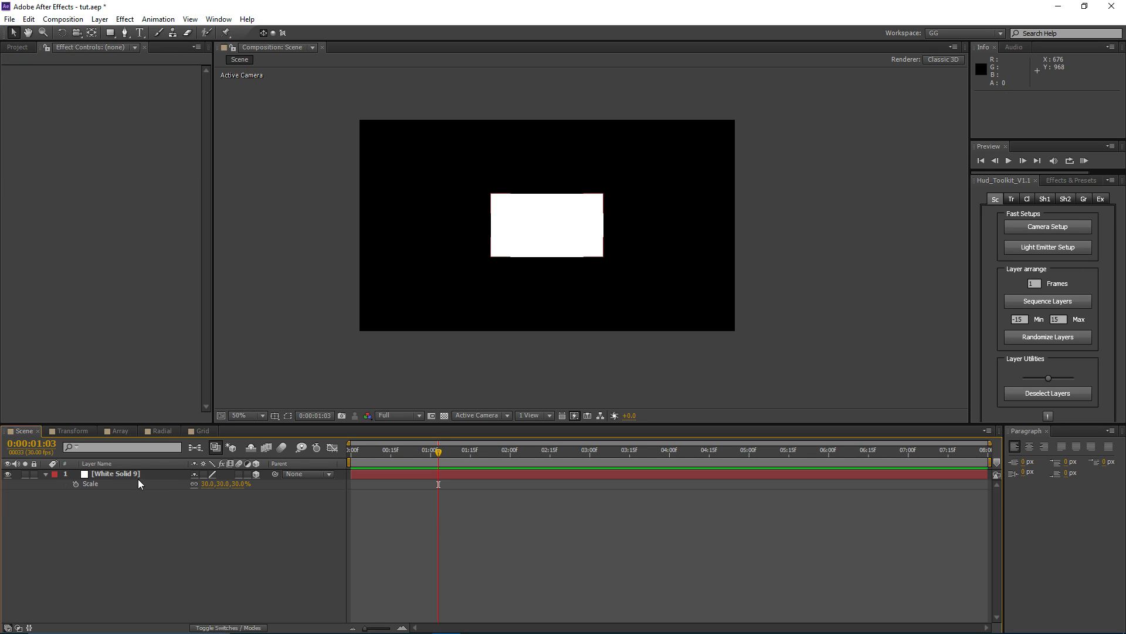
# - Show the title/action-safe guides, move the white solid off-centre to position 308, 172, 312.2, and set the current time to 0:00:00:29
pyautogui.click(131, 473)
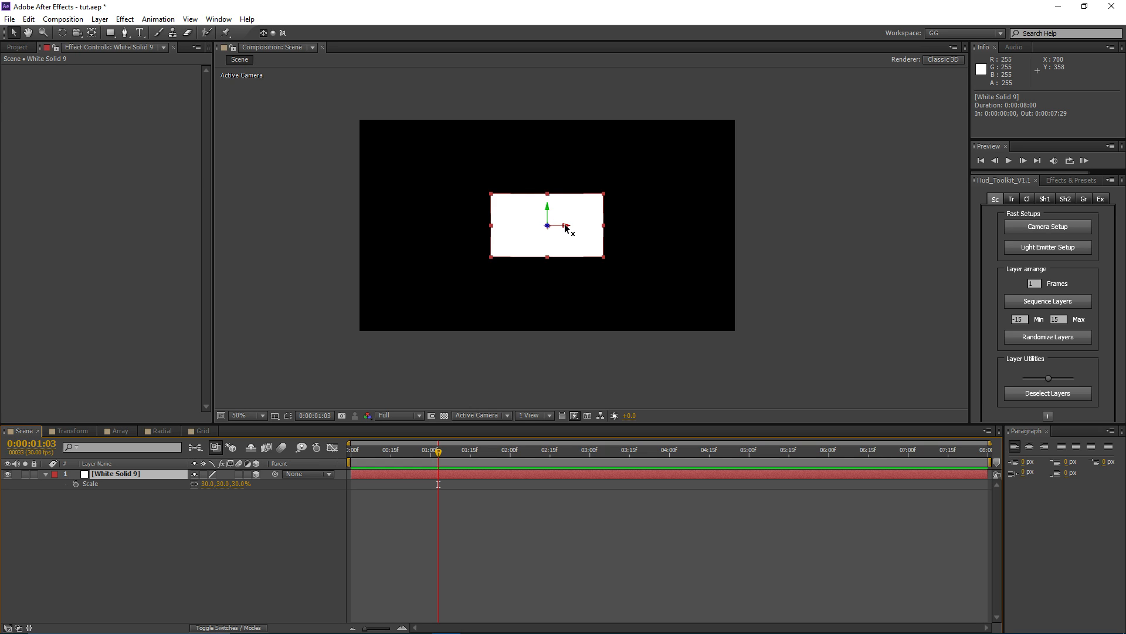
pyautogui.moveTo(566, 228); pyautogui.dragTo(453, 155)
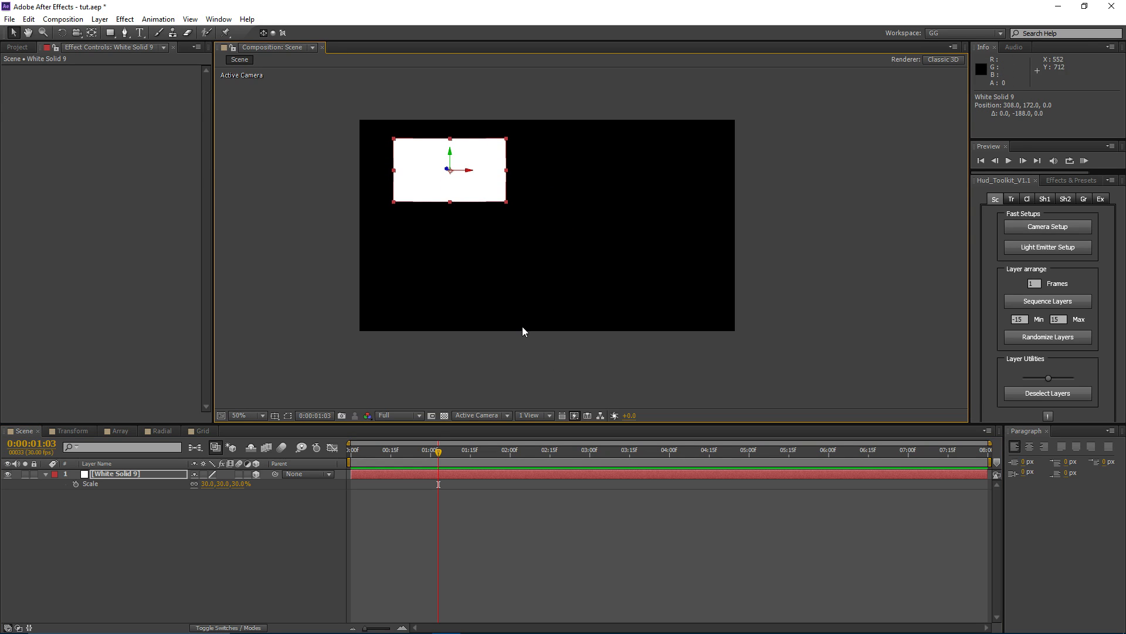
pyautogui.press("'")
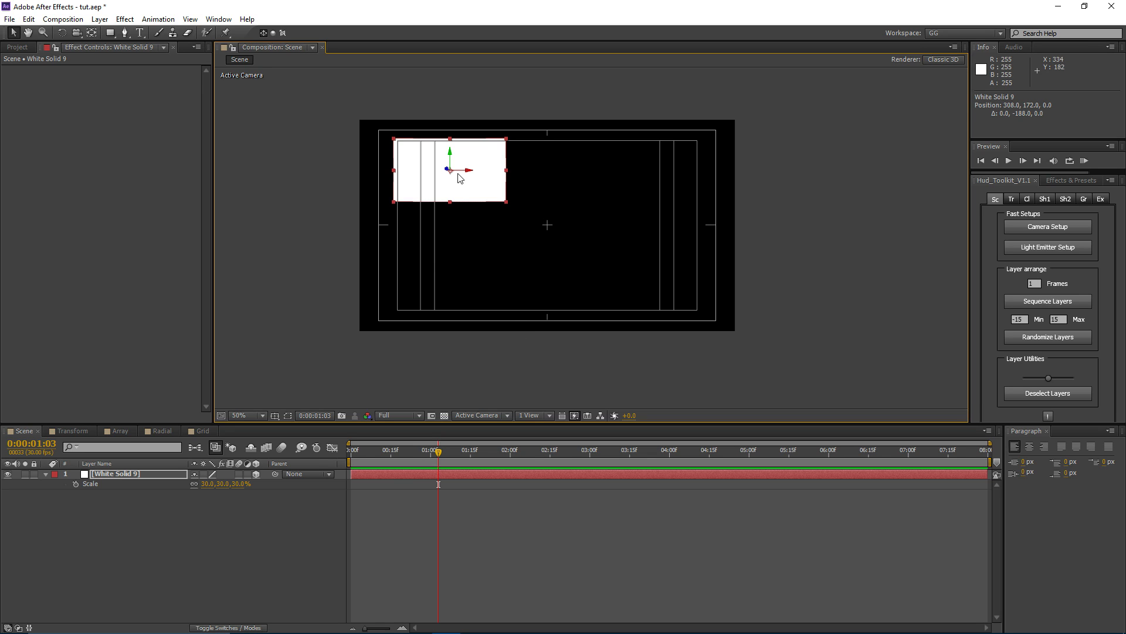
pyautogui.moveTo(447, 170); pyautogui.dragTo(558, 196)
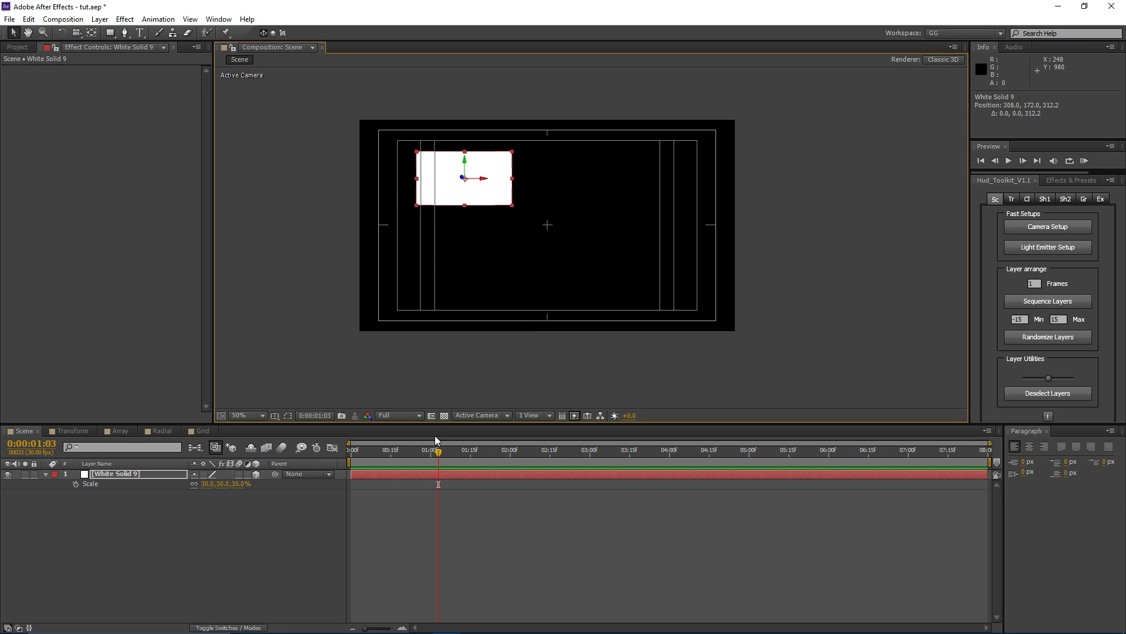
pyautogui.moveTo(440, 453)
pyautogui.mouseDown()
pyautogui.moveTo(382, 459)
pyautogui.moveTo(428, 460)
pyautogui.mouseUp()
pyautogui.moveTo(454, 213)
pyautogui.mouseDown()
pyautogui.moveTo(432, 213)
pyautogui.moveTo(498, 234)
pyautogui.moveTo(459, 216)
pyautogui.mouseUp()
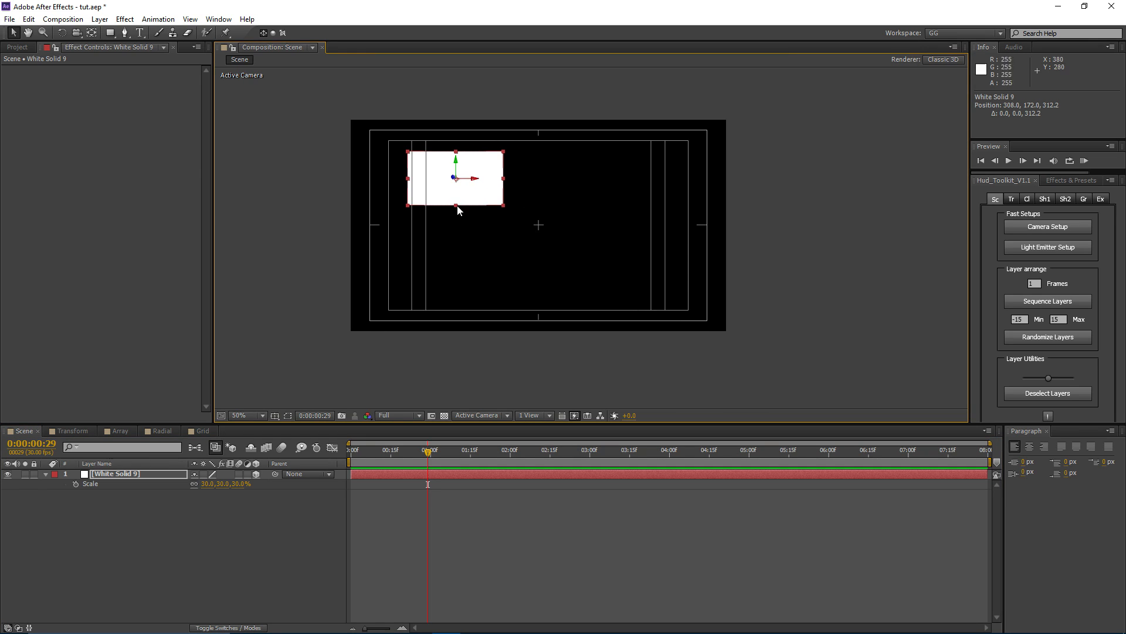
# - Reveal the white solid's Position property in the timeline without changing its values
pyautogui.press('p')
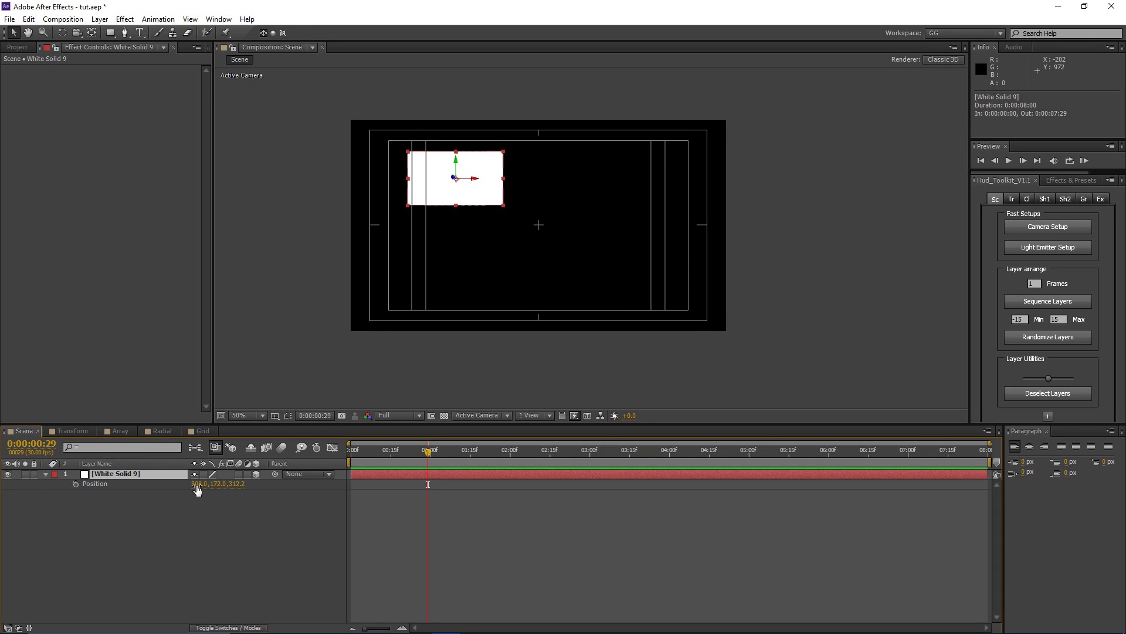
pyautogui.click(200, 484)
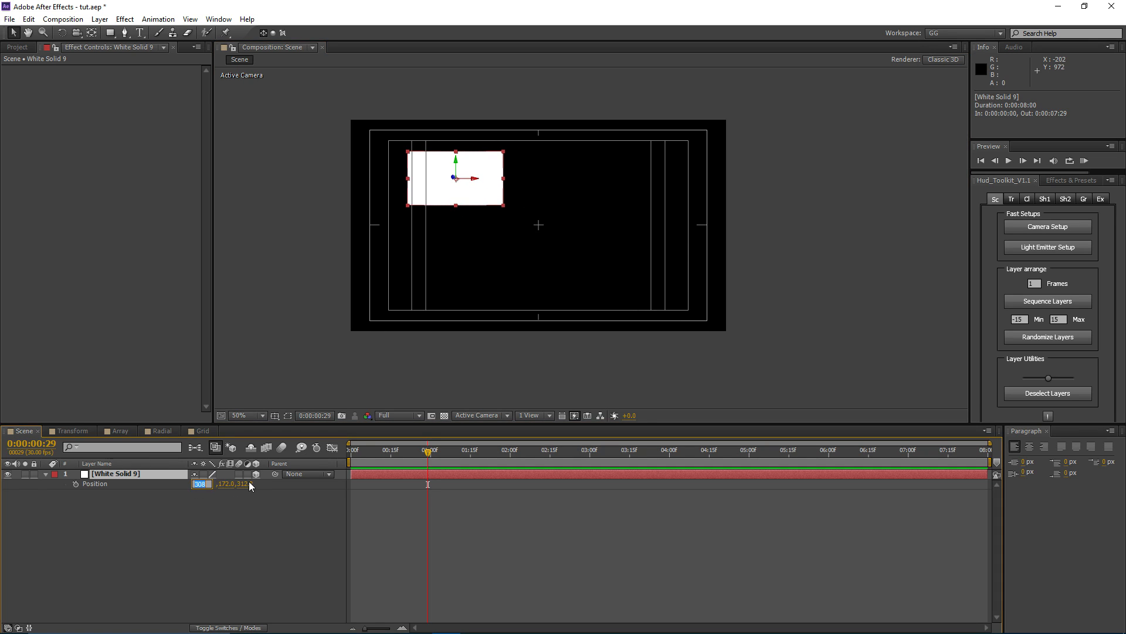
pyautogui.press('Return')
pyautogui.click(124, 485)
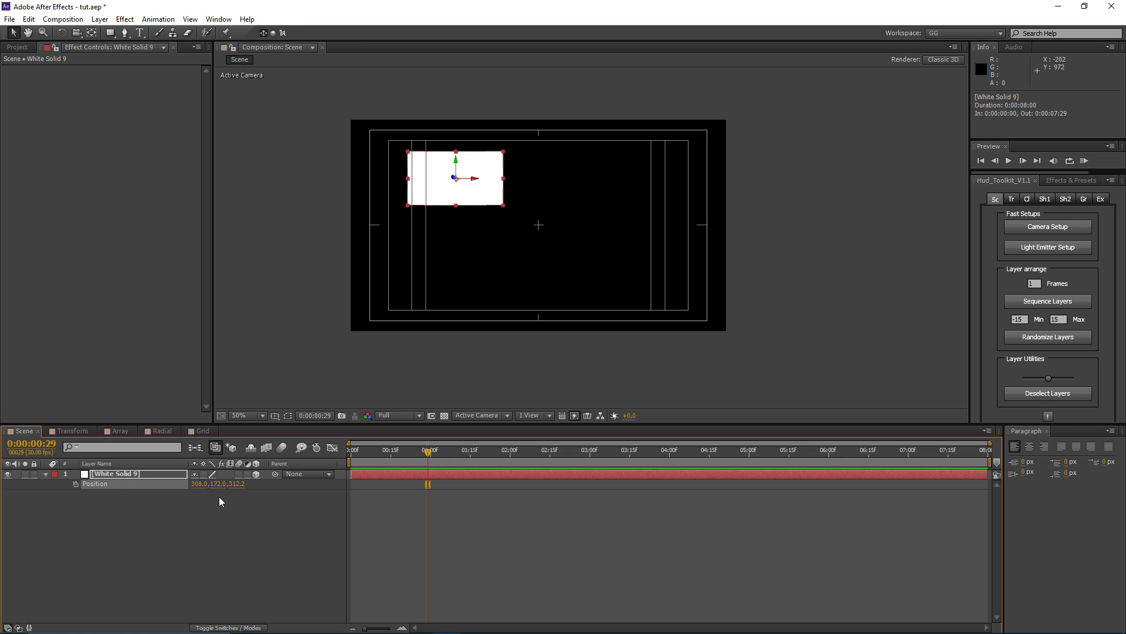
# - Create a Camera Setup rig with the white solid selected and inspect how its camera targets the solid in Custom View 1
pyautogui.click(149, 474)
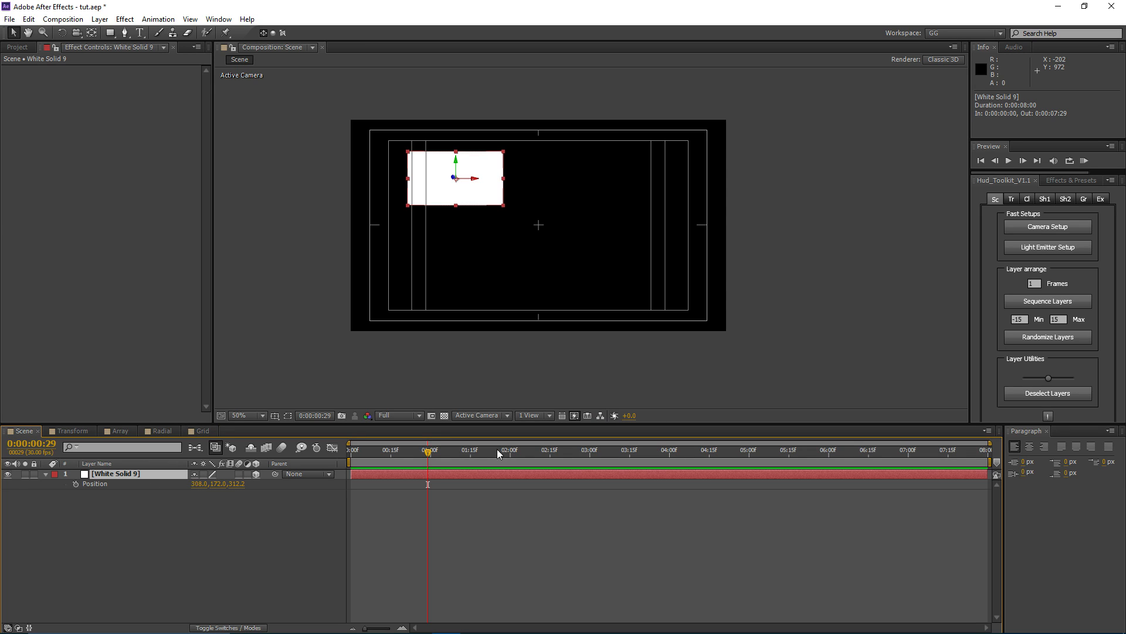
pyautogui.click(1053, 227)
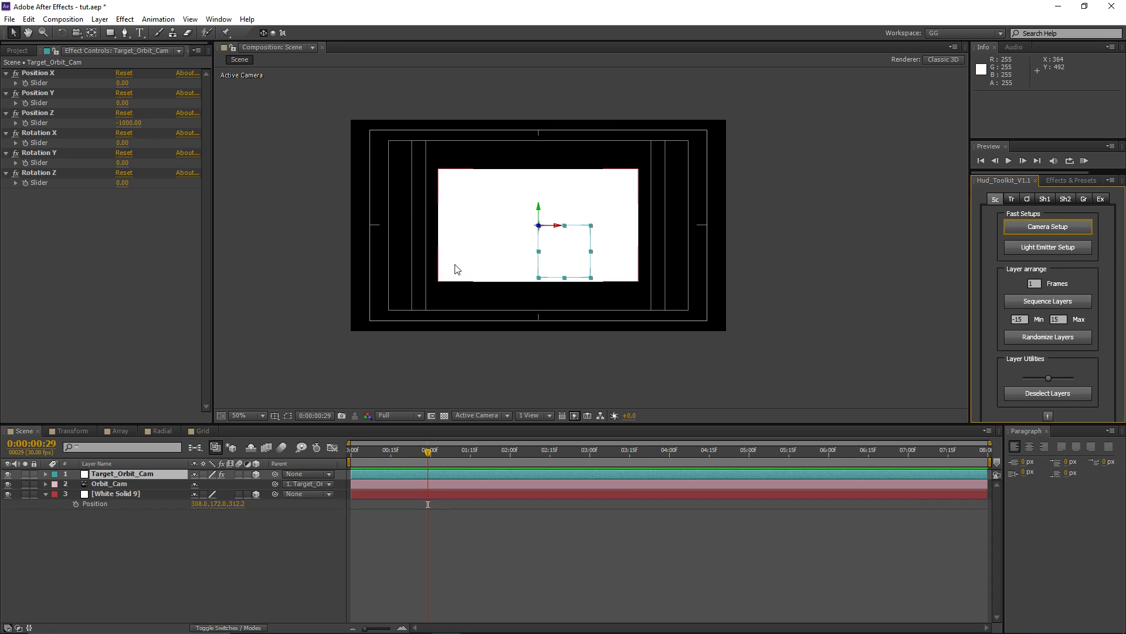
pyautogui.click(479, 415)
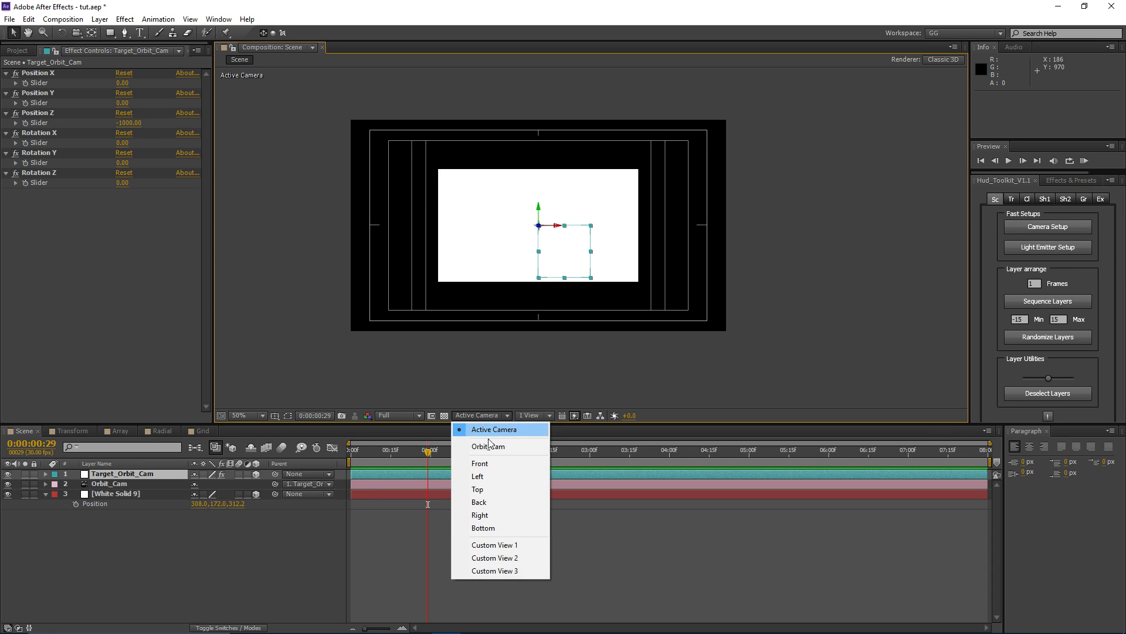
pyautogui.click(516, 548)
pyautogui.moveTo(506, 235); pyautogui.dragTo(551, 256)
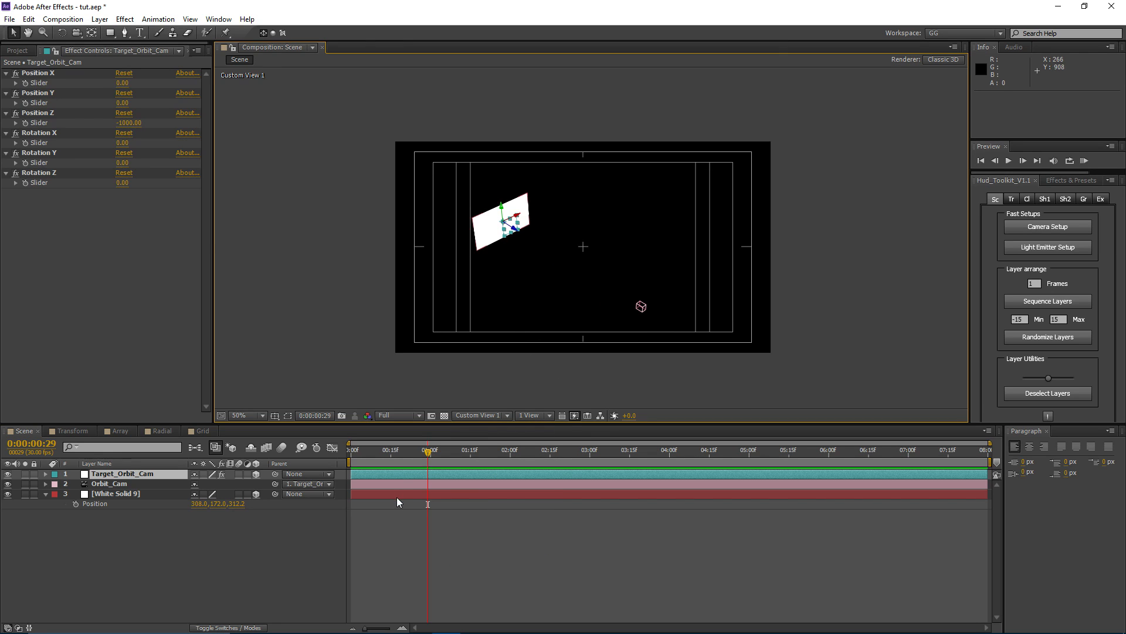
pyautogui.click(492, 229)
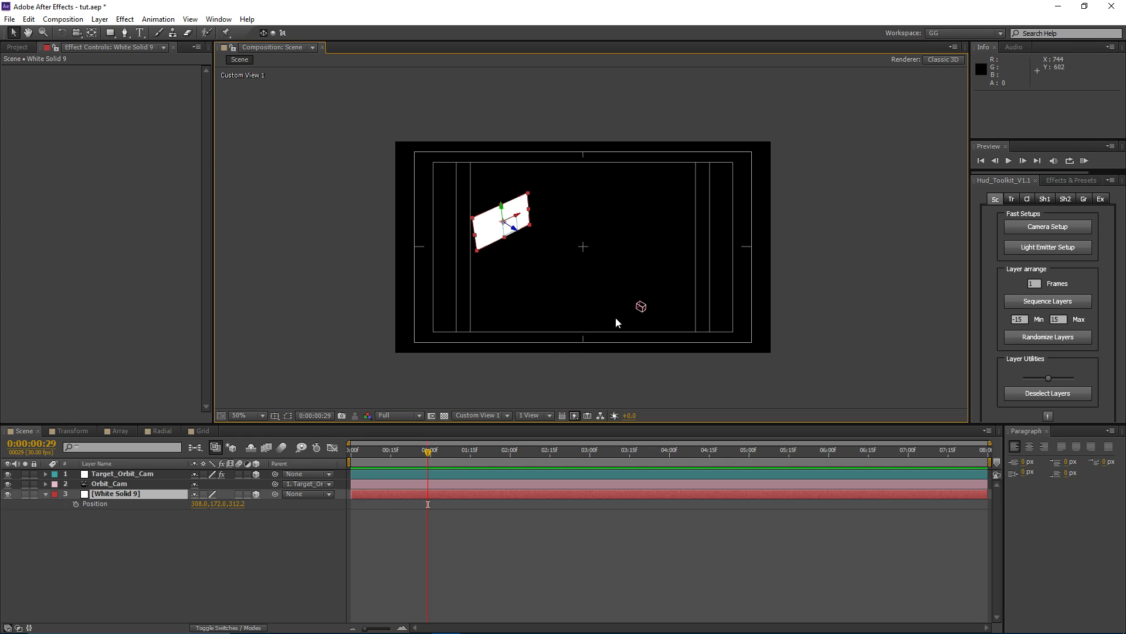
pyautogui.click(644, 307)
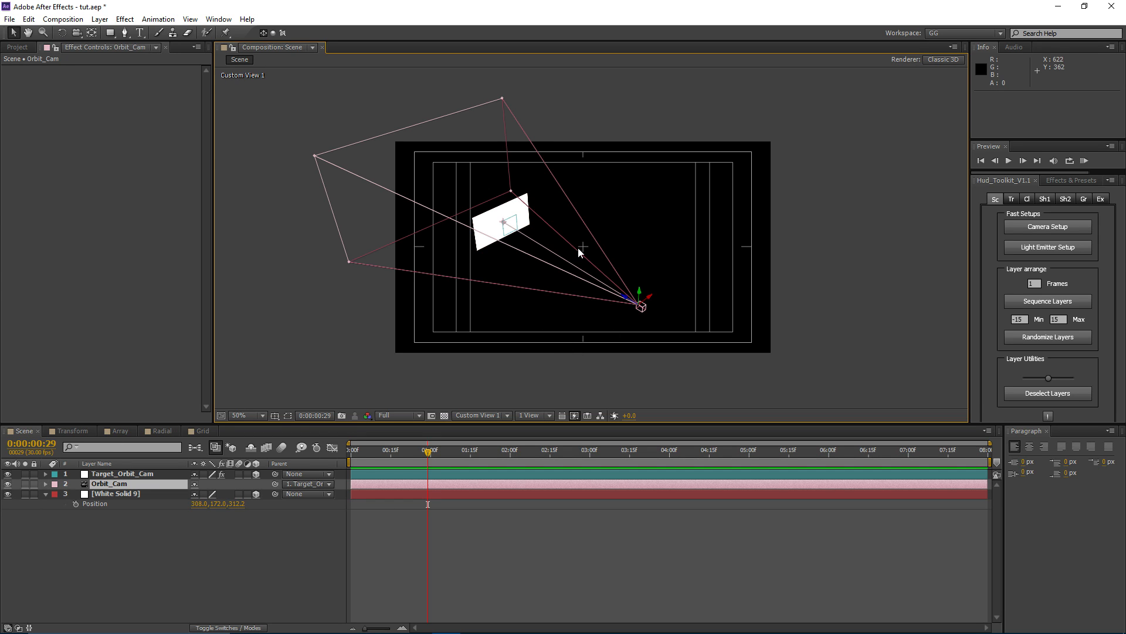
# - Delete the Target_Orbit_Cam and Orbit_Cam layers and return the viewer to Active Camera
pyautogui.keyDown('shift'); pyautogui.click(117, 474); pyautogui.keyUp('shift')
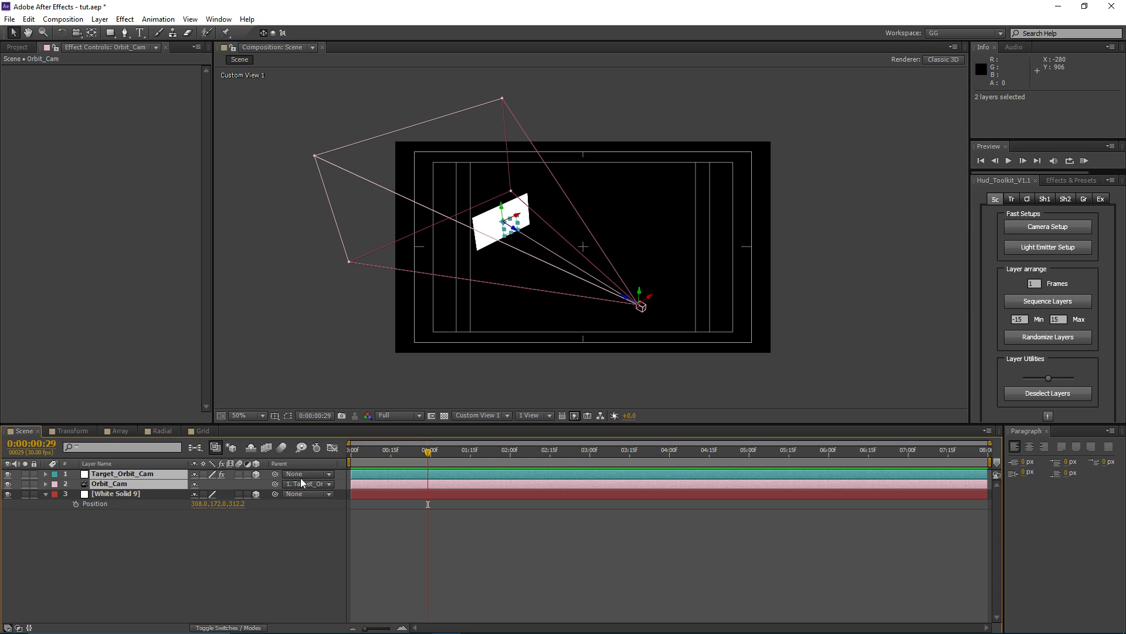
pyautogui.press('Delete')
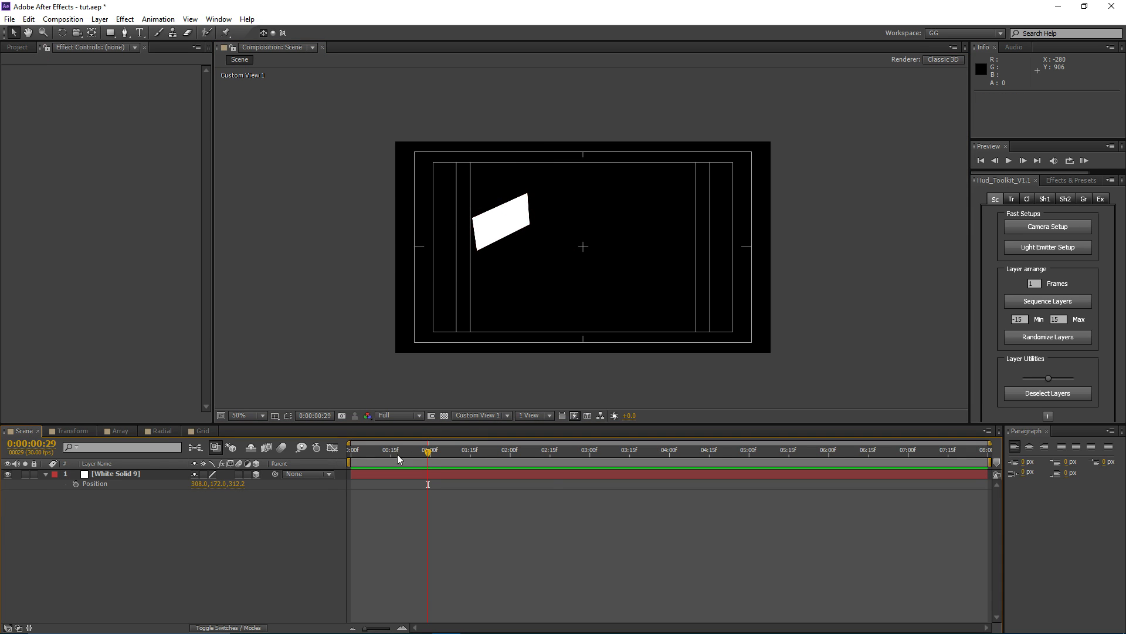
pyautogui.click(476, 414)
pyautogui.click(493, 427)
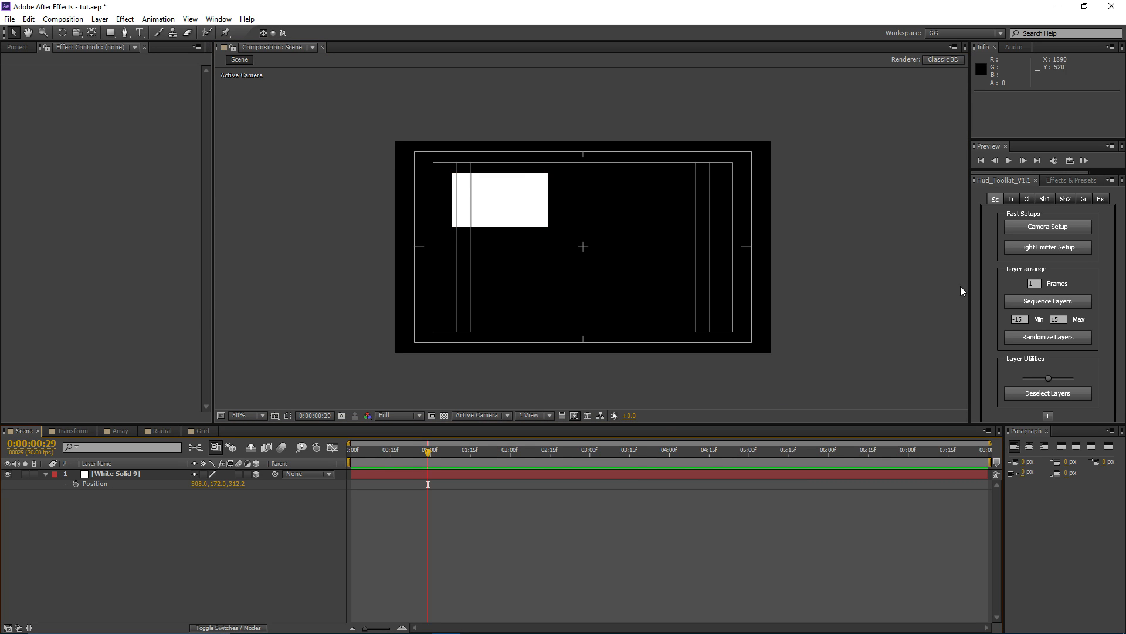
# - Create a Camera Setup rig with no layer selected, try a Rotation Y of -3 on its null, and undo the rotation
pyautogui.click(1030, 227)
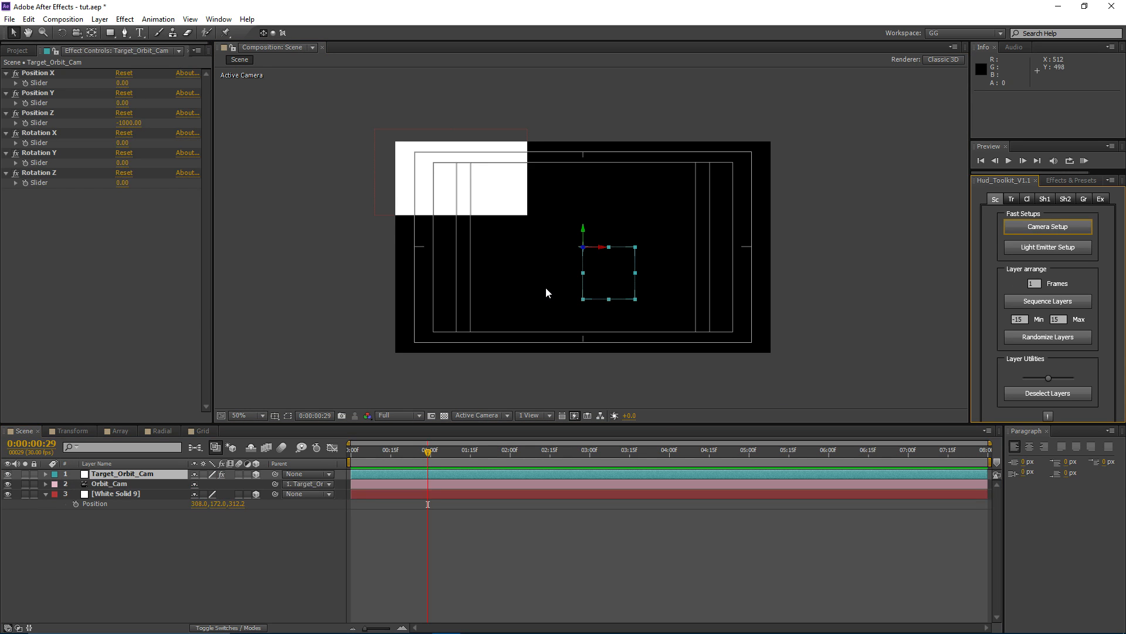
pyautogui.click(399, 470)
pyautogui.click(399, 474)
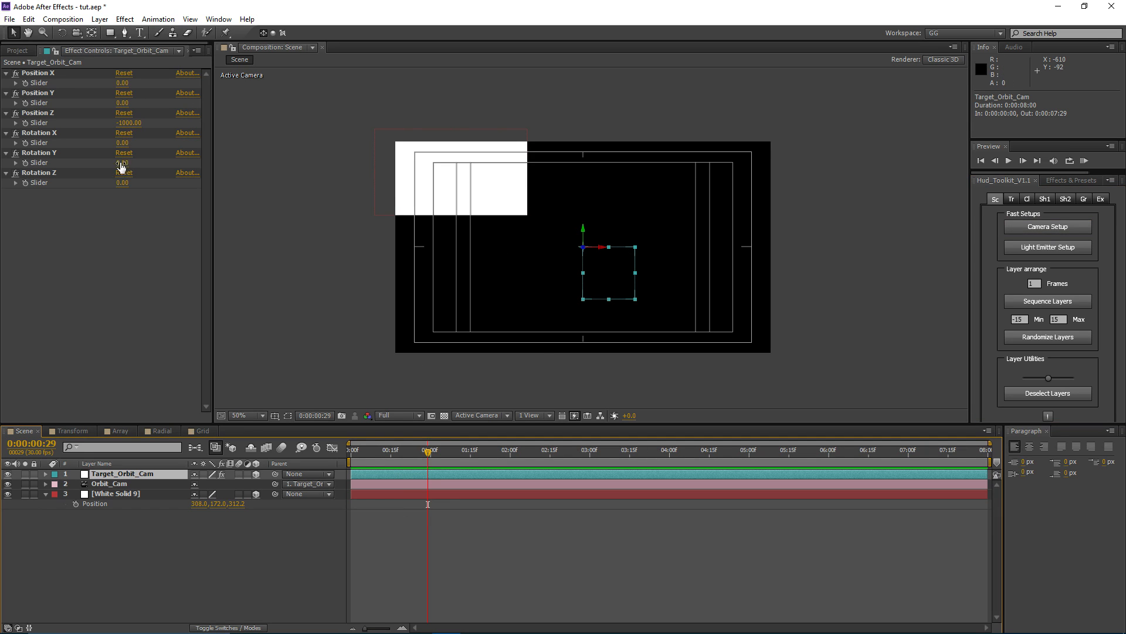
pyautogui.moveTo(122, 162)
pyautogui.mouseDown()
pyautogui.moveTo(176, 158)
pyautogui.moveTo(102, 175)
pyautogui.moveTo(133, 175)
pyautogui.mouseUp()
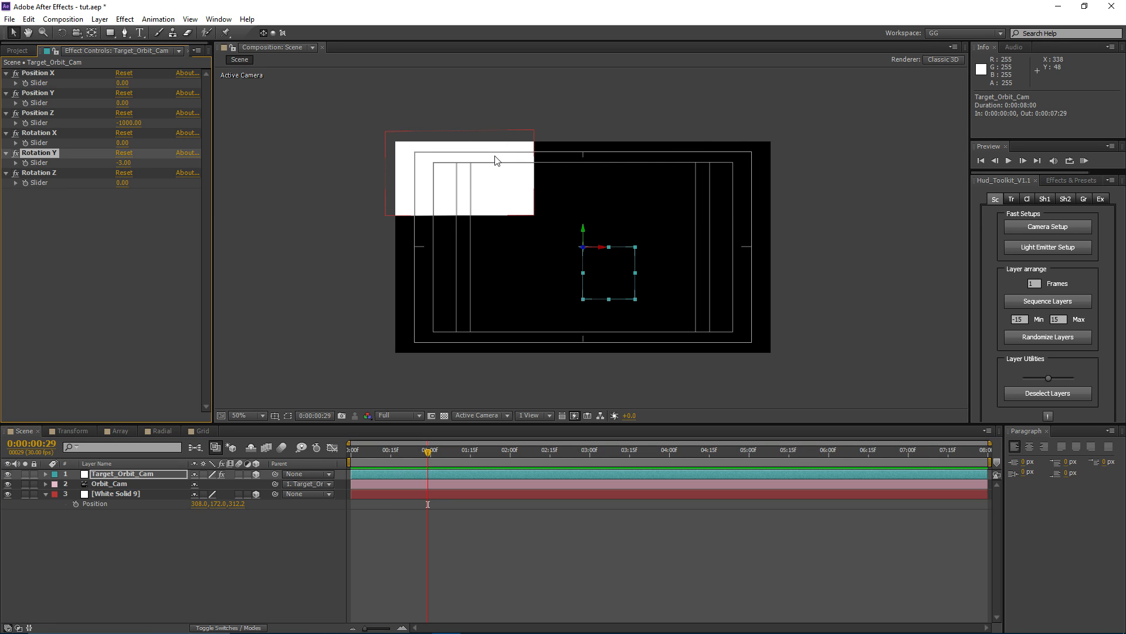
pyautogui.click(390, 164)
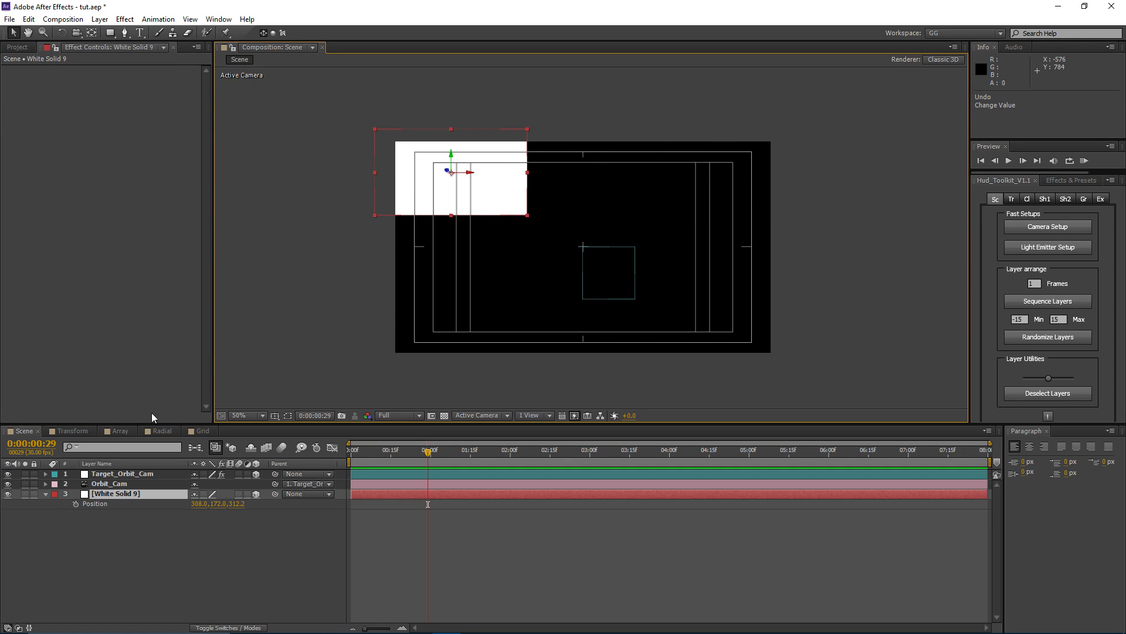
# - Remove the Orbit_Cam camera together with its Target_Orbit_Cam null, keeping only the white solid
pyautogui.click(108, 483)
pyautogui.keyDown('shift'); pyautogui.click(120, 474); pyautogui.keyUp('shift')
pyautogui.press('Delete')
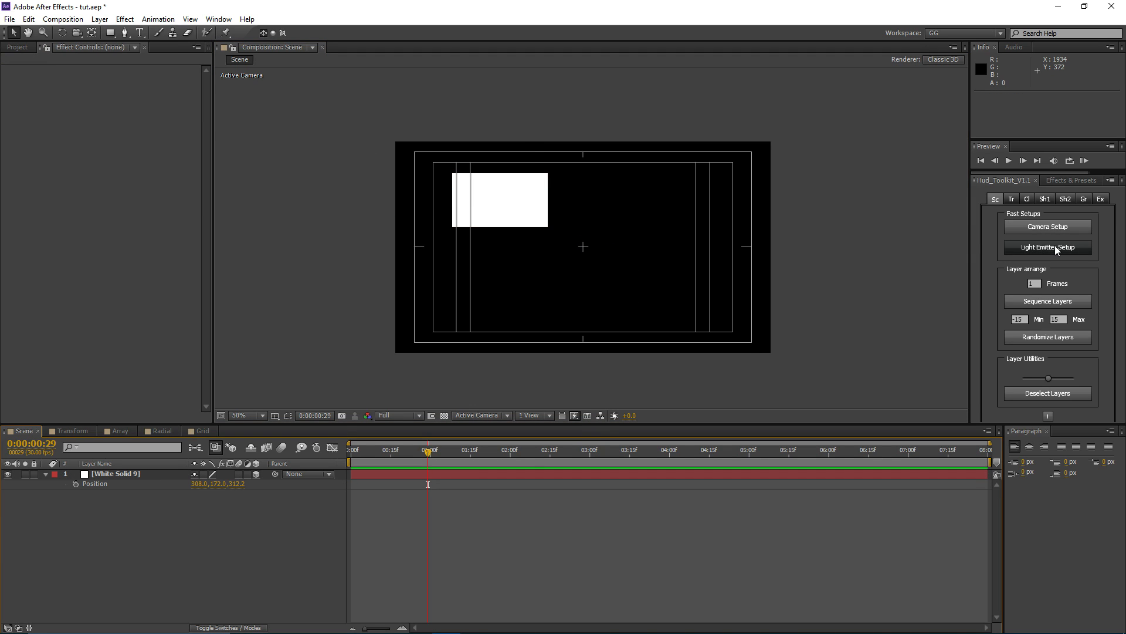
# - Create a Light Emitter Setup rig with no layer selected, move the current time to 0:00:01:15, and view it in Custom View 1
pyautogui.click(1031, 252)
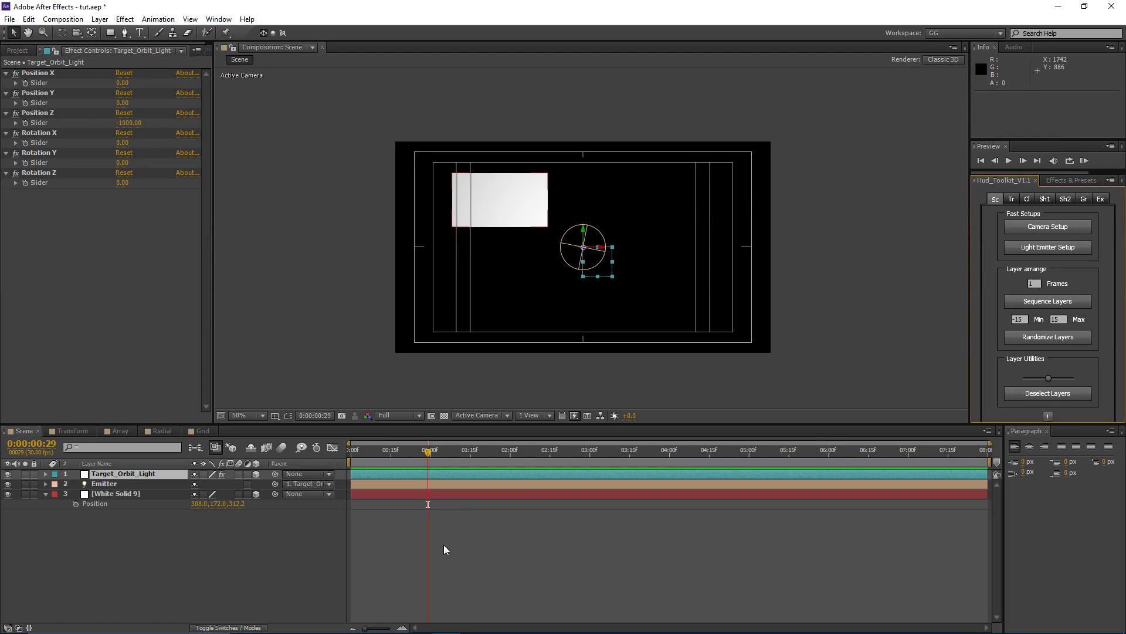
pyautogui.moveTo(430, 451); pyautogui.dragTo(471, 446)
pyautogui.click(486, 415)
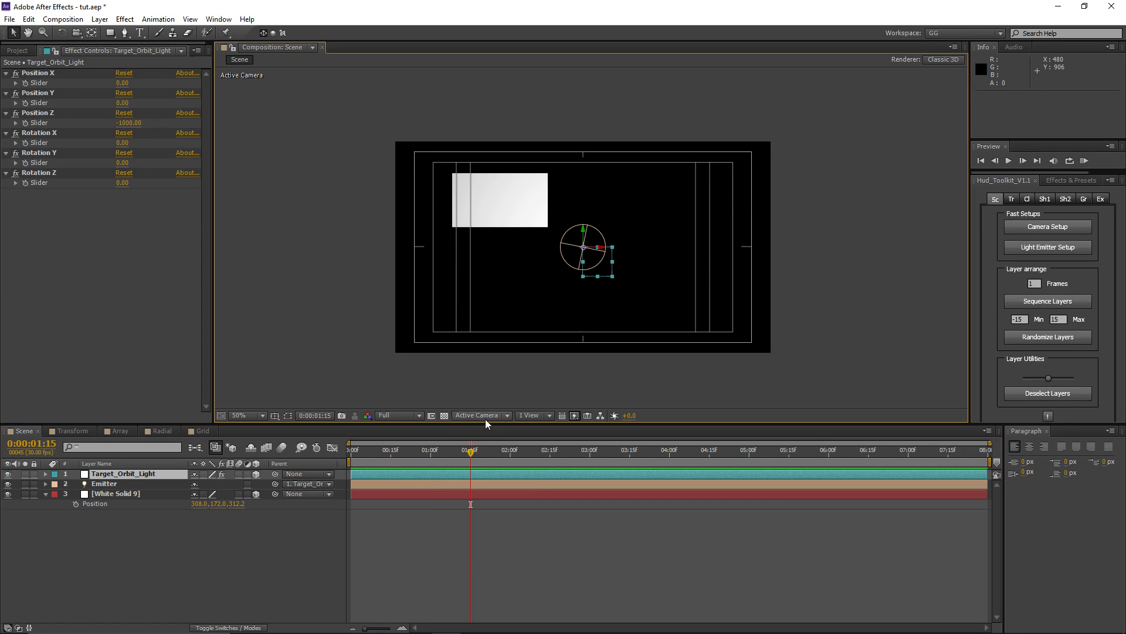
pyautogui.click(493, 528)
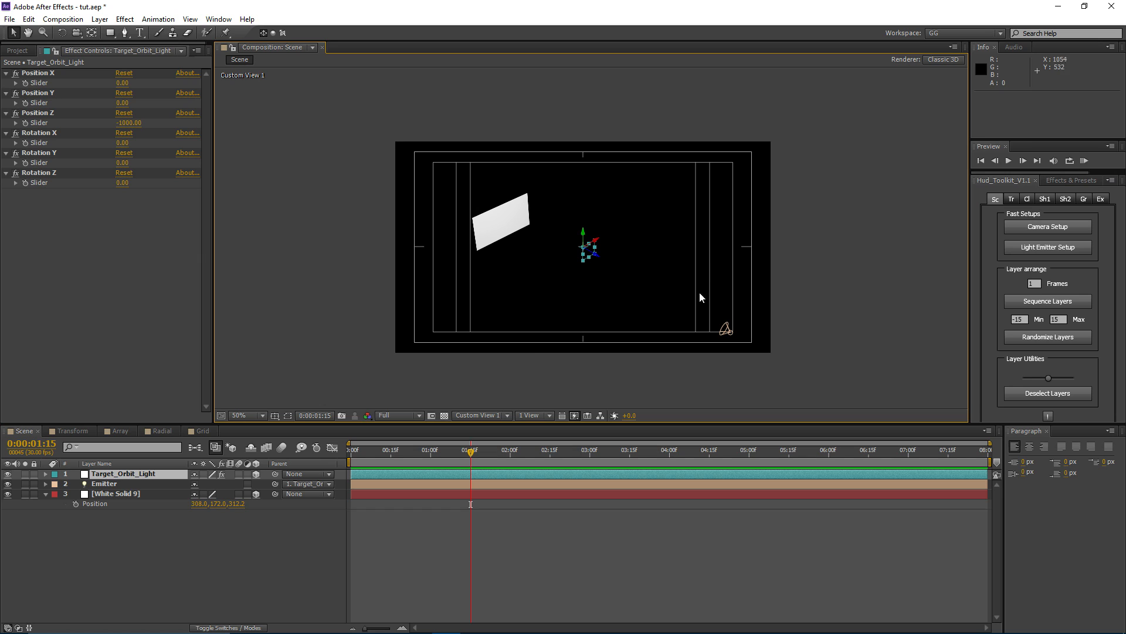
# - Move the current time to 0:00:00:22 and increase Rotation Y on Target_Orbit_Light to swing the emitter around its target
pyautogui.click(116, 483)
pyautogui.click(113, 476)
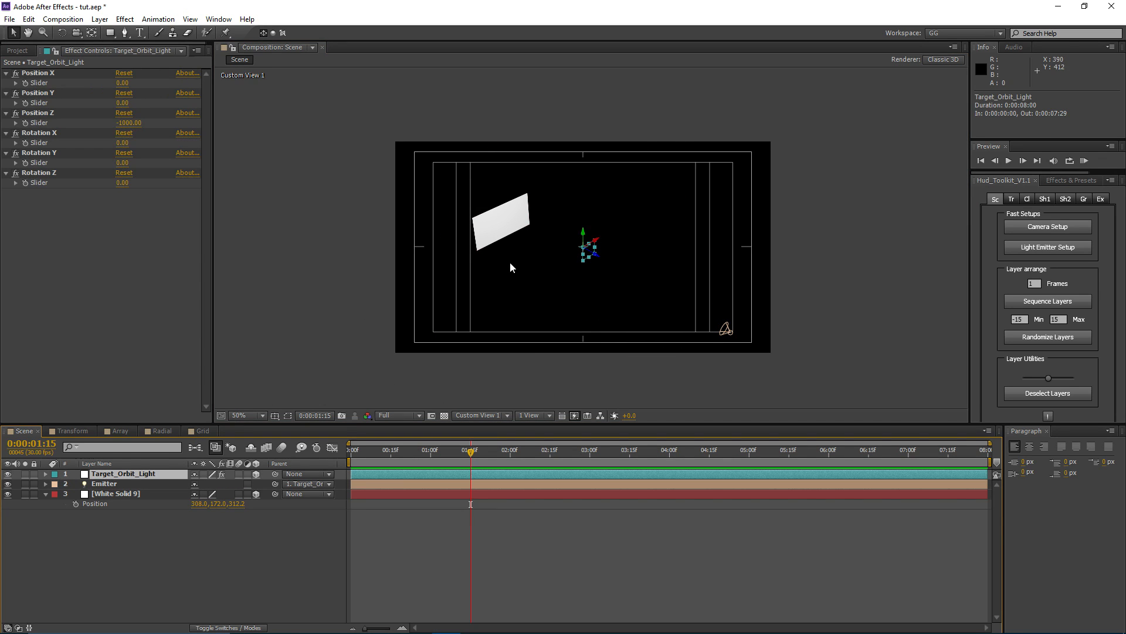
pyautogui.moveTo(561, 243); pyautogui.dragTo(513, 241)
pyautogui.press('Home')
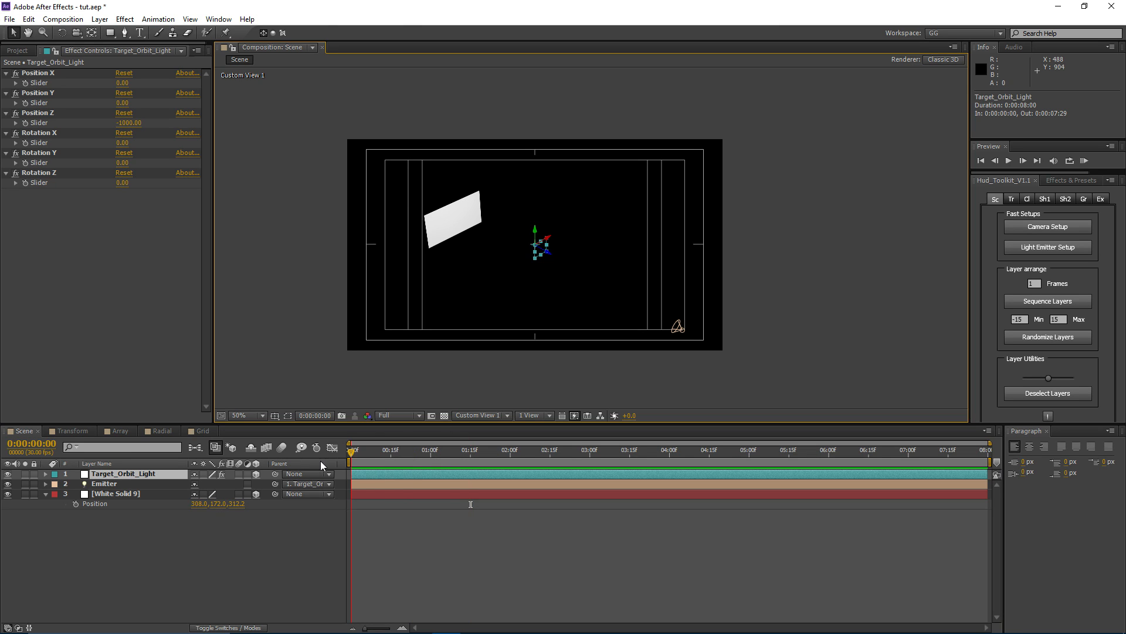
pyautogui.moveTo(421, 451); pyautogui.dragTo(439, 450)
pyautogui.moveTo(497, 277); pyautogui.dragTo(519, 287)
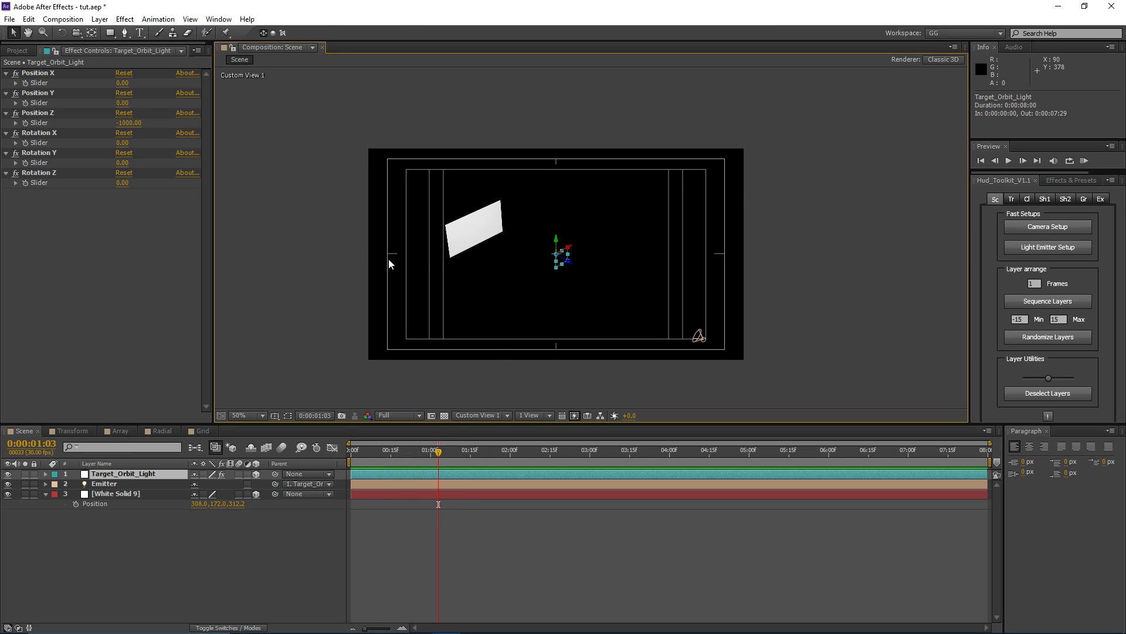
pyautogui.click(410, 453)
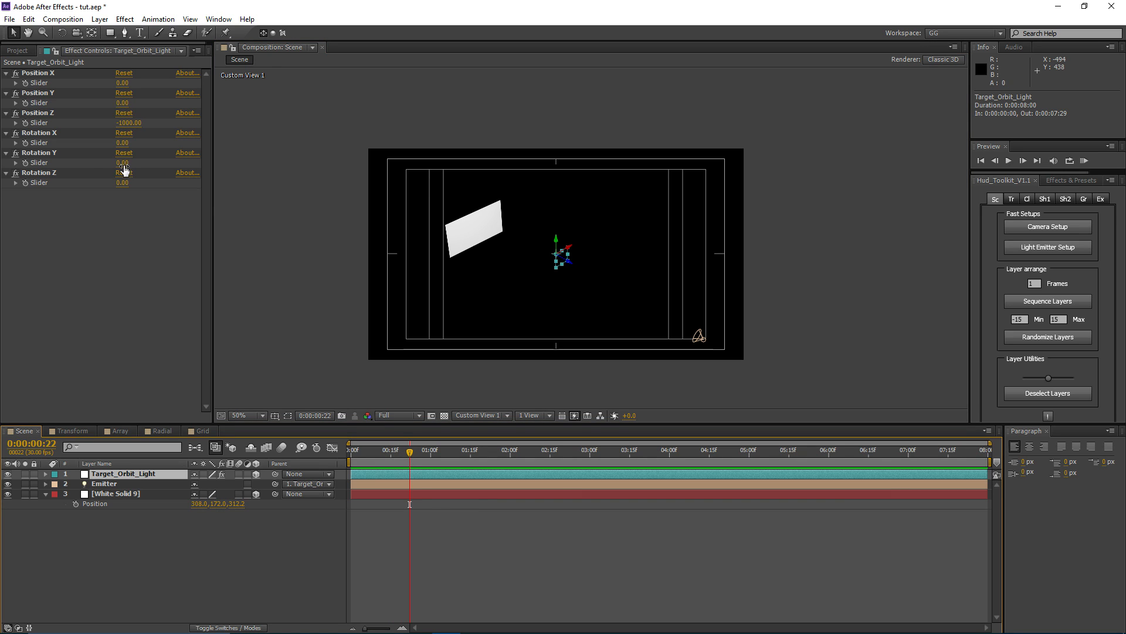
pyautogui.moveTo(122, 162)
pyautogui.mouseDown()
pyautogui.moveTo(131, 163)
pyautogui.moveTo(67, 199)
pyautogui.moveTo(130, 172)
pyautogui.mouseUp()
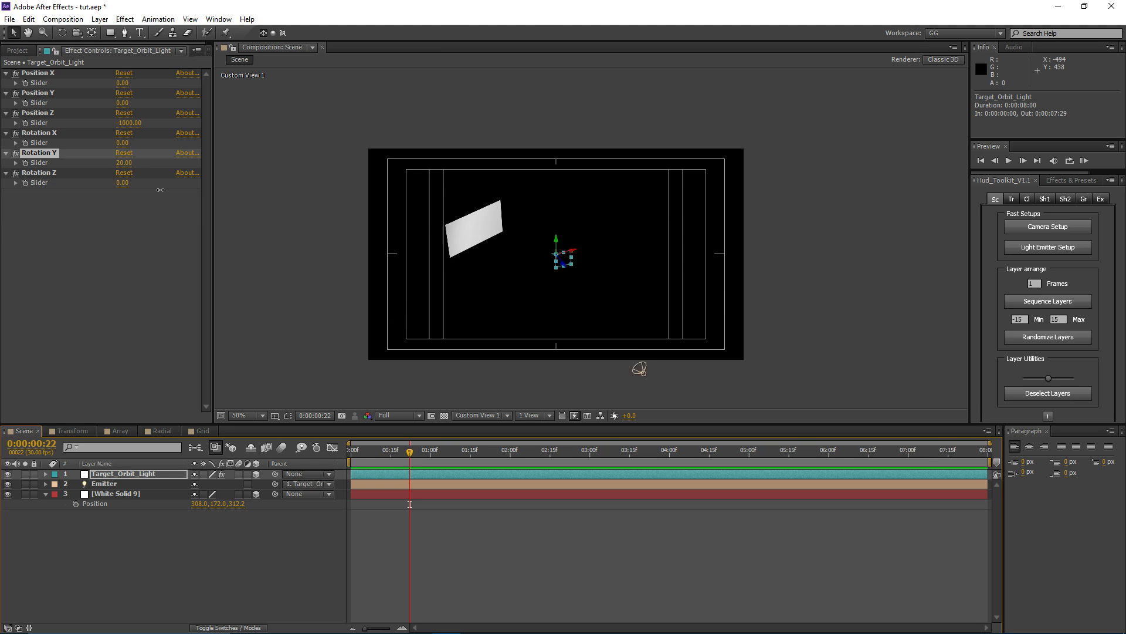
# - Delete the Emitter light and its Target_Orbit_Light null, and select the remaining White Solid 9 layer
pyautogui.click(115, 482)
pyautogui.keyDown('shift'); pyautogui.click(116, 477); pyautogui.keyUp('shift')
pyautogui.press('Delete')
pyautogui.click(117, 476)
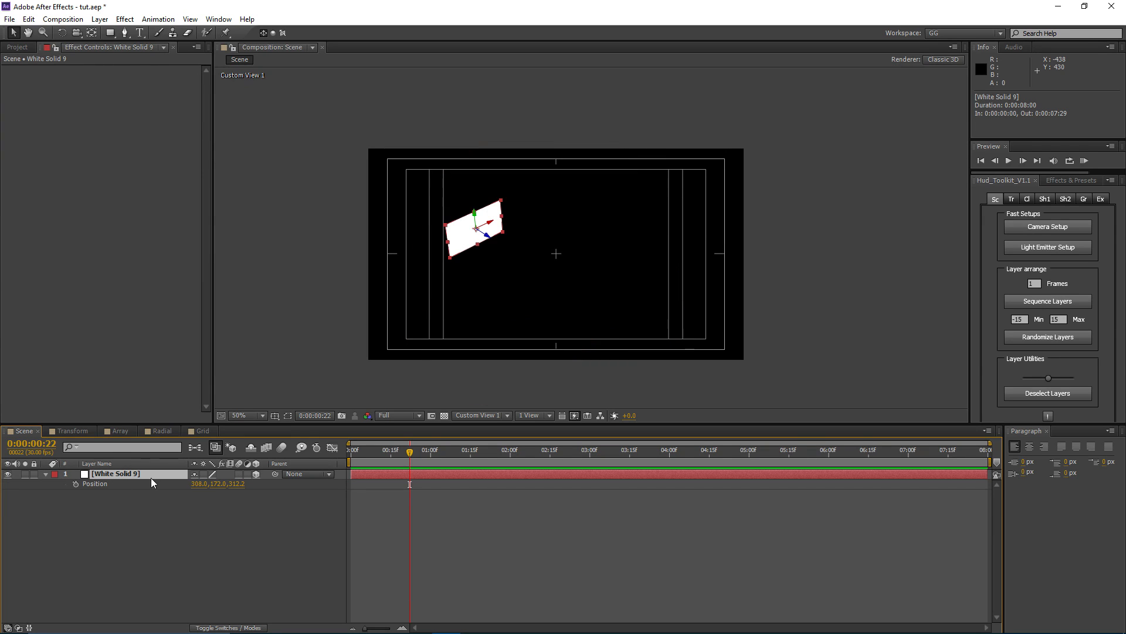
# - Create a Light Emitter Setup rig on the selected solid and set Position X -63, Position Y -37, Position Z -1014 and Rotation Y 1
pyautogui.click(1043, 250)
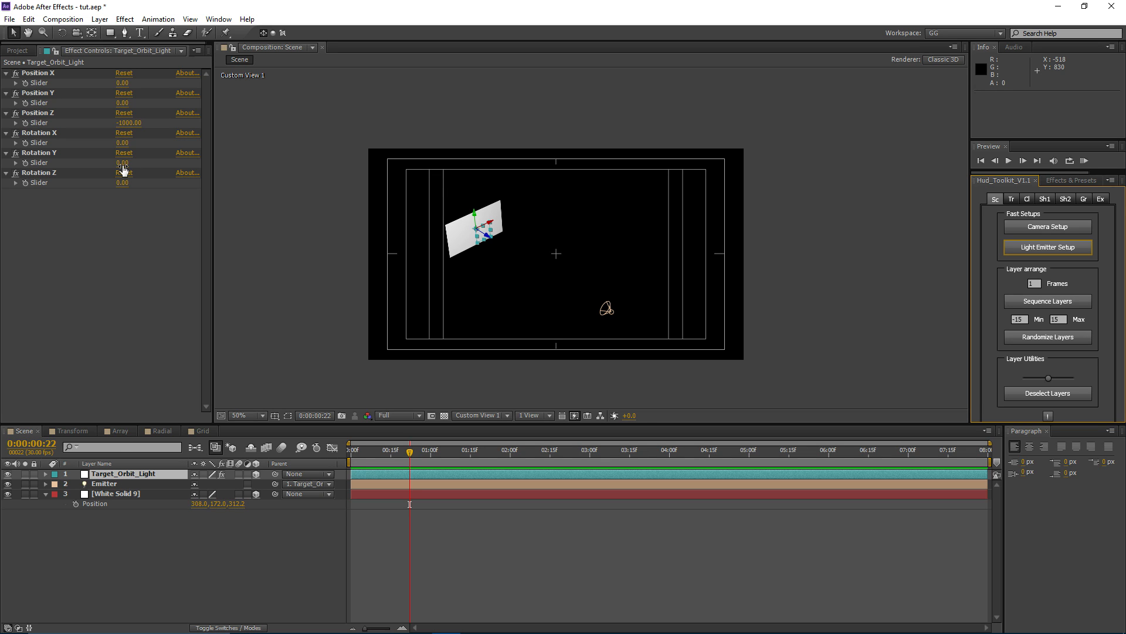
pyautogui.moveTo(122, 164); pyautogui.dragTo(141, 184)
pyautogui.moveTo(124, 103); pyautogui.dragTo(76, 94)
pyautogui.moveTo(126, 123); pyautogui.dragTo(147, 151)
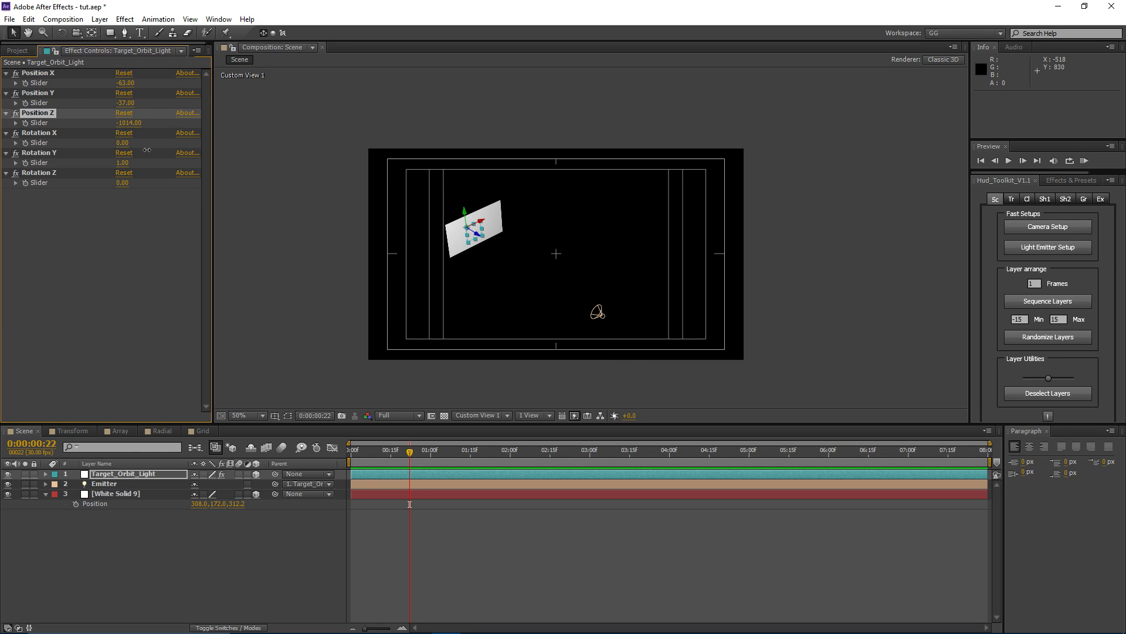
# - Delete the solid's light rig, removing both the Target_Orbit_Light null and the Emitter light
pyautogui.click(98, 463)
pyautogui.click(117, 475)
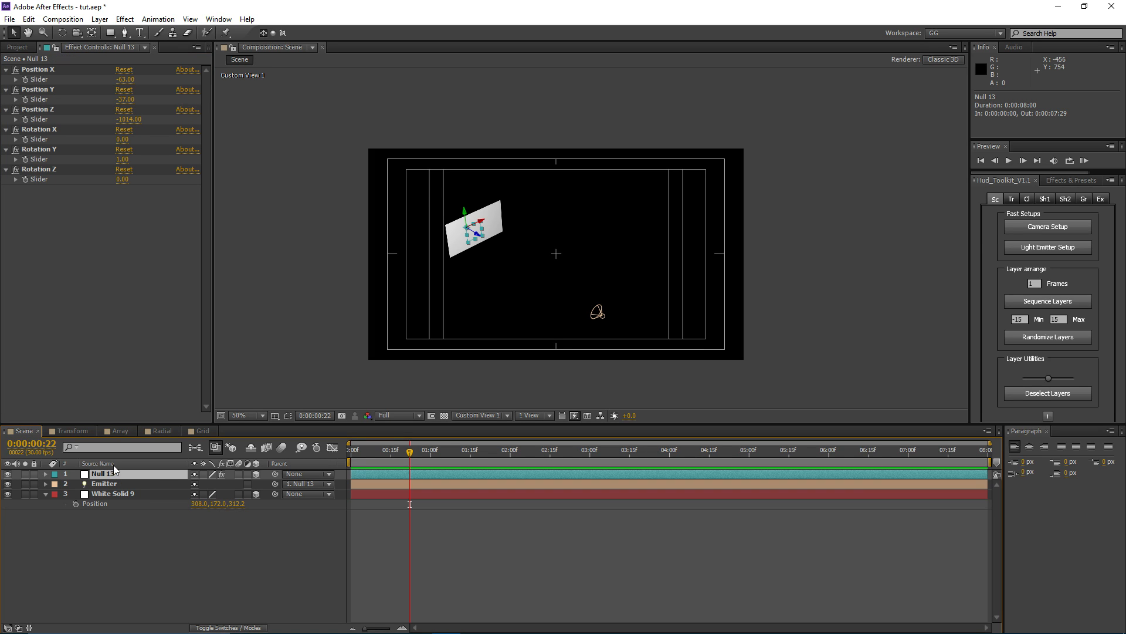
pyautogui.click(115, 465)
pyautogui.keyDown('ctrl'); pyautogui.click(121, 488); pyautogui.keyUp('ctrl')
pyautogui.press('Delete')
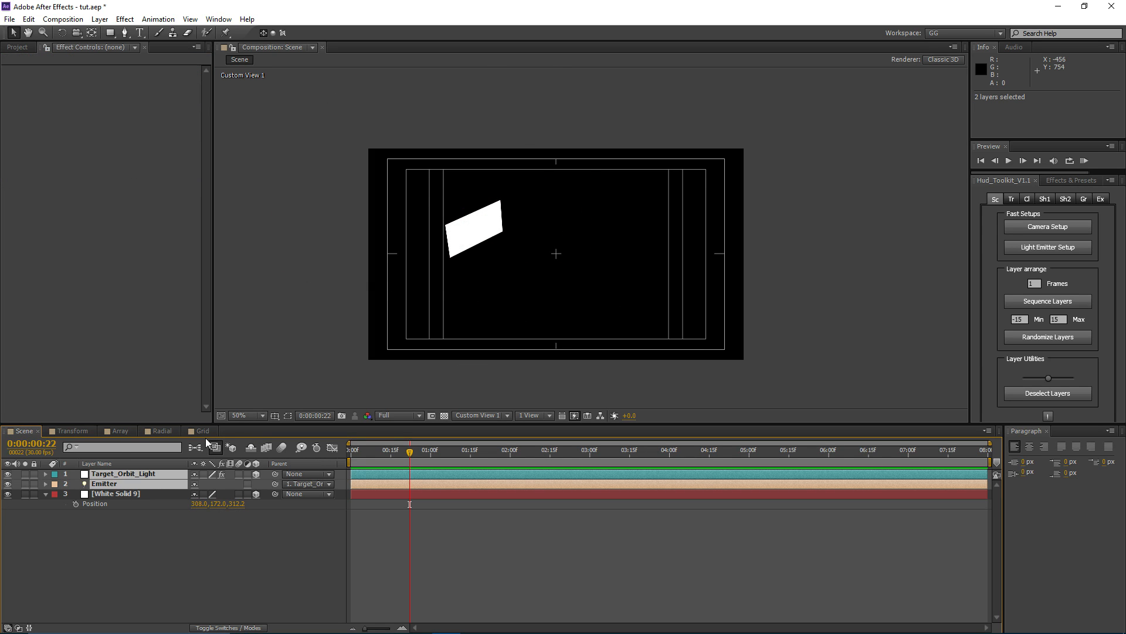
# - Select White Solid 9 and enlarge the Hud_Toolkit area until all of its scene options fit
pyautogui.click(139, 476)
pyautogui.moveTo(652, 231)
pyautogui.mouseDown()
pyautogui.moveTo(678, 222)
pyautogui.moveTo(662, 238)
pyautogui.mouseUp()
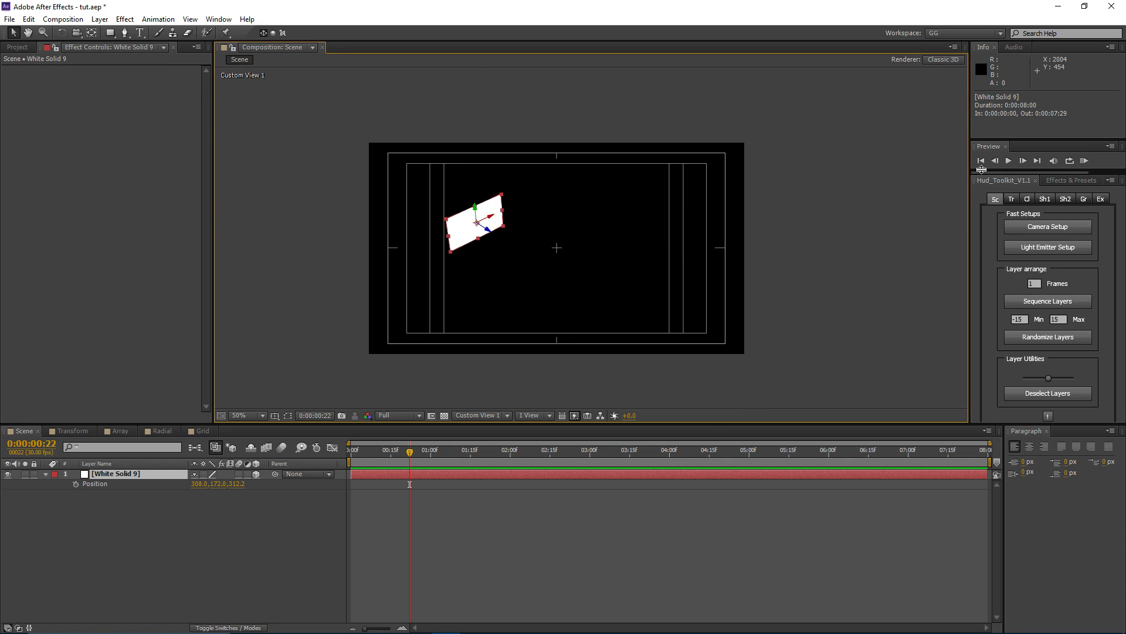
pyautogui.moveTo(984, 175); pyautogui.dragTo(983, 144)
pyautogui.moveTo(963, 423); pyautogui.dragTo(963, 434)
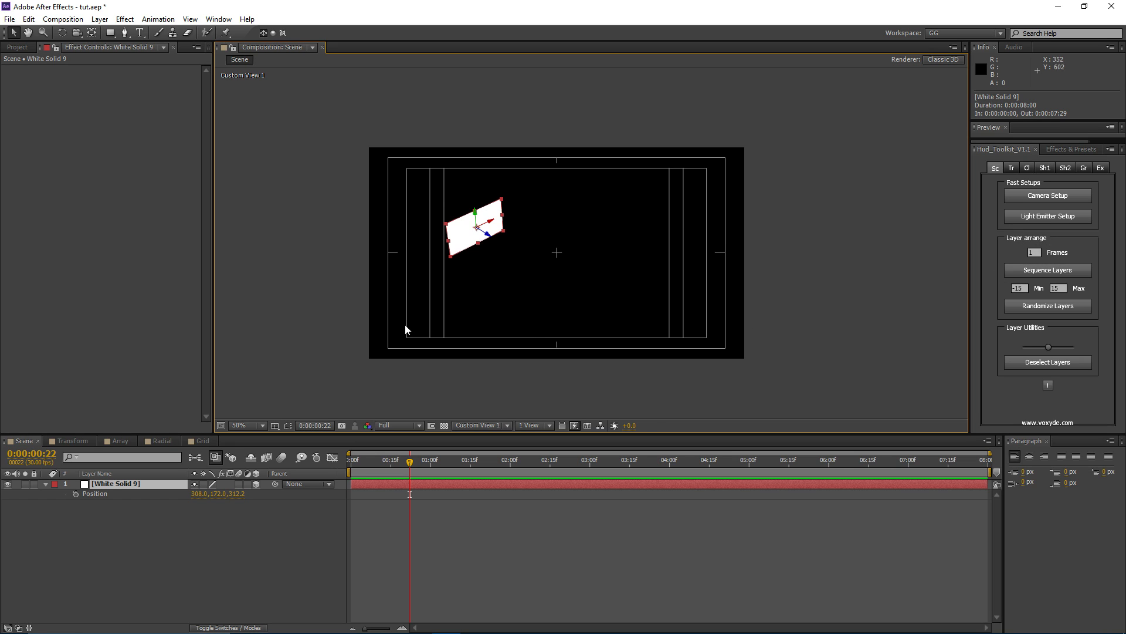
# - Duplicate White Solid 9 fifteen times and select all 16 solid layers
pyautogui.click(108, 484)
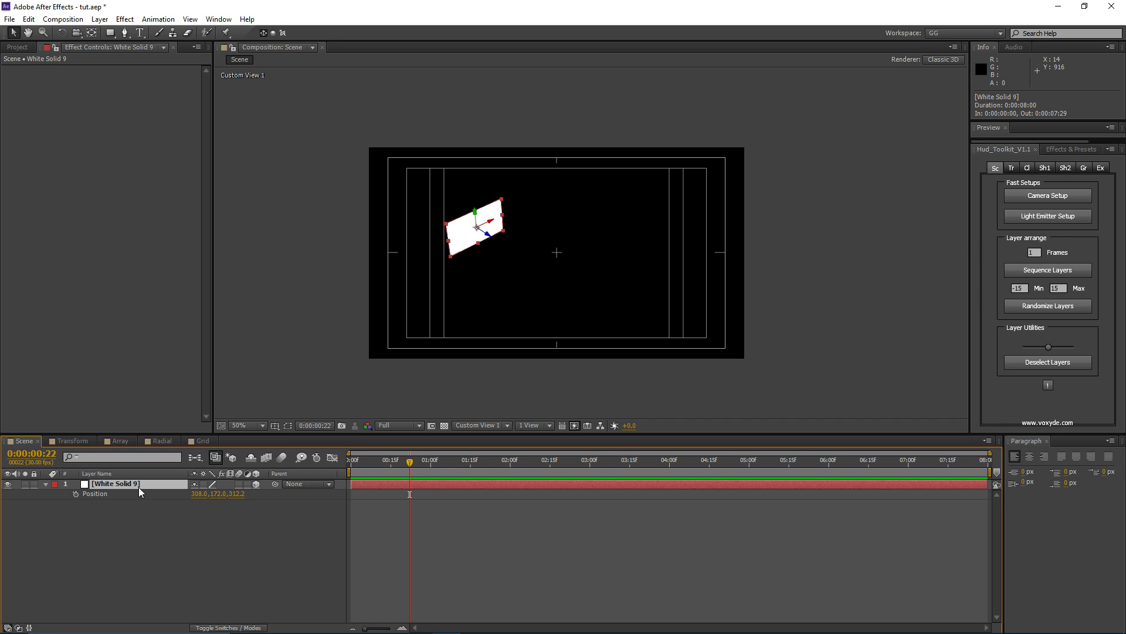
pyautogui.hotkey('ctrl', 'd')
pyautogui.hotkey('ctrl', 'd')
pyautogui.hotkey('ctrl', 'd')
pyautogui.hotkey('ctrl', 'd')
pyautogui.hotkey('ctrl', 'd')
pyautogui.hotkey('ctrl', 'd')
pyautogui.hotkey('ctrl', 'd')
pyautogui.hotkey('ctrl', 'd')
pyautogui.hotkey('ctrl', 'd')
pyautogui.hotkey('ctrl', 'd')
pyautogui.hotkey('ctrl', 'd')
pyautogui.hotkey('ctrl', 'd')
pyautogui.hotkey('ctrl', 'd')
pyautogui.hotkey('ctrl', 'd')
pyautogui.hotkey('ctrl', 'd')
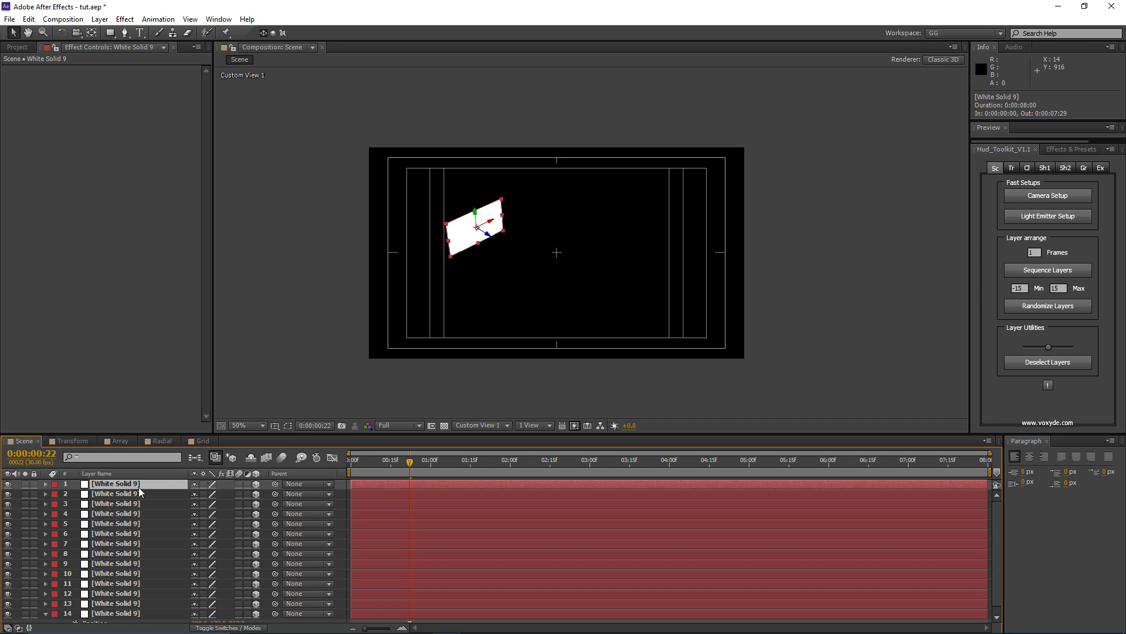
pyautogui.scroll(-2, 135, 573)
pyautogui.hotkey('ctrl', 'a')
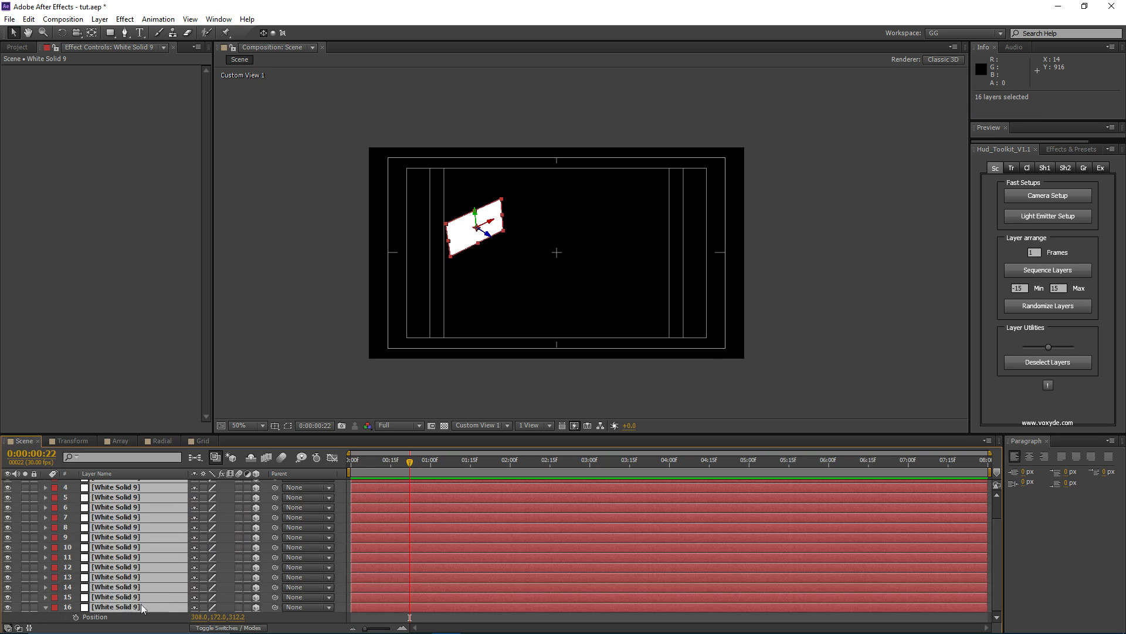
pyautogui.scroll(1, 170, 540)
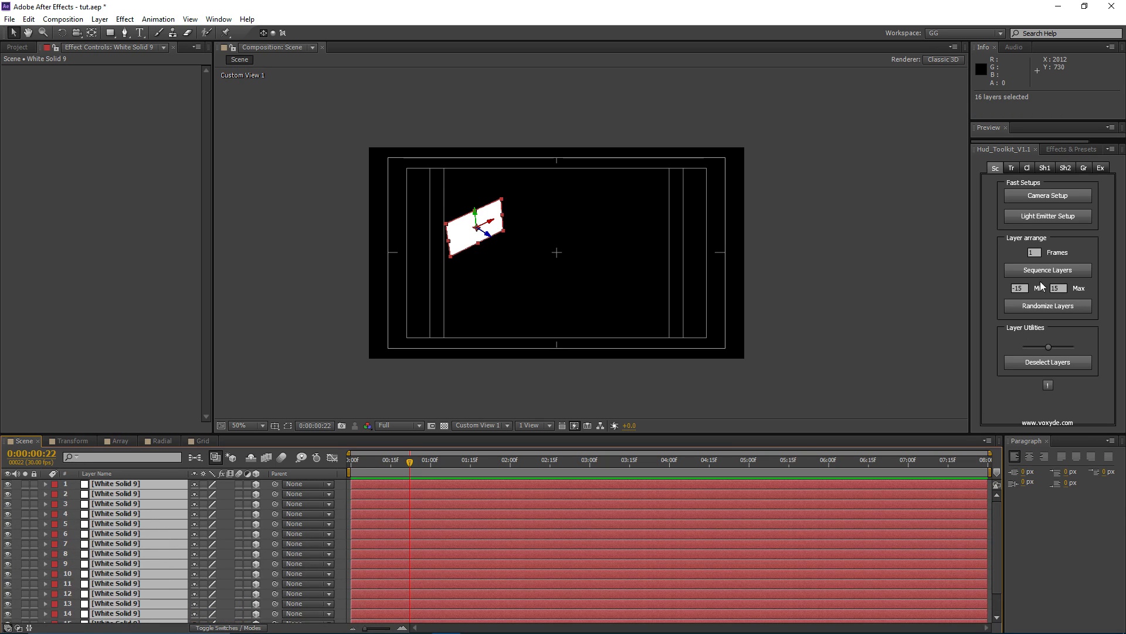
pyautogui.moveTo(539, 275); pyautogui.dragTo(557, 271)
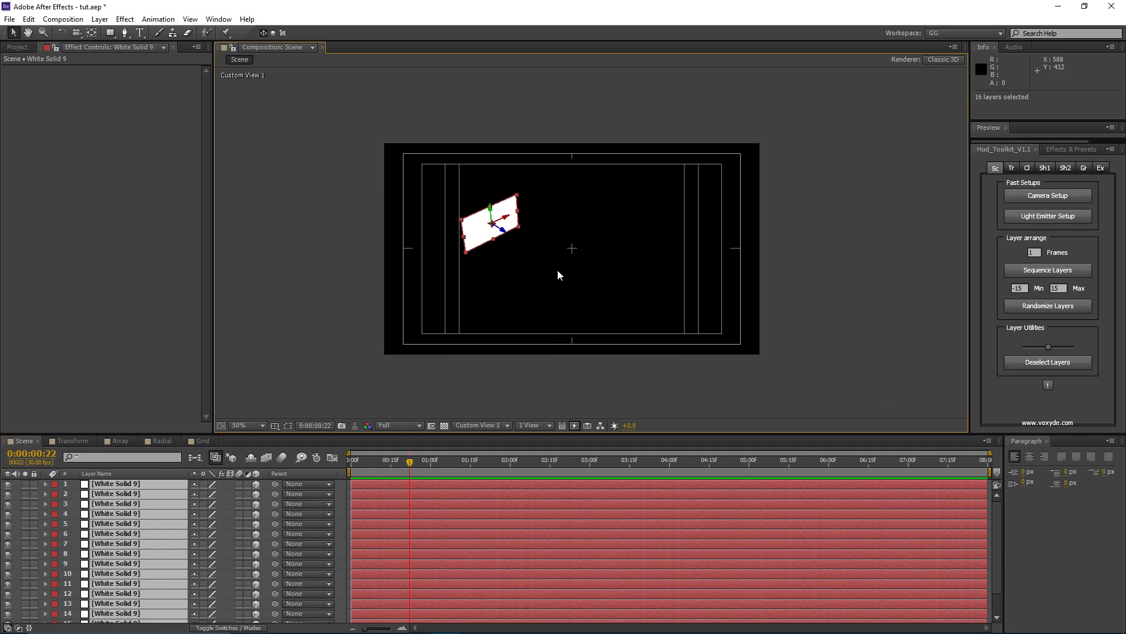
pyautogui.press('p')
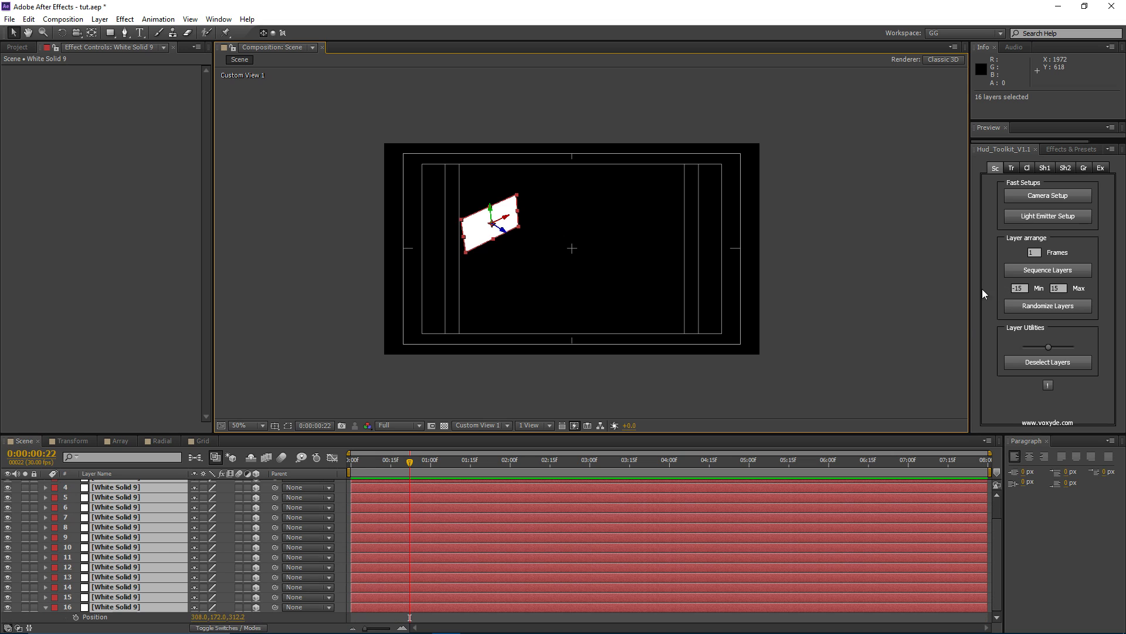
# - Apply Sequence Layers with a 1-frame offset to the selected solids and scrub through the staggered starts
pyautogui.click(1034, 253)
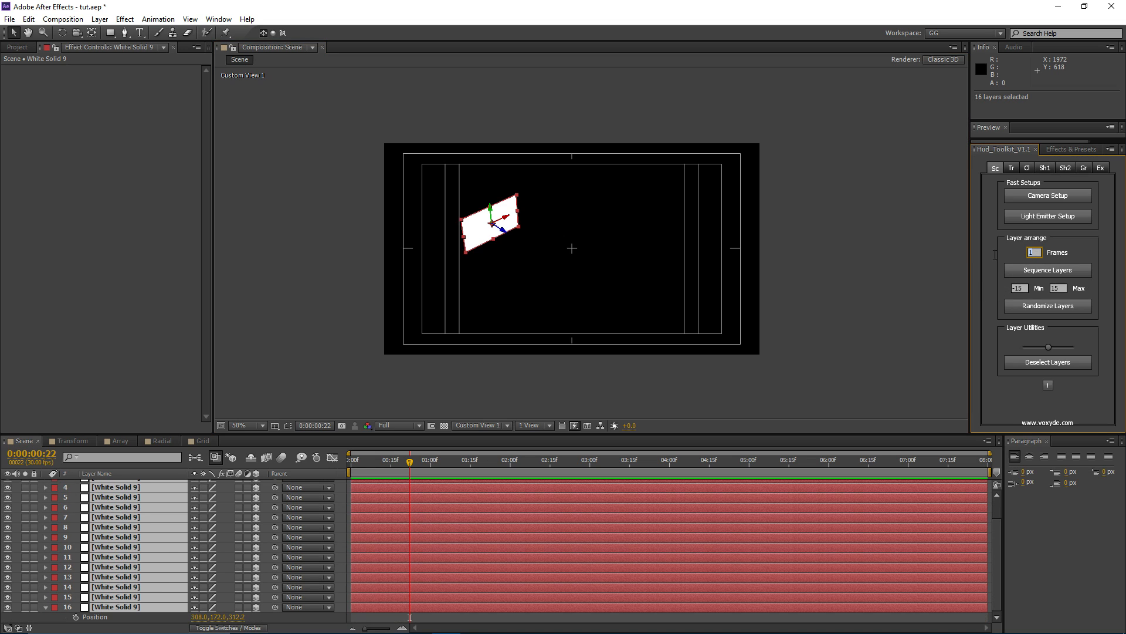
pyautogui.click(1021, 273)
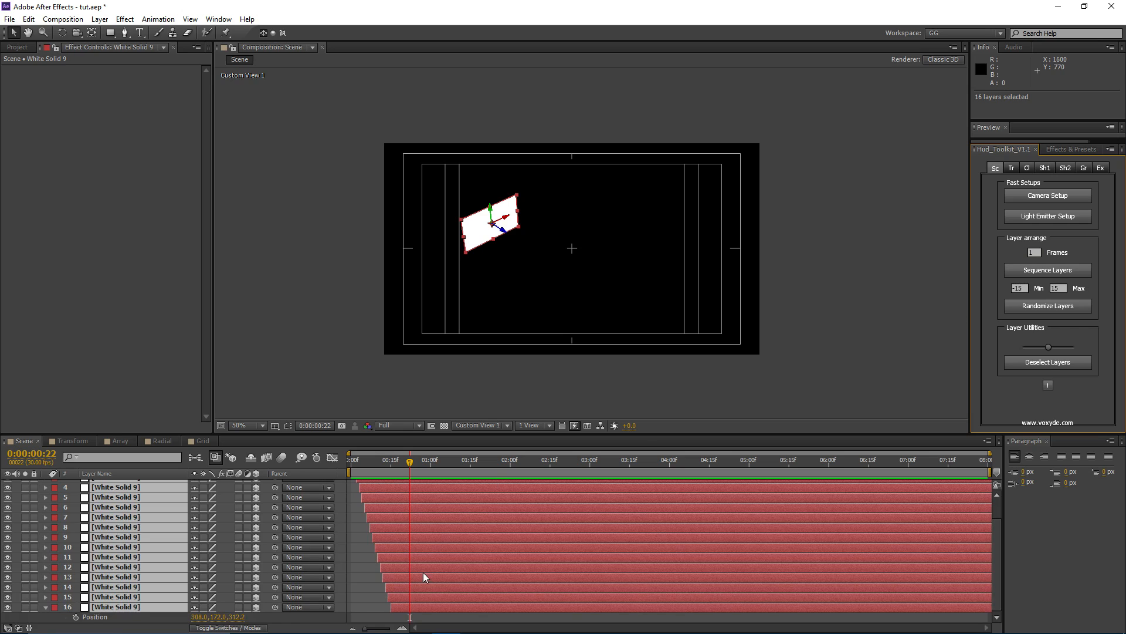
pyautogui.scroll(2, 423, 572)
pyautogui.moveTo(348, 476); pyautogui.dragTo(422, 473)
pyautogui.scroll(-2, 426, 537)
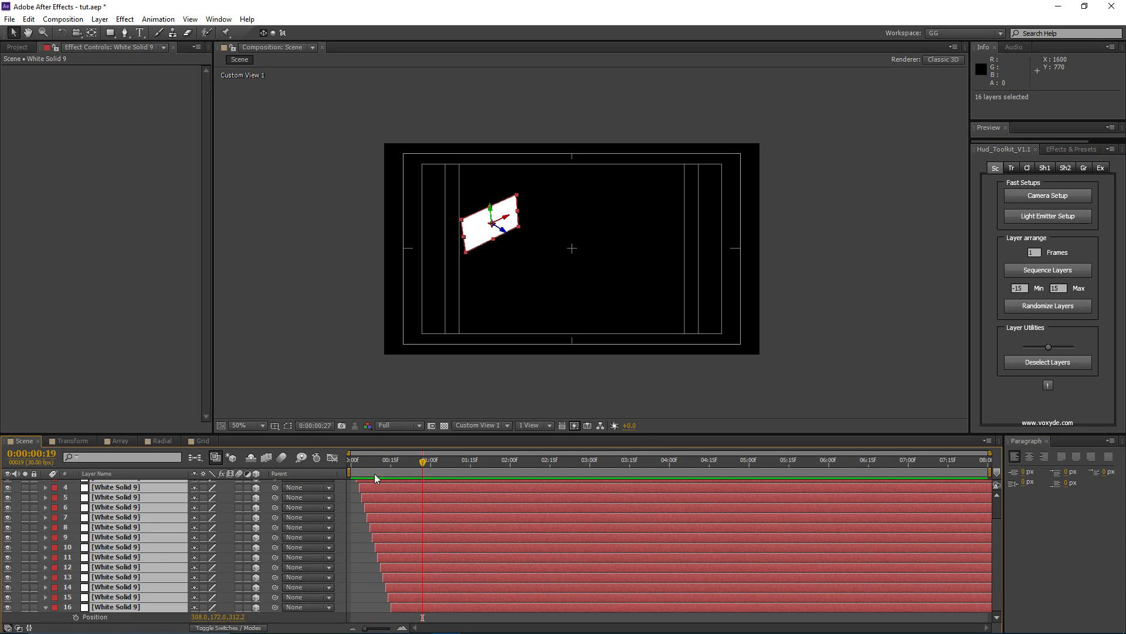
# - Preview the staggered layers from the start of the composition and undo the 1-frame sequencing
pyautogui.press('Home')
pyautogui.press('space')
pyautogui.press('Home')
pyautogui.scroll(2, 343, 568)
pyautogui.press('space')
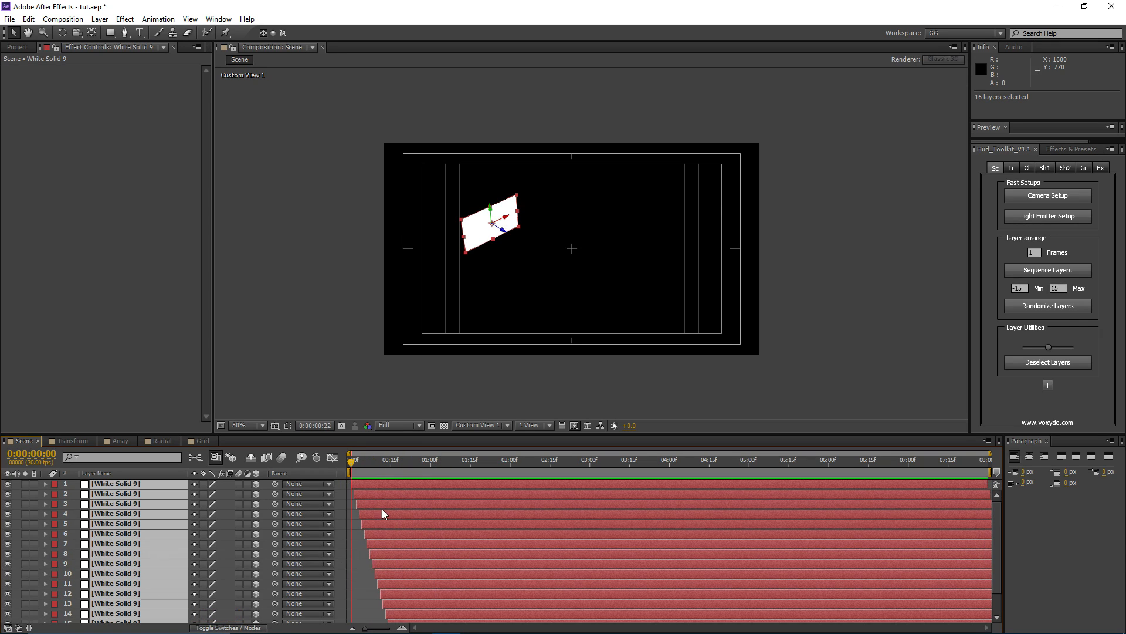
pyautogui.hotkey('ctrl', 'z')
# - Try sequencing the selected layers by -5 frames and shifting them 0:00:02:14 later, reverting both changes
pyautogui.click(1034, 252)
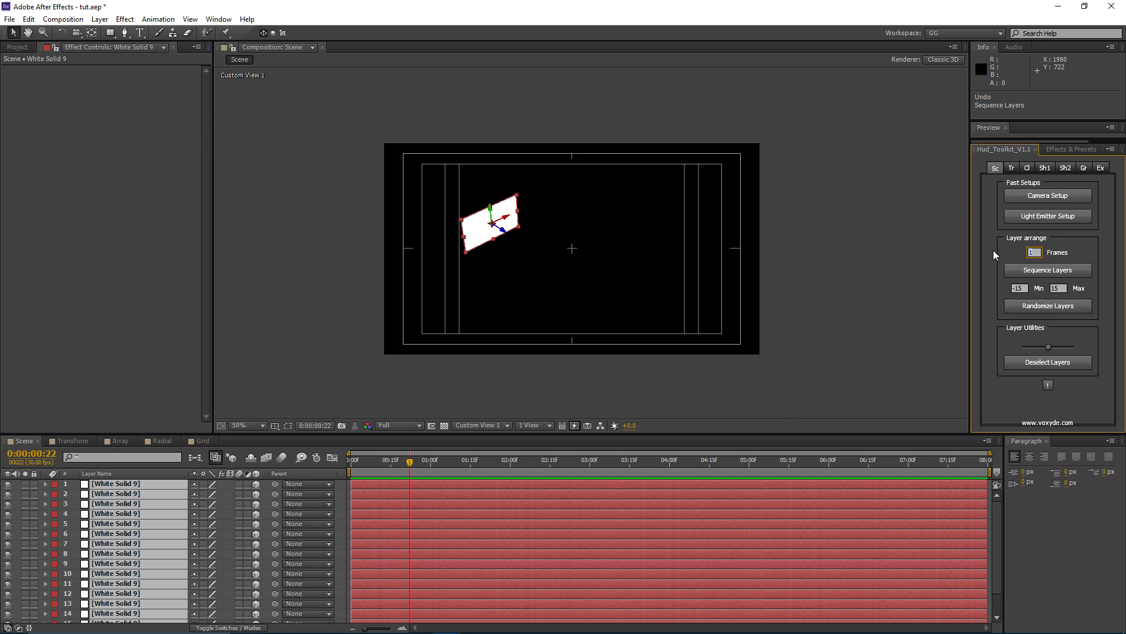
pyautogui.write('-5')
pyautogui.click(1048, 270)
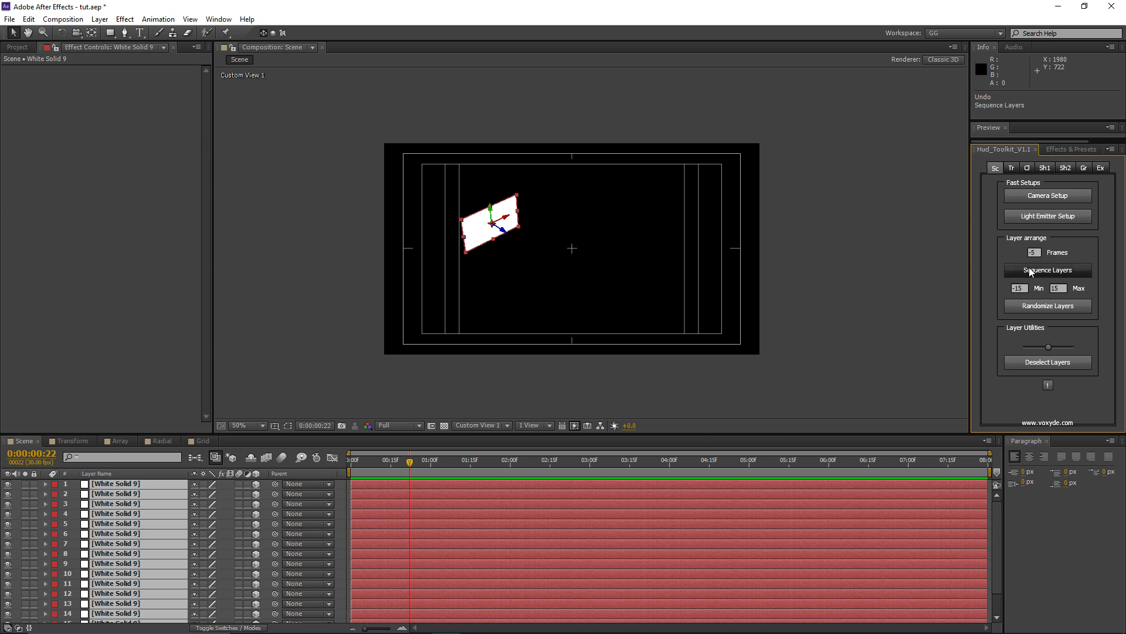
pyautogui.moveTo(384, 600); pyautogui.dragTo(596, 590)
pyautogui.moveTo(394, 463); pyautogui.dragTo(348, 466)
pyautogui.scroll(3, 376, 516)
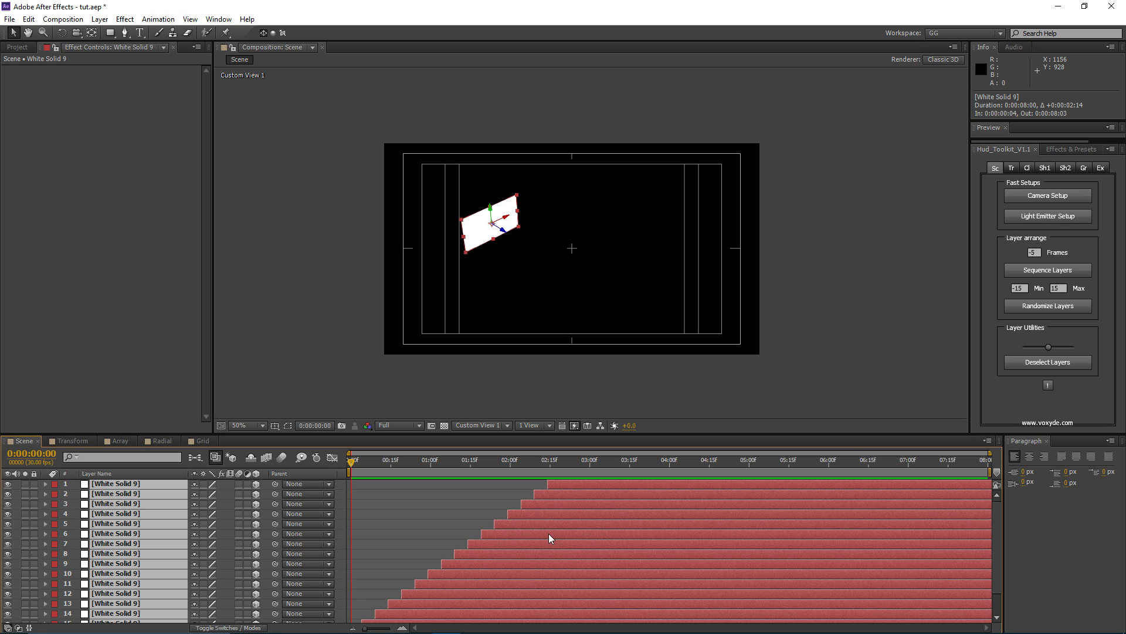
pyautogui.scroll(-3, 399, 528)
pyautogui.hotkey('ctrl', 'z')
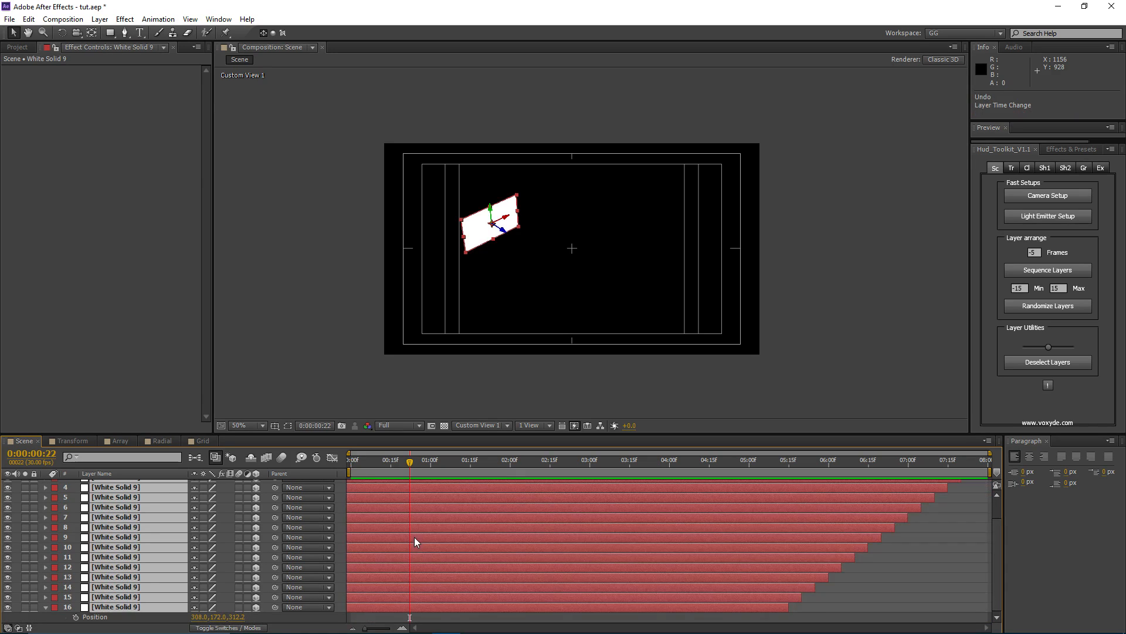
pyautogui.hotkey('ctrl', 'z')
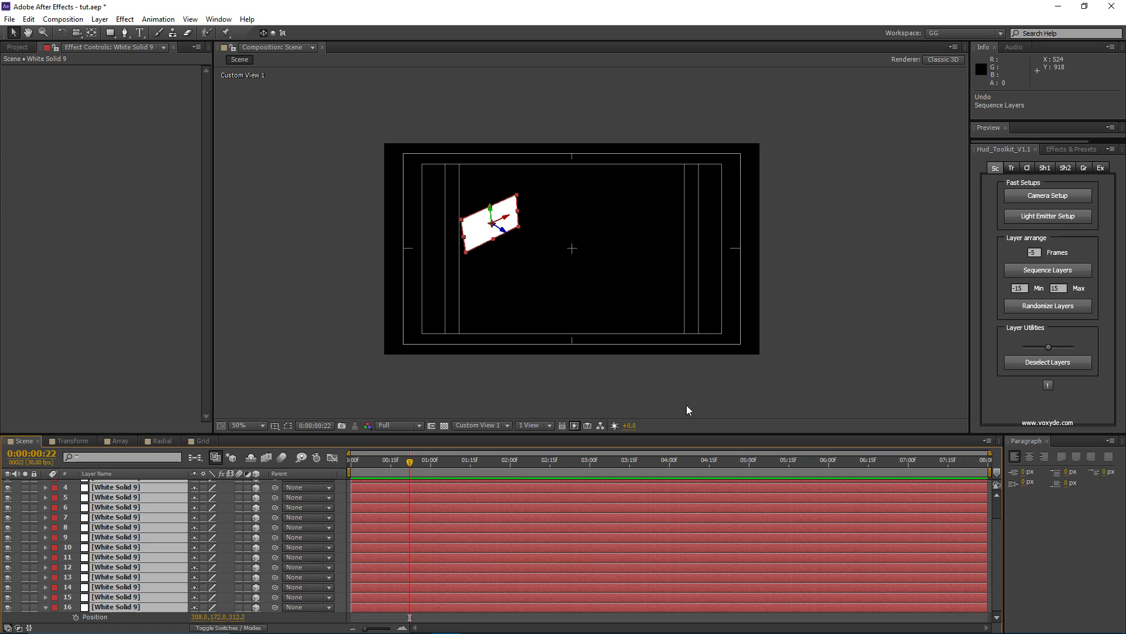
pyautogui.scroll(2, 420, 531)
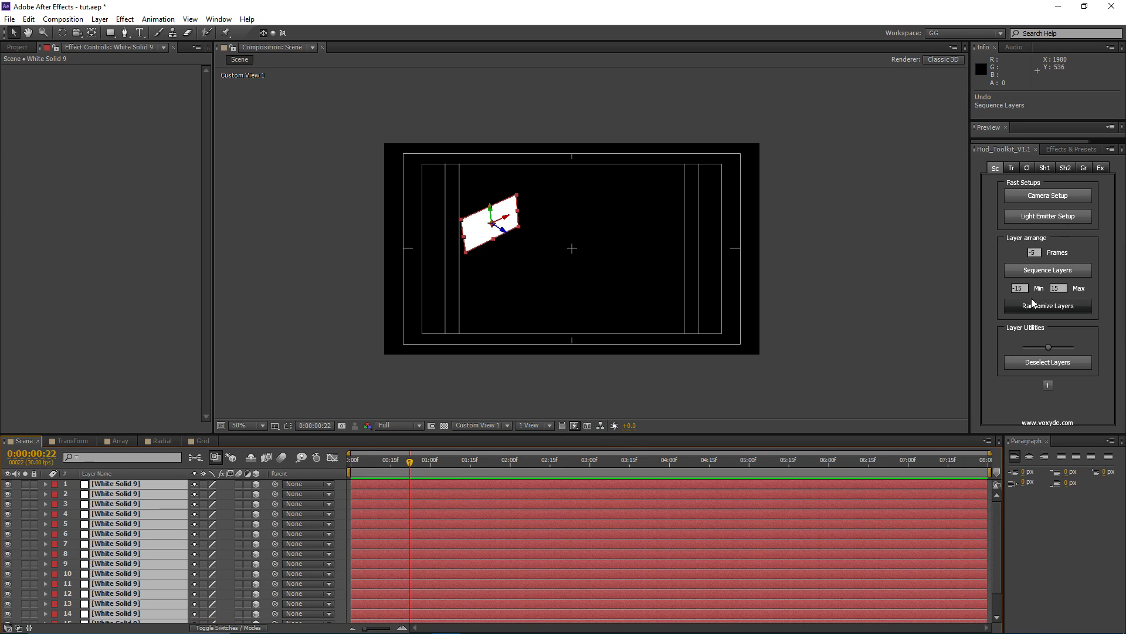
# - Try randomizing the selected layers between -15 and 15 frames and shifting them 0:00:00:20 later, reverting both changes
pyautogui.click(1016, 288)
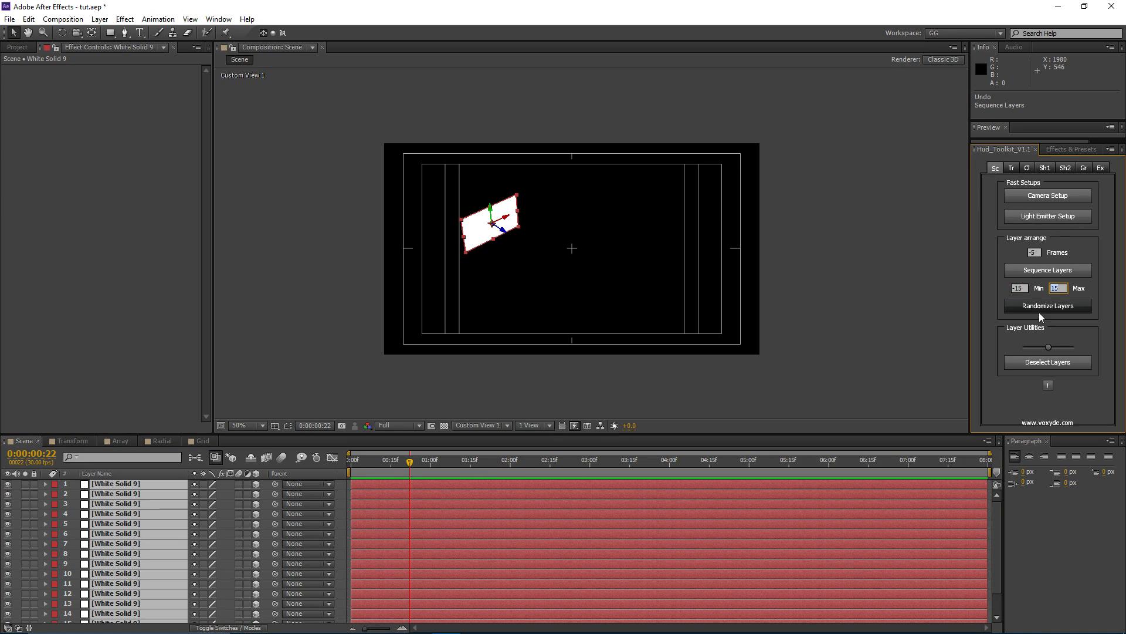
pyautogui.click(1034, 305)
pyautogui.scroll(-2, 423, 534)
pyautogui.moveTo(392, 552); pyautogui.dragTo(445, 544)
pyautogui.scroll(2, 418, 540)
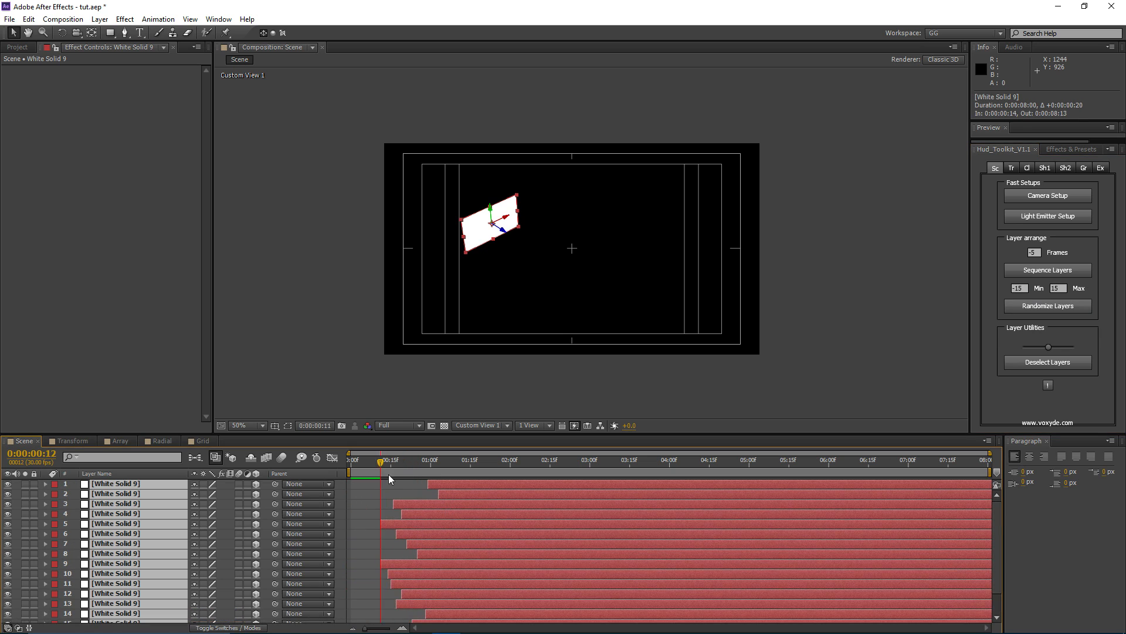
pyautogui.hotkey('ctrl', 'z')
pyautogui.hotkey('ctrl', 'z')
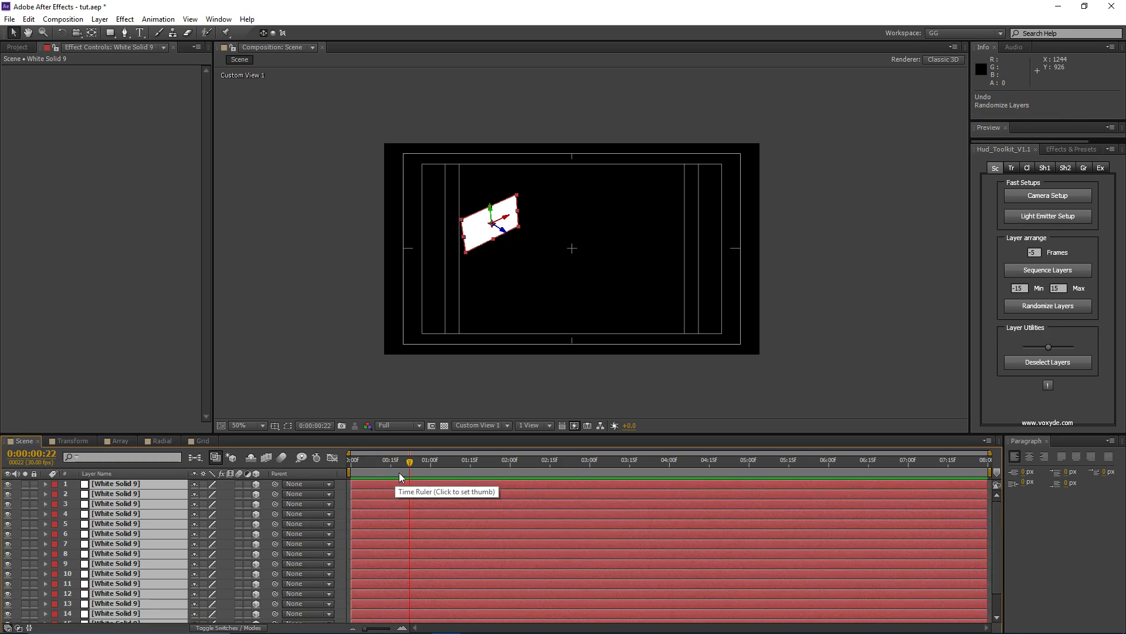
# - Randomize the selected layers between -5 and 5 frames with the current time at 0:00:00:08, undoing a trial shift of 0:00:00:08
pyautogui.click(368, 471)
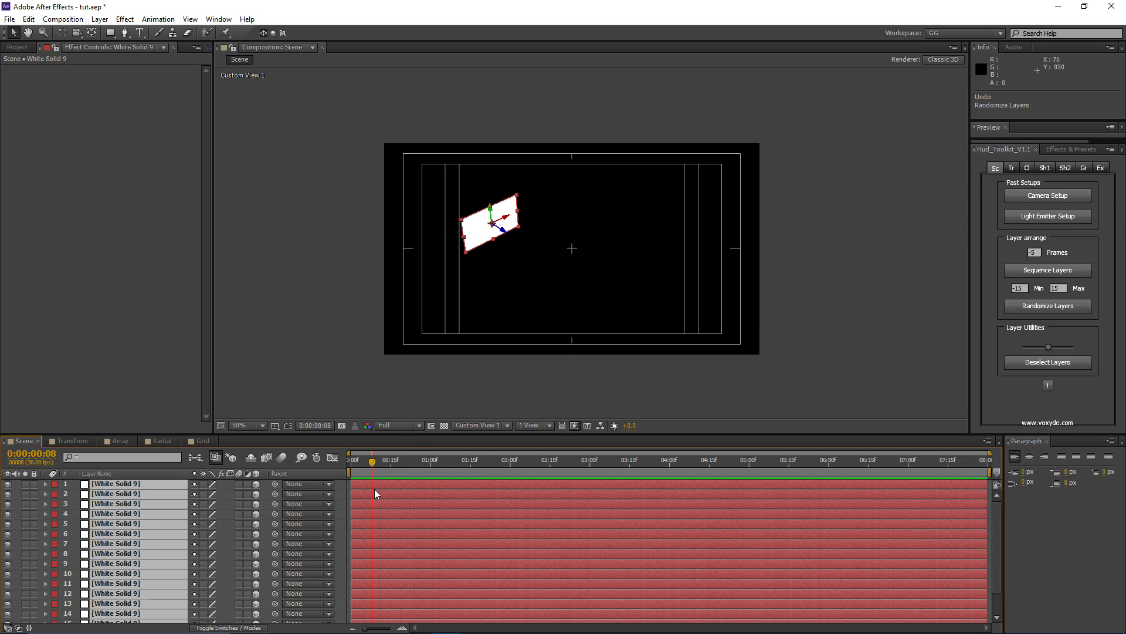
pyautogui.moveTo(1024, 288); pyautogui.dragTo(996, 299)
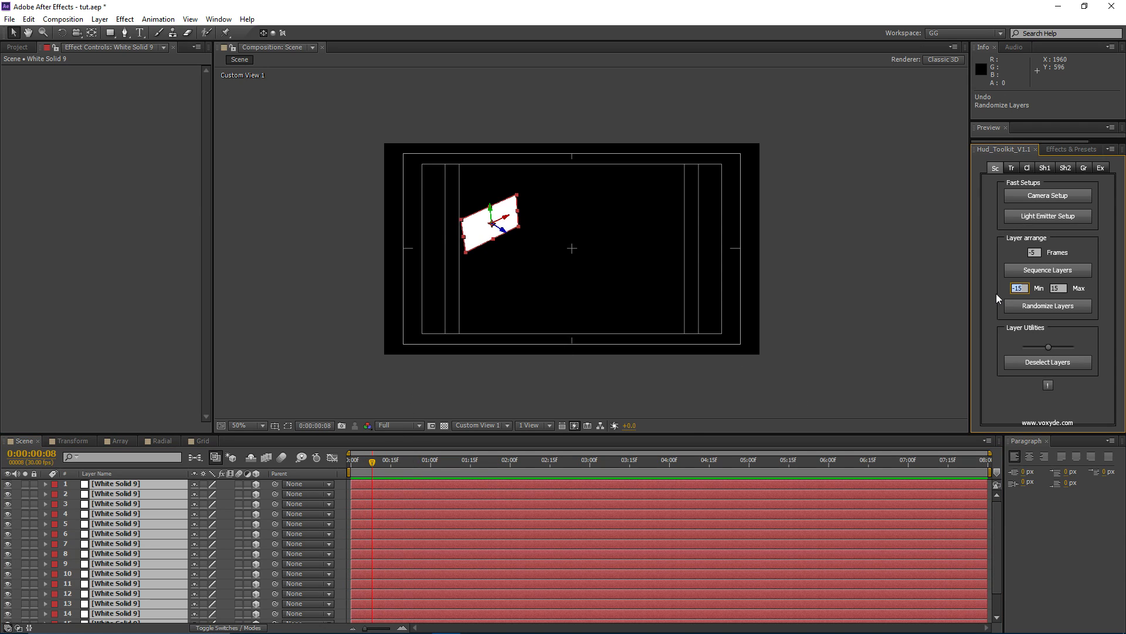
pyautogui.write('-5')
pyautogui.press('Tab')
pyautogui.write('5')
pyautogui.click(1048, 306)
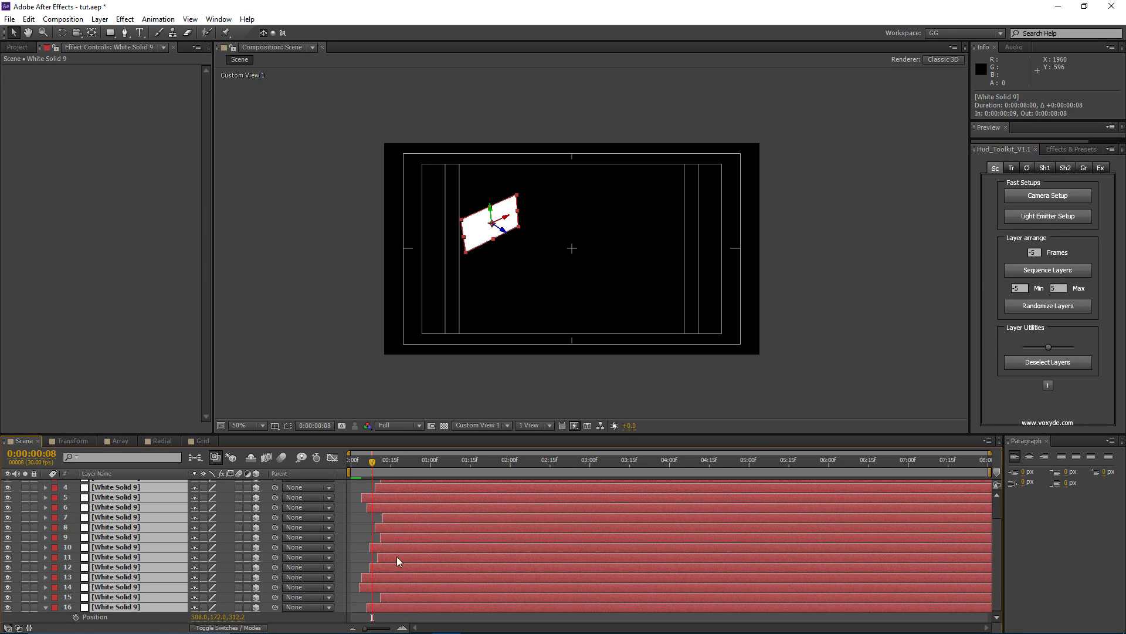
pyautogui.hotkey('ctrl', 'z')
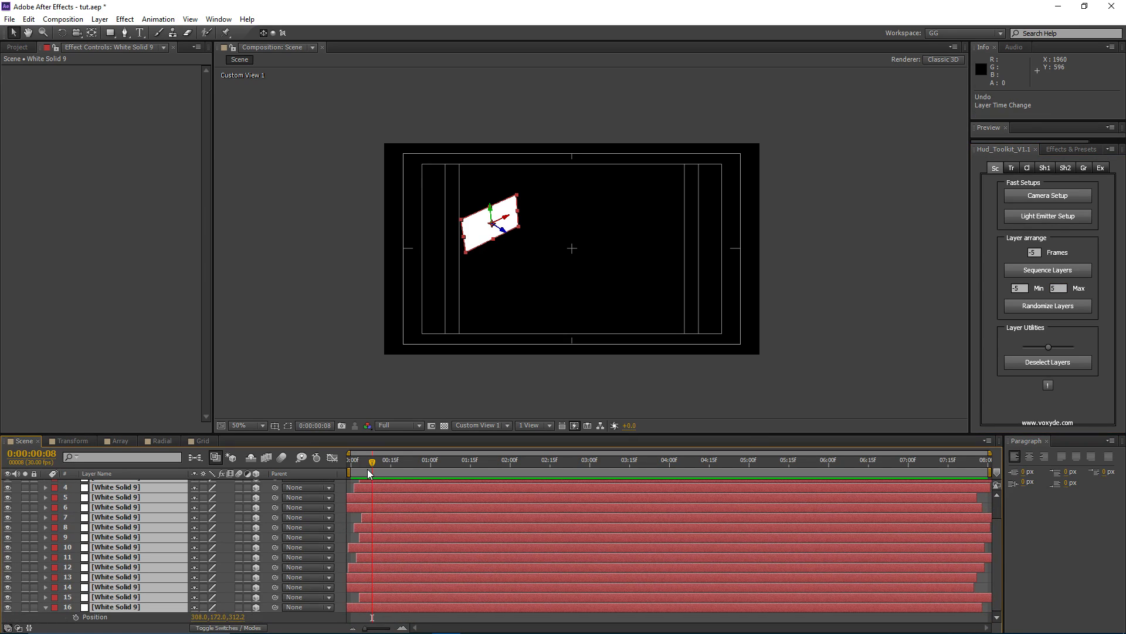
# - Undo the layer randomization and return the current time to 0:00:00:00
pyautogui.hotkey('ctrl', 'z')
pyautogui.moveTo(370, 468); pyautogui.dragTo(325, 471)
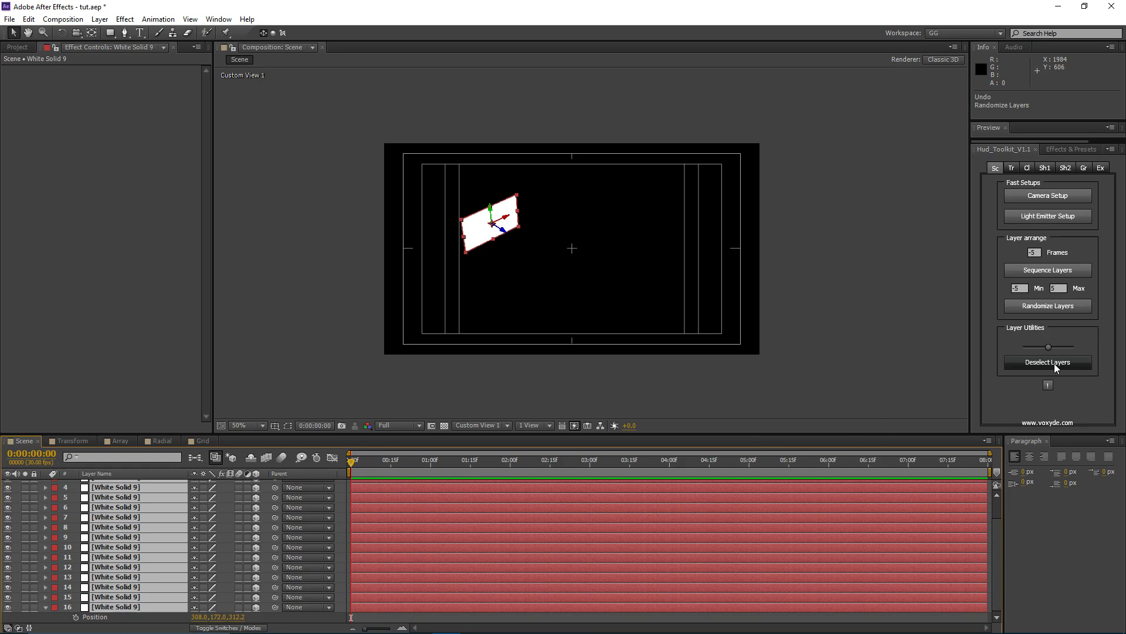
pyautogui.scroll(2, 483, 521)
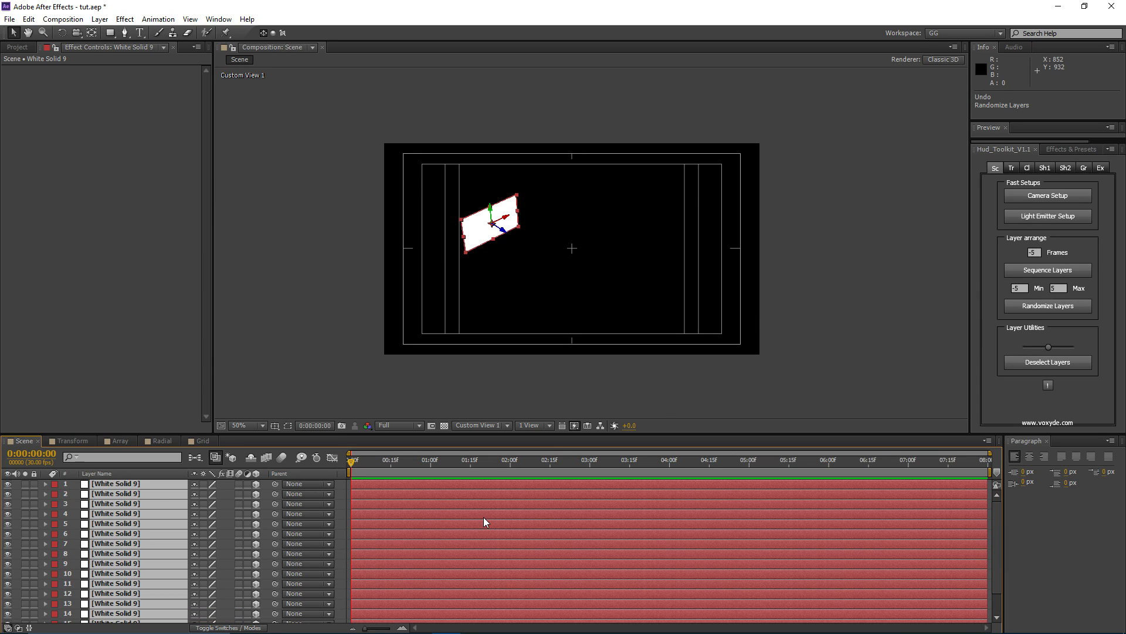
pyautogui.scroll(-2, 418, 565)
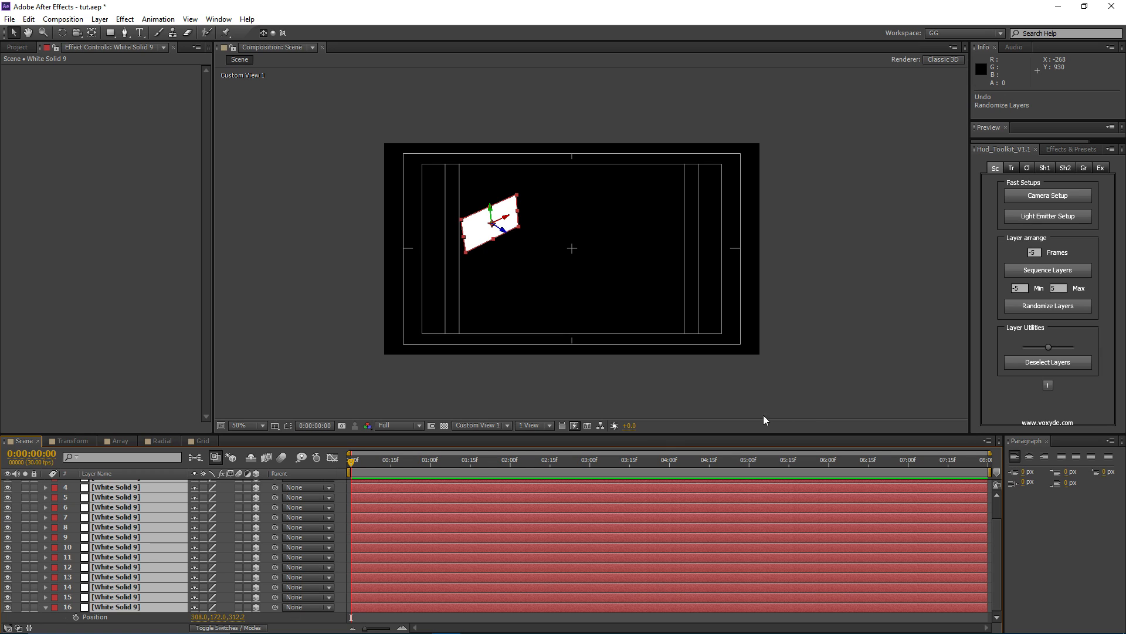
# - Randomly deselect about half of the selected White Solid 9 layers with the Deselect Layers slider at its midpoint
pyautogui.click(1016, 366)
pyautogui.scroll(2, 158, 556)
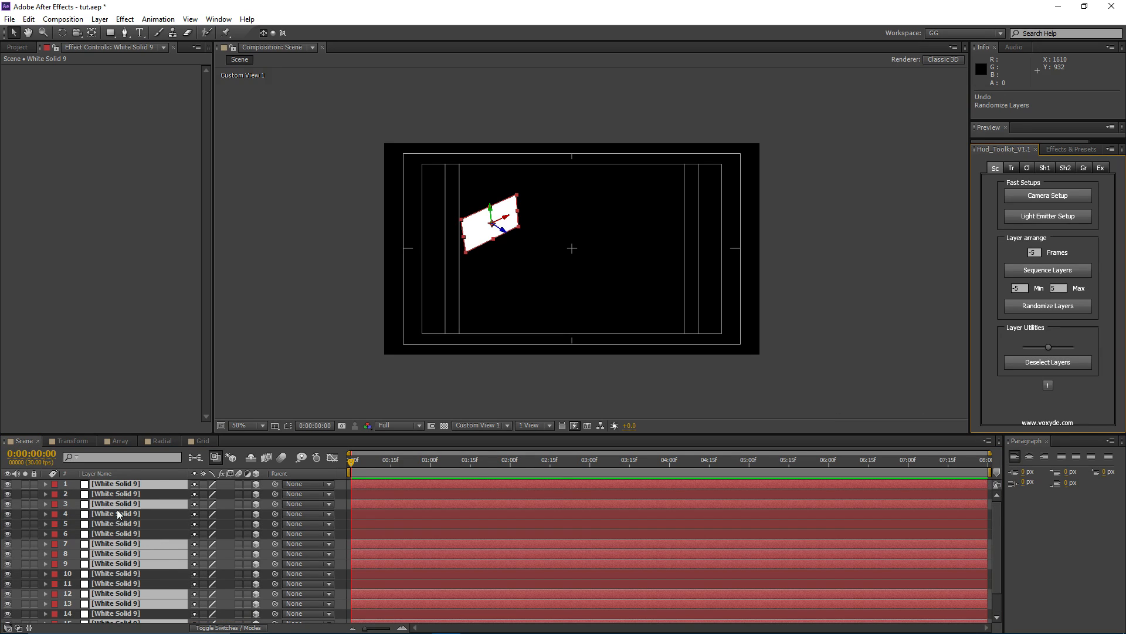
pyautogui.scroll(-2, 121, 519)
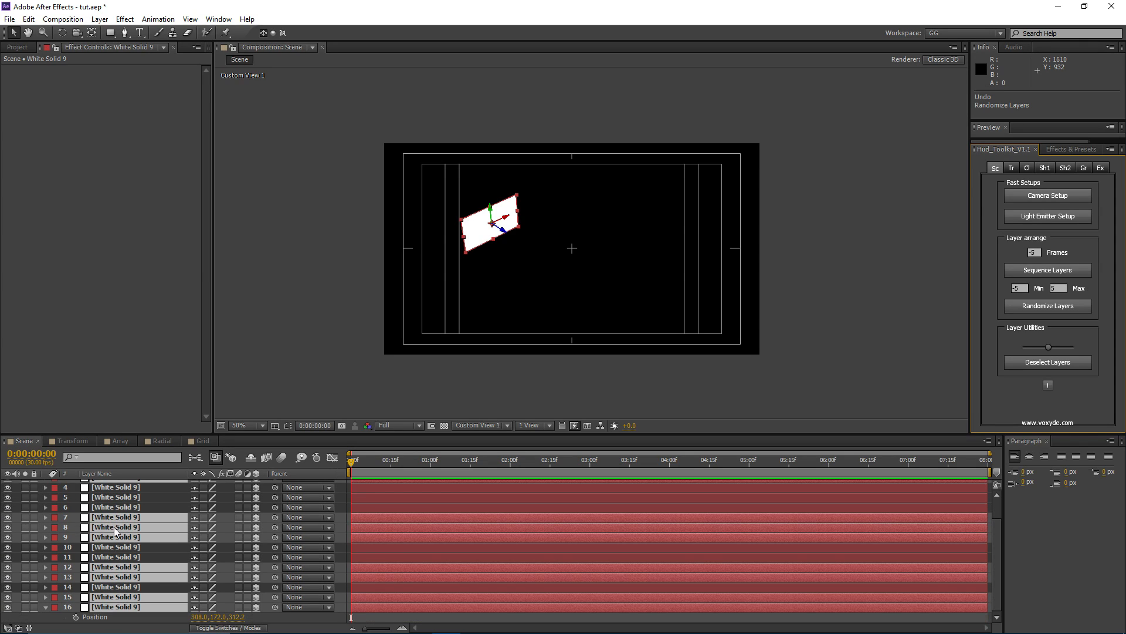
pyautogui.scroll(2, 122, 520)
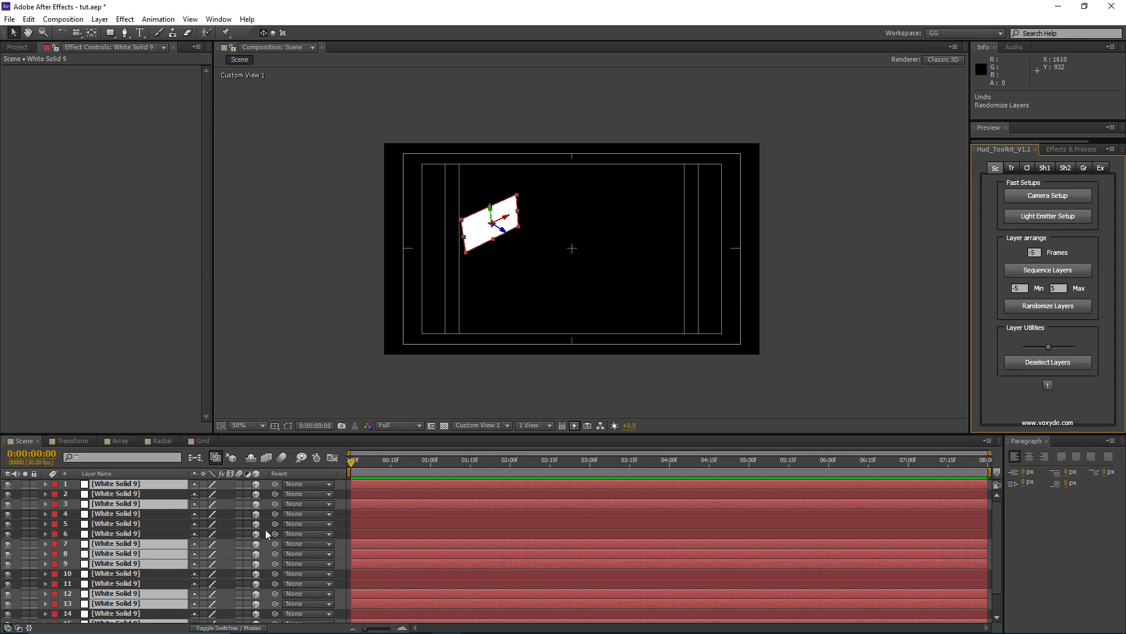
# - Reselect all layers and run Deselect Layers again with its slider set below the midpoint
pyautogui.click(382, 517)
pyautogui.hotkey('ctrl', 'a')
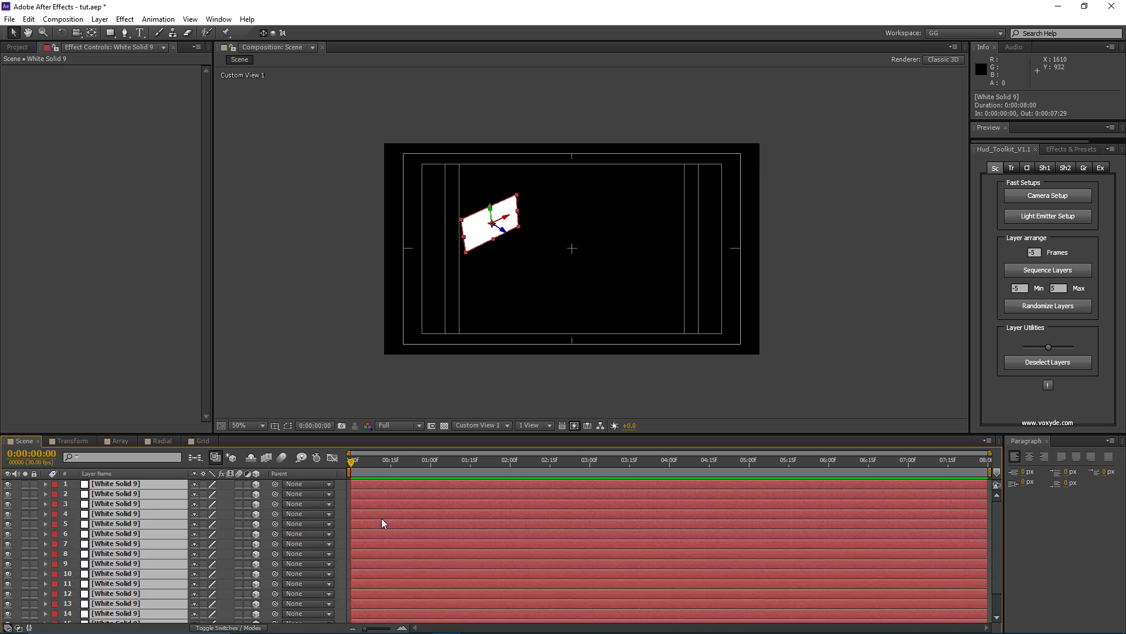
pyautogui.scroll(-2, 167, 537)
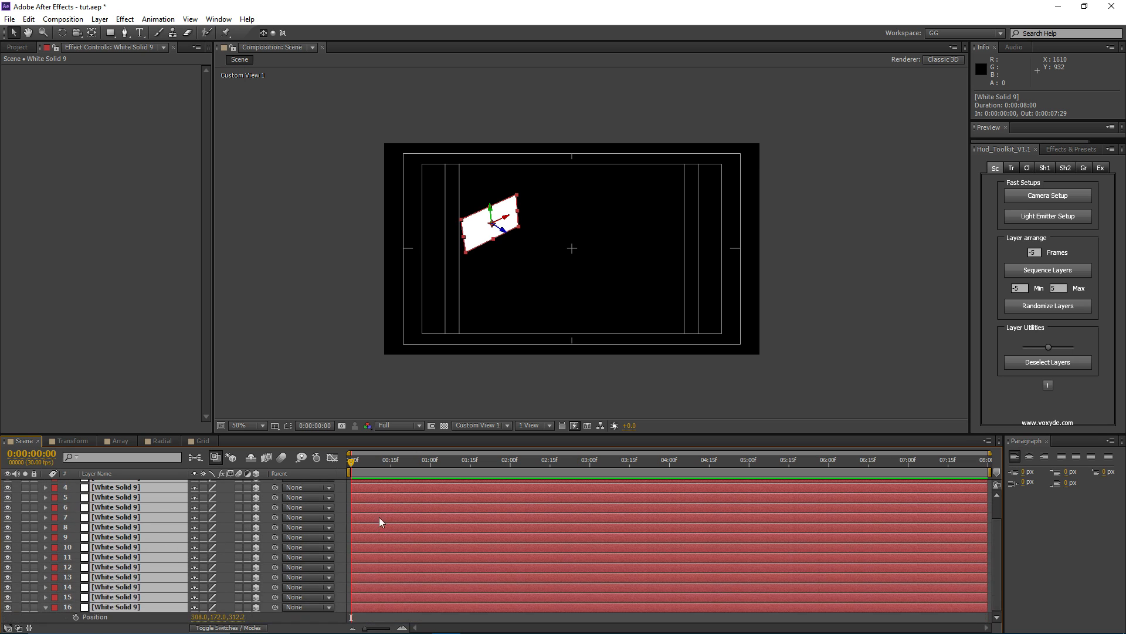
pyautogui.click(1048, 350)
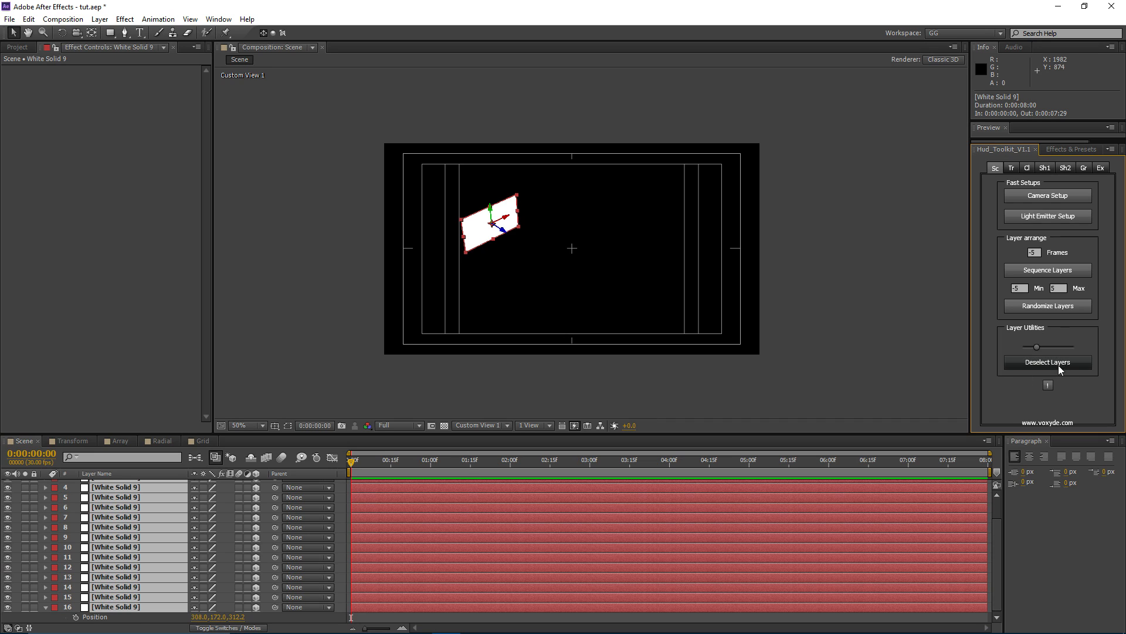
pyautogui.click(1058, 362)
pyautogui.scroll(2, 379, 554)
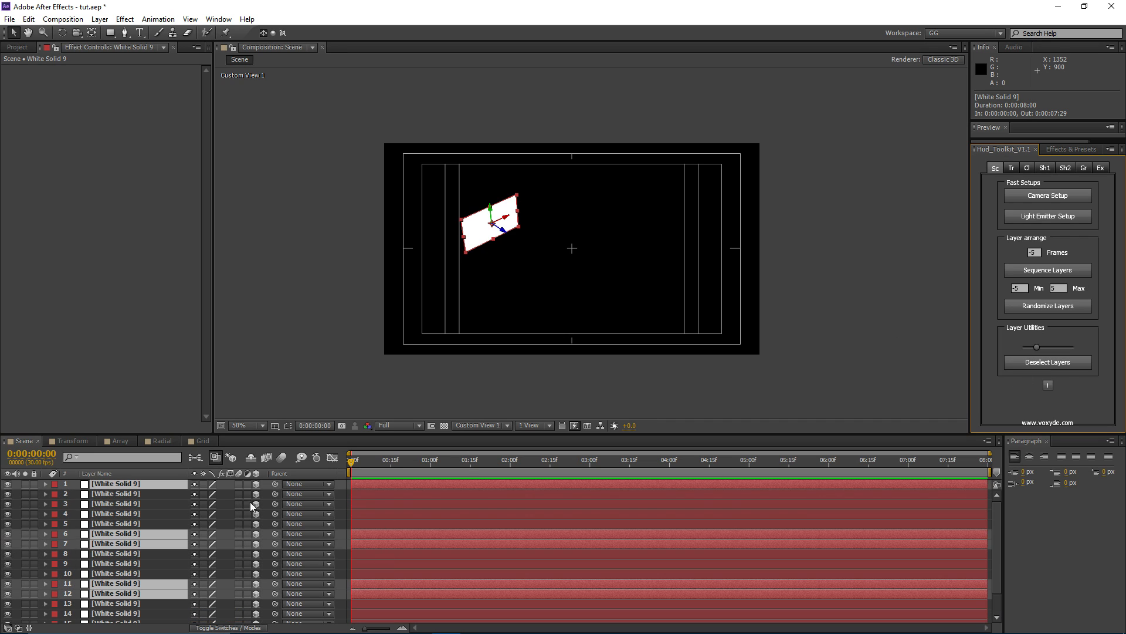
pyautogui.scroll(-2, 138, 531)
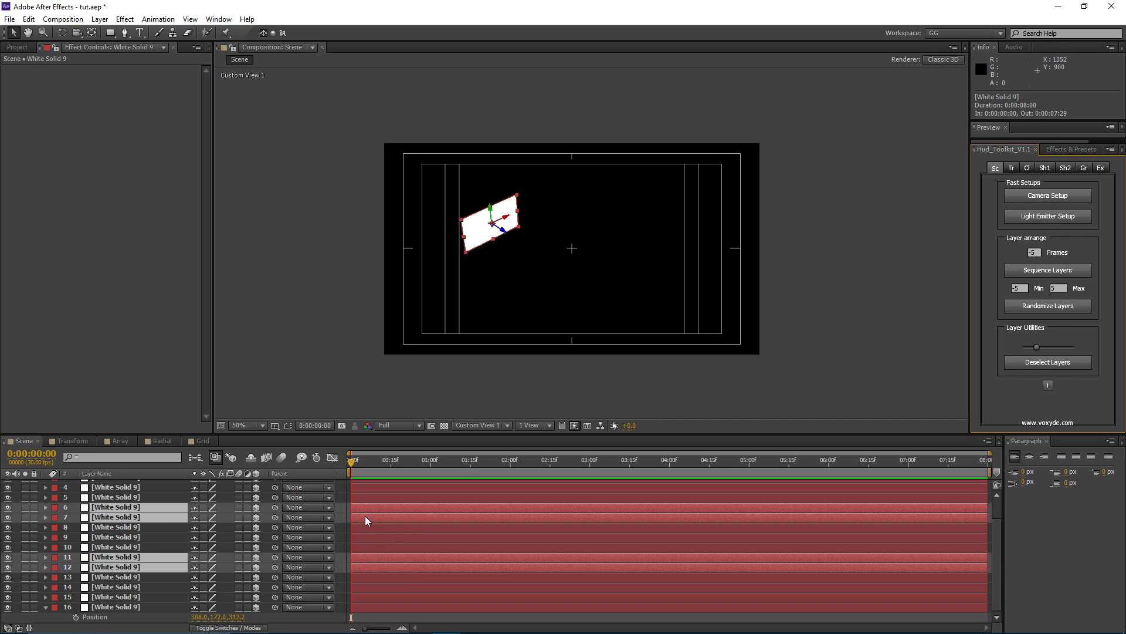
pyautogui.scroll(2, 365, 515)
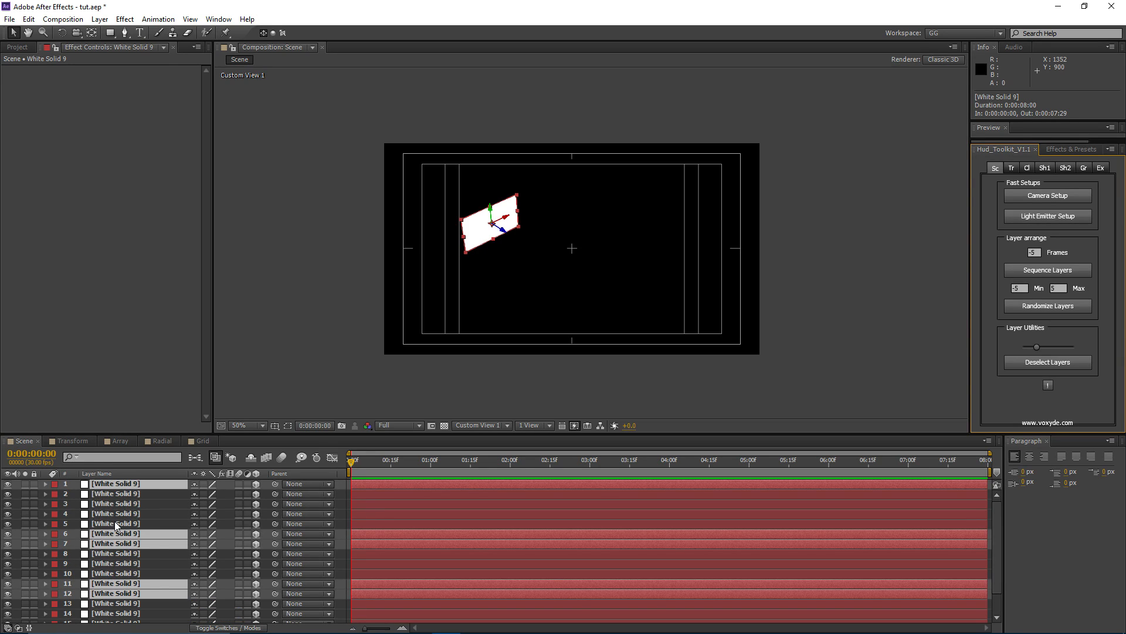
pyautogui.scroll(-2, 139, 541)
# - Select all layers again and run Deselect Layers with its slider set above the midpoint
pyautogui.click(119, 588)
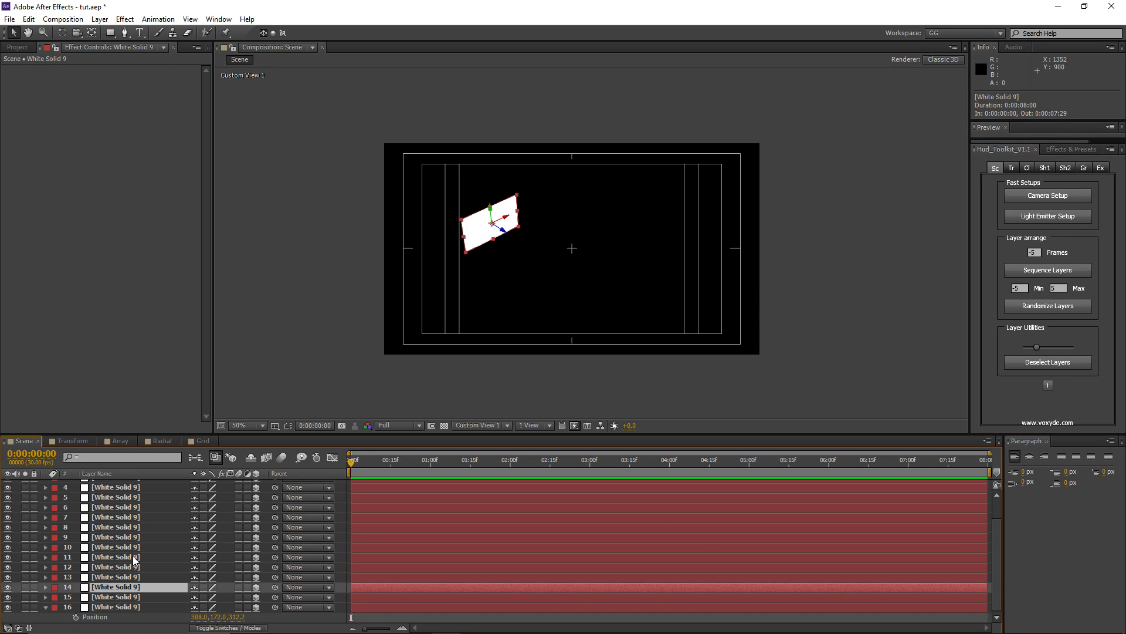
pyautogui.click(138, 527)
pyautogui.hotkey('ctrl', 'a')
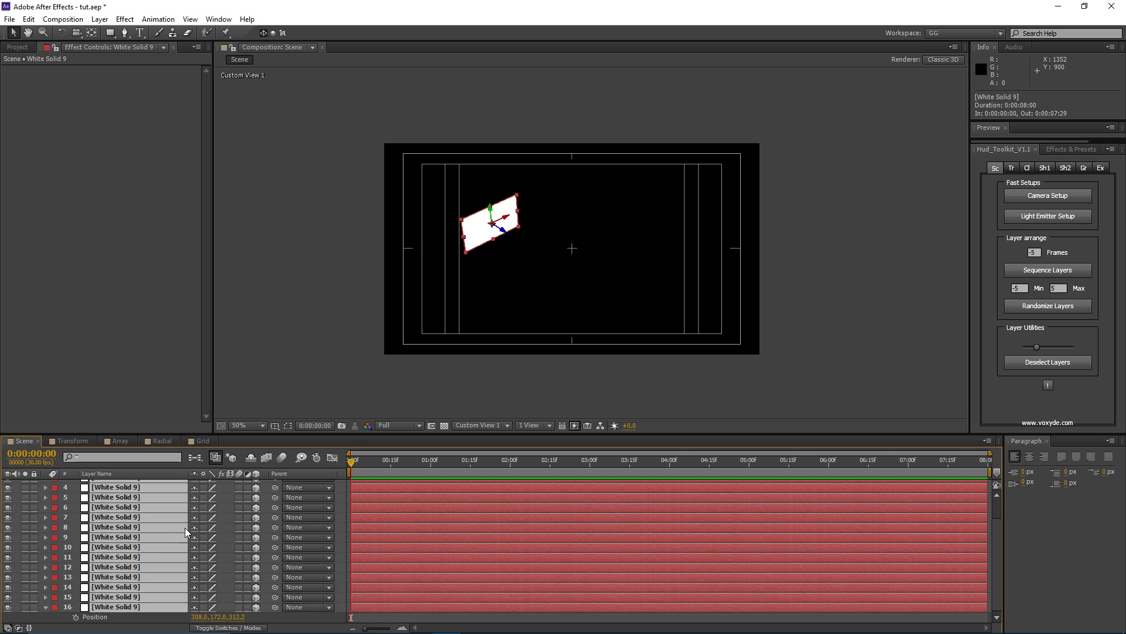
pyautogui.moveTo(1036, 348); pyautogui.dragTo(1054, 348)
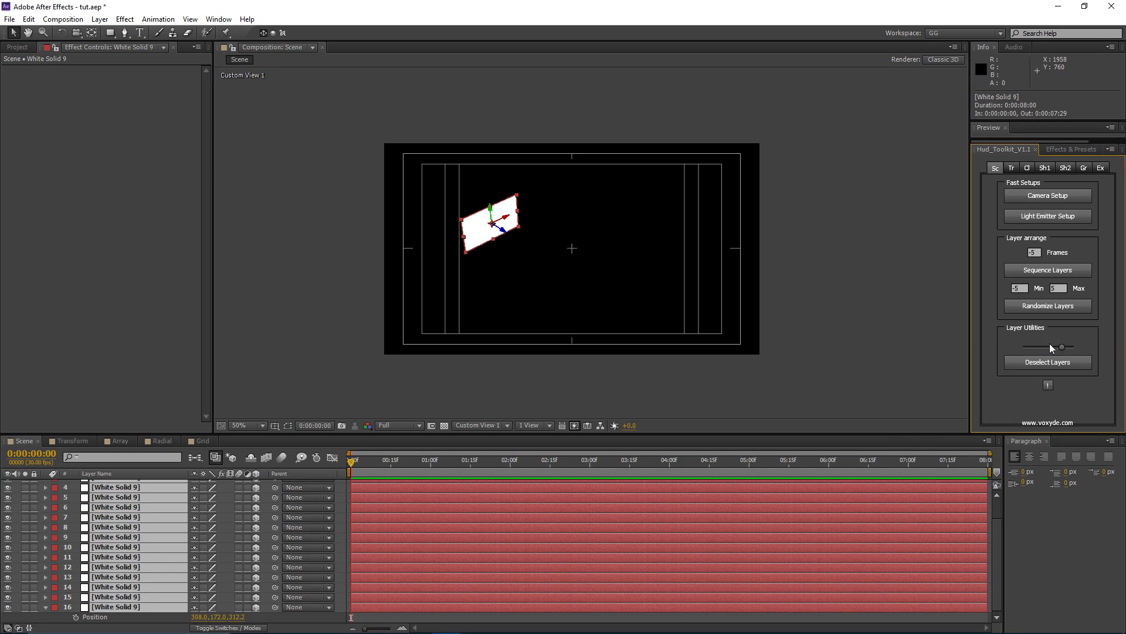
pyautogui.scroll(2, 428, 528)
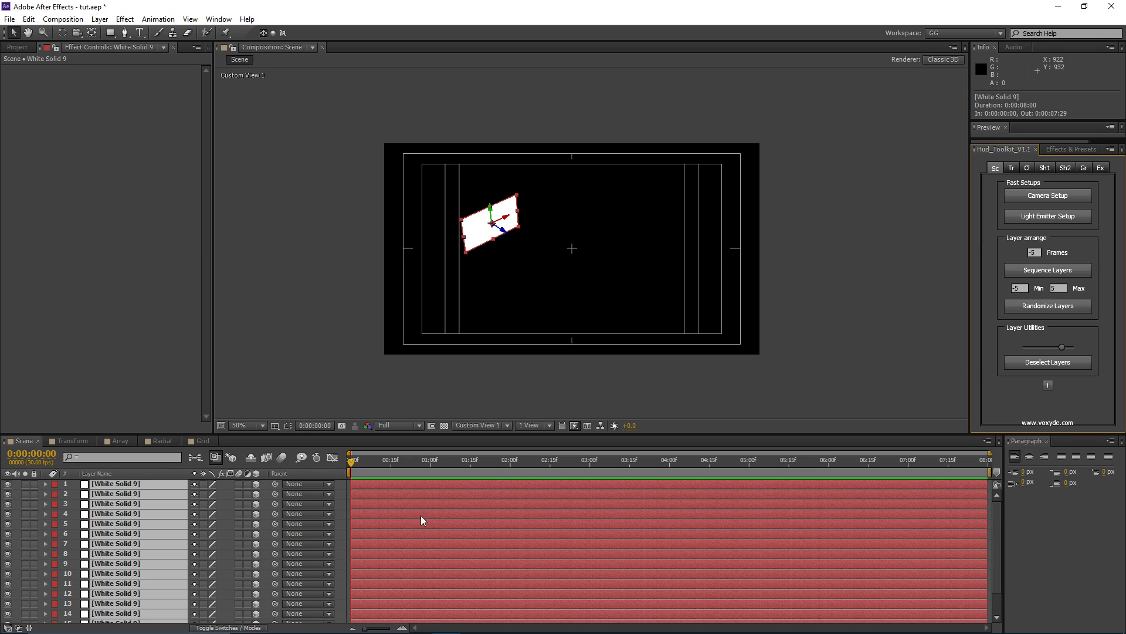
pyautogui.scroll(-2, 420, 516)
pyautogui.click(1037, 364)
pyautogui.scroll(2, 403, 540)
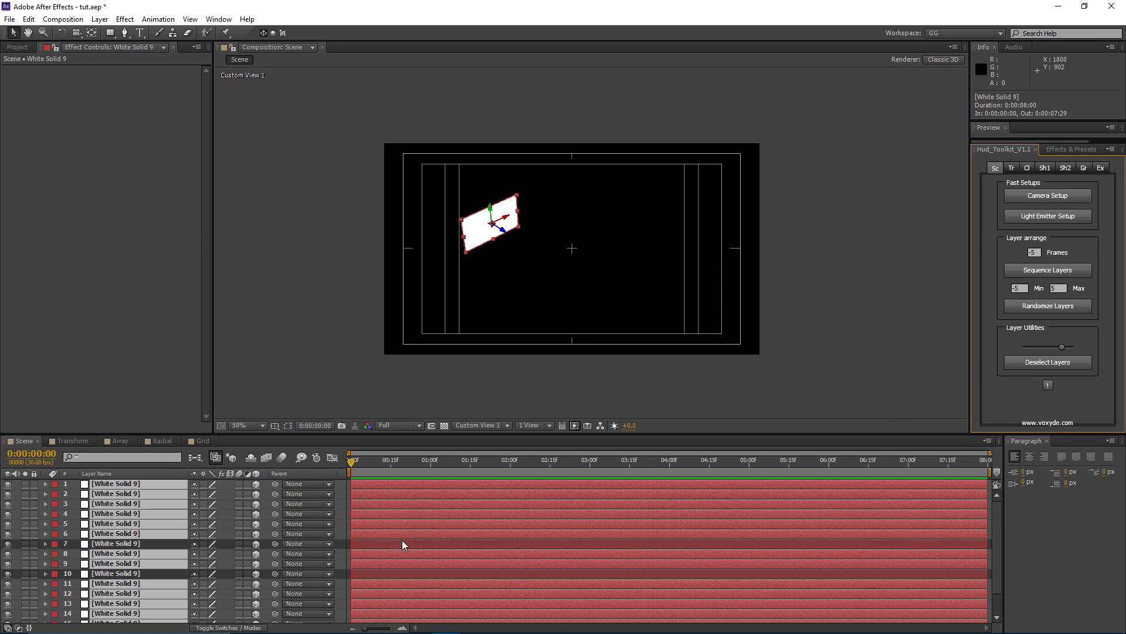
pyautogui.scroll(-2, 118, 562)
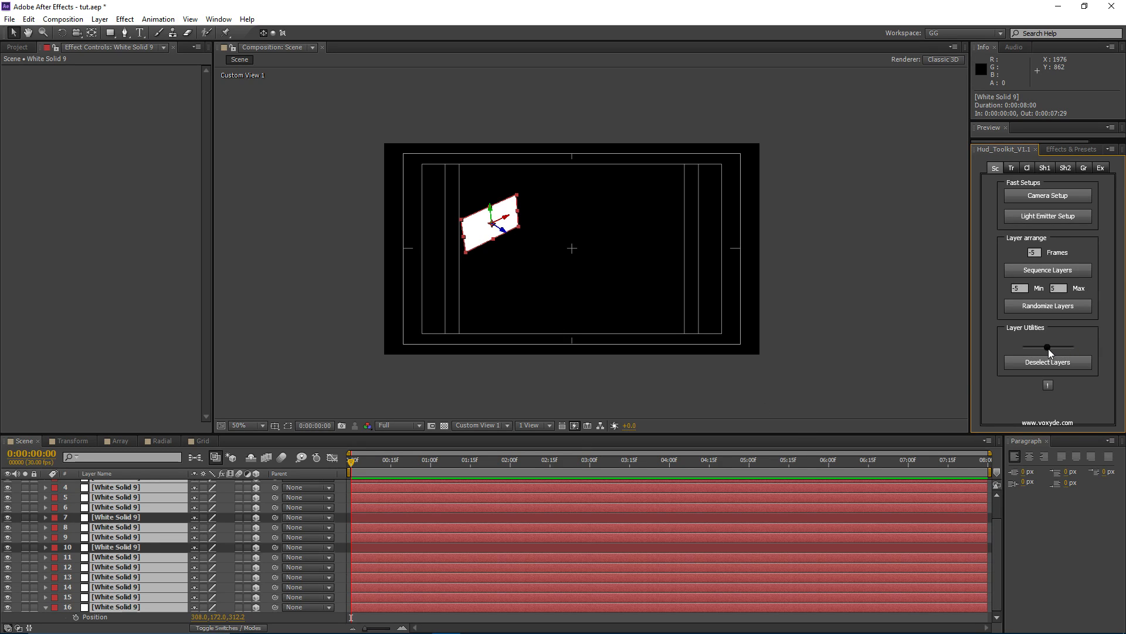
# - Return the Deselect Layers slider to about its midpoint and select all the layers in the Scene composition
pyautogui.click(367, 520)
pyautogui.hotkey('ctrl', 'a')
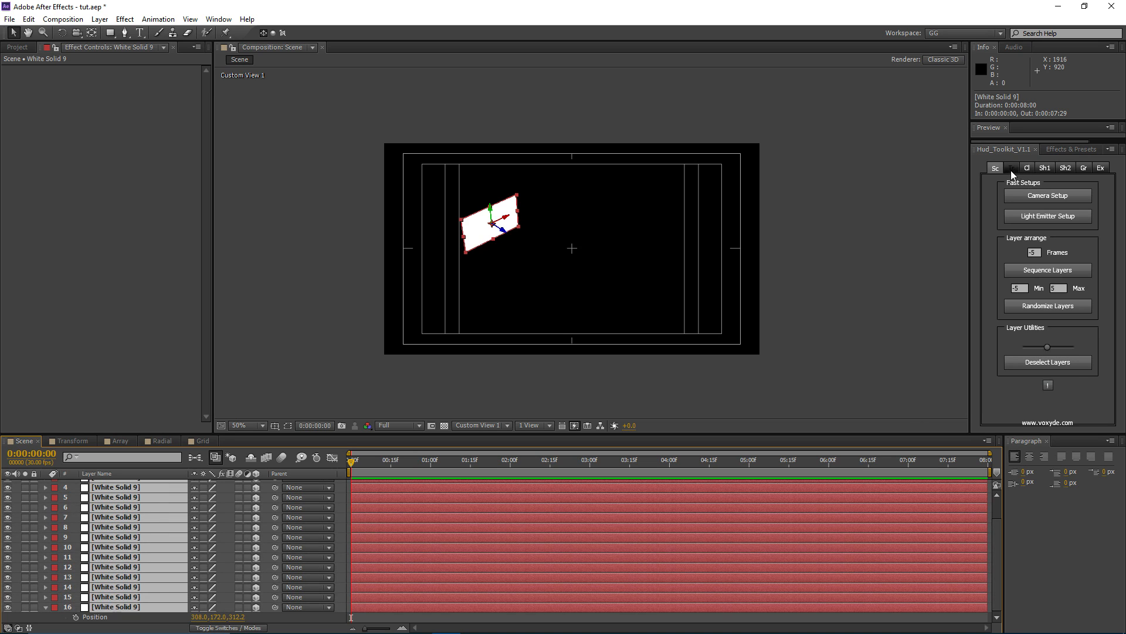
pyautogui.click(1026, 169)
pyautogui.click(995, 169)
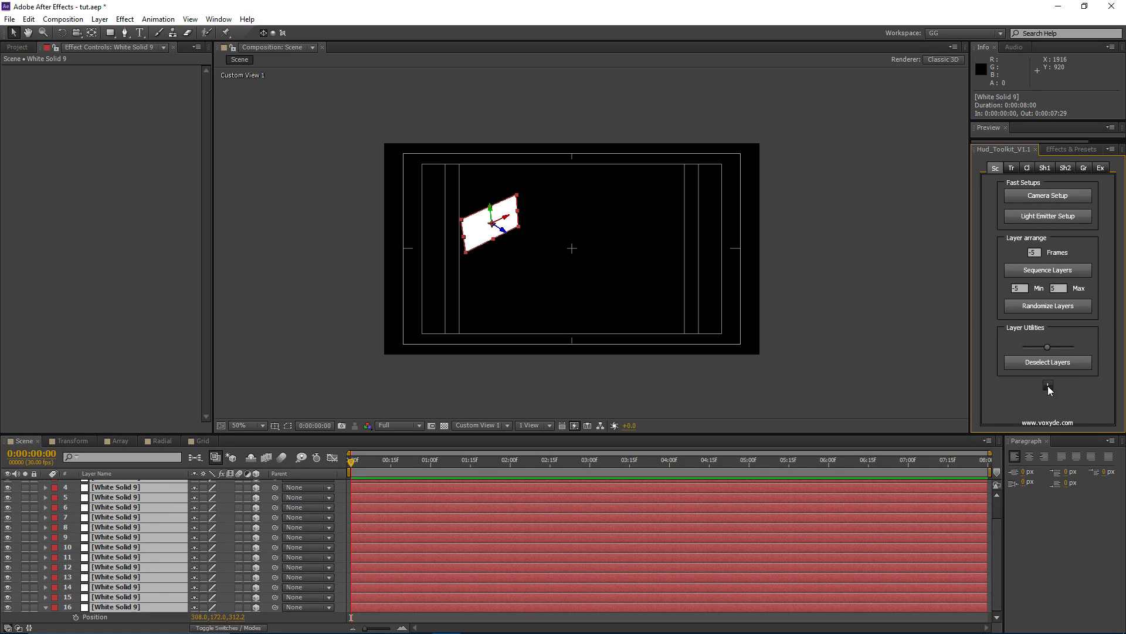
# - Open the Scene Information help, read its Fast Setups and Layer arrange descriptions, and close it
pyautogui.click(1049, 384)
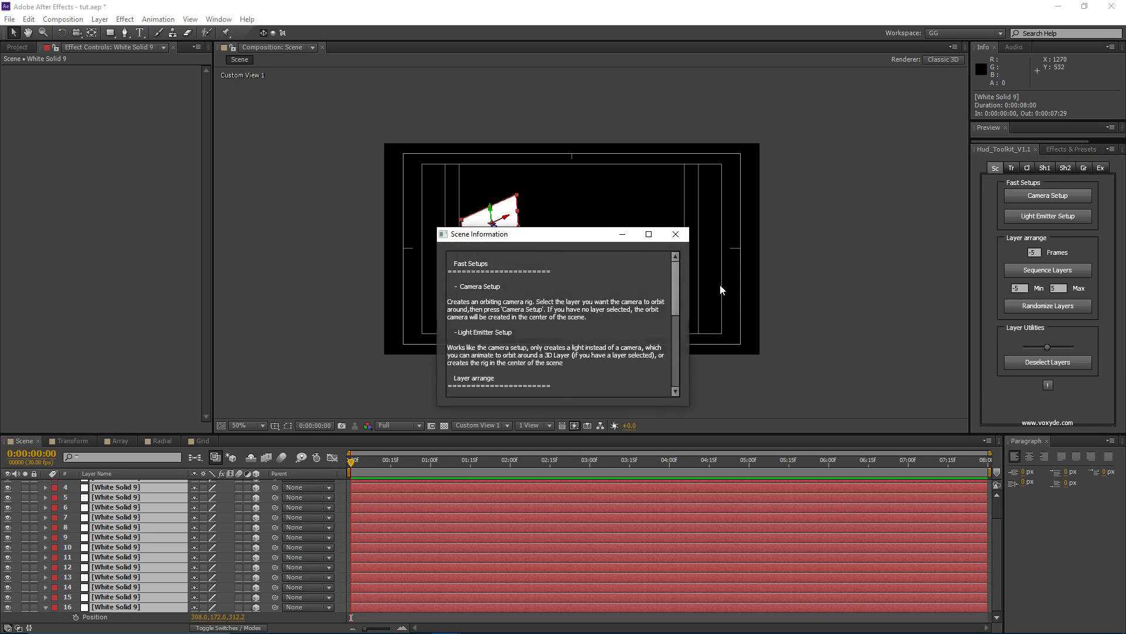
pyautogui.moveTo(551, 238); pyautogui.dragTo(260, 202)
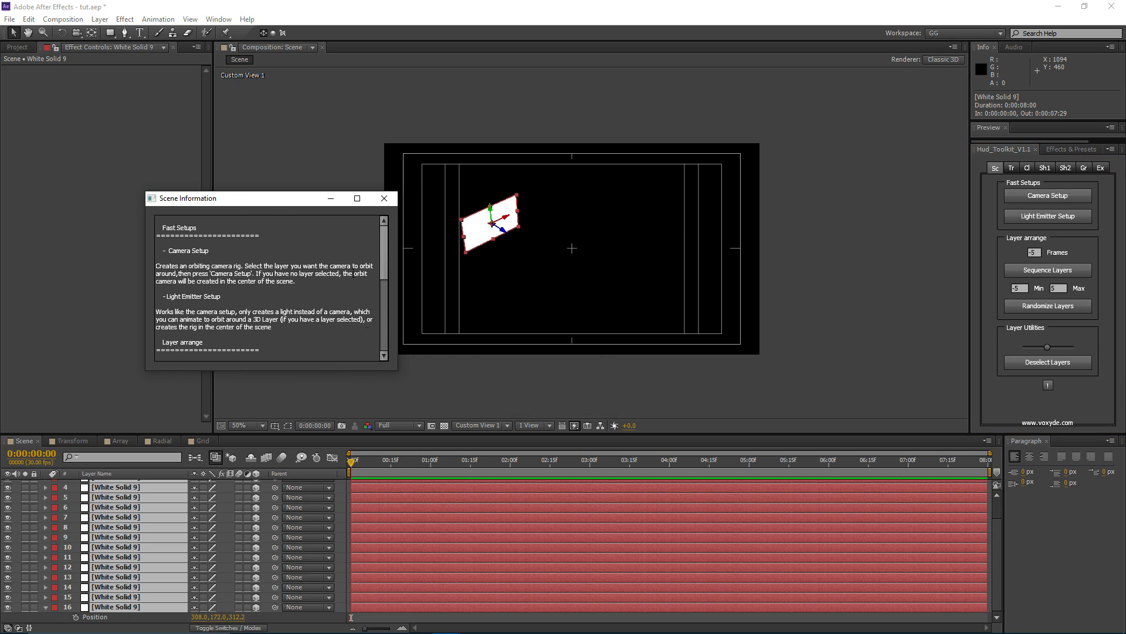
pyautogui.moveTo(385, 256); pyautogui.dragTo(382, 330)
pyautogui.scroll(10, 267, 288)
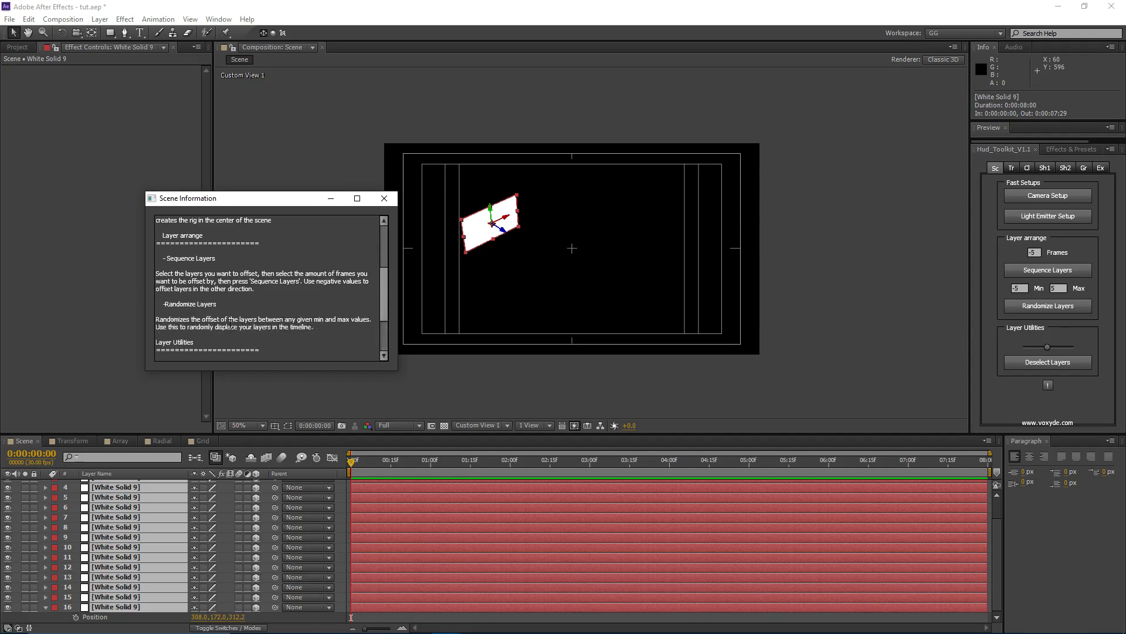
pyautogui.moveTo(223, 202); pyautogui.dragTo(273, 207)
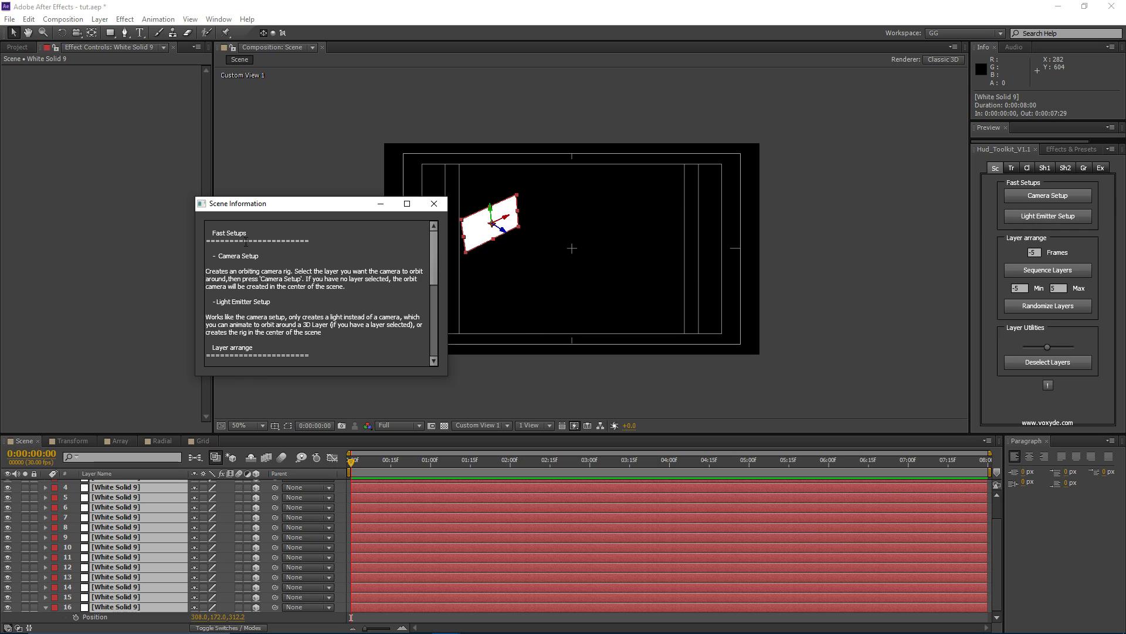
pyautogui.scroll(-2, 387, 252)
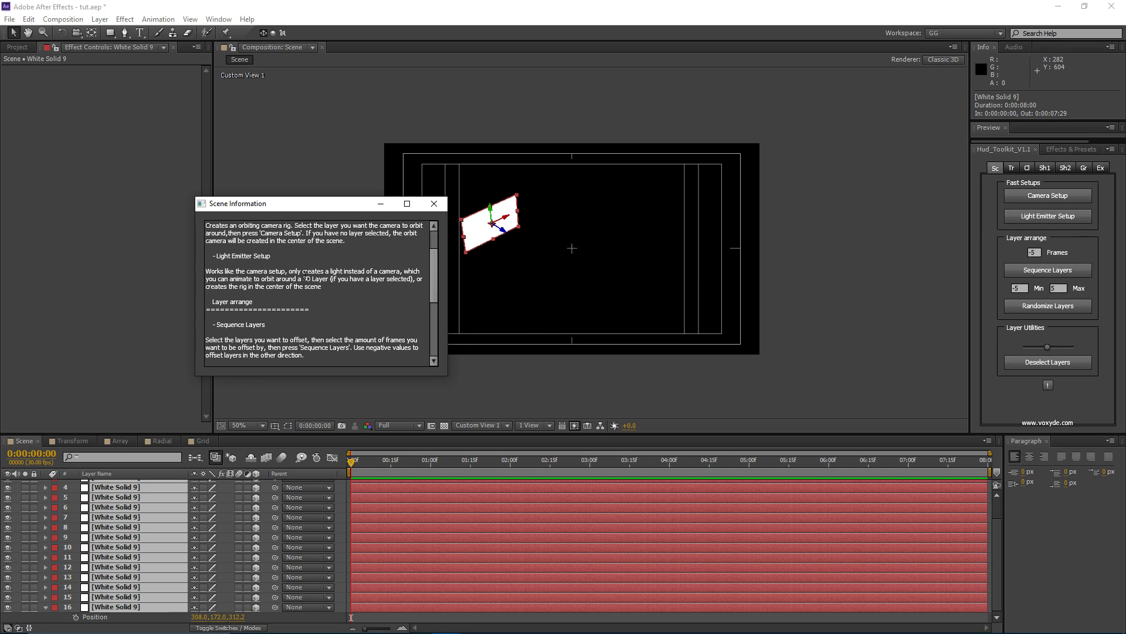
pyautogui.scroll(-2, 299, 265)
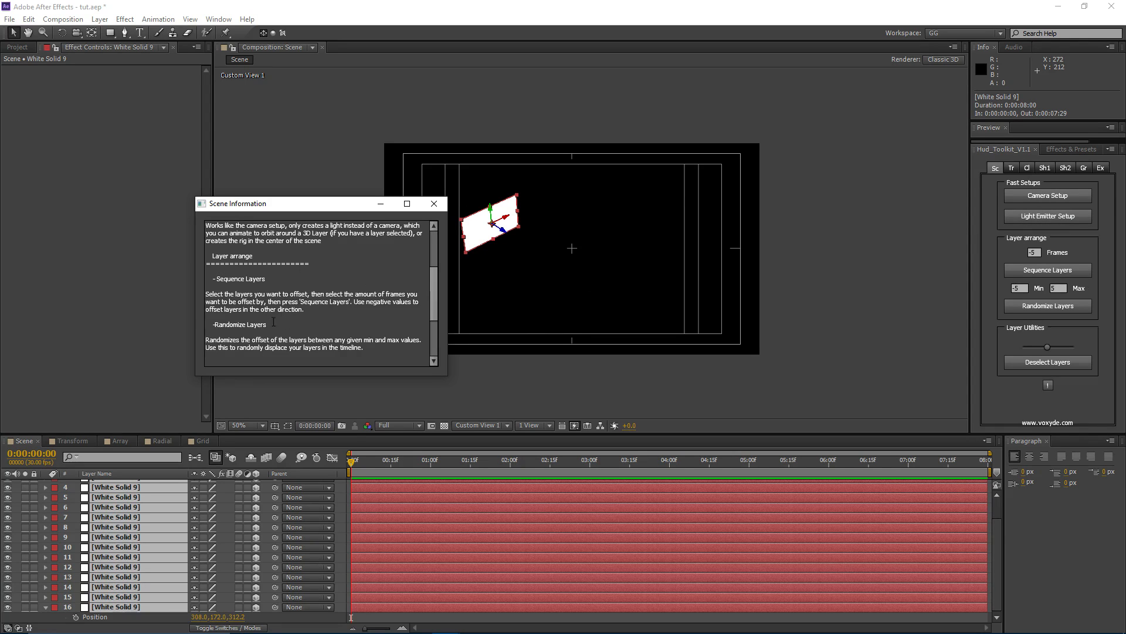
pyautogui.moveTo(296, 326); pyautogui.dragTo(290, 272)
pyautogui.click(295, 287)
pyautogui.scroll(2, 295, 289)
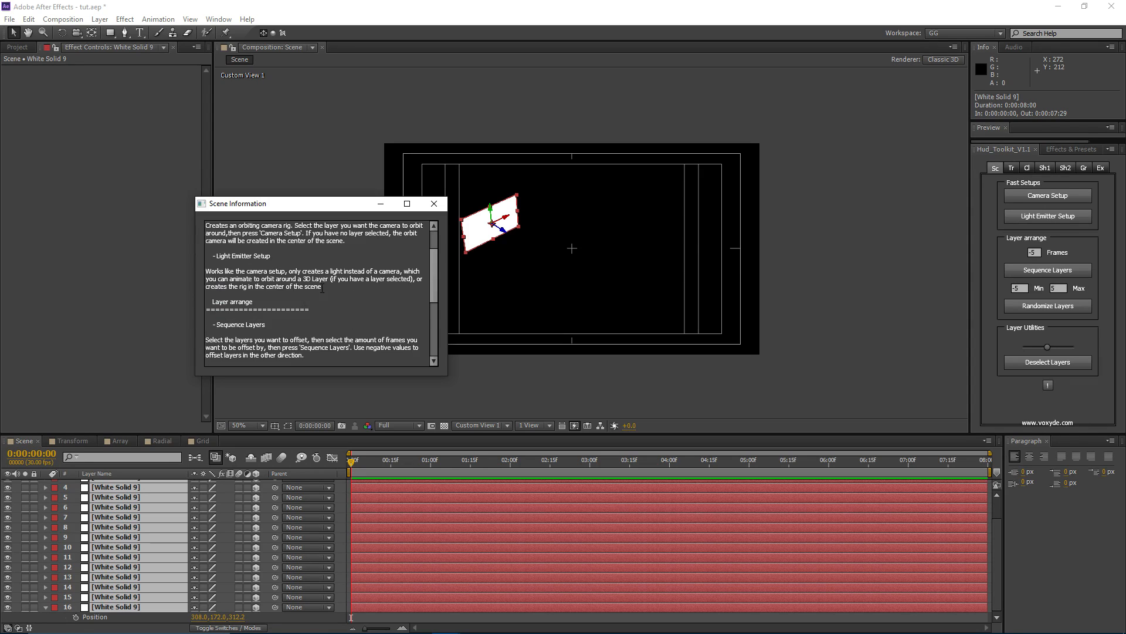
pyautogui.scroll(2, 305, 310)
pyautogui.click(434, 203)
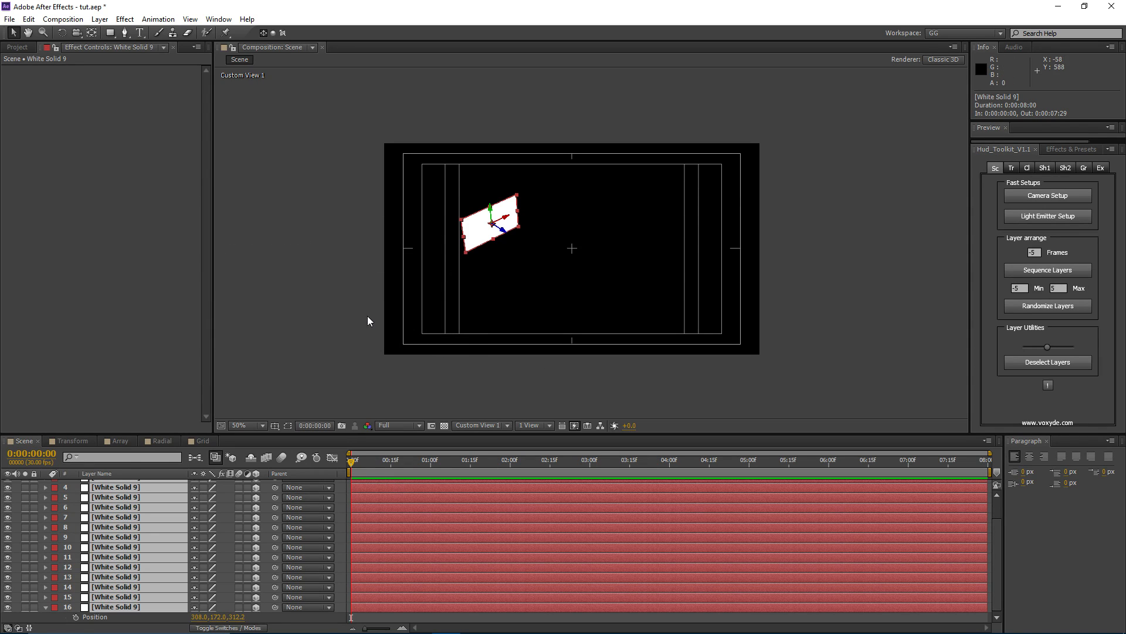
# - Reopen the Scene Information help, read the Deselect Layers description under Layer Utilities, and close it
pyautogui.click(1048, 385)
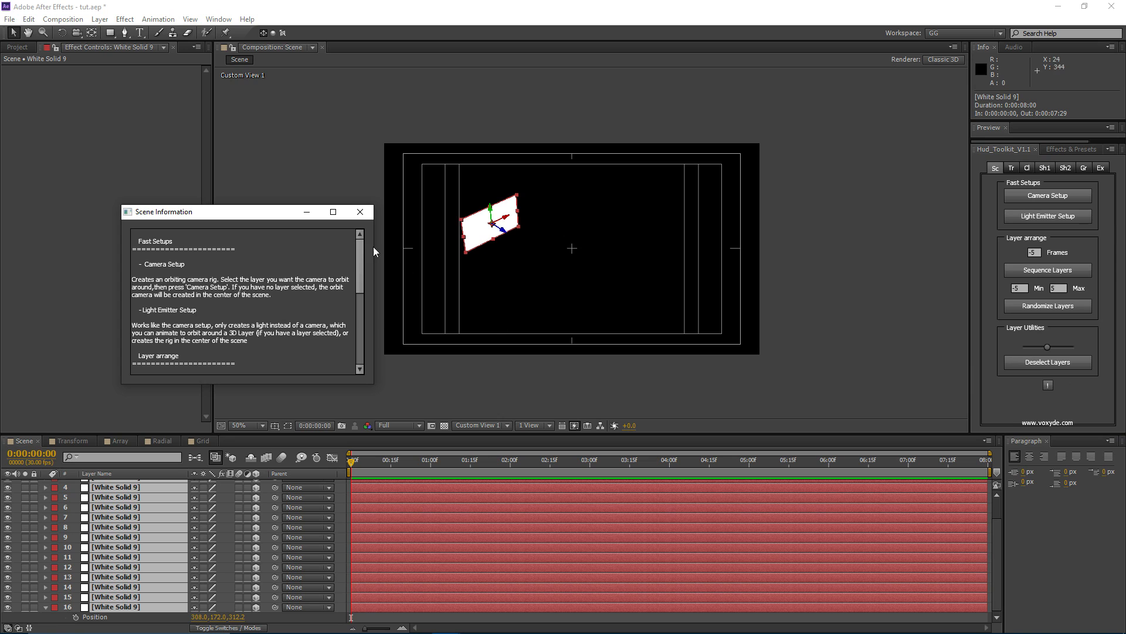
pyautogui.moveTo(359, 252); pyautogui.dragTo(359, 337)
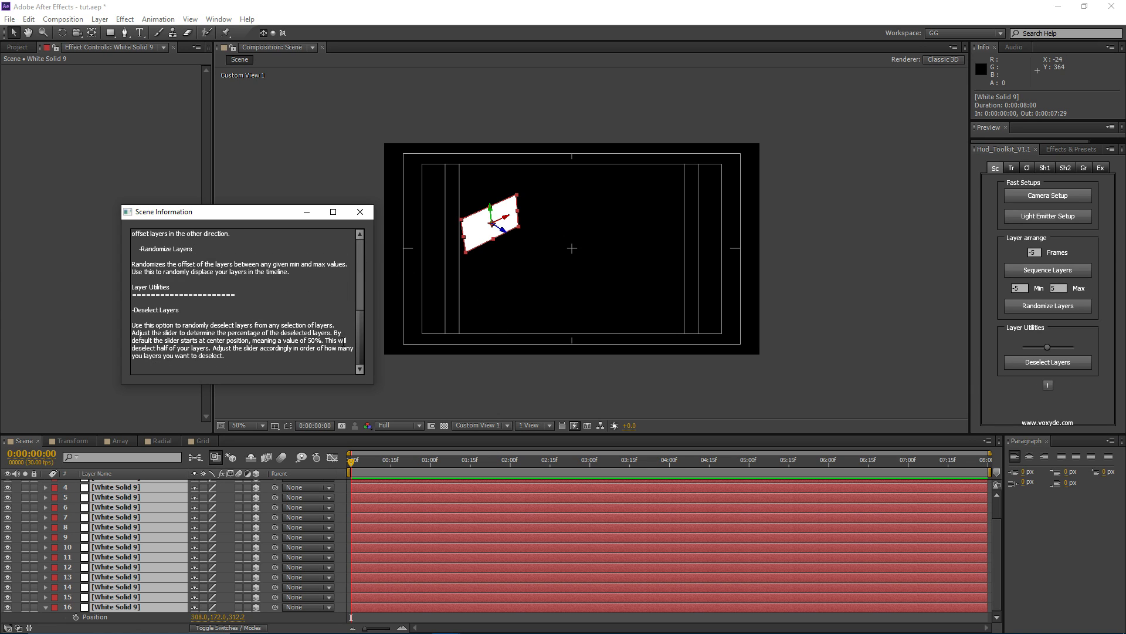
pyautogui.moveTo(244, 340); pyautogui.dragTo(129, 235)
pyautogui.moveTo(132, 310); pyautogui.dragTo(217, 321)
pyautogui.click(218, 321)
pyautogui.moveTo(359, 338); pyautogui.dragTo(359, 258)
pyautogui.click(360, 212)
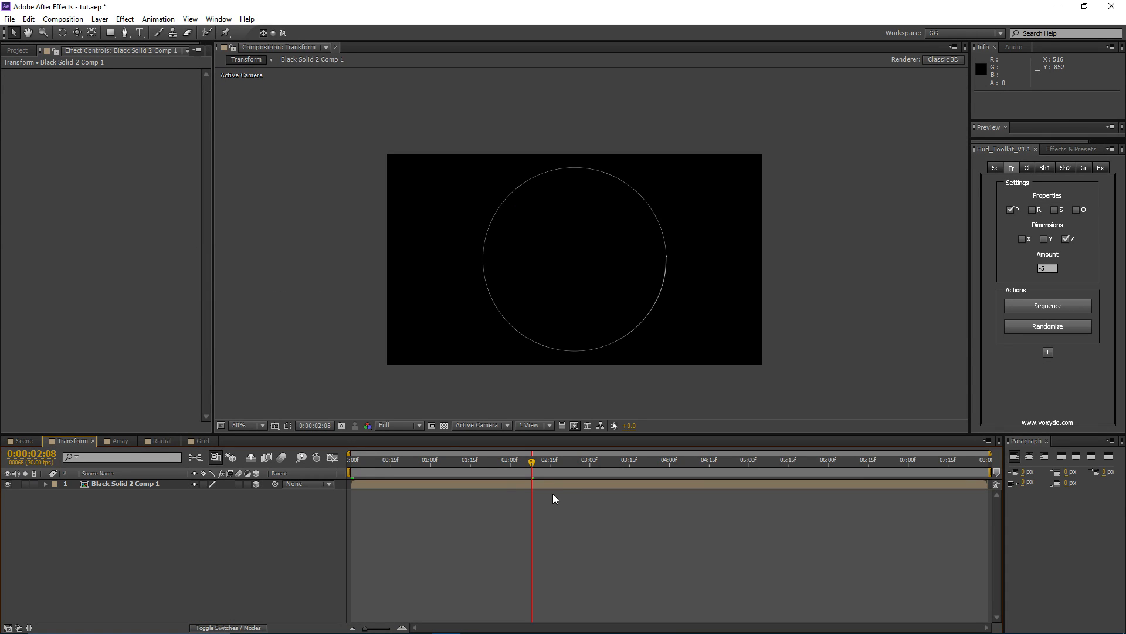
# - Select the Black Solid 2 Comp 1 layer in the Transform composition and scrub through its circle animation, ending at 0:00:00:10
pyautogui.click(1012, 168)
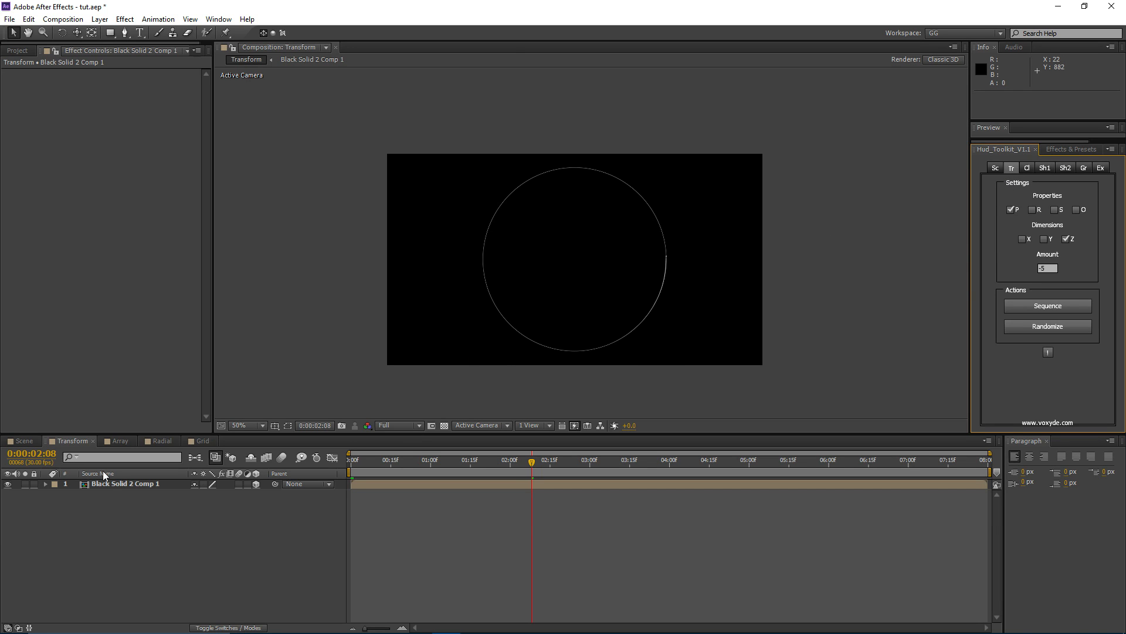
pyautogui.click(107, 484)
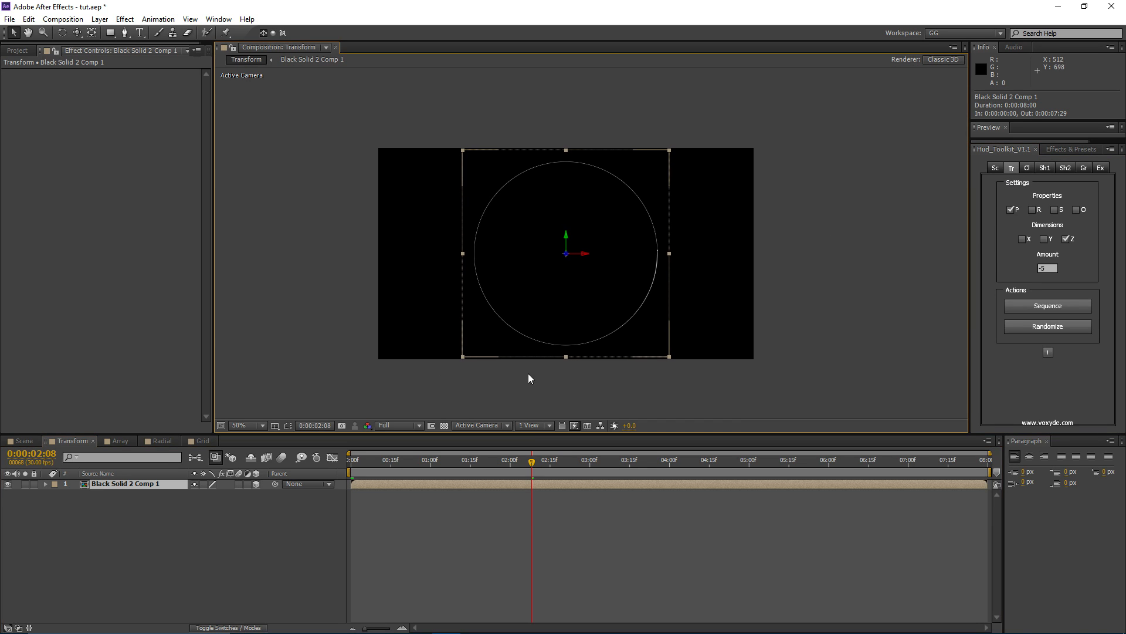
pyautogui.scroll(2, 586, 305)
pyautogui.moveTo(528, 461)
pyautogui.mouseDown()
pyautogui.moveTo(399, 463)
pyautogui.moveTo(674, 436)
pyautogui.mouseUp()
pyautogui.scroll(-2, 512, 323)
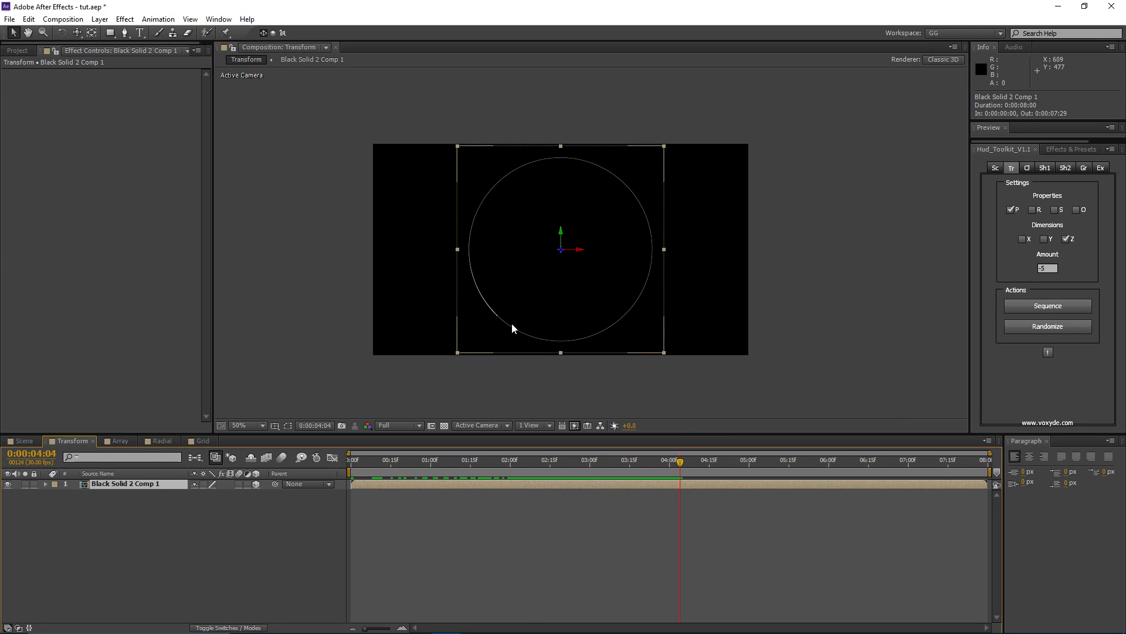
pyautogui.click(378, 467)
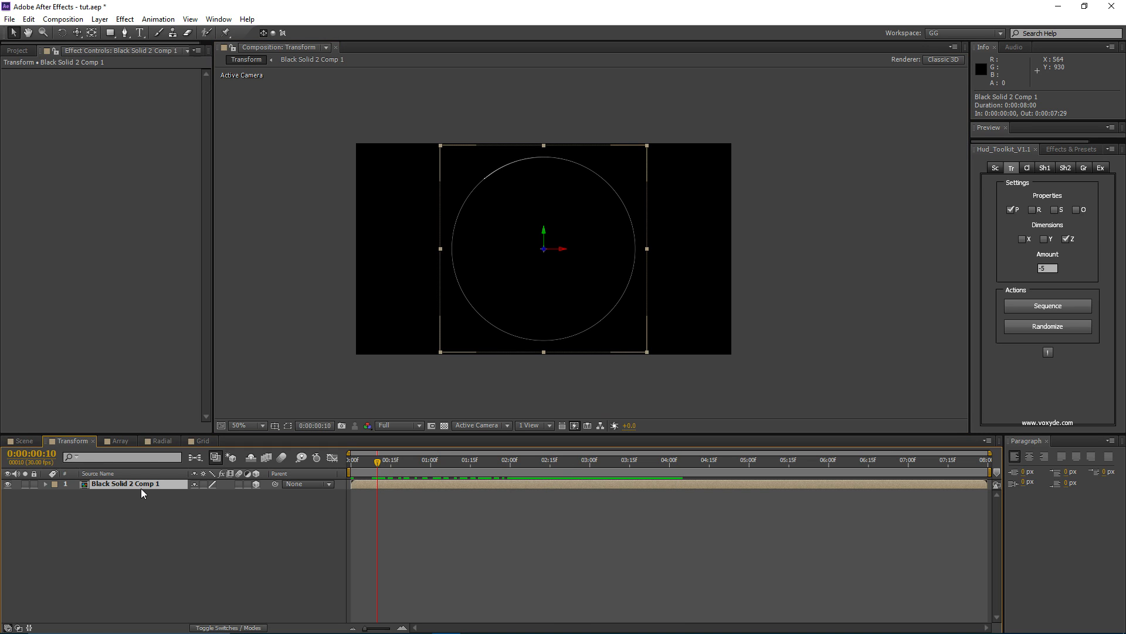
# - Duplicate the Black Solid 2 Comp 1 layer until the Transform composition holds 15 of them, and clear the layer selection
pyautogui.hotkey('ctrl', 'd')
pyautogui.hotkey('ctrl', 'd')
pyautogui.hotkey('ctrl', 'd')
pyautogui.hotkey('ctrl', 'd')
pyautogui.hotkey('ctrl', 'd')
pyautogui.hotkey('ctrl', 'd')
pyautogui.hotkey('ctrl', 'd')
pyautogui.hotkey('ctrl', 'd')
pyautogui.hotkey('ctrl', 'd')
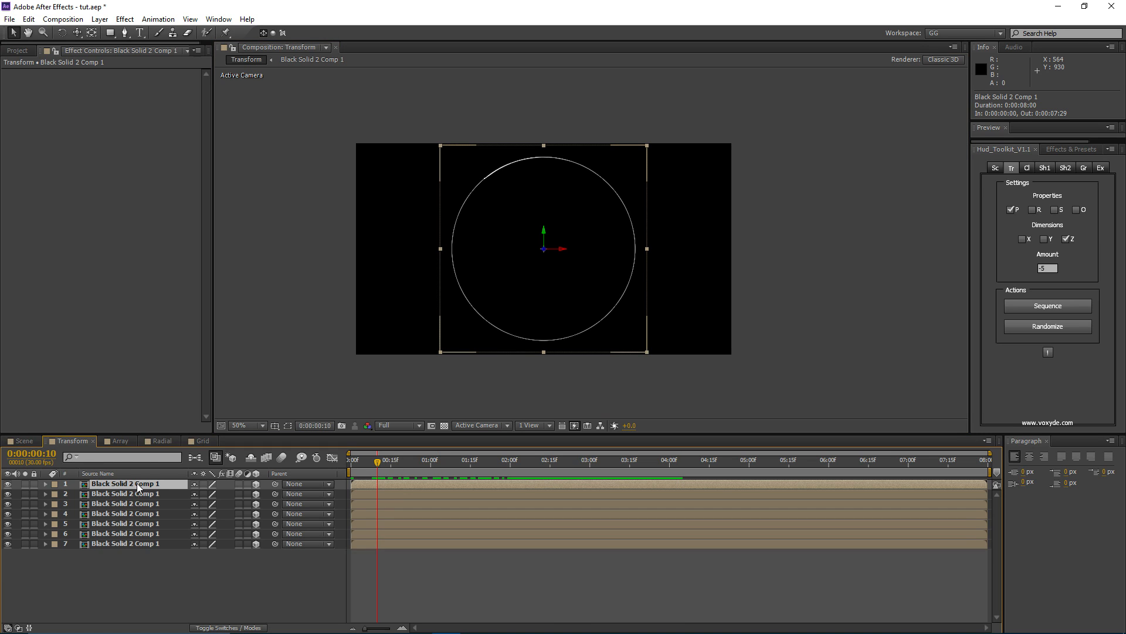
pyautogui.hotkey('ctrl', 'd')
pyautogui.hotkey('ctrl', 'd')
pyautogui.hotkey('ctrl', 'd')
pyautogui.hotkey('ctrl', 'd')
pyautogui.hotkey('ctrl', 'd')
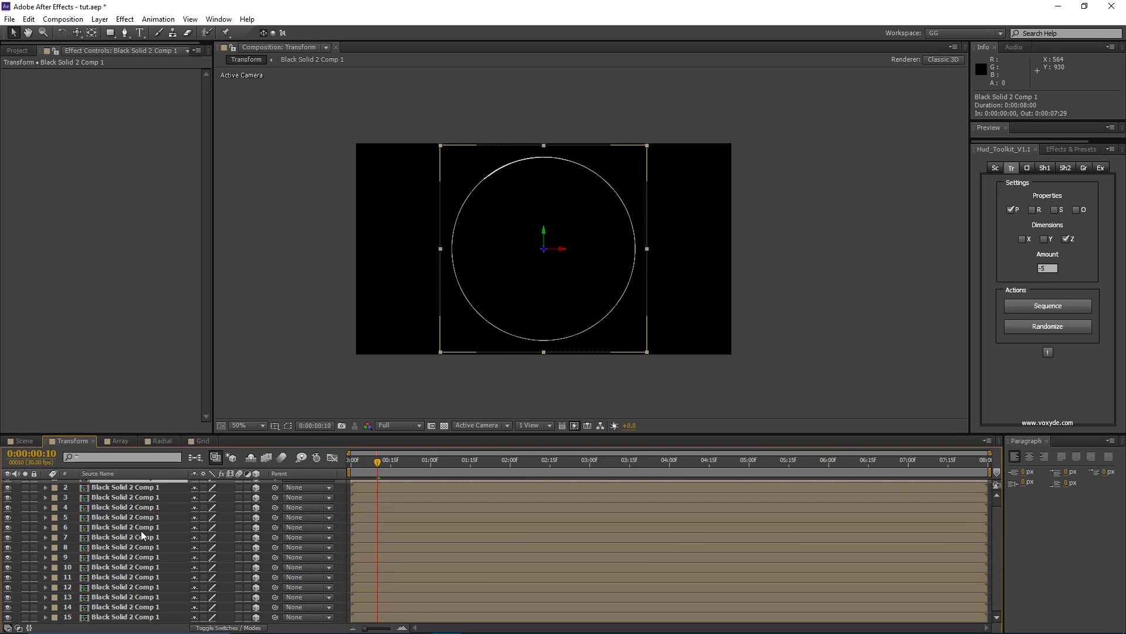
pyautogui.scroll(-1, 140, 530)
pyautogui.scroll(1, 190, 561)
pyautogui.click(344, 495)
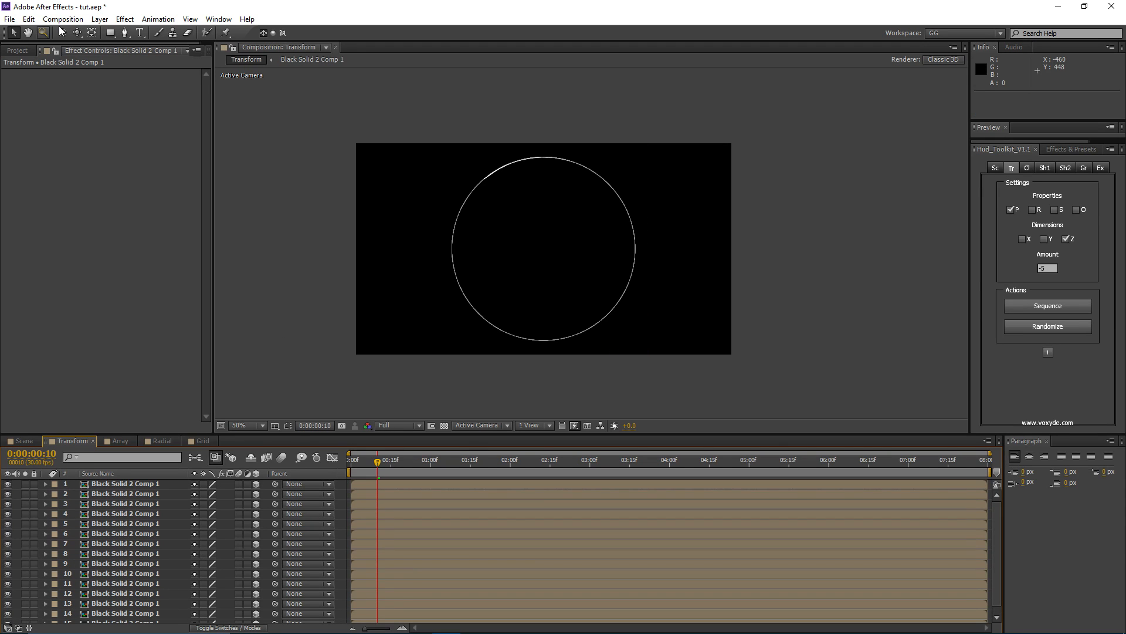
# - Add a new camera to the Transform composition with its default settings and orbit it to view the circle at an oblique angle
pyautogui.click(98, 19)
pyautogui.moveTo(234, 32)
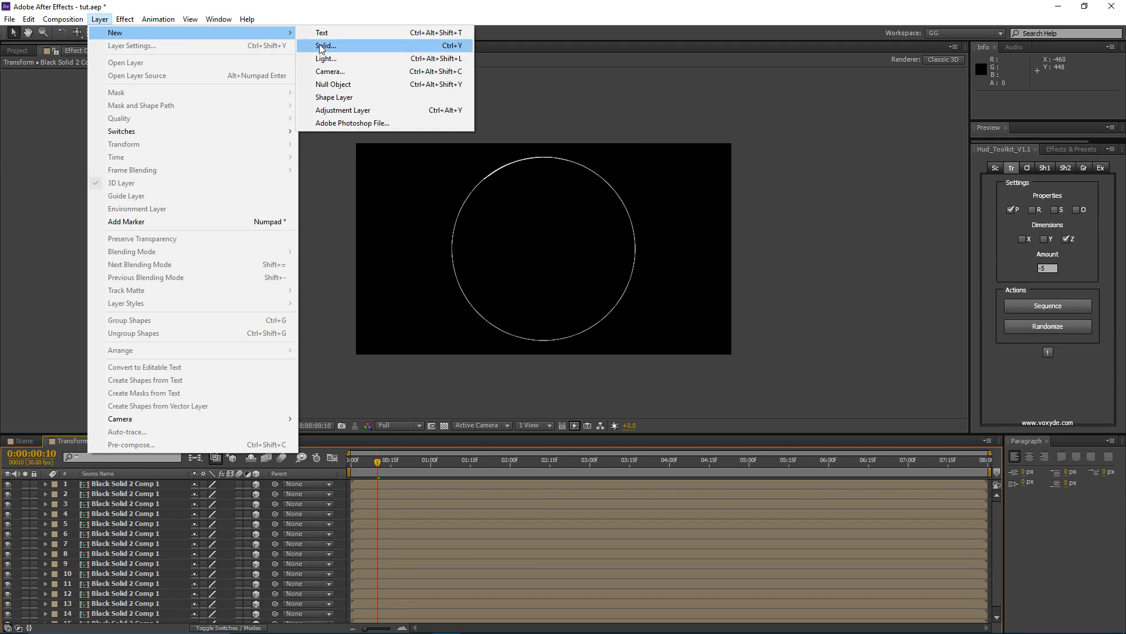
pyautogui.click(330, 71)
pyautogui.click(892, 404)
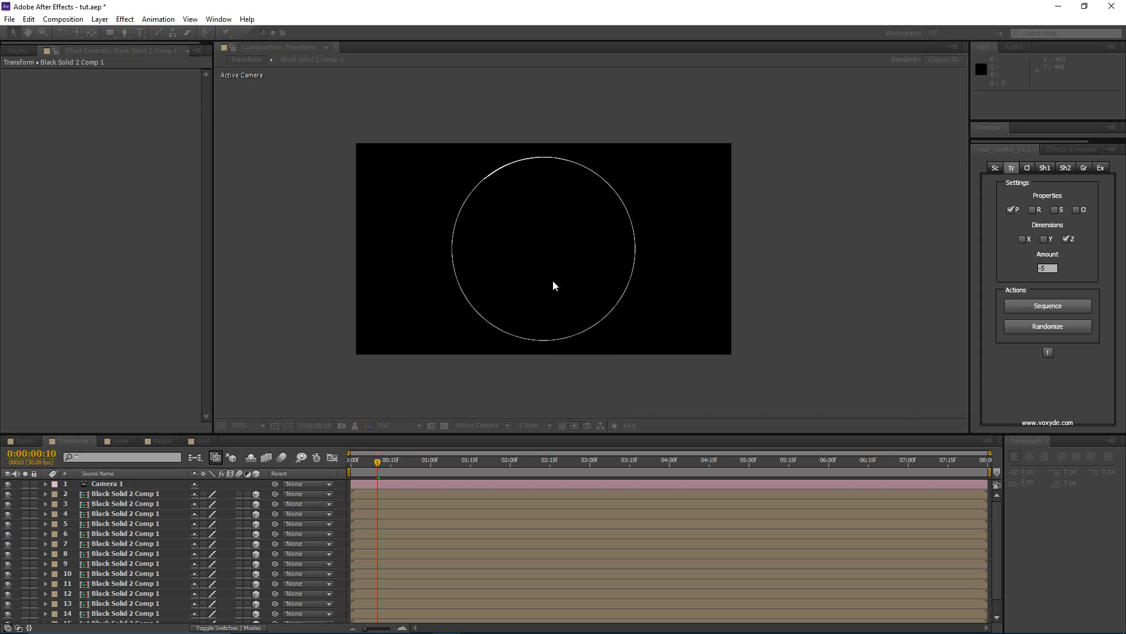
pyautogui.moveTo(555, 266)
pyautogui.mouseDown()
pyautogui.moveTo(588, 221)
pyautogui.moveTo(553, 254)
pyautogui.moveTo(557, 244)
pyautogui.mouseUp()
pyautogui.press('c')
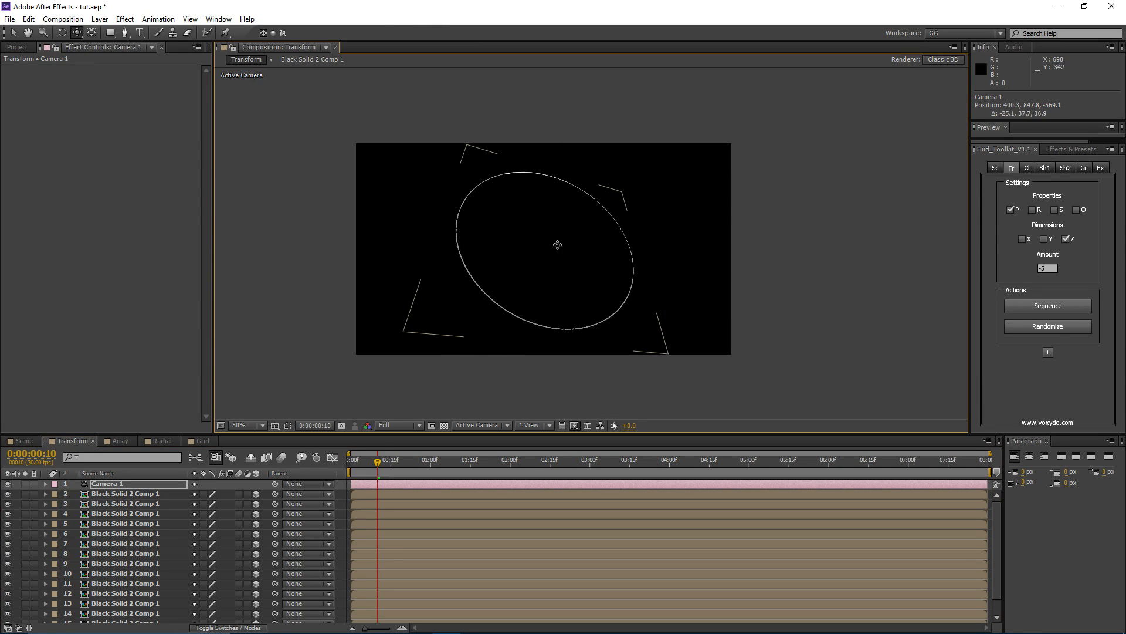
# - Select all 15 Black Solid 2 Comp 1 layers, leaving out the camera
pyautogui.click(103, 495)
pyautogui.scroll(-1, 121, 592)
pyautogui.keyDown('shift'); pyautogui.click(128, 617); pyautogui.keyUp('shift')
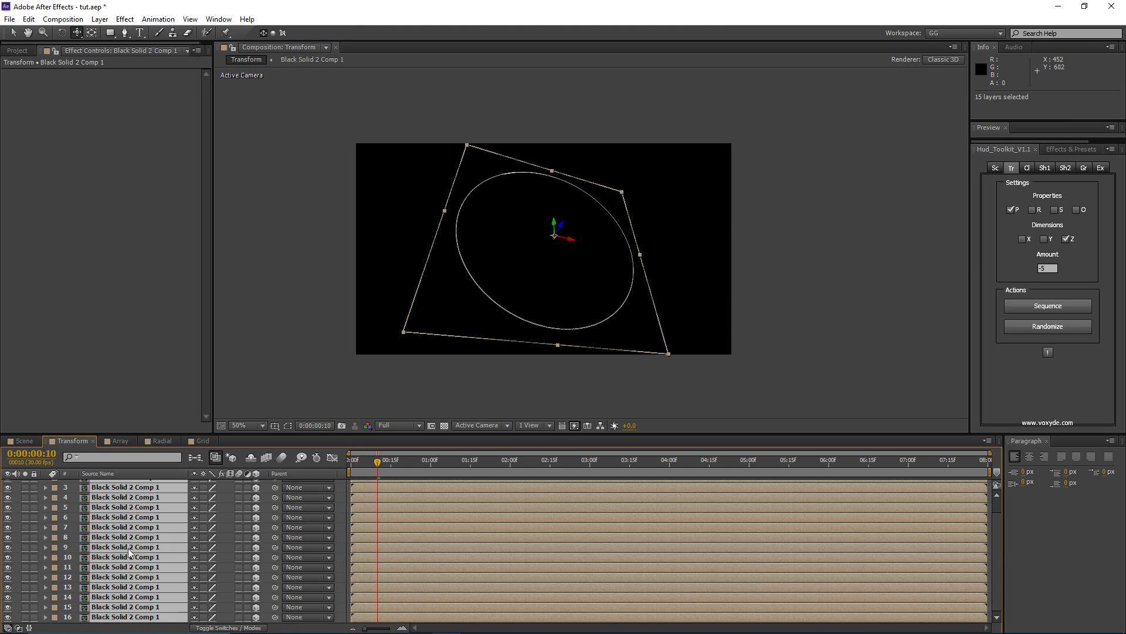
pyautogui.scroll(1, 143, 556)
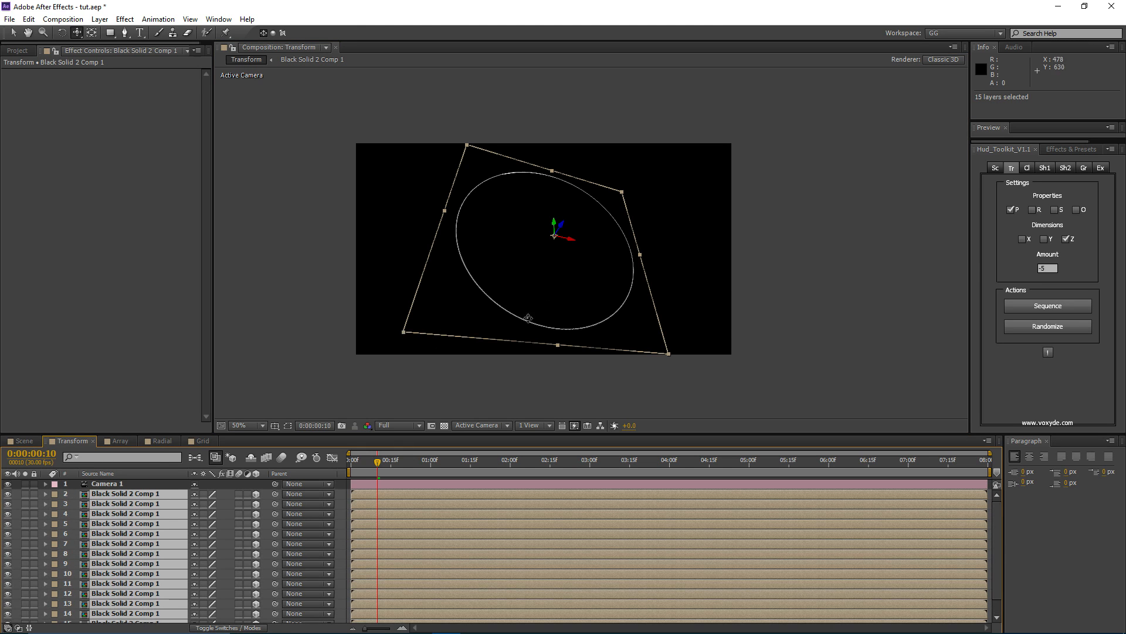
# - Sequence the selected layers' position along Z with an amount of -5
pyautogui.moveTo(564, 239); pyautogui.dragTo(577, 244)
pyautogui.press('v')
pyautogui.scroll(2, 581, 244)
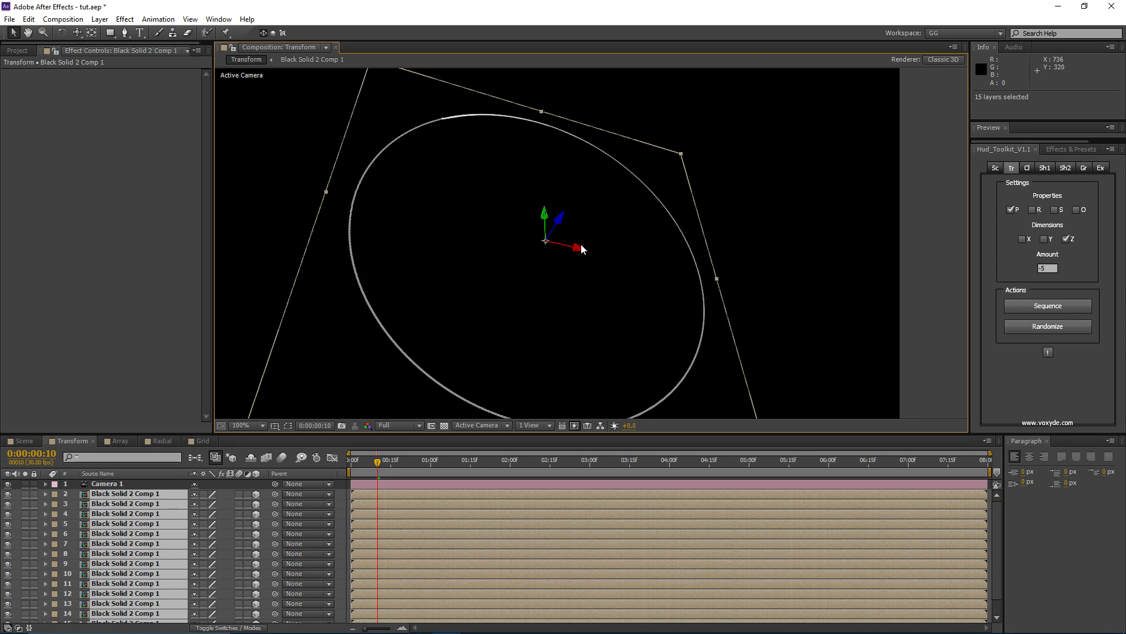
pyautogui.scroll(-2, 594, 233)
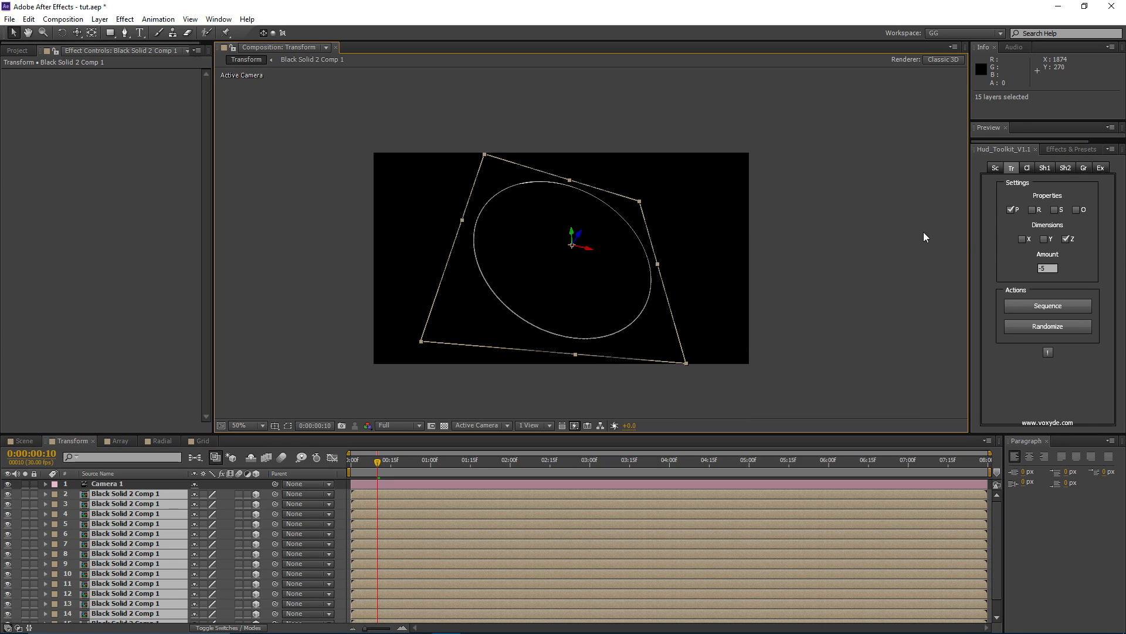
pyautogui.click(1050, 199)
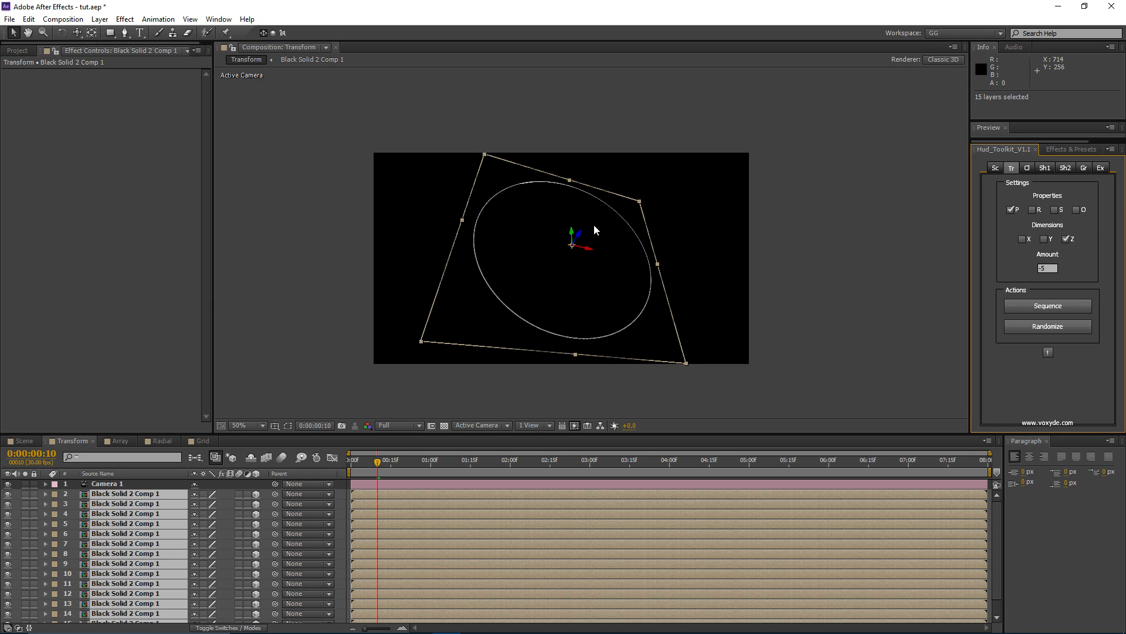
pyautogui.moveTo(593, 224); pyautogui.dragTo(607, 220)
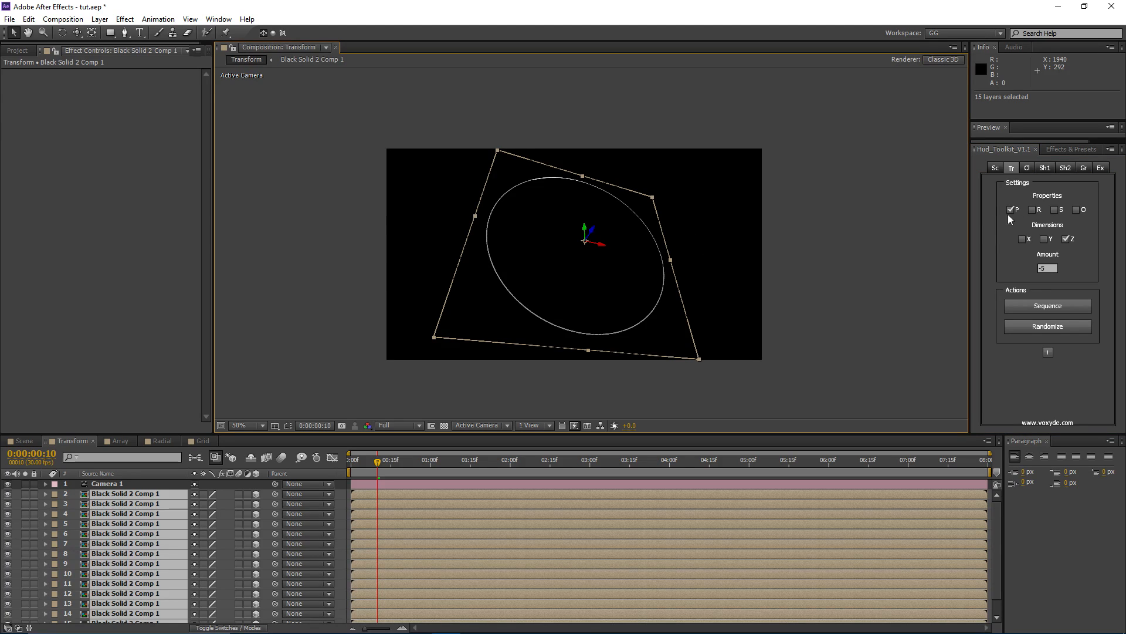
pyautogui.press('.')
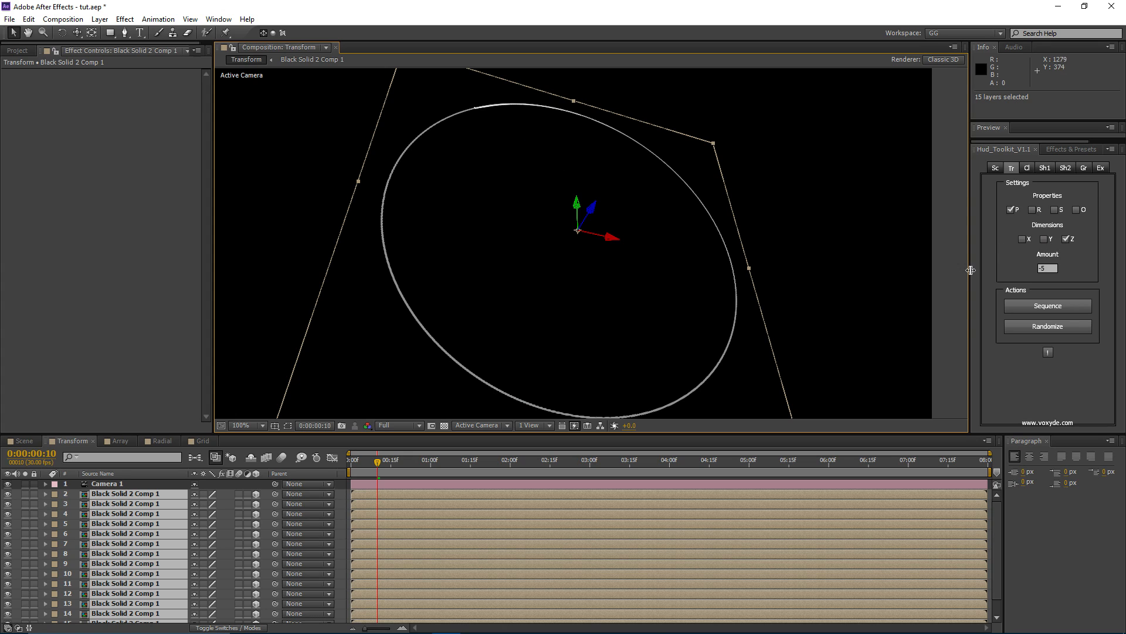
pyautogui.click(1010, 210)
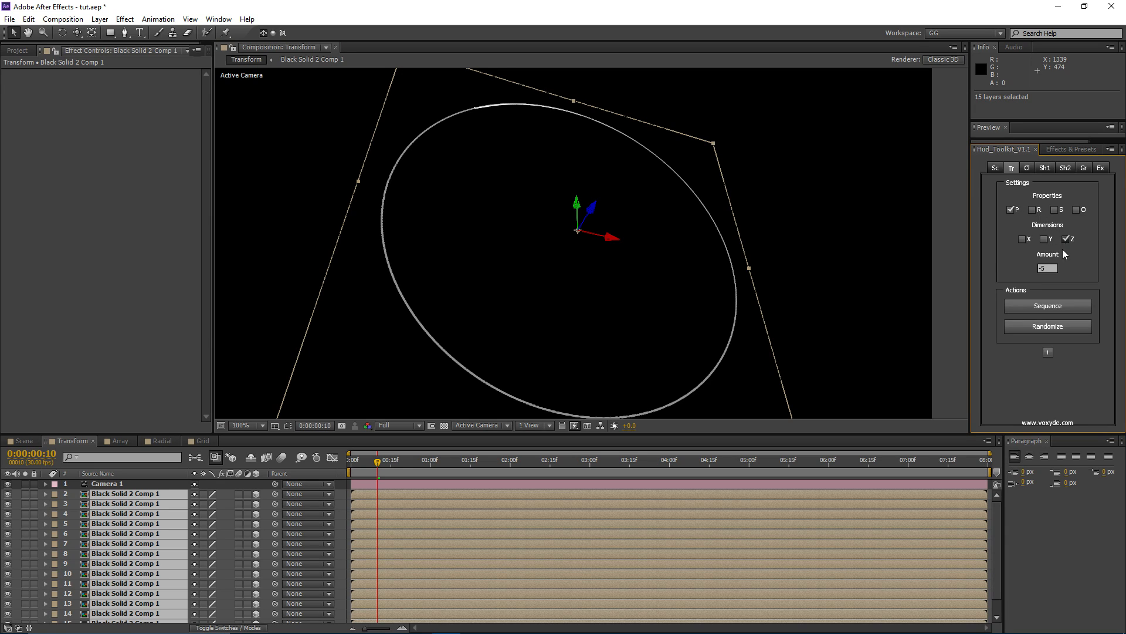
pyautogui.moveTo(646, 212); pyautogui.dragTo(662, 207)
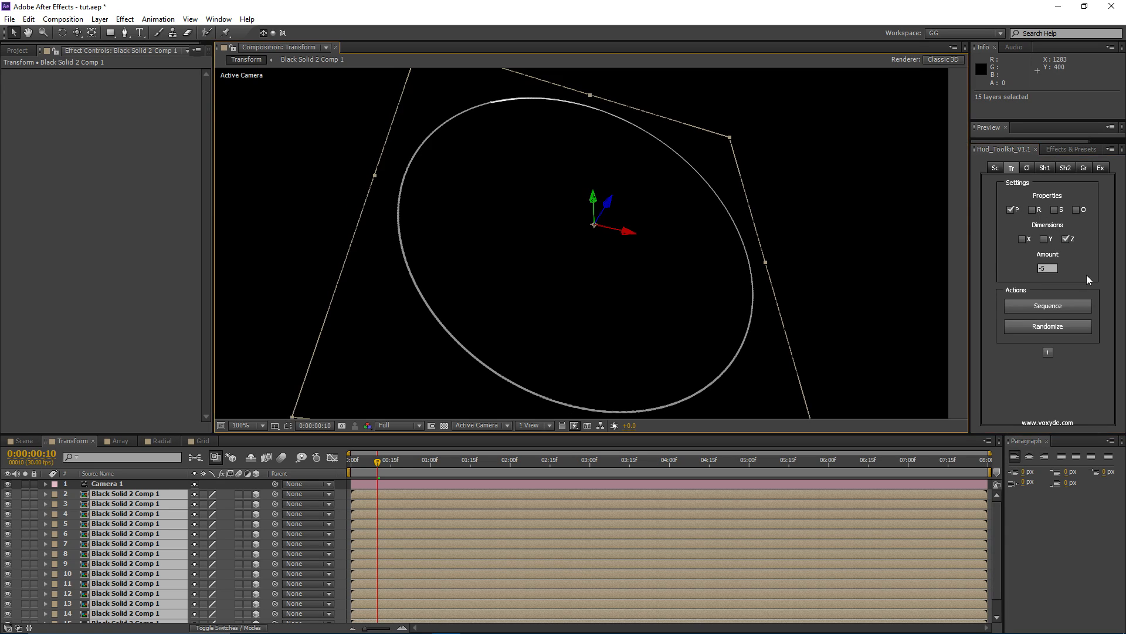
pyautogui.click(1050, 268)
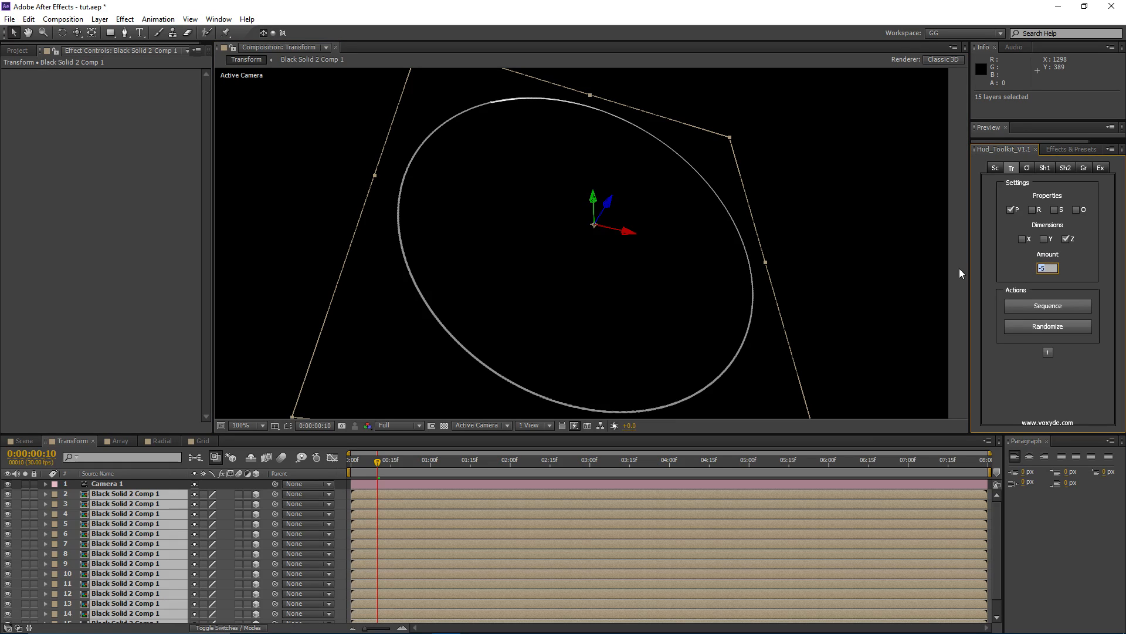
pyautogui.click(1036, 306)
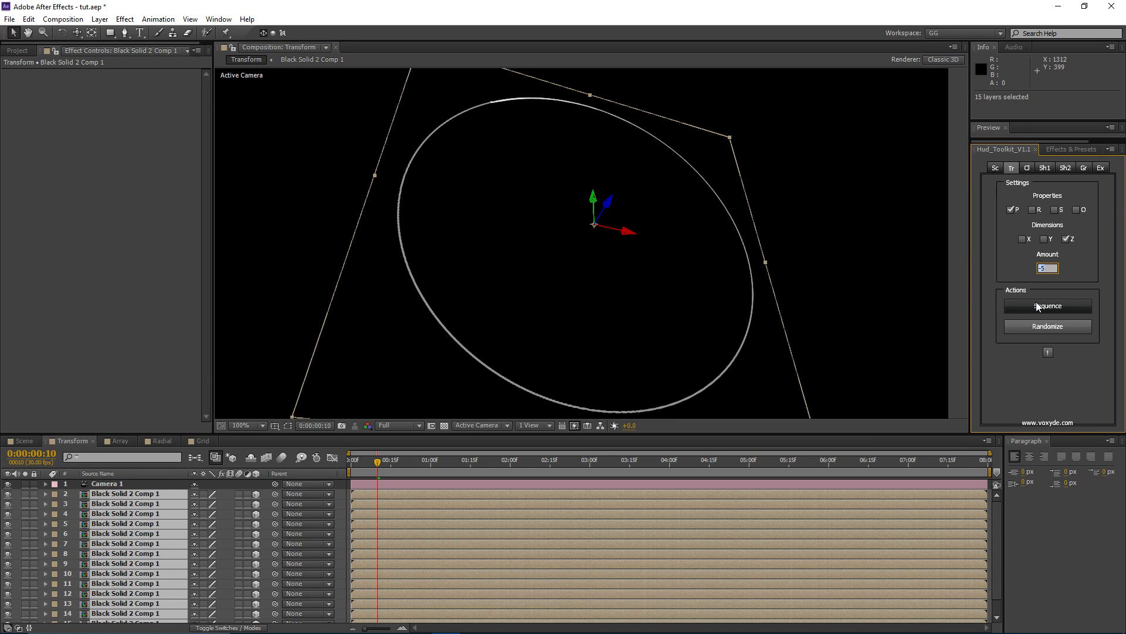
# - Preview the depth-offset circles' animation and scrub it to 0:00:04:13
pyautogui.moveTo(633, 204); pyautogui.dragTo(680, 244)
pyautogui.press('space')
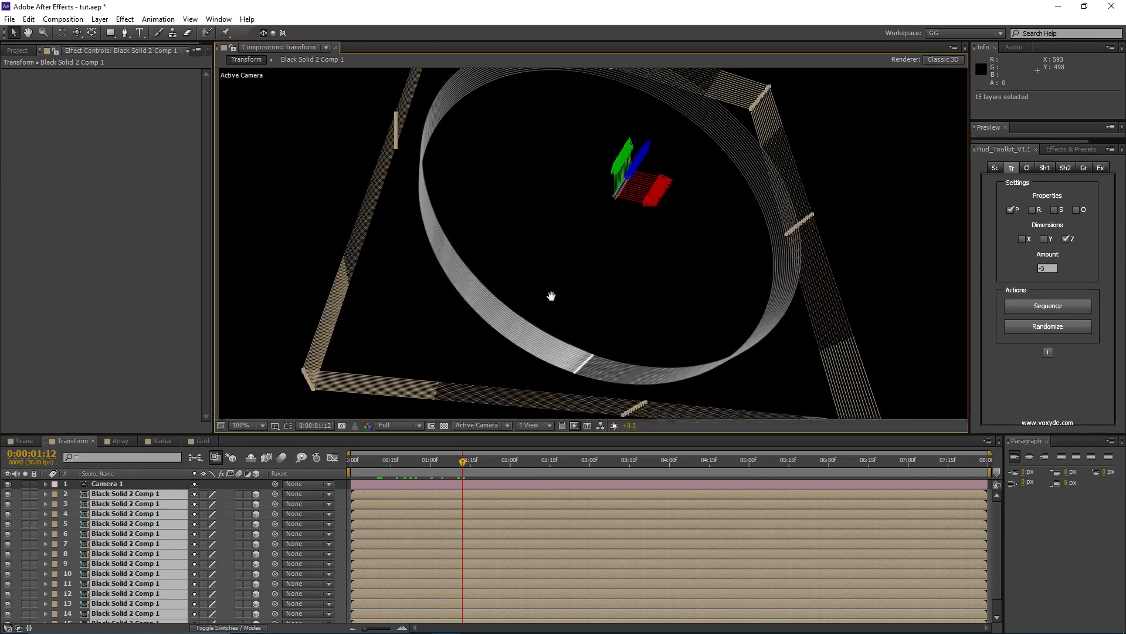
pyautogui.moveTo(462, 462); pyautogui.dragTo(706, 467)
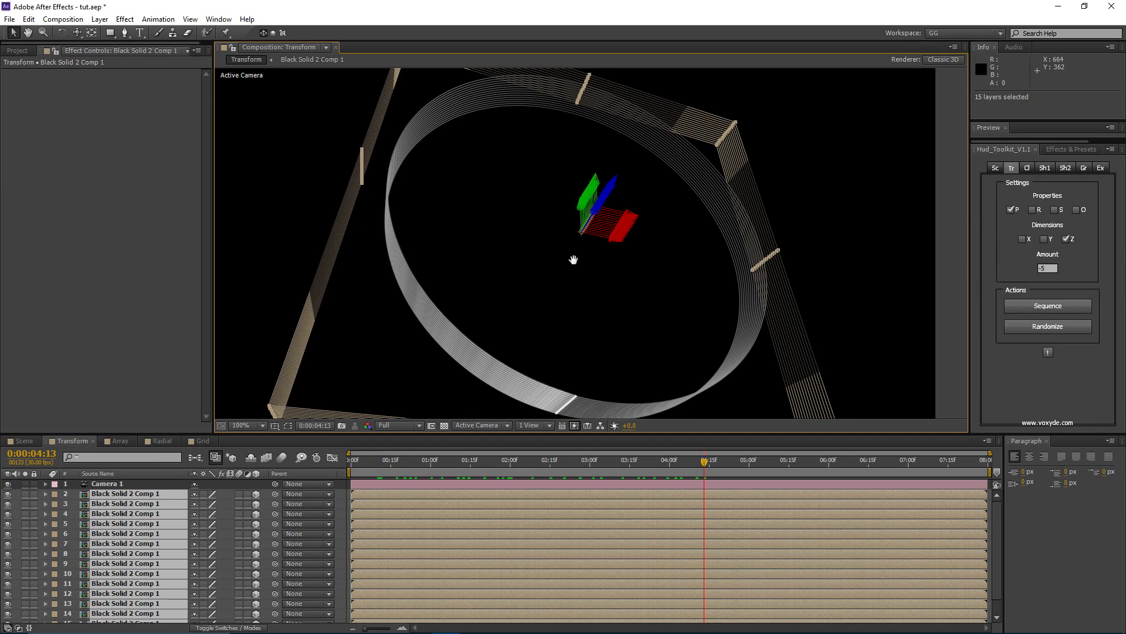
# - Set the Transform tool to affect only scale, with the X and Y dimensions enabled and Z disabled
pyautogui.click(1011, 210)
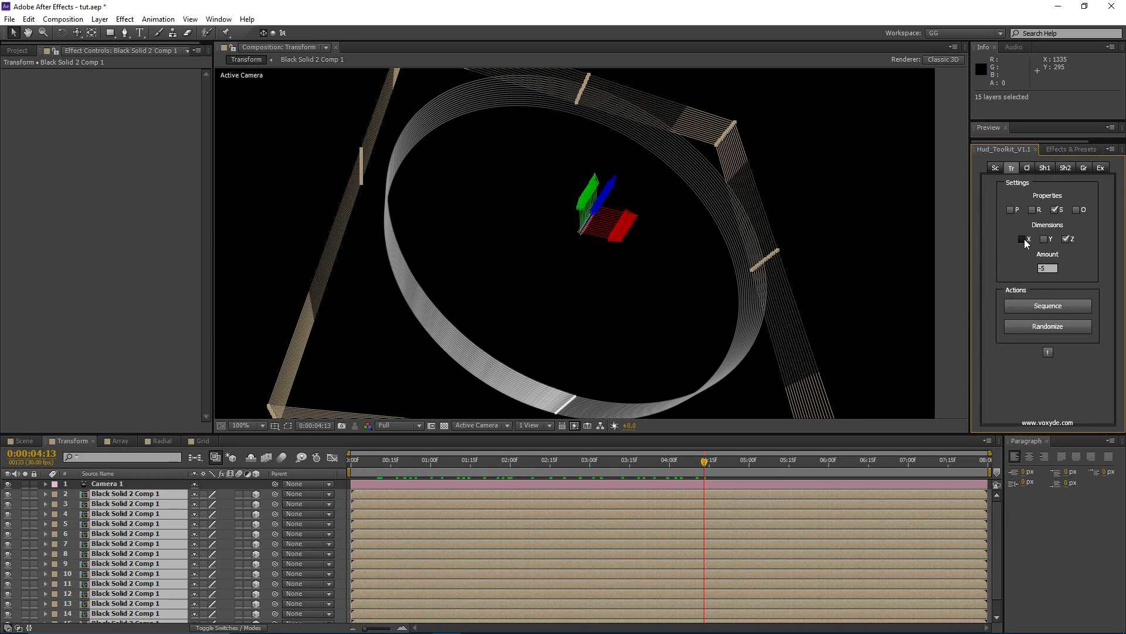
pyautogui.click(1044, 240)
pyautogui.click(1066, 239)
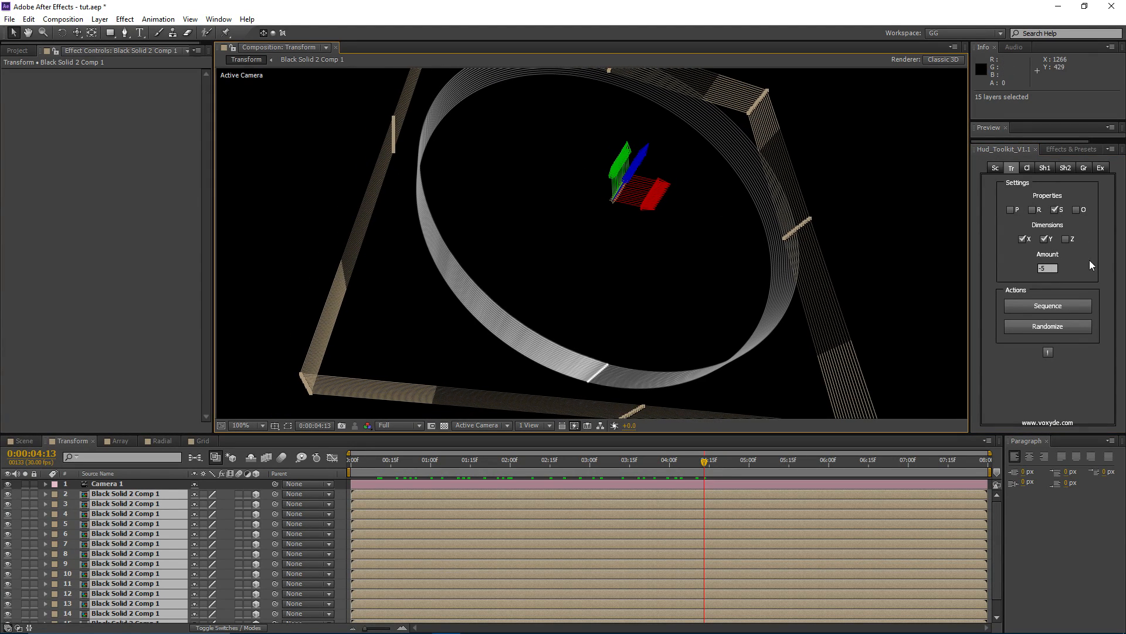
# - Try sequencing the selected layers' X and Y scale with an amount of -1, and undo it
pyautogui.click(1054, 268)
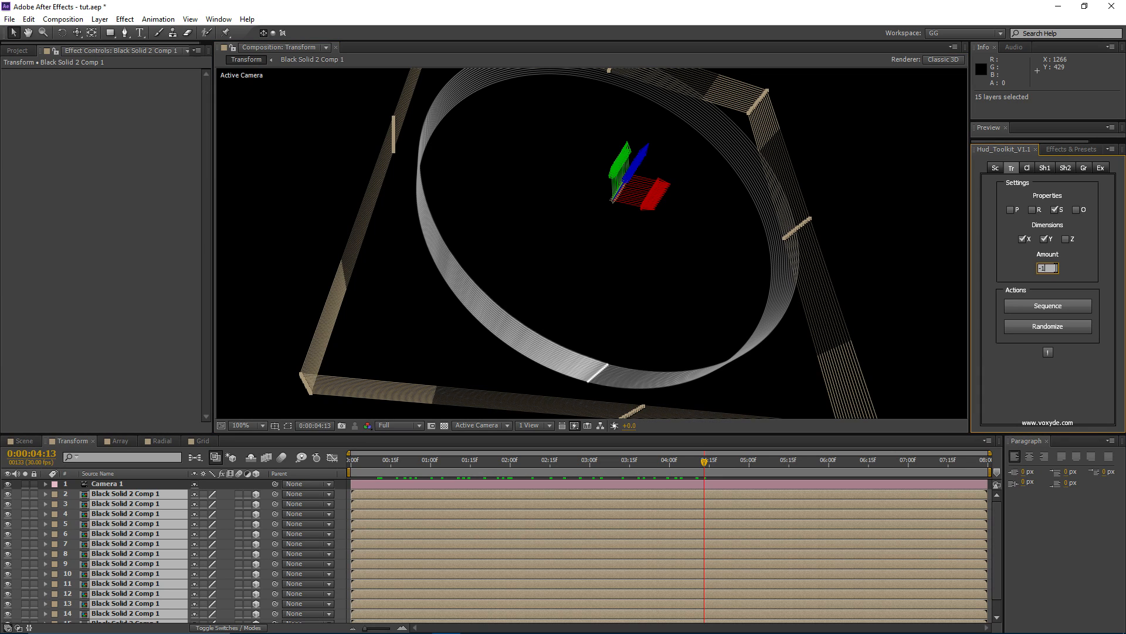
pyautogui.click(1036, 306)
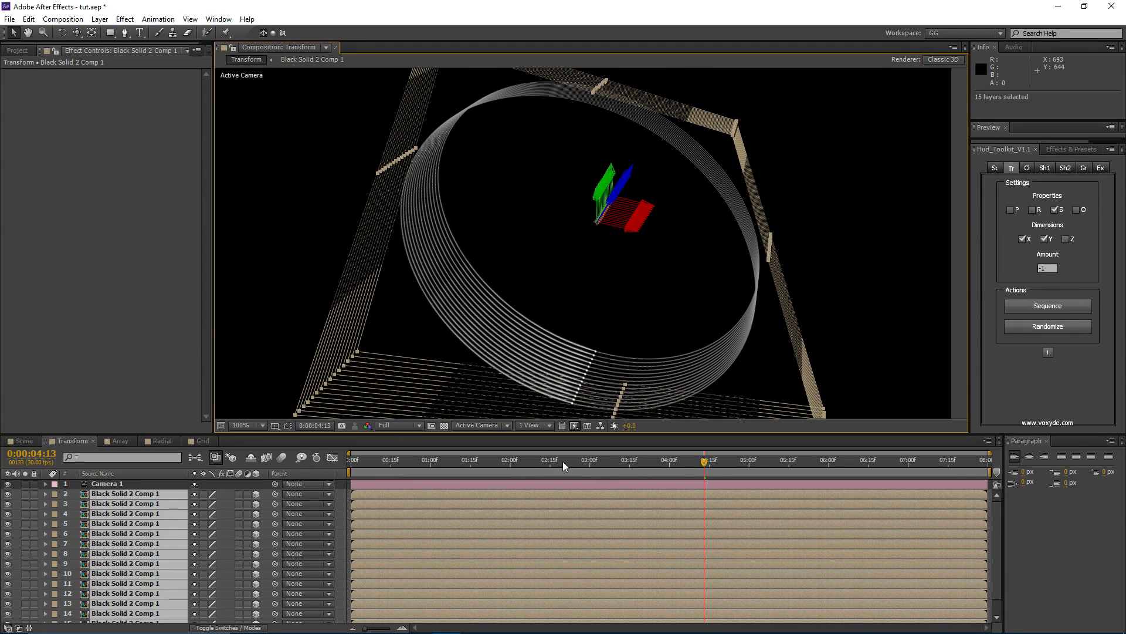
pyautogui.click(568, 493)
pyautogui.hotkey('ctrl', 'z')
# - Sequence the selected layers' X and Y scale with an amount of -0.5 and scrub through the animation, ending at 0:00:03:19
pyautogui.click(1041, 267)
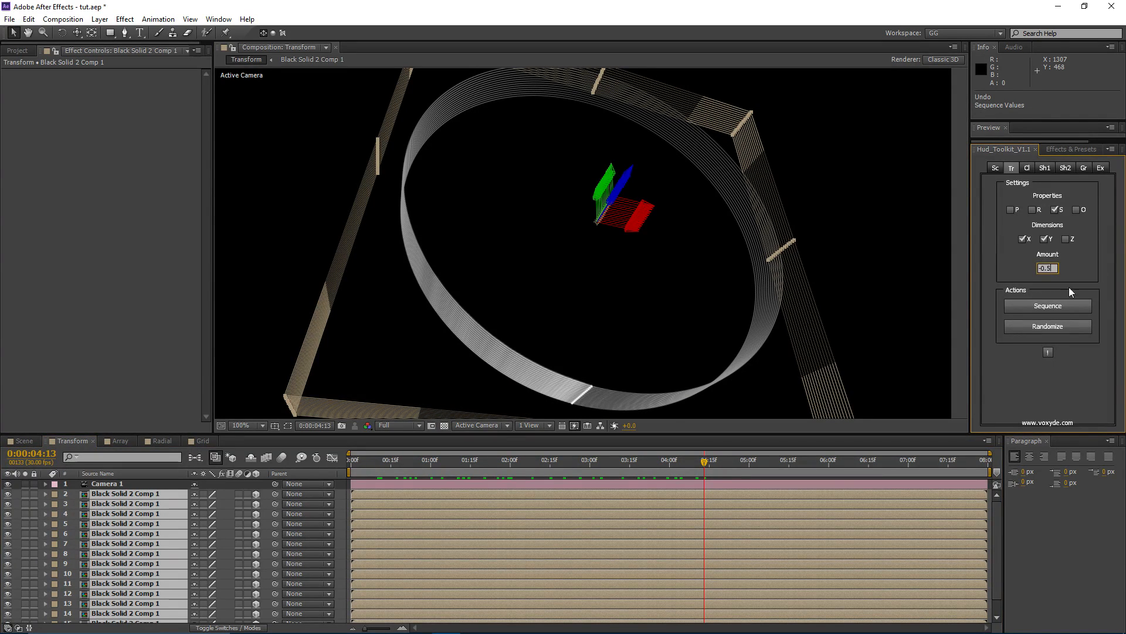
pyautogui.click(1053, 306)
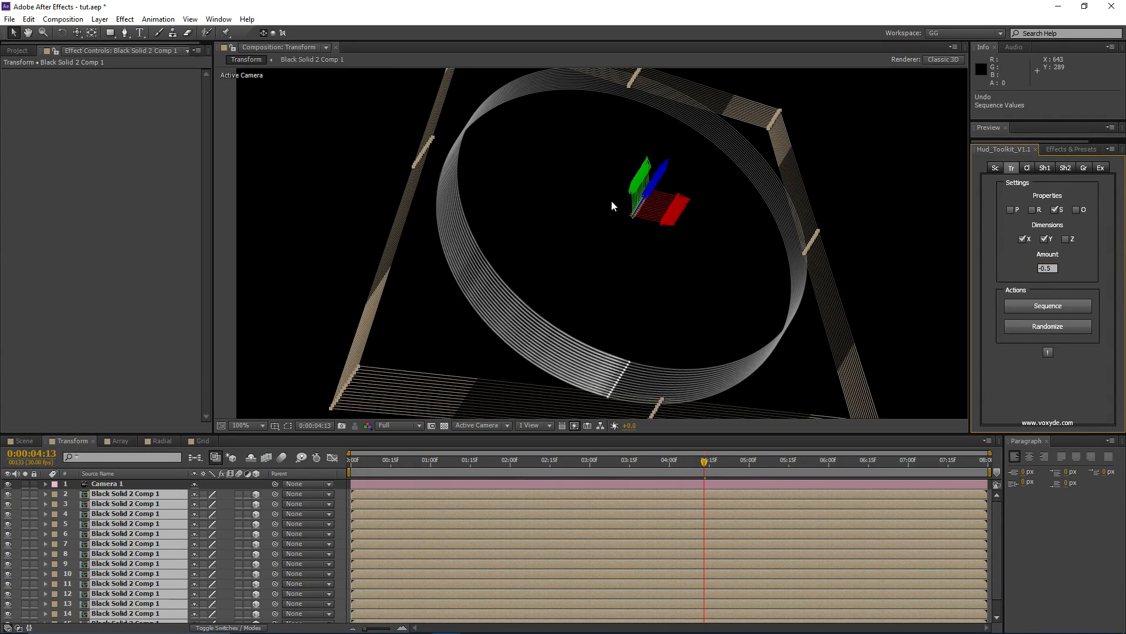
pyautogui.moveTo(674, 469); pyautogui.dragTo(452, 479)
pyautogui.moveTo(542, 246); pyautogui.dragTo(579, 264)
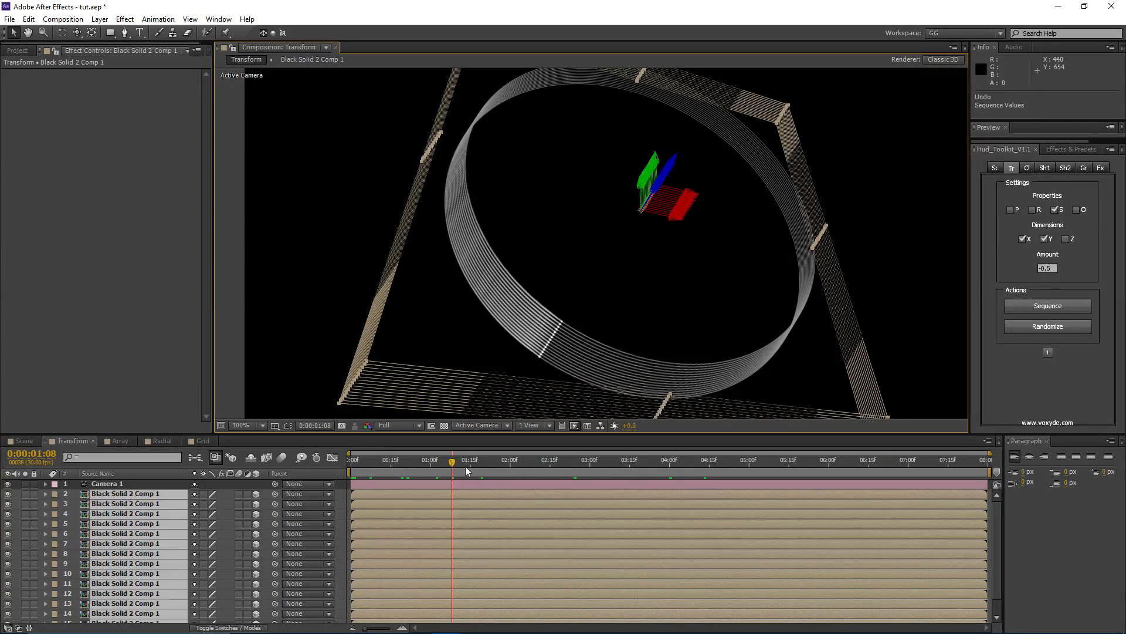
pyautogui.moveTo(466, 470); pyautogui.dragTo(640, 469)
pyautogui.press(',')
pyautogui.press('.')
pyautogui.moveTo(547, 245); pyautogui.dragTo(520, 256)
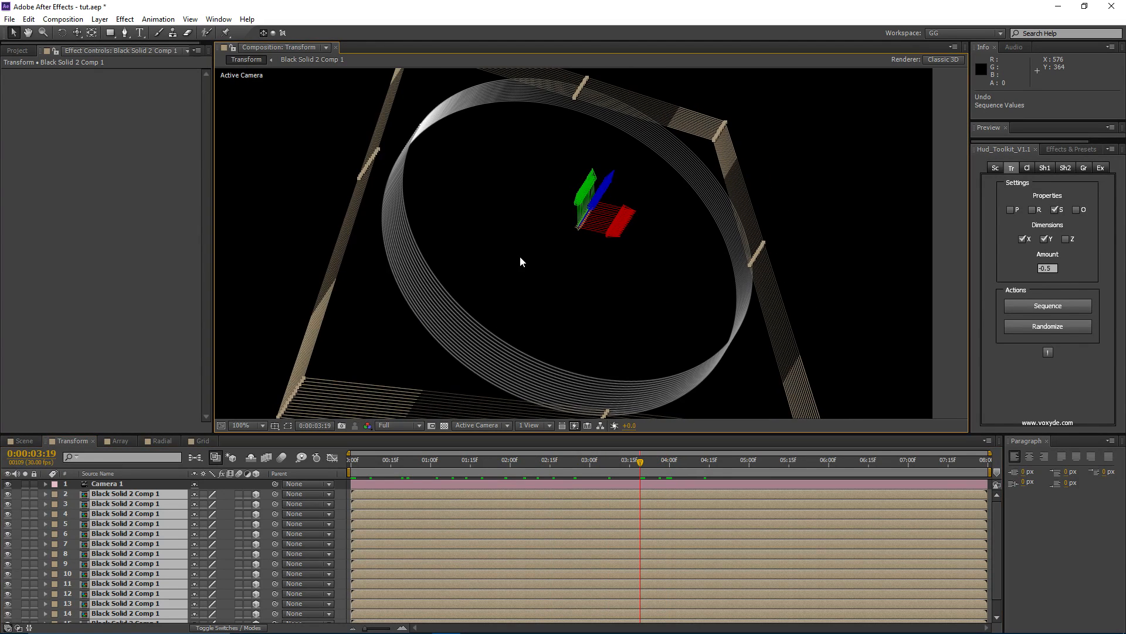
# - Set the Transform tool to opacity only with all dimensions off, and sequence the selected layers with an amount of -1
pyautogui.click(1075, 210)
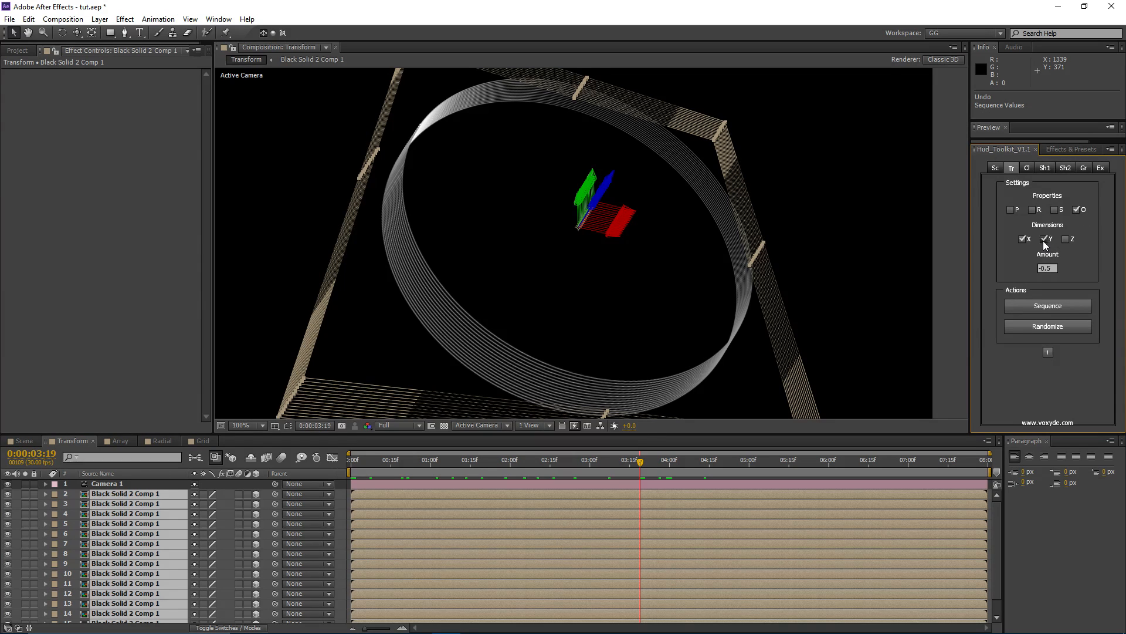
pyautogui.click(1043, 240)
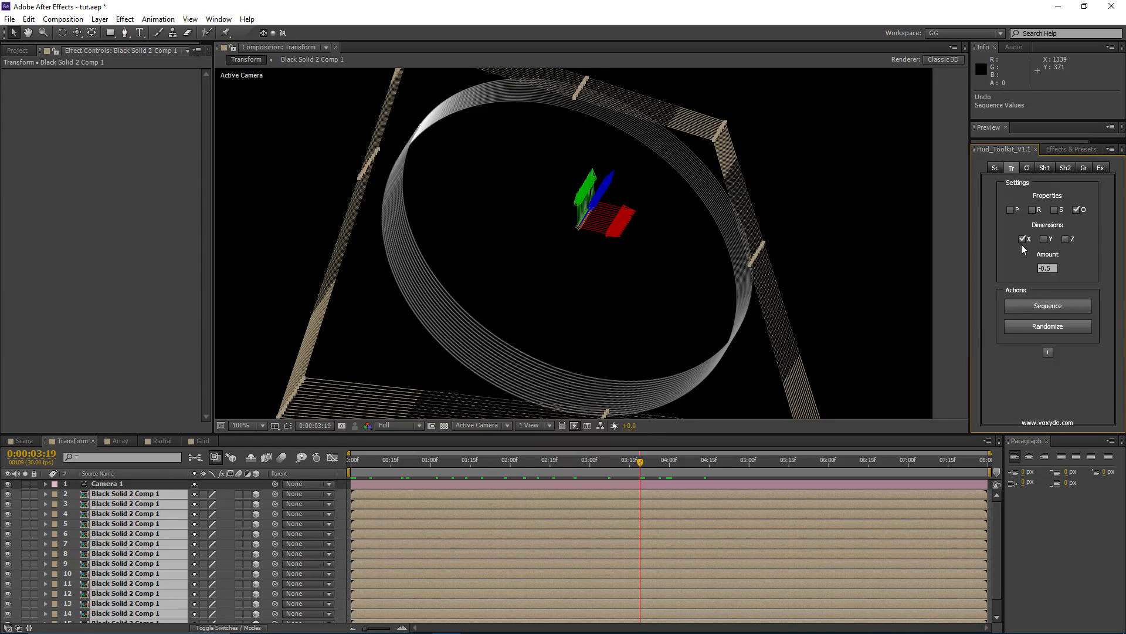
pyautogui.click(1044, 266)
pyautogui.write('-1')
pyautogui.click(1036, 303)
pyautogui.moveTo(531, 240); pyautogui.dragTo(583, 243)
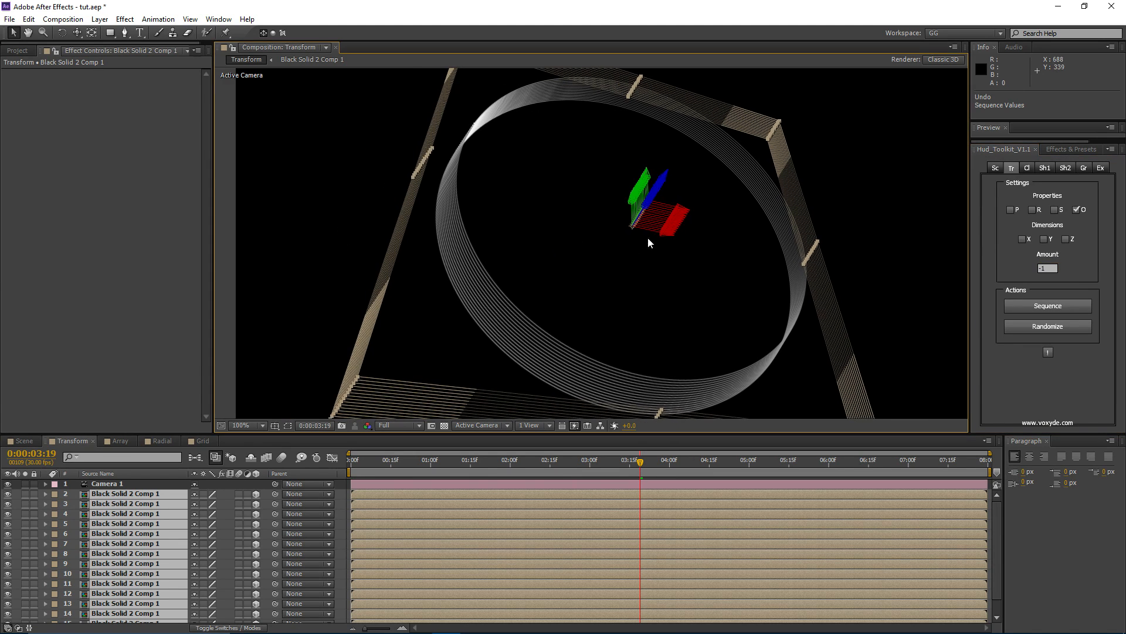
pyautogui.moveTo(663, 238); pyautogui.dragTo(587, 231)
# - Sequence the selected layers' opacity with an amount of -5 and inspect the fading circles
pyautogui.click(1046, 268)
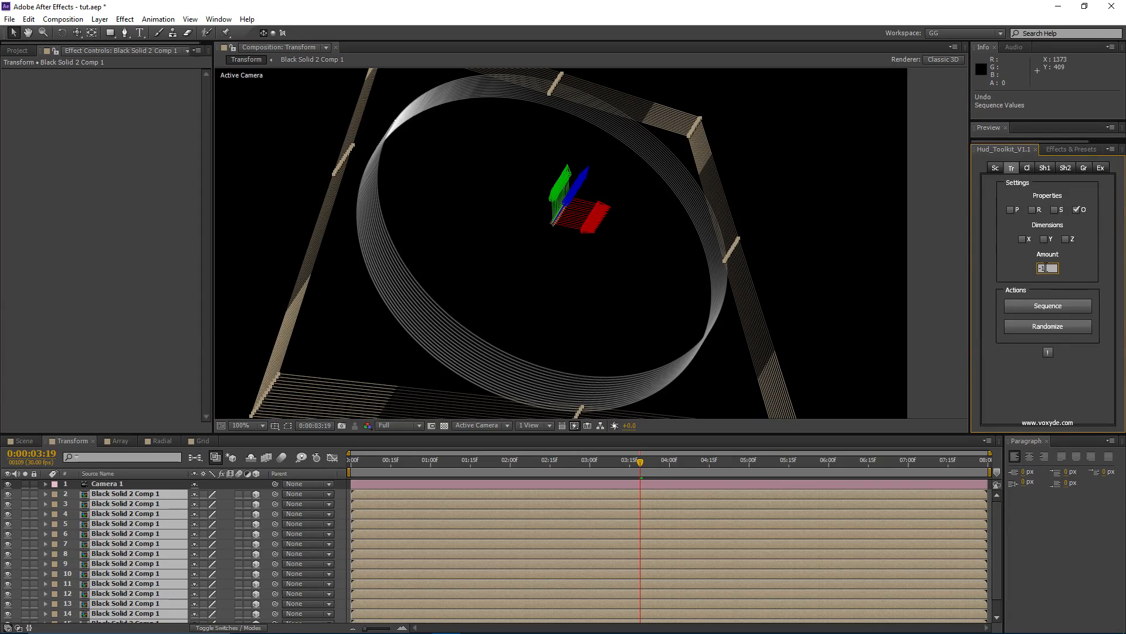
pyautogui.moveTo(574, 225); pyautogui.dragTo(614, 227)
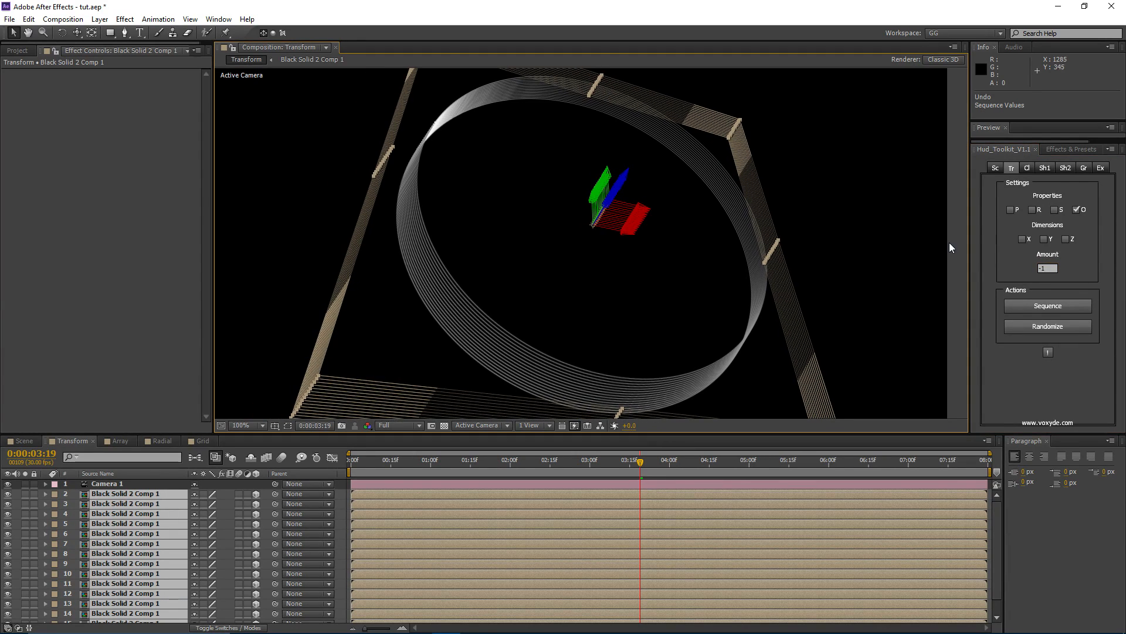
pyautogui.click(1055, 268)
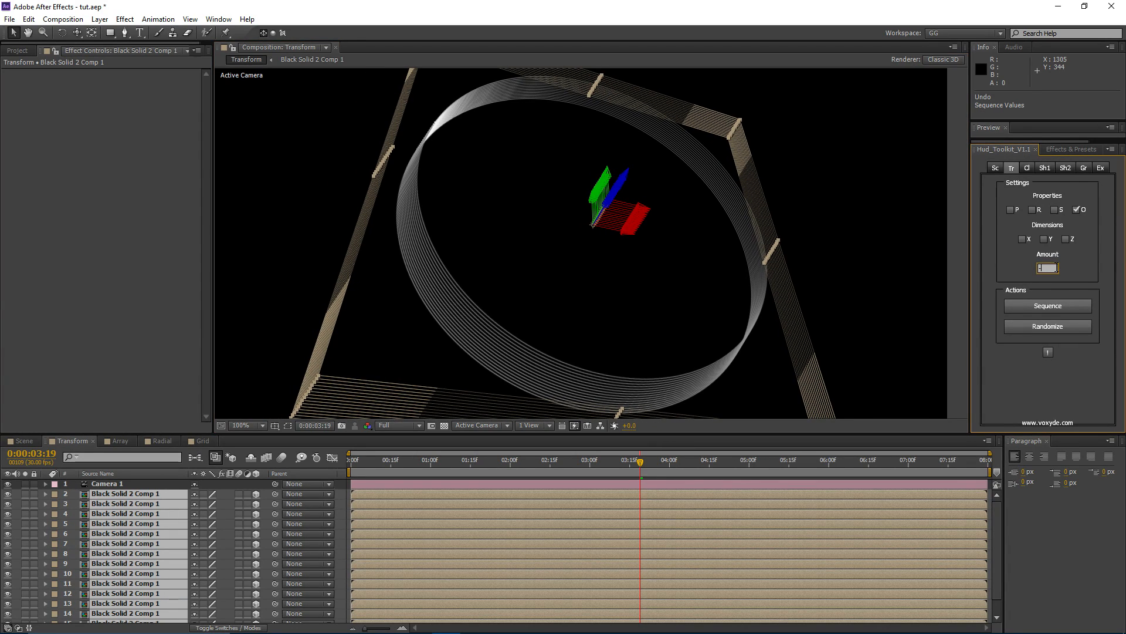
pyautogui.click(1076, 304)
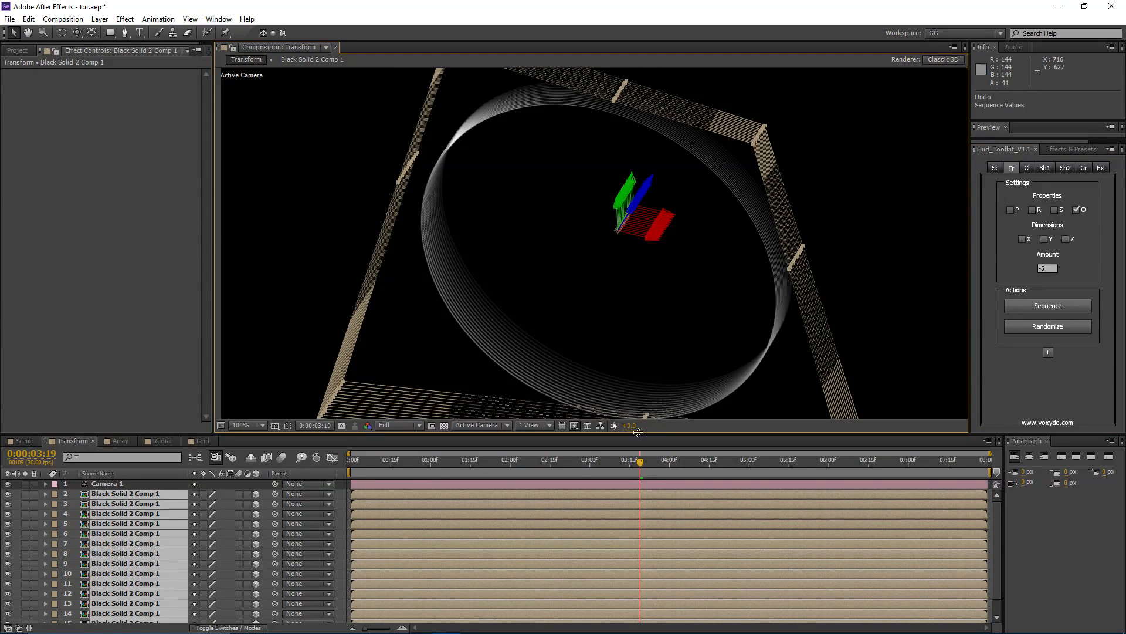
pyautogui.moveTo(590, 281); pyautogui.dragTo(566, 270)
pyautogui.scroll(-1, 586, 265)
pyautogui.moveTo(556, 407); pyautogui.dragTo(526, 394)
pyautogui.scroll(1, 527, 395)
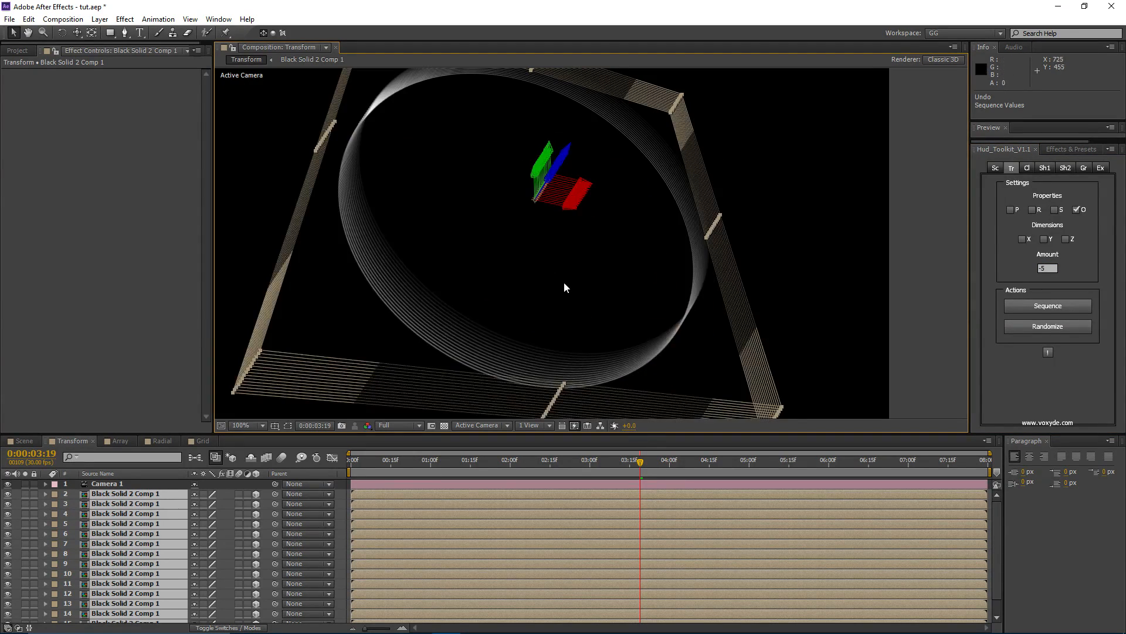
# - At 0:00:01:09, set the Transform tool to rotation on Z only and try sequencing the selected layers with an amount of -5
pyautogui.moveTo(565, 282); pyautogui.dragTo(595, 295)
pyautogui.moveTo(623, 463); pyautogui.dragTo(455, 497)
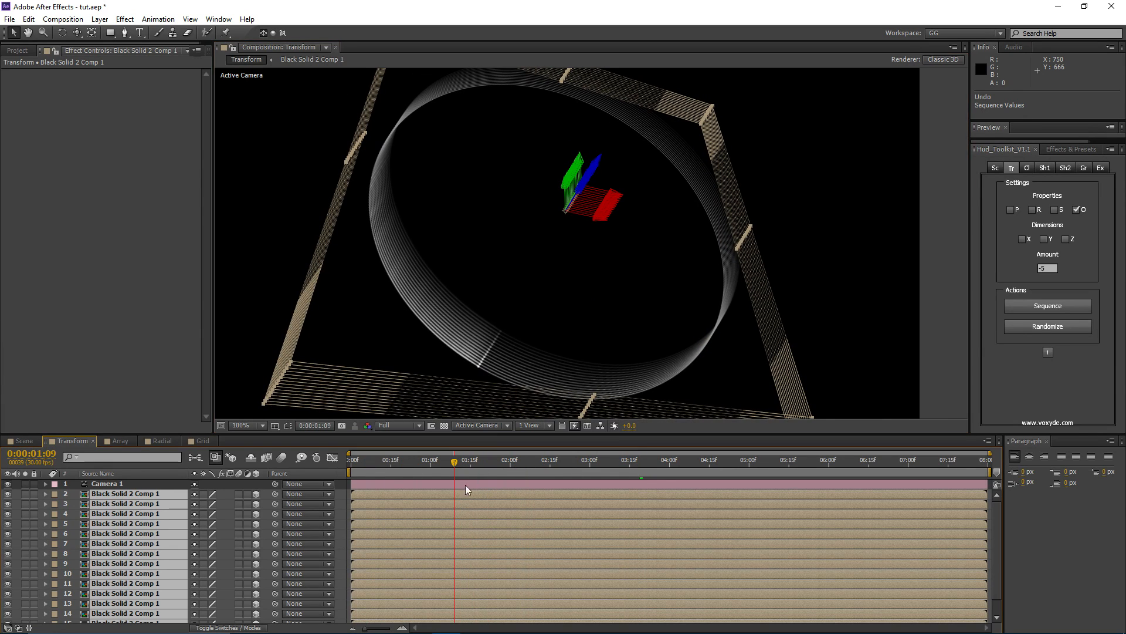
pyautogui.click(1042, 208)
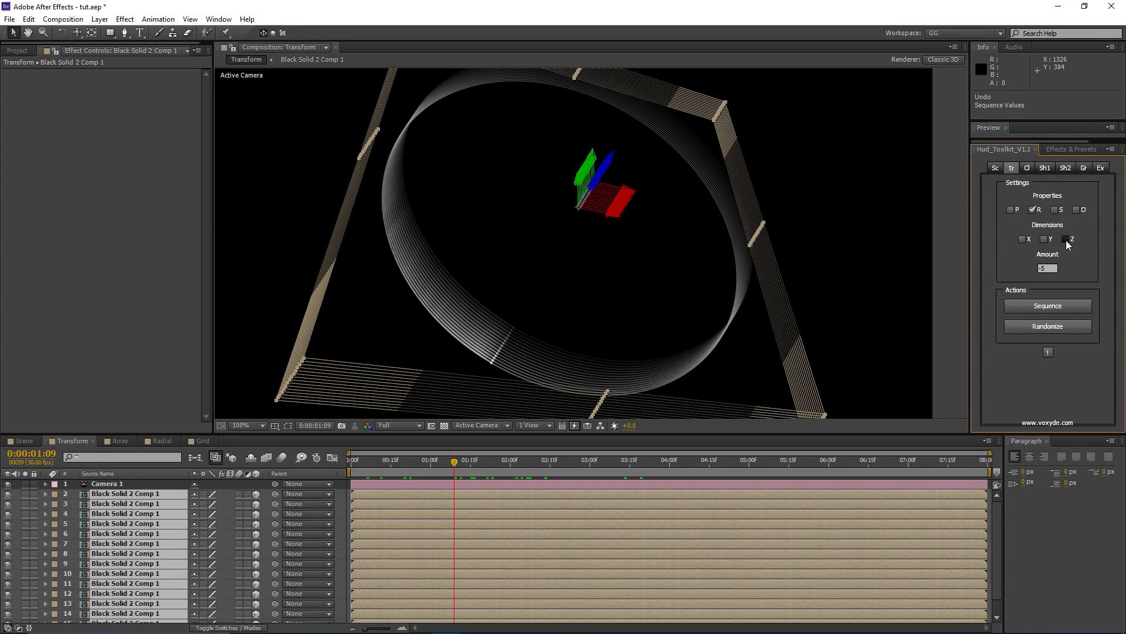
pyautogui.moveTo(652, 258); pyautogui.dragTo(727, 266)
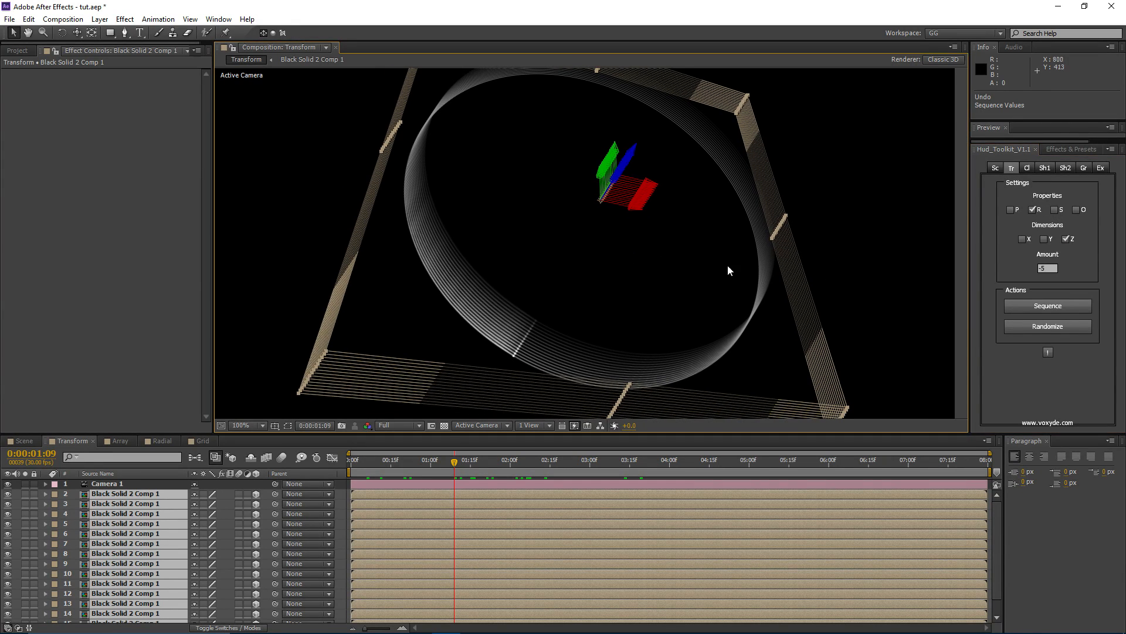
pyautogui.click(1040, 306)
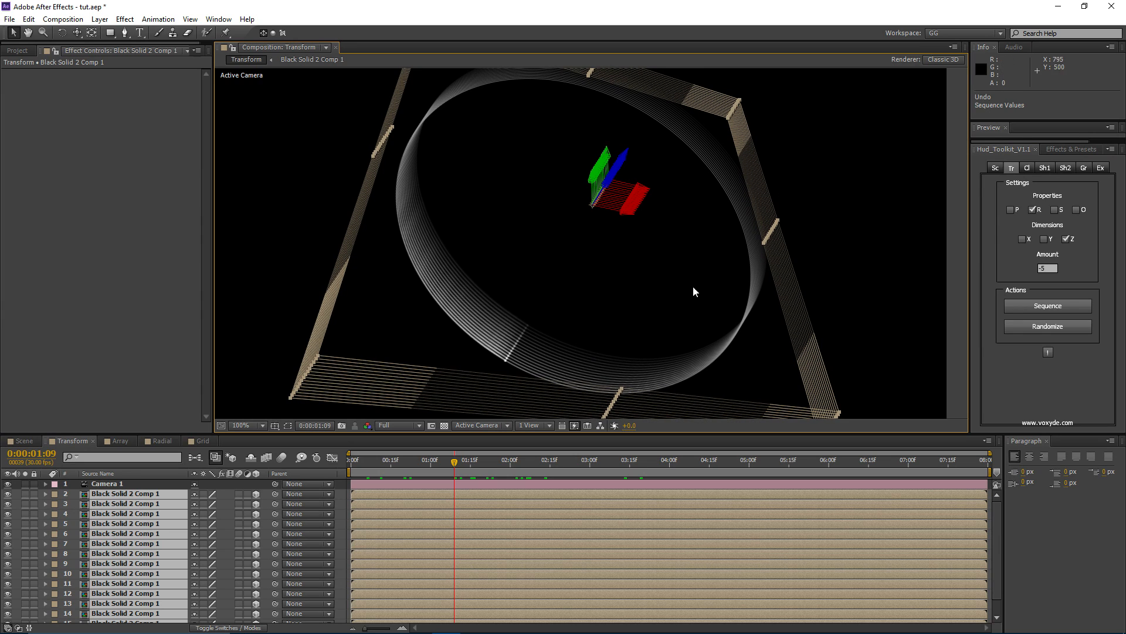
pyautogui.moveTo(541, 182); pyautogui.dragTo(525, 189)
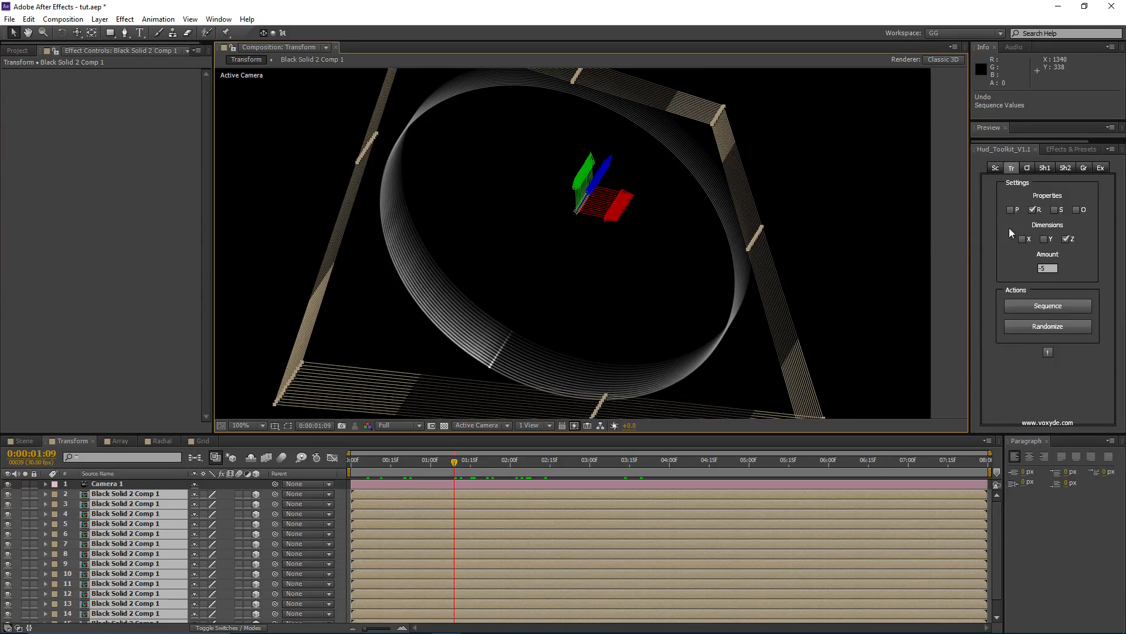
# - Sequence the selected layers' Z rotation with an amount of -1 and deselect all layers
pyautogui.click(1052, 267)
pyautogui.press('BackSpace')
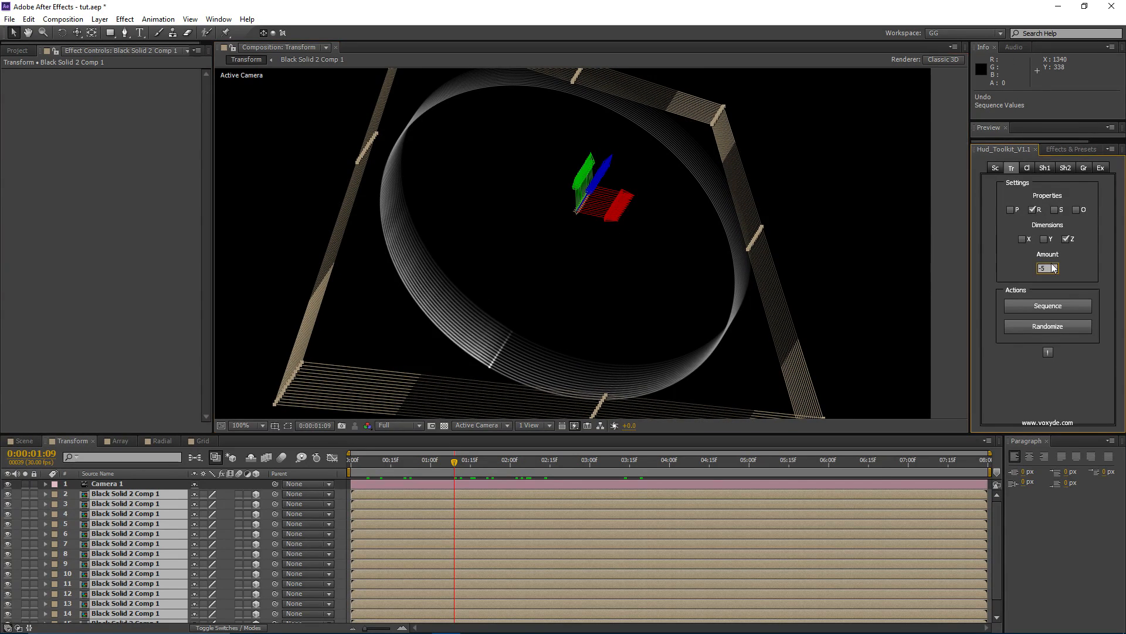
pyautogui.write('1')
pyautogui.click(1036, 310)
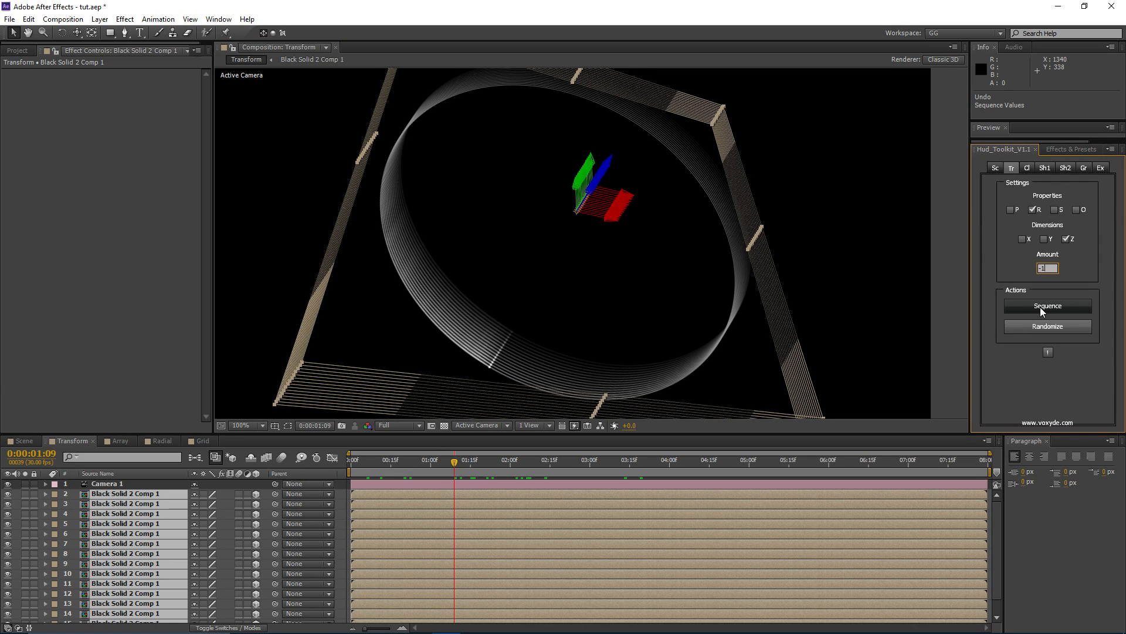
pyautogui.scroll(-2, 553, 258)
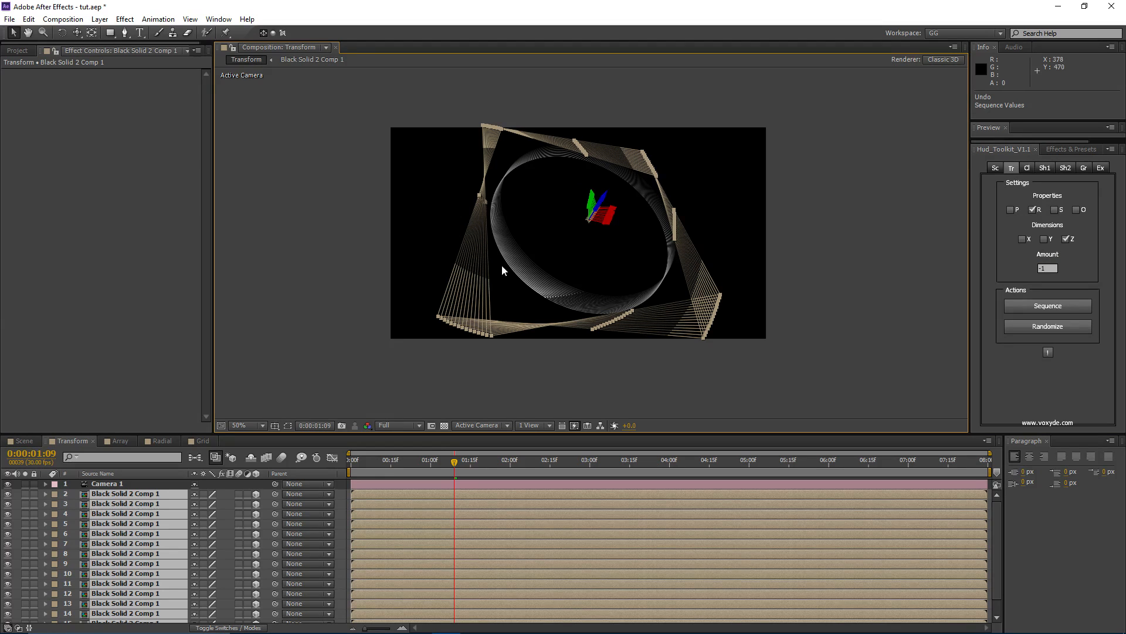
pyautogui.scroll(2, 501, 265)
pyautogui.click(347, 502)
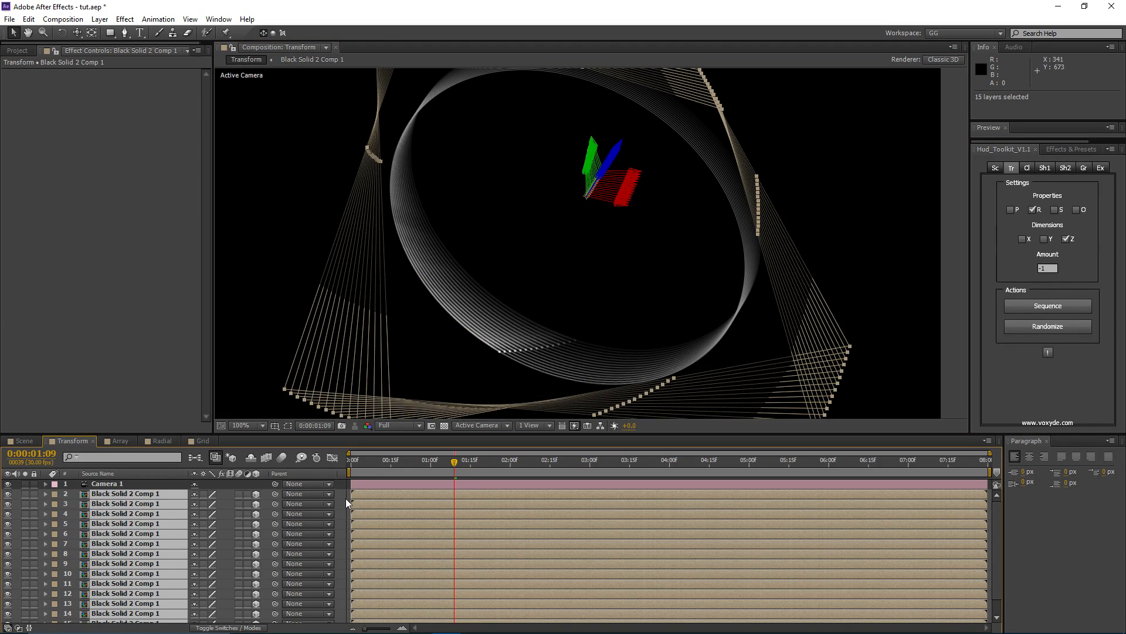
pyautogui.click(346, 499)
# - Scrub through the animation and inspect the twisted circles from different times
pyautogui.moveTo(545, 272); pyautogui.dragTo(546, 287)
pyautogui.scroll(-1, 551, 283)
pyautogui.moveTo(446, 465); pyautogui.dragTo(644, 461)
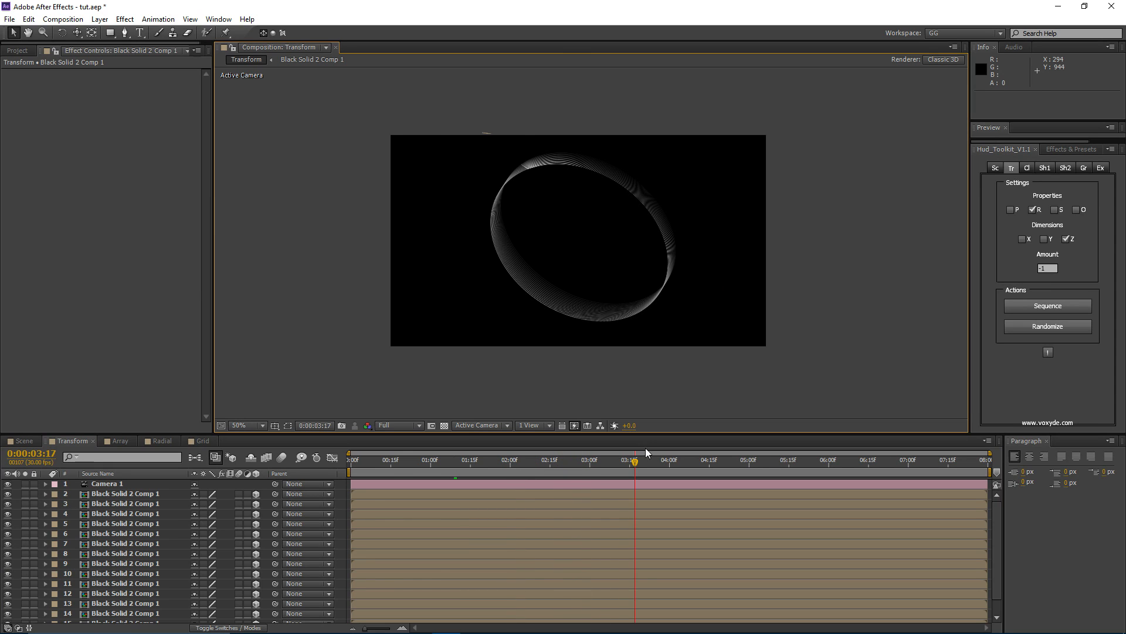
pyautogui.scroll(2, 576, 271)
pyautogui.moveTo(561, 280); pyautogui.dragTo(544, 266)
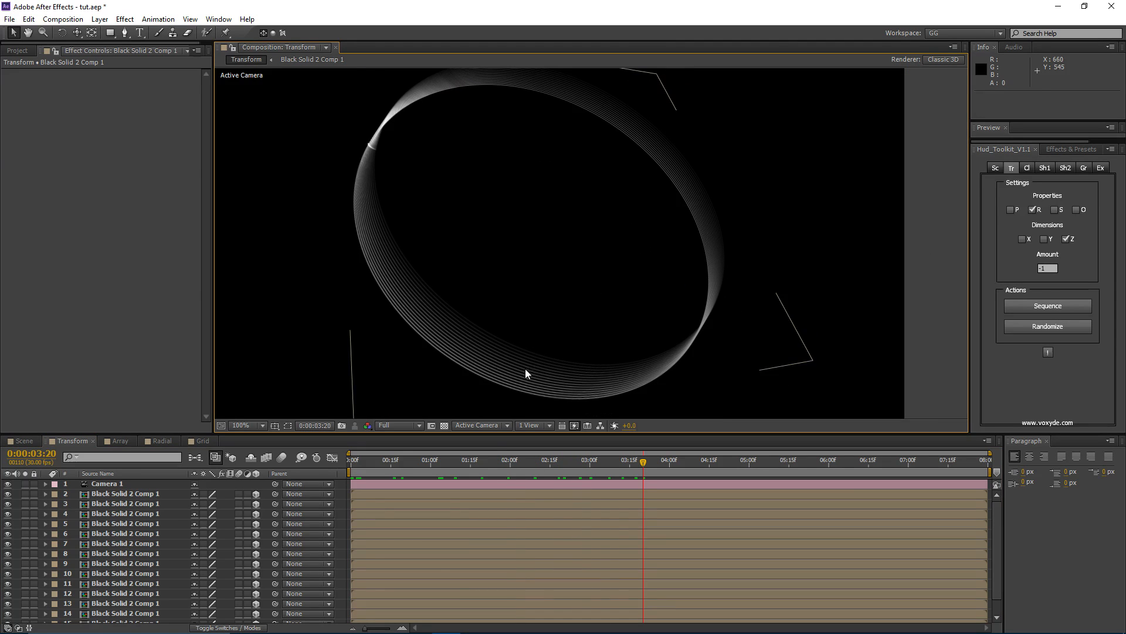
pyautogui.moveTo(576, 461); pyautogui.dragTo(444, 474)
# - Open the Array composition and show the toolkit's clone tools
pyautogui.click(454, 483)
pyautogui.press('c')
pyautogui.click(117, 440)
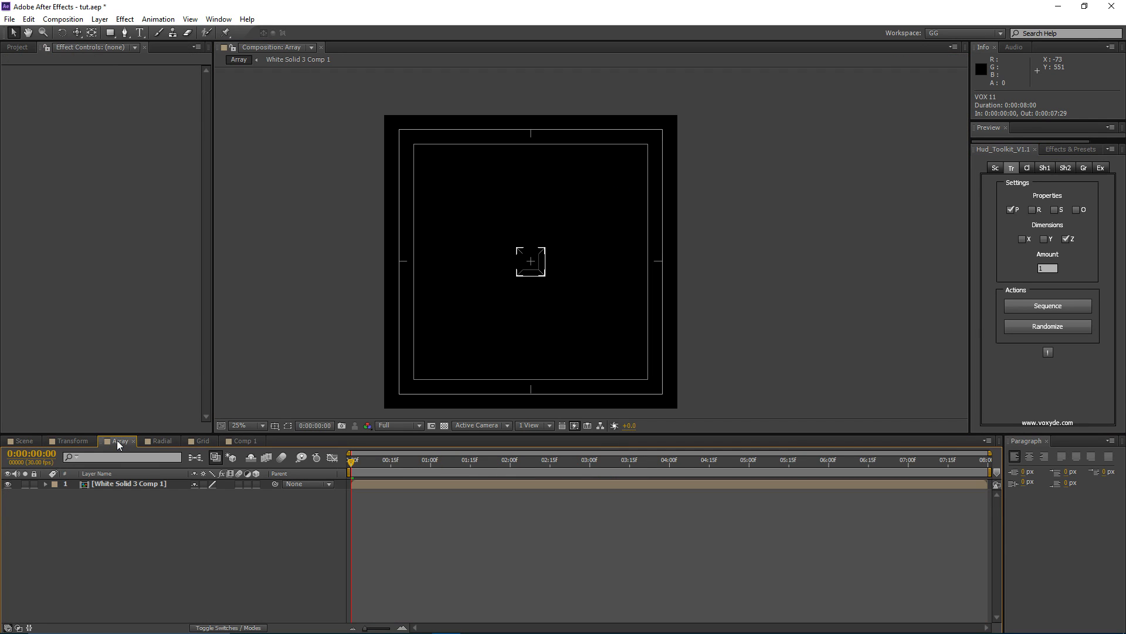
pyautogui.click(1027, 169)
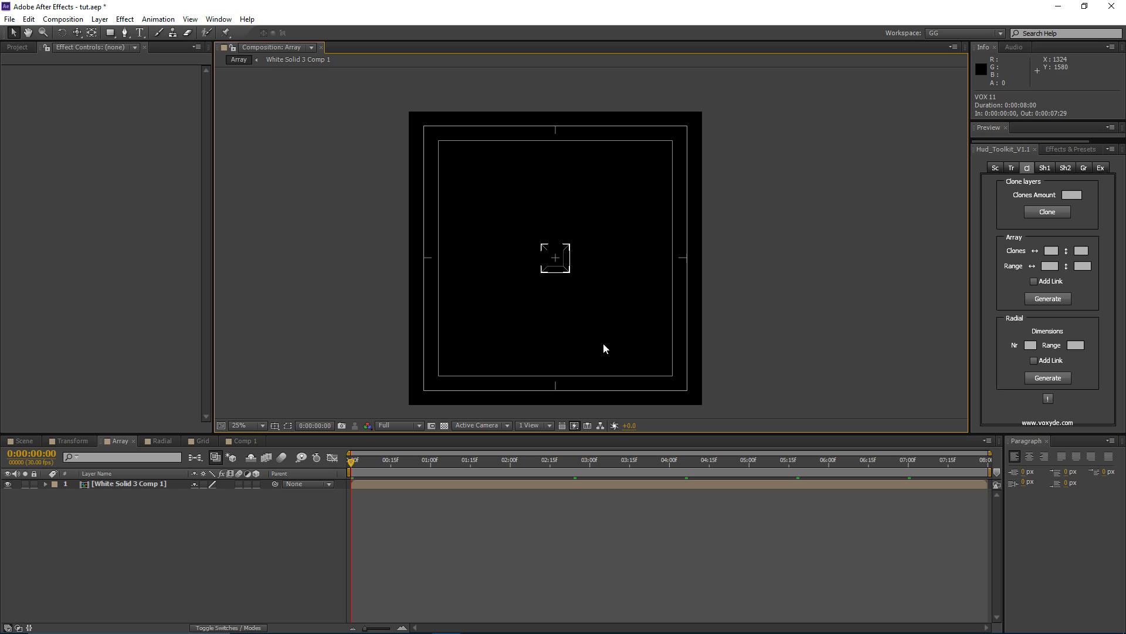
pyautogui.scroll(1, 603, 343)
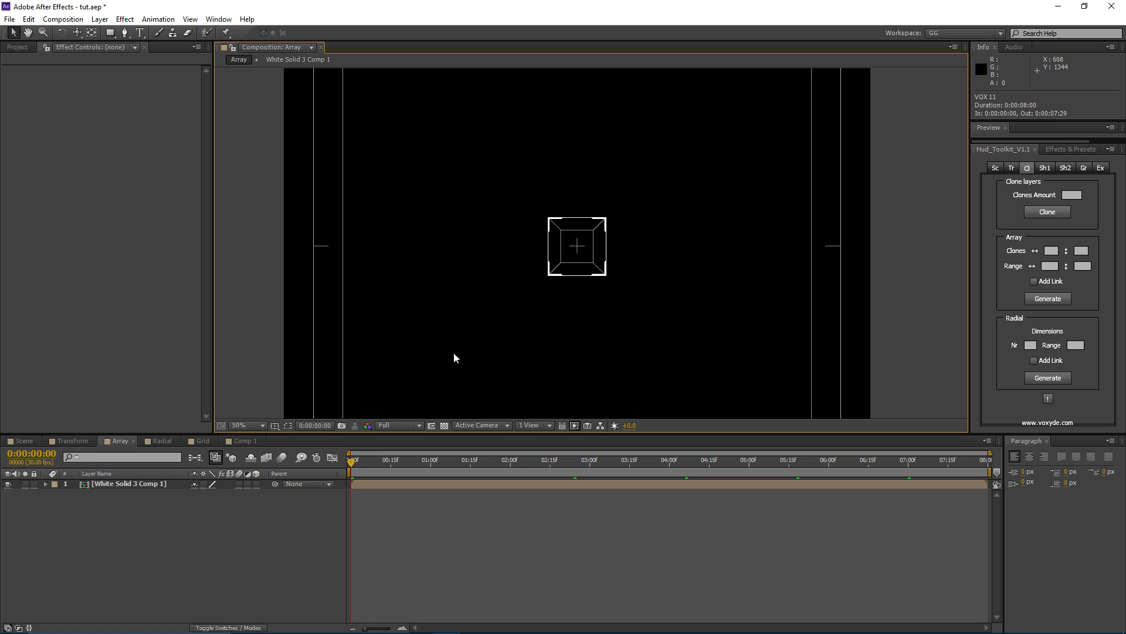
# - Select the White Solid 3 Comp 1 layer, scrub through its animation and return to the start of the composition
pyautogui.click(364, 484)
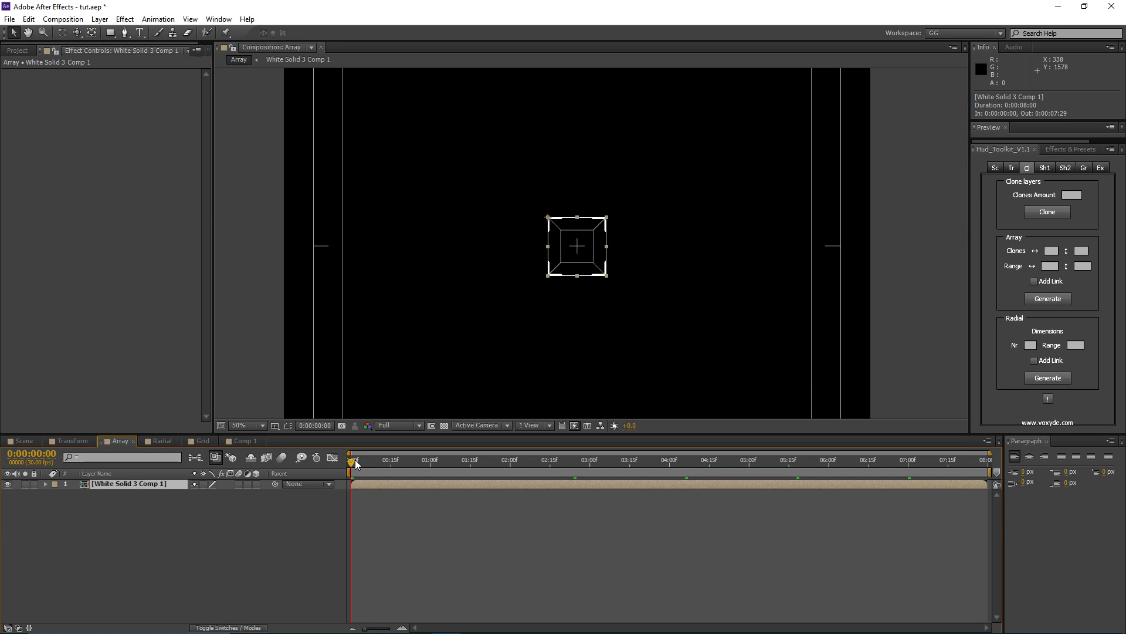
pyautogui.moveTo(355, 459); pyautogui.dragTo(700, 460)
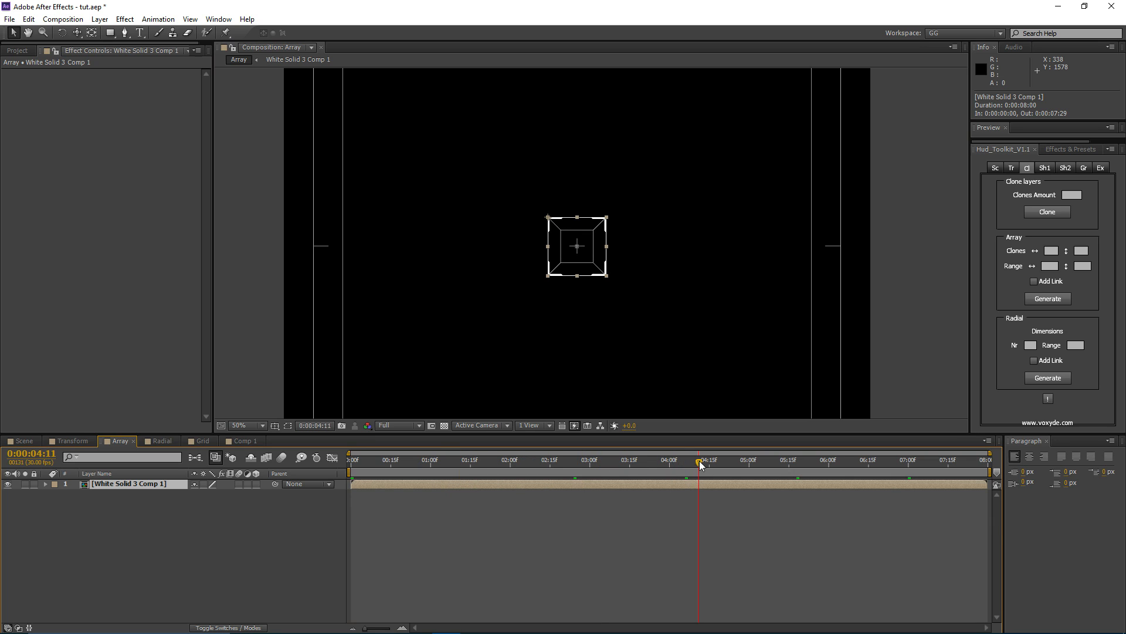
pyautogui.click(370, 458)
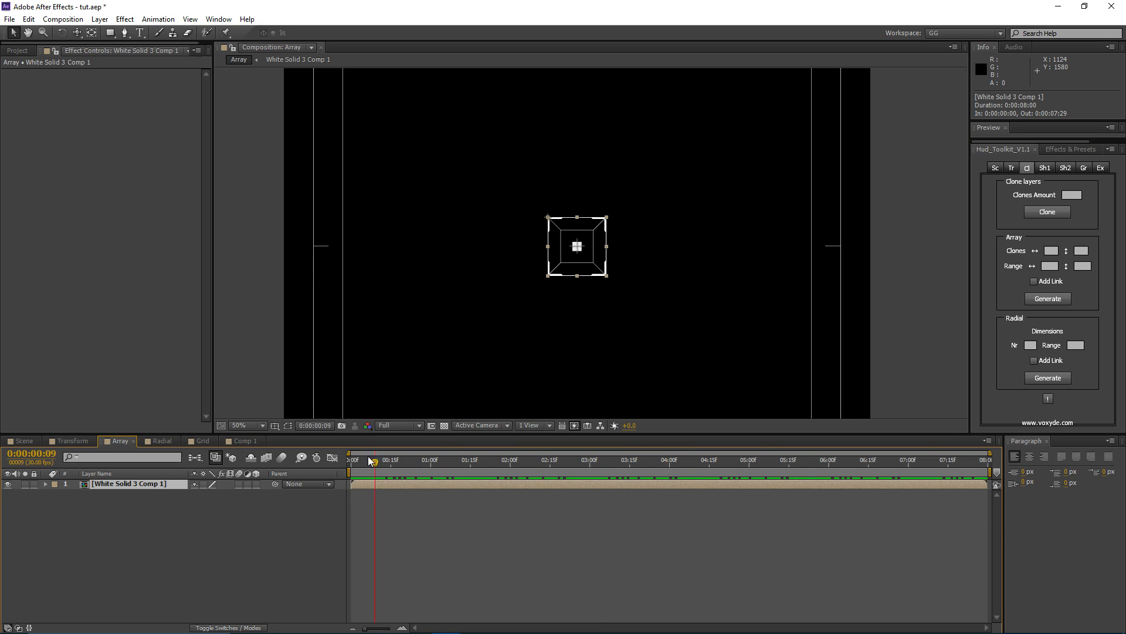
pyautogui.moveTo(369, 457); pyautogui.dragTo(347, 466)
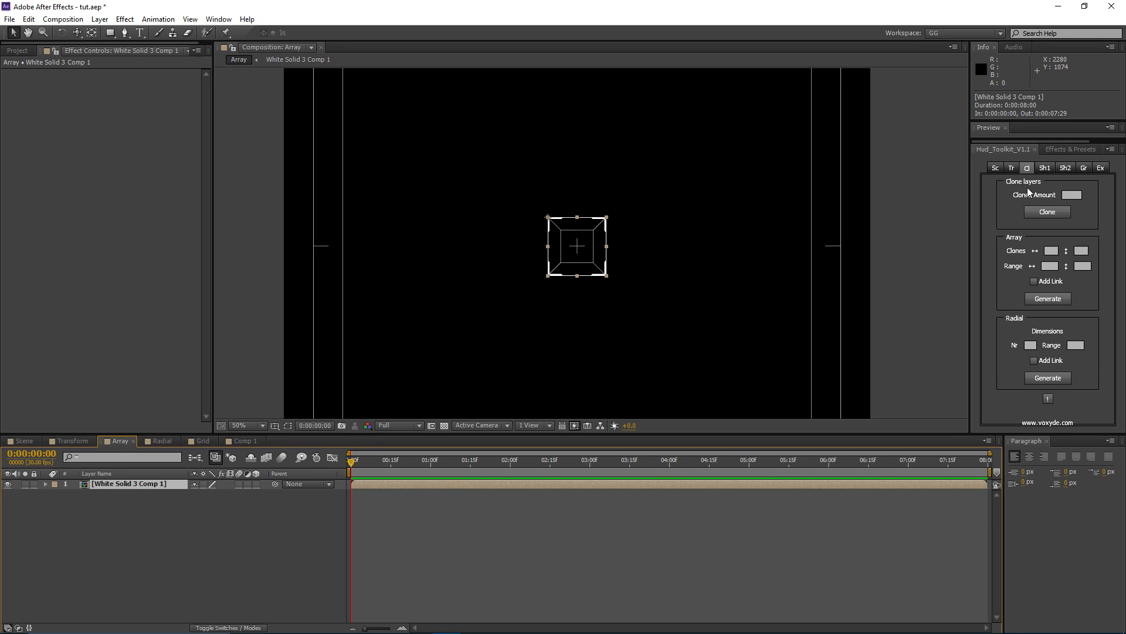
# - Try cloning the White Solid 3 Comp 1 layer with a clones amount of 15, and undo it
pyautogui.click(1072, 194)
pyautogui.write('15')
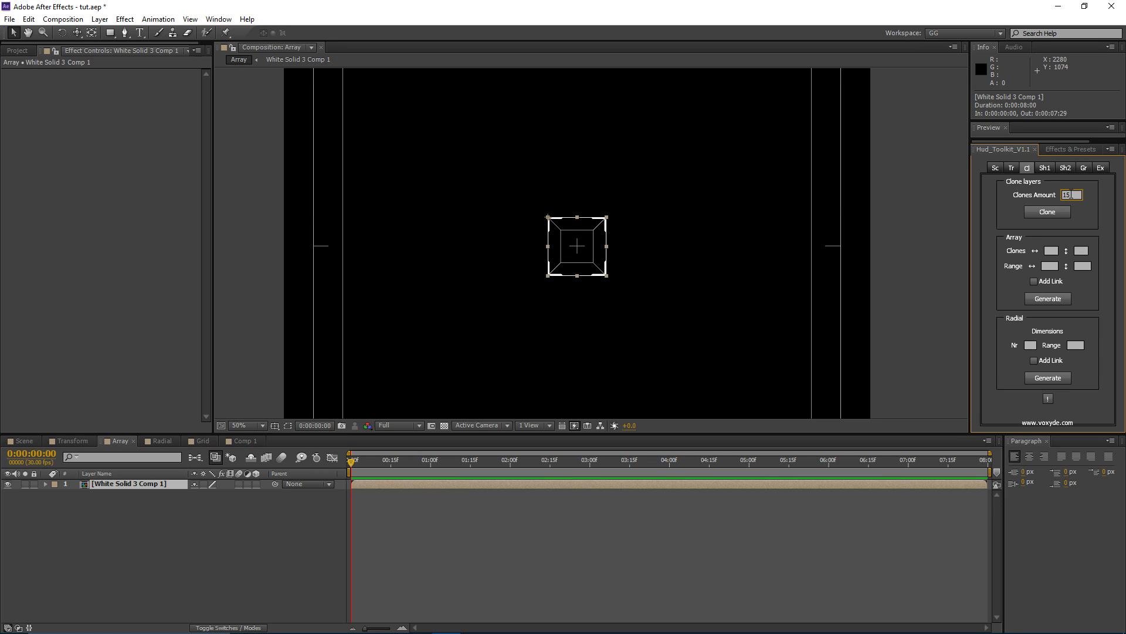
pyautogui.click(1059, 214)
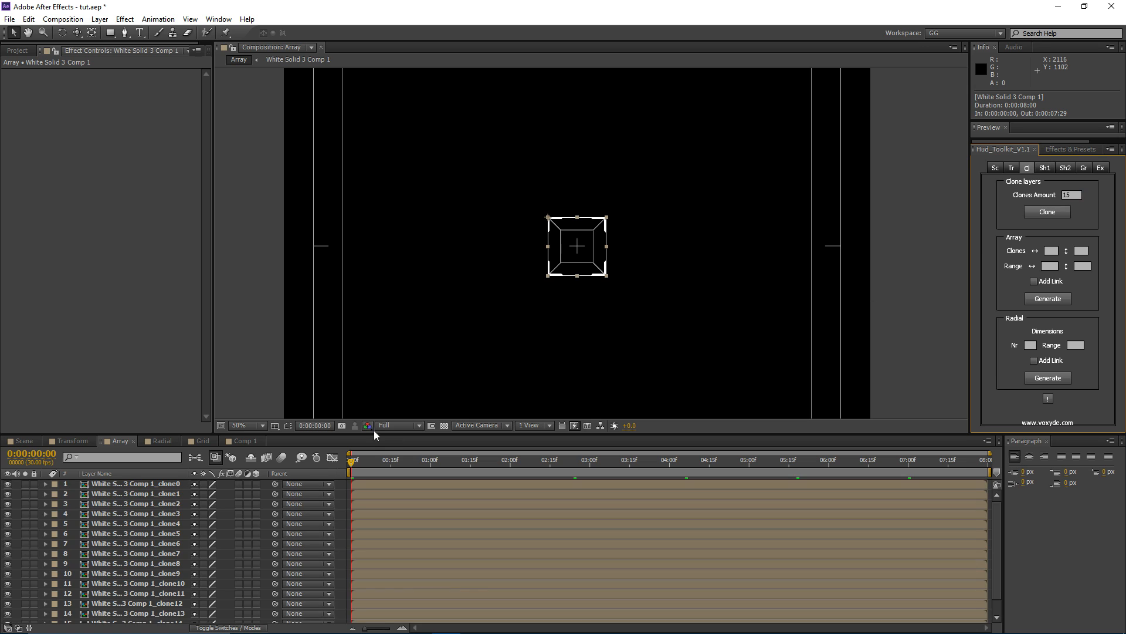
pyautogui.scroll(2, 133, 571)
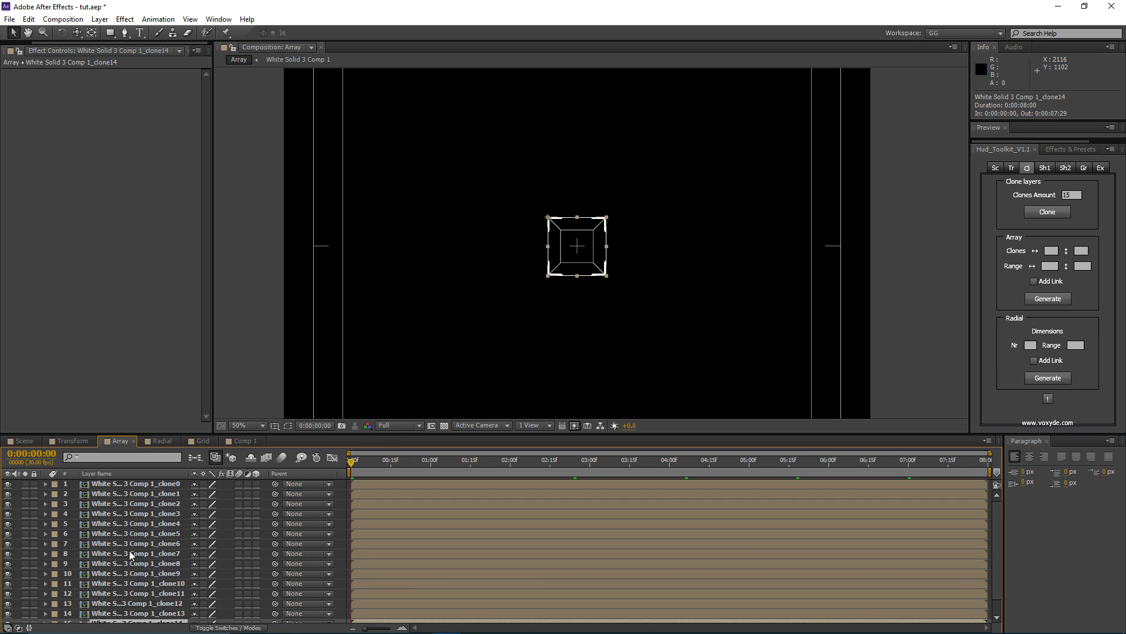
pyautogui.click(129, 553)
pyautogui.click(132, 505)
pyautogui.hotkey('ctrl', 'z')
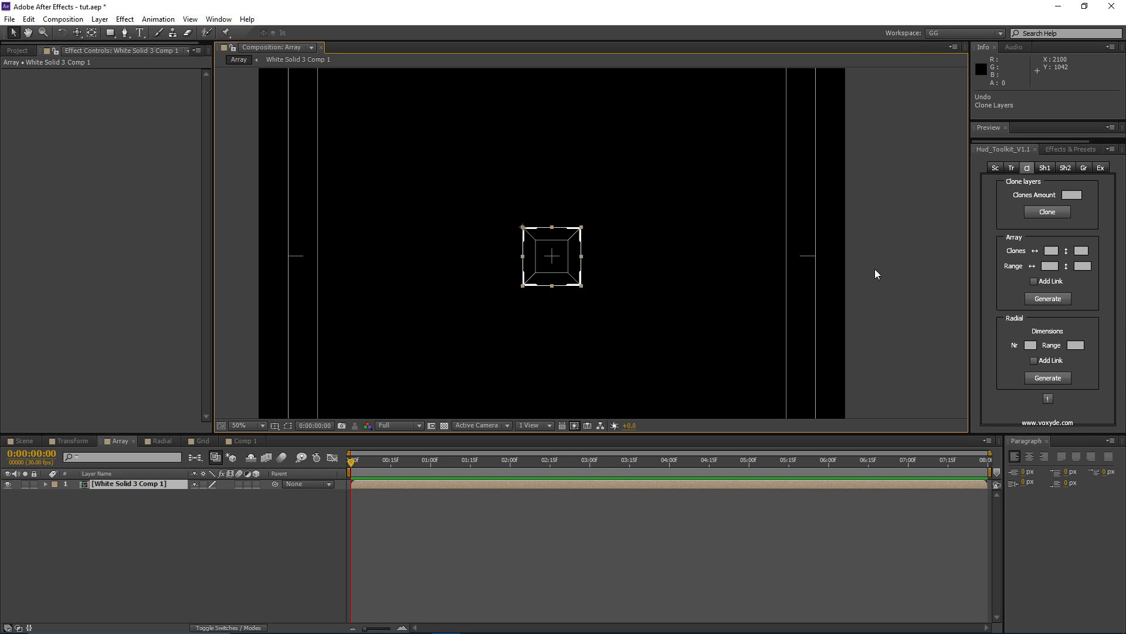
# - Generate an array of the White Solid 3 Comp 1 layer with 10 by 10 clones and a range of 200 in both directions
pyautogui.moveTo(649, 250); pyautogui.dragTo(634, 241)
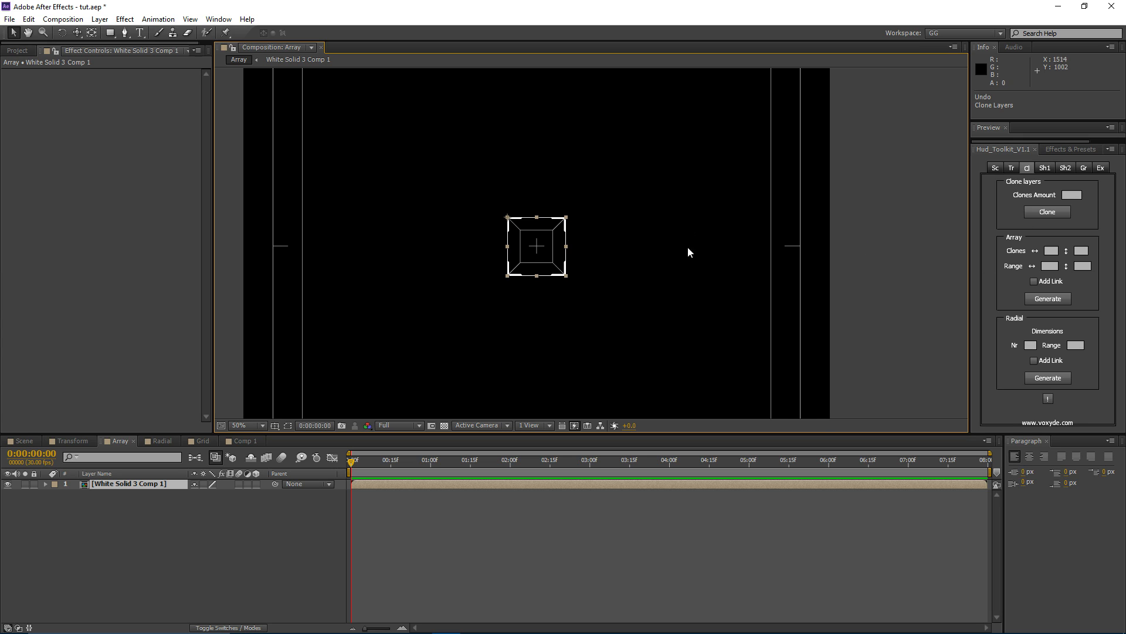
pyautogui.click(1058, 252)
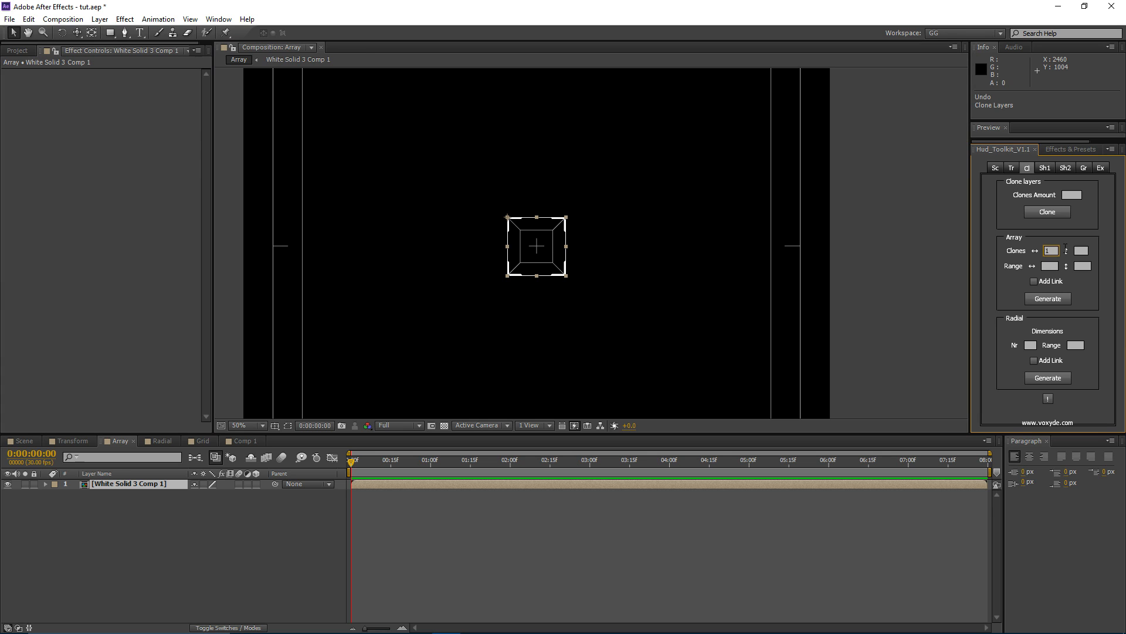
pyautogui.press('Tab')
pyautogui.write('10')
pyautogui.click(1047, 266)
pyautogui.write('200')
pyautogui.press('Tab')
pyautogui.write('200')
pyautogui.click(1039, 302)
pyautogui.scroll(-2, 601, 257)
pyautogui.moveTo(629, 268); pyautogui.dragTo(521, 199)
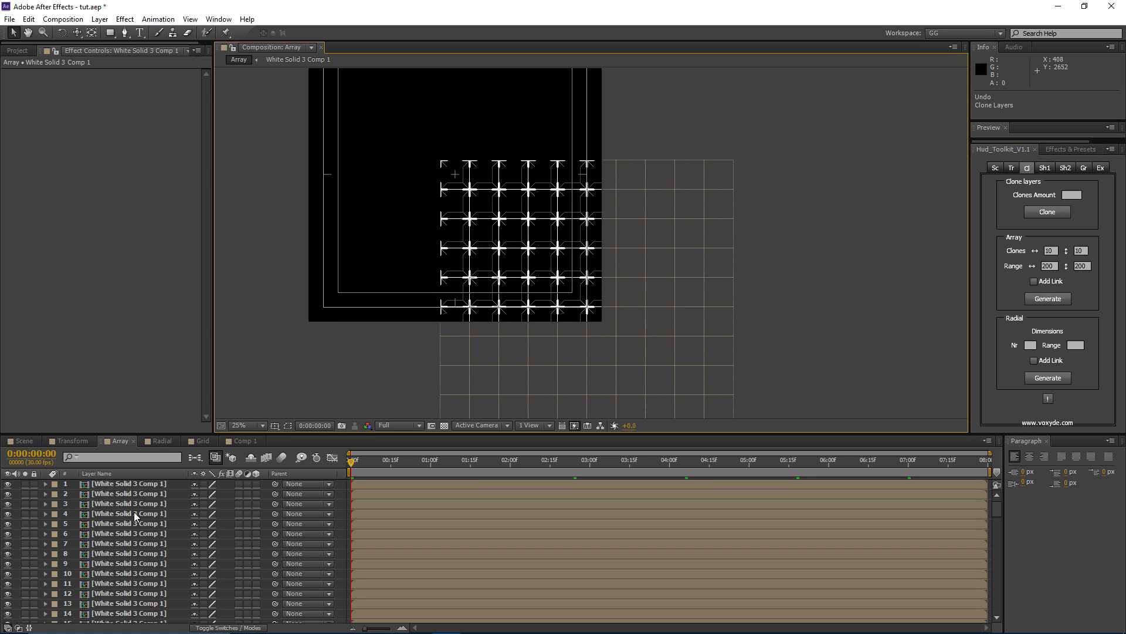
# - Move all array layers together by -892, -892 so the grid fills the composition, and scrub to 0:00:00:19
pyautogui.click(130, 493)
pyautogui.hotkey('ctrl', 'a')
pyautogui.moveTo(472, 237)
pyautogui.mouseDown()
pyautogui.moveTo(525, 289)
pyautogui.moveTo(380, 160)
pyautogui.mouseUp()
pyautogui.moveTo(447, 213); pyautogui.dragTo(581, 244)
pyautogui.scroll(2, 483, 252)
pyautogui.scroll(-2, 580, 243)
pyautogui.moveTo(577, 256); pyautogui.dragTo(501, 239)
pyautogui.moveTo(356, 464); pyautogui.dragTo(402, 472)
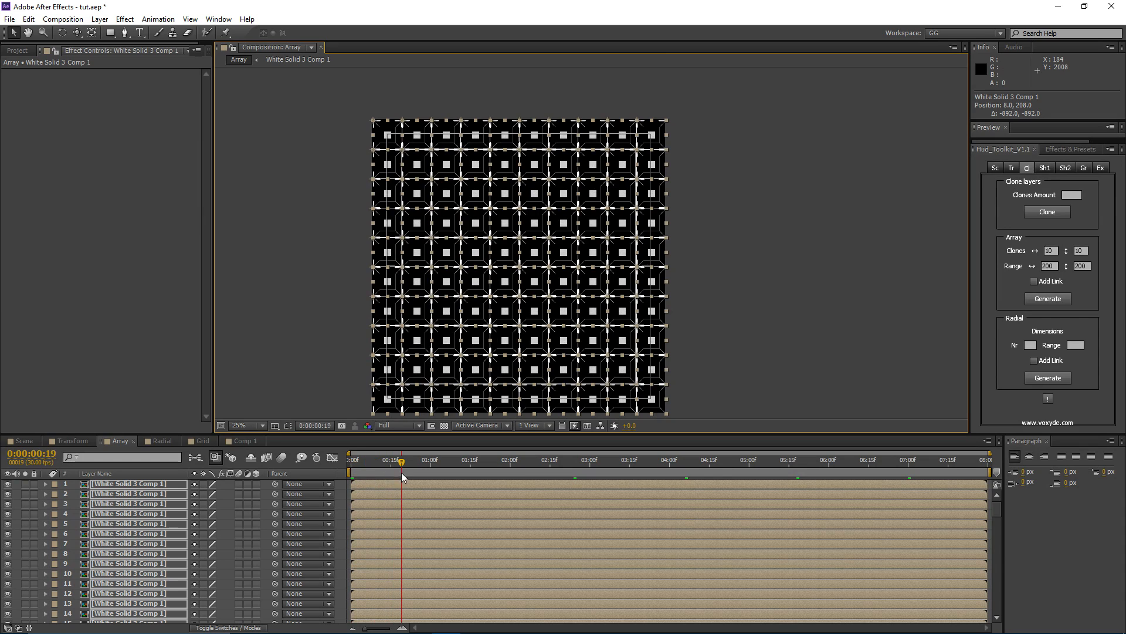
# - Randomize the timing of all array layers between -5 and 5 frames and scrub to 0:00:03:01
pyautogui.click(995, 168)
pyautogui.moveTo(500, 193); pyautogui.dragTo(517, 183)
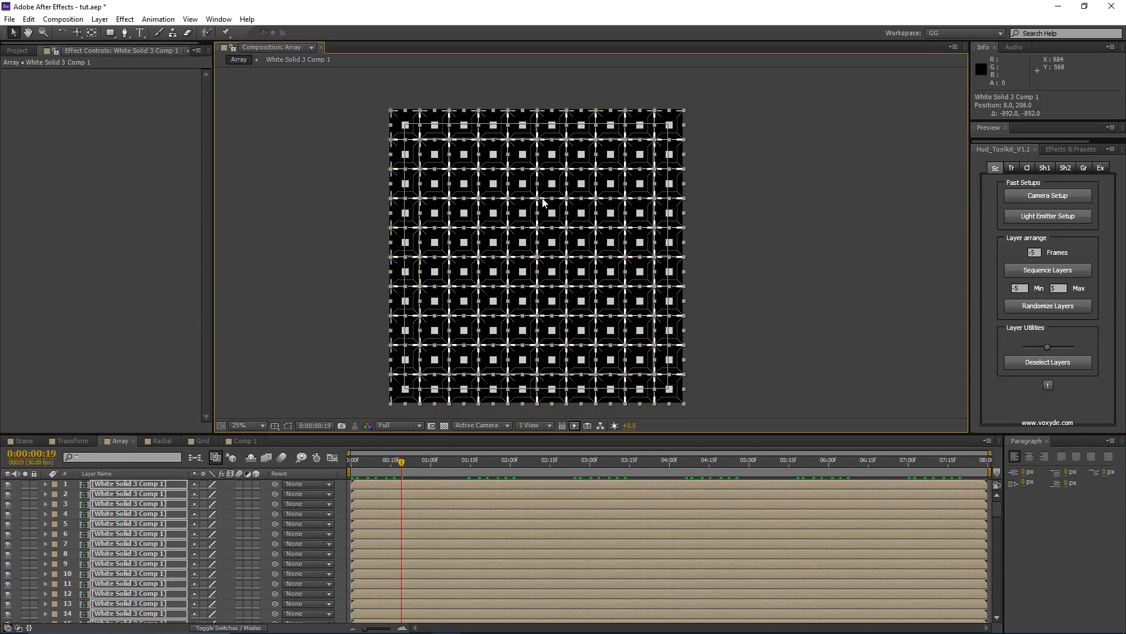
pyautogui.click(1040, 307)
pyautogui.moveTo(386, 469); pyautogui.dragTo(593, 474)
# - Randomize the array layers' timing between -15 and 15 frames and scrub back to 0:00:01:13 to inspect the squares
pyautogui.click(1015, 288)
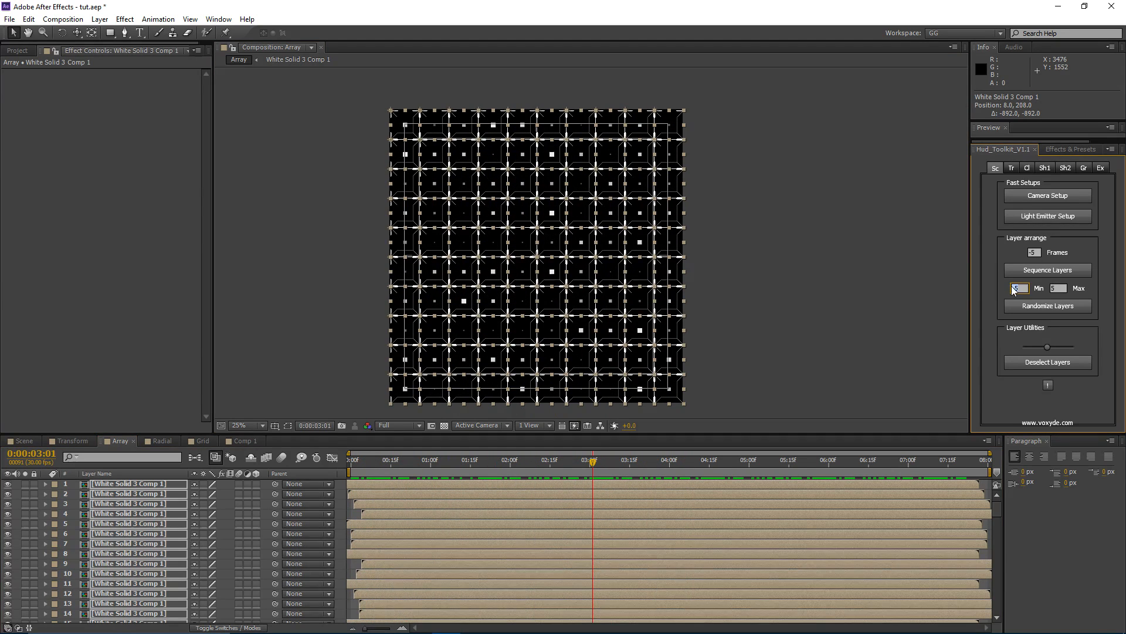
pyautogui.write('15')
pyautogui.press('Tab')
pyautogui.click(1014, 306)
pyautogui.moveTo(589, 470); pyautogui.dragTo(466, 485)
pyautogui.click(502, 413)
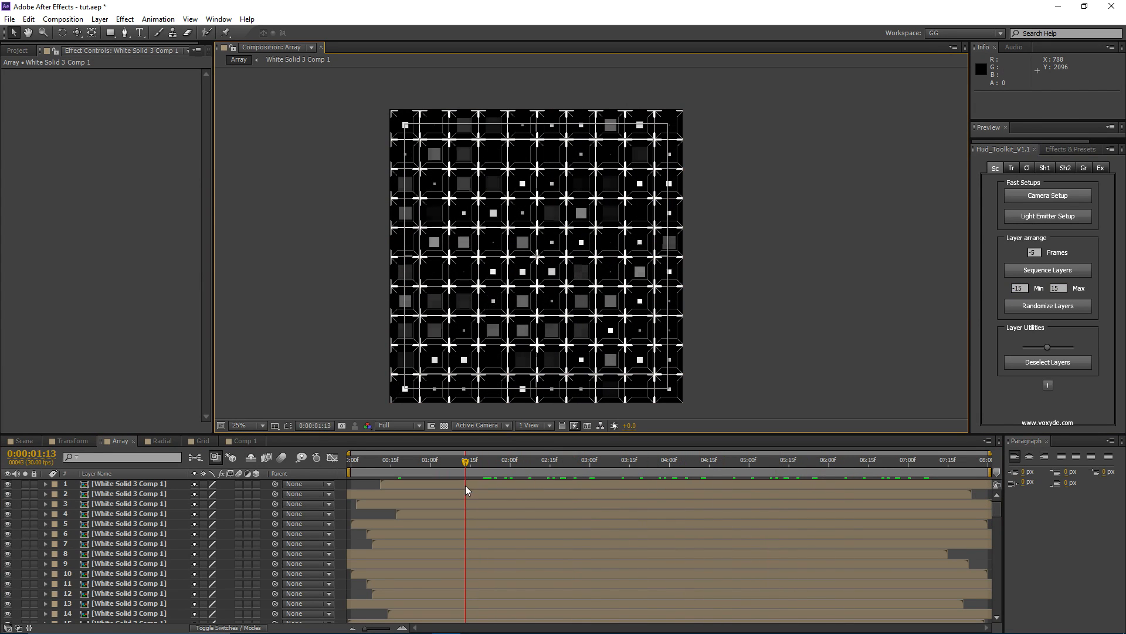
pyautogui.click(477, 493)
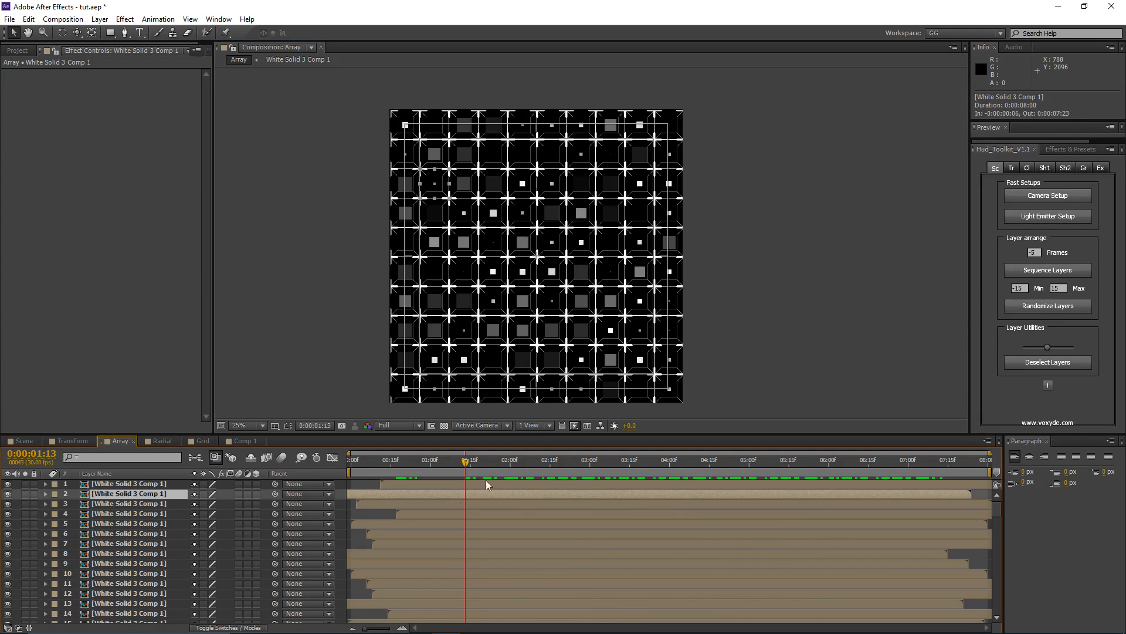
# - Delete every White Solid 3 Comp 1 layer except the topmost one
pyautogui.click(123, 485)
pyautogui.click(132, 494)
pyautogui.hotkey('ctrl', 'a')
pyautogui.keyDown('ctrl'); pyautogui.click(132, 483); pyautogui.keyUp('ctrl')
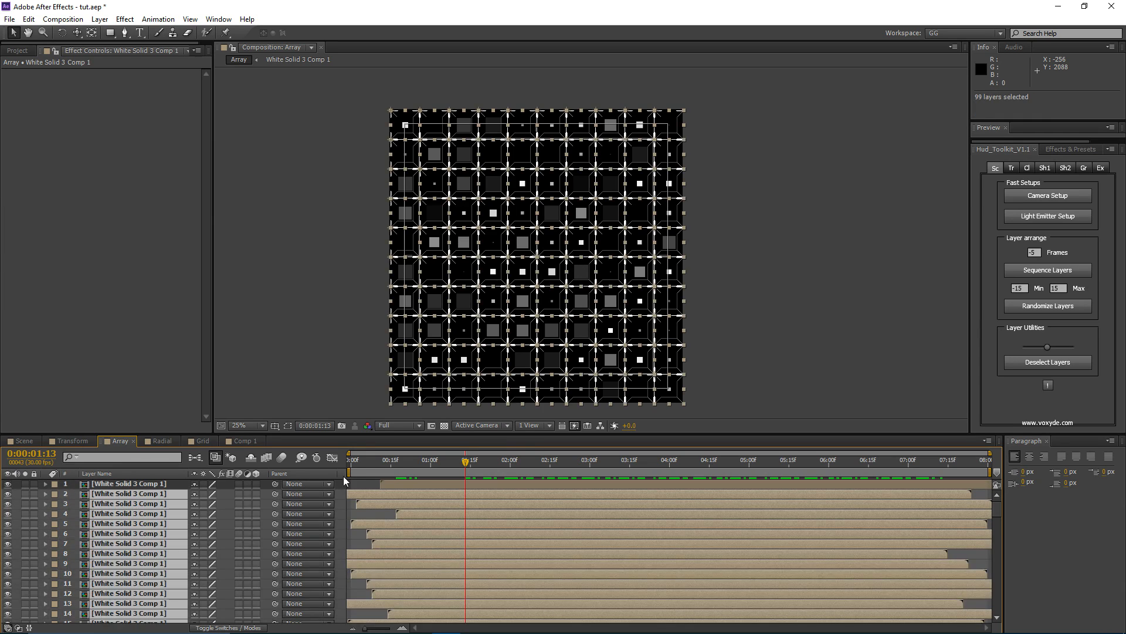
pyautogui.press('Delete')
# - Shift the remaining layer 13 frames earlier and, with the clone tools shown, move it to position 648, 896
pyautogui.click(427, 481)
pyautogui.click(1030, 169)
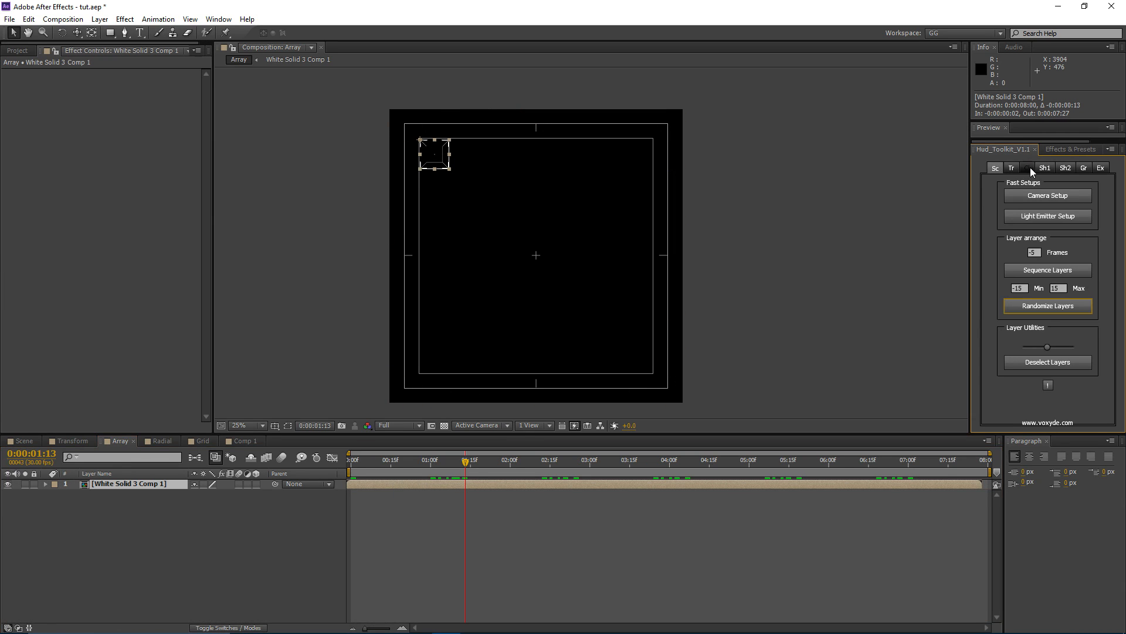
pyautogui.click(1027, 168)
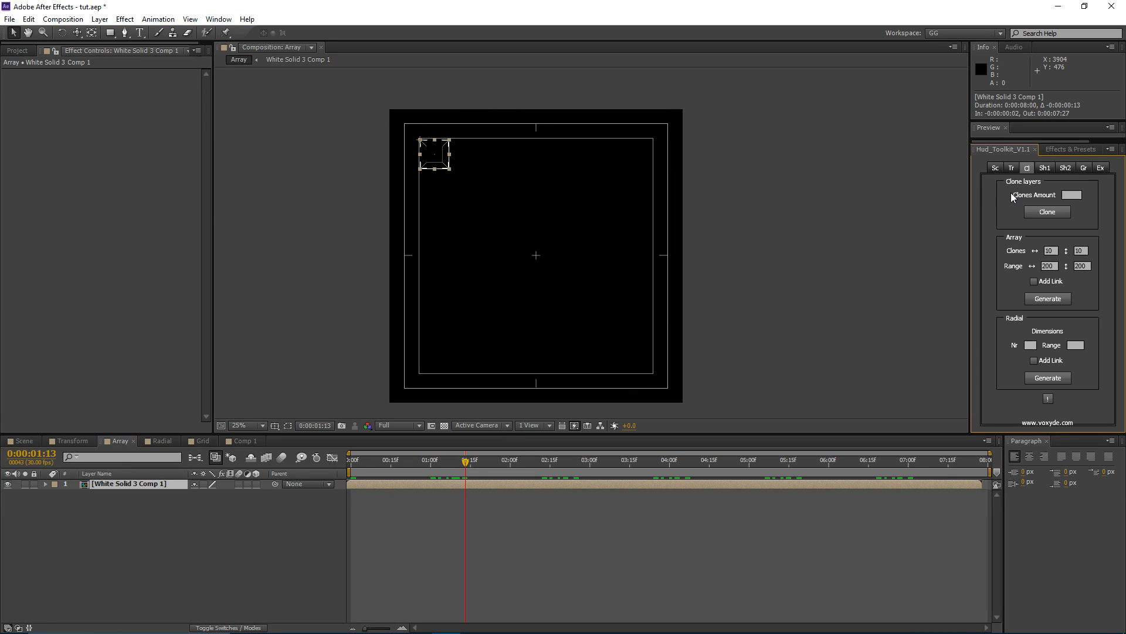
pyautogui.moveTo(433, 159); pyautogui.dragTo(498, 259)
# - Generate an array from the White Solid 3 Comp 1 layer with 10 horizontal clones and 1 vertical clone
pyautogui.click(1051, 250)
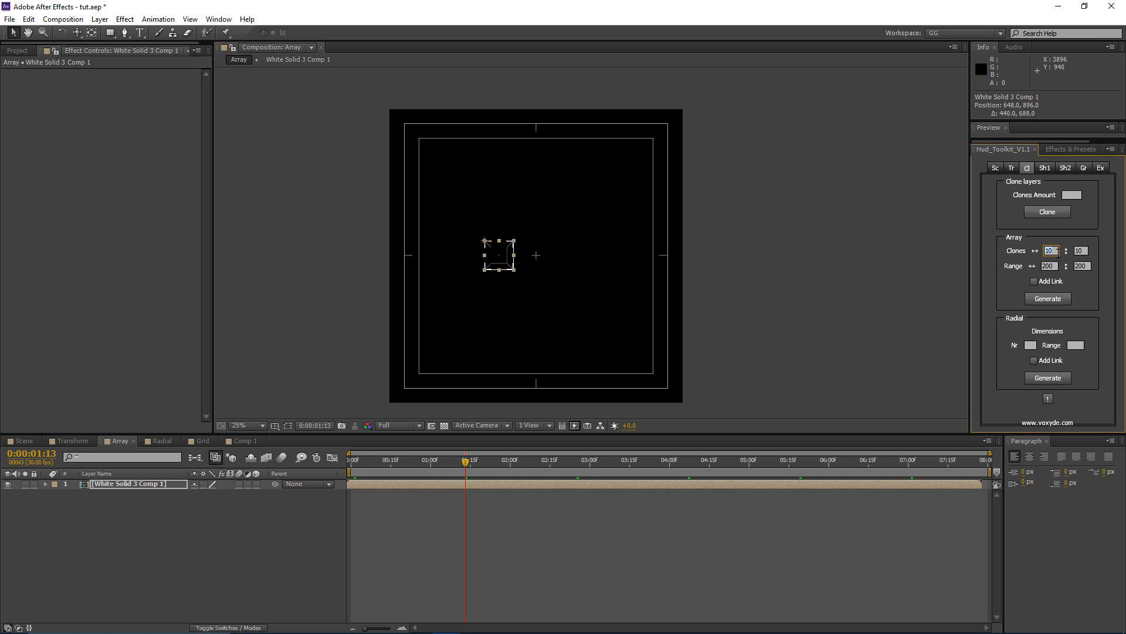
pyautogui.click(644, 258)
pyautogui.moveTo(1083, 250); pyautogui.dragTo(968, 294)
pyautogui.press('BackSpace')
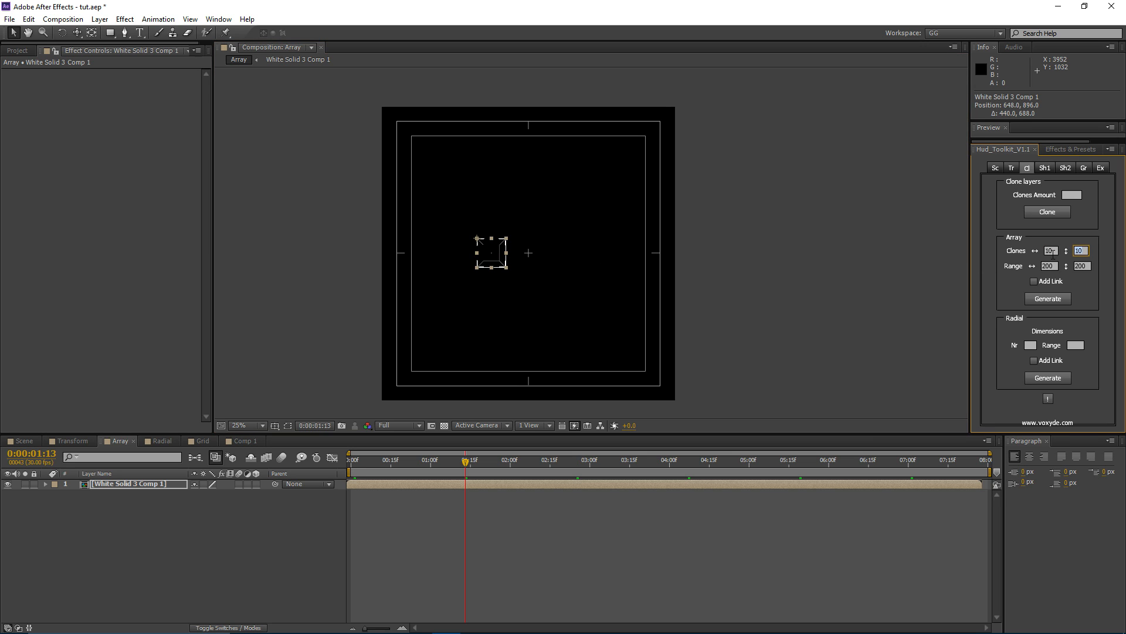
pyautogui.write('1')
pyautogui.click(550, 485)
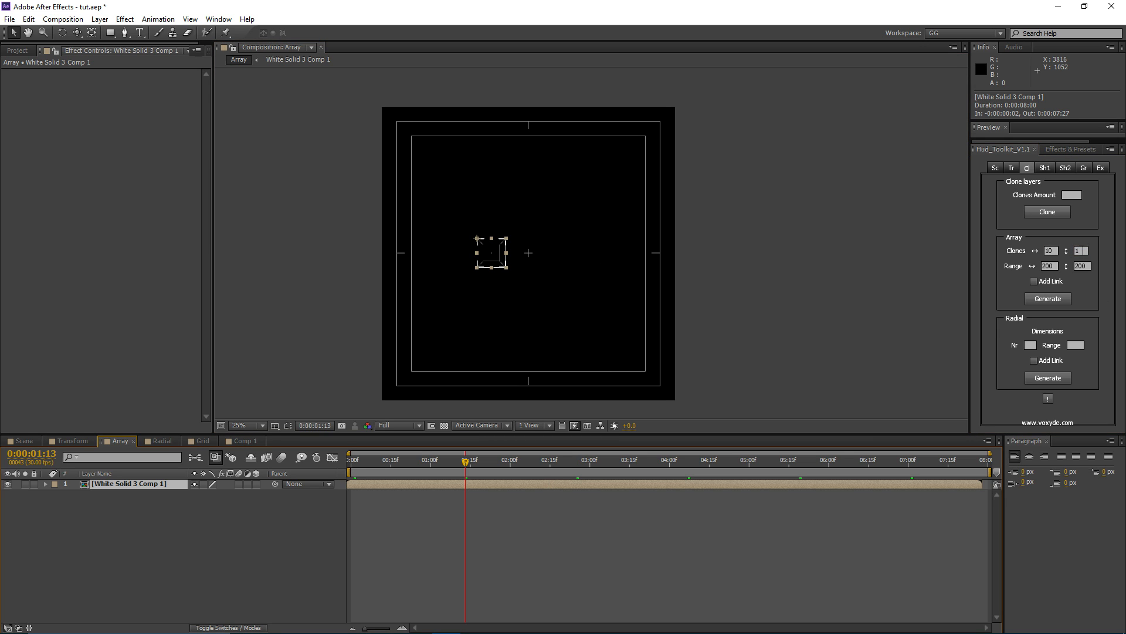
pyautogui.click(566, 258)
pyautogui.click(1050, 298)
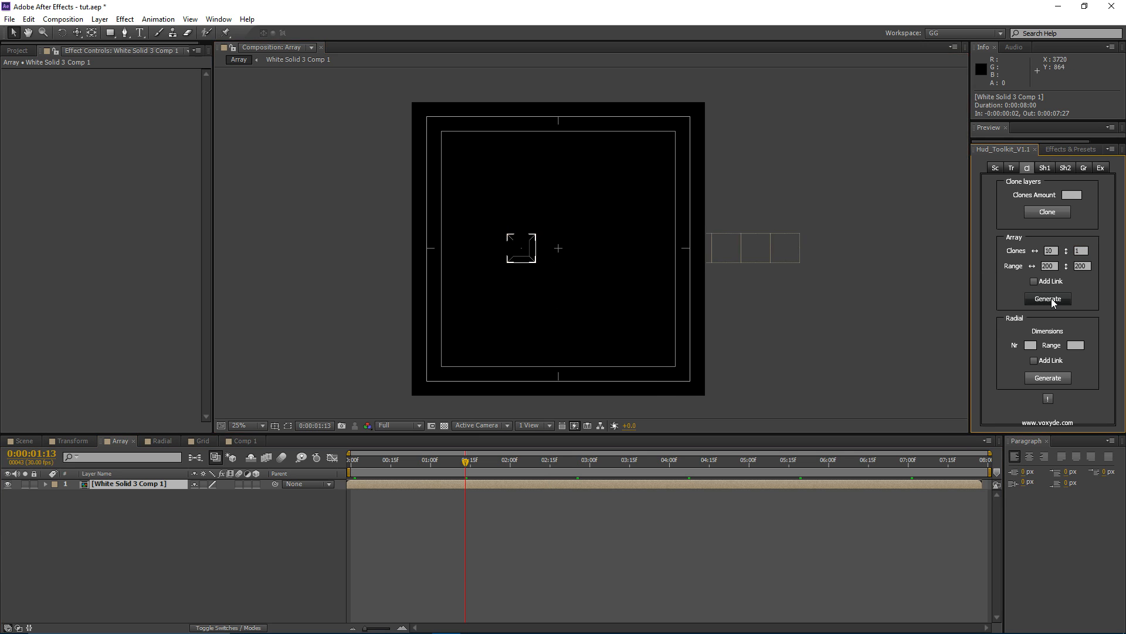
# - Examine the squares of the horizontal row one by one by selecting their layers
pyautogui.click(520, 258)
pyautogui.click(550, 255)
pyautogui.click(580, 255)
pyautogui.click(609, 255)
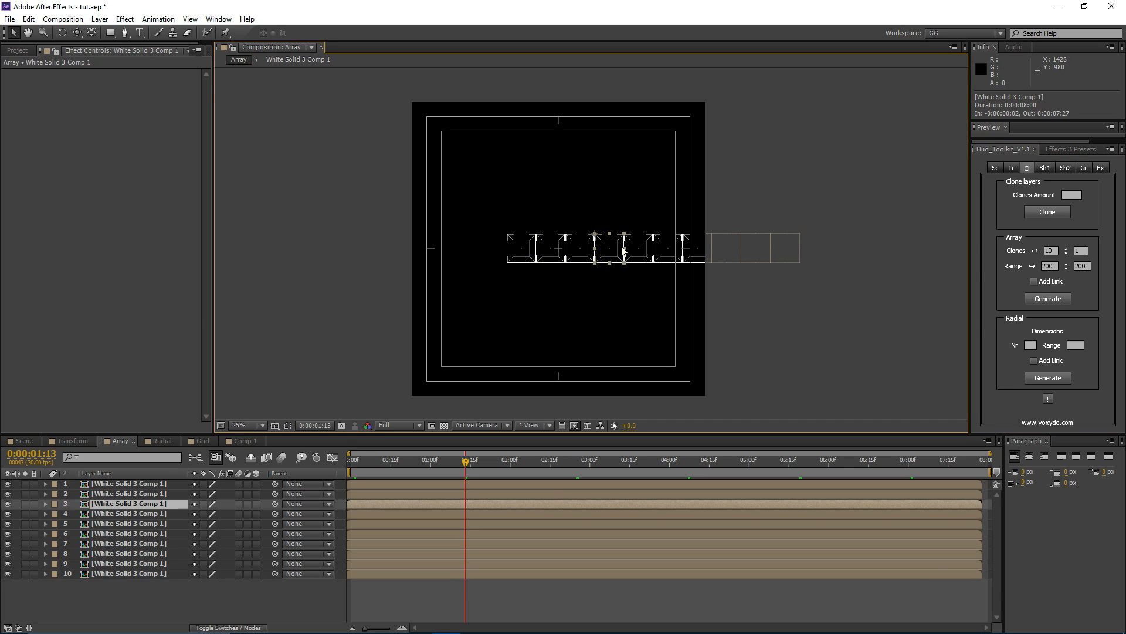
pyautogui.click(639, 255)
pyautogui.click(669, 254)
pyautogui.click(697, 249)
pyautogui.click(728, 249)
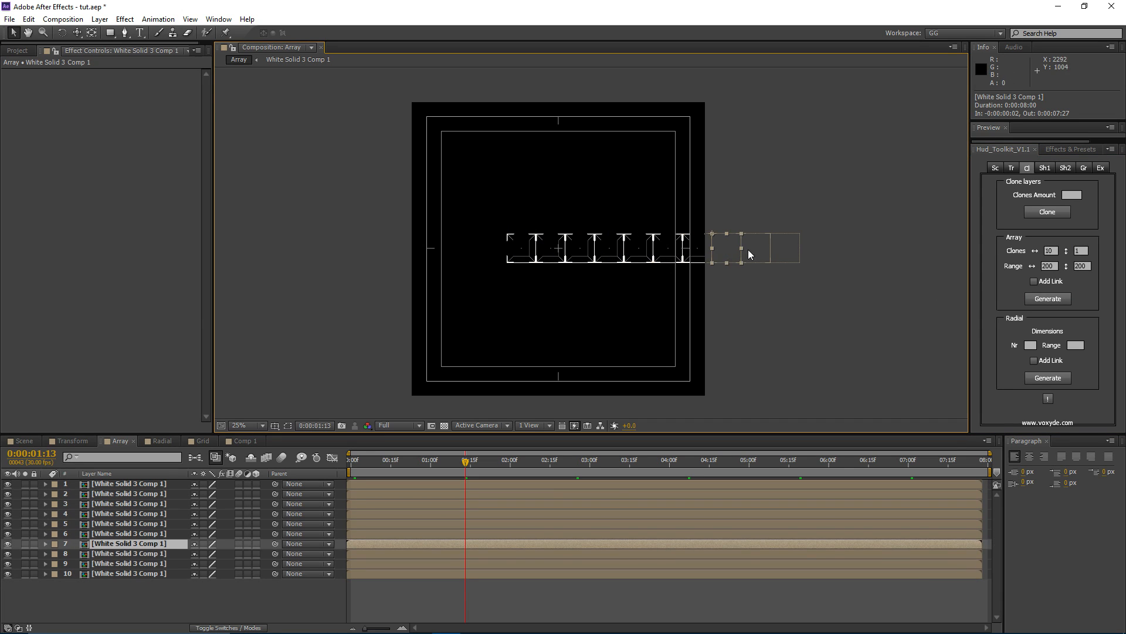
pyautogui.click(757, 246)
pyautogui.click(783, 246)
pyautogui.click(136, 542)
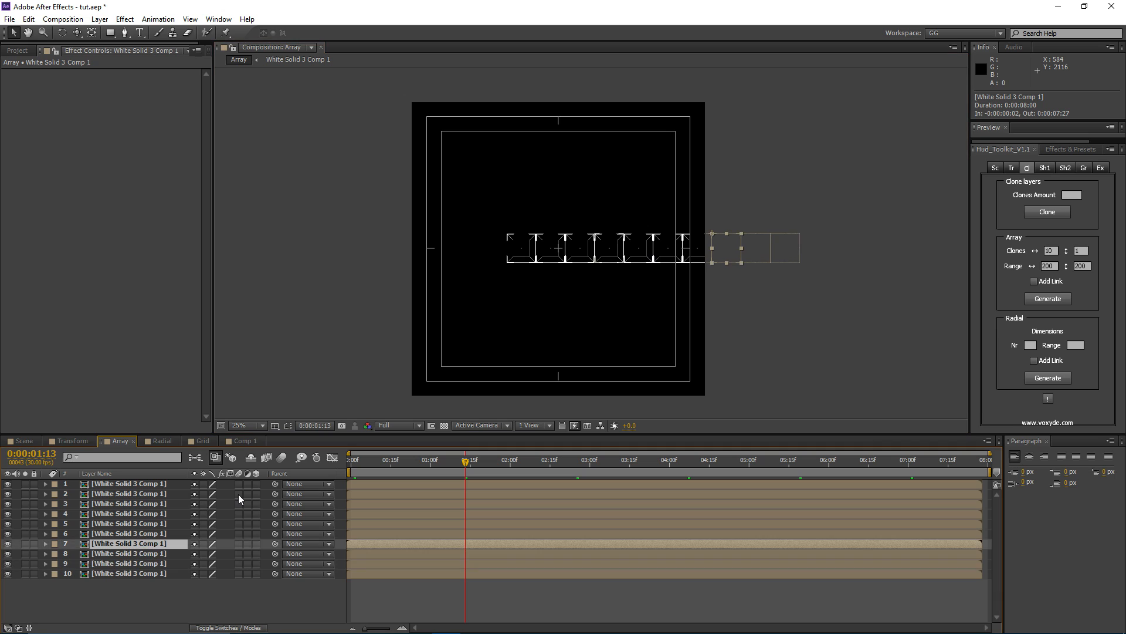
# - Undo the horizontal array and generate one with 1 horizontal clone and 10 vertical clones instead
pyautogui.hotkey('ctrl', 'z')
pyautogui.click(1055, 251)
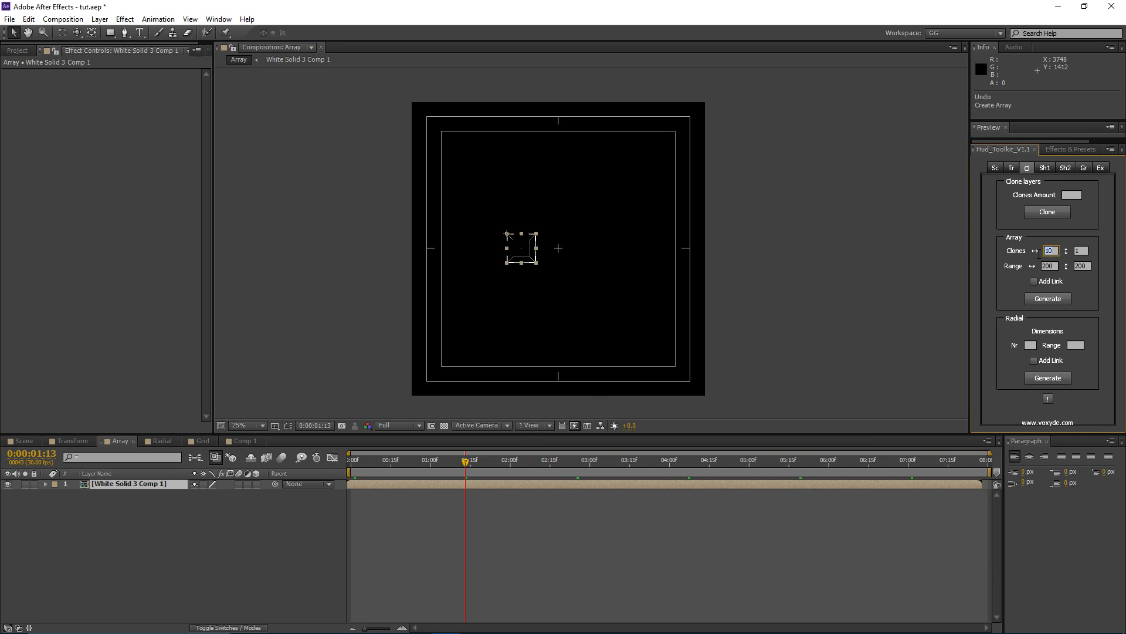
pyautogui.press('BackSpace')
pyautogui.click(1088, 251)
pyautogui.click(1048, 299)
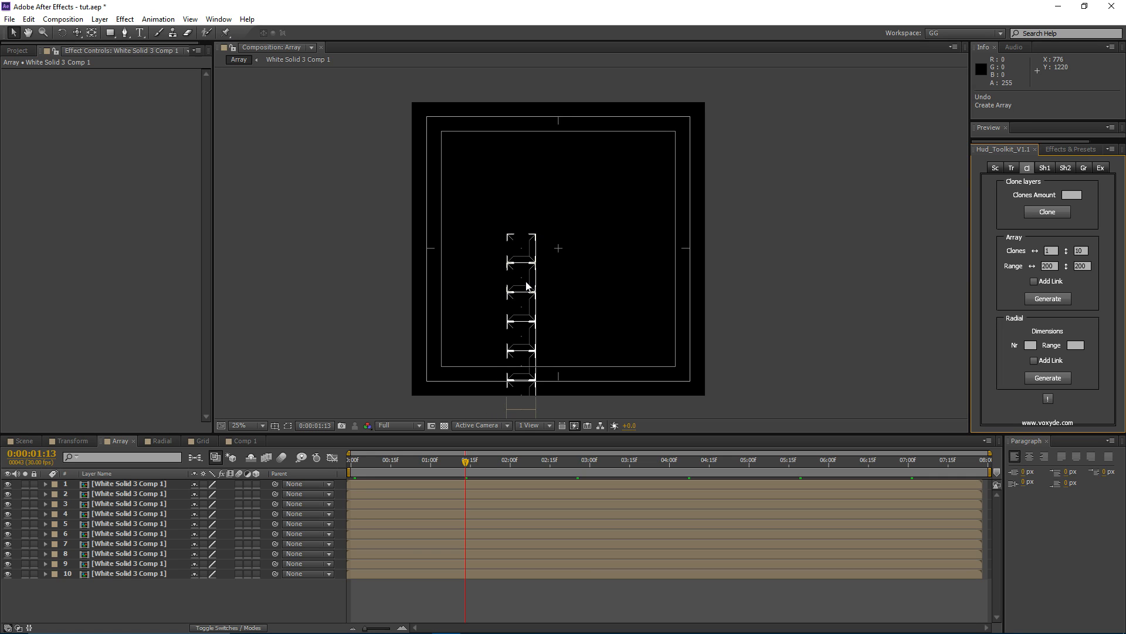
# - Delete every layer of the vertical array except the bottommost one in the layer stack
pyautogui.moveTo(526, 282); pyautogui.dragTo(518, 248)
pyautogui.click(356, 484)
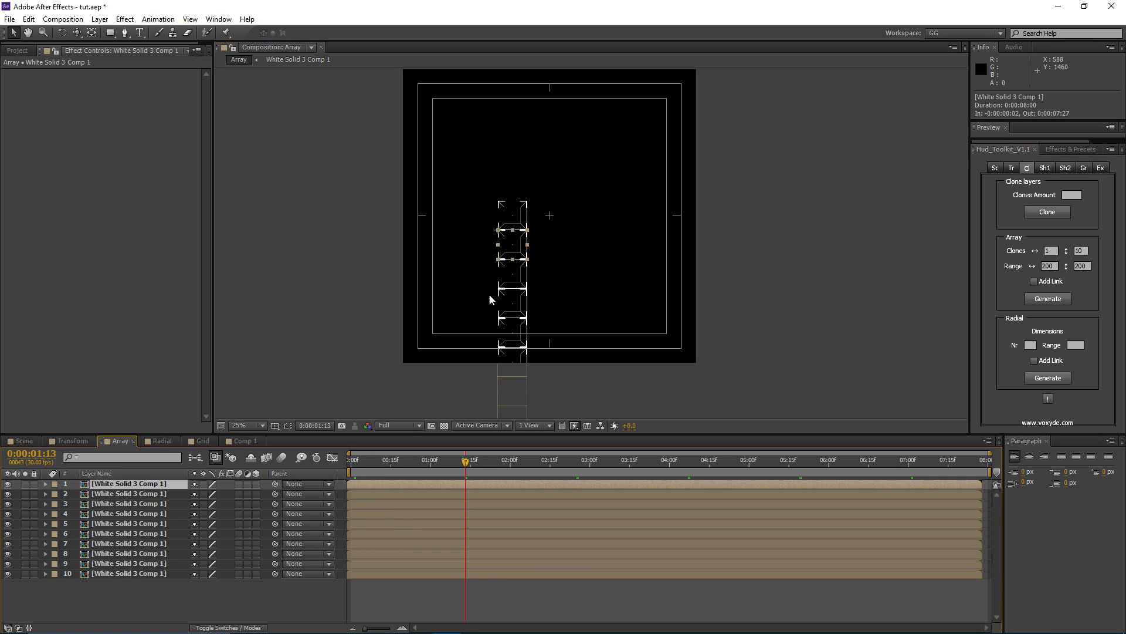
pyautogui.hotkey('ctrl', 'a')
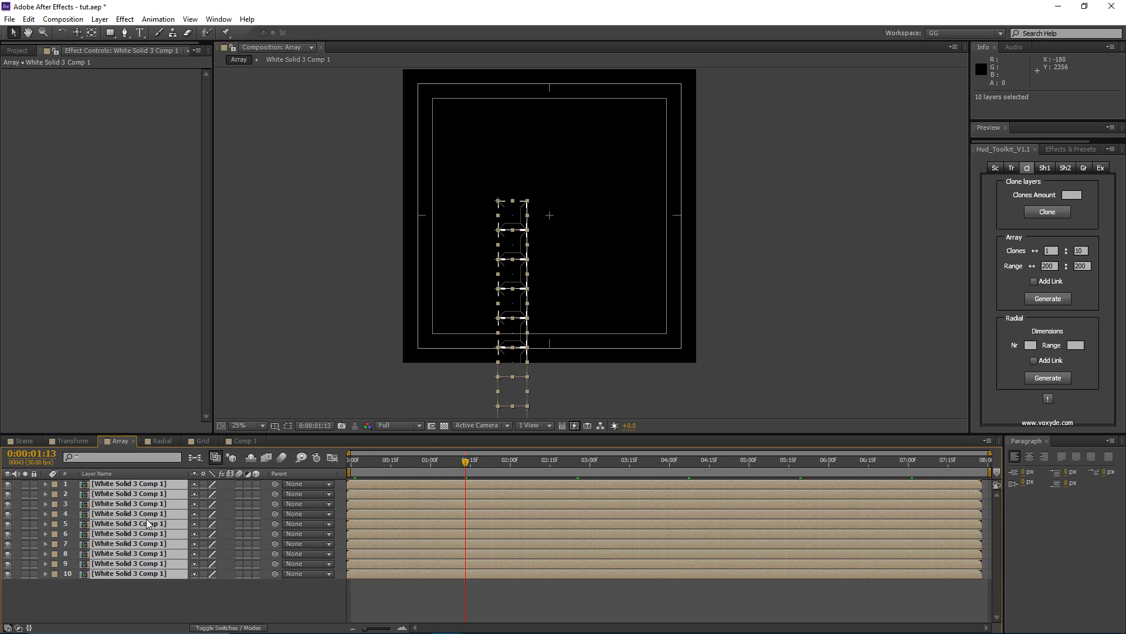
pyautogui.keyDown('ctrl'); pyautogui.click(124, 572); pyautogui.keyUp('ctrl')
pyautogui.press('Delete')
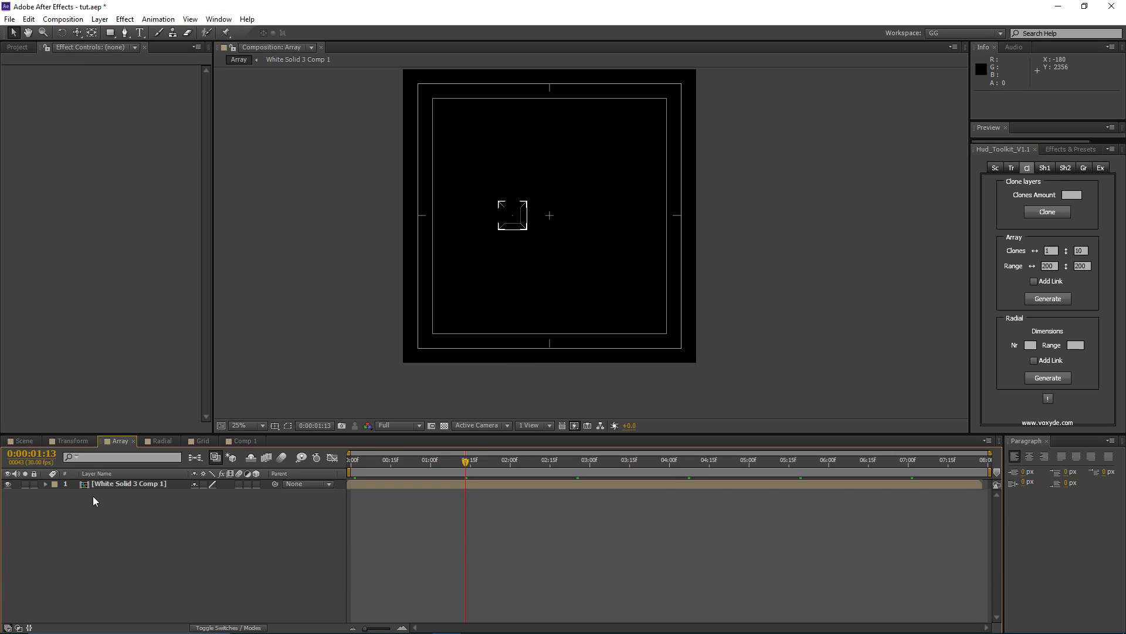
# - Move the remaining square to position 852, 904 and generate a 10 by 10 array with Add Link enabled
pyautogui.click(104, 486)
pyautogui.moveTo(508, 231); pyautogui.dragTo(561, 217)
pyautogui.click(1050, 280)
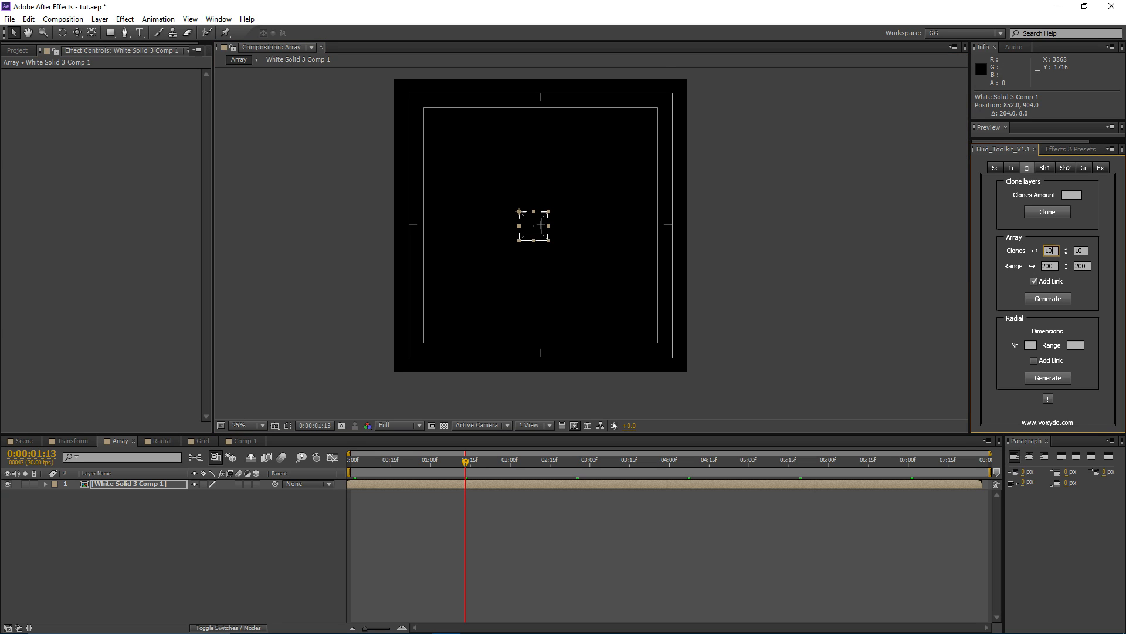
pyautogui.click(1048, 299)
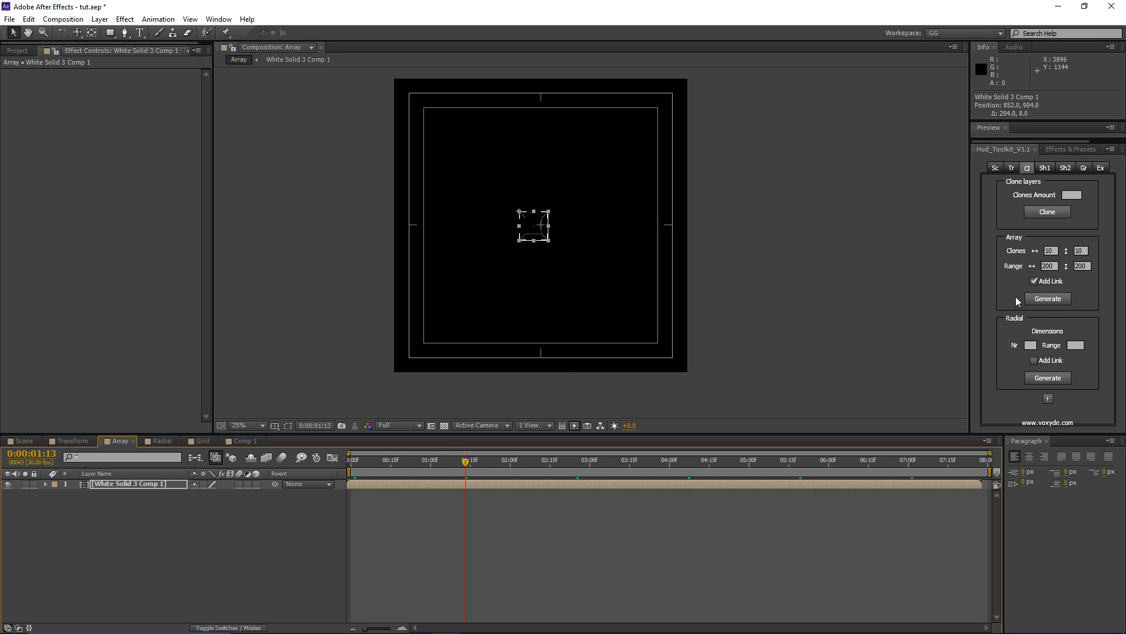
pyautogui.click(1042, 298)
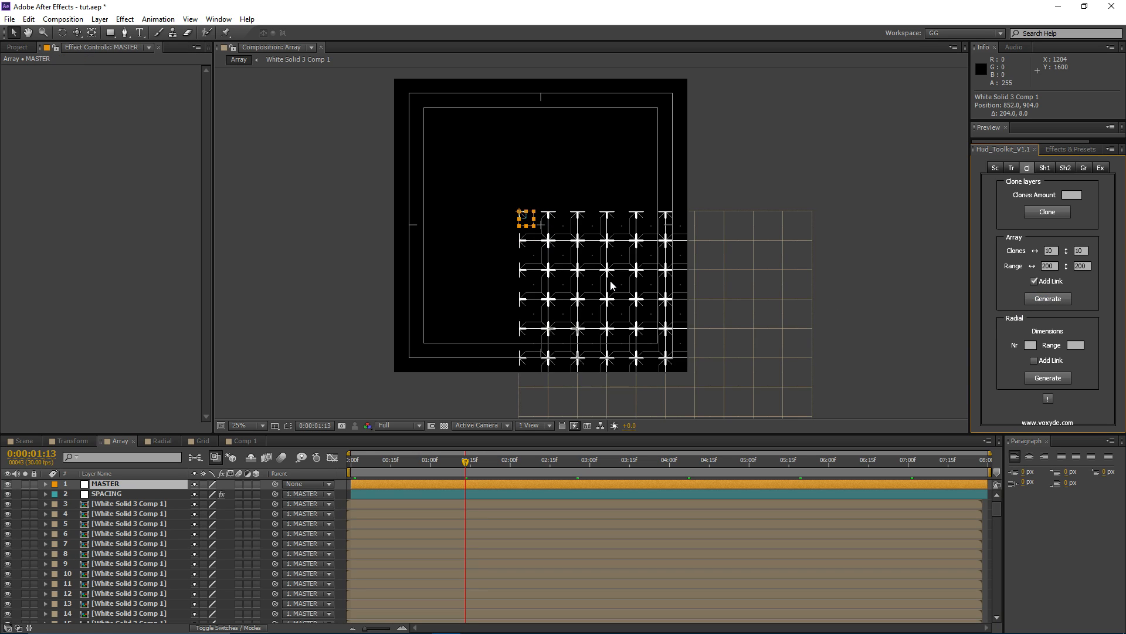
# - Move the whole linked array to position 560, 536 using its MASTER null
pyautogui.moveTo(611, 281); pyautogui.dragTo(571, 273)
pyautogui.moveTo(450, 251)
pyautogui.mouseDown()
pyautogui.moveTo(468, 263)
pyautogui.moveTo(438, 293)
pyautogui.mouseUp()
pyautogui.click(104, 494)
pyautogui.click(106, 484)
pyautogui.scroll(1, 506, 246)
pyautogui.scroll(-1, 447, 302)
pyautogui.scroll(1, 480, 318)
pyautogui.moveTo(439, 253); pyautogui.dragTo(329, 128)
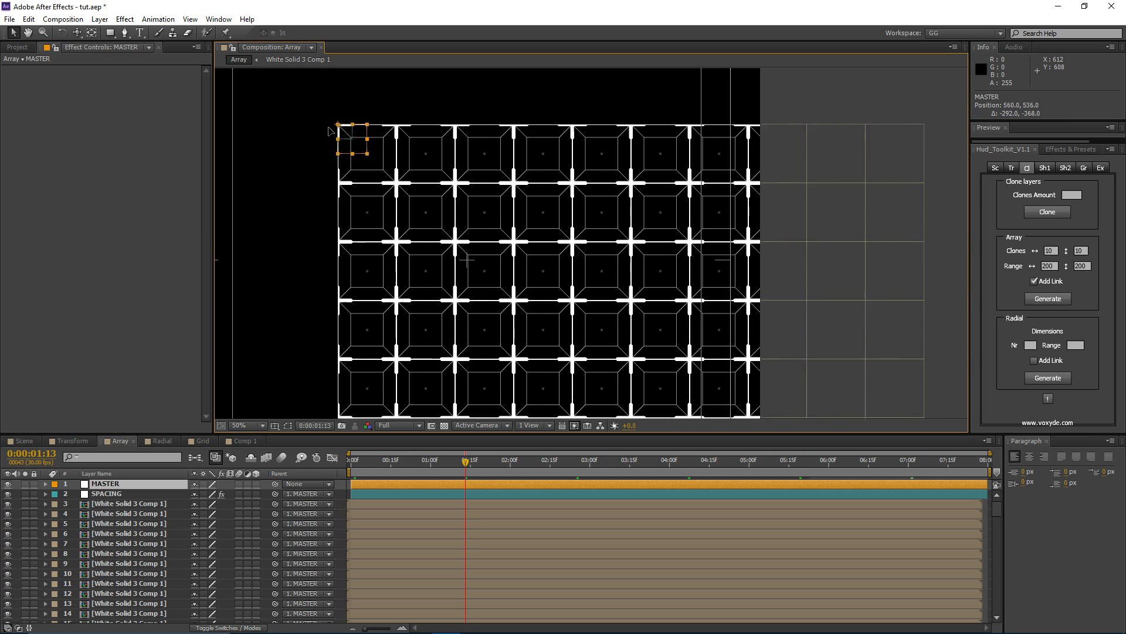
pyautogui.scroll(-1, 329, 131)
pyautogui.moveTo(493, 208)
pyautogui.mouseDown()
pyautogui.moveTo(439, 180)
pyautogui.moveTo(453, 177)
pyautogui.mouseUp()
# - Try scaling the MASTER null to 107% and undo the scale change
pyautogui.press('s')
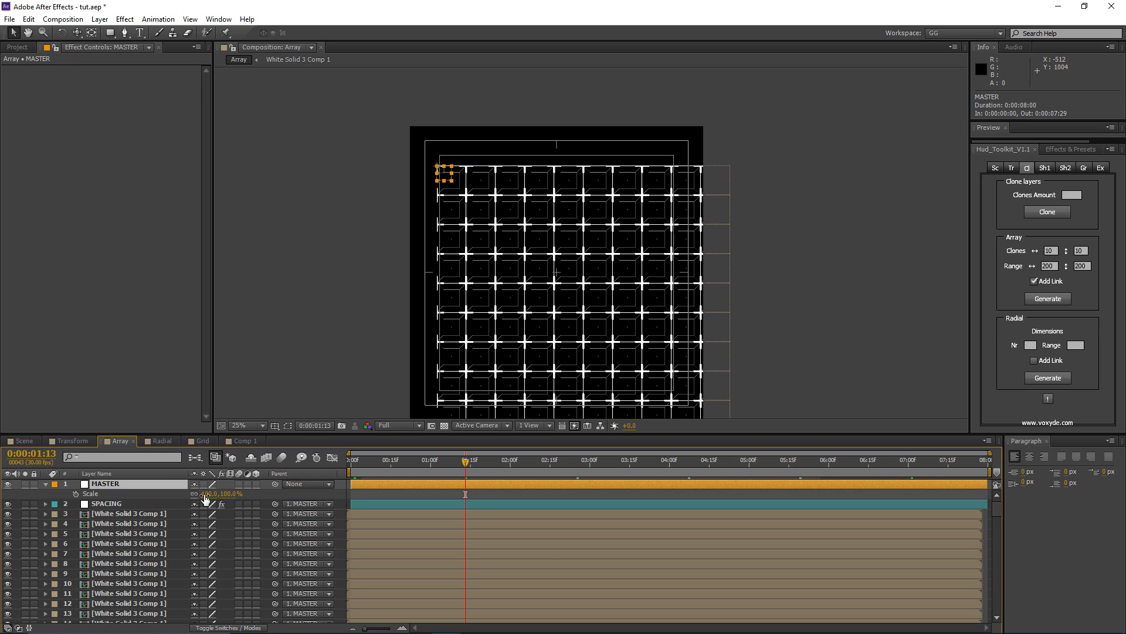
pyautogui.moveTo(208, 493)
pyautogui.mouseDown()
pyautogui.moveTo(167, 503)
pyautogui.moveTo(208, 497)
pyautogui.mouseUp()
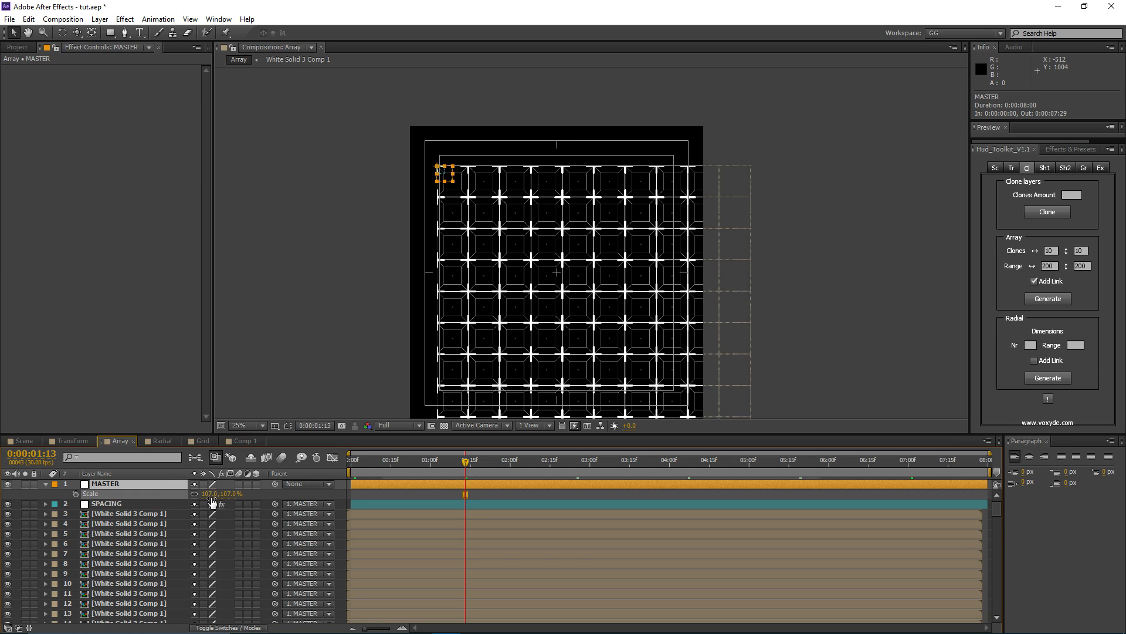
pyautogui.hotkey('ctrl', 'z')
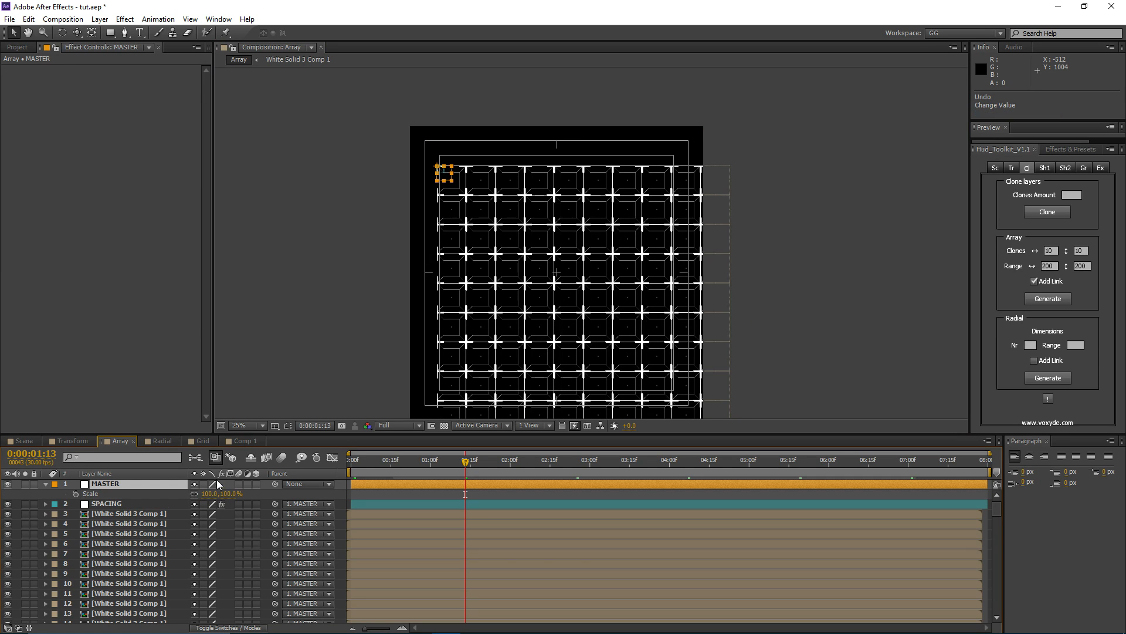
# - Try out the array's spacing with the SPACING layer's Offset X slider and undo the changes
pyautogui.click(118, 505)
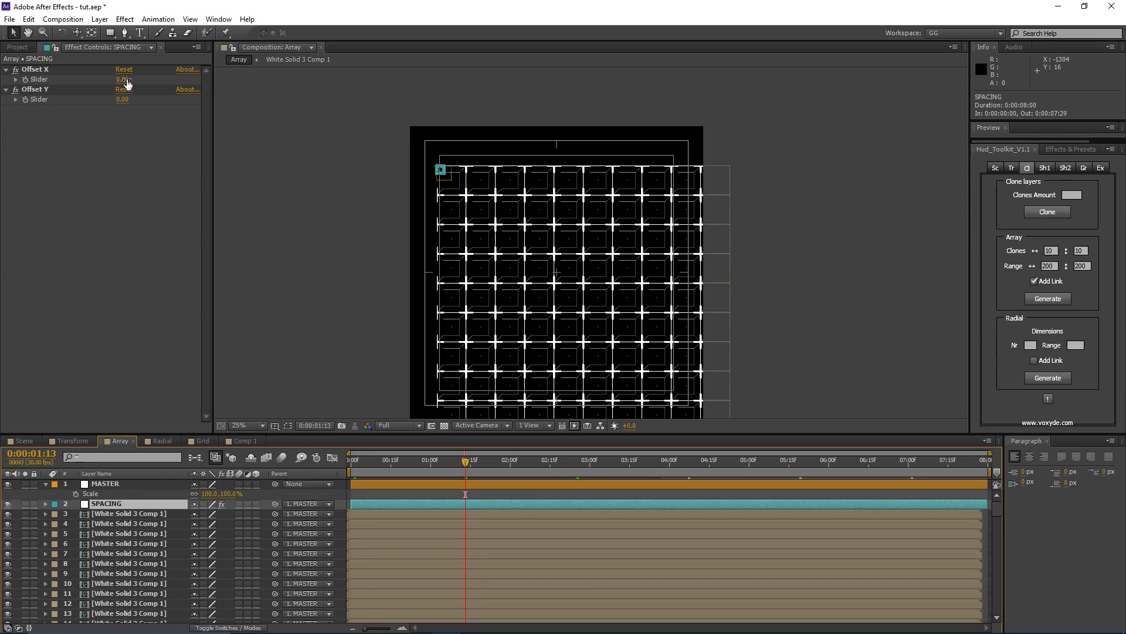
pyautogui.moveTo(122, 80)
pyautogui.mouseDown()
pyautogui.moveTo(158, 81)
pyautogui.moveTo(133, 109)
pyautogui.moveTo(121, 99)
pyautogui.moveTo(84, 112)
pyautogui.moveTo(82, 88)
pyautogui.moveTo(40, 98)
pyautogui.moveTo(126, 87)
pyautogui.mouseUp()
pyautogui.hotkey('ctrl', 'z')
pyautogui.hotkey('ctrl', 'z')
pyautogui.hotkey('ctrl', 'z')
# - Open the Radial composition, select the White Solid 6 Comp 1 layer and scrub to 0:00:01:14
pyautogui.click(161, 440)
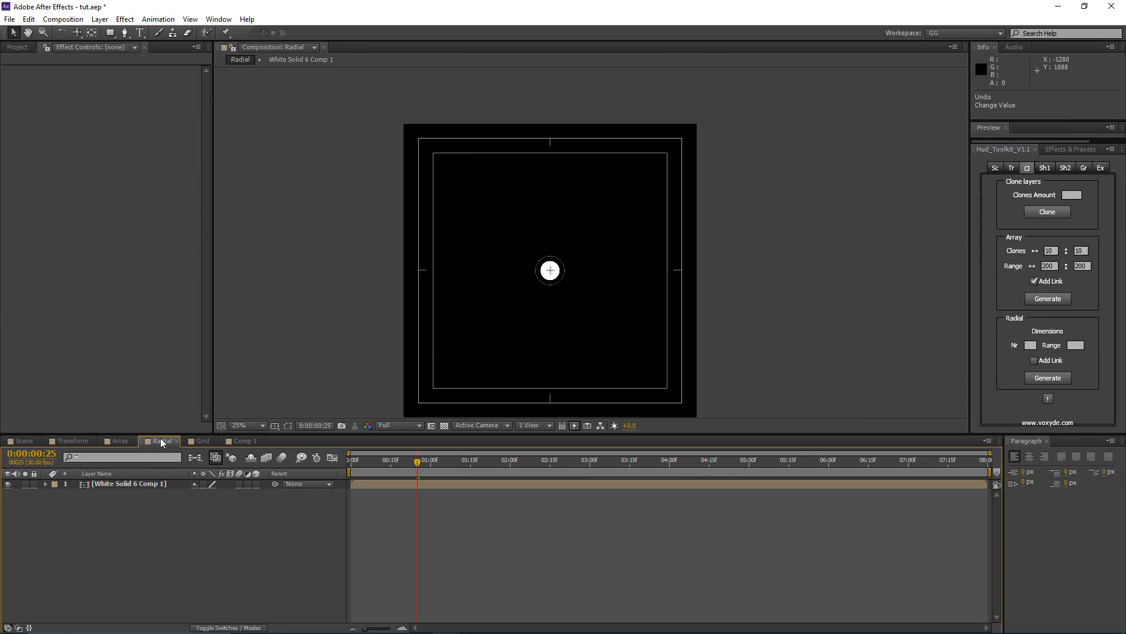
pyautogui.moveTo(585, 274); pyautogui.dragTo(583, 224)
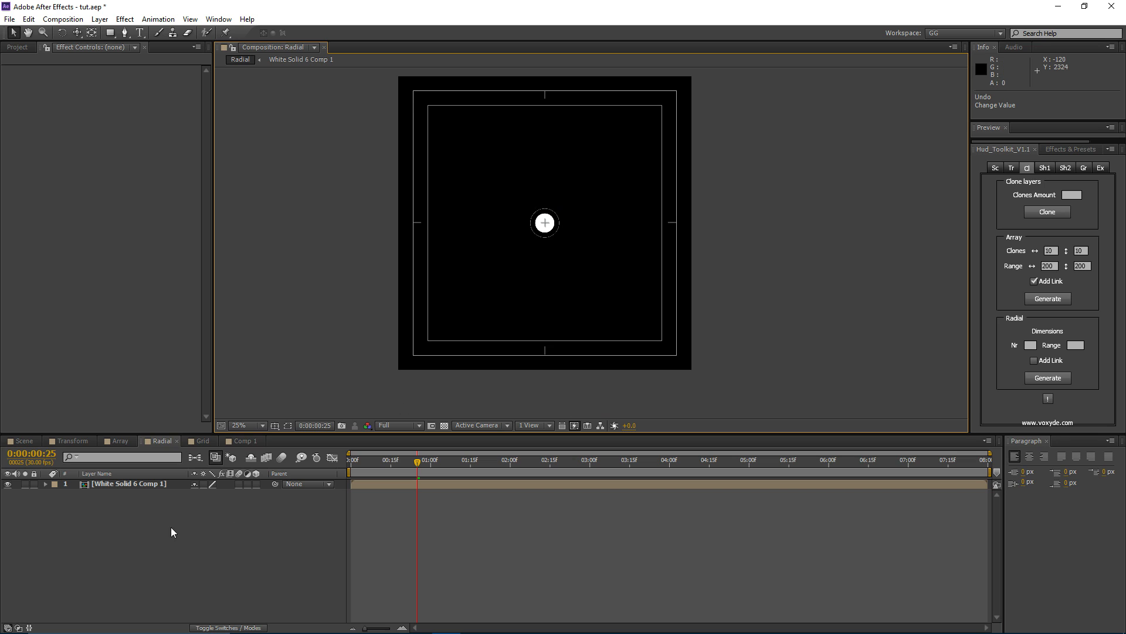
pyautogui.click(128, 483)
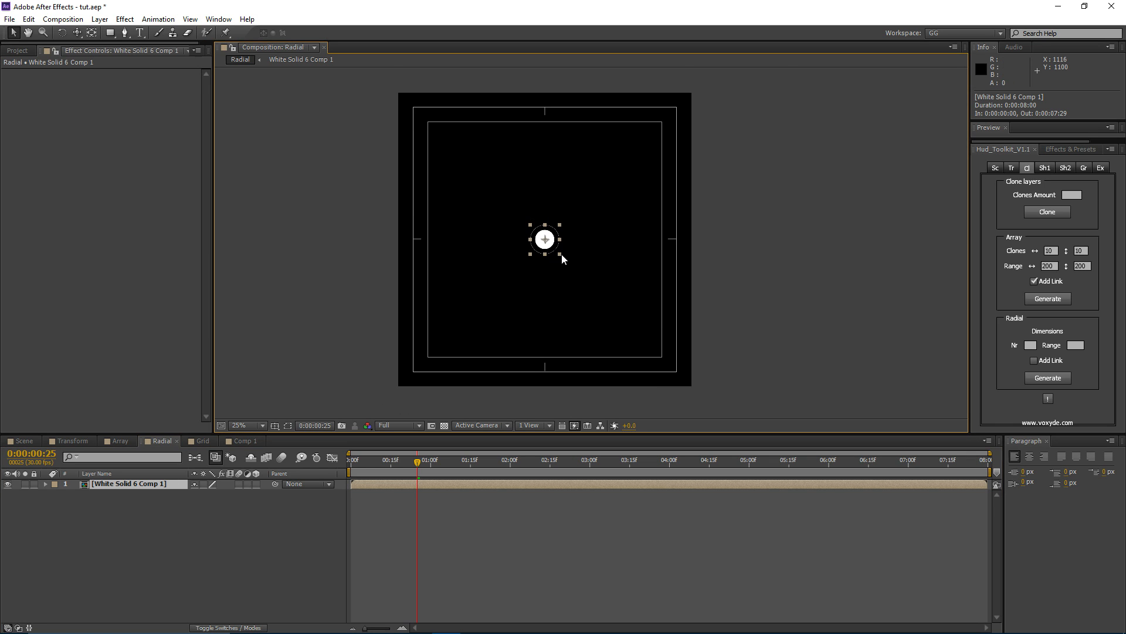
pyautogui.press('.')
pyautogui.press(',')
pyautogui.moveTo(412, 467); pyautogui.dragTo(468, 469)
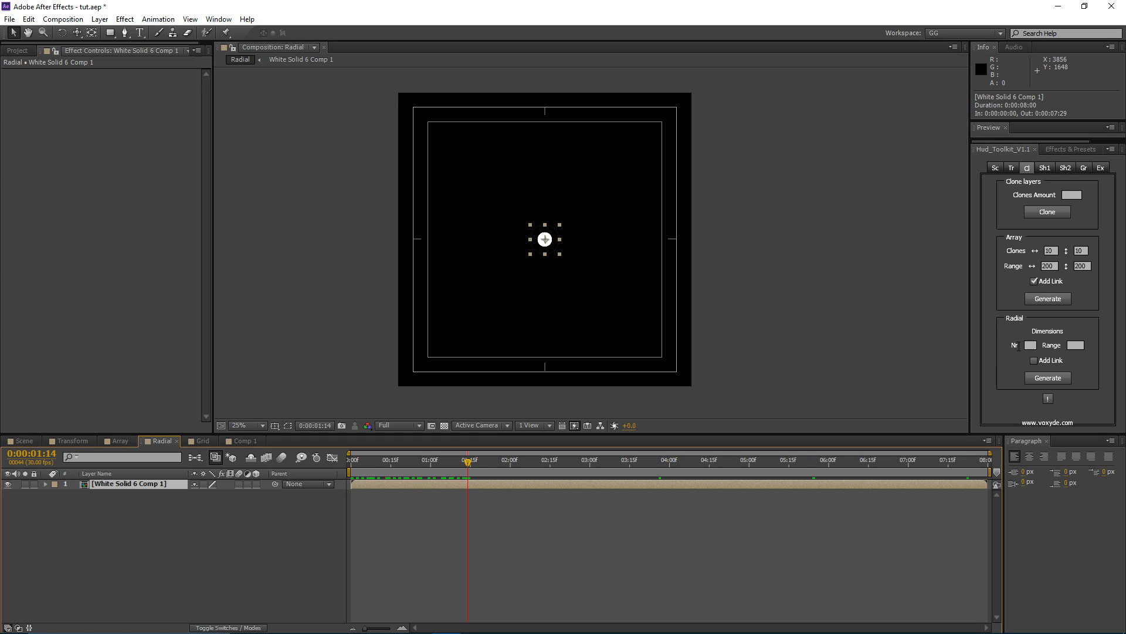
# - Generate a radial array of the circle with 12 clones and a range of 600
pyautogui.click(1030, 344)
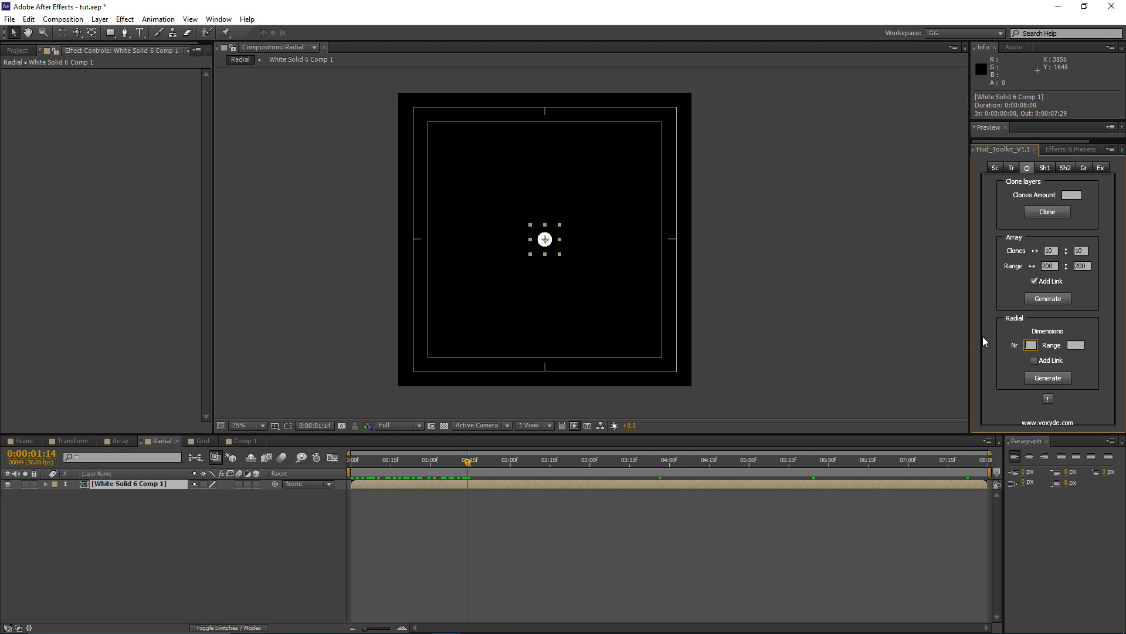
pyautogui.write('12')
pyautogui.click(1084, 342)
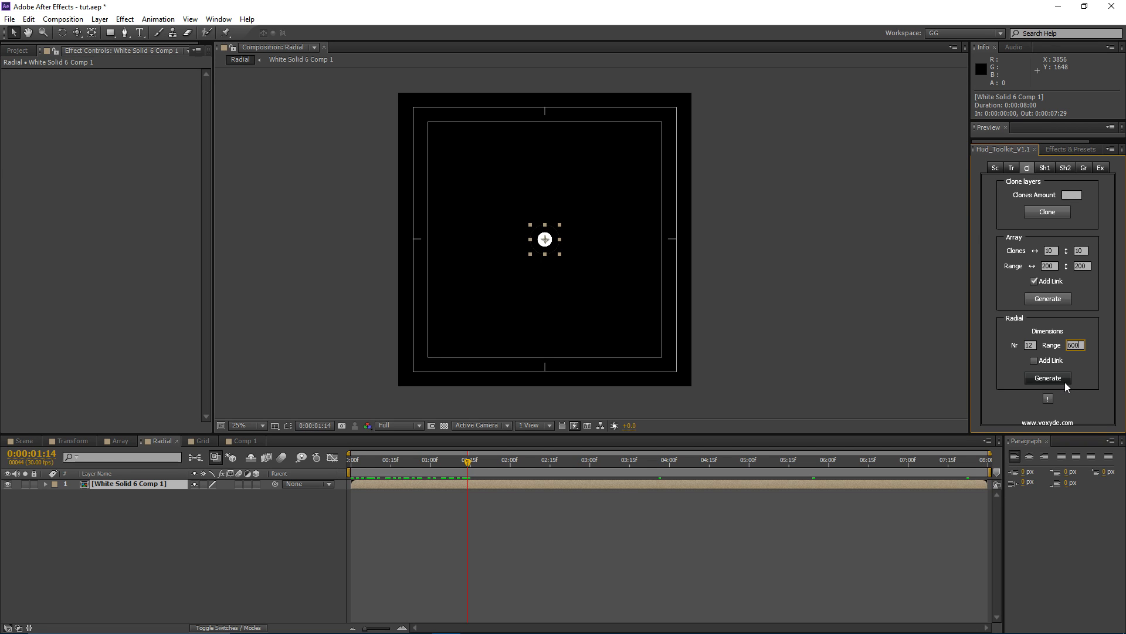
pyautogui.click(1065, 382)
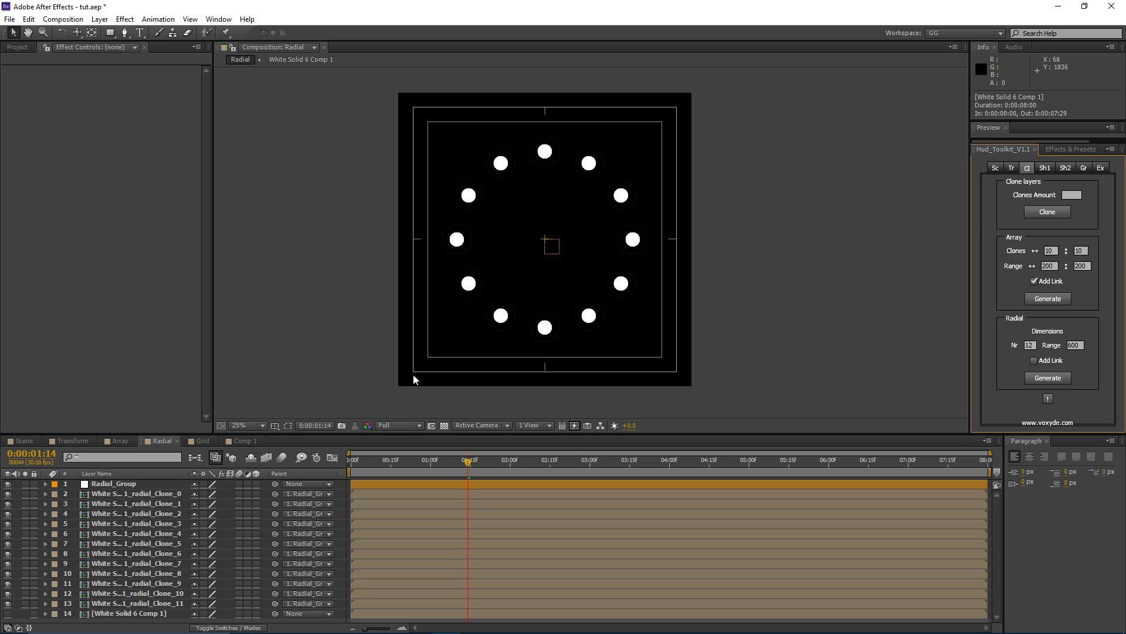
# - Scrub to 0:00:00:29, shift the Radial_Group null slightly off the centre and scale it to 104%
pyautogui.moveTo(466, 463); pyautogui.dragTo(428, 460)
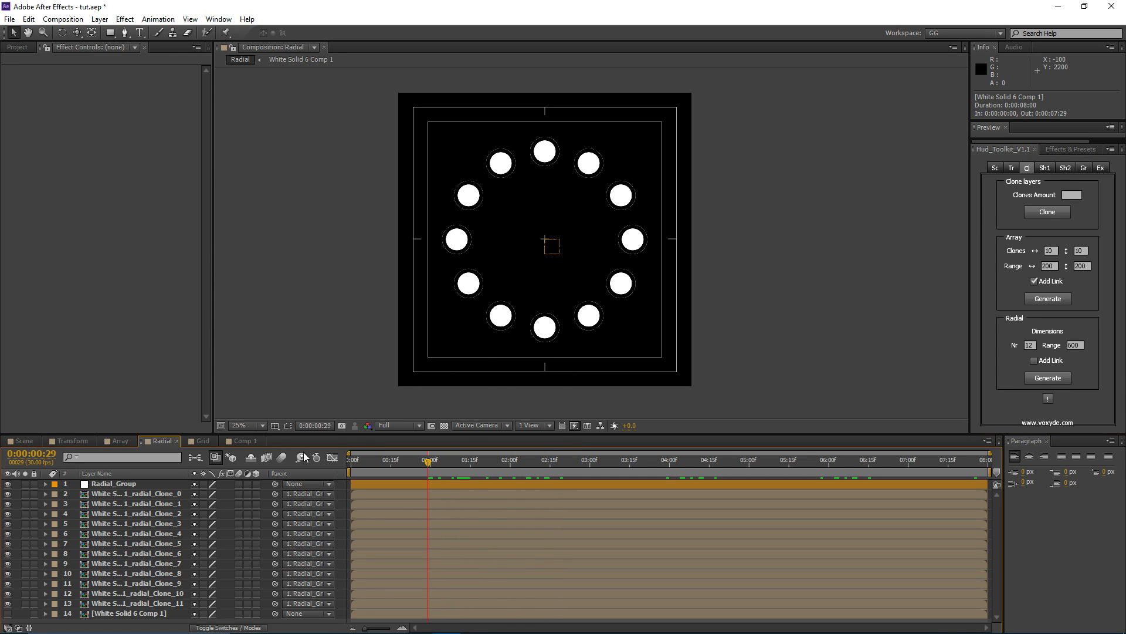
pyautogui.click(141, 485)
pyautogui.moveTo(557, 249)
pyautogui.mouseDown()
pyautogui.moveTo(550, 227)
pyautogui.moveTo(573, 243)
pyautogui.mouseUp()
pyautogui.press('s')
pyautogui.moveTo(223, 495)
pyautogui.mouseDown()
pyautogui.moveTo(176, 494)
pyautogui.moveTo(228, 495)
pyautogui.mouseUp()
pyautogui.click(117, 486)
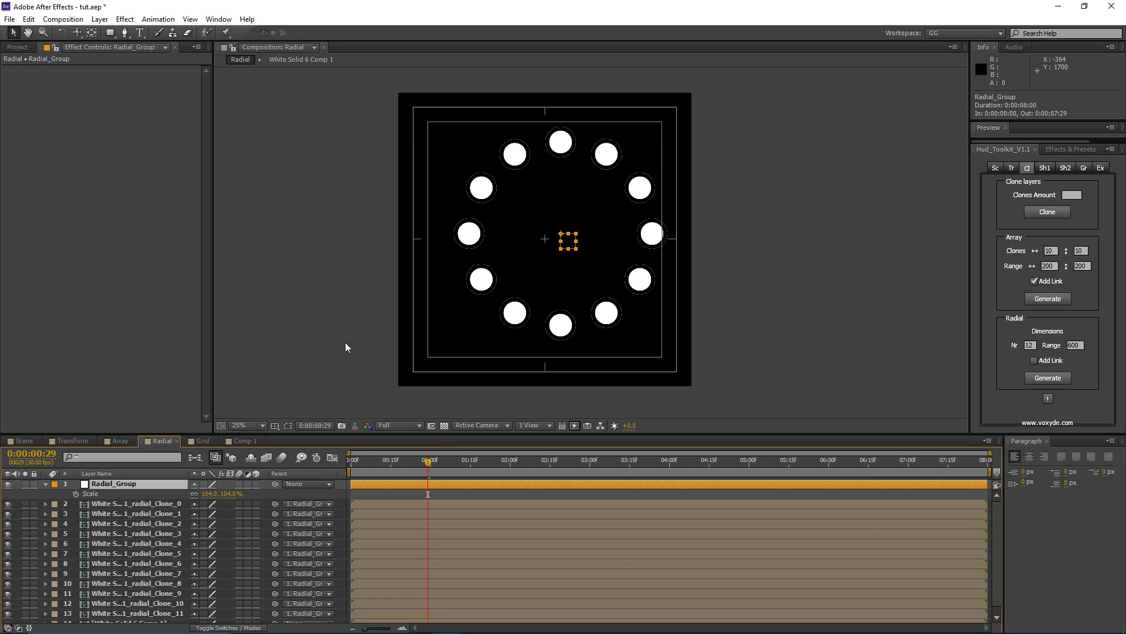
# - Undo the group's changes and the radial array, and generate the radial array again with Add Link enabled
pyautogui.hotkey('ctrl', 'z')
pyautogui.hotkey('ctrl', 'z')
pyautogui.hotkey('ctrl', 'z')
pyautogui.hotkey('ctrl', 'z')
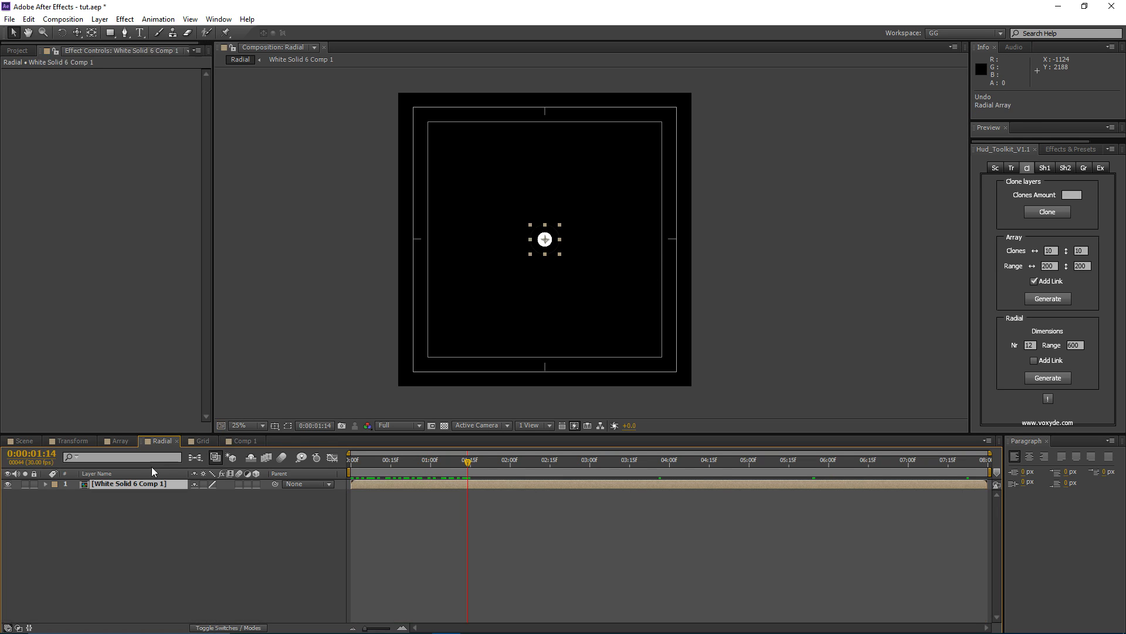
pyautogui.click(1034, 361)
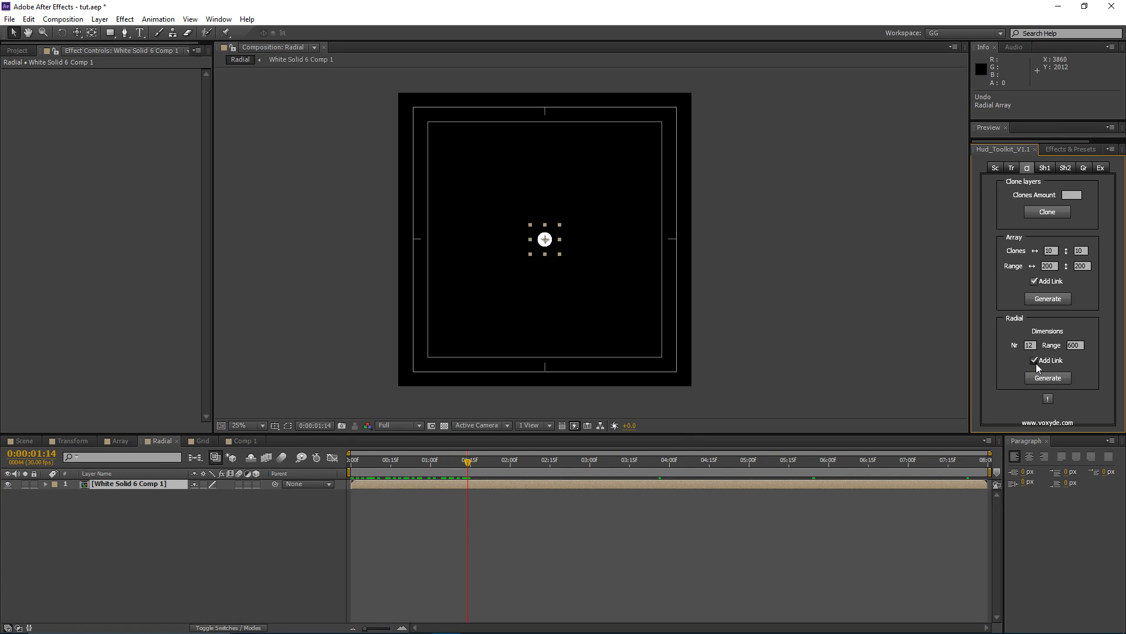
pyautogui.click(1049, 377)
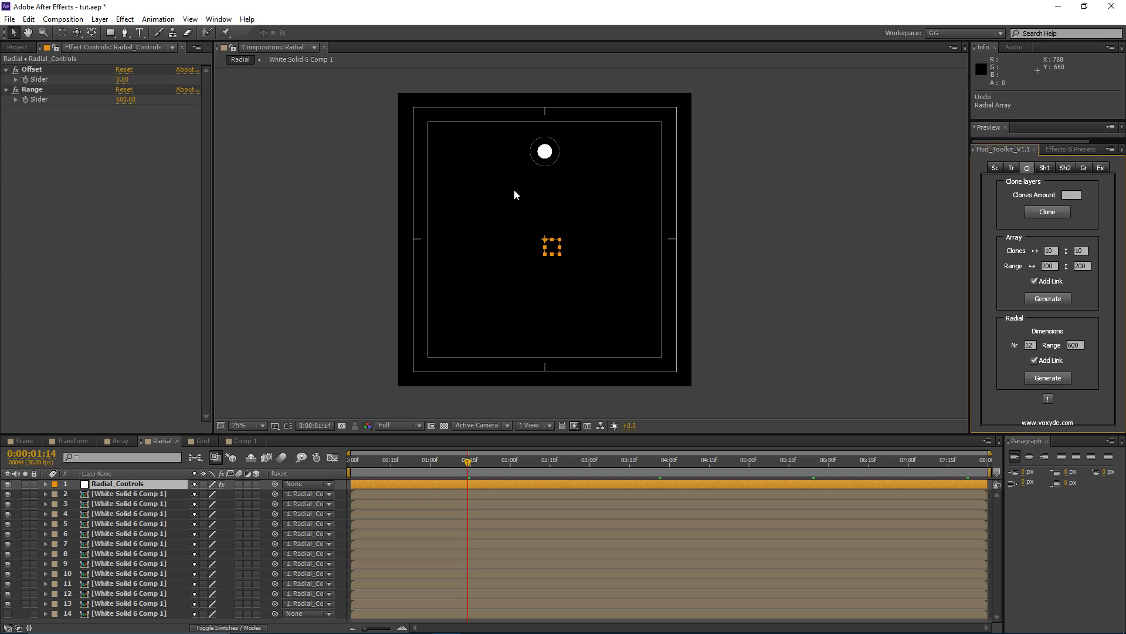
# - Set the Offset slider of Radial_Controls to 360 to spread the stacked circles into a full ring
pyautogui.moveTo(516, 194); pyautogui.dragTo(467, 218)
pyautogui.click(518, 164)
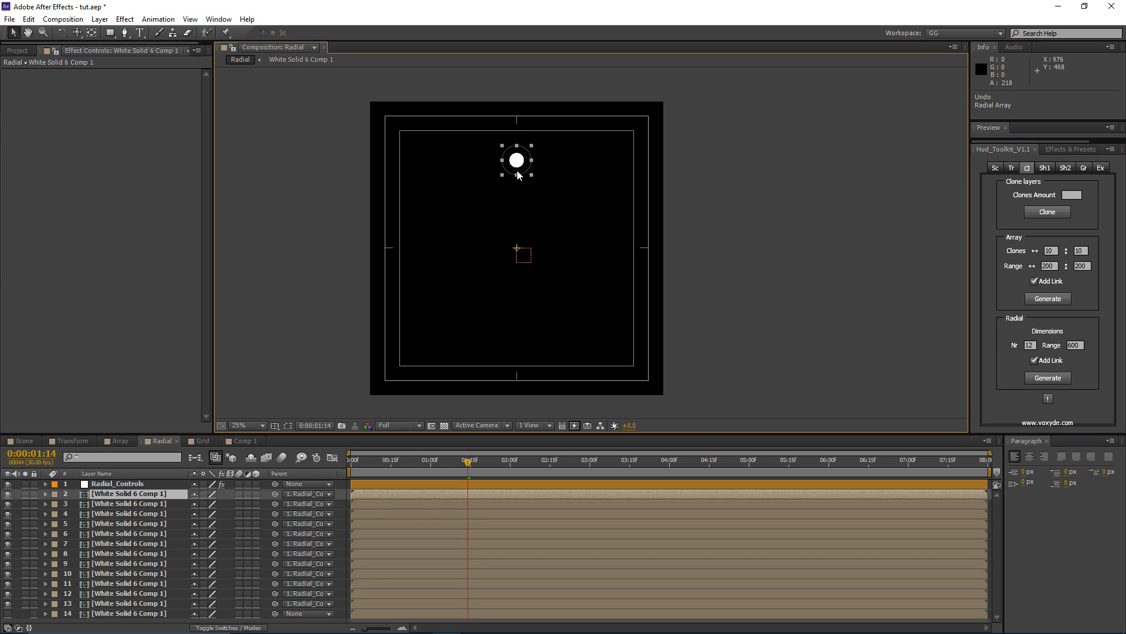
pyautogui.click(136, 483)
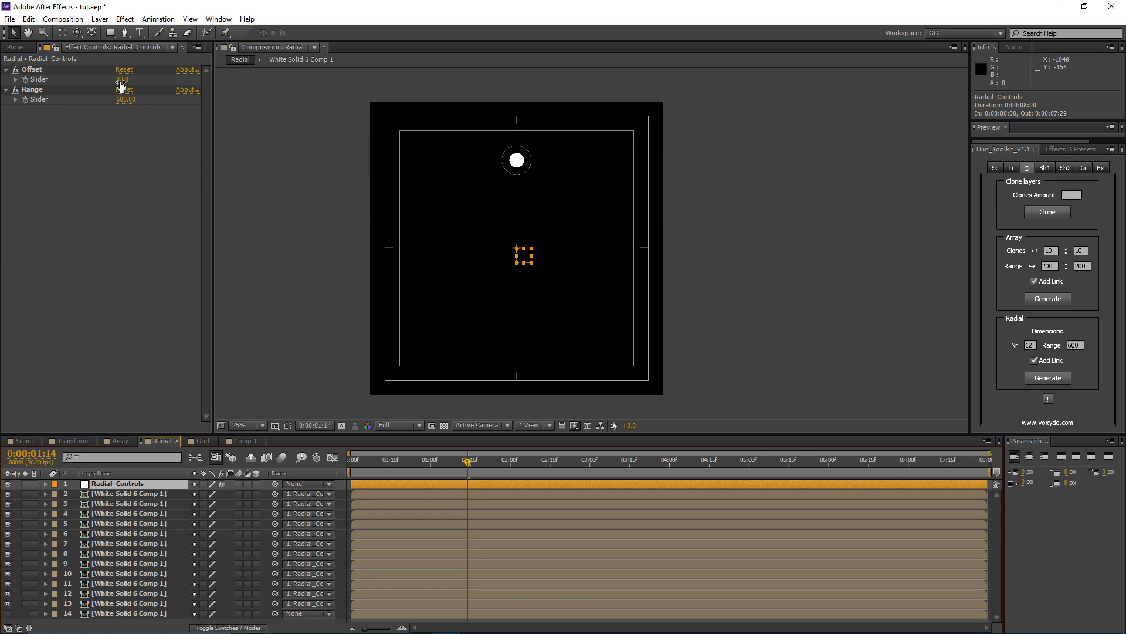
pyautogui.moveTo(122, 86); pyautogui.dragTo(268, 55)
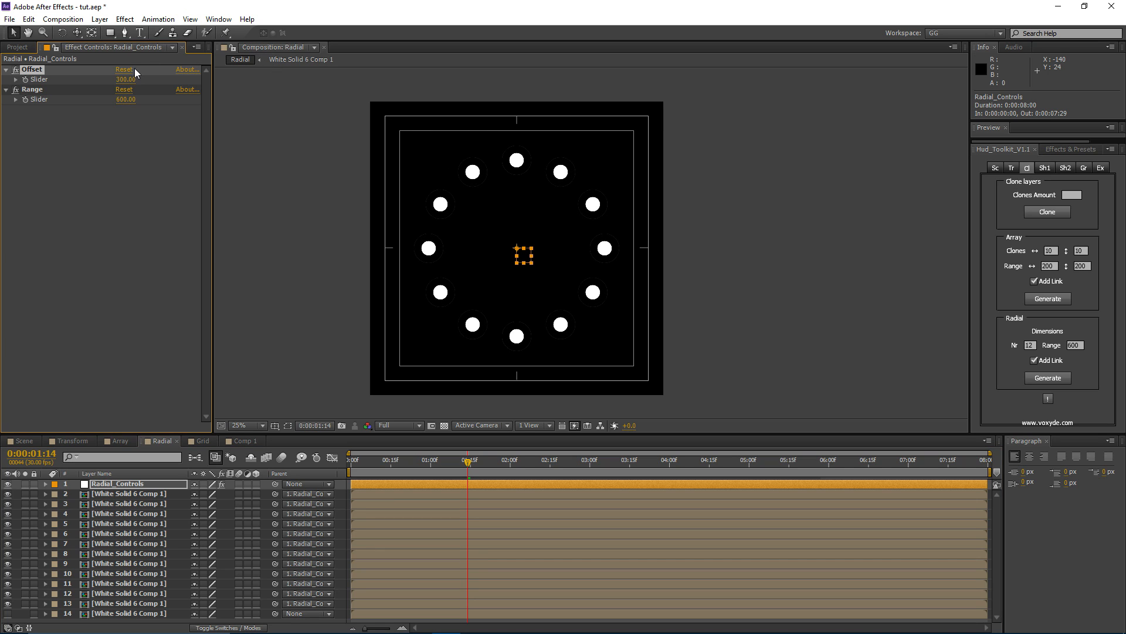
# - Set the Range slider of Radial_Controls to 609 and its Offset slider to 300
pyautogui.moveTo(125, 79); pyautogui.dragTo(146, 123)
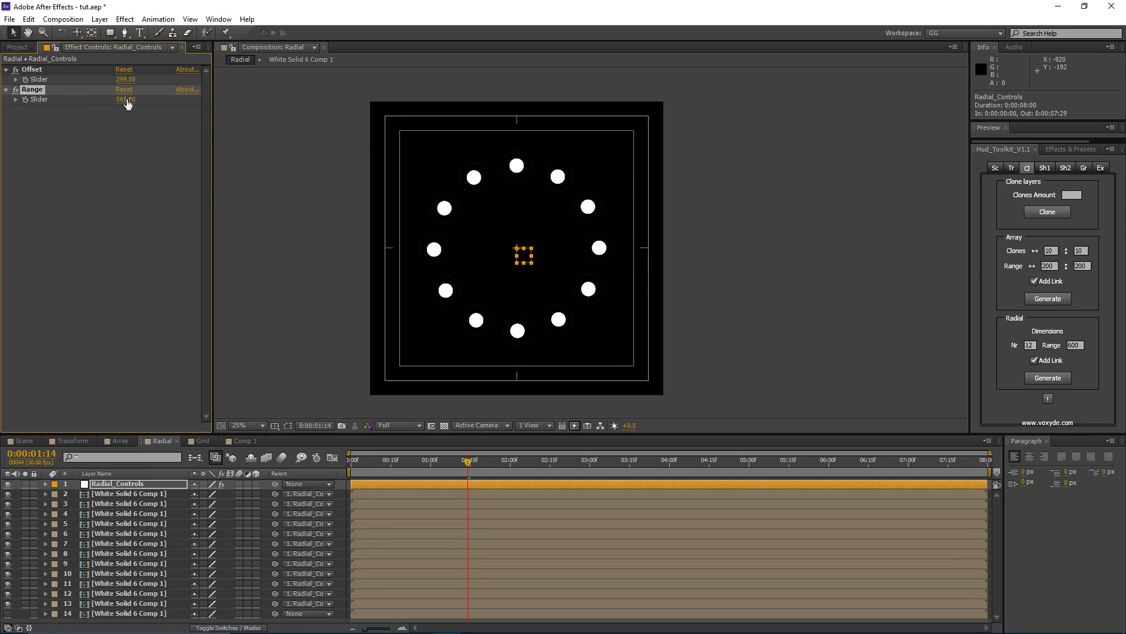
pyautogui.moveTo(126, 99); pyautogui.dragTo(155, 106)
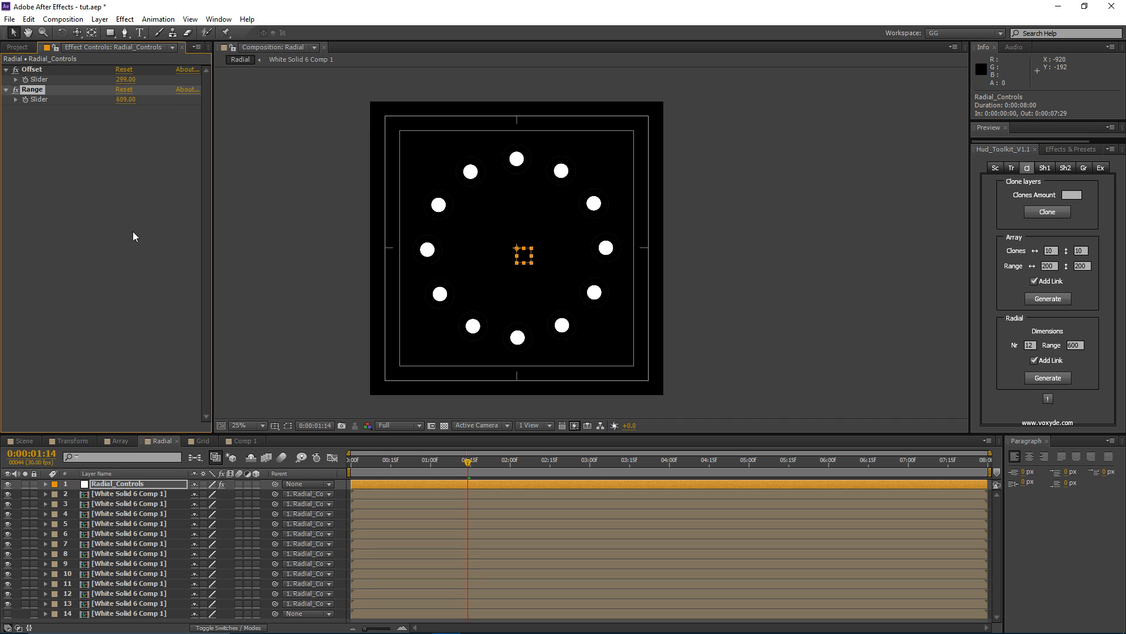
pyautogui.click(125, 79)
pyautogui.write('300')
pyautogui.press('Return')
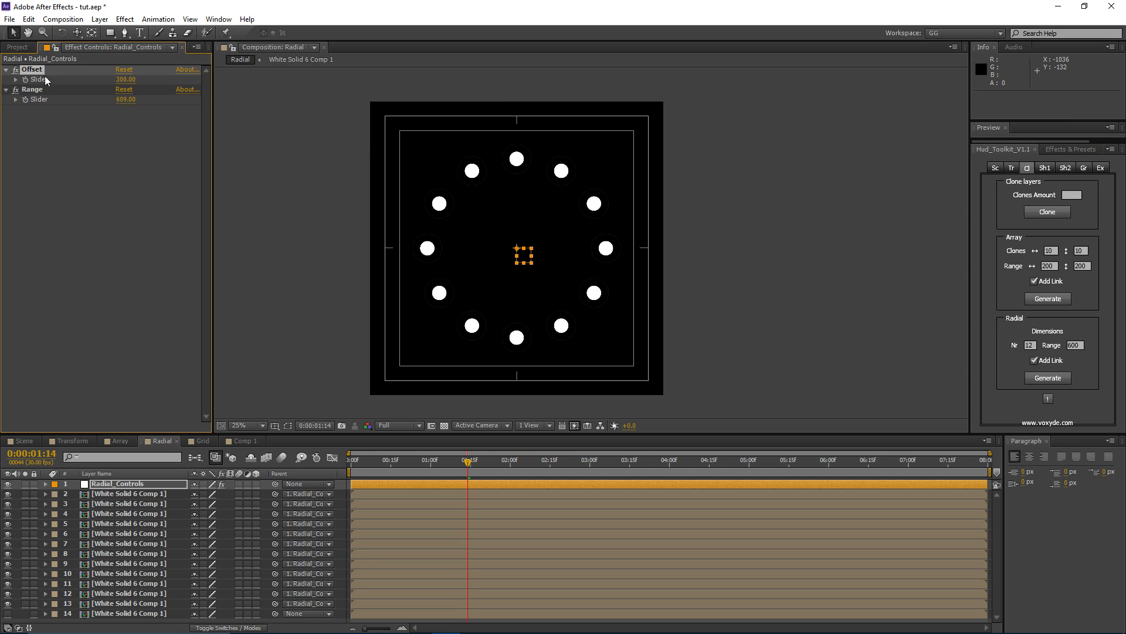
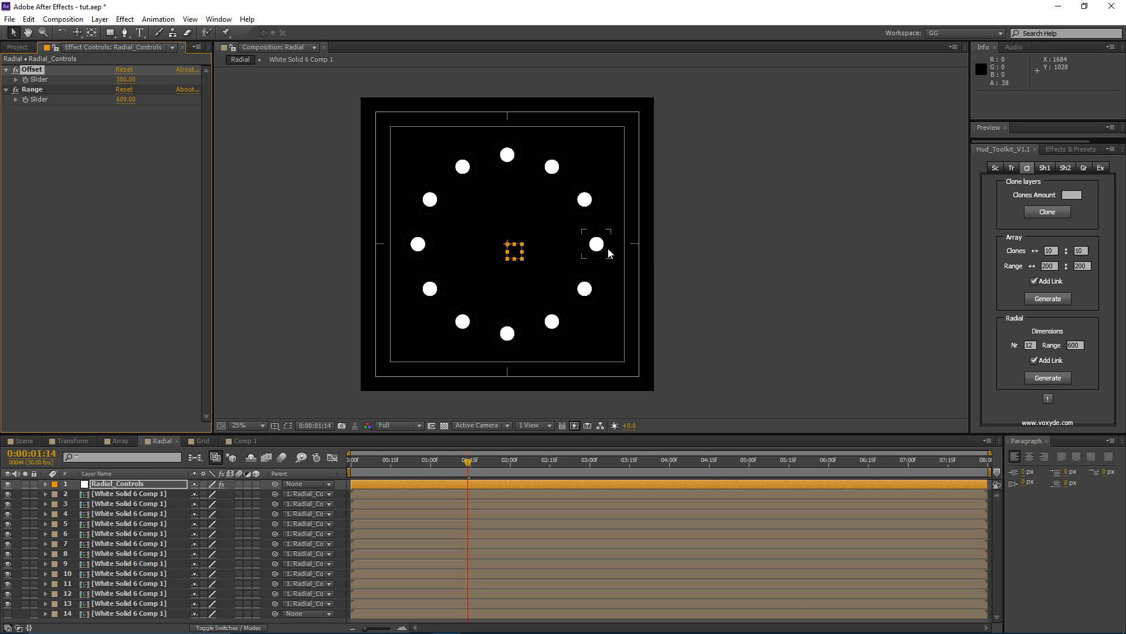
# - Set the radial tool's clone number to 10 and select the Radial_Controls layer
pyautogui.click(1030, 345)
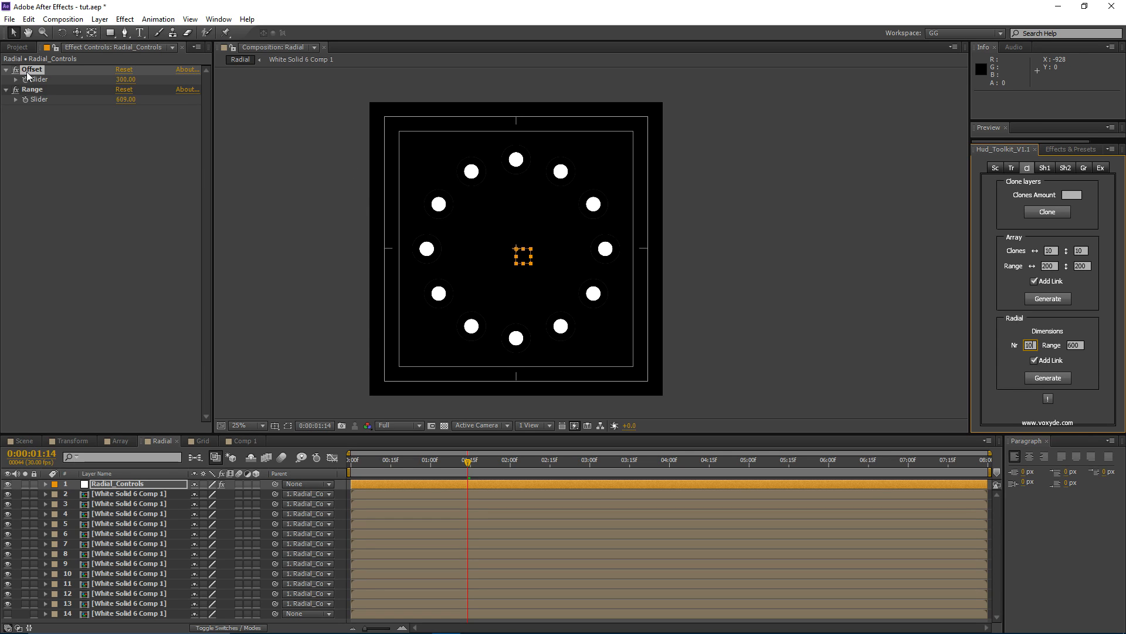
pyautogui.click(125, 80)
pyautogui.click(406, 485)
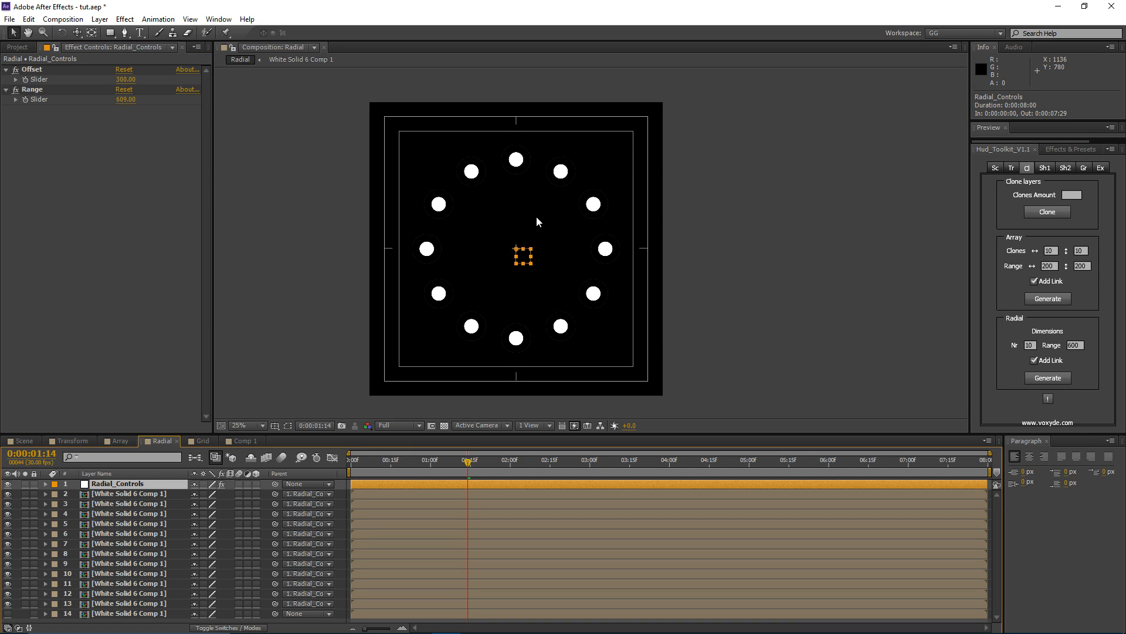
pyautogui.moveTo(551, 211); pyautogui.dragTo(576, 206)
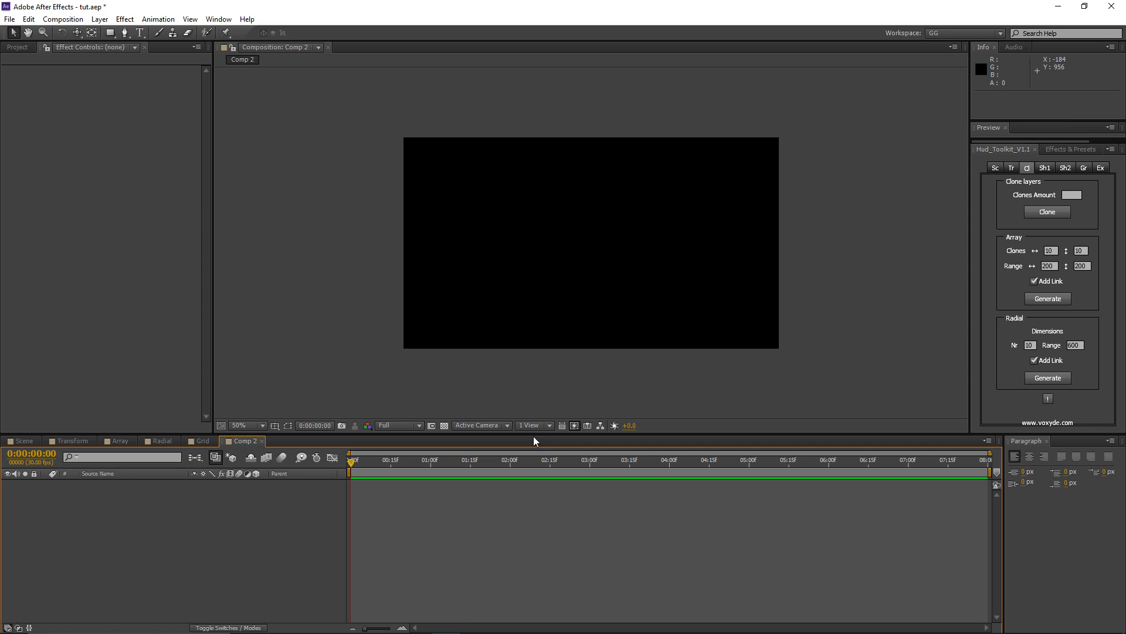
# - Show the HUD Toolkit's Circles and Random Shapes tools and activate the Pen tool for Comp 2
pyautogui.click(1045, 168)
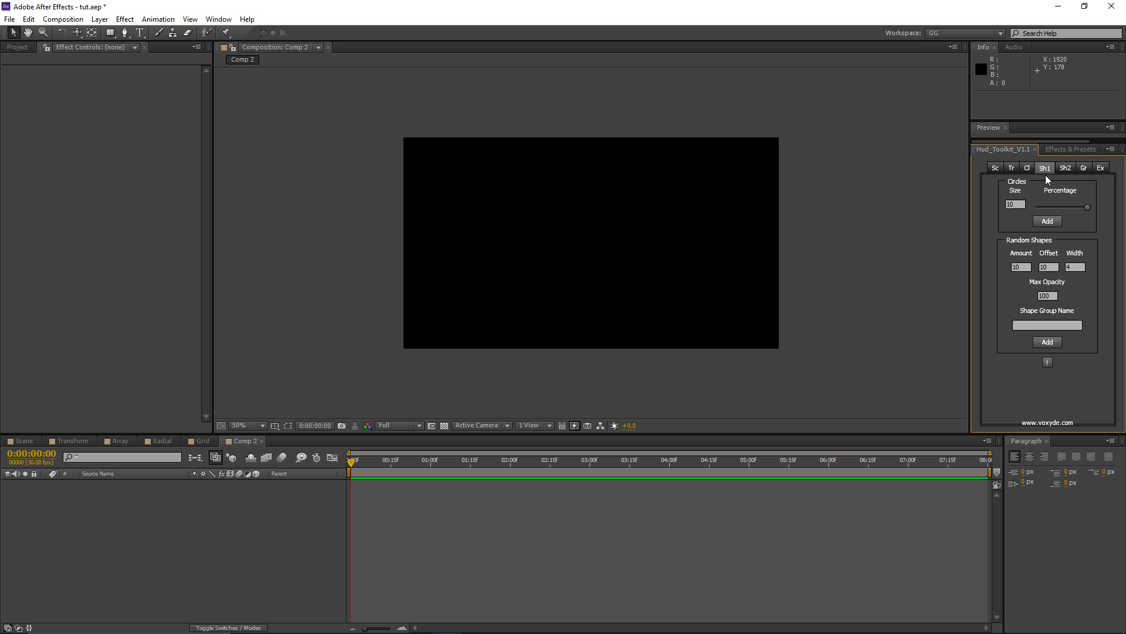
pyautogui.click(125, 34)
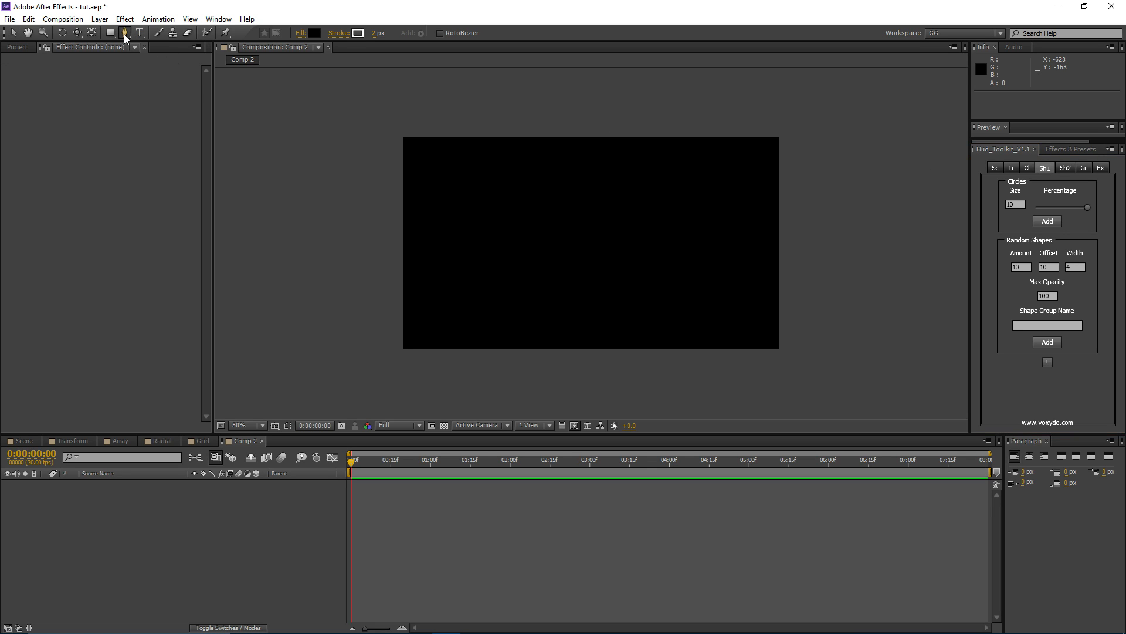
pyautogui.click(1062, 169)
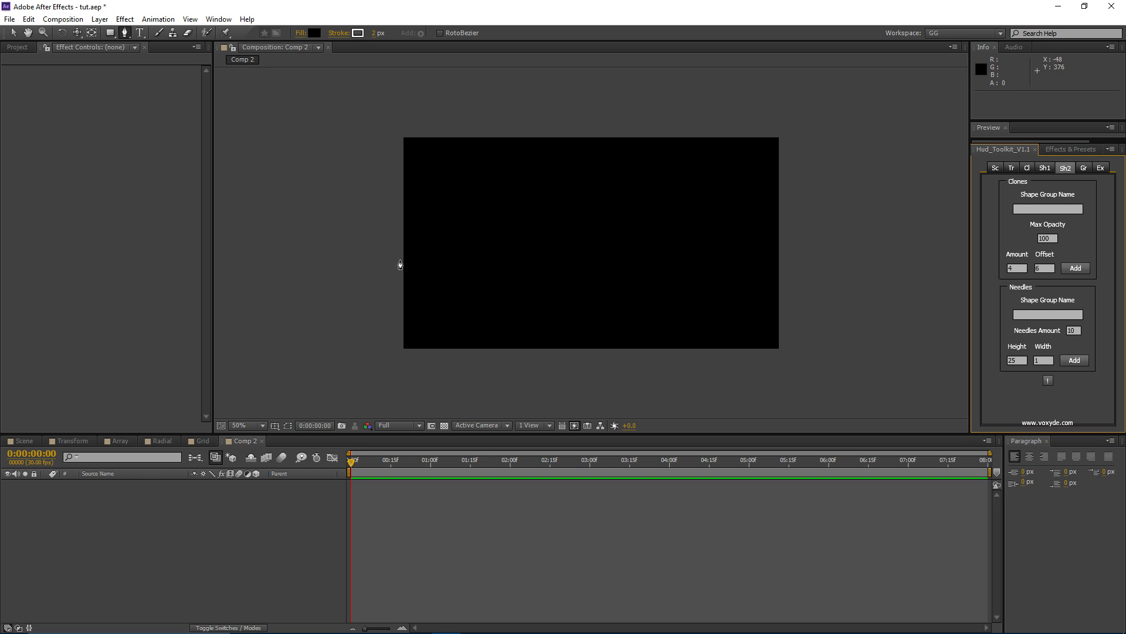
pyautogui.click(1045, 168)
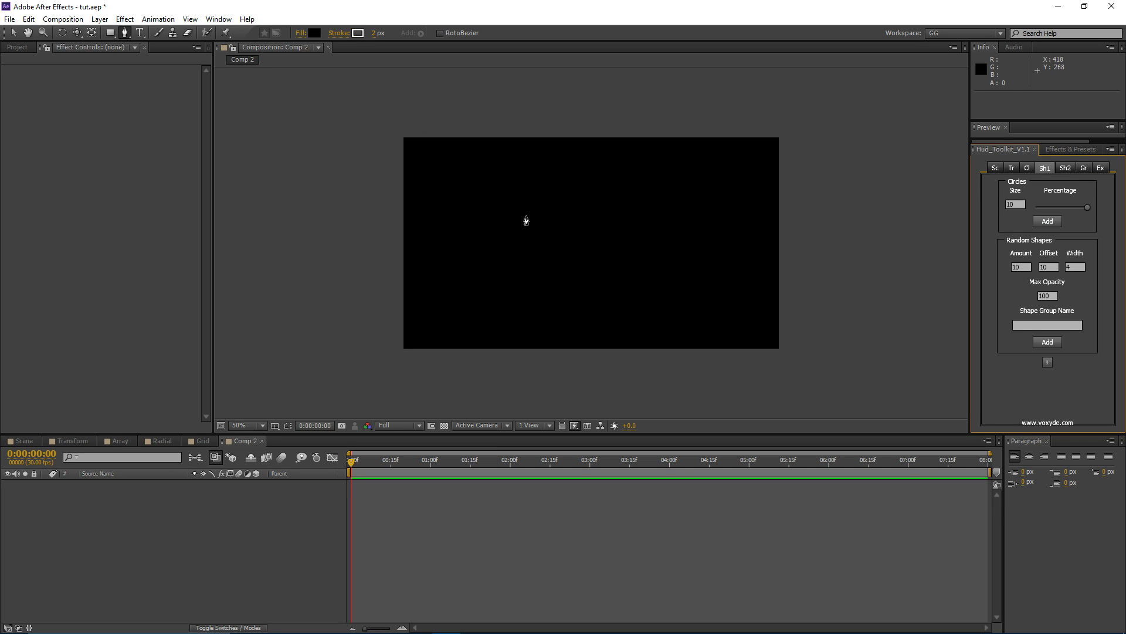
# - Start an open path in Comp 2 with a straight horizontal segment on the composition's left side
pyautogui.moveTo(483, 211); pyautogui.dragTo(502, 228)
pyautogui.scroll(1, 423, 256)
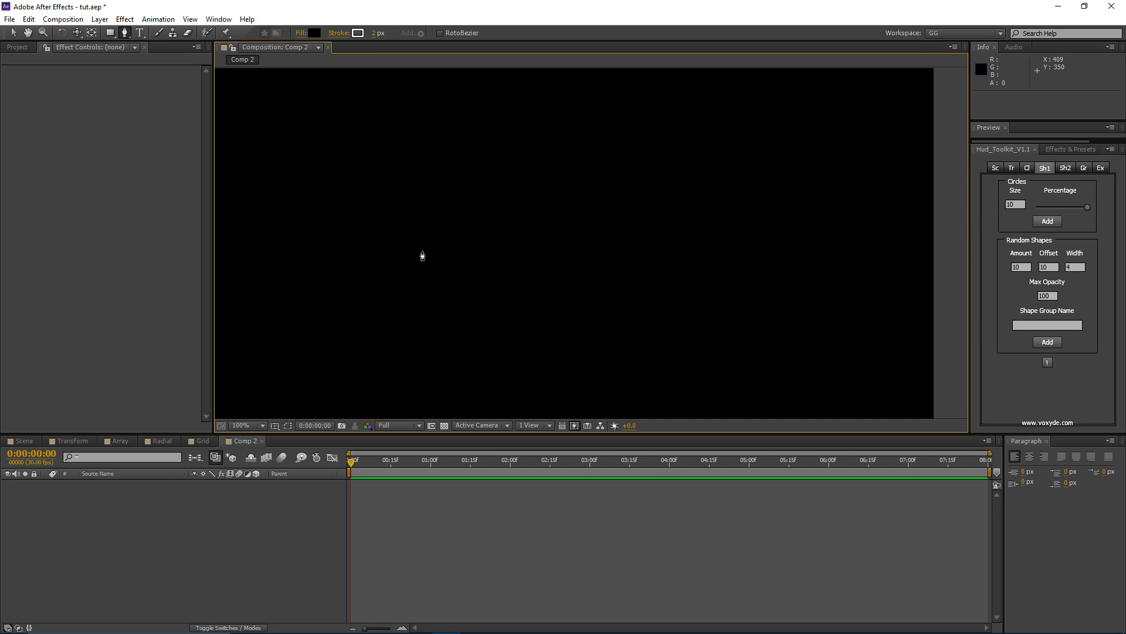
pyautogui.moveTo(422, 255); pyautogui.dragTo(624, 252)
pyautogui.click(445, 238)
pyautogui.keyDown('shift'); pyautogui.click(569, 238); pyautogui.keyUp('shift')
pyautogui.keyDown('shift'); pyautogui.click(571, 251); pyautogui.keyUp('shift')
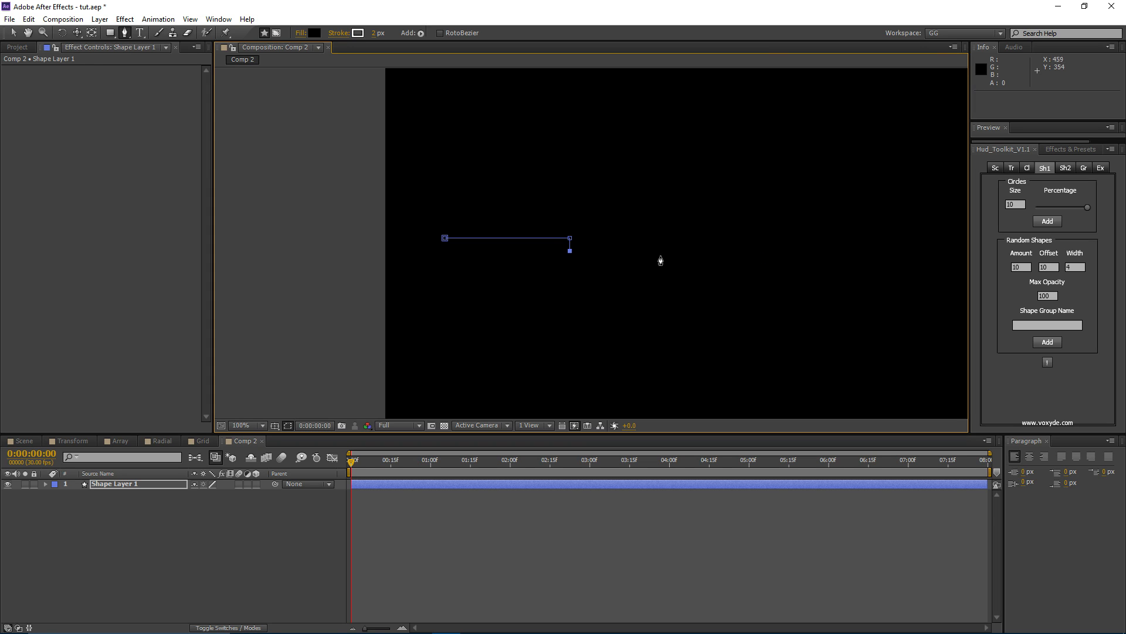
pyautogui.keyDown('shift'); pyautogui.click(785, 251); pyautogui.keyUp('shift')
pyautogui.keyDown('shift'); pyautogui.click(801, 234); pyautogui.keyUp('shift')
pyautogui.moveTo(857, 221); pyautogui.dragTo(650, 220)
pyautogui.keyDown('shift'); pyautogui.click(551, 242); pyautogui.keyUp('shift')
pyautogui.scroll(-2, 781, 194)
pyautogui.moveTo(714, 193); pyautogui.dragTo(587, 245)
pyautogui.scroll(1, 616, 227)
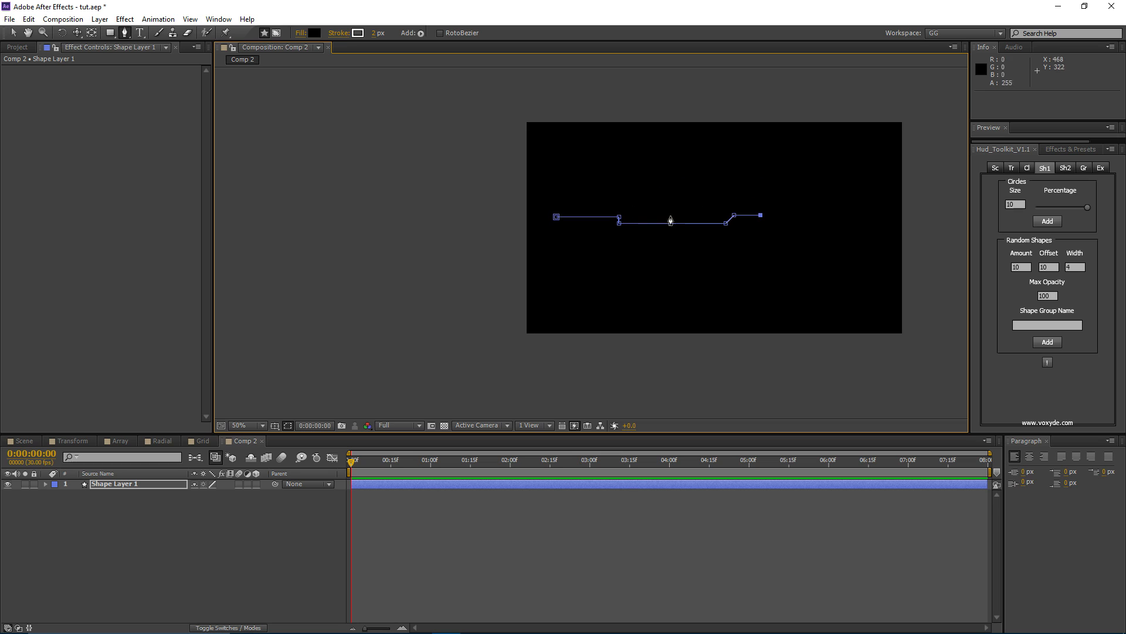
pyautogui.scroll(2, 670, 221)
pyautogui.hotkey('ctrl', 'z')
pyautogui.hotkey('ctrl', 'z')
pyautogui.hotkey('ctrl', 'z')
pyautogui.hotkey('ctrl', 'z')
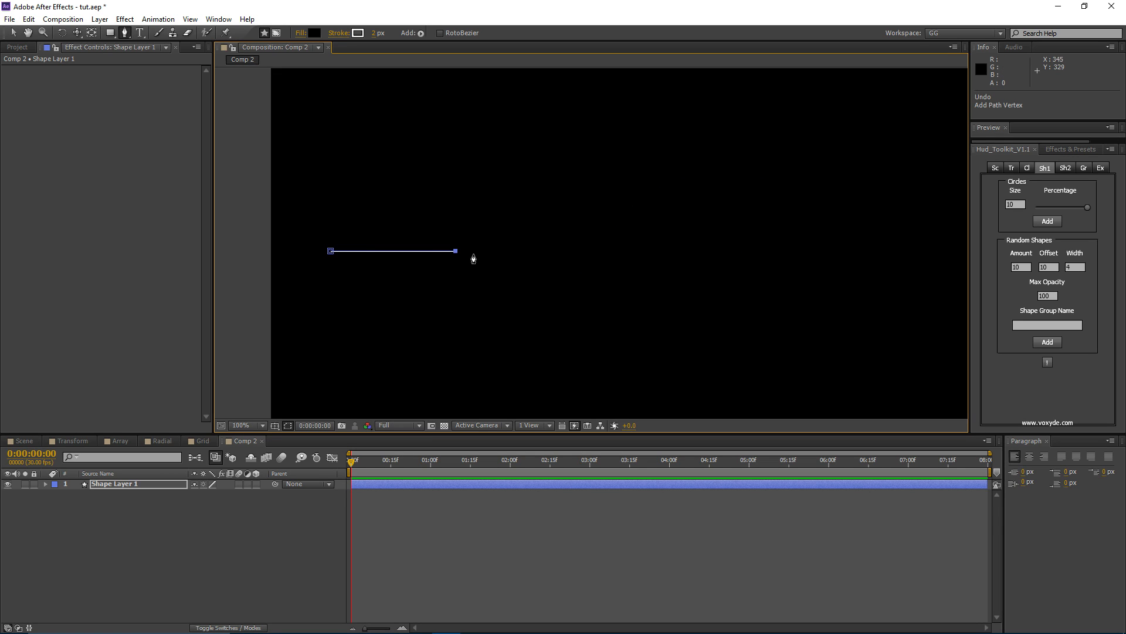
# - Extend the path across the composition as a stepped line of horizontal runs, short vertical steps and two diagonal jogs
pyautogui.moveTo(473, 258); pyautogui.dragTo(492, 248)
pyautogui.keyDown('shift'); pyautogui.click(474, 254); pyautogui.keyUp('shift')
pyautogui.keyDown('shift'); pyautogui.click(551, 255); pyautogui.keyUp('shift')
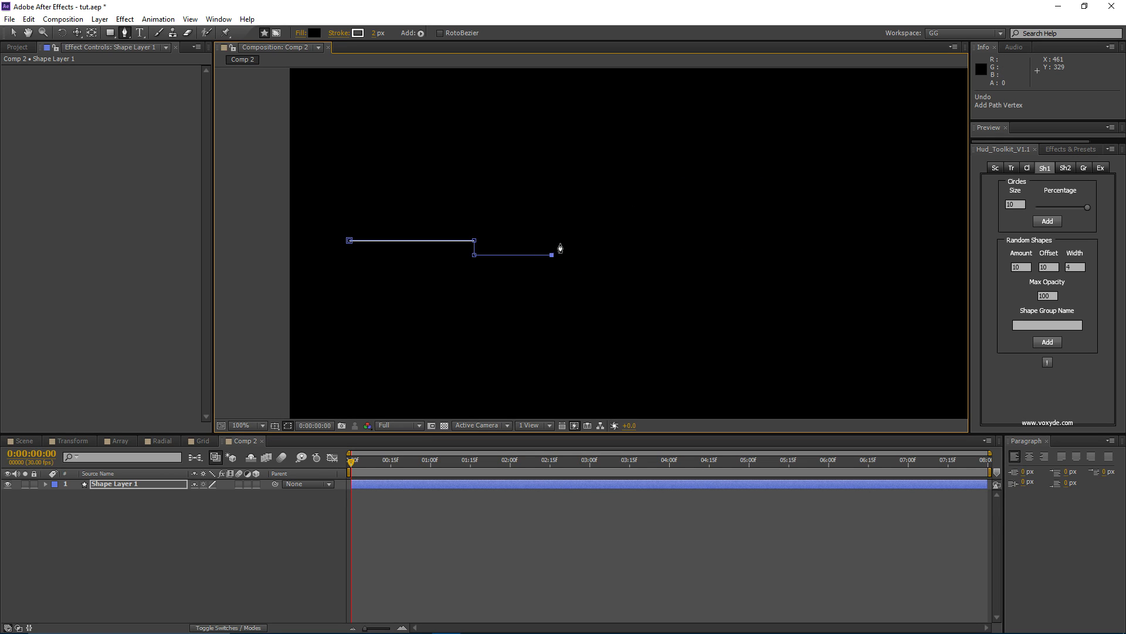
pyautogui.keyDown('shift'); pyautogui.click(619, 246); pyautogui.keyUp('shift')
pyautogui.keyDown('shift'); pyautogui.click(619, 230); pyautogui.keyUp('shift')
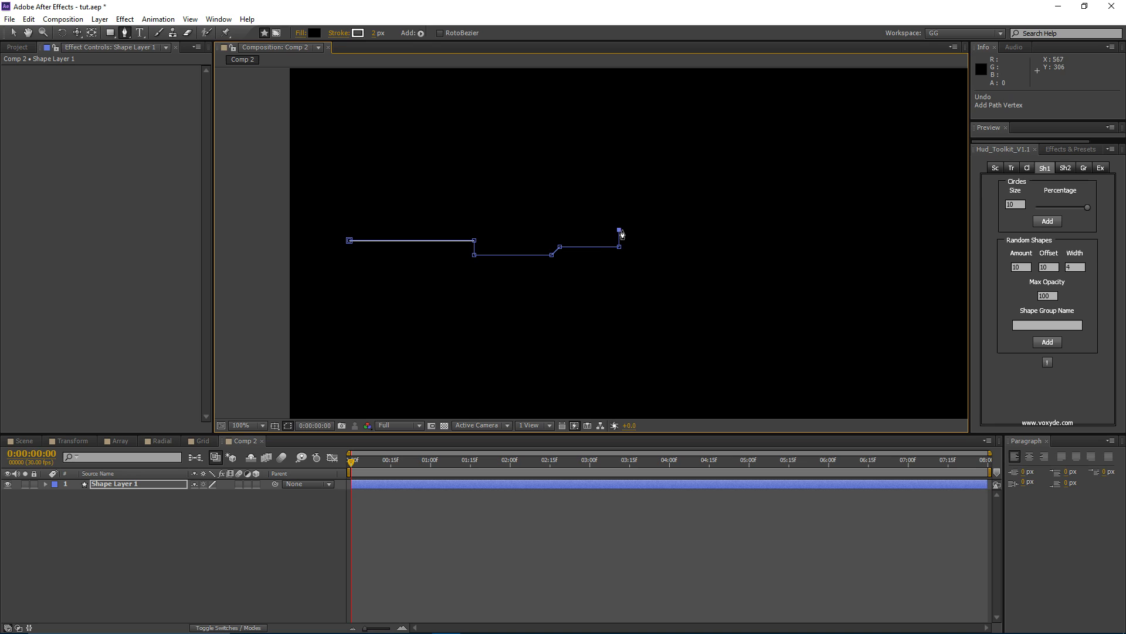
pyautogui.keyDown('shift'); pyautogui.click(759, 230); pyautogui.keyUp('shift')
pyautogui.moveTo(772, 236); pyautogui.dragTo(659, 239)
pyautogui.keyDown('shift'); pyautogui.click(731, 246); pyautogui.keyUp('shift')
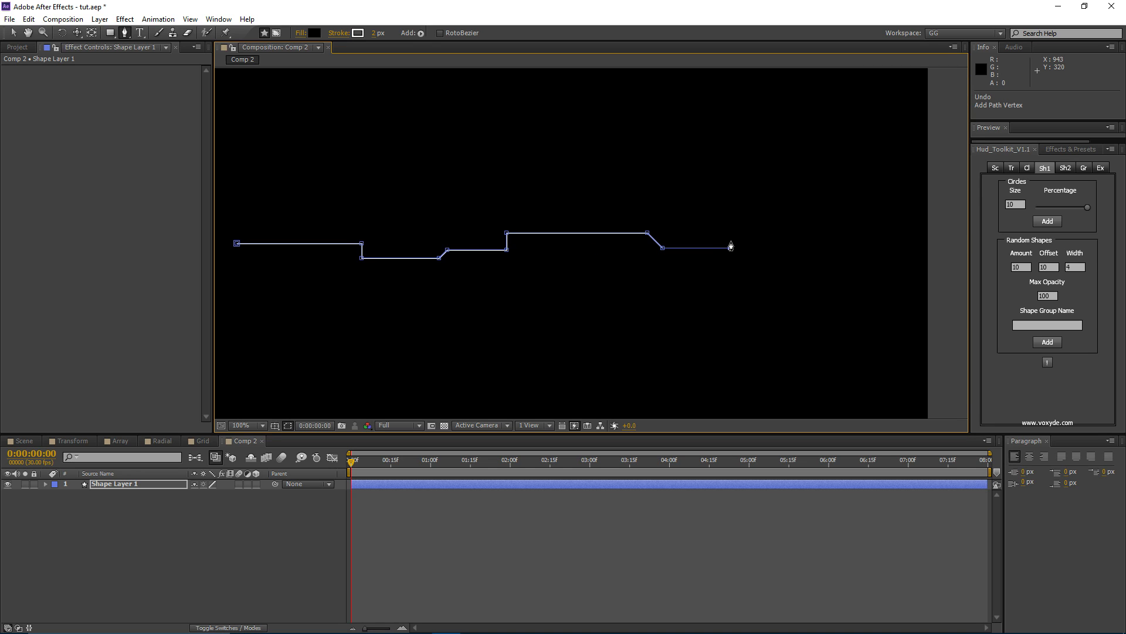
pyautogui.keyDown('shift'); pyautogui.click(867, 233); pyautogui.keyUp('shift')
pyautogui.click(862, 238)
pyautogui.keyDown('shift'); pyautogui.click(867, 254); pyautogui.keyUp('shift')
pyautogui.keyDown('shift'); pyautogui.click(907, 254); pyautogui.keyUp('shift')
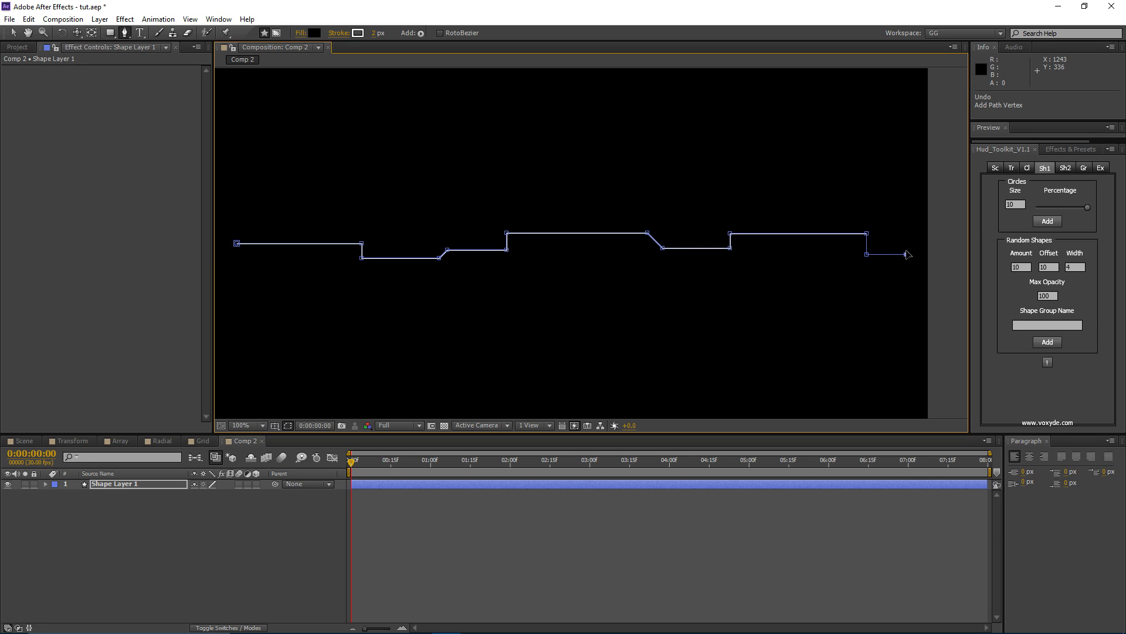
pyautogui.moveTo(646, 226); pyautogui.dragTo(667, 220)
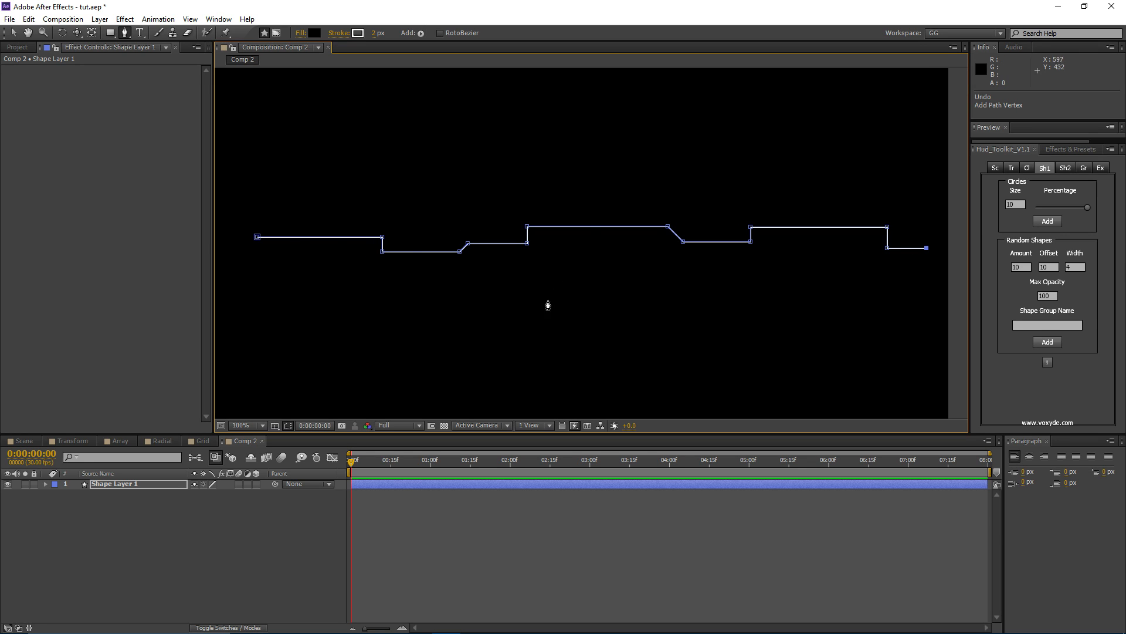
# - Add circles of size 10 to the vertices of the Shape Layer 1 path
pyautogui.click(398, 484)
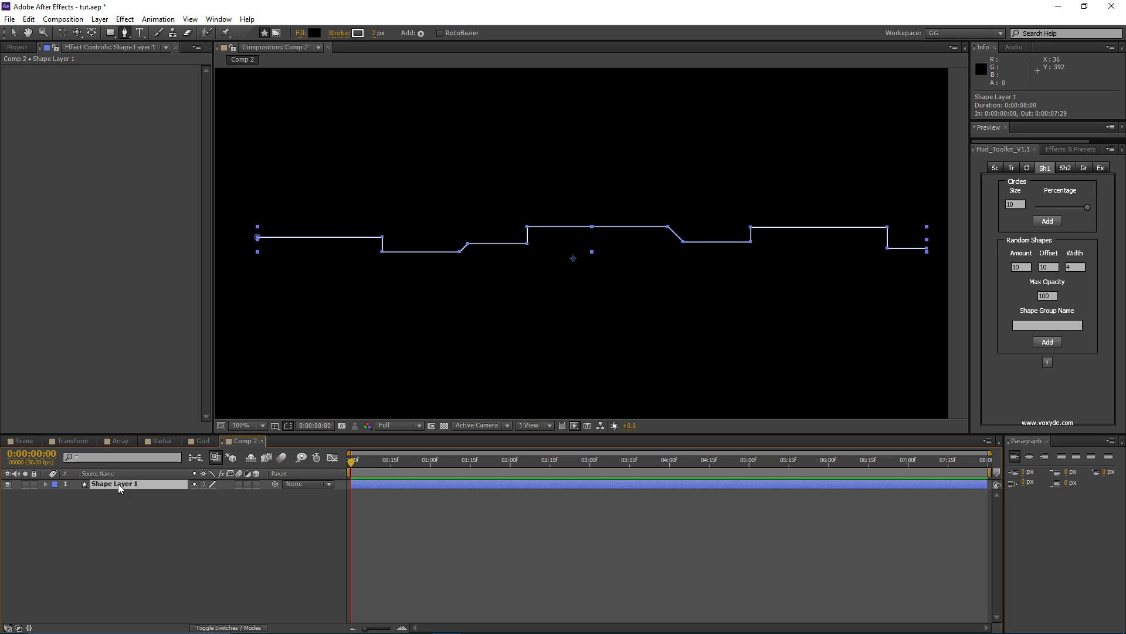
pyautogui.scroll(-2, 553, 259)
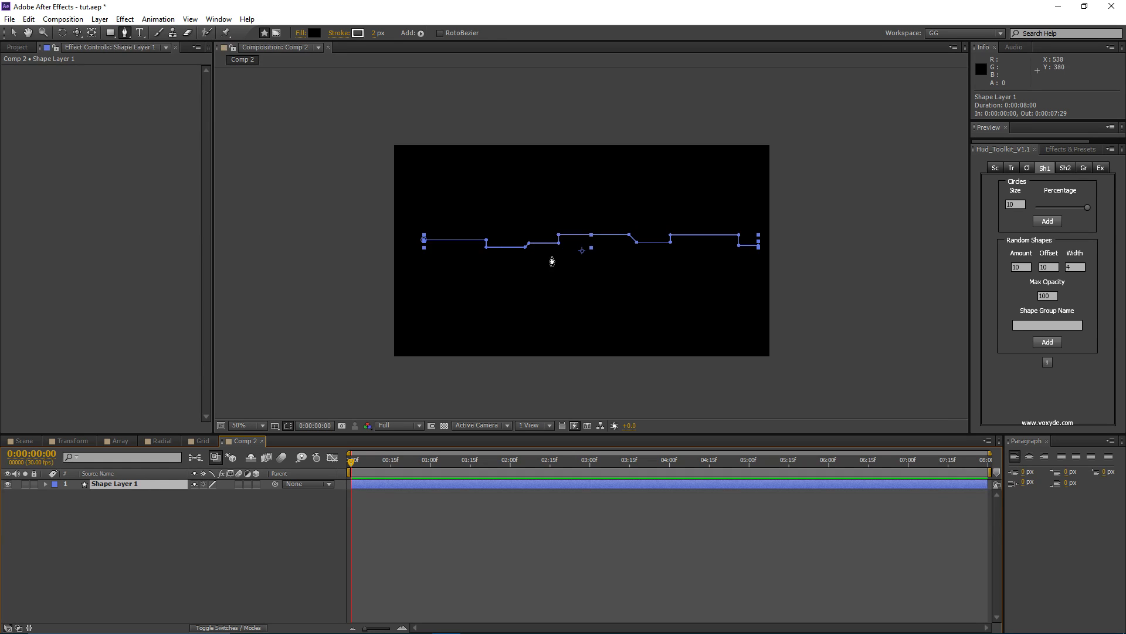
pyautogui.click(1047, 221)
# - Examine up close the circles on the path's vertices and how the line overlaps them
pyautogui.scroll(2, 600, 238)
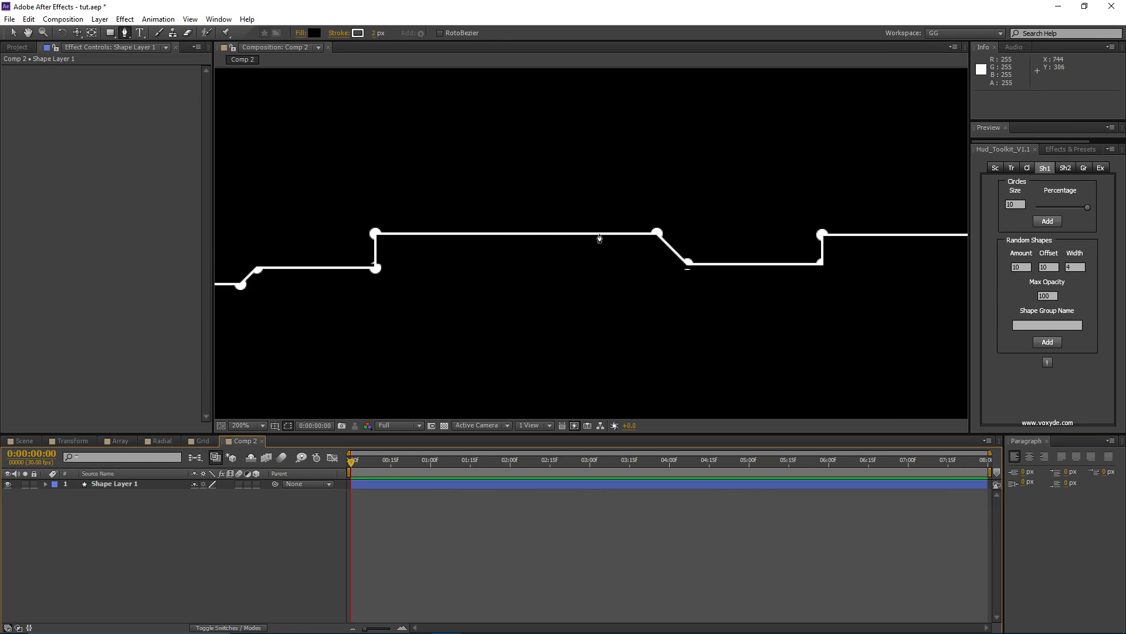
pyautogui.moveTo(781, 235); pyautogui.dragTo(548, 221)
pyautogui.moveTo(885, 249); pyautogui.dragTo(813, 251)
pyautogui.moveTo(478, 248); pyautogui.dragTo(848, 232)
pyautogui.moveTo(579, 243); pyautogui.dragTo(515, 241)
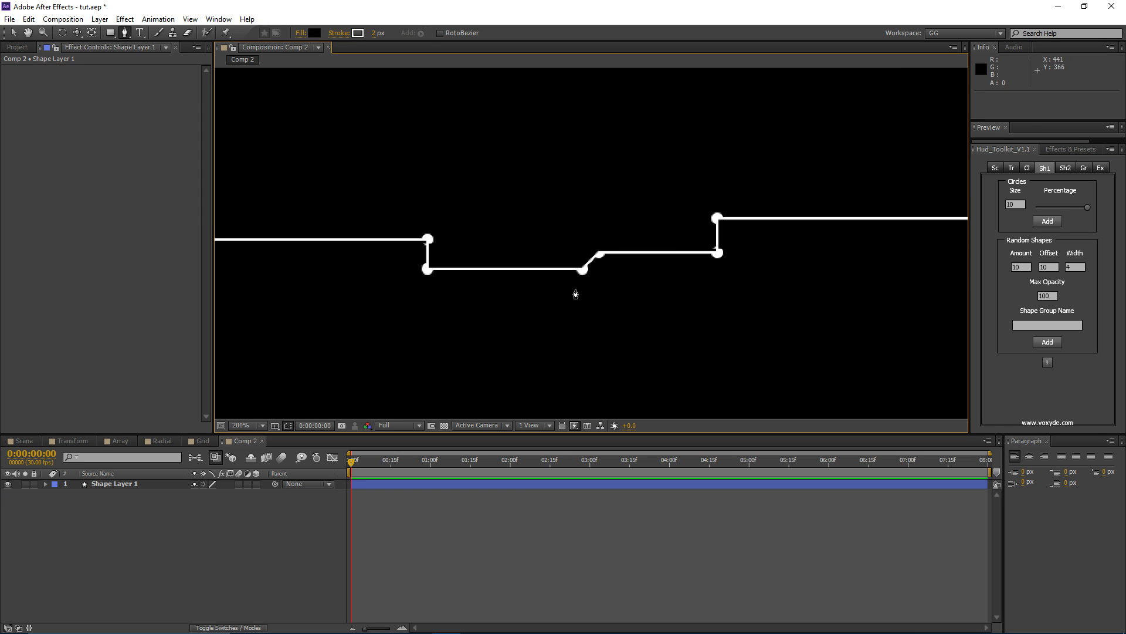
pyautogui.scroll(-1, 521, 247)
pyautogui.moveTo(661, 241); pyautogui.dragTo(440, 227)
pyautogui.moveTo(557, 244); pyautogui.dragTo(603, 244)
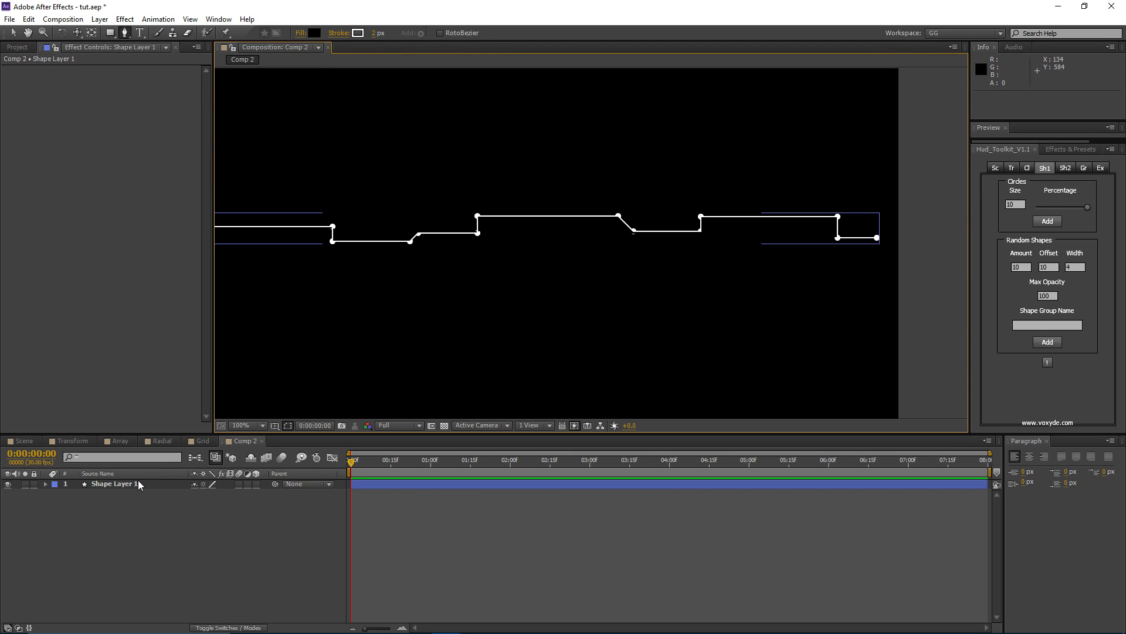
# - Expand the contents of Shape Layer 1 and reorder its groups so all Circle groups sit above the path
pyautogui.click(138, 483)
pyautogui.click(46, 484)
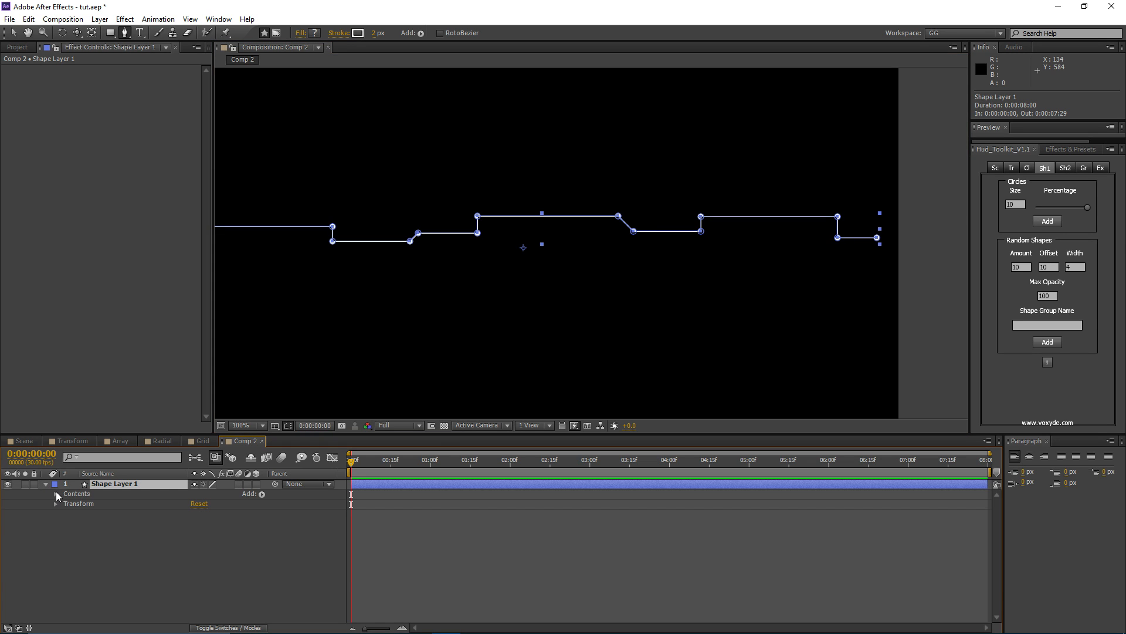
pyautogui.click(55, 493)
pyautogui.click(86, 503)
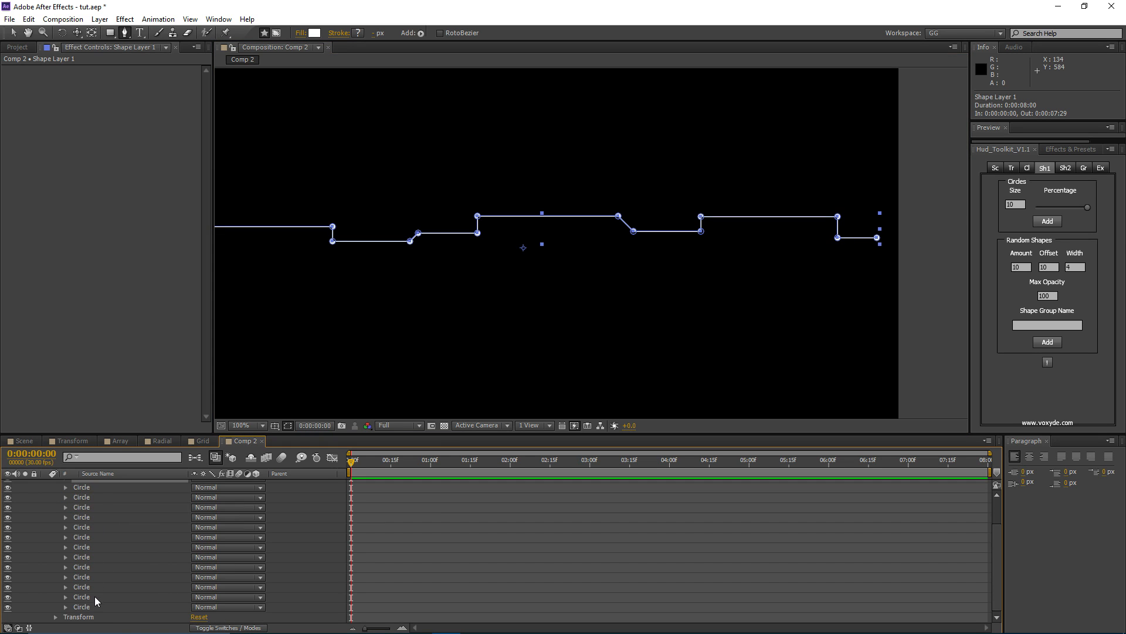
pyautogui.keyDown('shift'); pyautogui.click(97, 603); pyautogui.keyUp('shift')
pyautogui.scroll(1, 99, 540)
pyautogui.moveTo(87, 513); pyautogui.dragTo(86, 499)
pyautogui.click(366, 533)
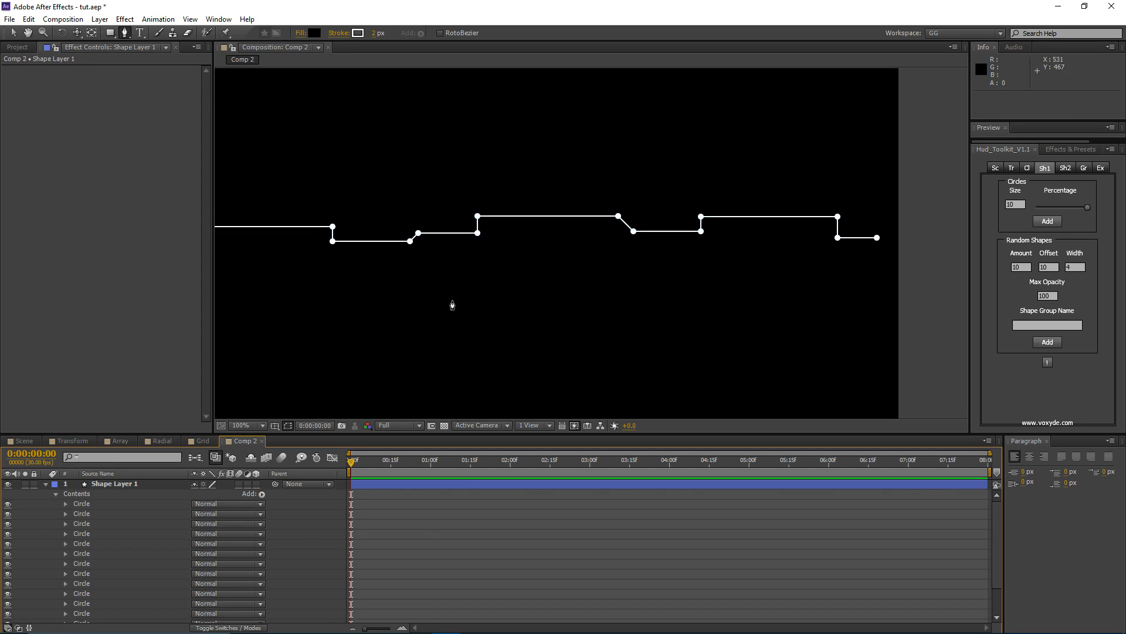
# - Examine the reordered circles along the whole stepped path, with Shape Layer 1 selected and deselected
pyautogui.moveTo(406, 261)
pyautogui.mouseDown()
pyautogui.moveTo(548, 254)
pyautogui.moveTo(415, 258)
pyautogui.mouseUp()
pyautogui.moveTo(642, 258); pyautogui.dragTo(621, 261)
pyautogui.moveTo(406, 227); pyautogui.dragTo(540, 257)
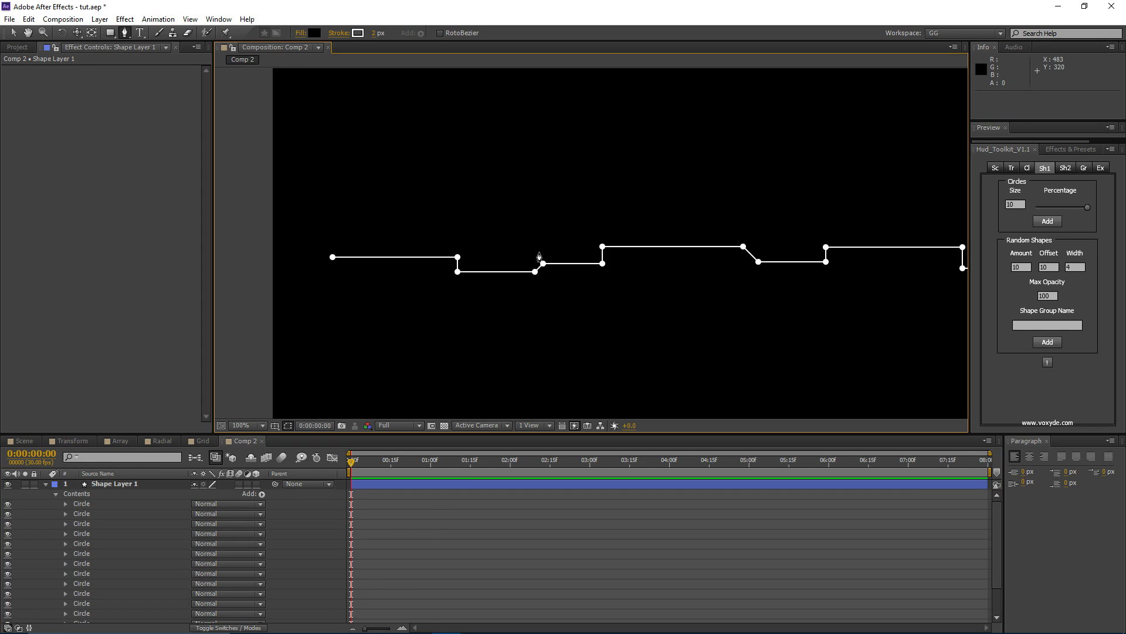
pyautogui.moveTo(476, 279); pyautogui.dragTo(434, 269)
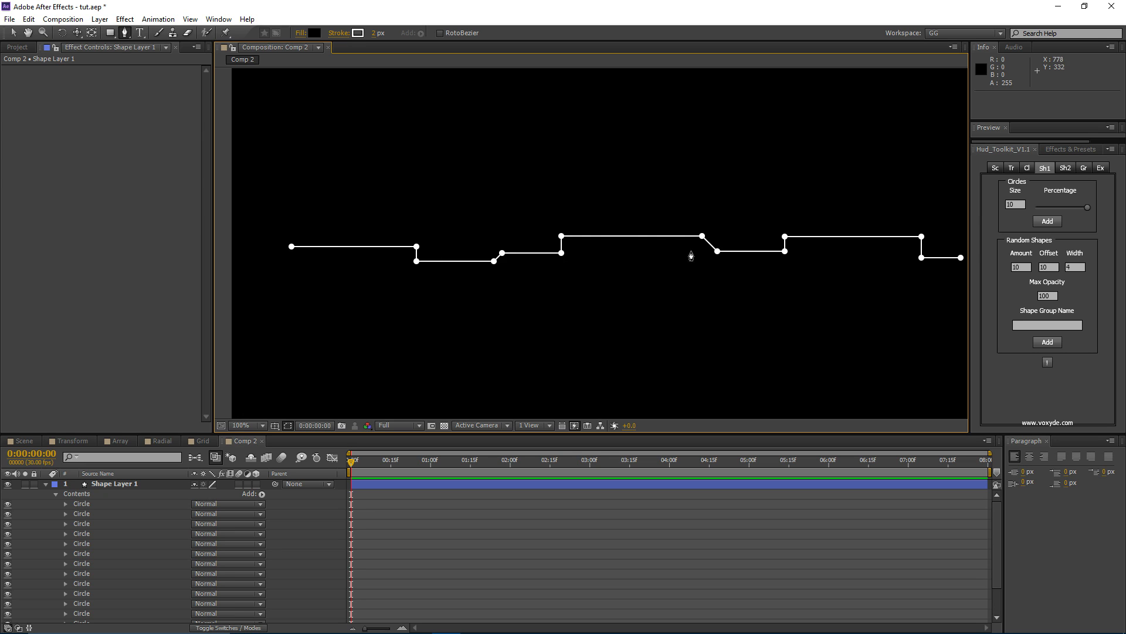
pyautogui.moveTo(691, 256); pyautogui.dragTo(576, 250)
pyautogui.scroll(1, 650, 246)
pyautogui.scroll(-1, 767, 254)
pyautogui.moveTo(720, 250); pyautogui.dragTo(679, 247)
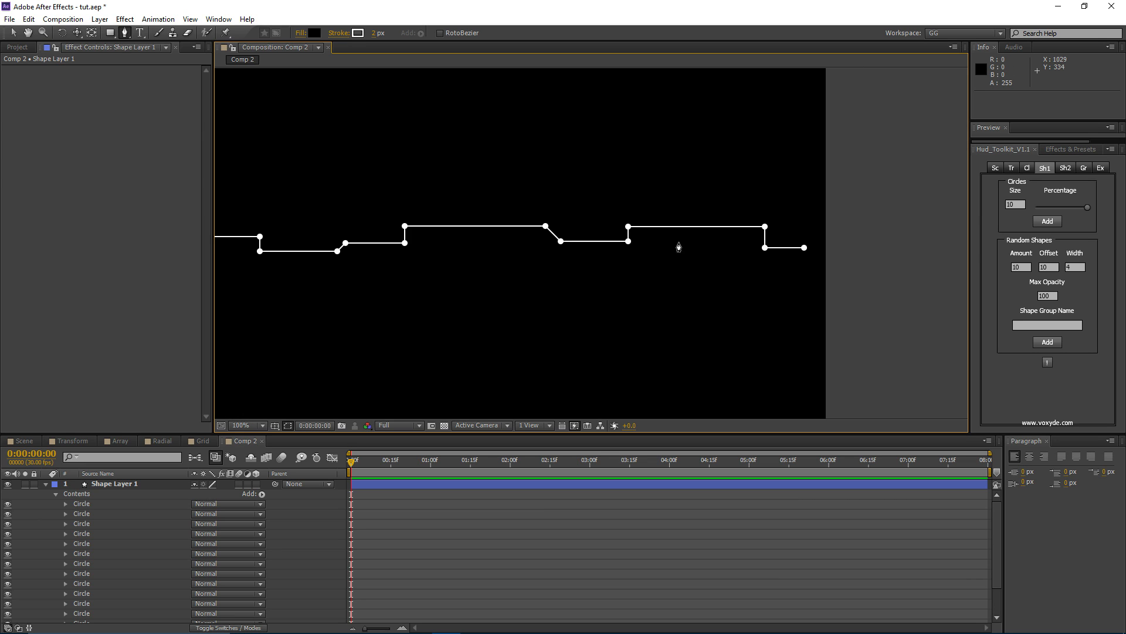
pyautogui.moveTo(452, 249); pyautogui.dragTo(604, 254)
pyautogui.click(355, 484)
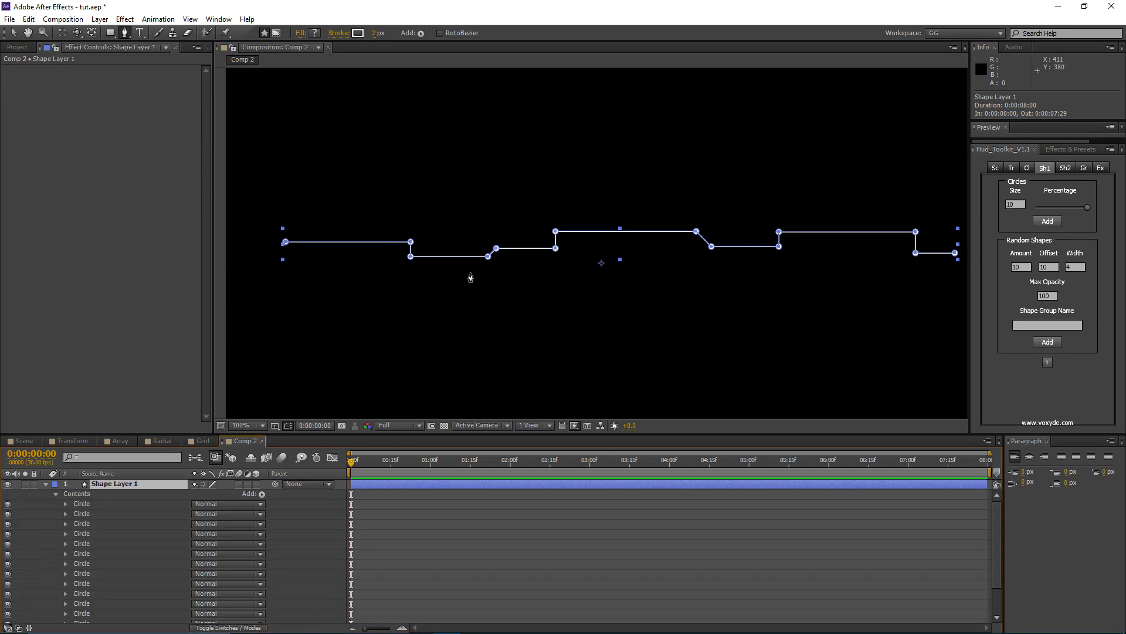
pyautogui.moveTo(471, 277); pyautogui.dragTo(513, 302)
pyautogui.click(431, 516)
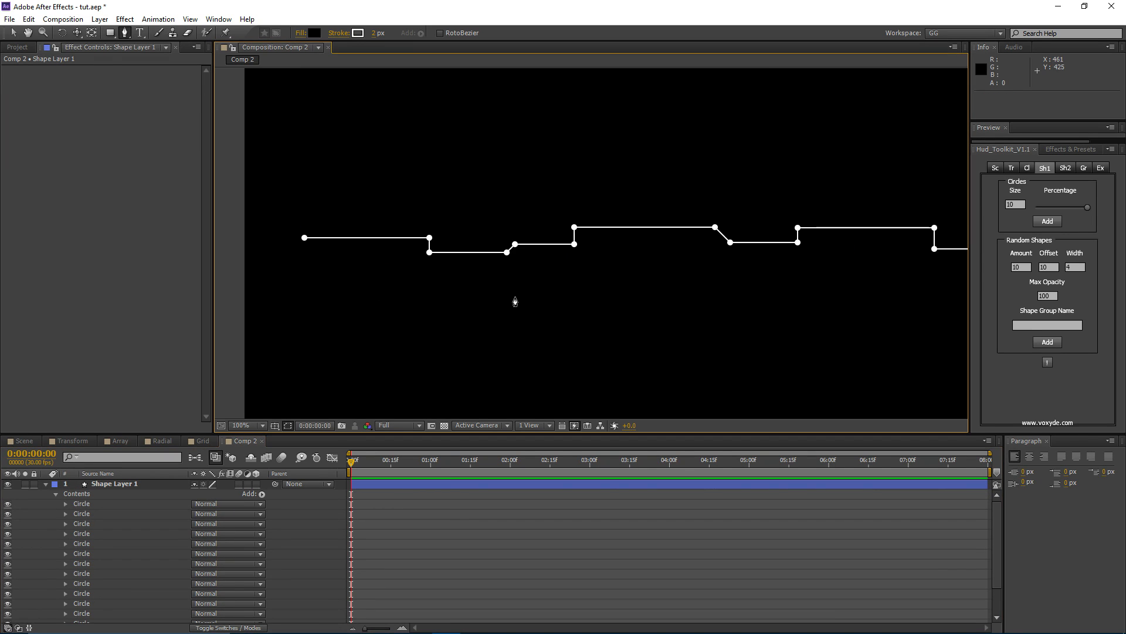
# - Set the circle size to 5 and undo the reordering and the circles added to the path
pyautogui.moveTo(551, 268); pyautogui.dragTo(472, 255)
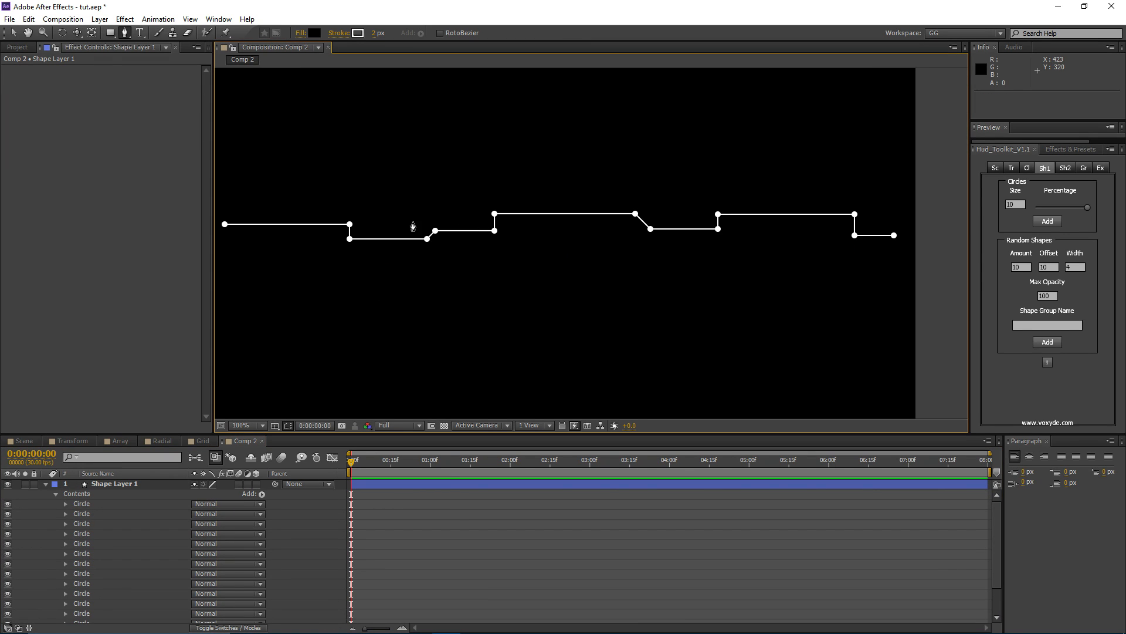
pyautogui.moveTo(414, 225); pyautogui.dragTo(446, 231)
pyautogui.hotkey('ctrl', 'z')
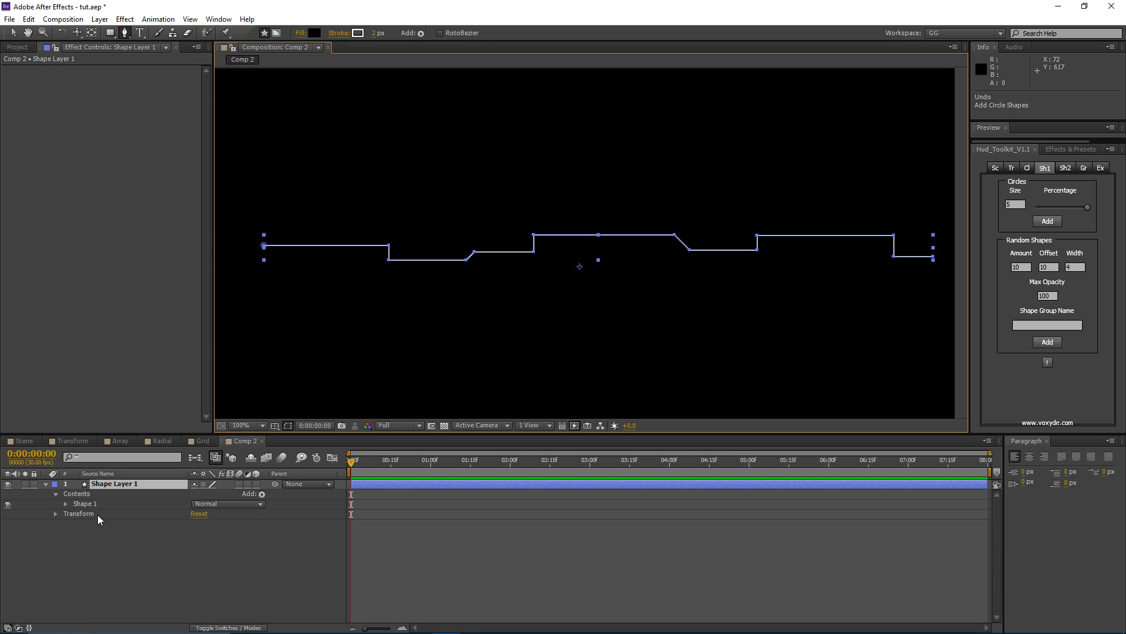
# - Select the path's shape group in Shape Layer 1 and enter "Shape 1" as the shape group name for Random Shapes
pyautogui.moveTo(683, 248); pyautogui.dragTo(627, 232)
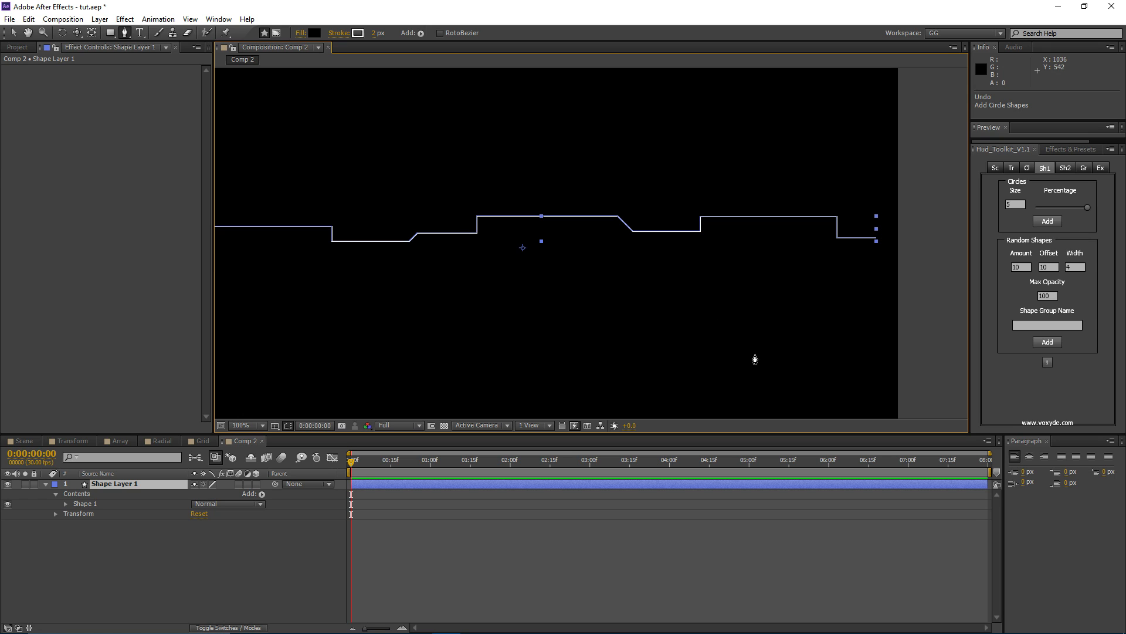
pyautogui.moveTo(415, 232); pyautogui.dragTo(511, 239)
pyautogui.moveTo(821, 257); pyautogui.dragTo(717, 244)
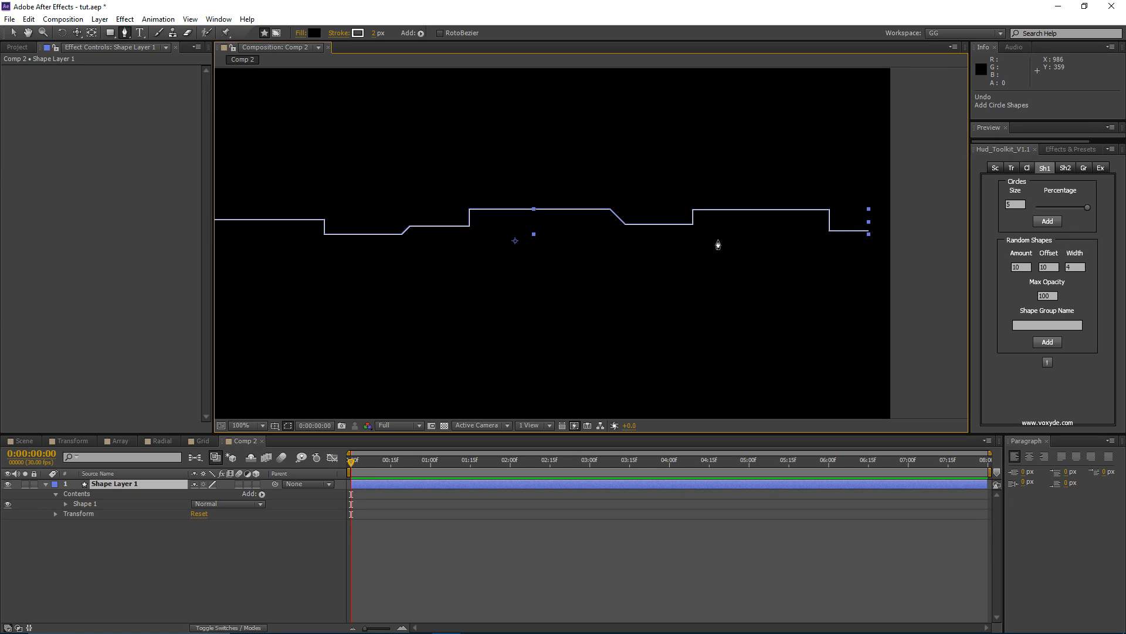
pyautogui.click(90, 503)
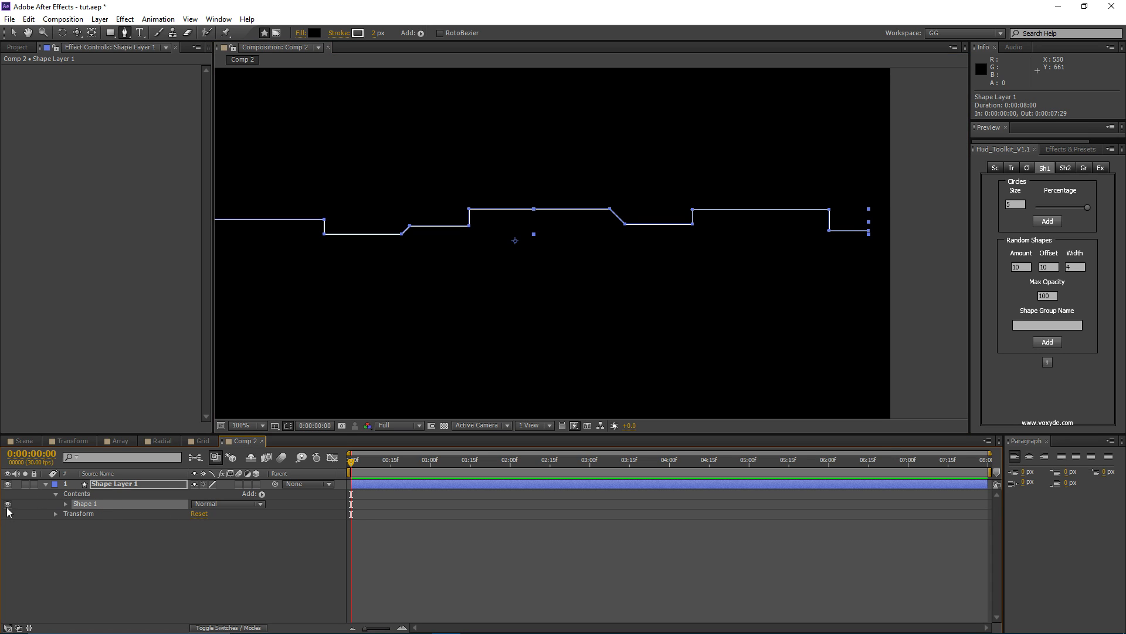
pyautogui.moveTo(435, 316); pyautogui.dragTo(461, 317)
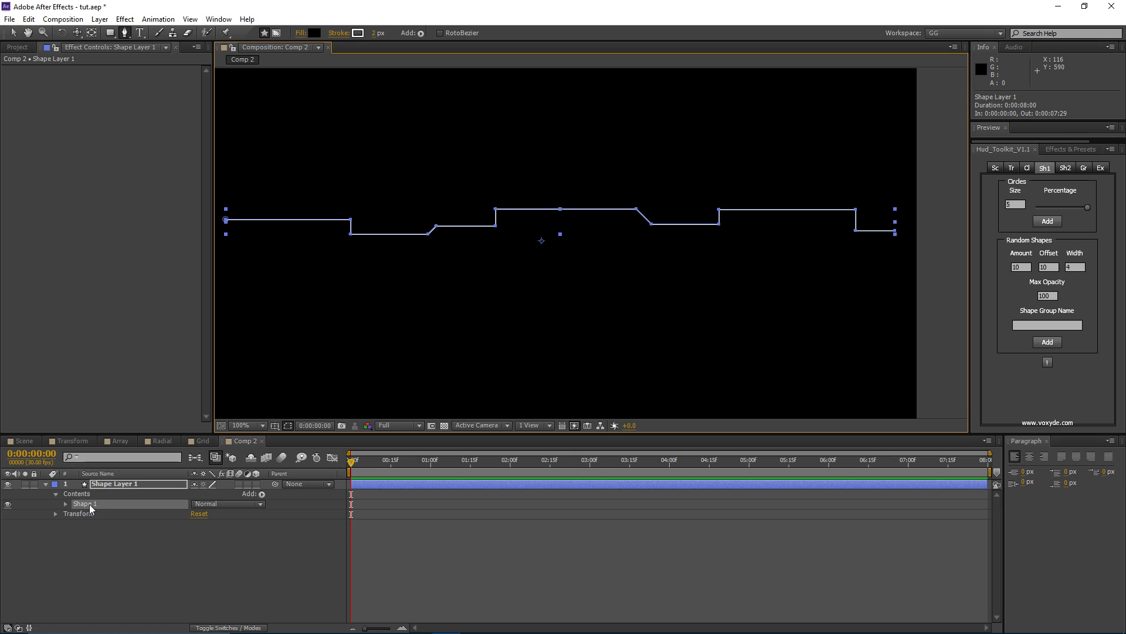
pyautogui.click(1027, 326)
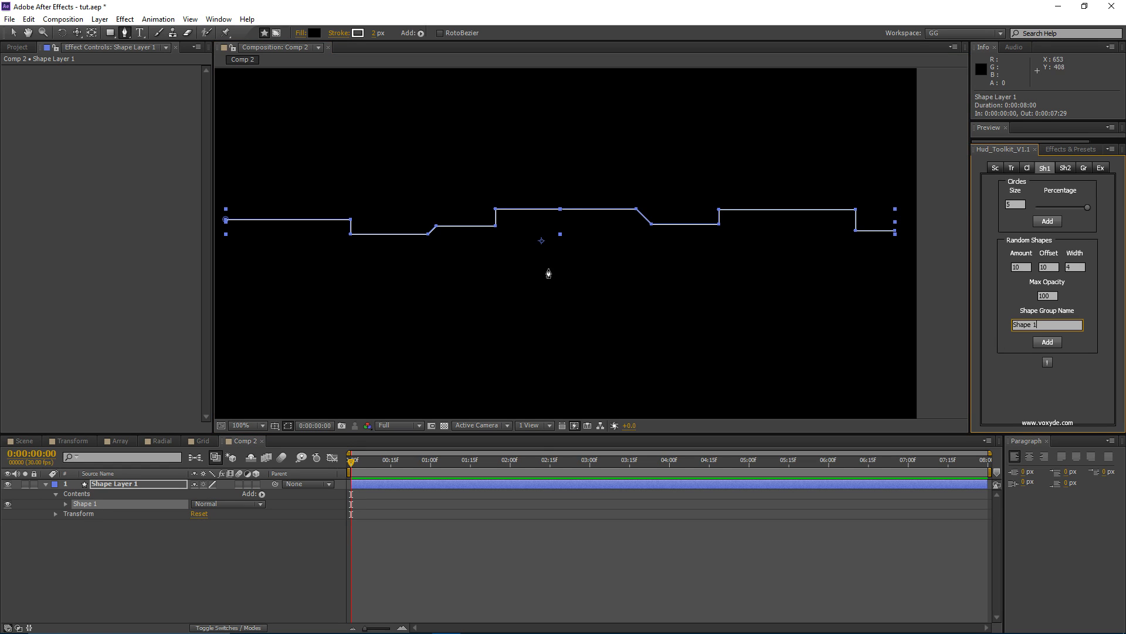
# - Add random shapes along the stepped path with amount 10, offset 10, width 4 and max opacity 100, and deselect the layer
pyautogui.moveTo(624, 268)
pyautogui.mouseDown()
pyautogui.moveTo(636, 268)
pyautogui.moveTo(623, 271)
pyautogui.mouseUp()
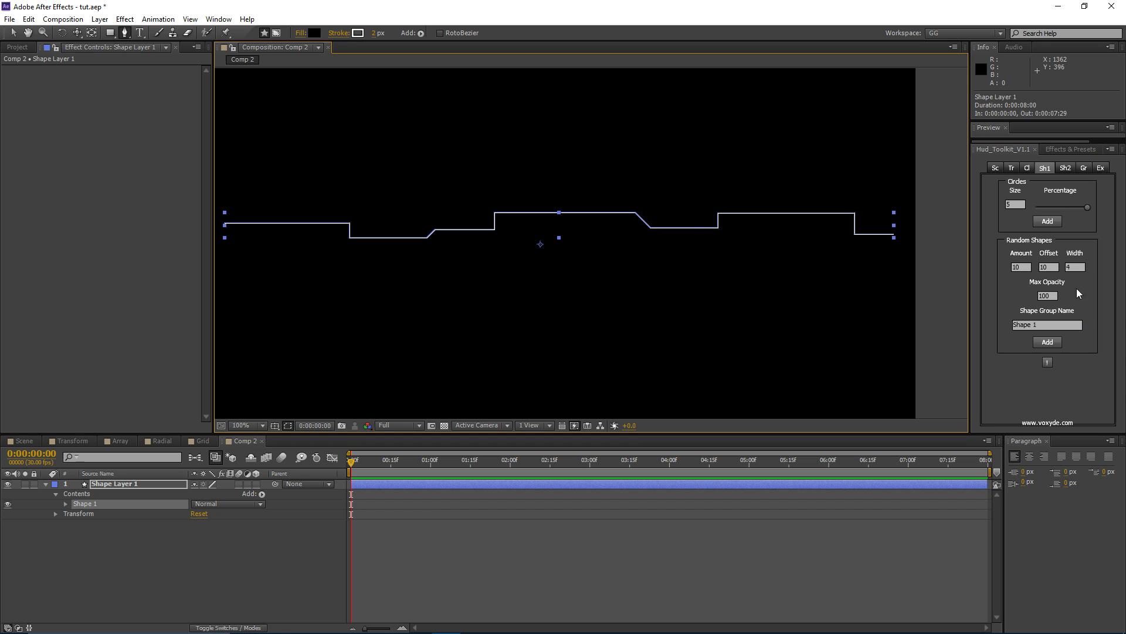
pyautogui.click(1047, 342)
pyautogui.click(624, 498)
pyautogui.moveTo(555, 243); pyautogui.dragTo(609, 244)
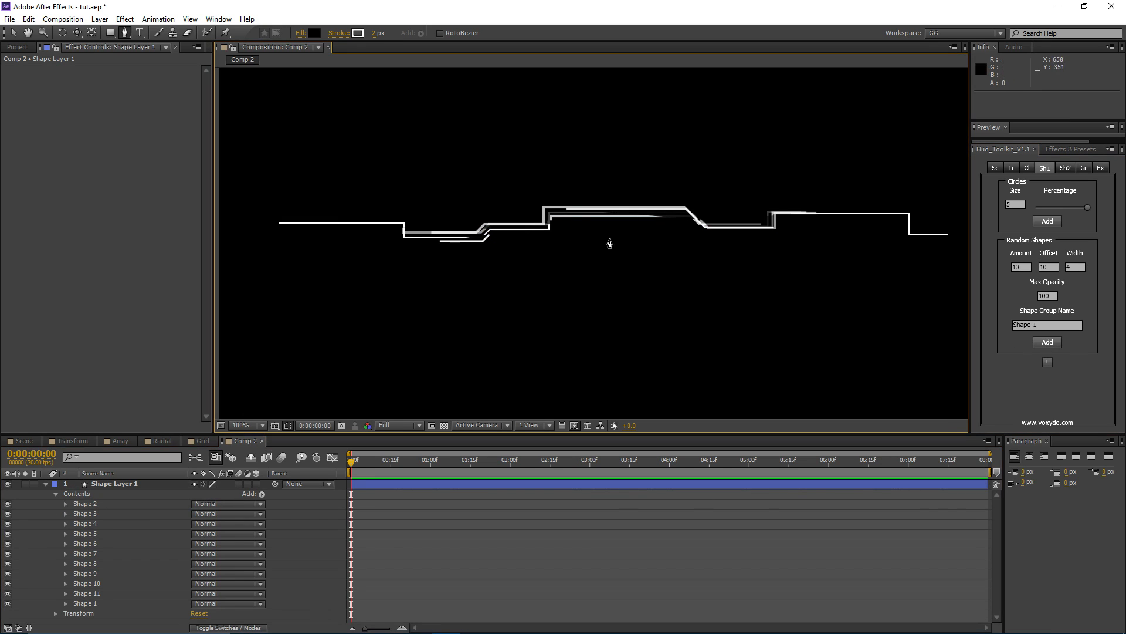
pyautogui.press('v')
pyautogui.scroll(2, 633, 231)
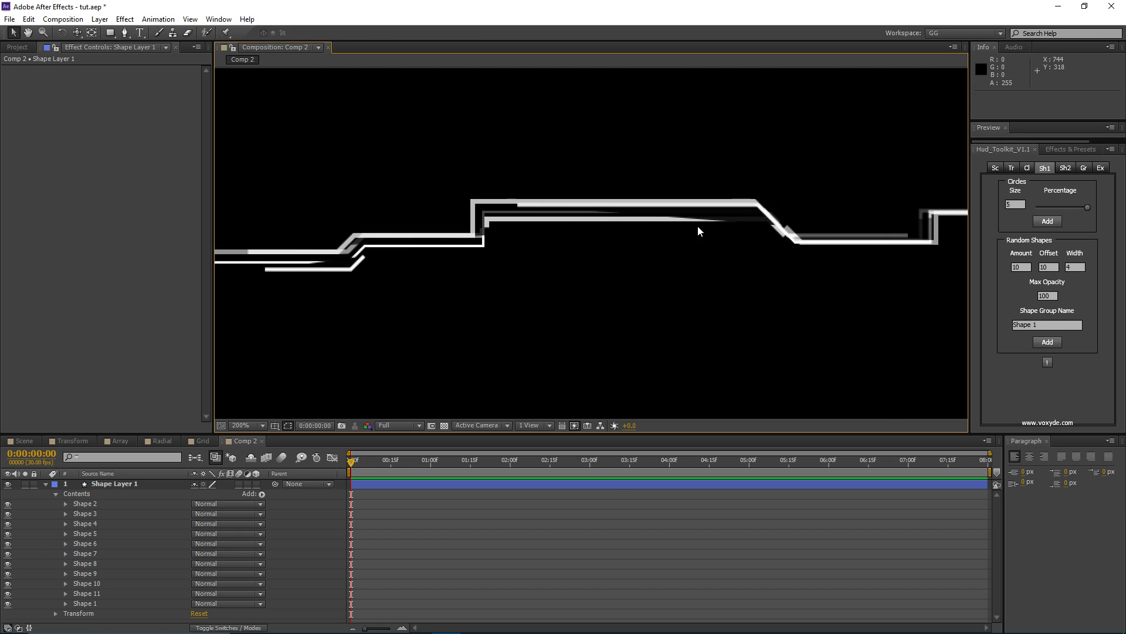
# - Undo the random shapes added to Shape Layer 1, leaving only its original stepped line
pyautogui.scroll(-2, 698, 231)
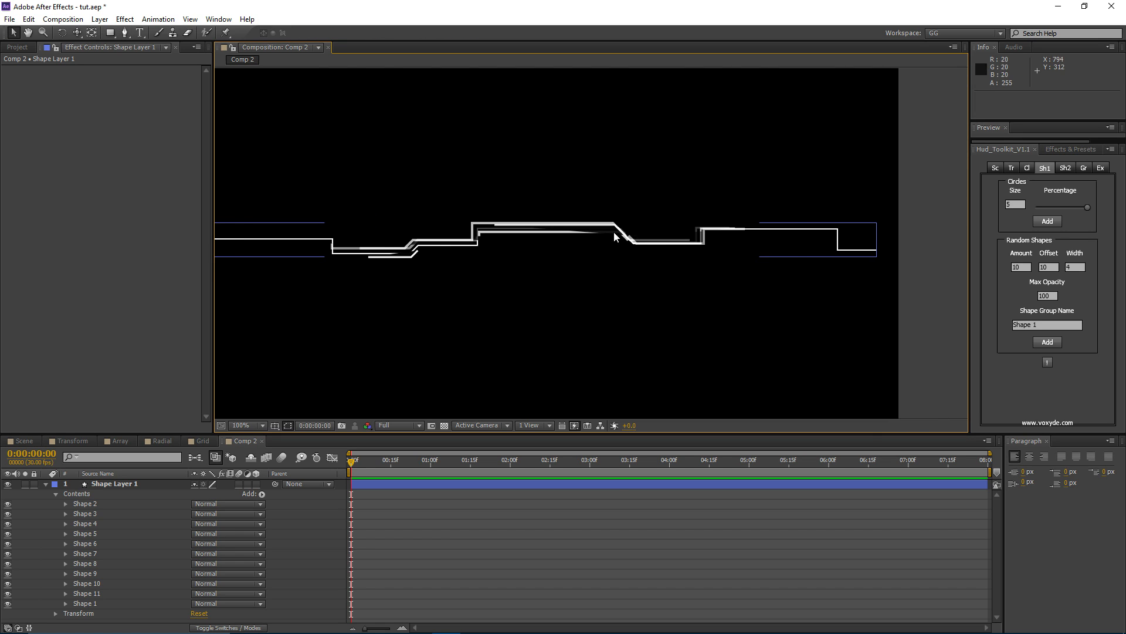
pyautogui.moveTo(613, 233); pyautogui.dragTo(655, 234)
pyautogui.click(126, 484)
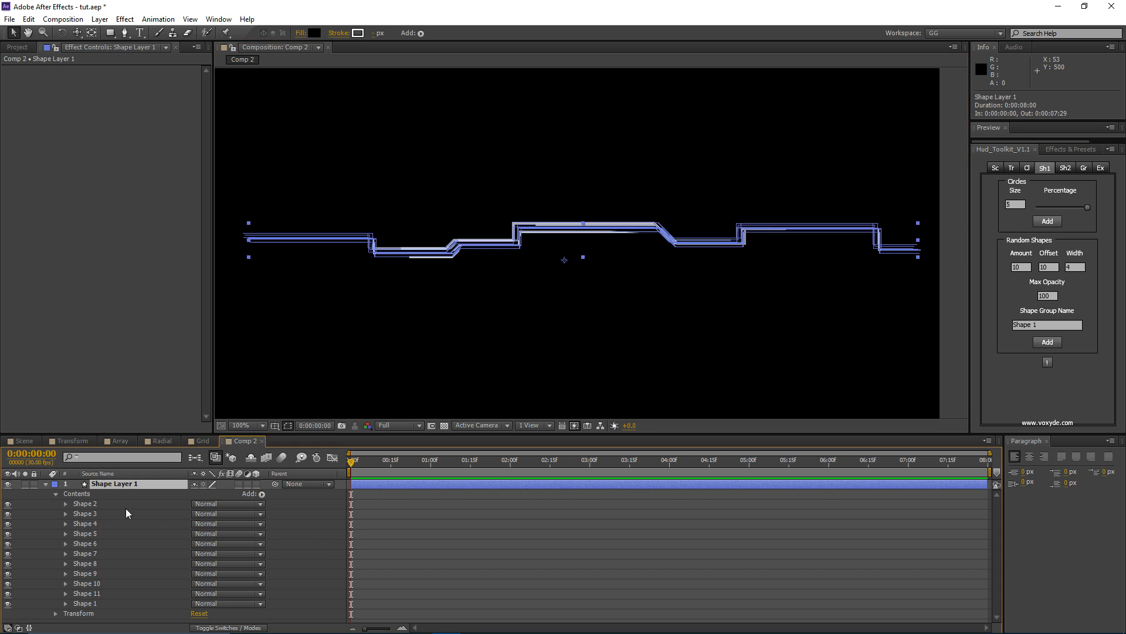
pyautogui.hotkey('ctrl', 'z')
pyautogui.moveTo(555, 318); pyautogui.dragTo(661, 350)
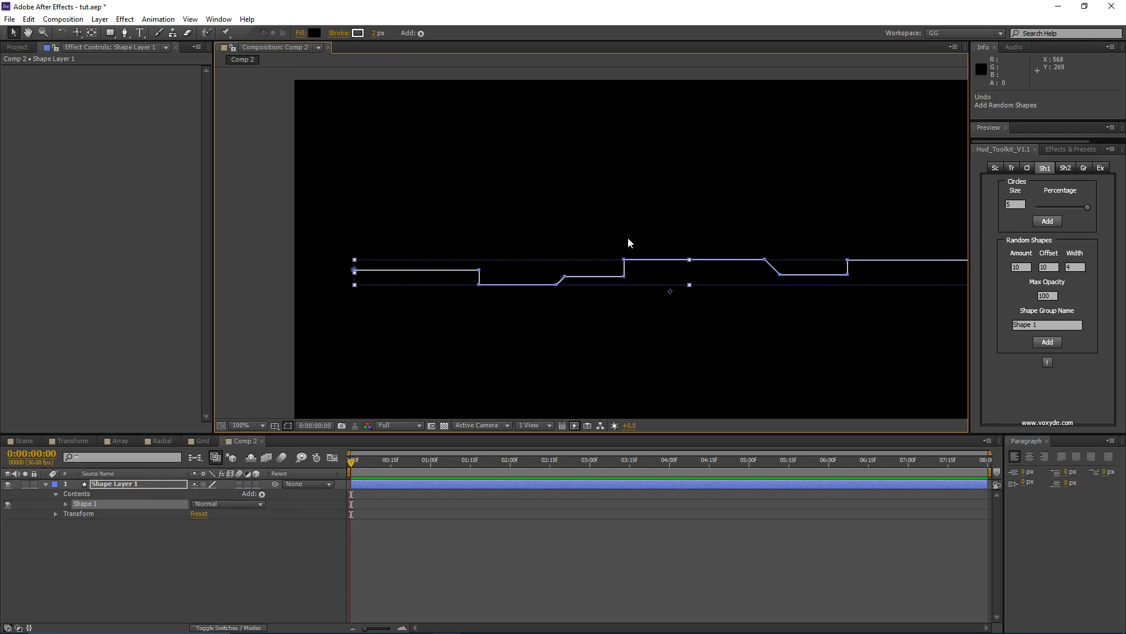
# - Set the stepped line's stroke width to 1 px and move Shape Layer 1 to position 597, 341
pyautogui.click(377, 33)
pyautogui.write('1')
pyautogui.press('Return')
pyautogui.click(369, 484)
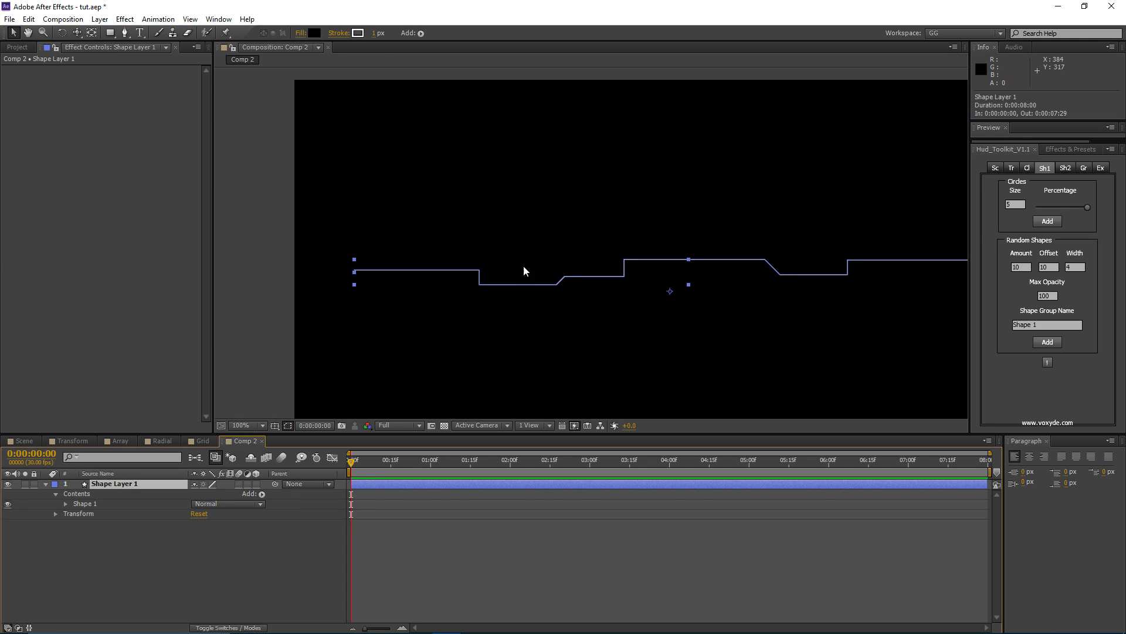
pyautogui.moveTo(558, 271); pyautogui.dragTo(532, 259)
pyautogui.moveTo(654, 293)
pyautogui.mouseDown()
pyautogui.moveTo(616, 296)
pyautogui.moveTo(597, 269)
pyautogui.mouseUp()
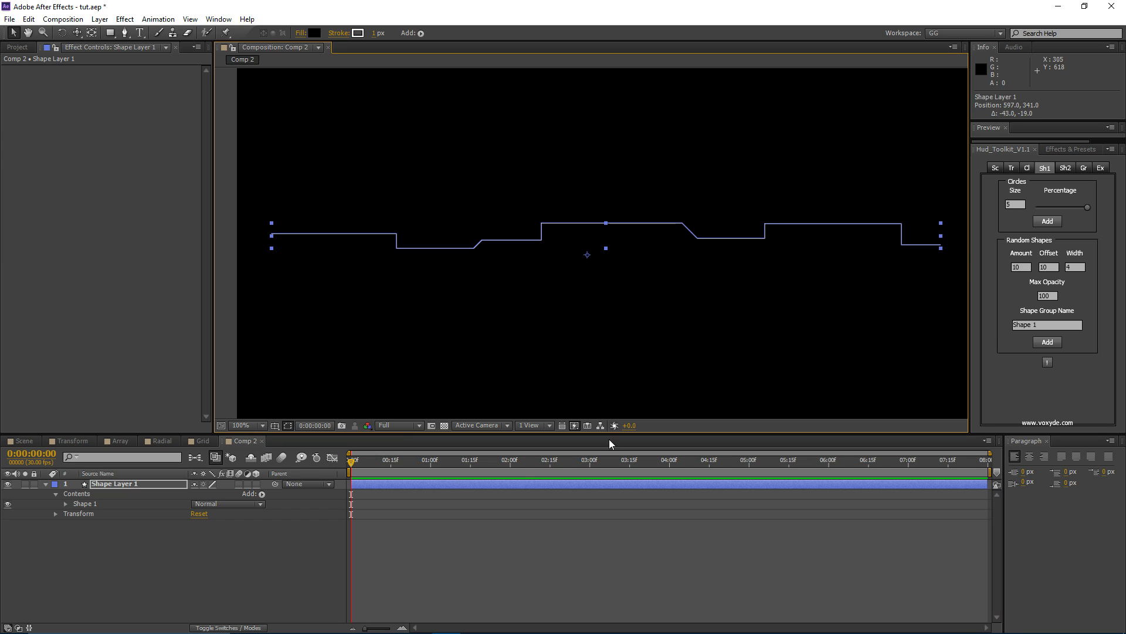
# - Add random shapes to Shape Layer 1 based on the Shape 1 group, using the current random shape settings
pyautogui.click(1033, 324)
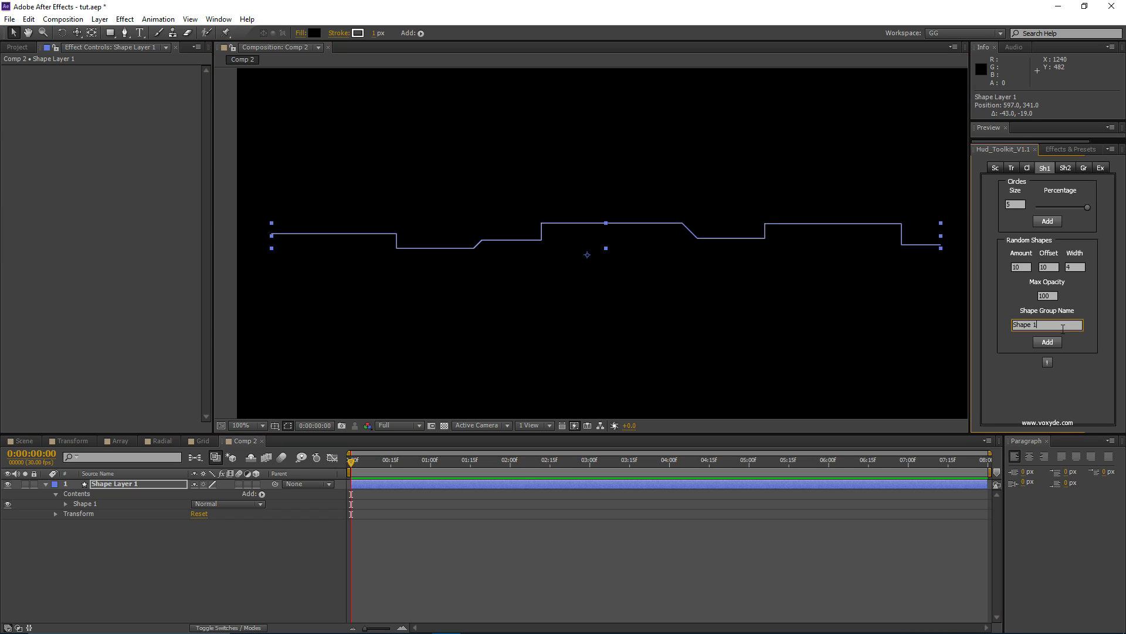
pyautogui.moveTo(1007, 326); pyautogui.dragTo(1061, 322)
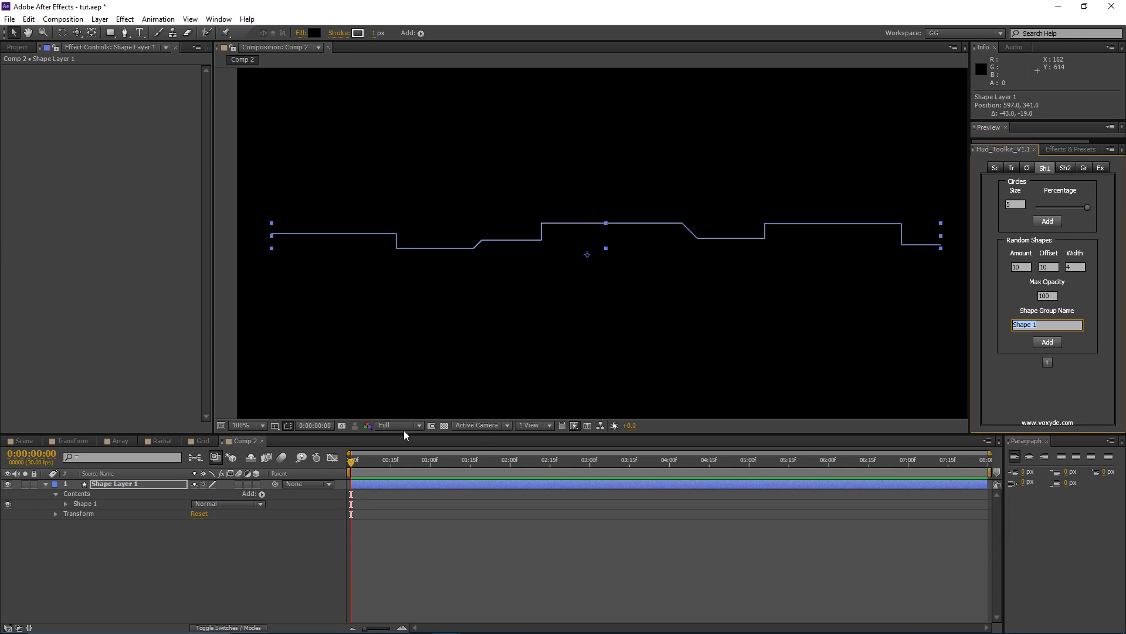
pyautogui.click(1048, 342)
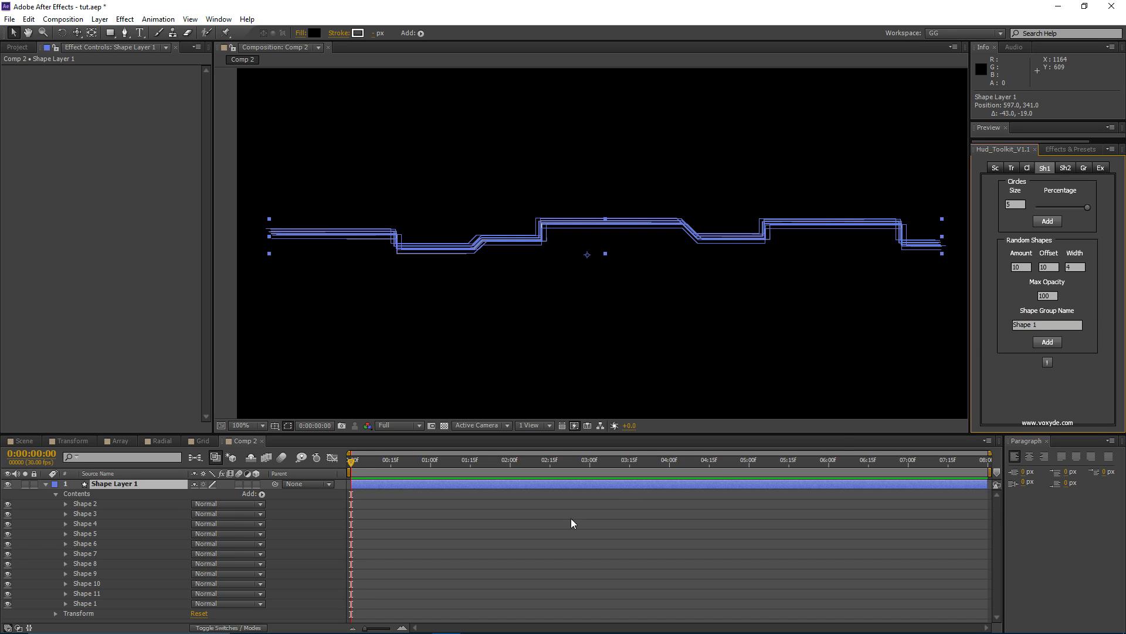
# - Examine the generated random lines along the whole length of the stepped path
pyautogui.scroll(1, 688, 233)
pyautogui.moveTo(657, 241); pyautogui.dragTo(475, 238)
pyautogui.moveTo(725, 235); pyautogui.dragTo(541, 234)
pyautogui.moveTo(651, 242)
pyautogui.mouseDown()
pyautogui.moveTo(579, 244)
pyautogui.moveTo(837, 258)
pyautogui.mouseUp()
pyautogui.moveTo(456, 241); pyautogui.dragTo(334, 249)
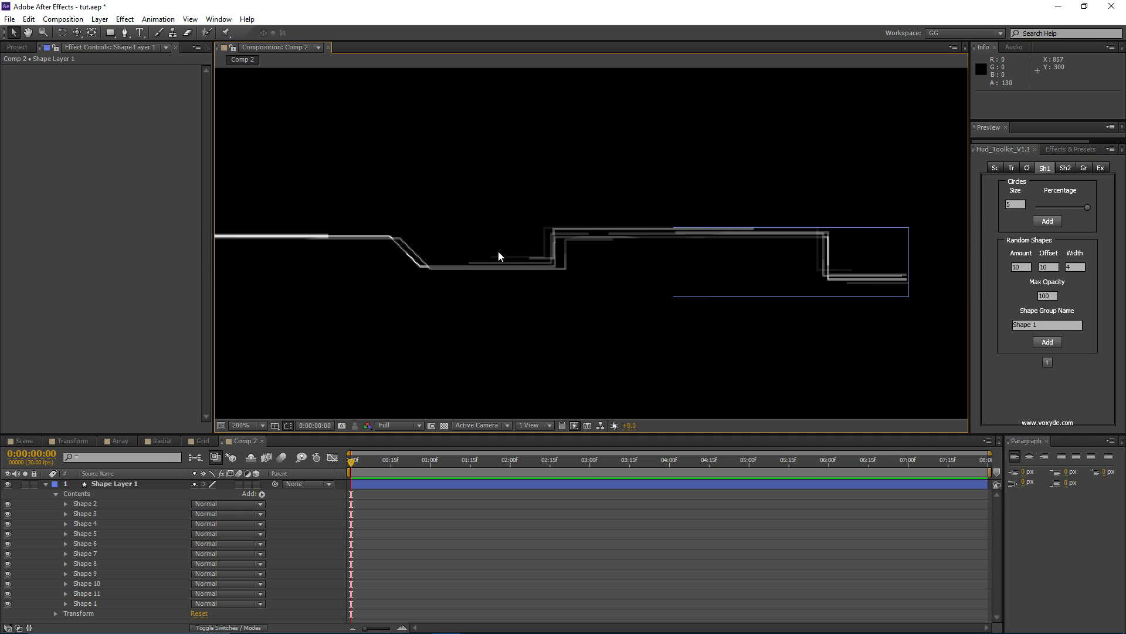
pyautogui.moveTo(498, 251); pyautogui.dragTo(817, 258)
pyautogui.moveTo(364, 226); pyautogui.dragTo(738, 173)
pyautogui.moveTo(547, 224); pyautogui.dragTo(468, 225)
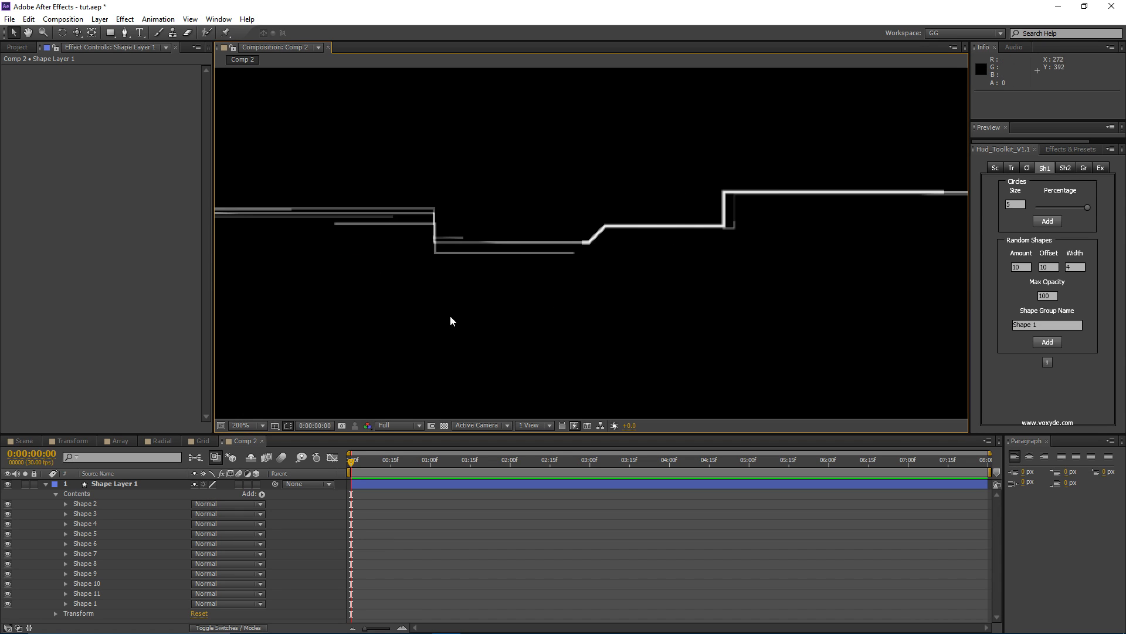
pyautogui.moveTo(664, 253); pyautogui.dragTo(492, 260)
pyautogui.scroll(-1, 586, 270)
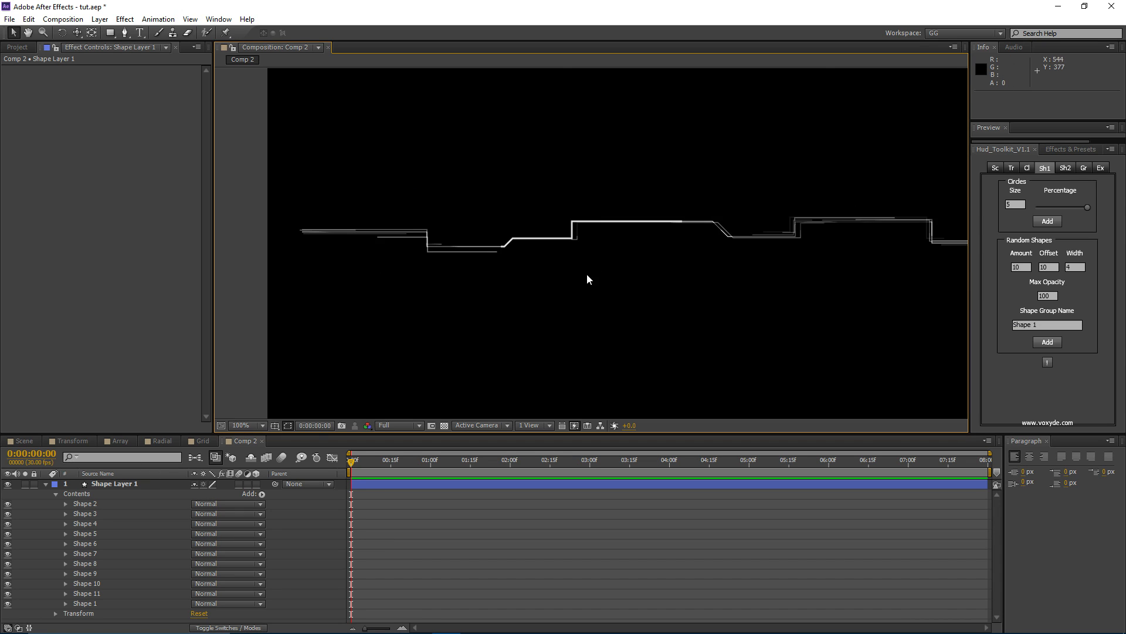
pyautogui.moveTo(587, 271); pyautogui.dragTo(420, 278)
pyautogui.moveTo(537, 270); pyautogui.dragTo(637, 262)
# - Undo the random shapes on Shape Layer 1
pyautogui.click(112, 485)
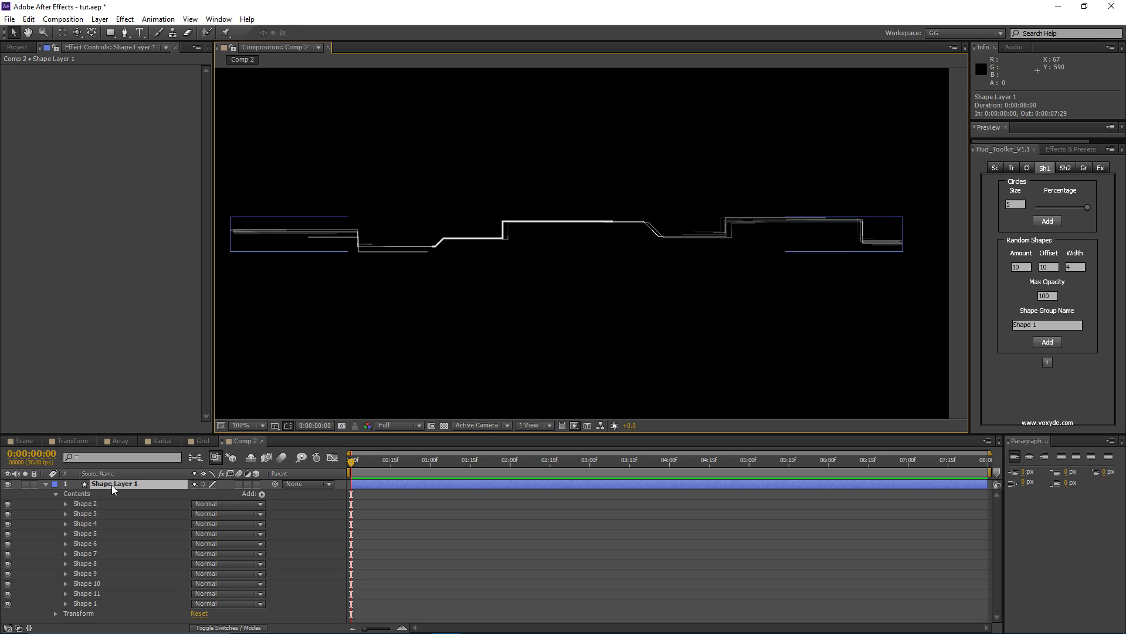
pyautogui.hotkey('ctrl', 'z')
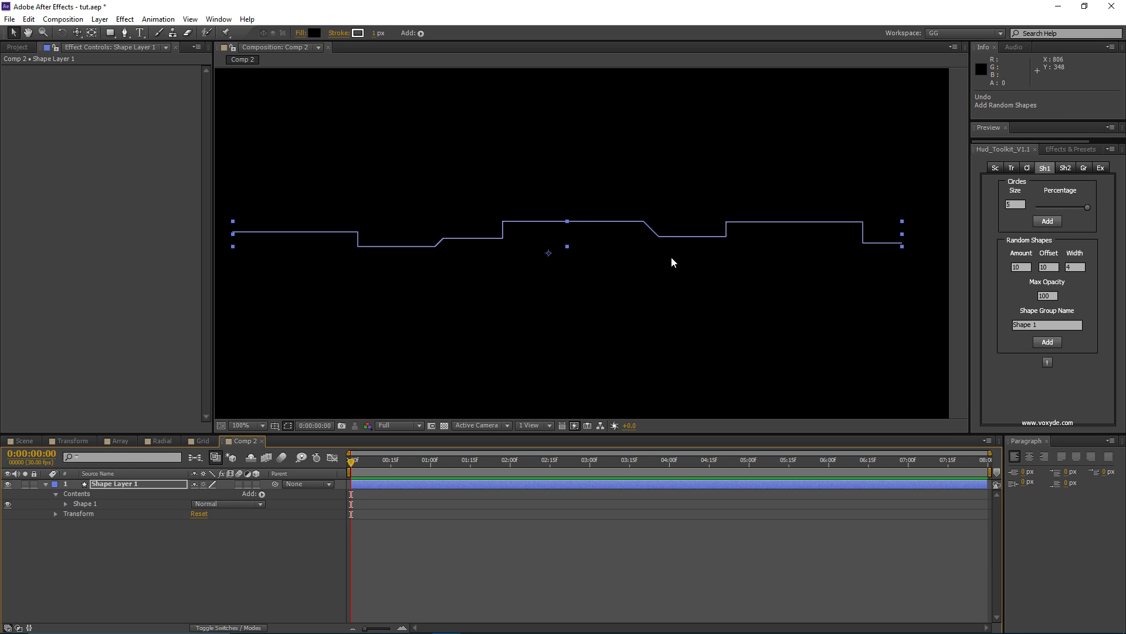
pyautogui.moveTo(672, 258); pyautogui.dragTo(740, 266)
# - Set the random shapes amount to 50 and add them to Shape Layer 1
pyautogui.moveTo(1029, 267); pyautogui.dragTo(915, 268)
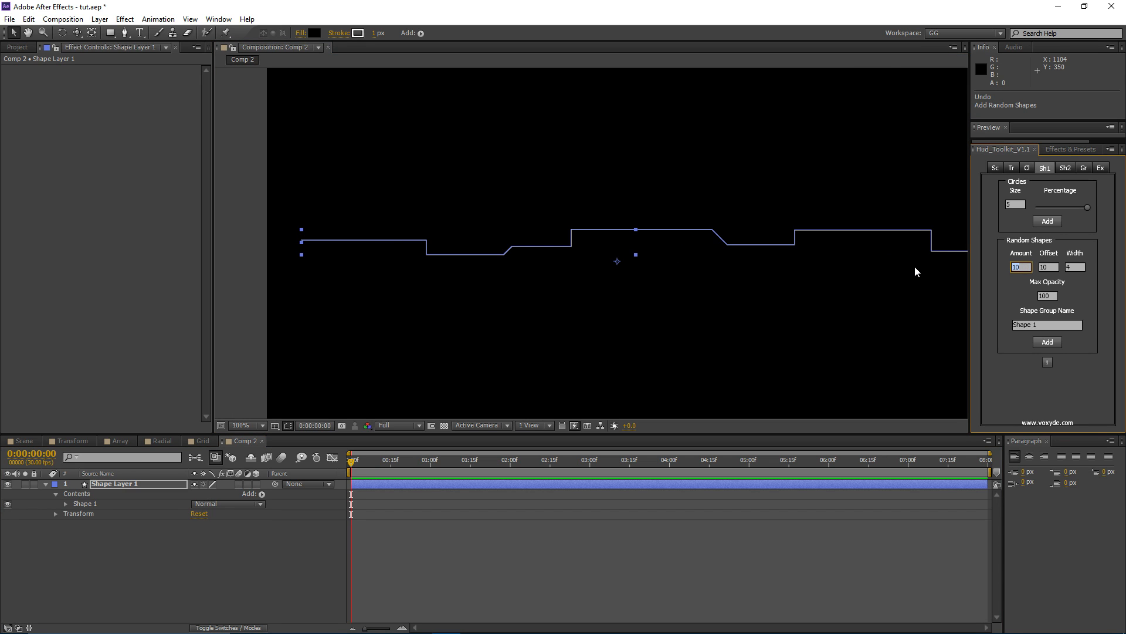
pyautogui.write('50')
pyautogui.click(1047, 341)
pyautogui.click(532, 257)
pyautogui.moveTo(532, 257); pyautogui.dragTo(420, 254)
# - Undo the 50 random shapes on Shape Layer 1
pyautogui.click(104, 487)
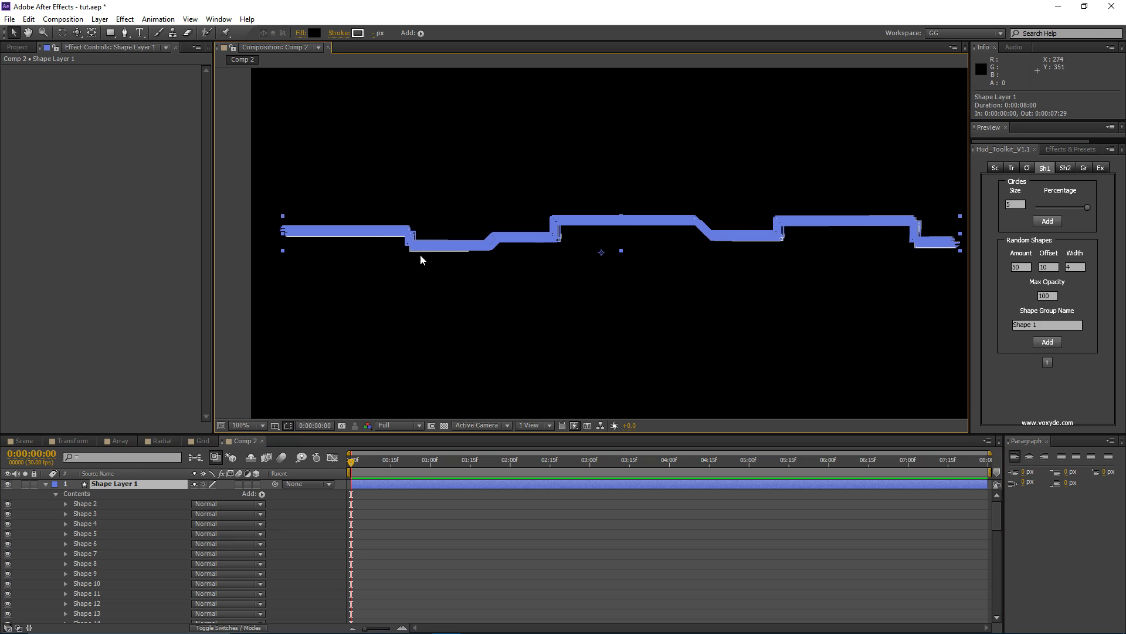
pyautogui.hotkey('ctrl', 'z')
pyautogui.hscroll(3, 616, 267)
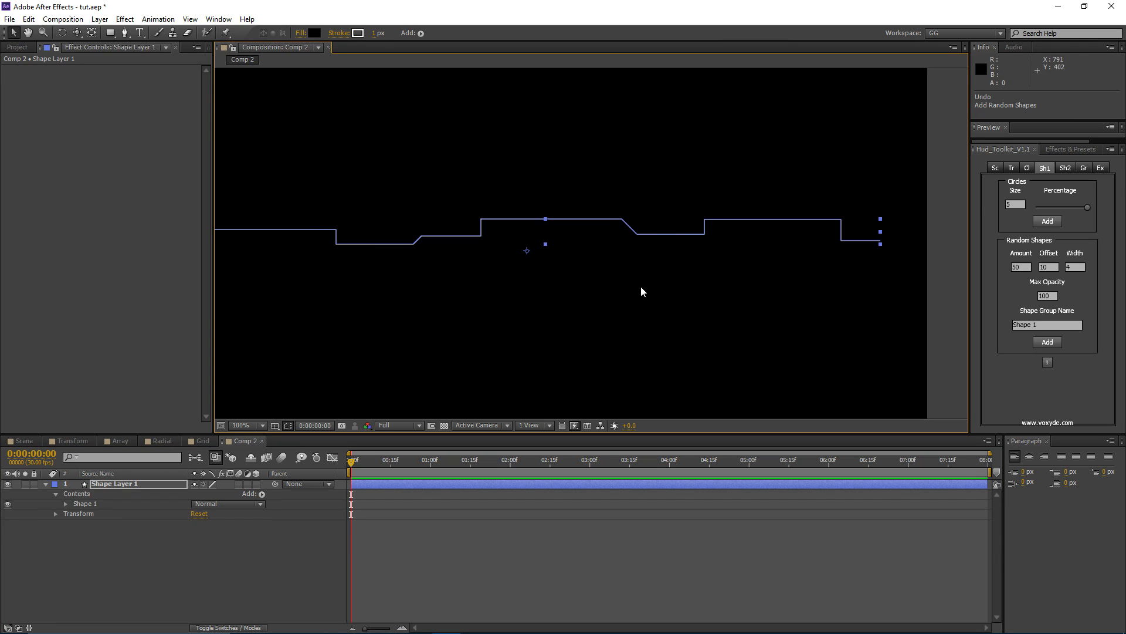
# - Set the random shapes amount to 15
pyautogui.moveTo(1028, 267); pyautogui.dragTo(949, 266)
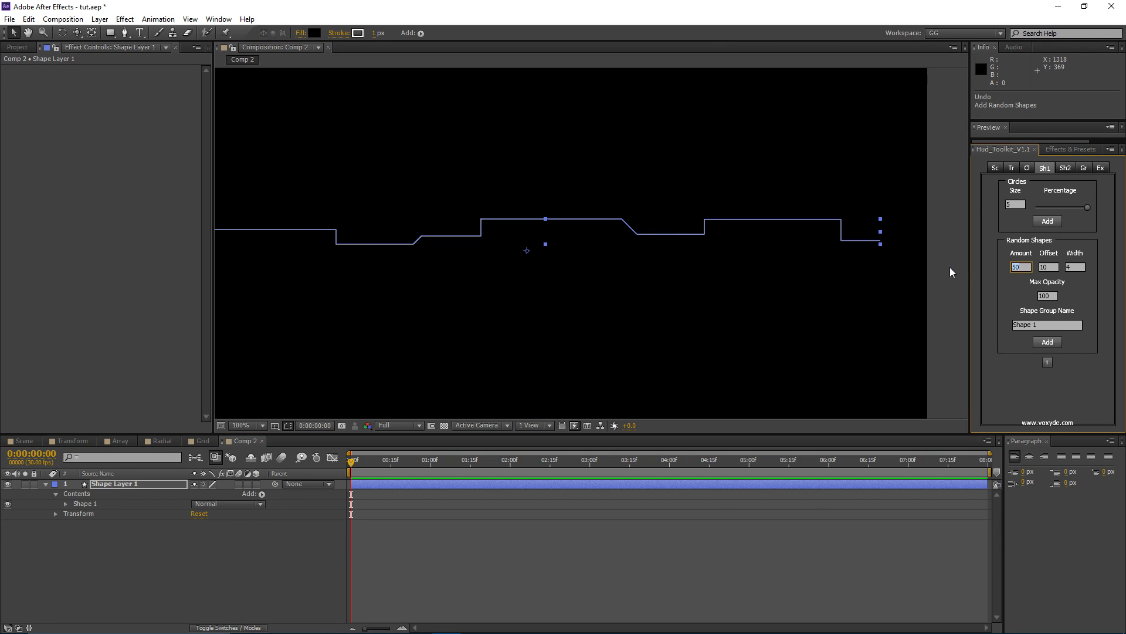
pyautogui.write('15')
pyautogui.press('Tab')
pyautogui.hscroll(-3, 551, 225)
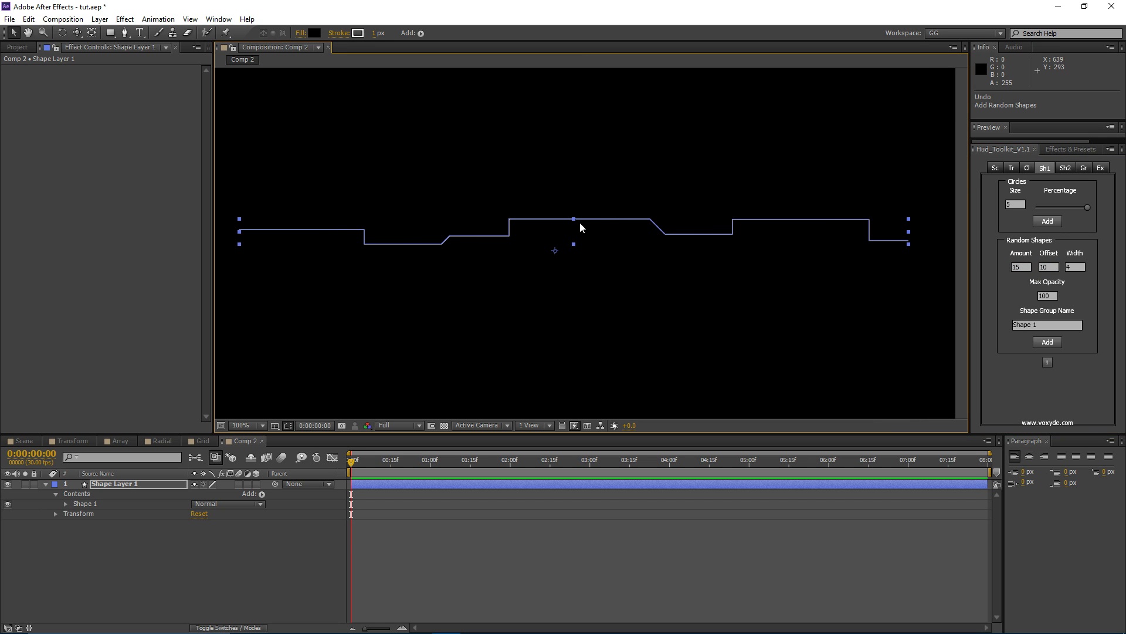
# - Set the random shapes offset to 35 and try the result on Shape Layer 1
pyautogui.doubleClick(1049, 267)
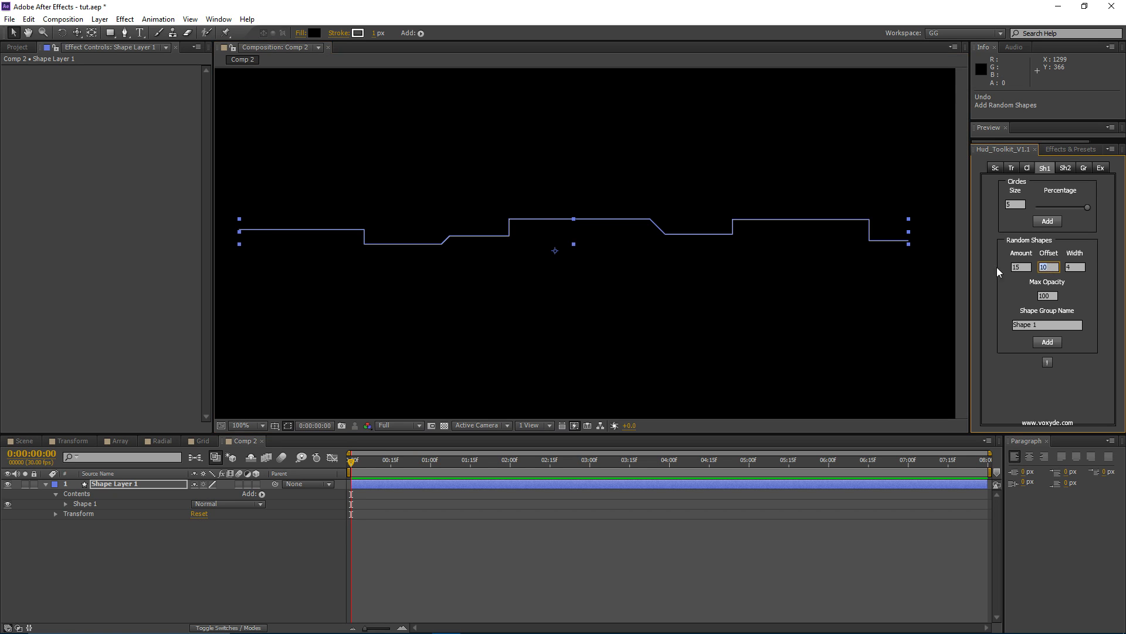
pyautogui.write('35')
pyautogui.click(1048, 342)
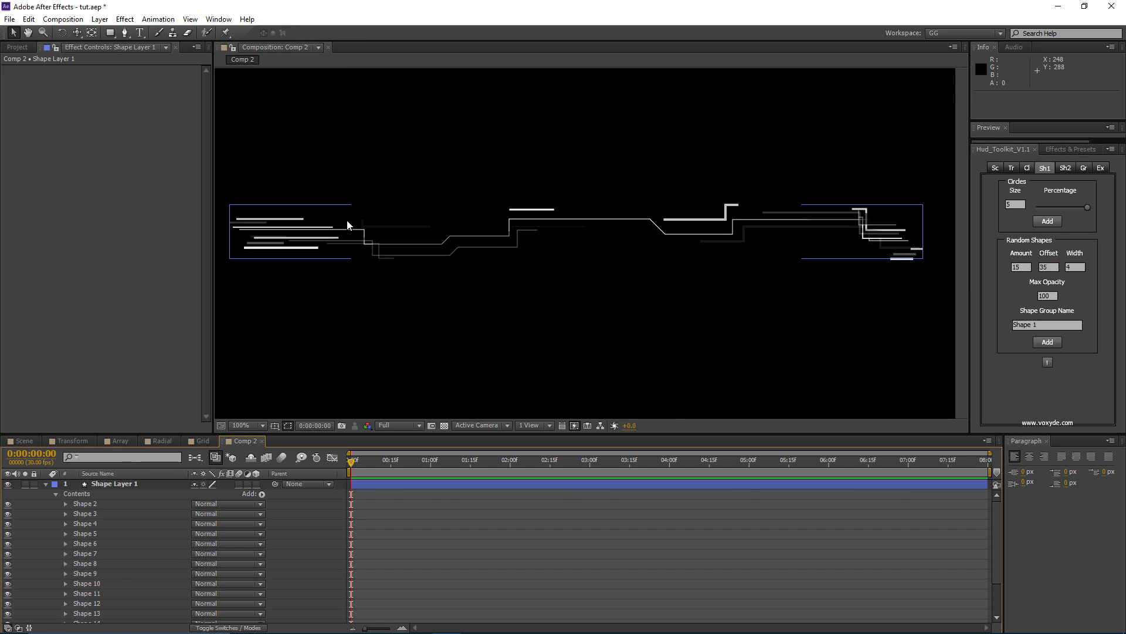
pyautogui.hotkey('ctrl', 'z')
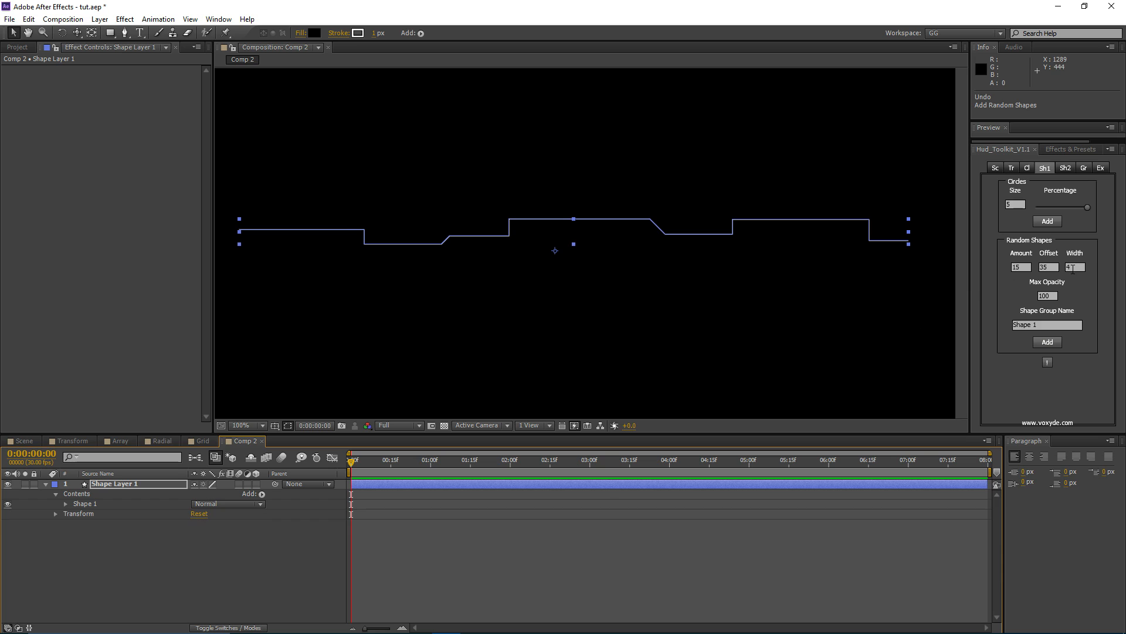
# - Try adding random shapes with a width of 15 to Shape Layer 1
pyautogui.doubleClick(1072, 267)
pyautogui.moveTo(776, 243); pyautogui.dragTo(759, 244)
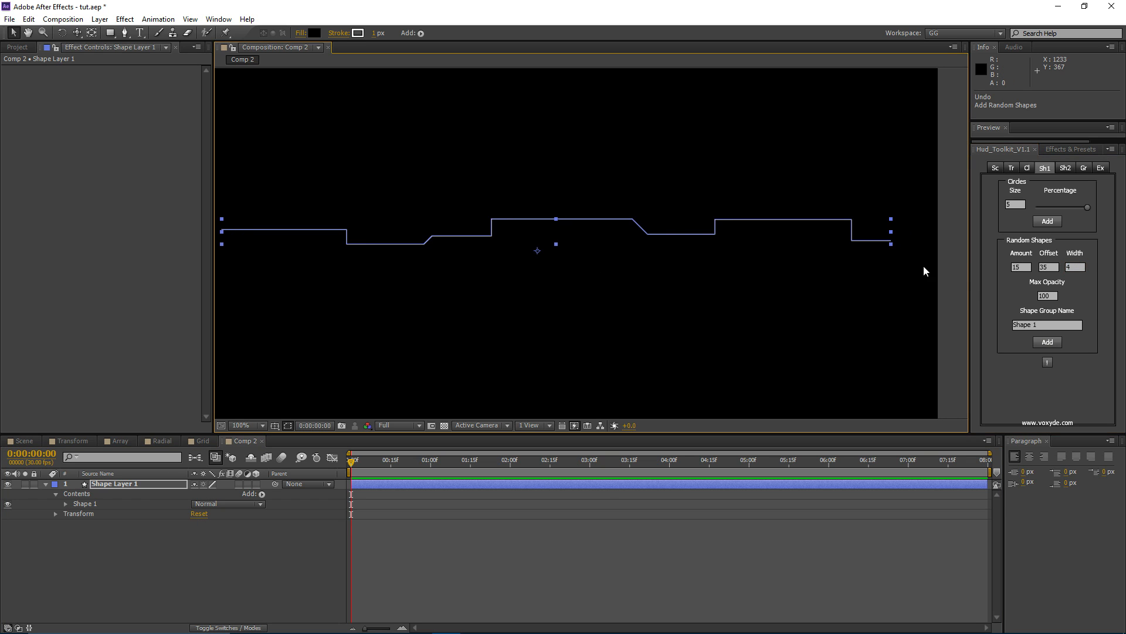
pyautogui.doubleClick(1075, 267)
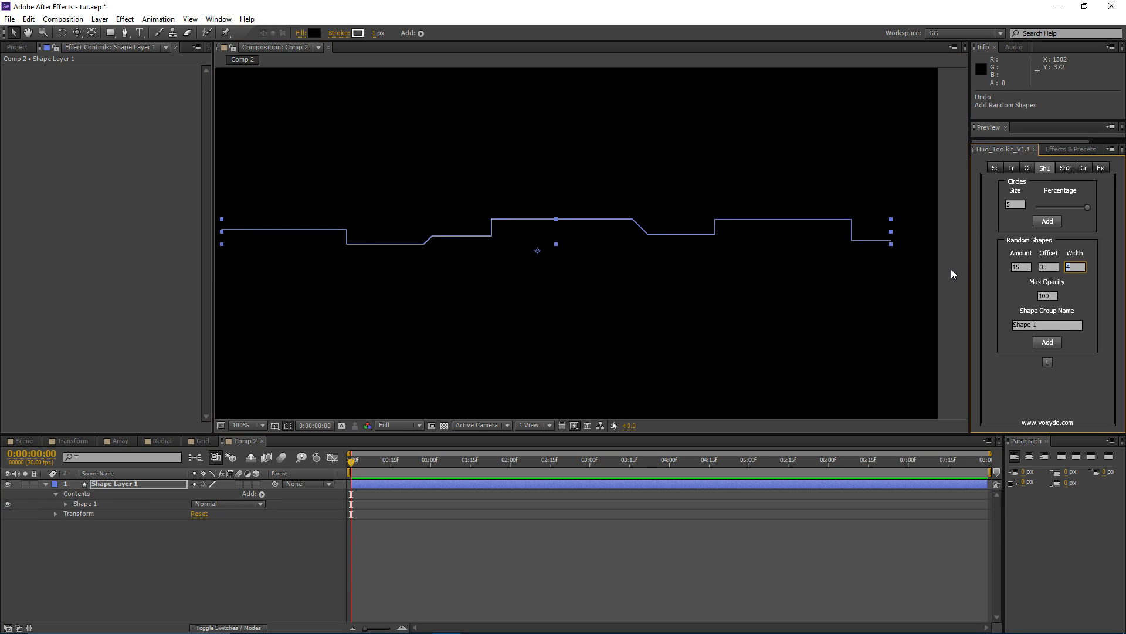
pyautogui.write('15')
pyautogui.click(1047, 343)
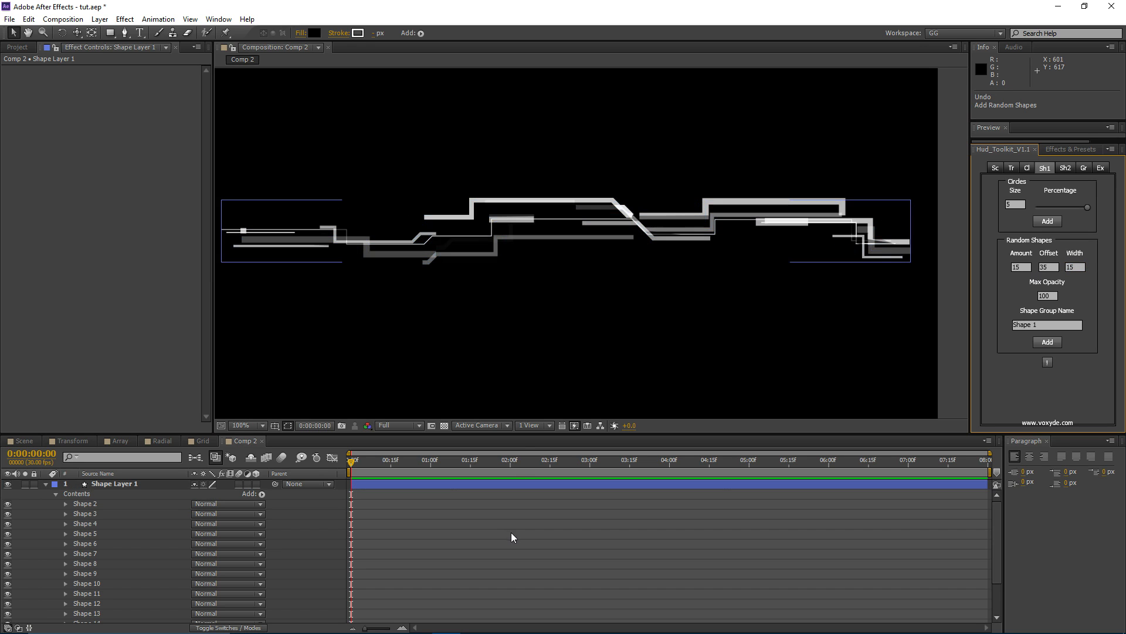
pyautogui.moveTo(454, 217); pyautogui.dragTo(525, 227)
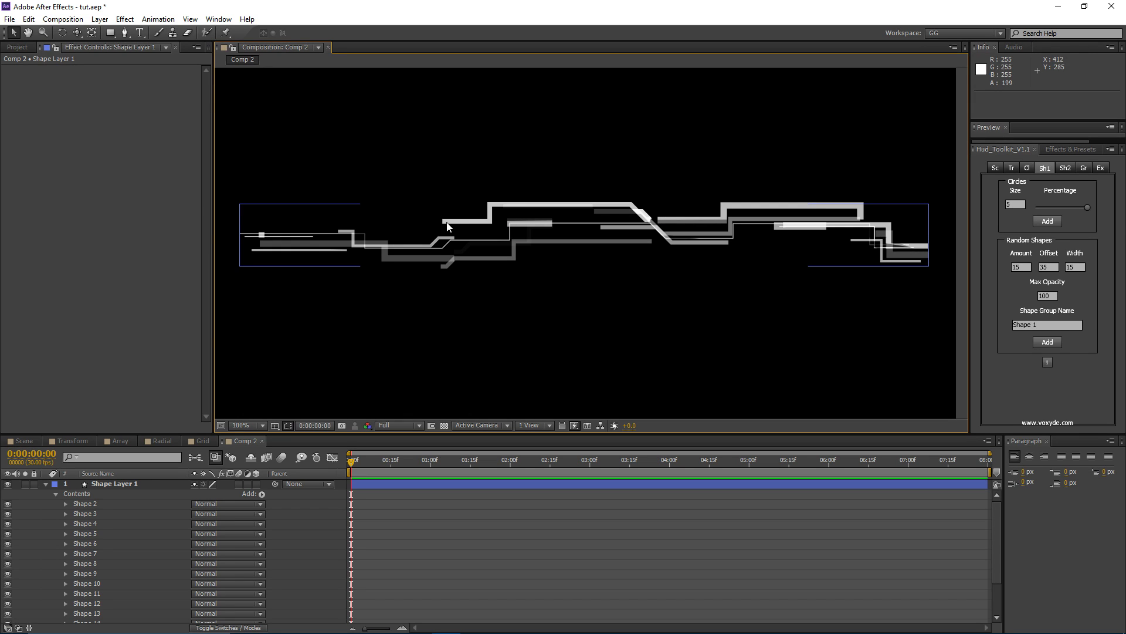
pyautogui.hotkey('ctrl', 'z')
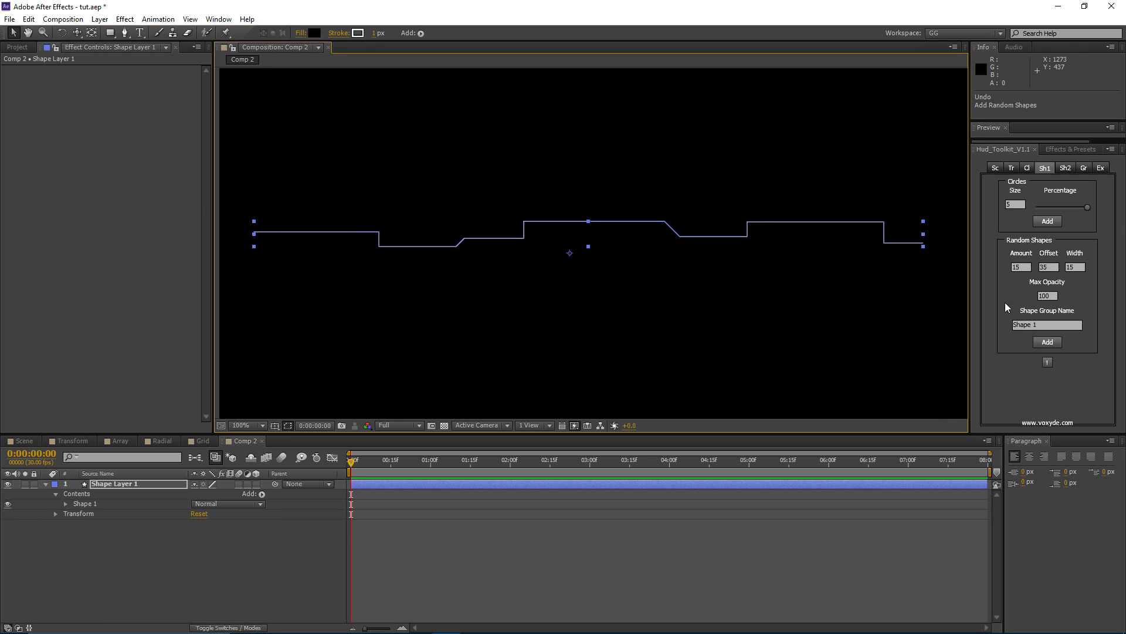
# - Set the random shapes width to 5
pyautogui.click(1077, 268)
pyautogui.write('5')
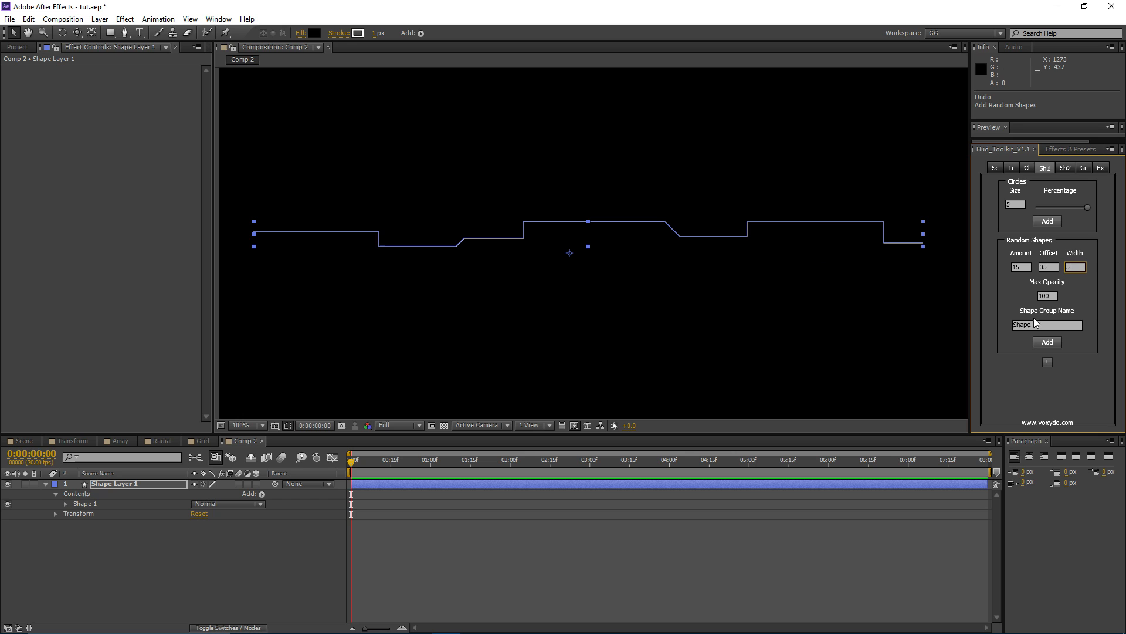
pyautogui.moveTo(587, 277); pyautogui.dragTo(613, 249)
# - Set the random shapes' maximum opacity to 35 and add them to Shape Layer 1
pyautogui.click(1054, 295)
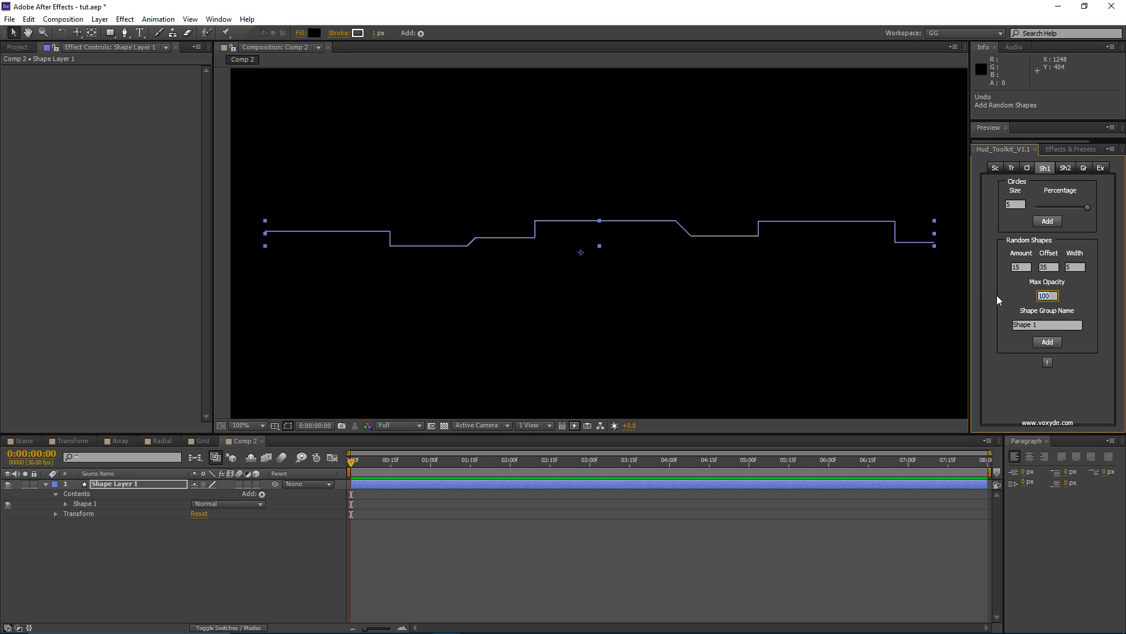
pyautogui.write('35')
pyautogui.click(1044, 342)
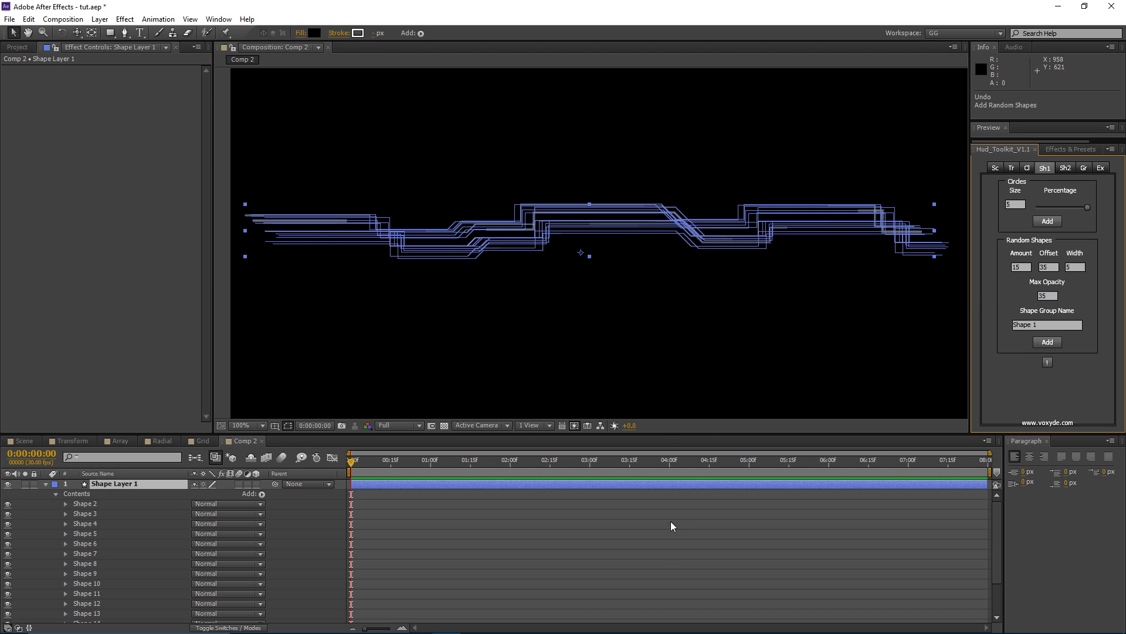
pyautogui.click(513, 223)
pyautogui.moveTo(421, 224); pyautogui.dragTo(453, 223)
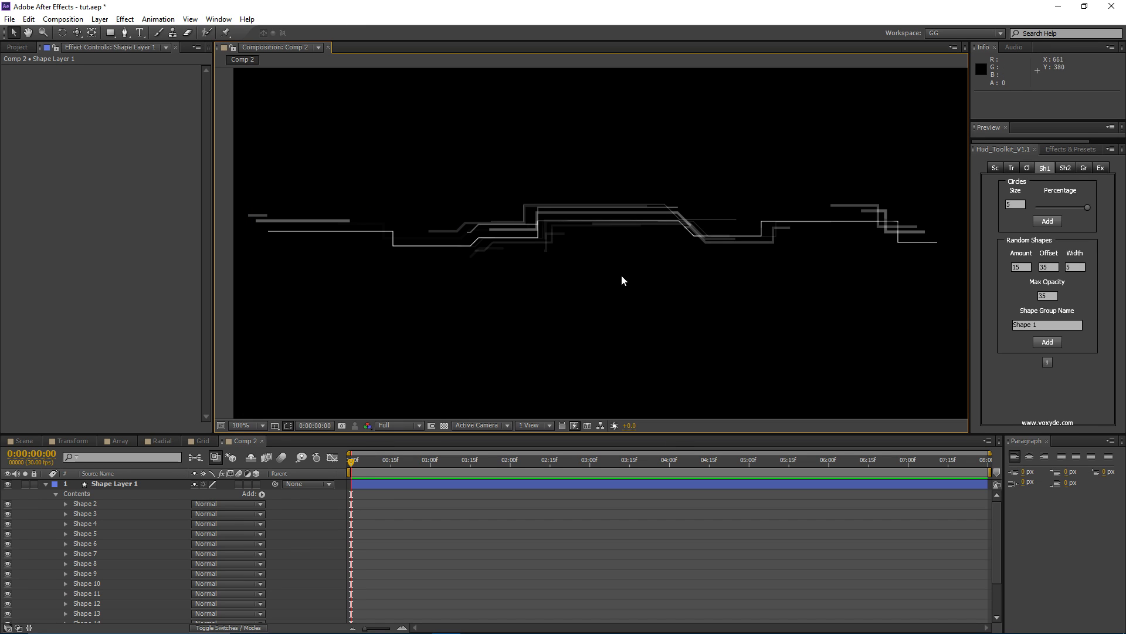
pyautogui.moveTo(712, 268); pyautogui.dragTo(691, 278)
# - Undo the random shapes last added to Shape Layer 1
pyautogui.moveTo(1054, 297); pyautogui.dragTo(1025, 297)
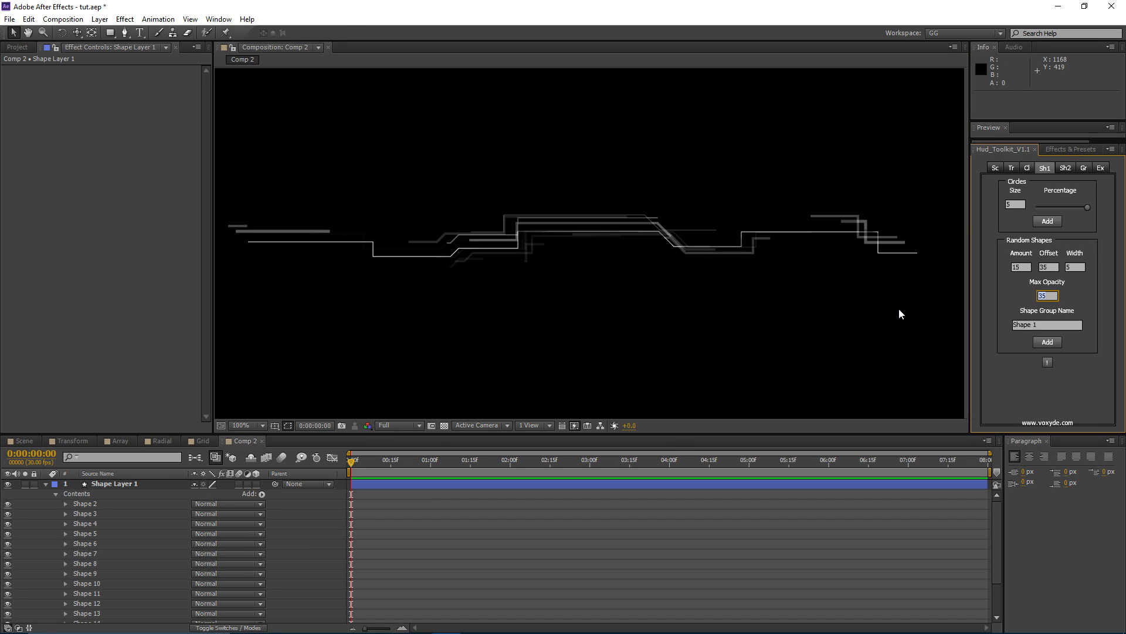
pyautogui.click(368, 485)
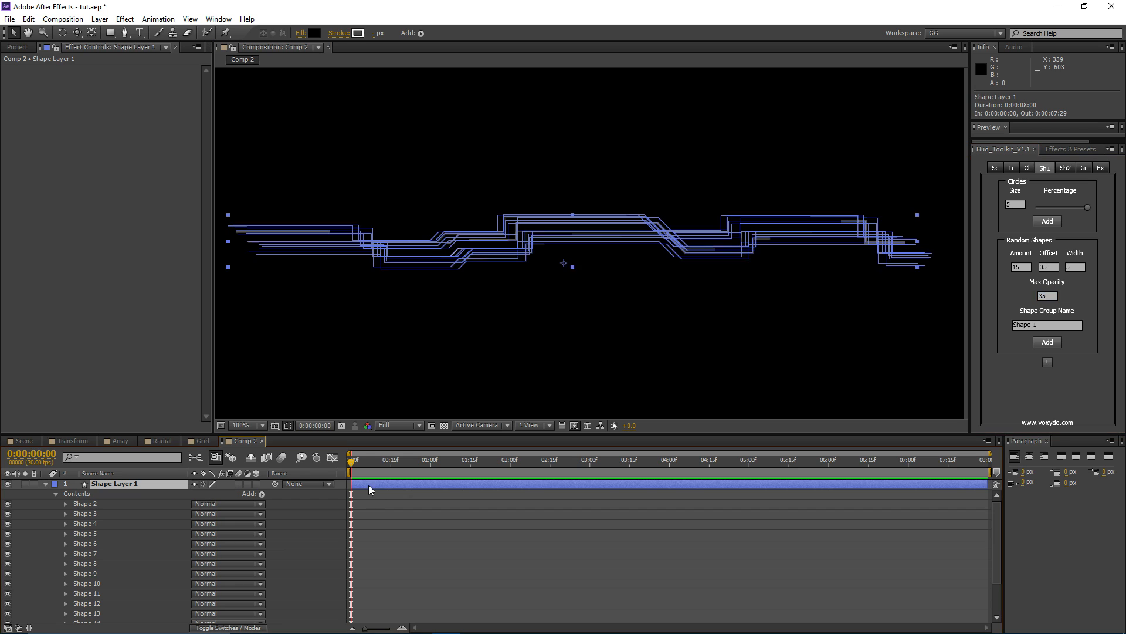
pyautogui.hotkey('ctrl', 'z')
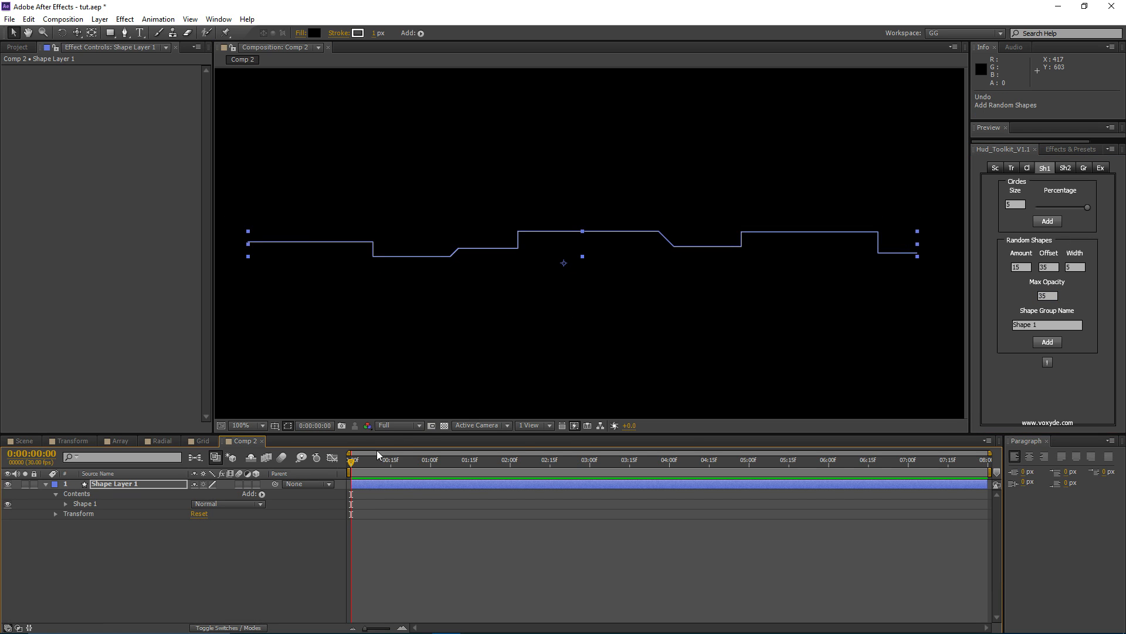
# - Open the toolkit's Clones and Needles shape tools
pyautogui.click(1065, 170)
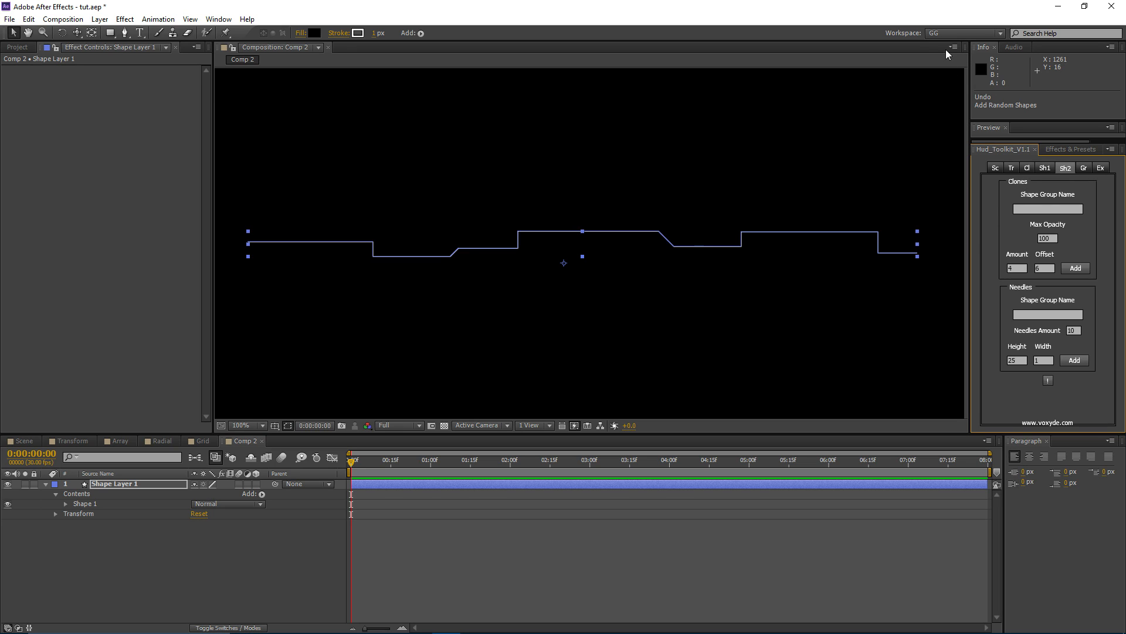
pyautogui.moveTo(634, 199)
pyautogui.mouseDown()
pyautogui.moveTo(666, 192)
pyautogui.moveTo(647, 195)
pyautogui.mouseUp()
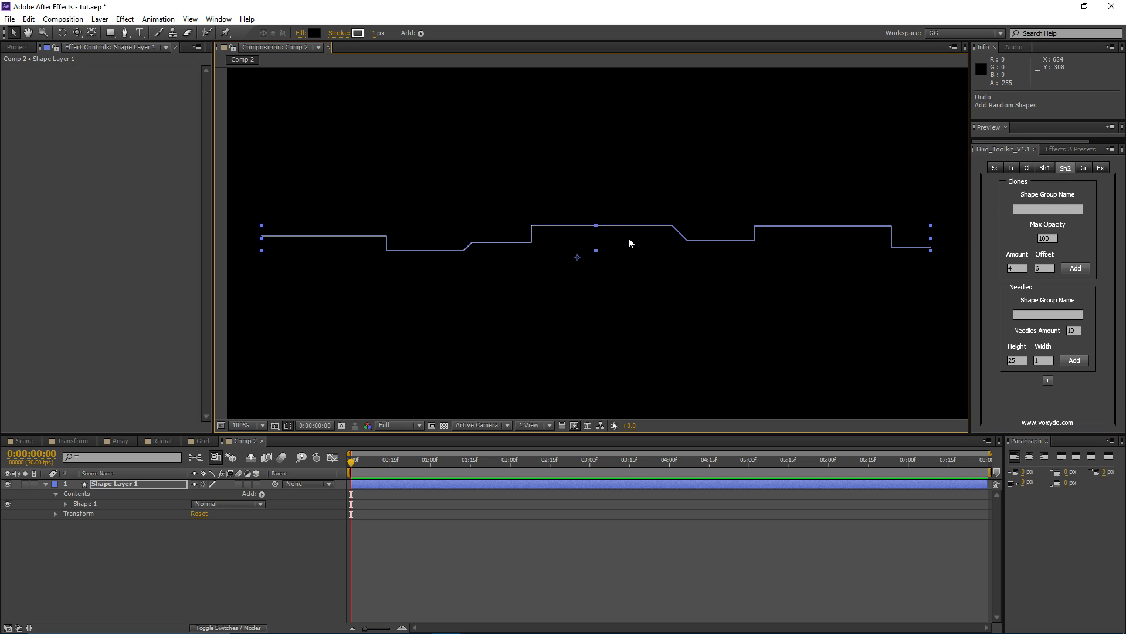
# - Enter Shape 1 as the Clones group name, add its clones to Shape Layer 1, and undo them
pyautogui.moveTo(653, 241); pyautogui.dragTo(618, 253)
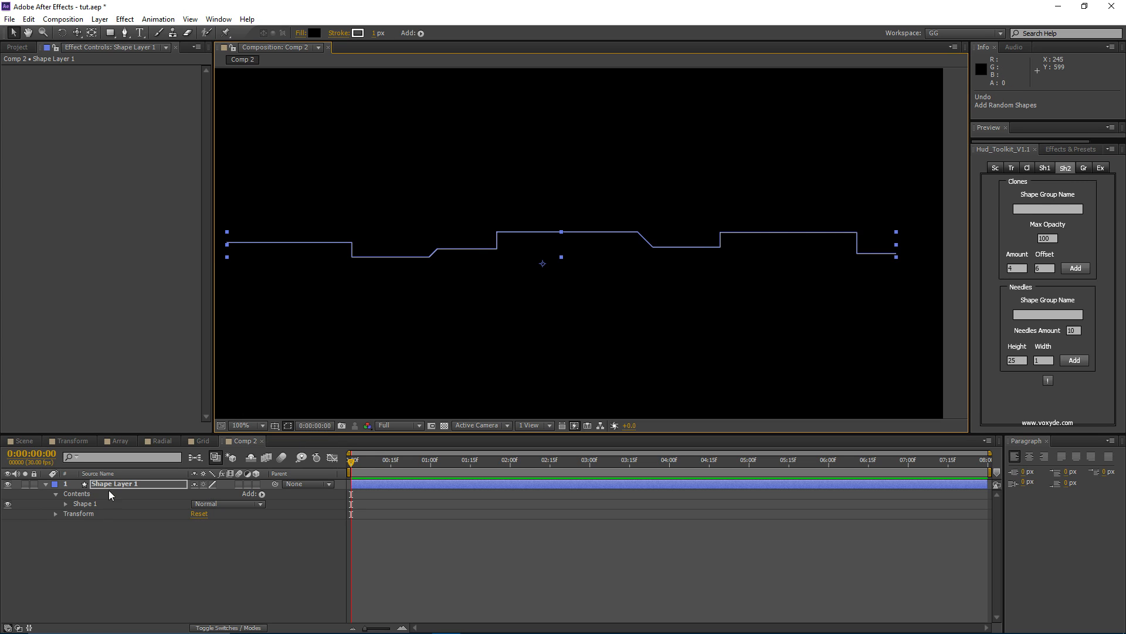
pyautogui.click(84, 504)
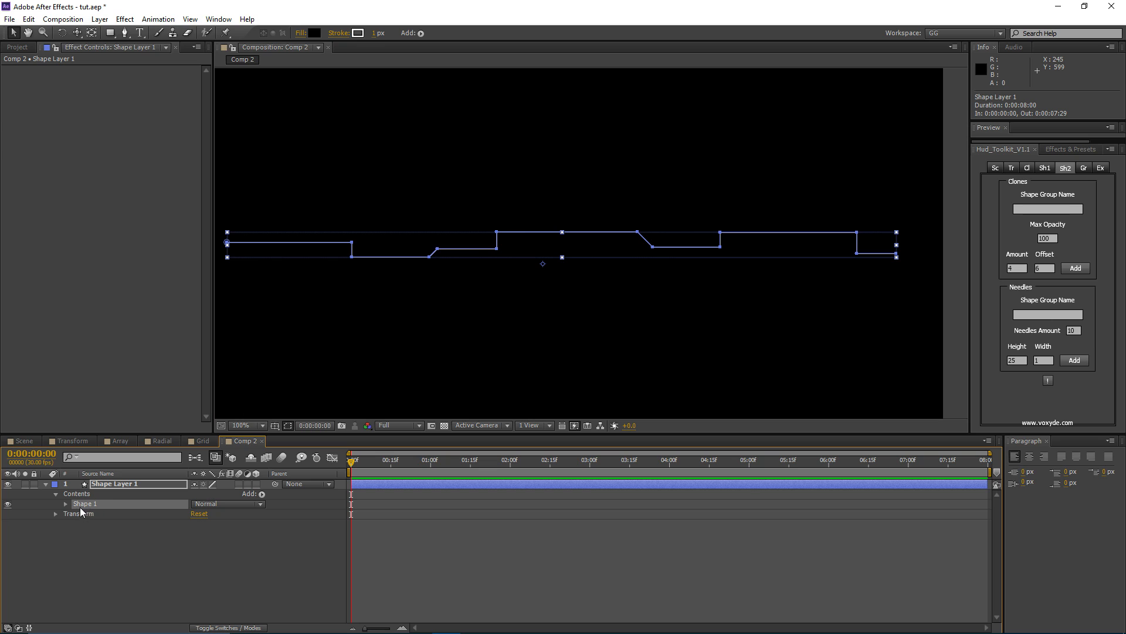
pyautogui.click(1033, 210)
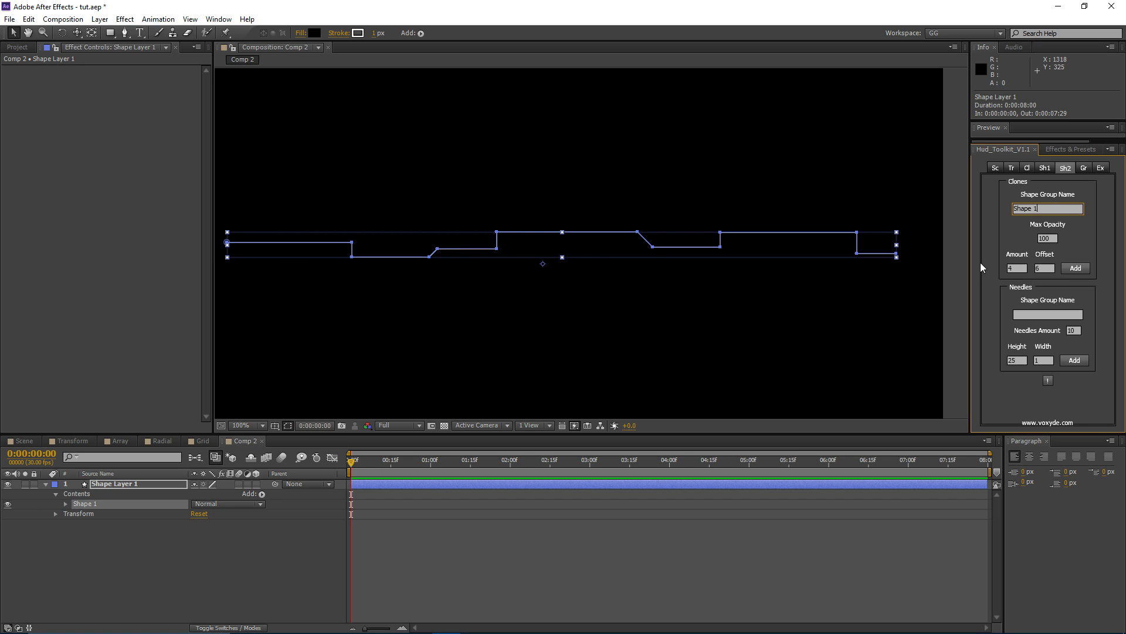
pyautogui.click(1075, 269)
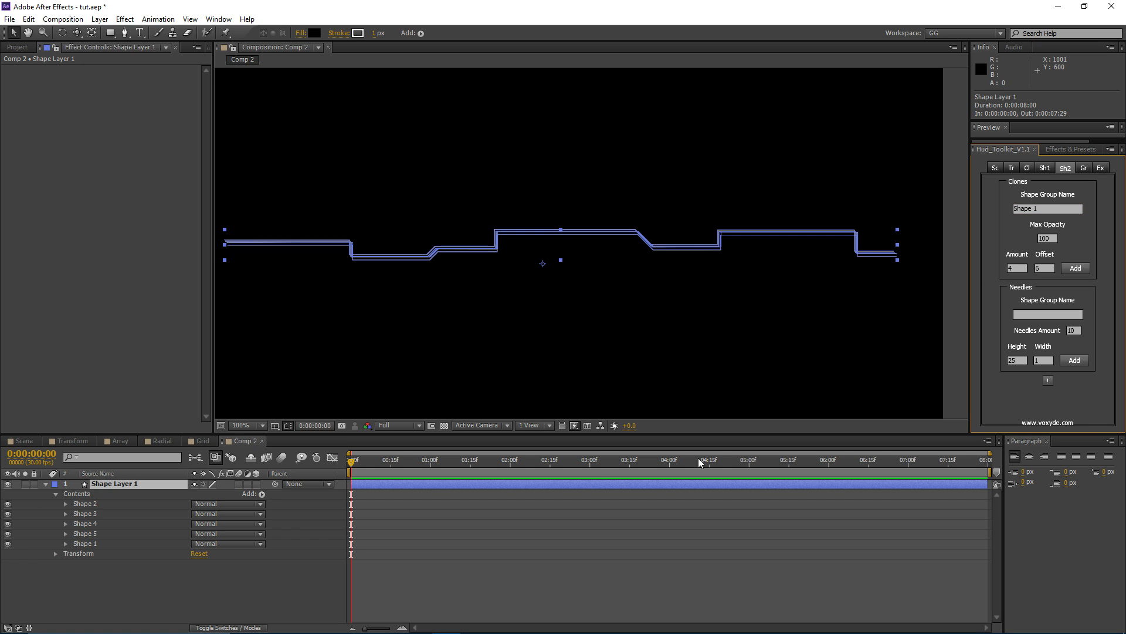
pyautogui.click(448, 305)
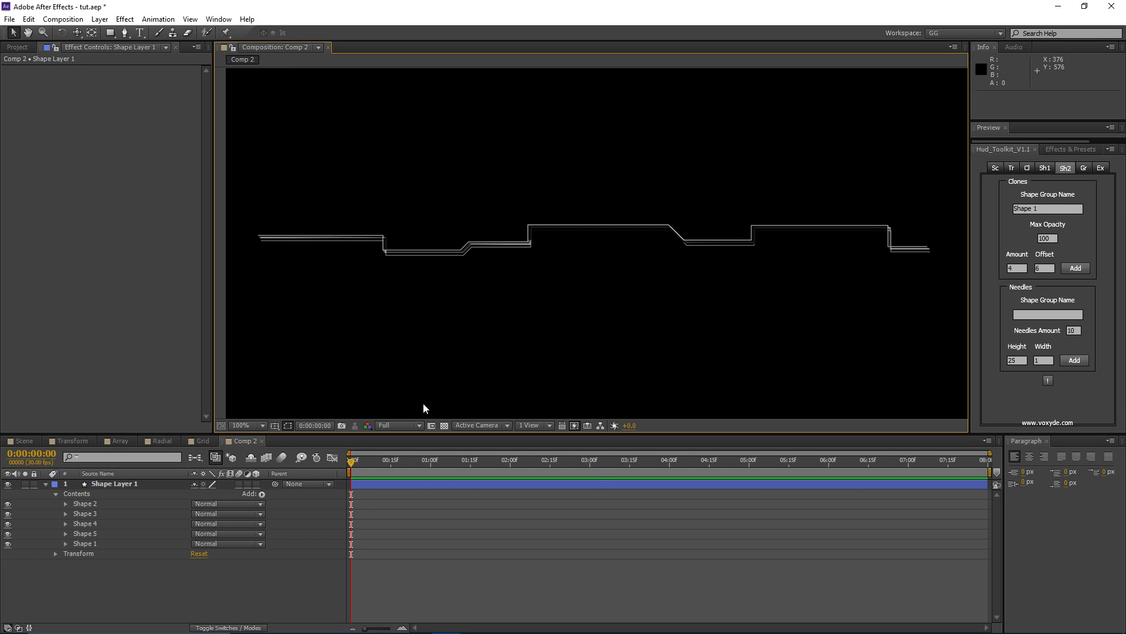
pyautogui.click(94, 502)
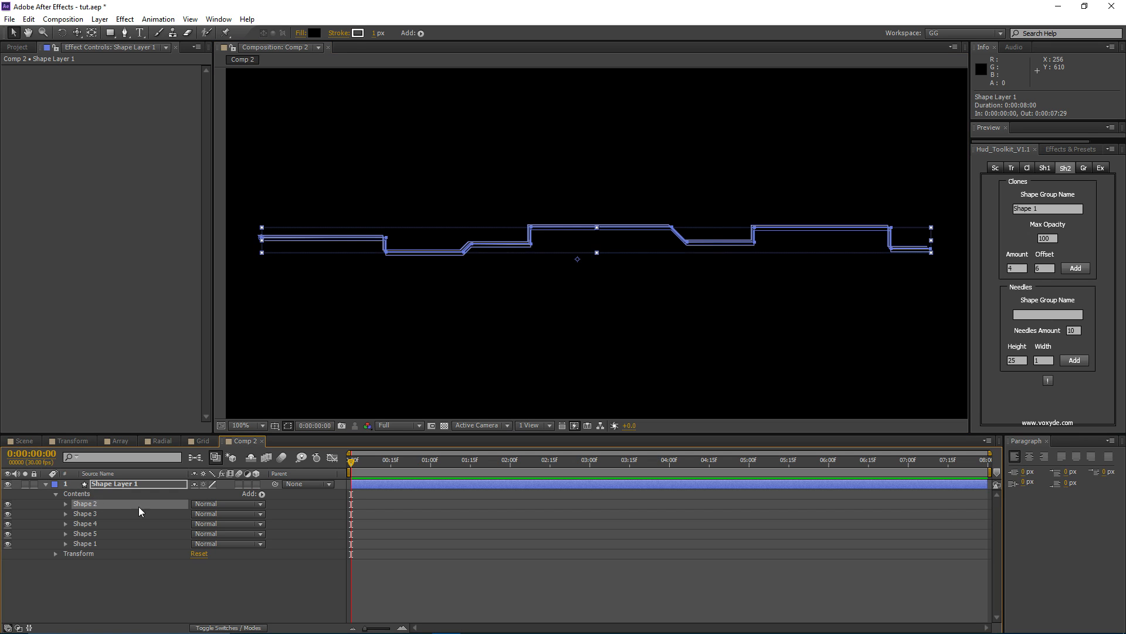
pyautogui.hotkey('ctrl', 'z')
# - Set the clone amount to 15, add the clones to Shape Layer 1, and undo them
pyautogui.click(127, 485)
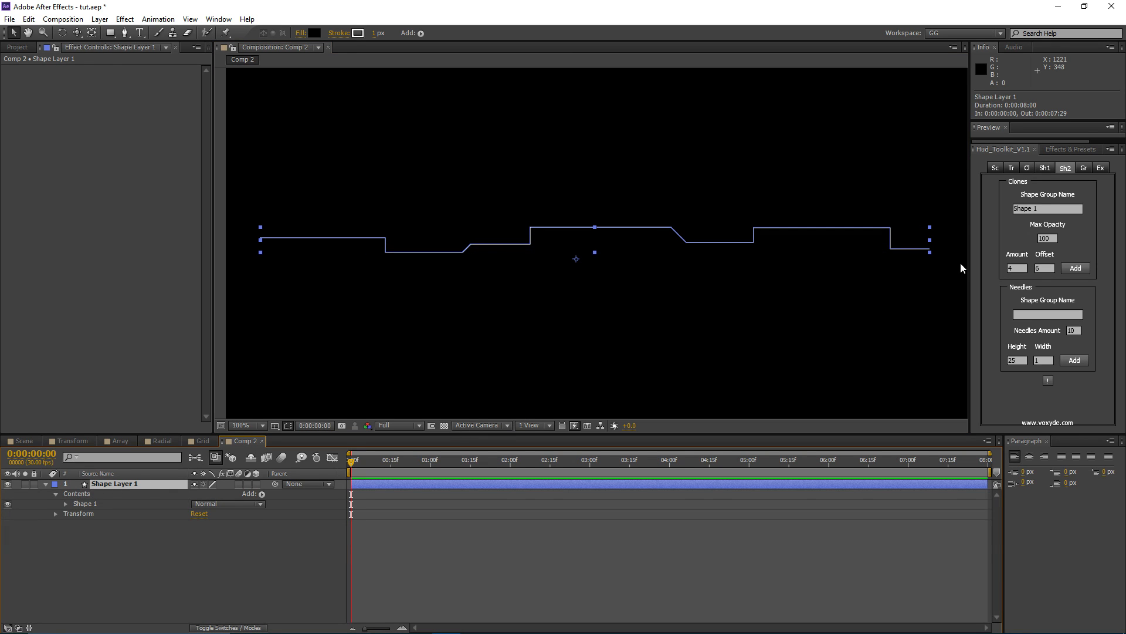
pyautogui.doubleClick(1018, 268)
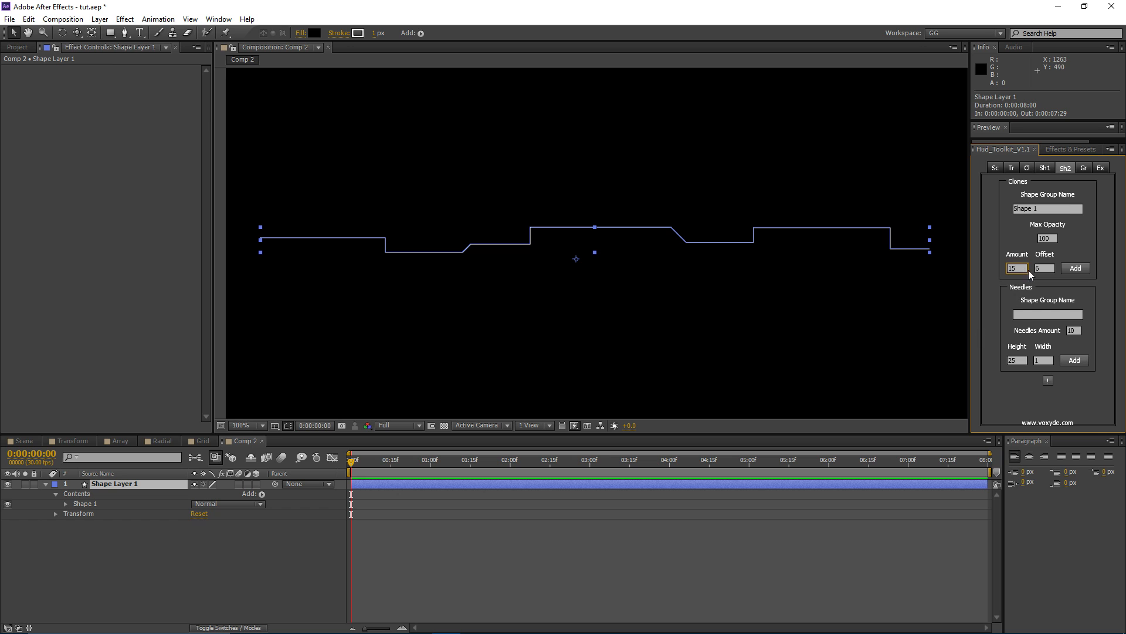
pyautogui.click(1075, 268)
pyautogui.click(525, 282)
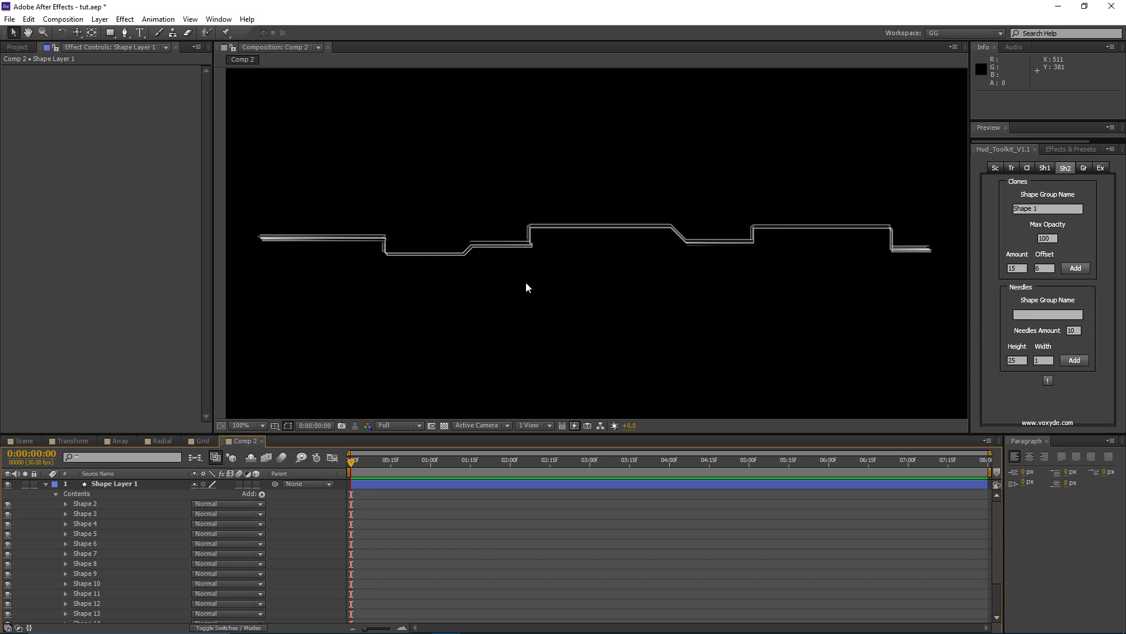
pyautogui.hotkey('ctrl', 'z')
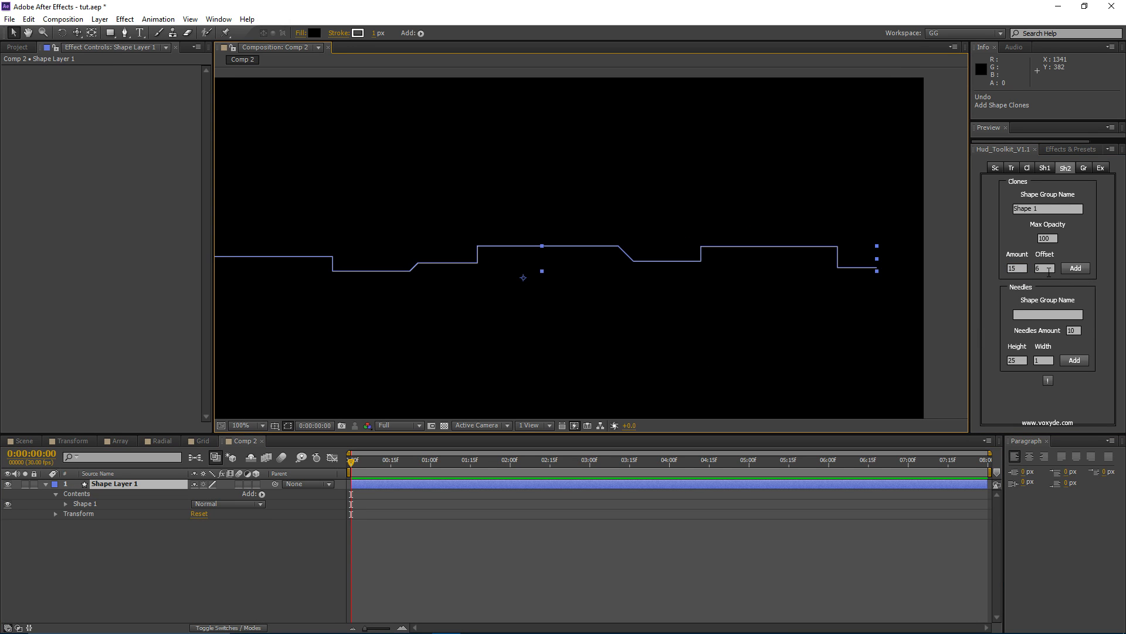
# - Set the clone offset to 25, add the clones to Shape Layer 1 for inspection, and undo them
pyautogui.moveTo(571, 247); pyautogui.dragTo(611, 243)
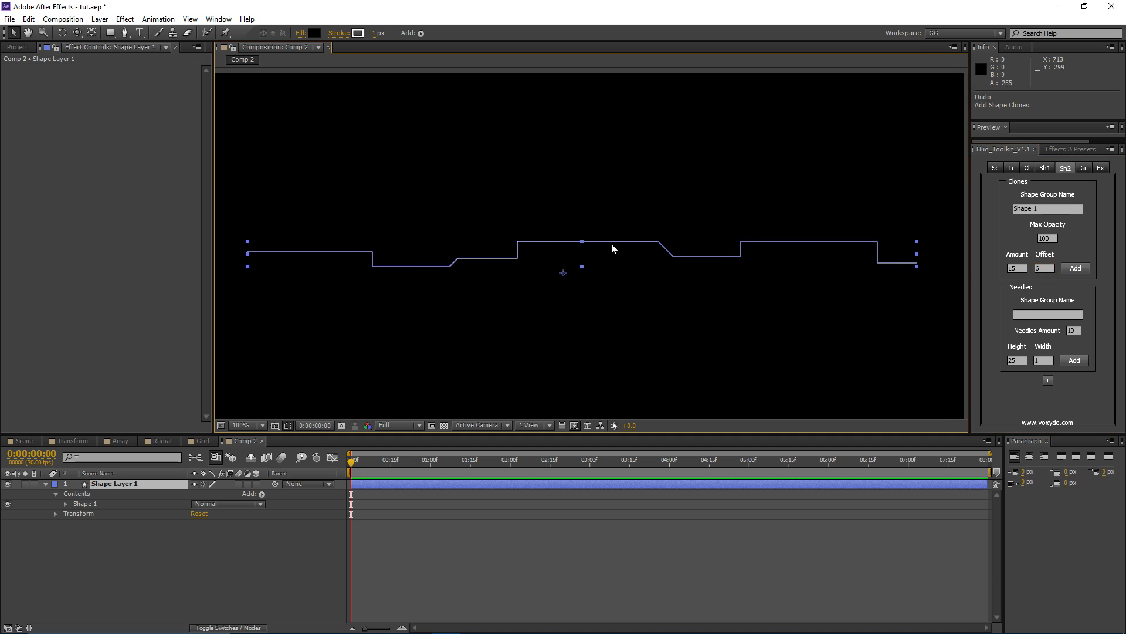
pyautogui.doubleClick(1045, 268)
pyautogui.write('25')
pyautogui.click(1075, 270)
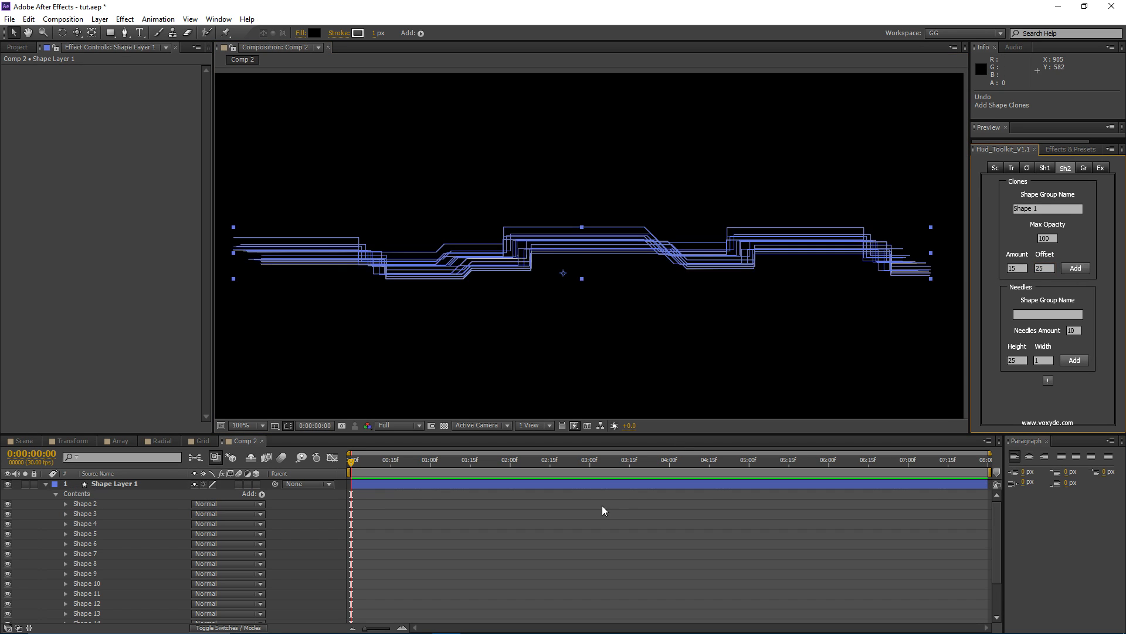
pyautogui.click(603, 506)
pyautogui.moveTo(453, 269); pyautogui.dragTo(469, 266)
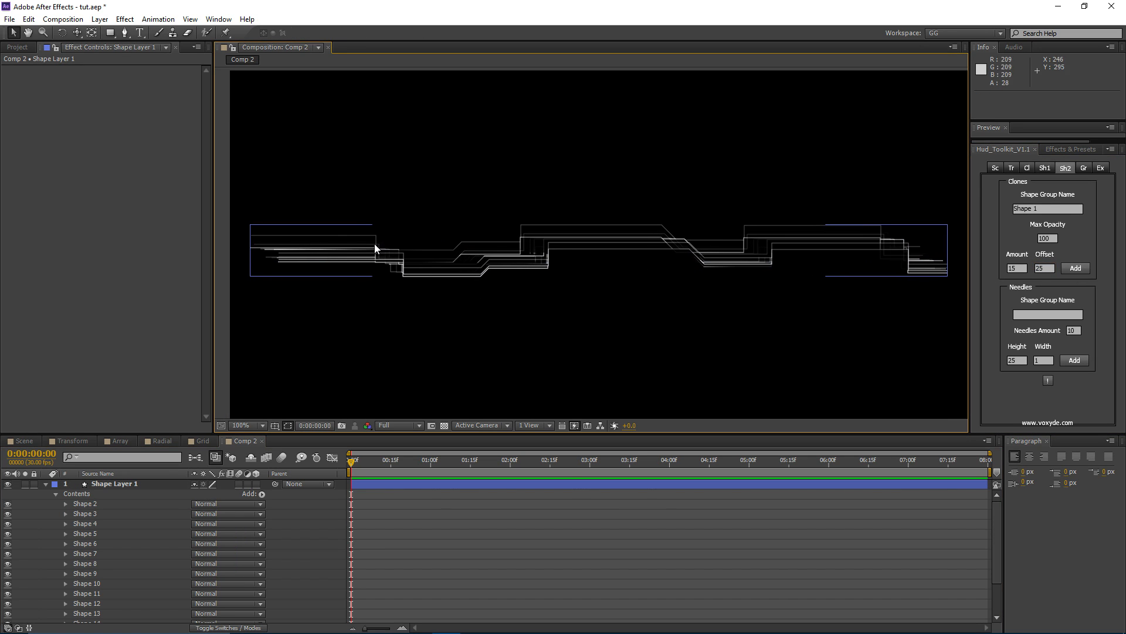
pyautogui.moveTo(558, 284); pyautogui.dragTo(513, 279)
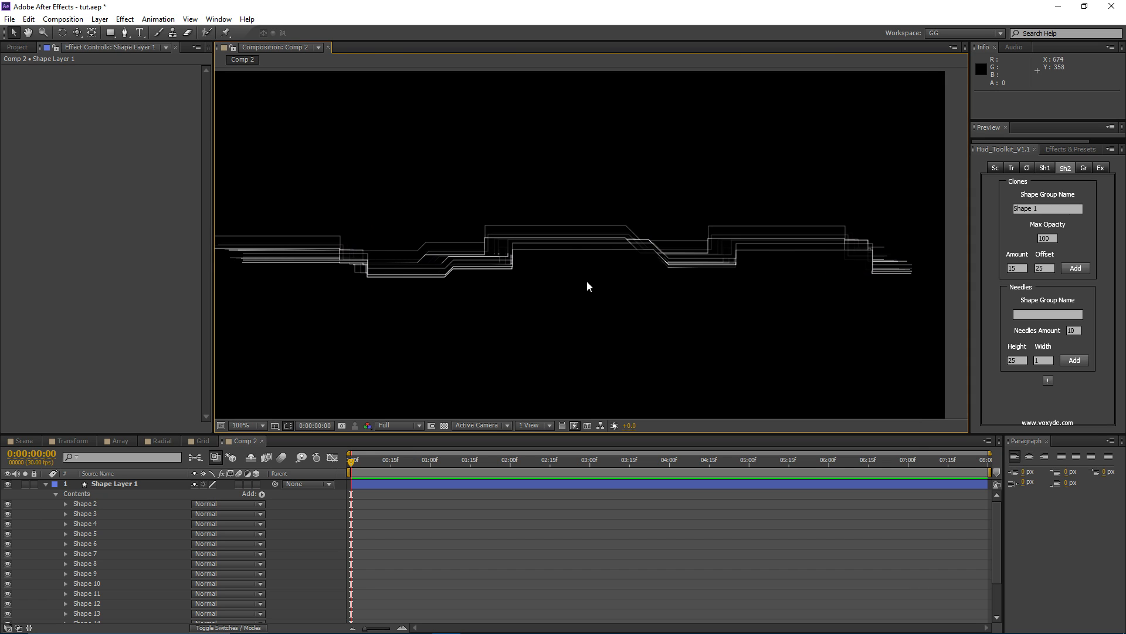
pyautogui.moveTo(365, 249); pyautogui.dragTo(378, 252)
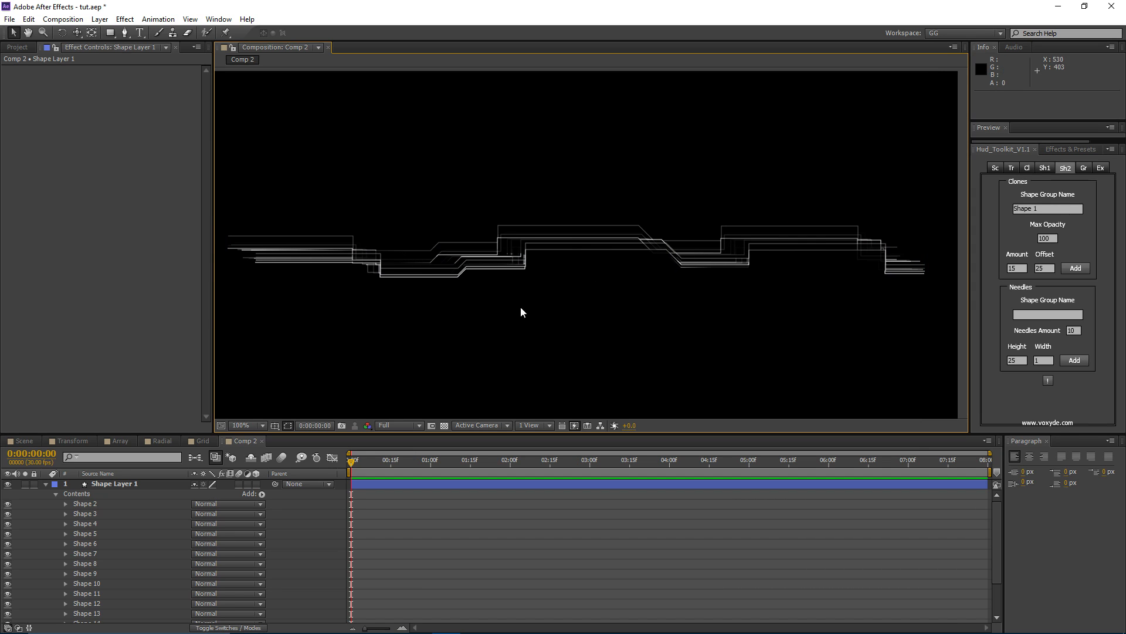
pyautogui.hotkey('ctrl', 'z')
# - Set the clones' maximum opacity to 35 and add them to Shape Layer 1
pyautogui.moveTo(1057, 239); pyautogui.dragTo(1038, 239)
pyautogui.write('35')
pyautogui.click(1075, 268)
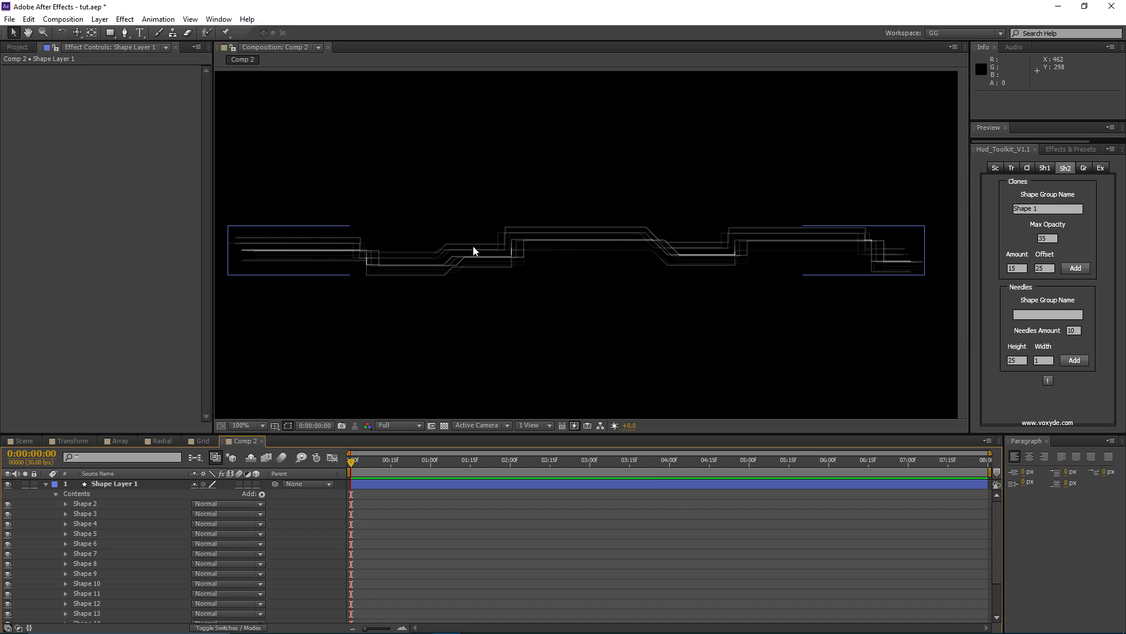
# - Undo the clones last added and delete Shape Layer 1 from Comp 2
pyautogui.click(132, 484)
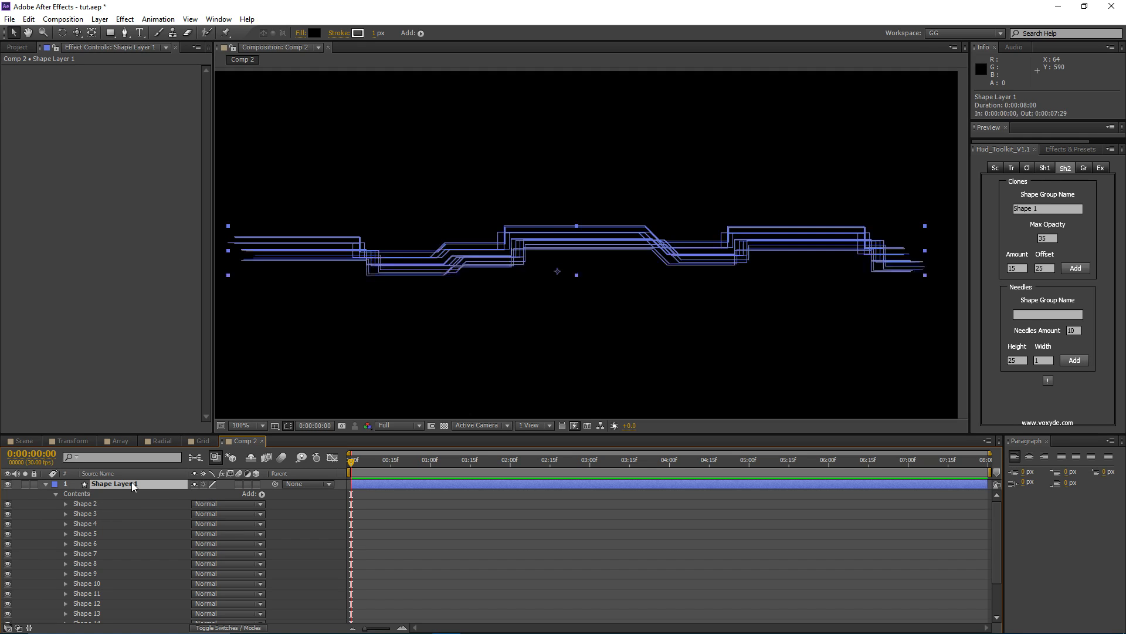
pyautogui.hotkey('ctrl', 'z')
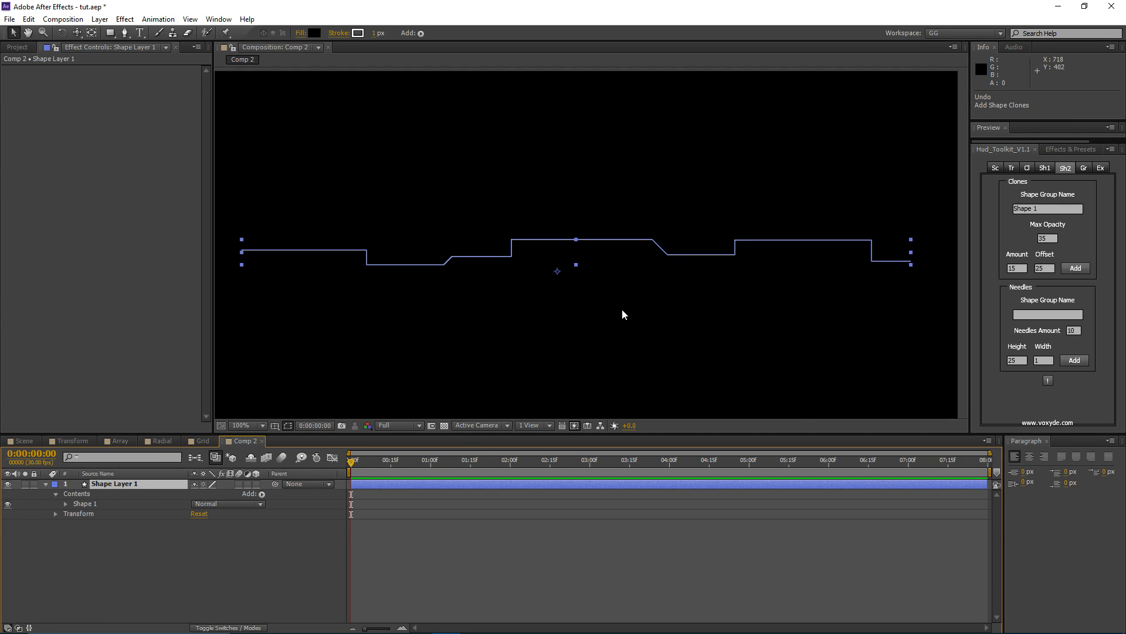
pyautogui.press('Delete')
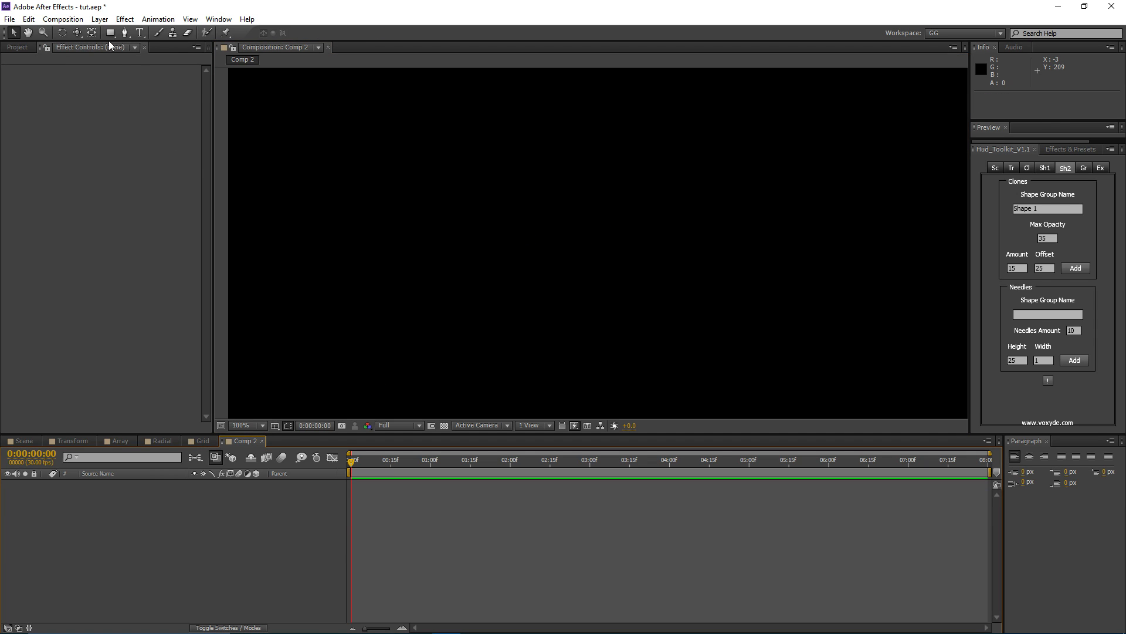
# - Draw a large circle with the Ellipse tool near the composition's centre, about four fifths of the frame's height
pyautogui.moveTo(109, 33); pyautogui.dragTo(160, 59)
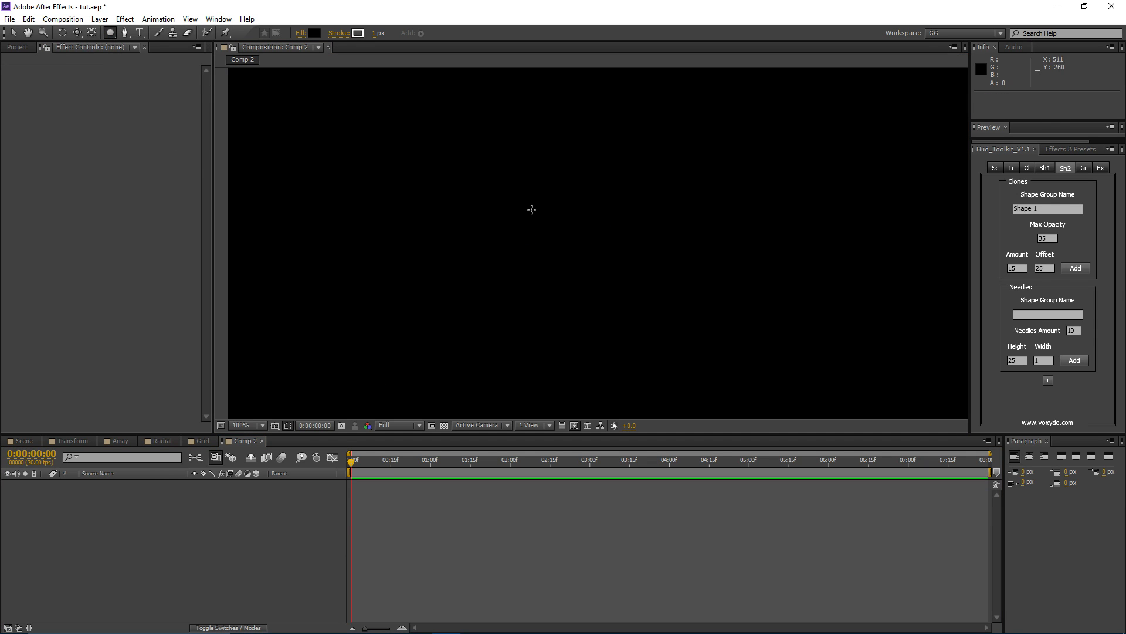
pyautogui.scroll(-2, 531, 209)
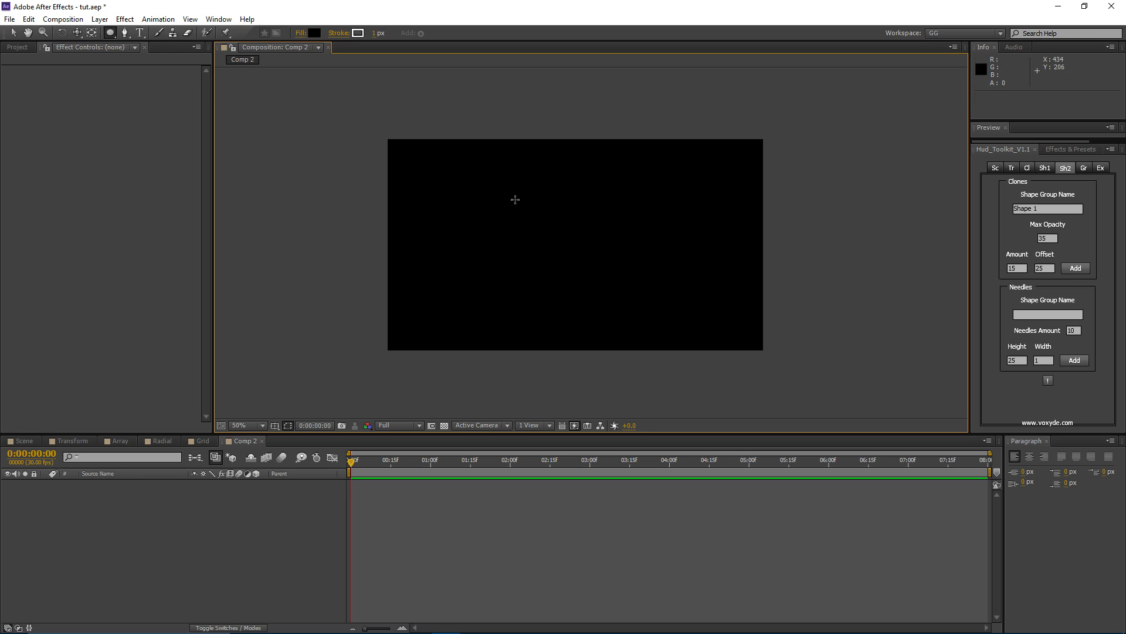
pyautogui.moveTo(515, 200); pyautogui.dragTo(615, 277)
pyautogui.press('v')
pyautogui.moveTo(494, 179)
pyautogui.mouseDown()
pyautogui.moveTo(555, 219)
pyautogui.moveTo(535, 235)
pyautogui.mouseUp()
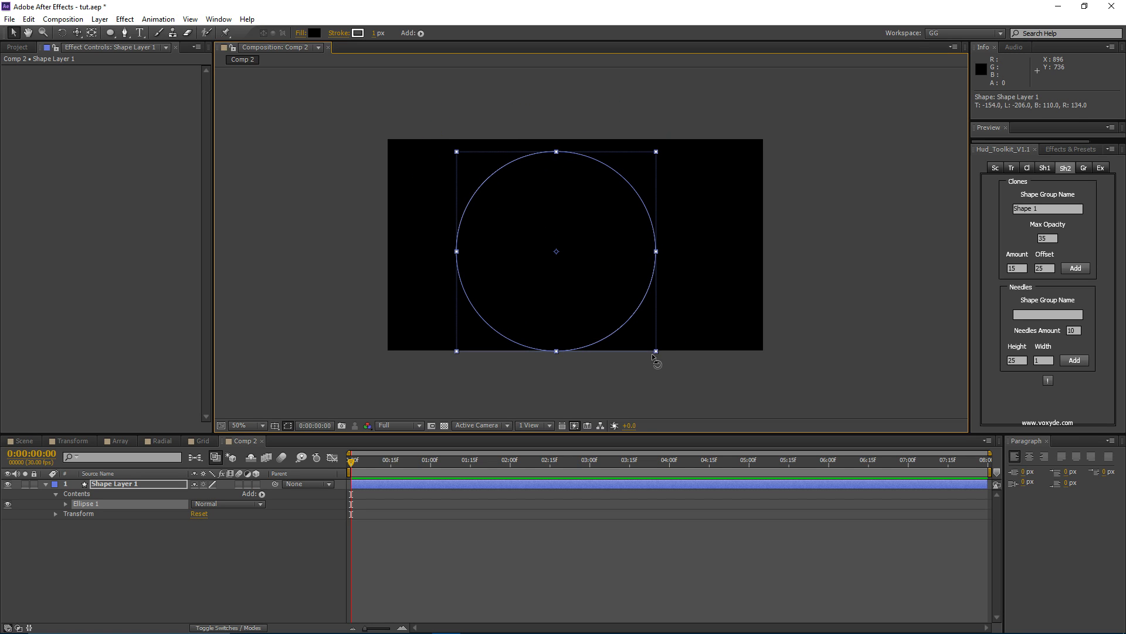
pyautogui.moveTo(653, 353); pyautogui.dragTo(639, 350)
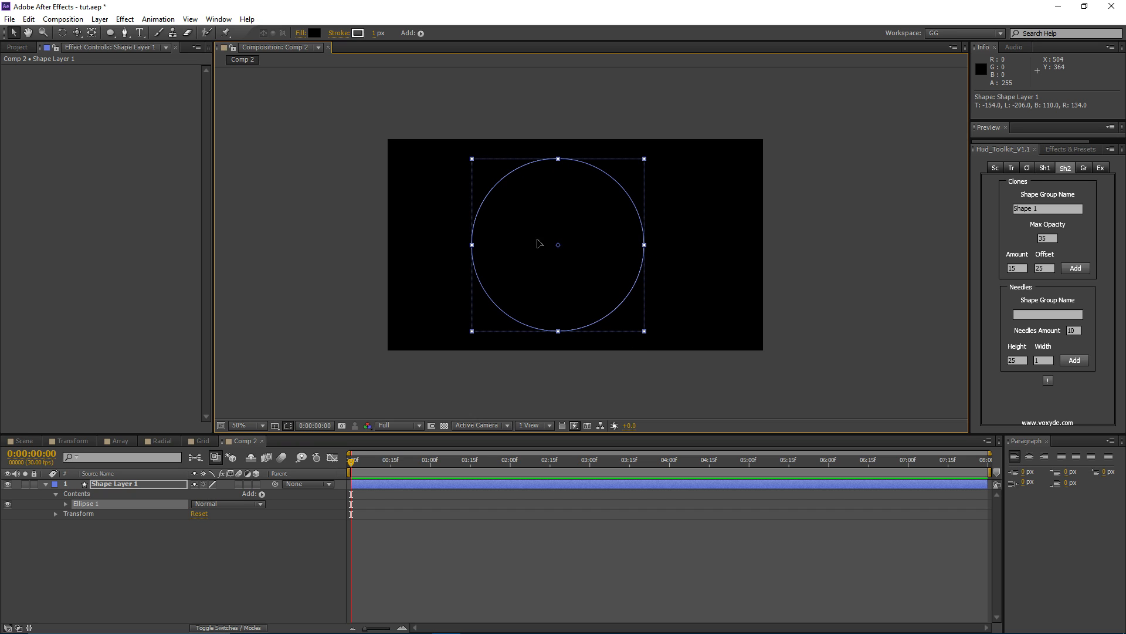
# - Delete Fill 1 from the Ellipse 1 group and select the group's transform
pyautogui.click(65, 505)
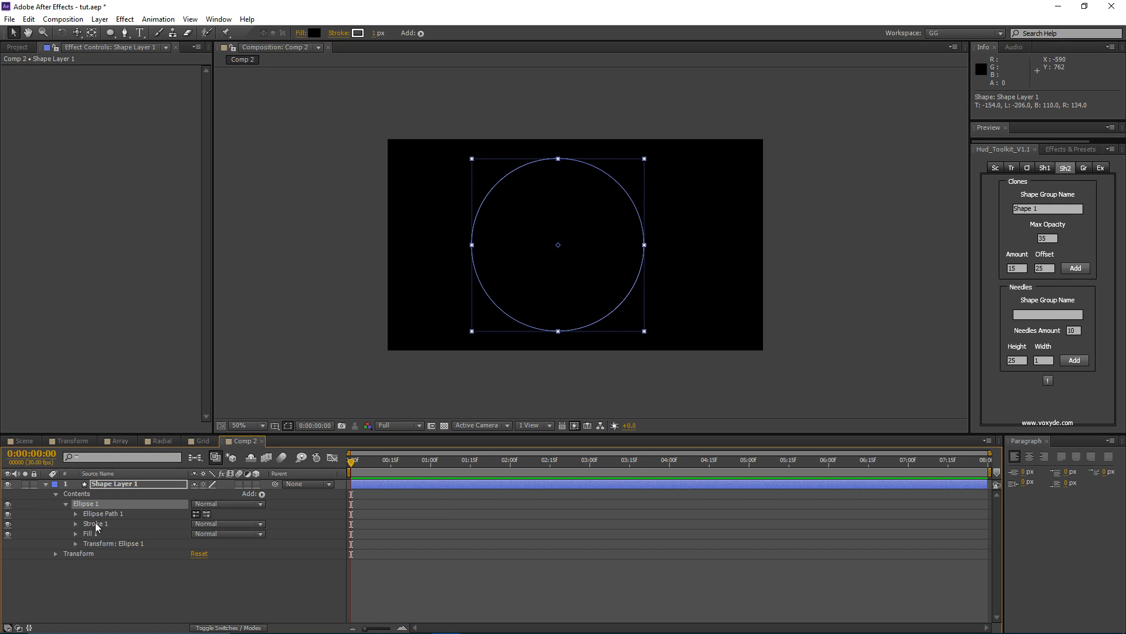
pyautogui.click(101, 534)
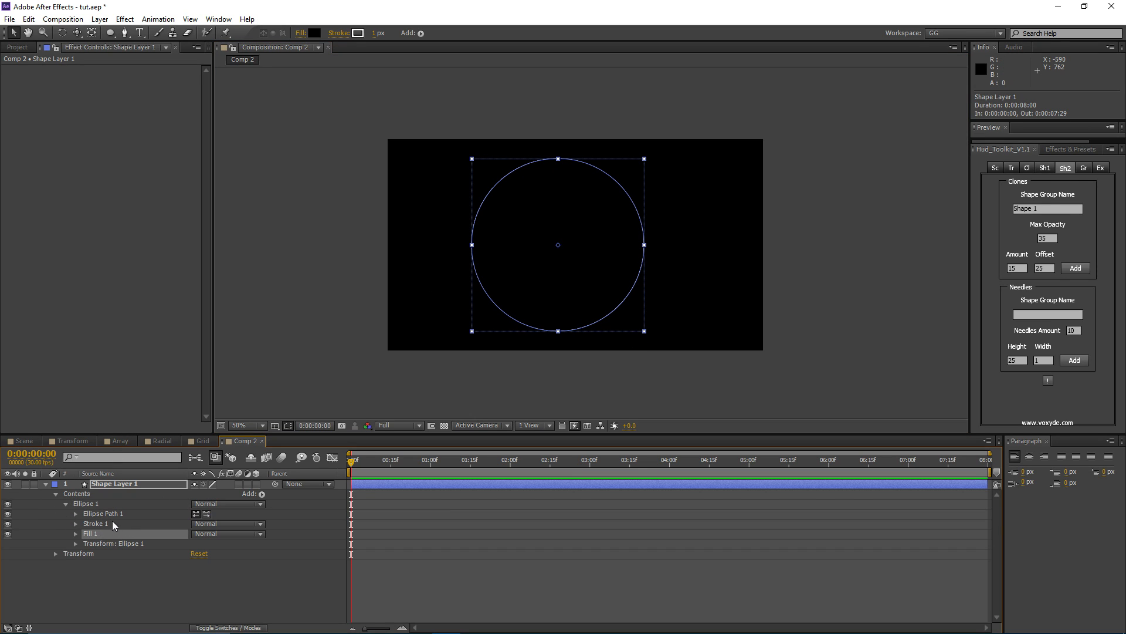
pyautogui.press('Delete')
pyautogui.click(101, 513)
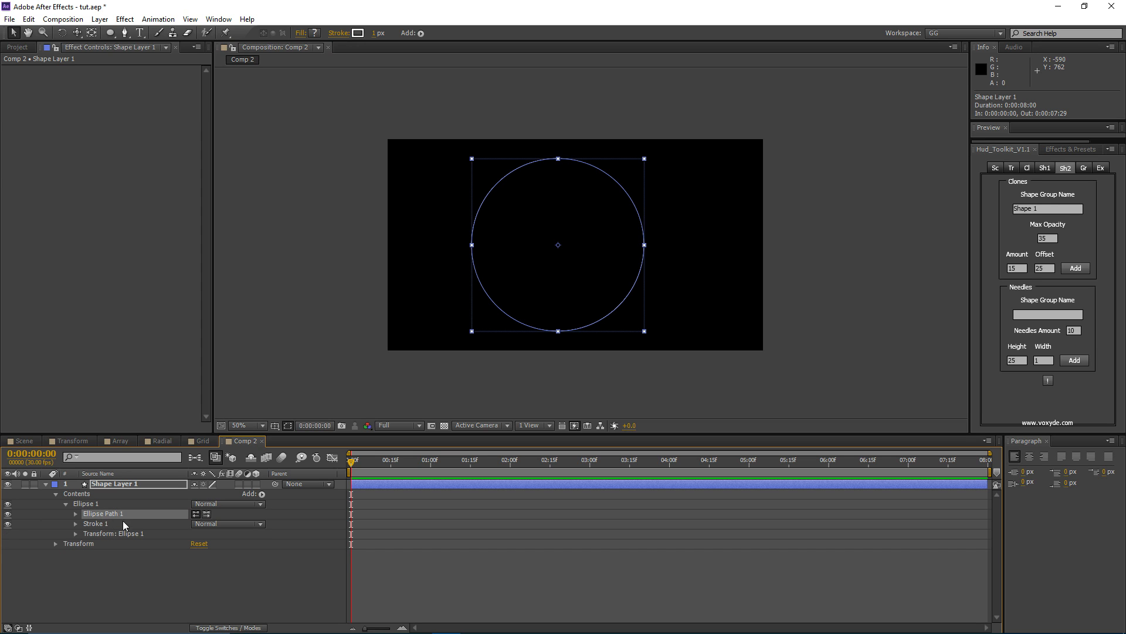
pyautogui.click(105, 523)
pyautogui.click(139, 534)
# - Enter Ellipse 1 as the Needles group name and add 10 needles with height 25 and width 1 around the circle
pyautogui.scroll(2, 503, 233)
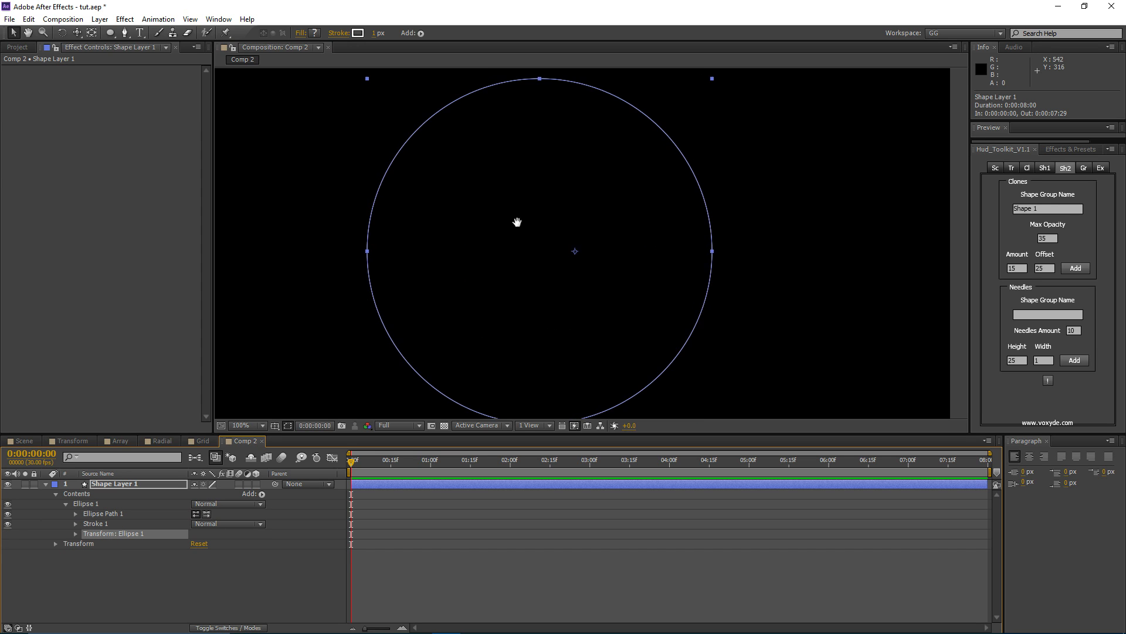
pyautogui.click(1046, 315)
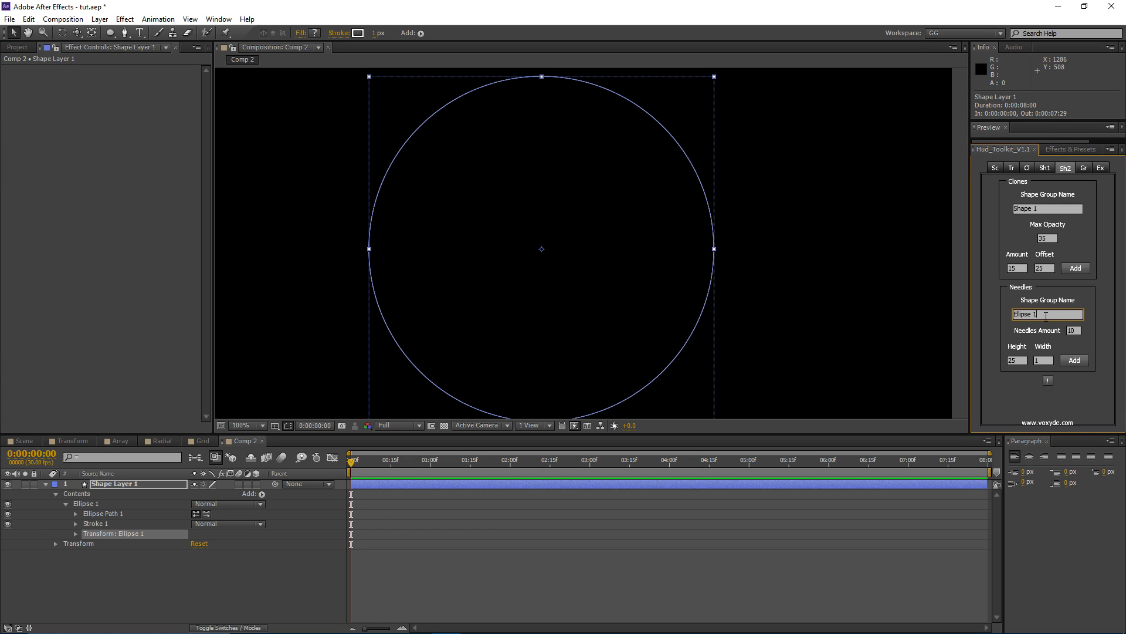
pyautogui.scroll(-2, 465, 168)
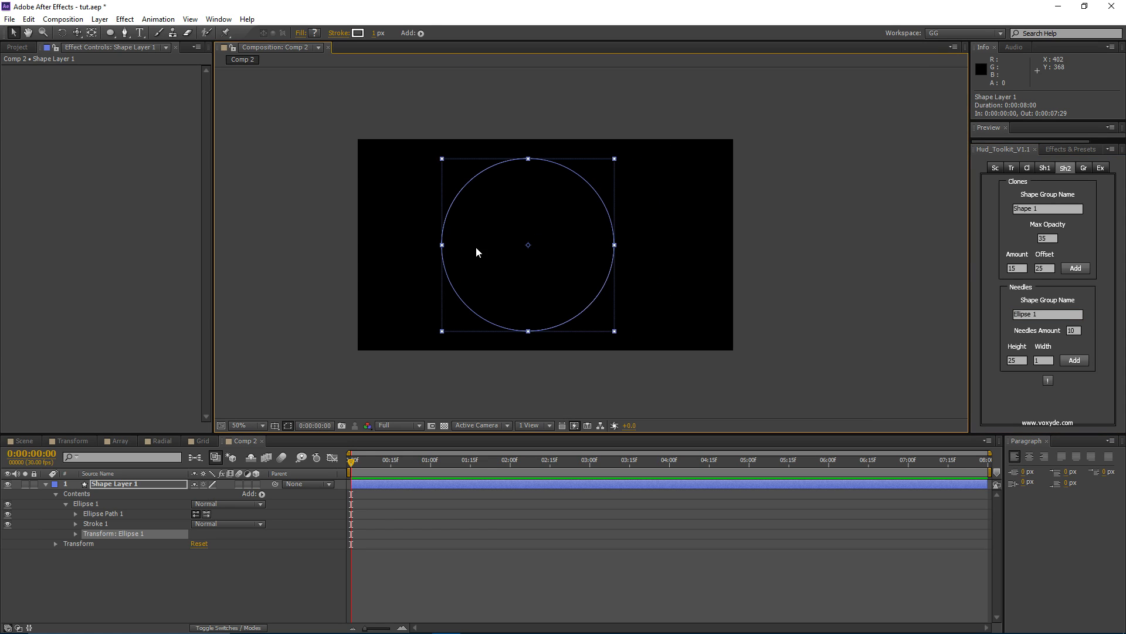
pyautogui.click(1074, 360)
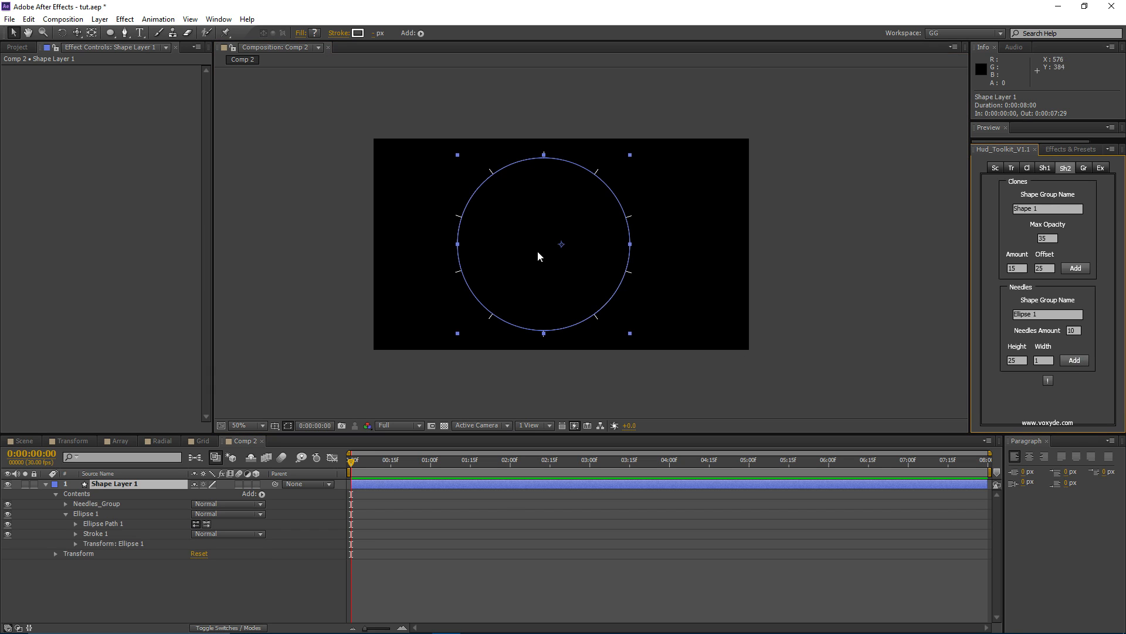
pyautogui.scroll(2, 505, 224)
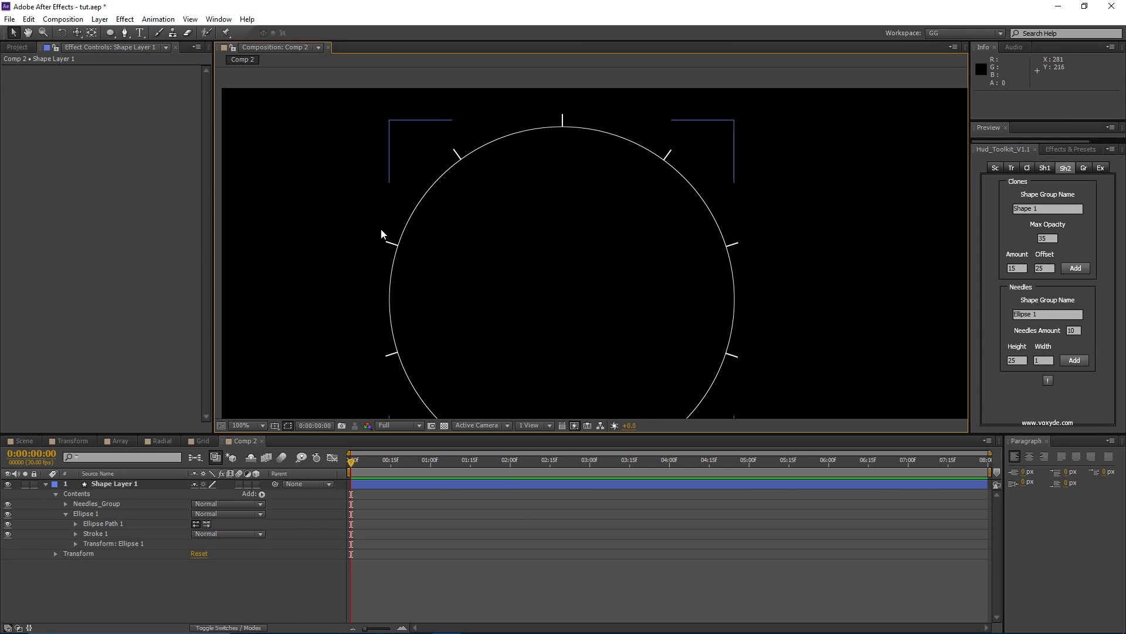
pyautogui.click(370, 485)
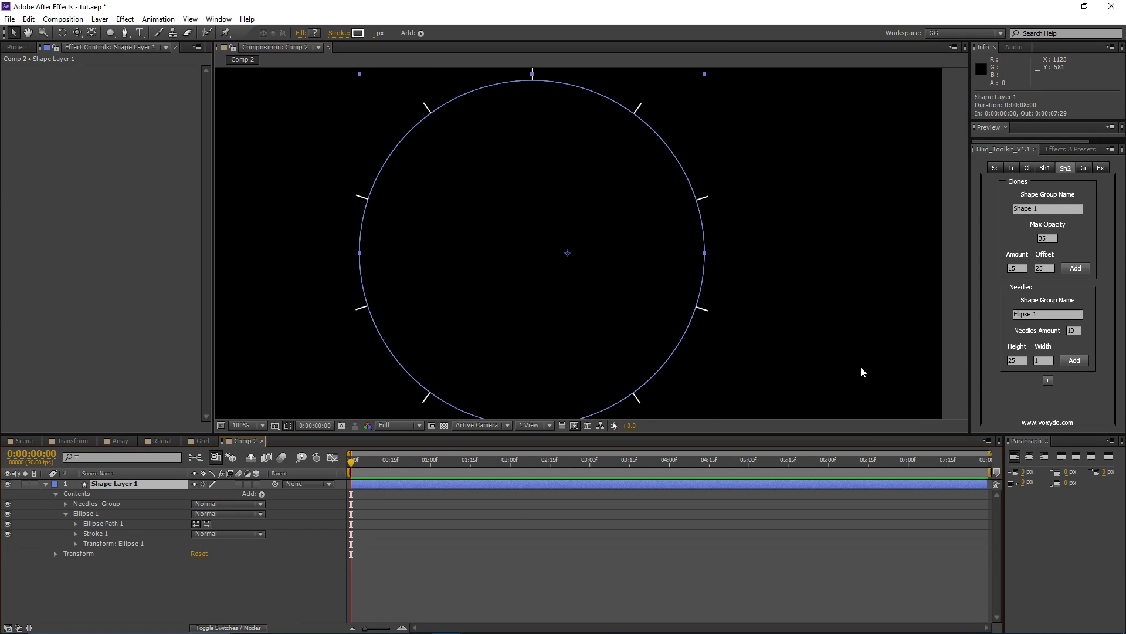
pyautogui.moveTo(631, 268); pyautogui.dragTo(623, 238)
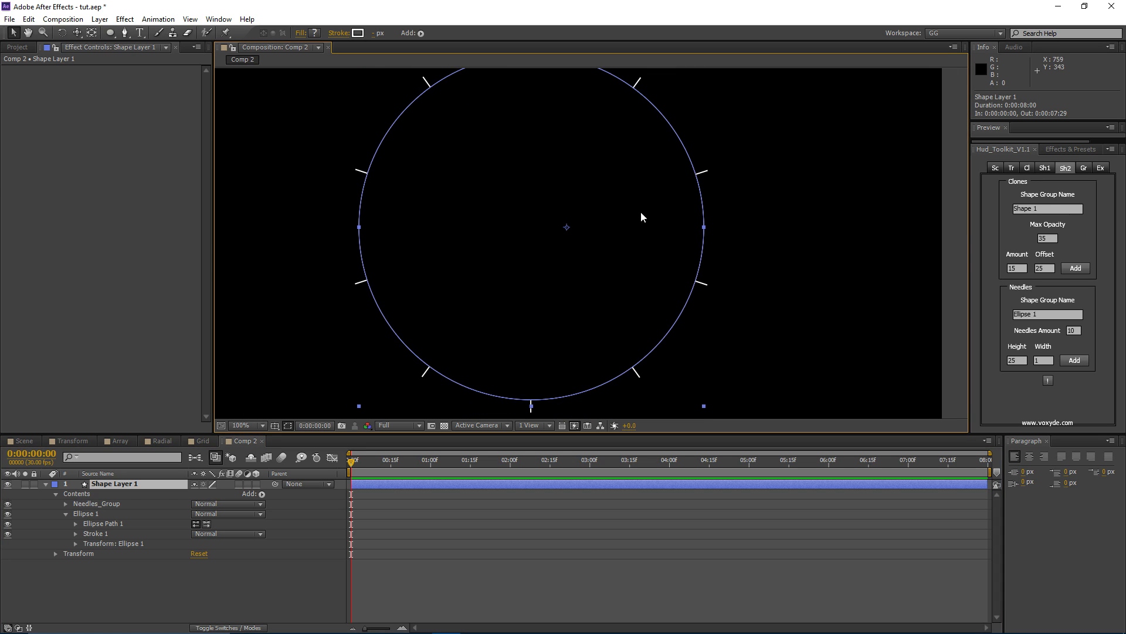
pyautogui.scroll(-2, 634, 234)
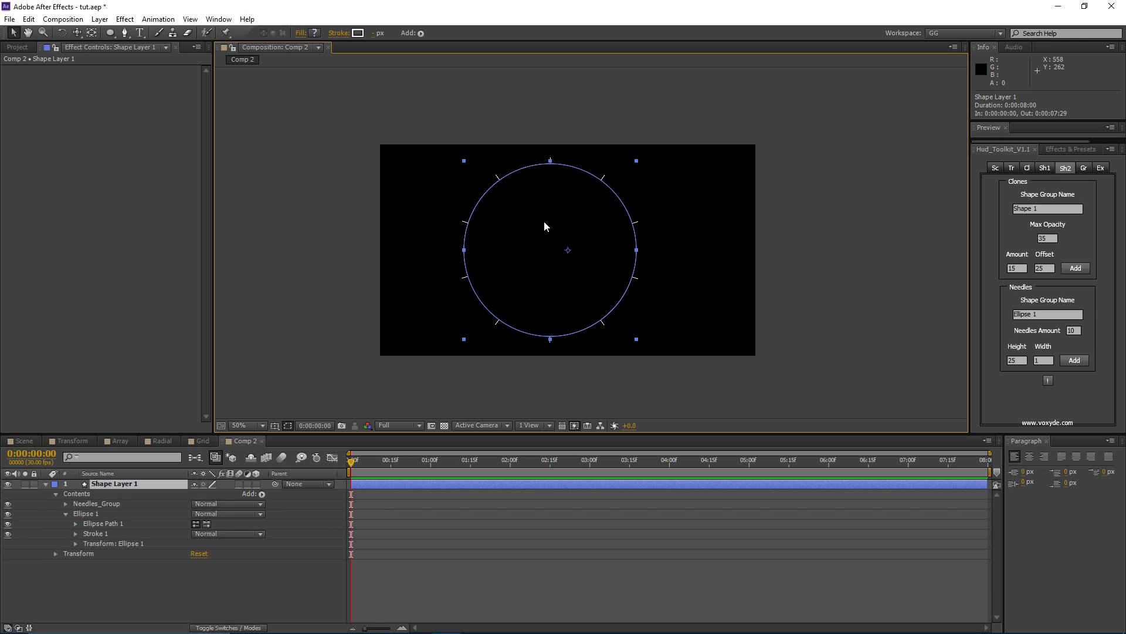
# - Undo the needles added around the circle on Shape Layer 1
pyautogui.hotkey('ctrl', 'z')
pyautogui.hotkey('ctrl', 'z')
pyautogui.hotkey('ctrl', 'z')
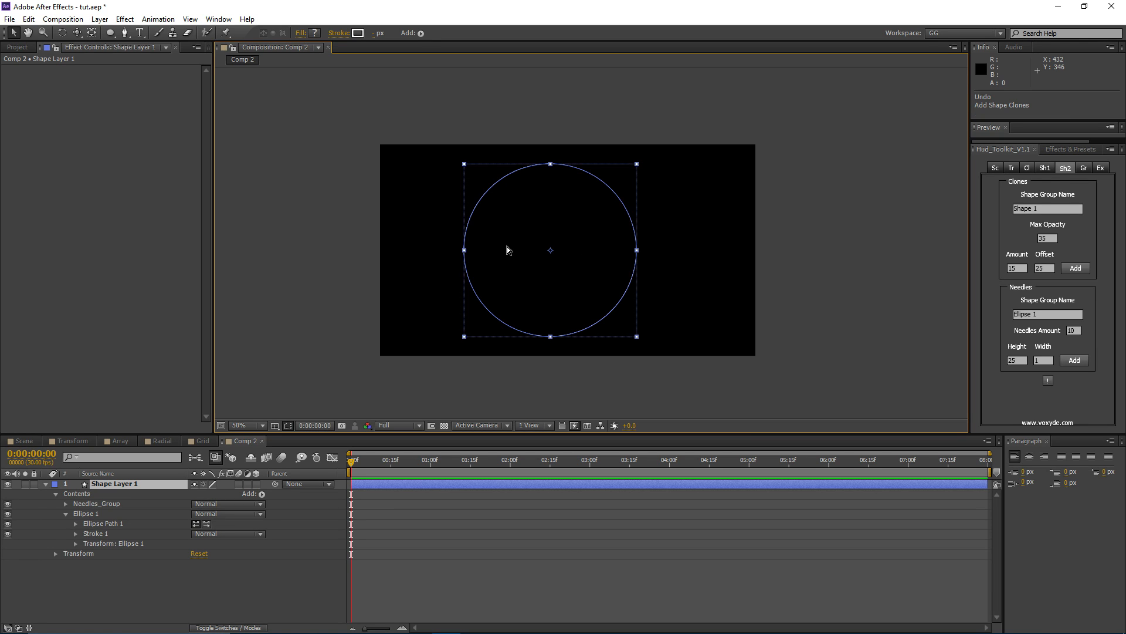
# - Add 100 needles with height 10 and width 1 around the Ellipse 1 circle on Shape Layer 1
pyautogui.click(121, 484)
pyautogui.moveTo(538, 235); pyautogui.dragTo(522, 195)
pyautogui.scroll(1, 562, 237)
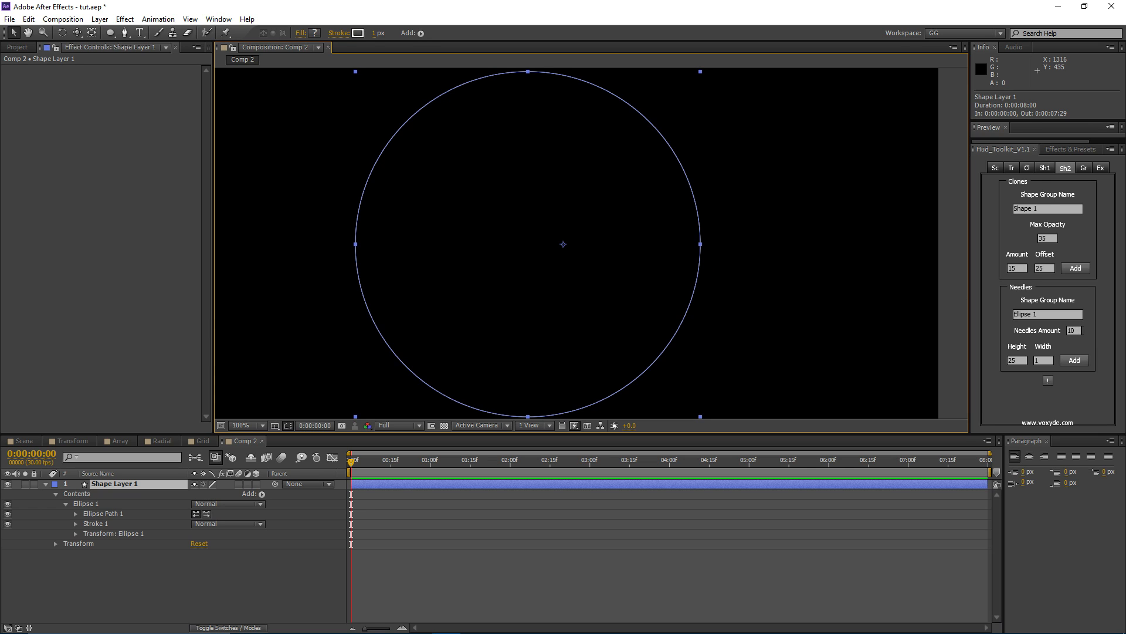
pyautogui.click(1073, 331)
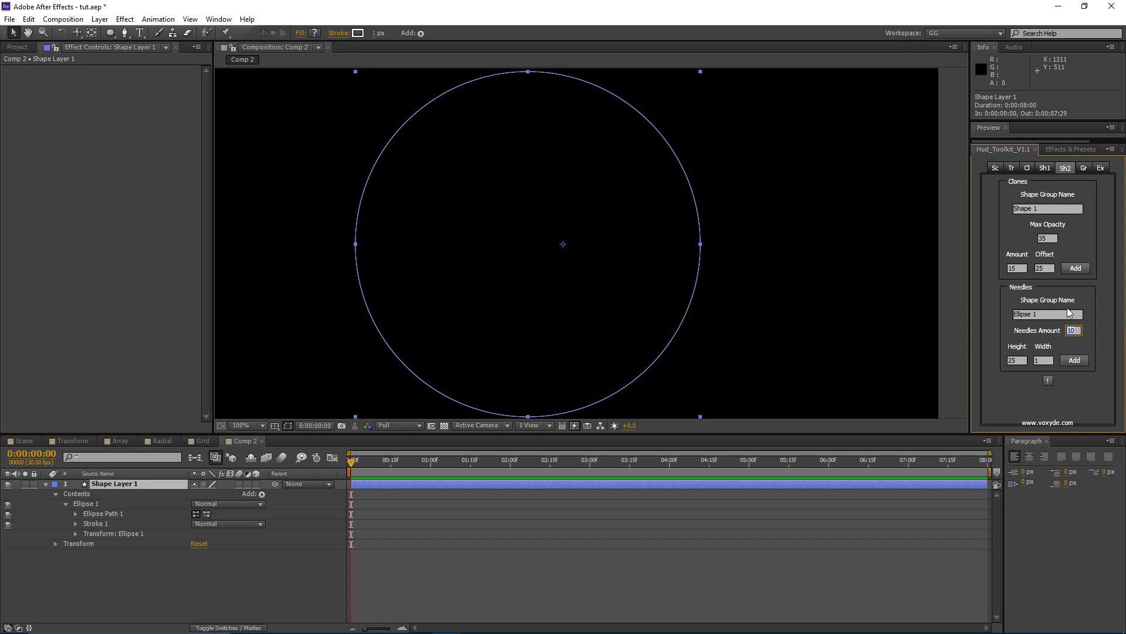
pyautogui.press('Tab')
pyautogui.click(1074, 360)
pyautogui.moveTo(469, 183); pyautogui.dragTo(479, 203)
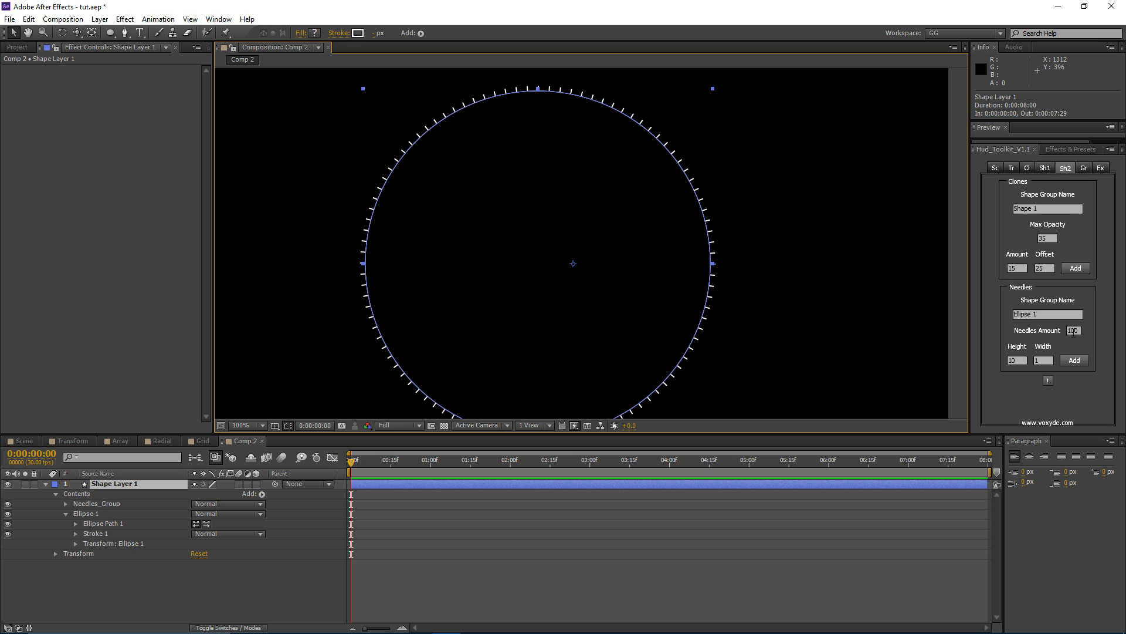
# - Add a second set of 50 needles with height 20 and width 1 around the circle
pyautogui.click(1079, 330)
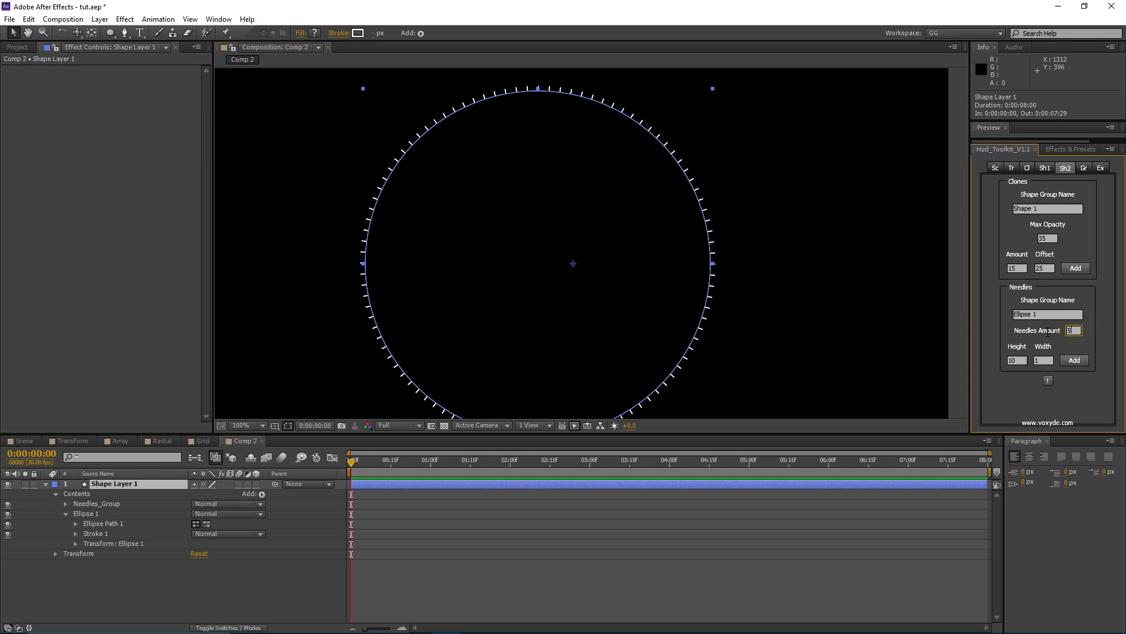
pyautogui.click(1022, 362)
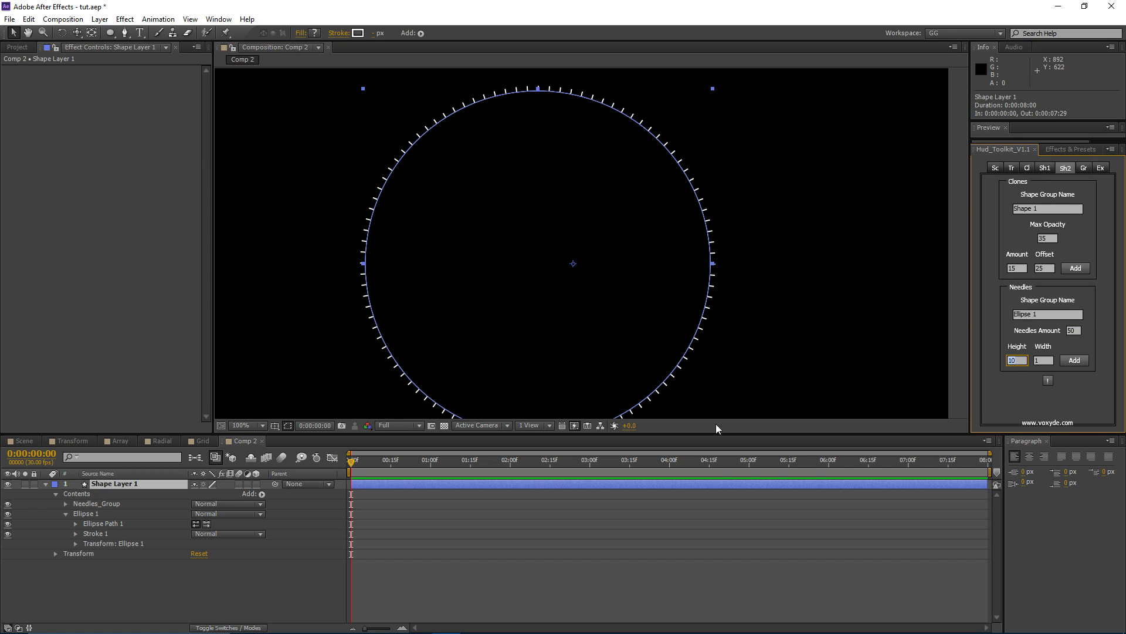
pyautogui.write('20')
pyautogui.click(1073, 362)
pyautogui.scroll(1, 545, 164)
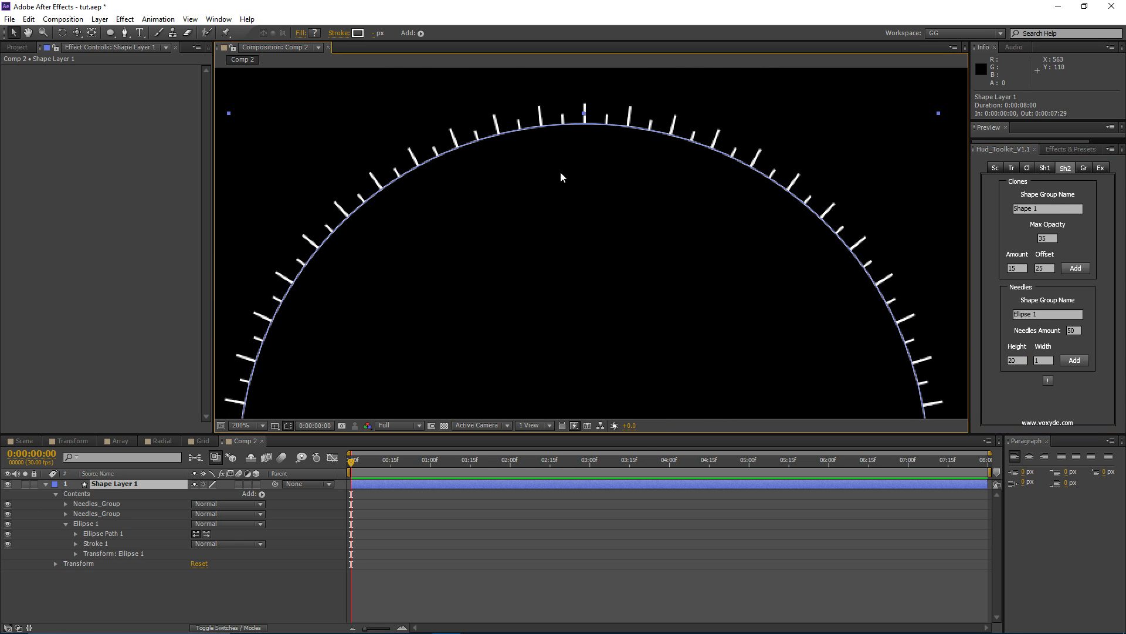
pyautogui.moveTo(836, 247); pyautogui.dragTo(744, 201)
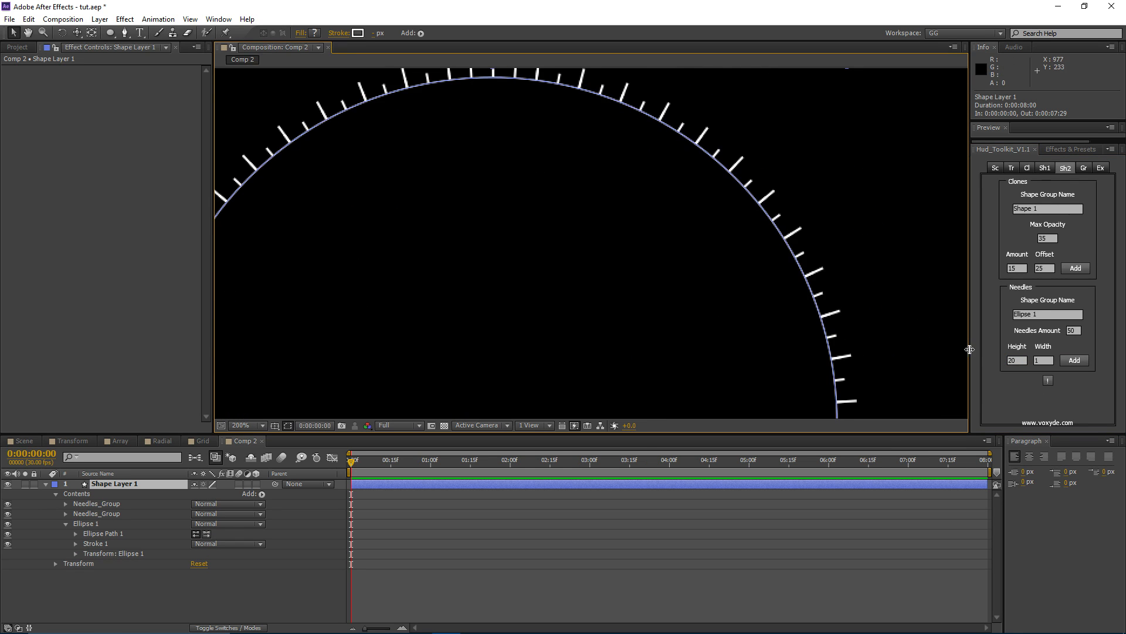
pyautogui.moveTo(650, 165); pyautogui.dragTo(802, 252)
pyautogui.moveTo(709, 223); pyautogui.dragTo(666, 213)
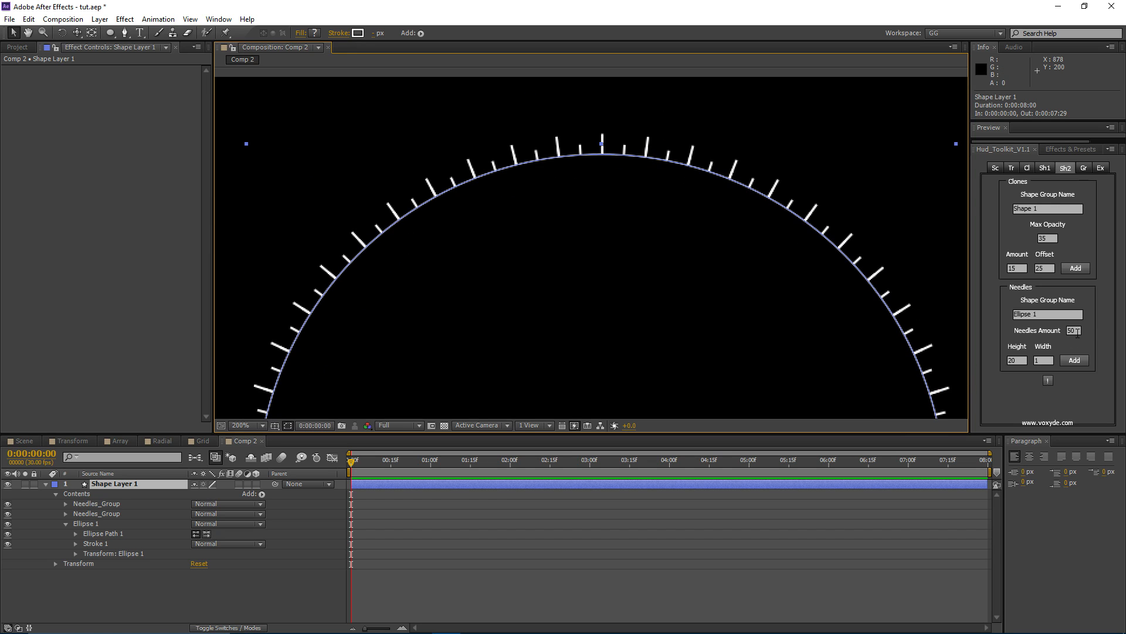
# - Add a third set of 25 needles with height 40 and width 1, and deselect the layer to inspect the dial
pyautogui.click(1076, 331)
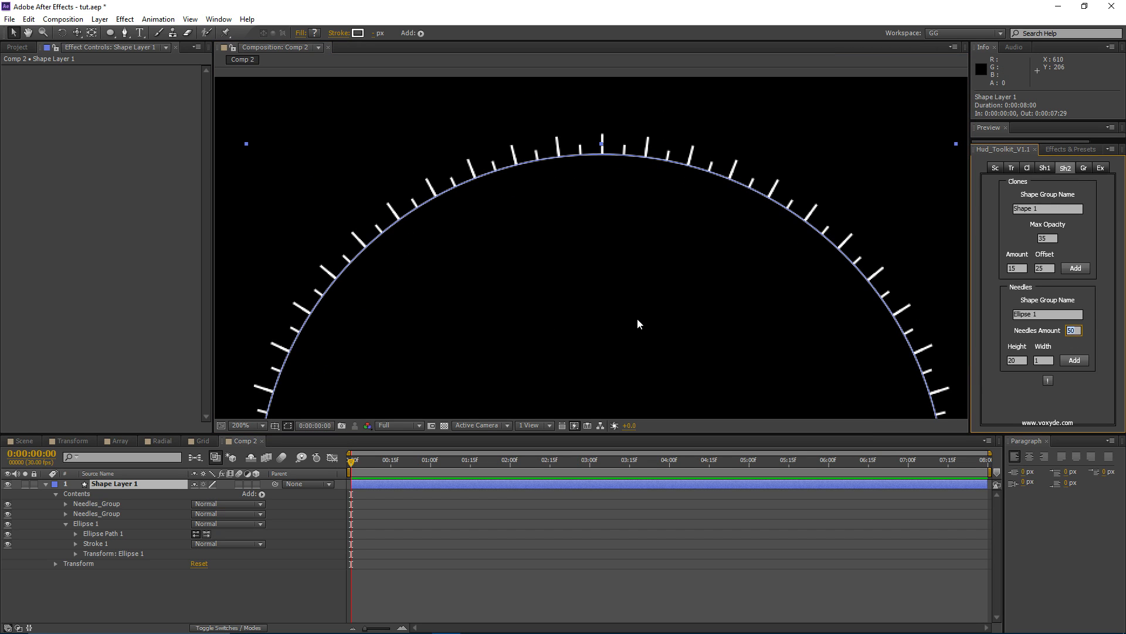
pyautogui.press('Tab')
pyautogui.write('40')
pyautogui.click(1086, 363)
pyautogui.click(490, 516)
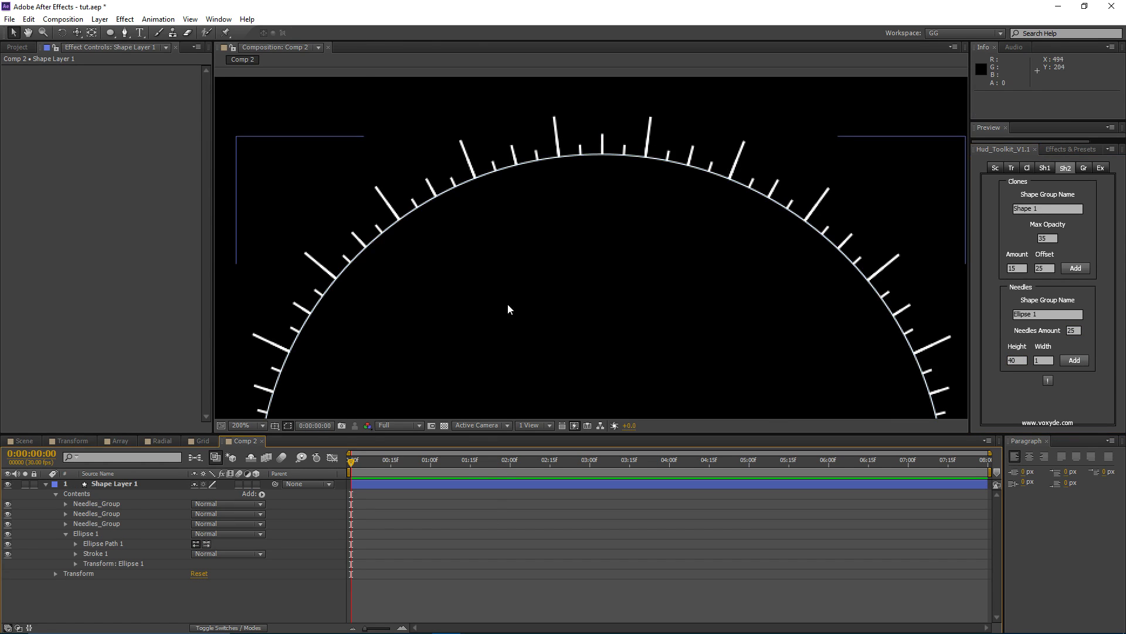
pyautogui.scroll(-1, 509, 305)
pyautogui.moveTo(554, 271); pyautogui.dragTo(508, 92)
pyautogui.moveTo(562, 215); pyautogui.dragTo(581, 281)
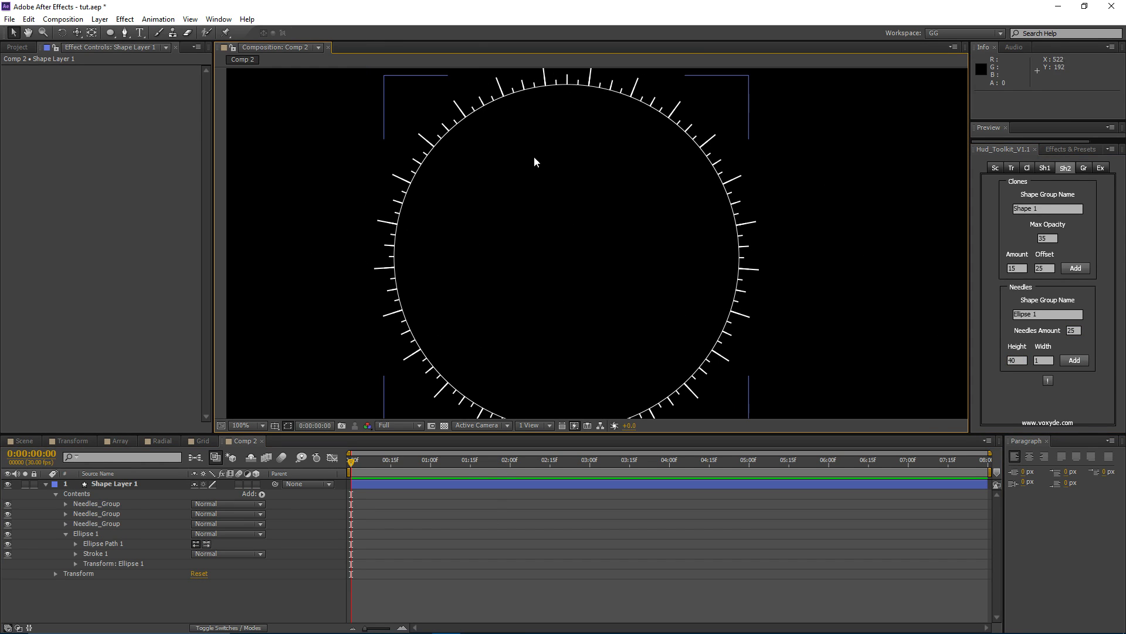
pyautogui.moveTo(527, 239); pyautogui.dragTo(493, 145)
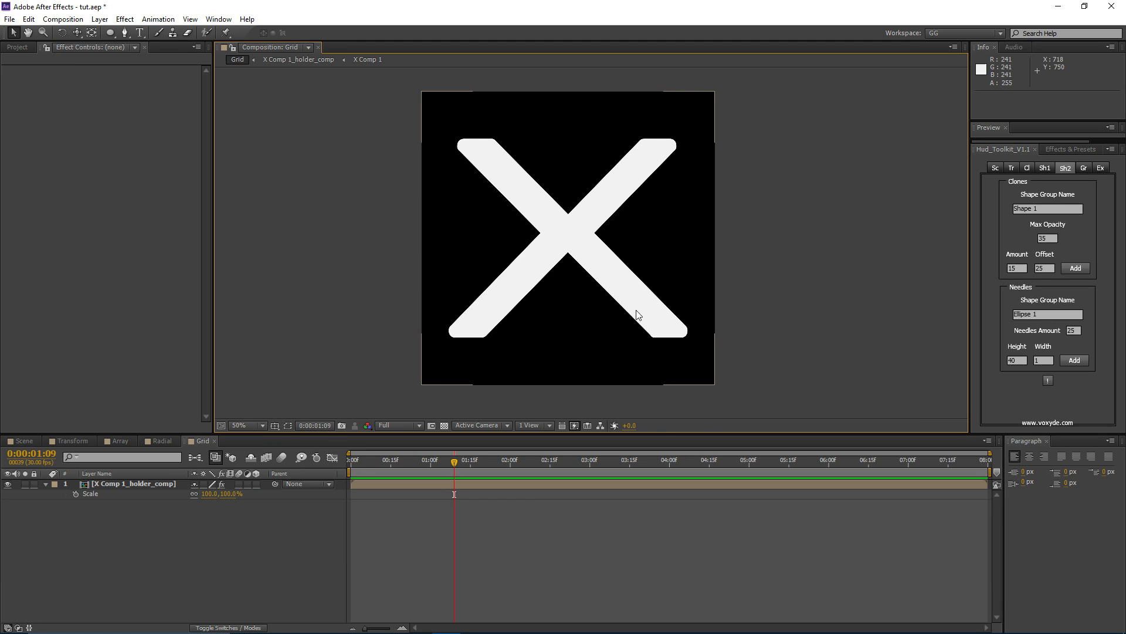
# - Show the toolkit's grid tools and delete all Wiggle and Overshoot slider effects from the X Comp 1_holder_comp layer
pyautogui.click(1083, 168)
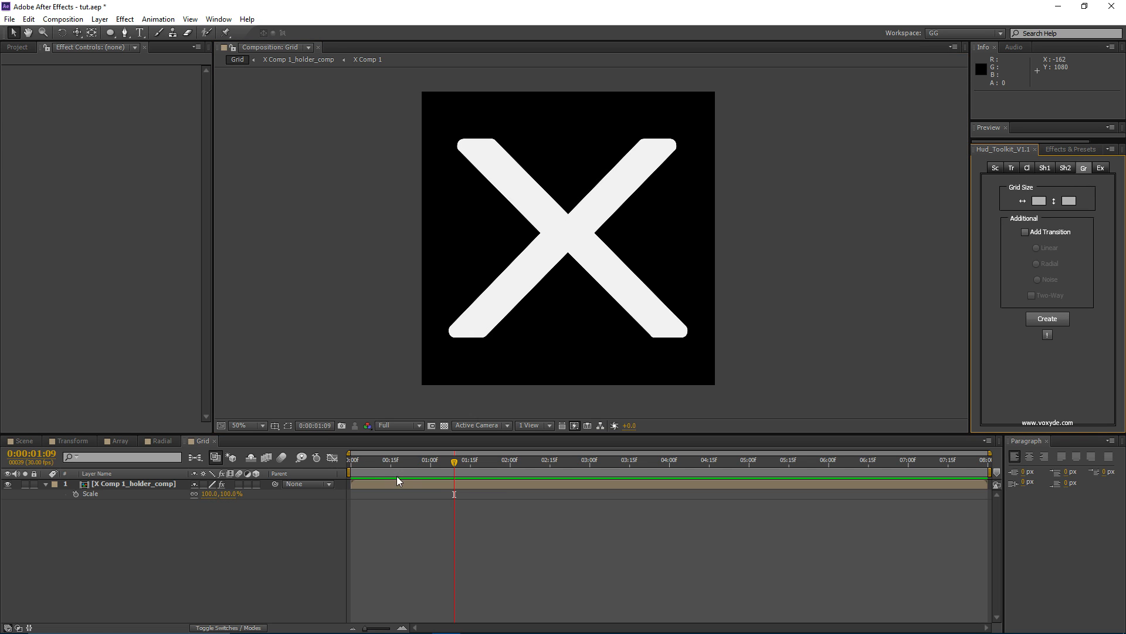
pyautogui.click(138, 483)
pyautogui.moveTo(578, 339); pyautogui.dragTo(588, 342)
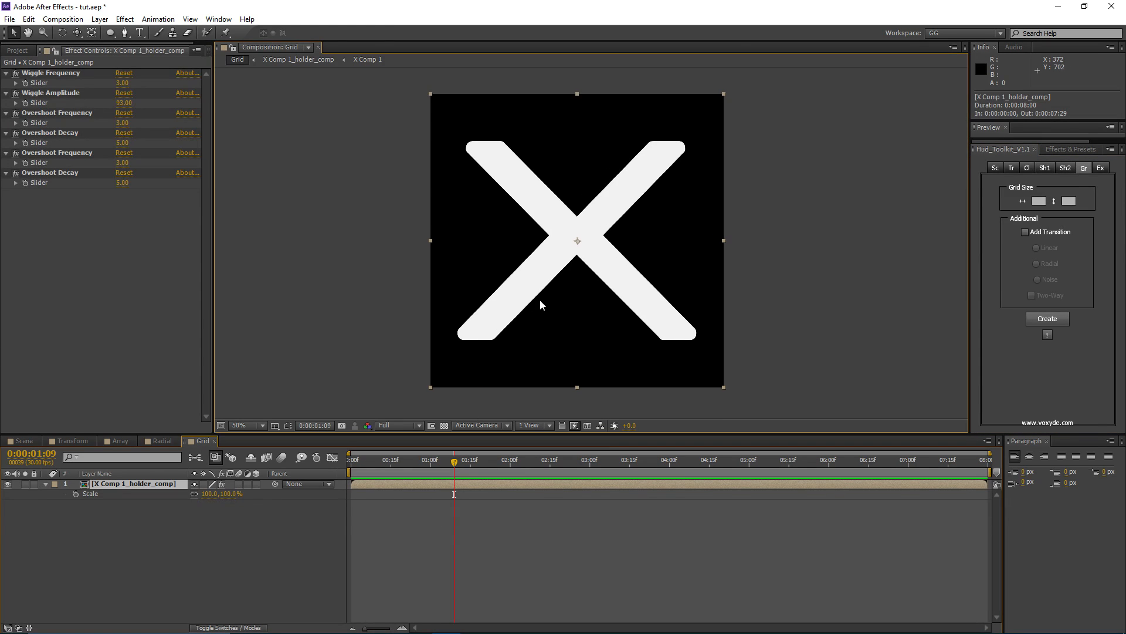
pyautogui.click(64, 77)
pyautogui.keyDown('shift'); pyautogui.click(65, 171); pyautogui.keyUp('shift')
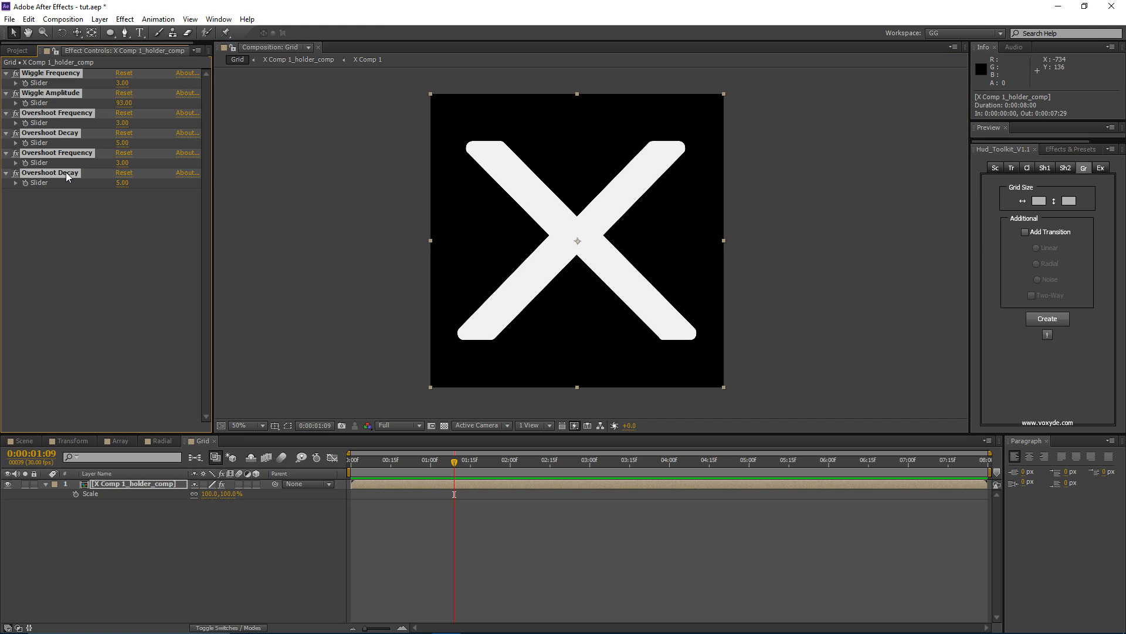
pyautogui.press('Delete')
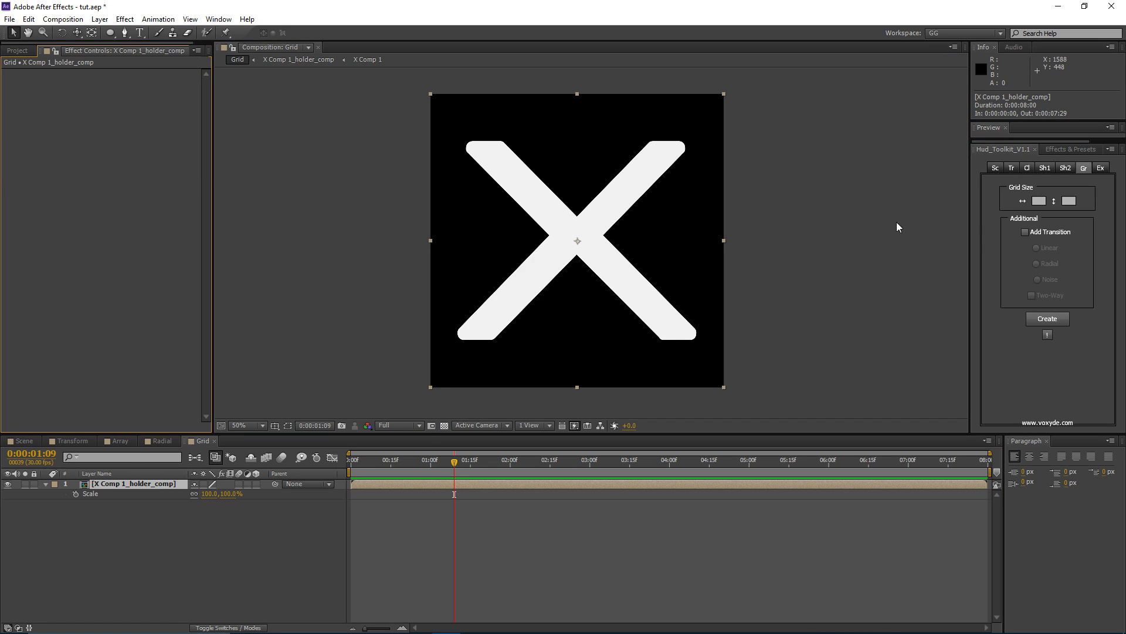
pyautogui.moveTo(595, 216); pyautogui.dragTo(622, 222)
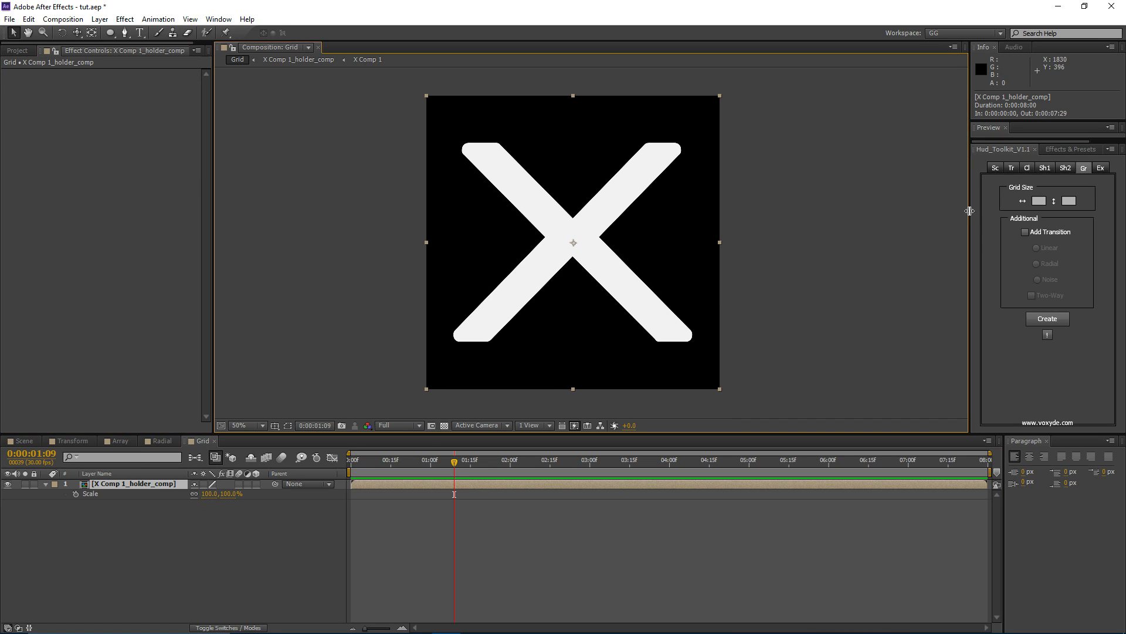
# - Create a 10 by 10 grid from the X Comp 1_holder_comp layer without a transition
pyautogui.click(1039, 201)
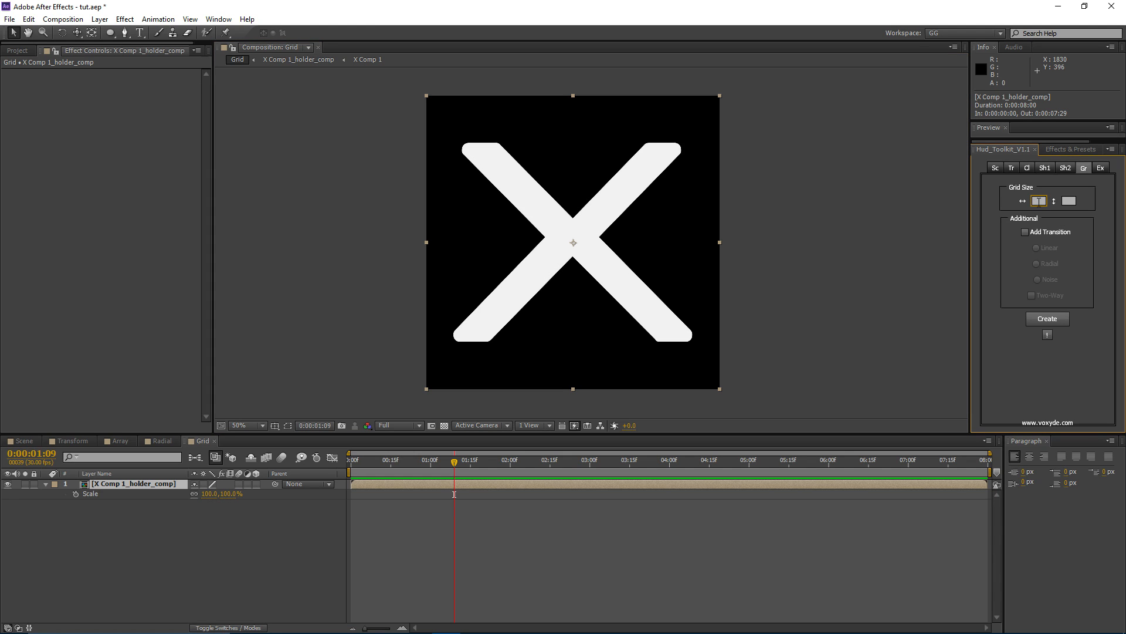
pyautogui.write('10')
pyautogui.press('Tab')
pyautogui.click(1049, 201)
pyautogui.click(1073, 203)
pyautogui.click(1054, 324)
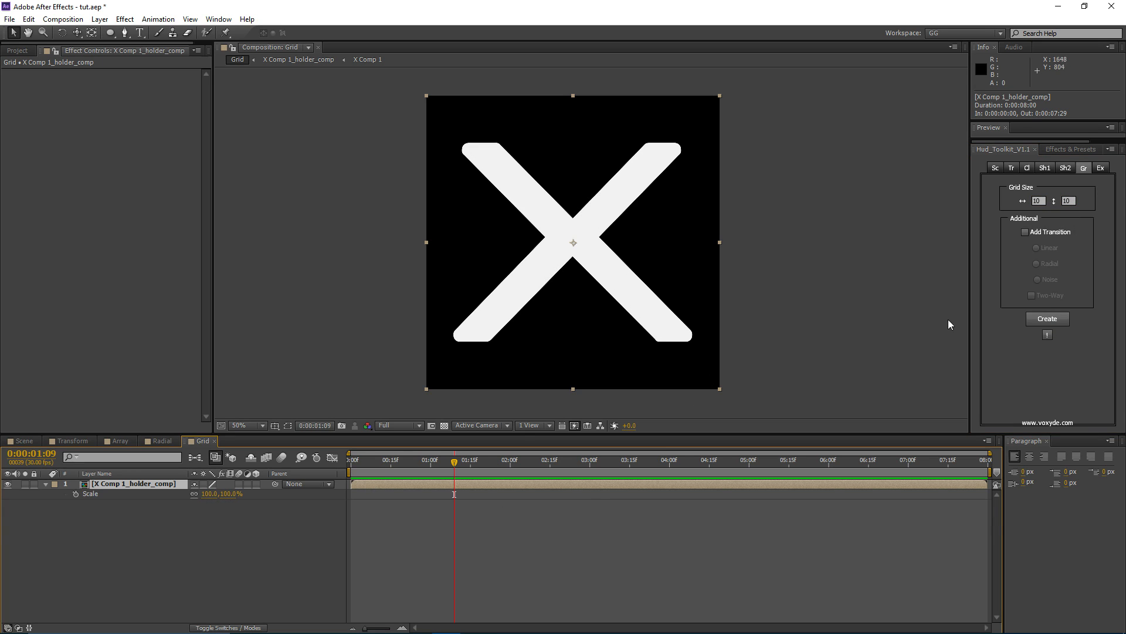
pyautogui.click(1047, 318)
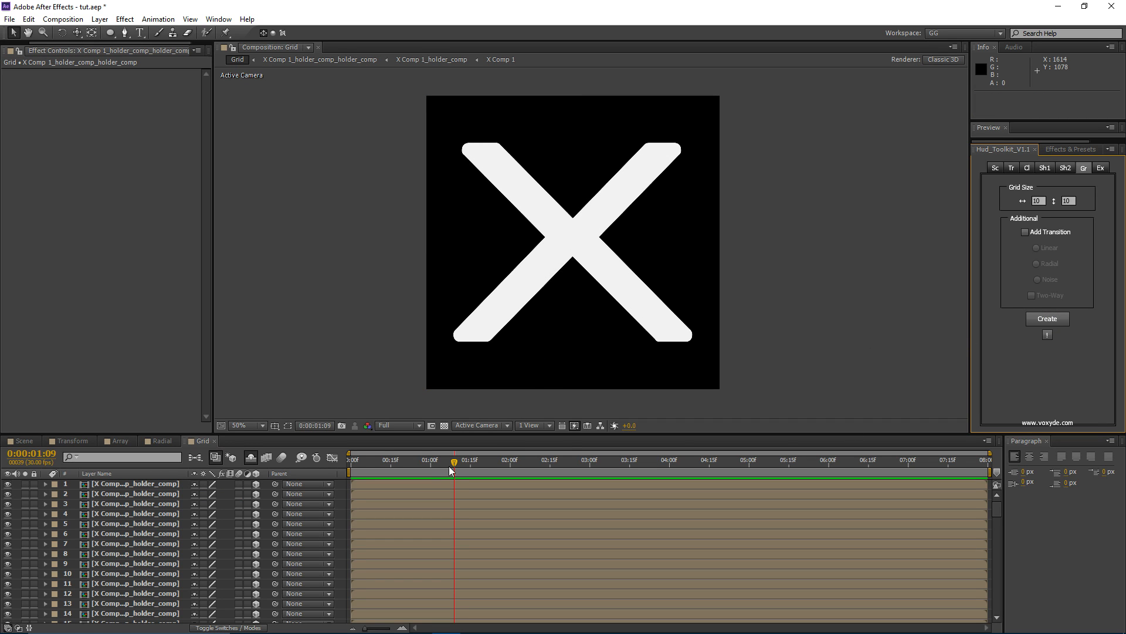
# - Select individual grid tiles across the X one after another to examine how the layer is divided
pyautogui.click(457, 484)
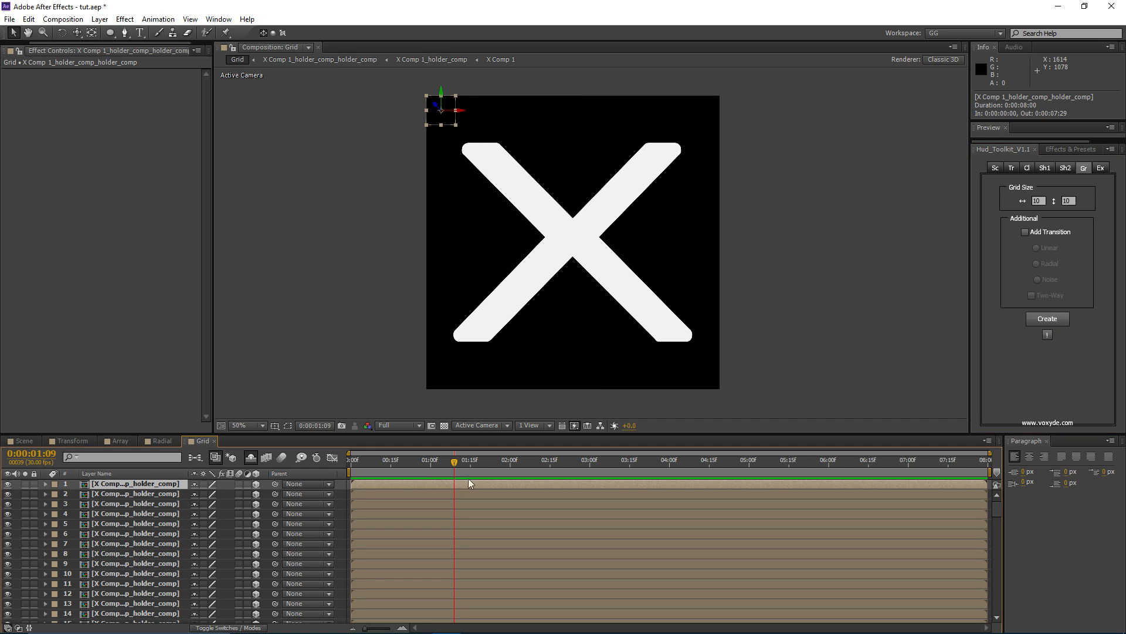
pyautogui.click(467, 109)
pyautogui.click(500, 110)
pyautogui.click(600, 115)
pyautogui.click(675, 121)
pyautogui.click(675, 170)
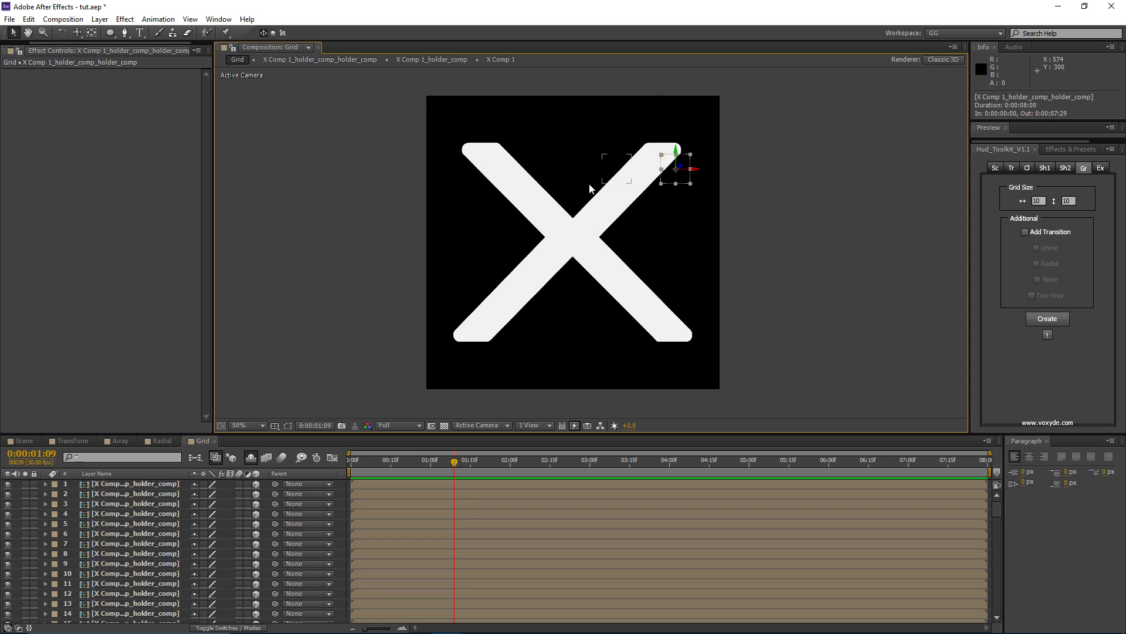
pyautogui.click(558, 169)
pyautogui.click(499, 227)
pyautogui.click(558, 257)
pyautogui.click(617, 316)
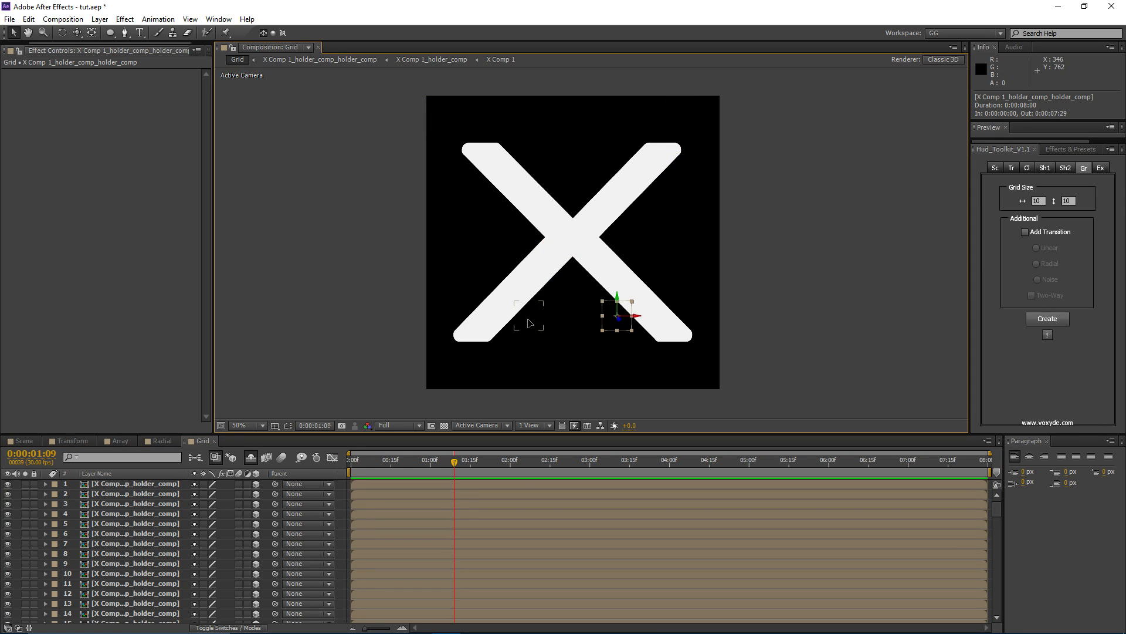
pyautogui.click(471, 316)
pyautogui.click(500, 256)
pyautogui.click(588, 227)
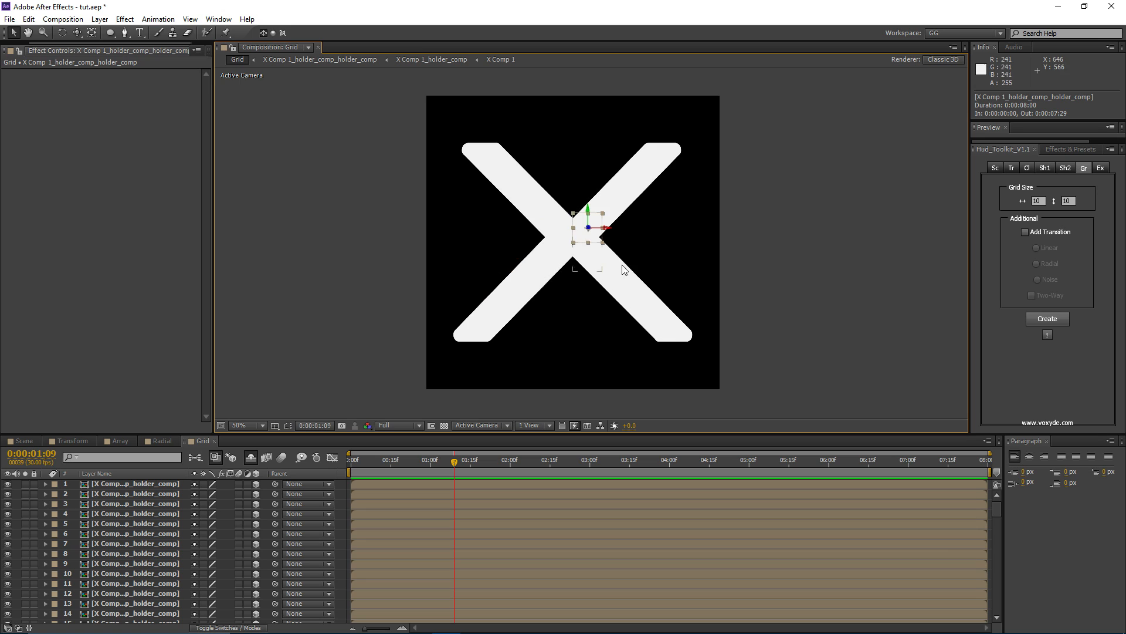
pyautogui.click(617, 259)
pyautogui.click(529, 286)
# - Move several grid tiles on the arms and centre of the X out of place
pyautogui.moveTo(593, 266); pyautogui.dragTo(617, 251)
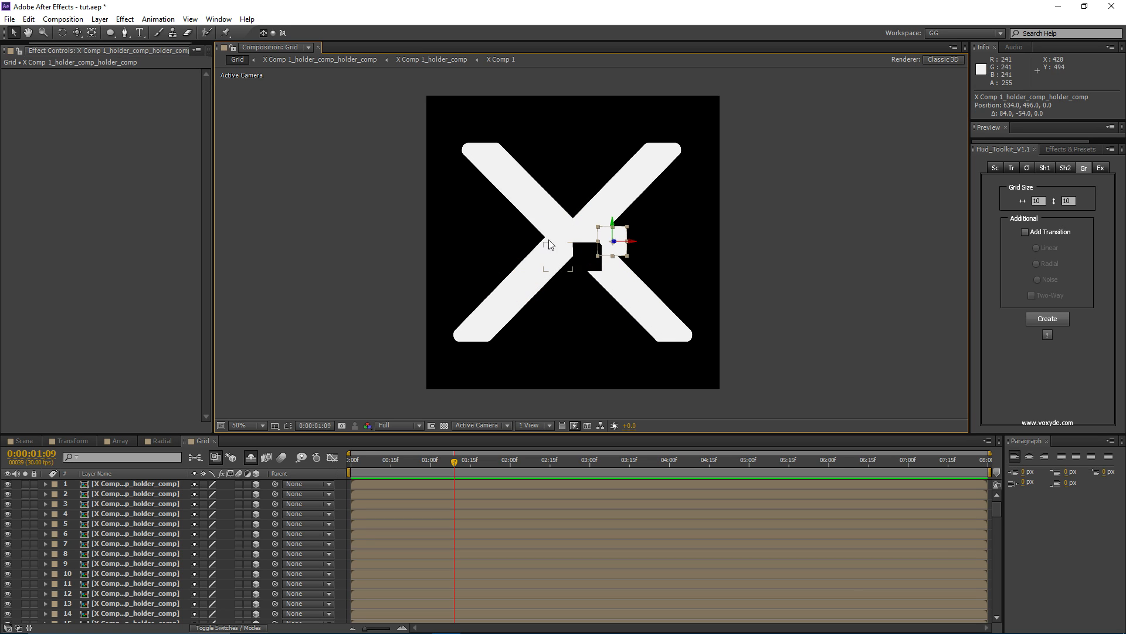
pyautogui.moveTo(549, 240); pyautogui.dragTo(517, 252)
pyautogui.moveTo(647, 294); pyautogui.dragTo(697, 304)
pyautogui.moveTo(509, 299); pyautogui.dragTo(475, 326)
pyautogui.moveTo(648, 178); pyautogui.dragTo(678, 161)
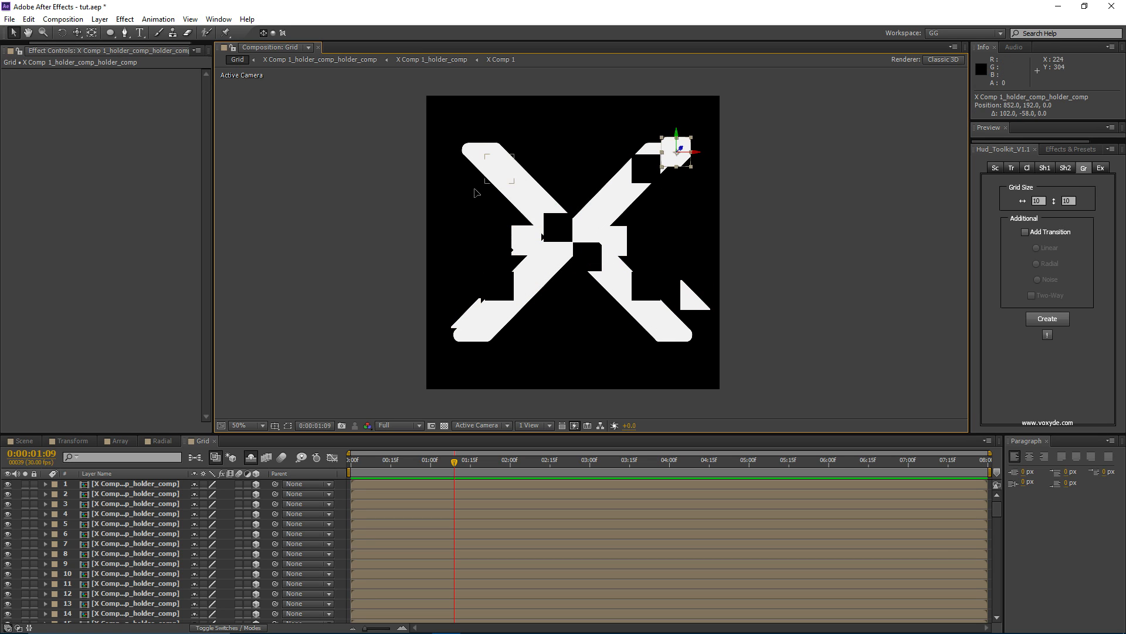
pyautogui.moveTo(510, 181); pyautogui.dragTo(473, 188)
pyautogui.moveTo(536, 197); pyautogui.dragTo(553, 210)
# - Undo all the grid tile moves
pyautogui.hotkey('ctrl', 'z')
pyautogui.hotkey('ctrl', 'z')
pyautogui.hotkey('ctrl', 'z')
pyautogui.hotkey('ctrl', 'z')
pyautogui.hotkey('ctrl', 'z')
pyautogui.hotkey('ctrl', 'z')
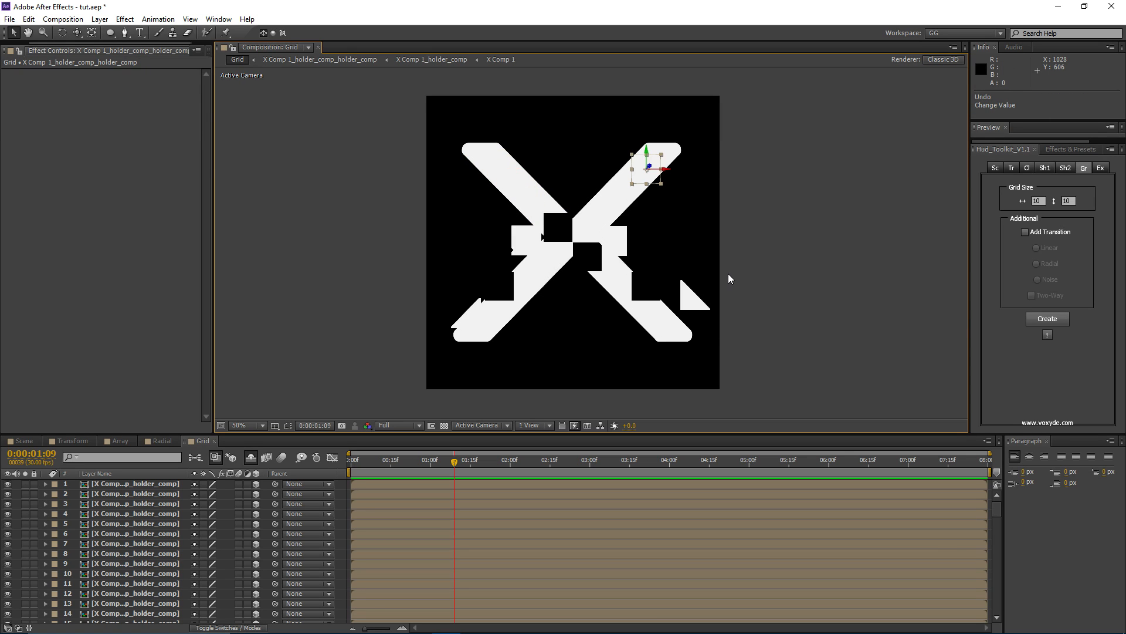
pyautogui.hotkey('ctrl', 'z')
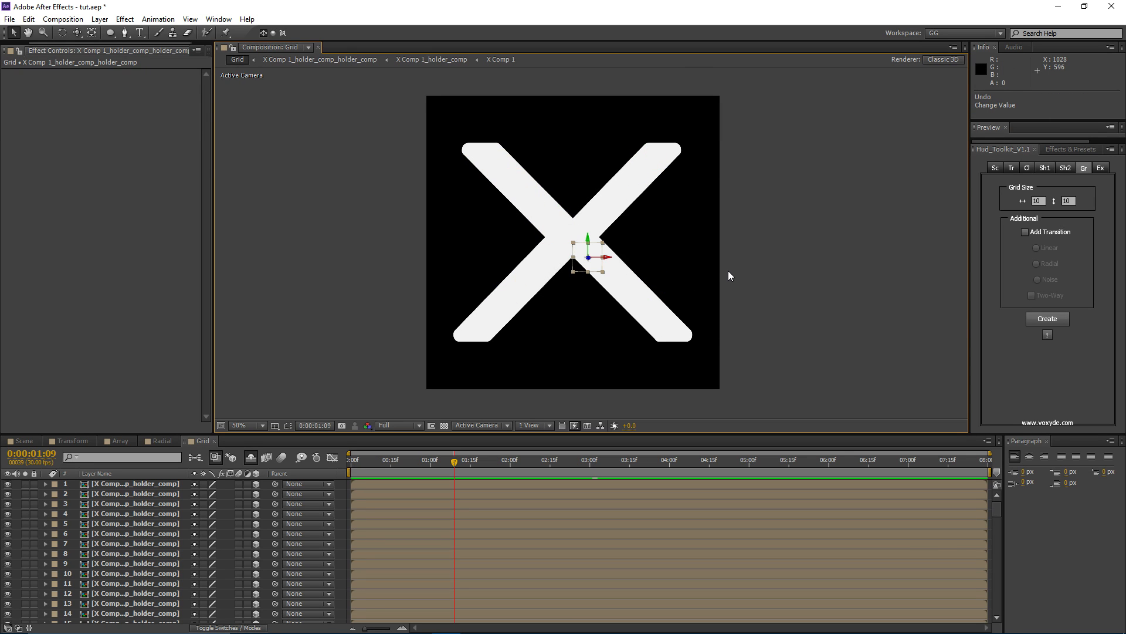
# - Add a two-node camera named Camera 1 to the Grid composition and orbit it to view the X at an angle
pyautogui.click(63, 19)
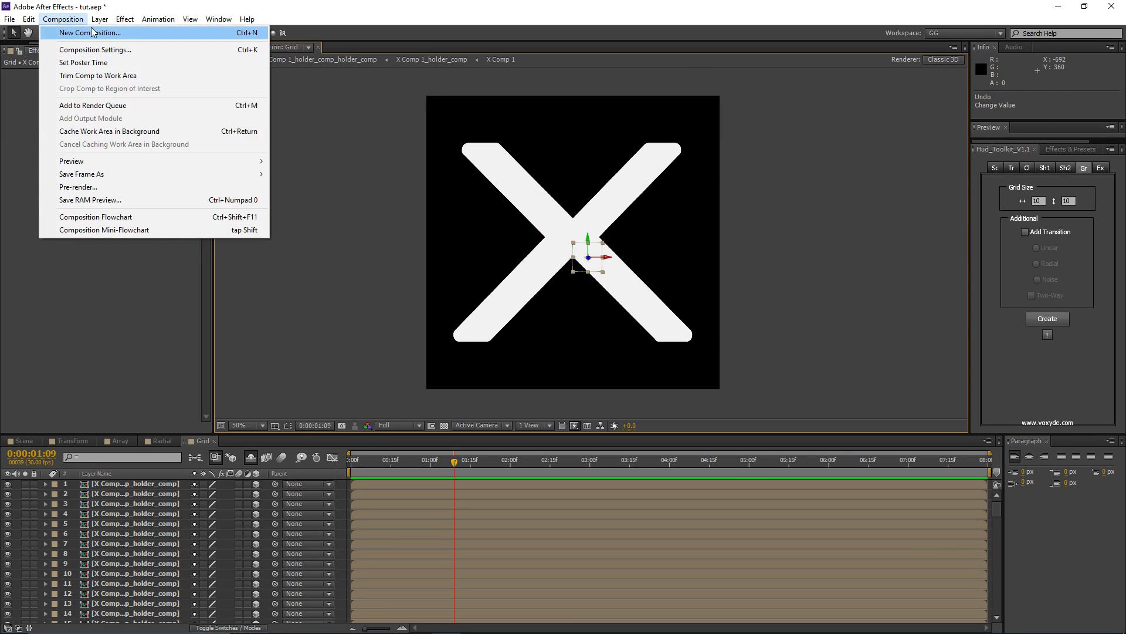
pyautogui.moveTo(147, 35)
pyautogui.click(340, 71)
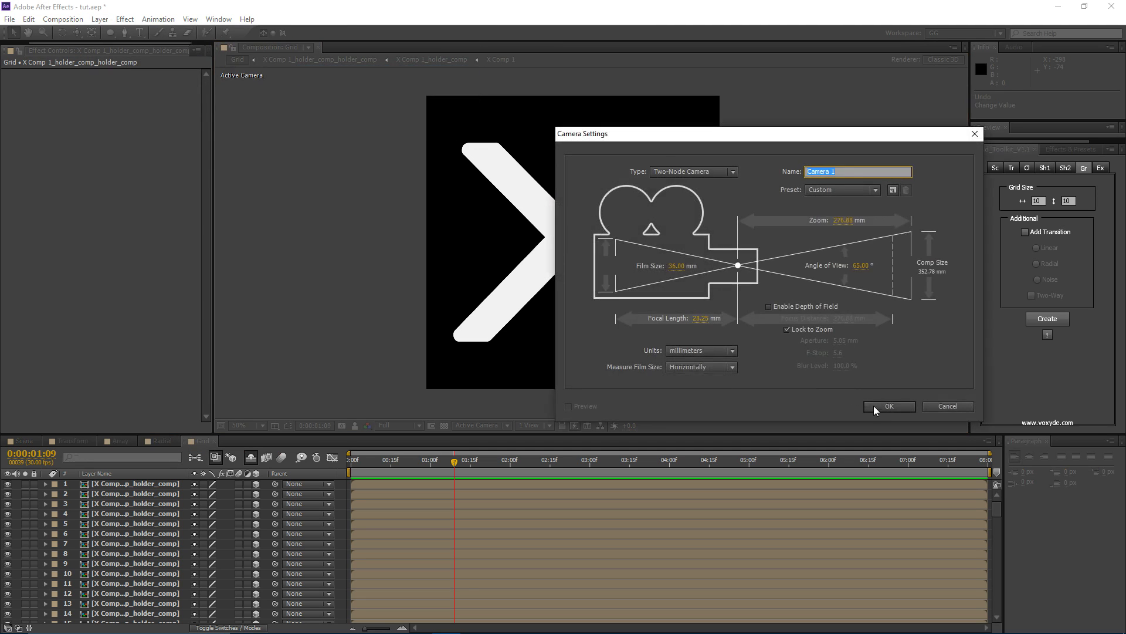
pyautogui.press('Return')
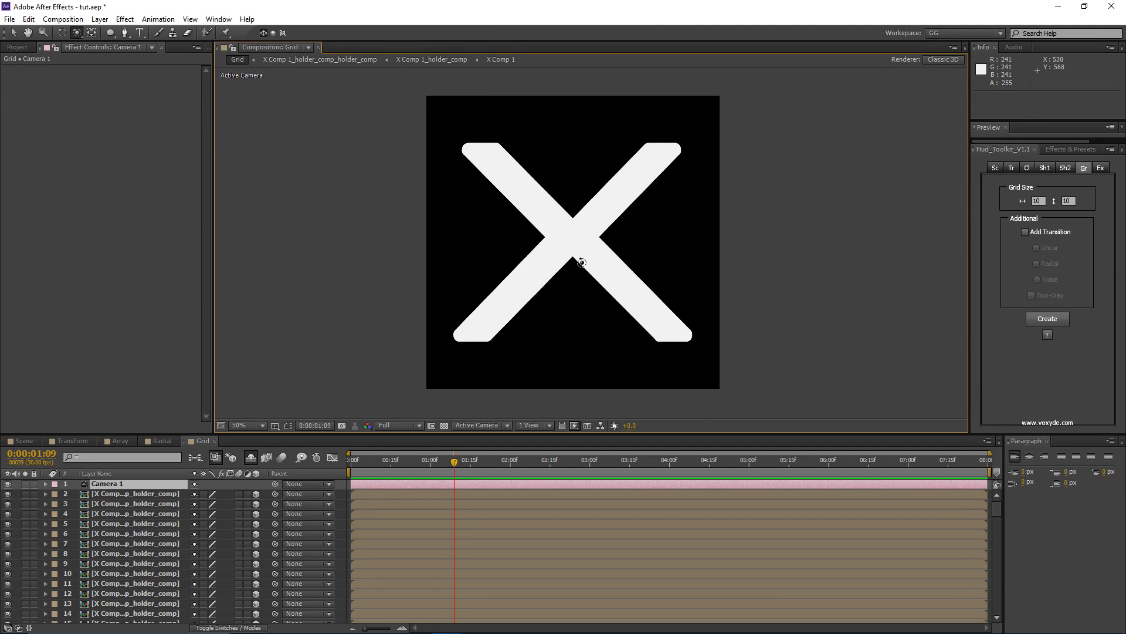
pyautogui.moveTo(575, 254); pyautogui.dragTo(601, 252)
# - Select all 100 grid tile layers, from layer 2 to layer 101, and reveal their Position properties
pyautogui.click(142, 496)
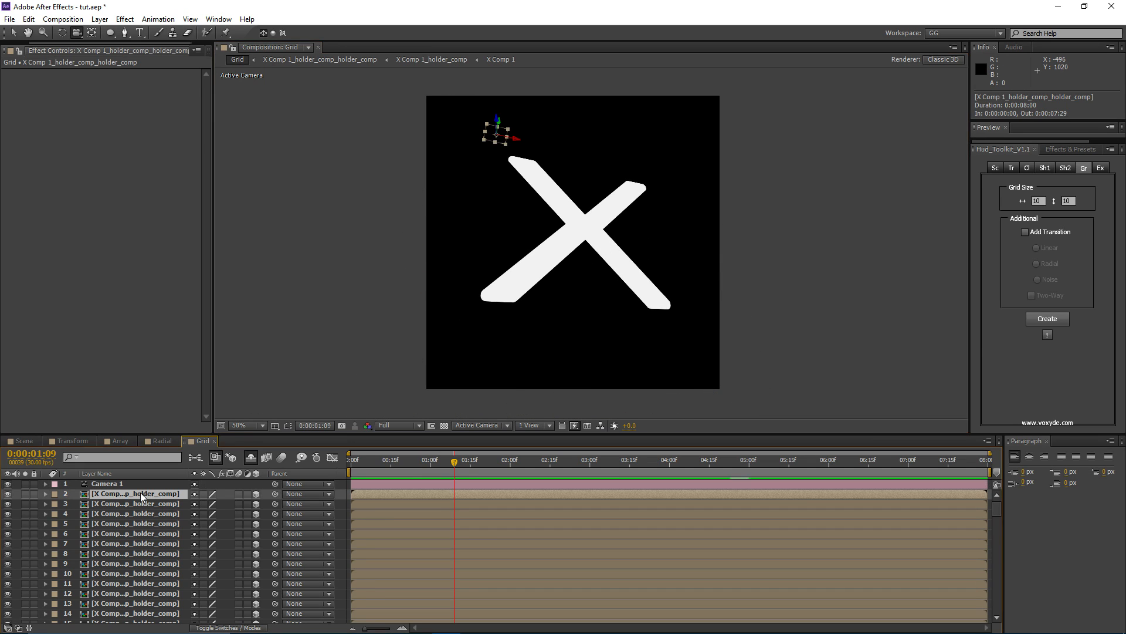
pyautogui.scroll(-20, 76, 539)
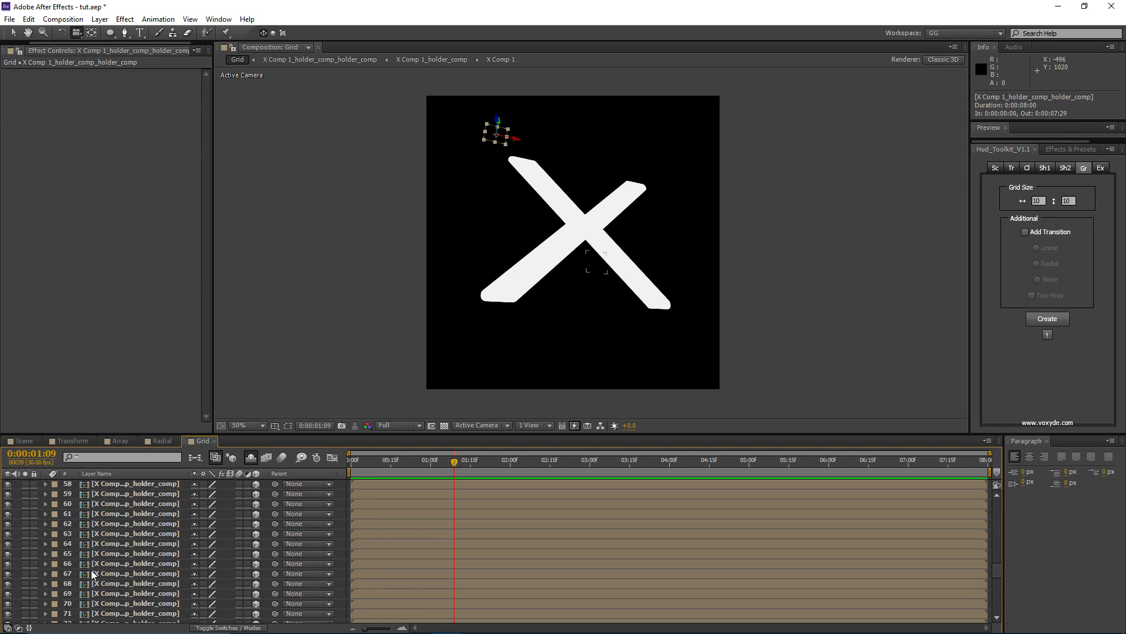
pyautogui.scroll(-2, 97, 590)
pyautogui.keyDown('shift'); pyautogui.click(116, 606); pyautogui.keyUp('shift')
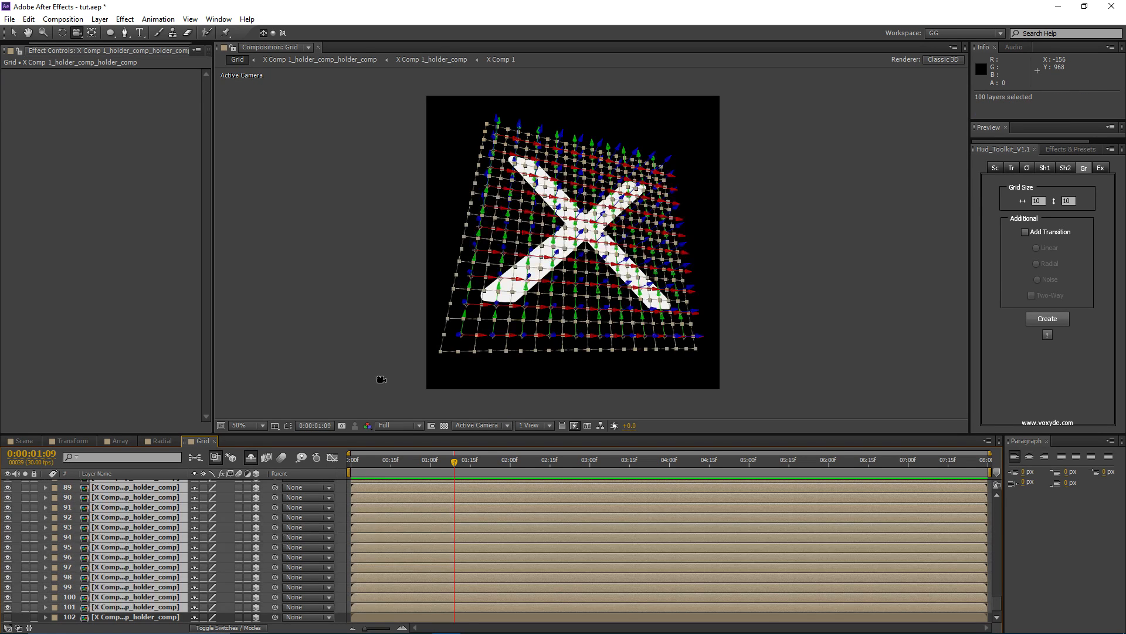
pyautogui.press('p')
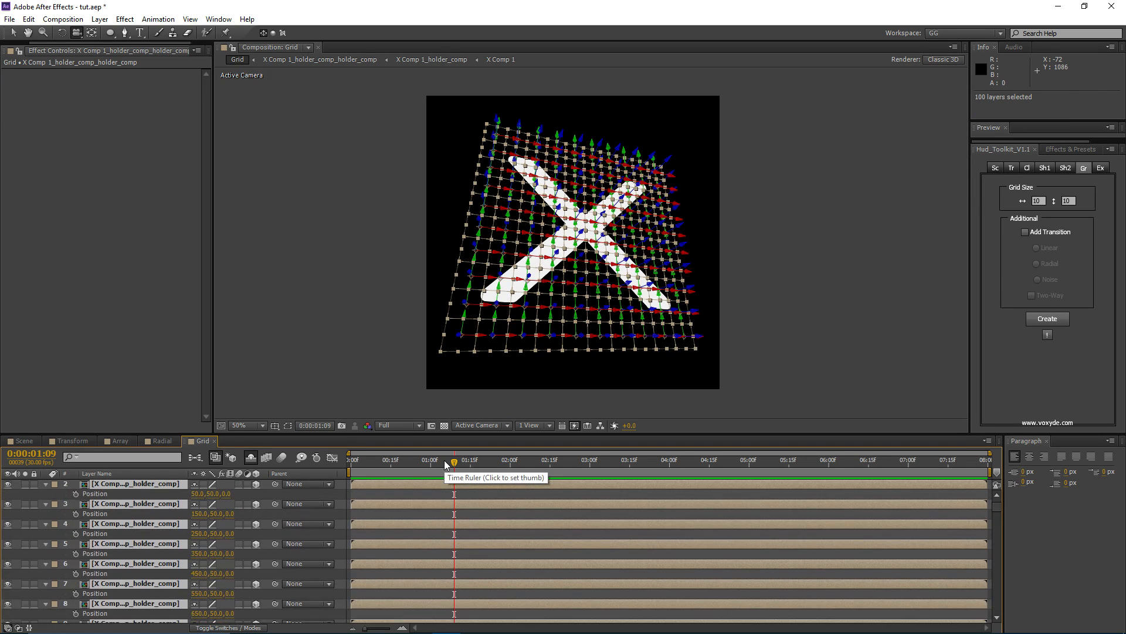
# - Keyframe the Position of all grid tiles at 0:00:01:09, set their Z position to -830 at 0:00:00:00, and preview the motion
pyautogui.click(75, 494)
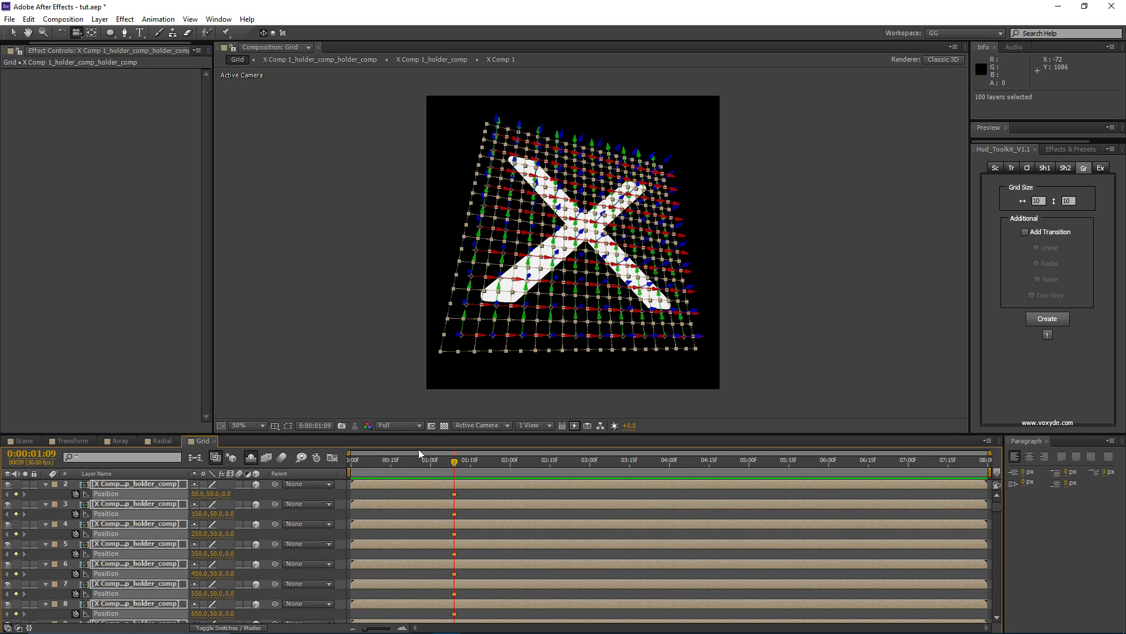
pyautogui.moveTo(449, 463); pyautogui.dragTo(346, 466)
pyautogui.click(226, 494)
pyautogui.write('-780')
pyautogui.press('Return')
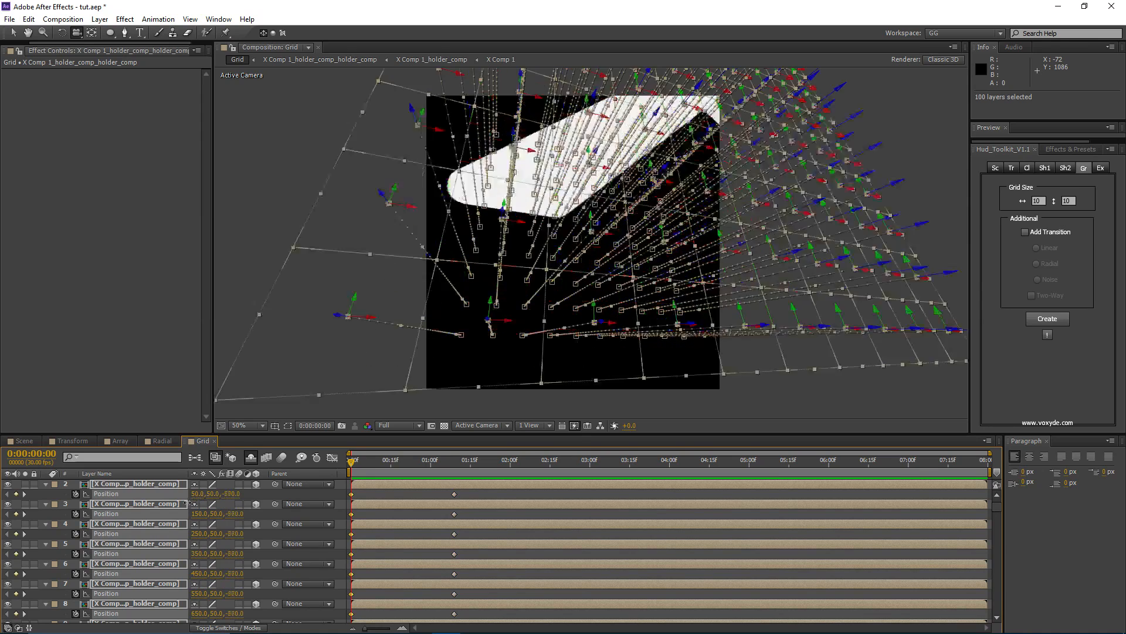
pyautogui.moveTo(187, 503); pyautogui.dragTo(185, 502)
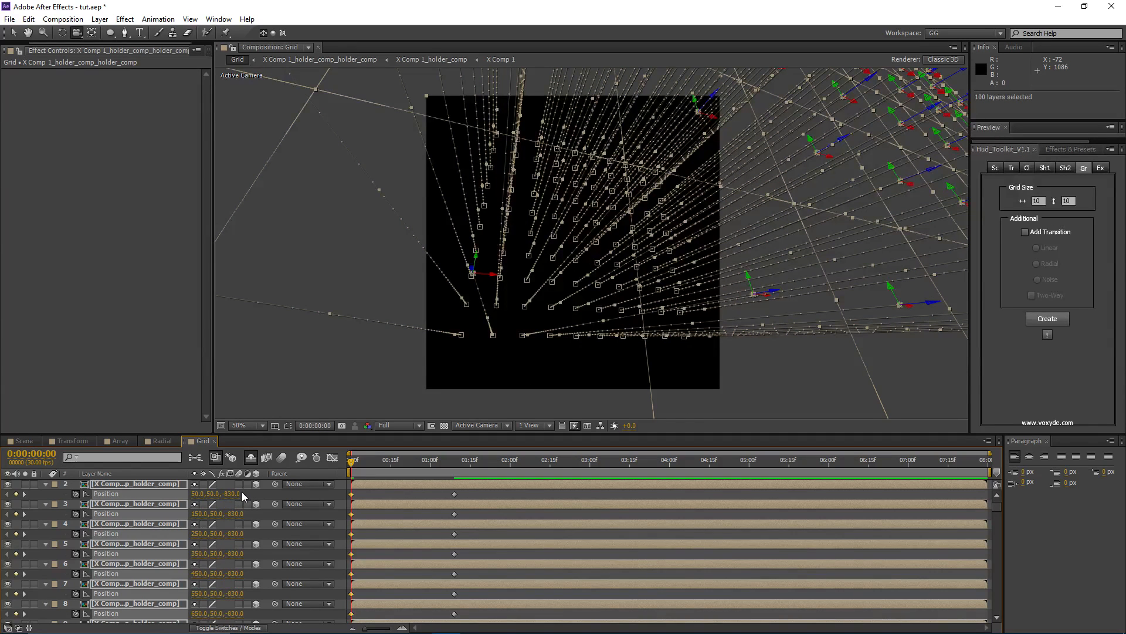
pyautogui.moveTo(353, 460); pyautogui.dragTo(454, 477)
pyautogui.click(387, 493)
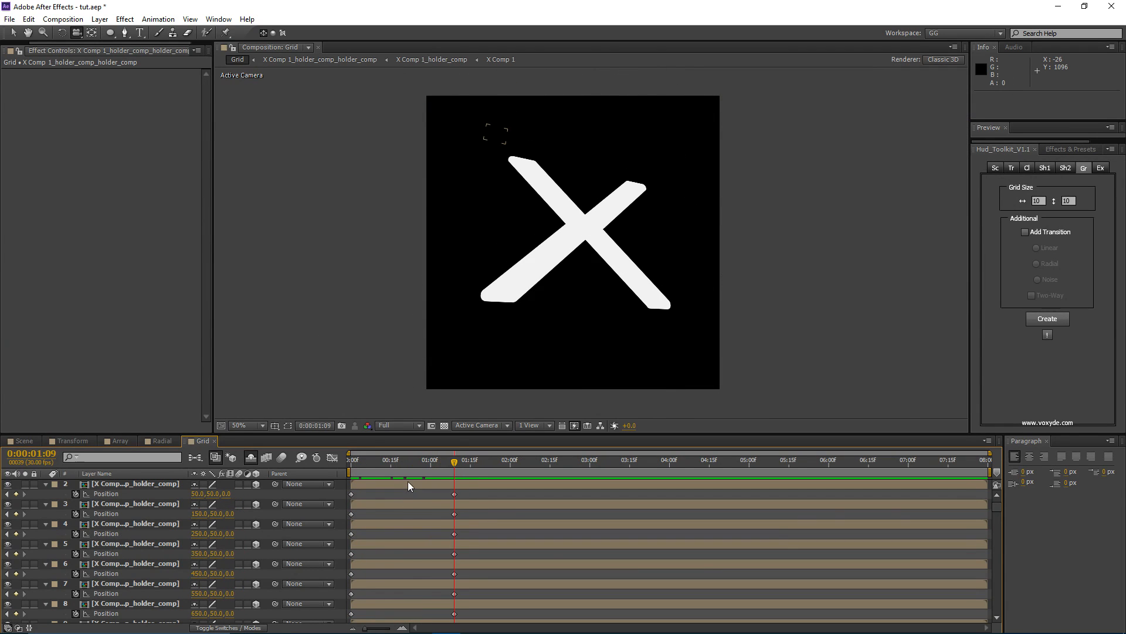
# - Select tile layers 2 to 101, try randomizing their timing between -15 and 15 frames, and undo it
pyautogui.scroll(1, 995, 505)
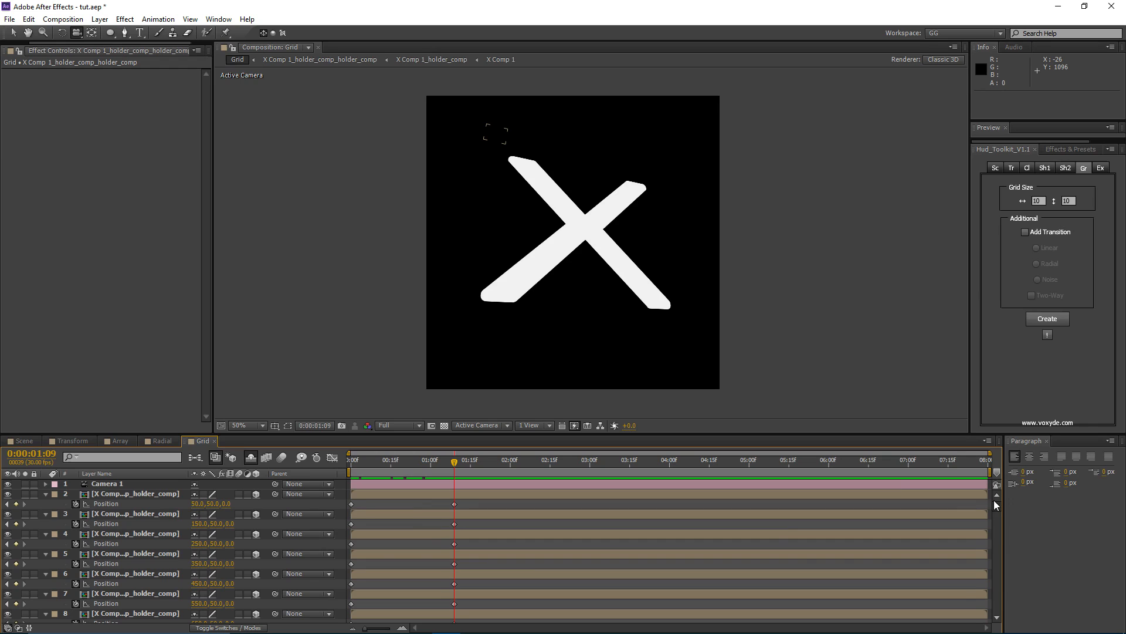
pyautogui.click(138, 491)
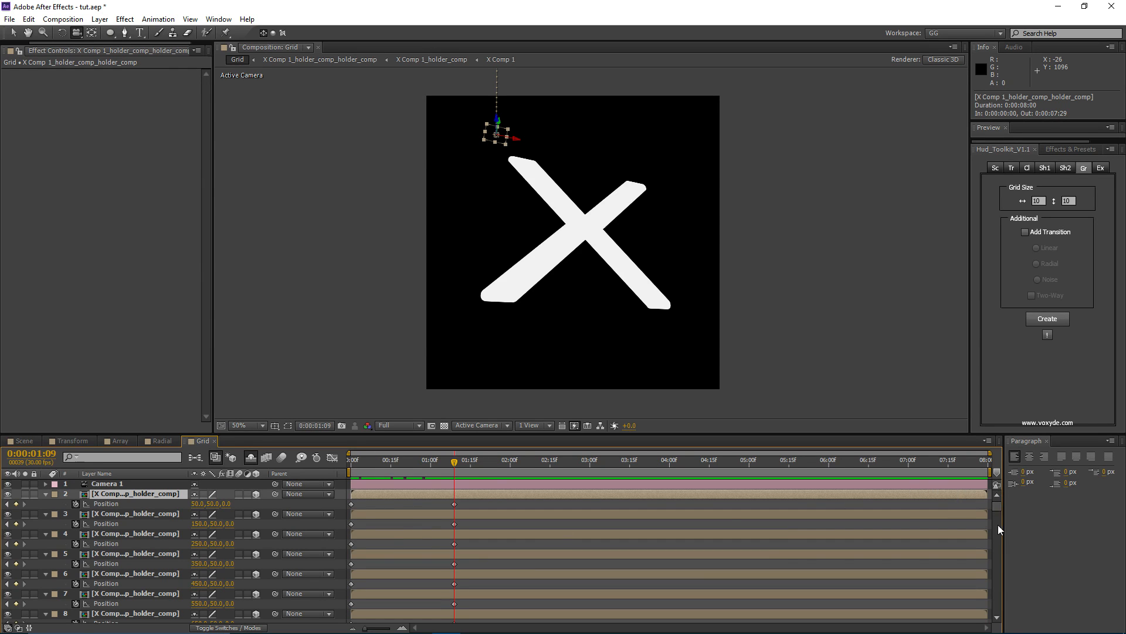
pyautogui.moveTo(998, 524); pyautogui.dragTo(990, 602)
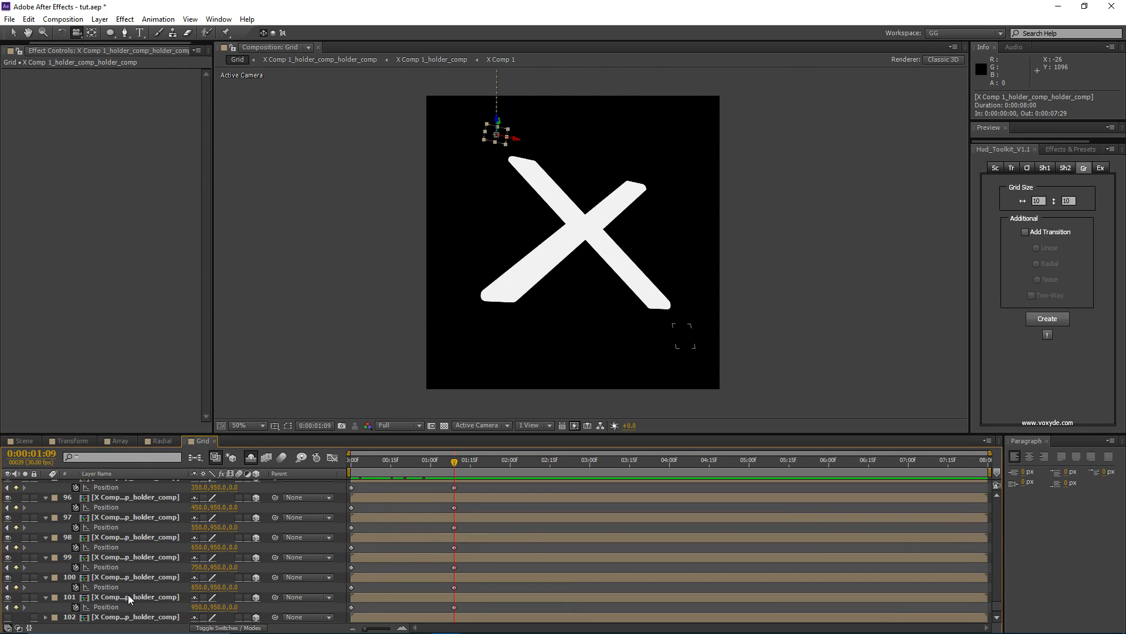
pyautogui.keyDown('shift'); pyautogui.click(129, 599); pyautogui.keyUp('shift')
pyautogui.click(992, 170)
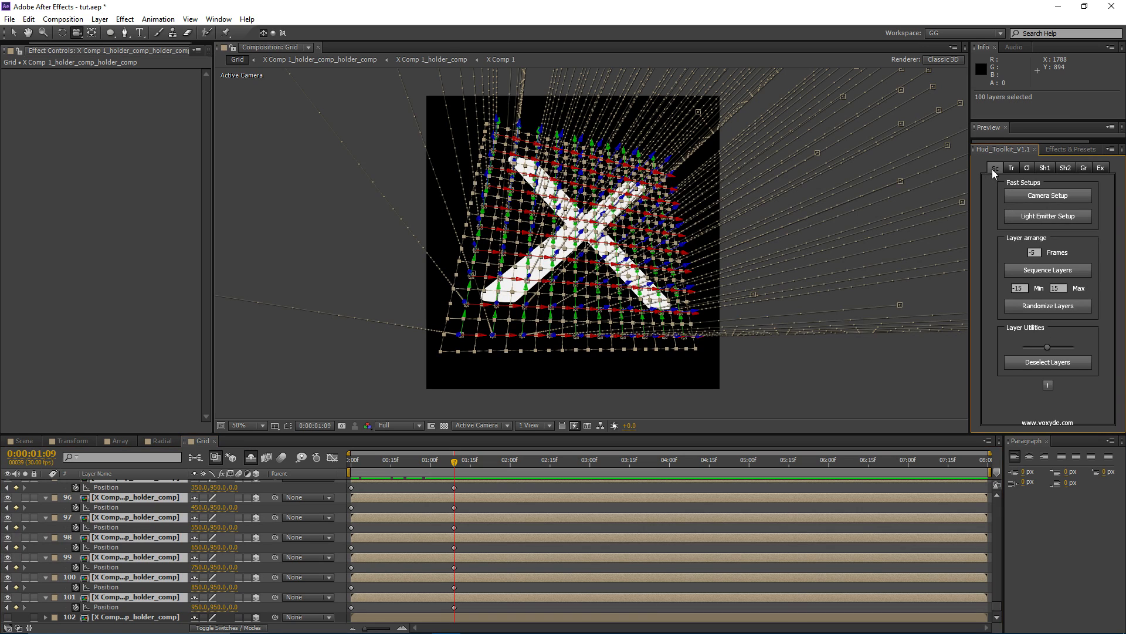
pyautogui.click(1029, 308)
pyautogui.click(379, 502)
pyautogui.moveTo(439, 463); pyautogui.dragTo(424, 494)
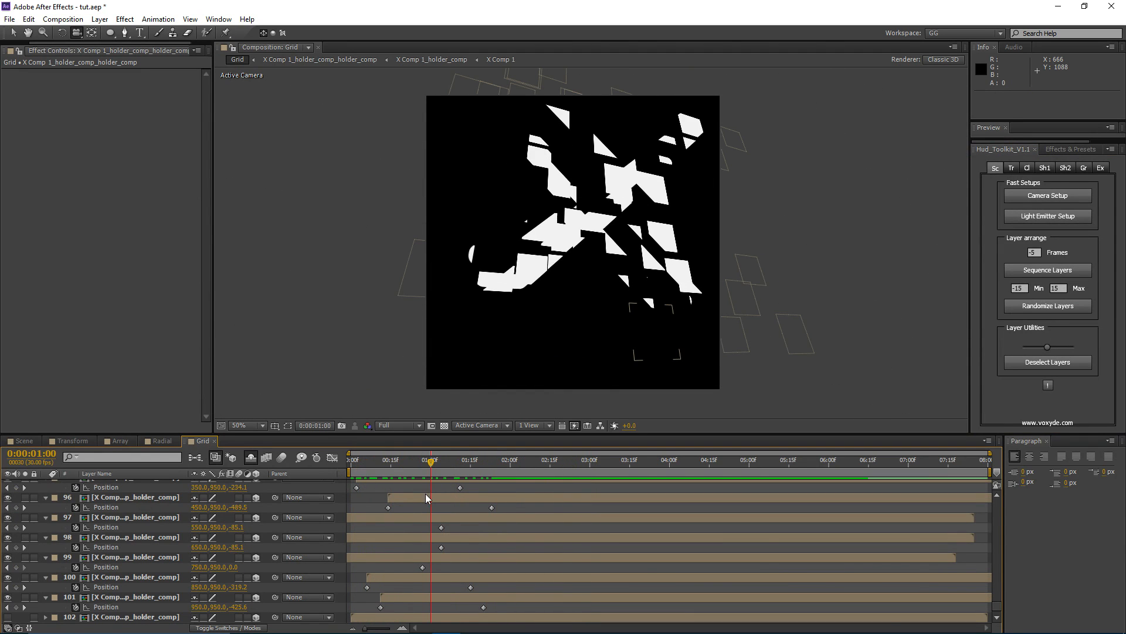
pyautogui.click(425, 496)
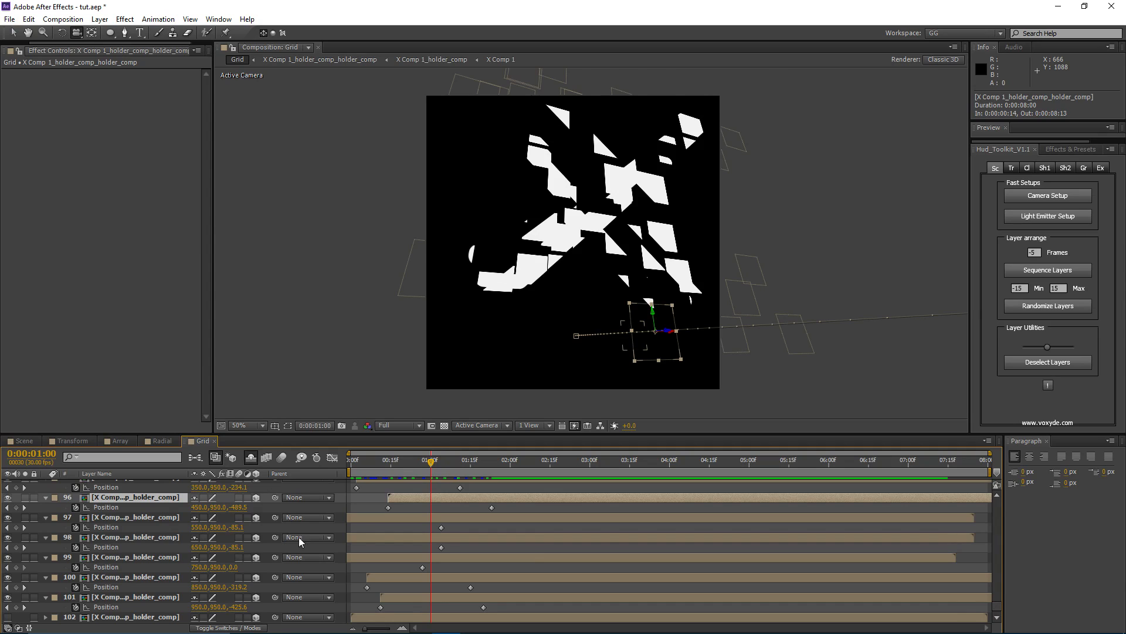
pyautogui.hotkey('ctrl', 'z')
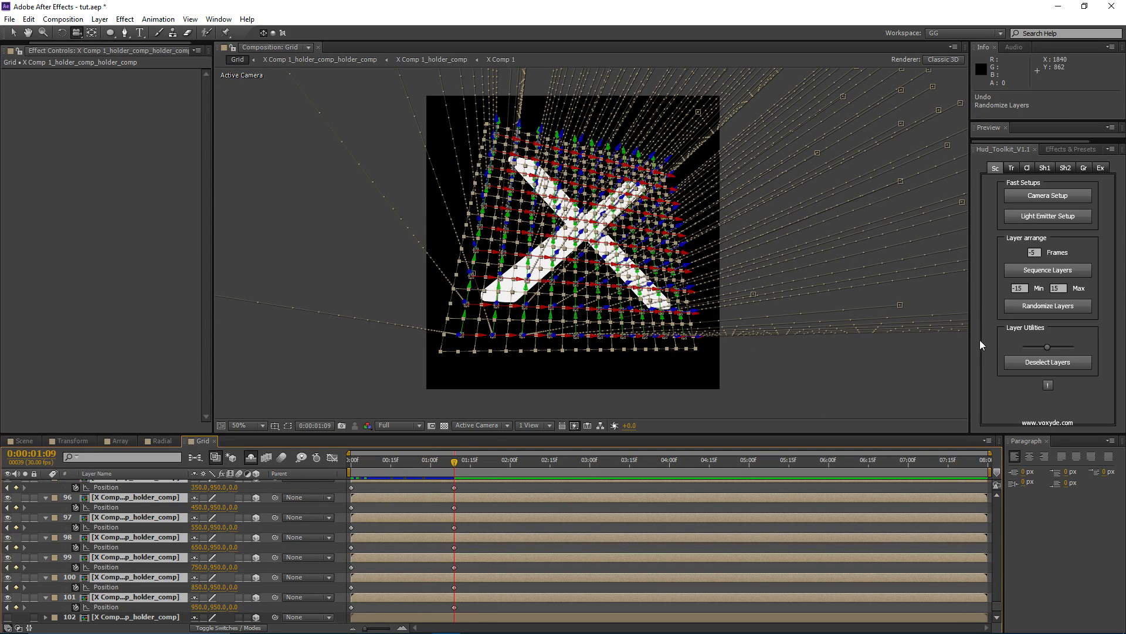
# - Try sequencing the selected tile layers with a -5 frame offset, preview it, and undo the sequencing
pyautogui.click(1040, 271)
pyautogui.moveTo(446, 462); pyautogui.dragTo(603, 465)
pyautogui.hotkey('ctrl', 'z')
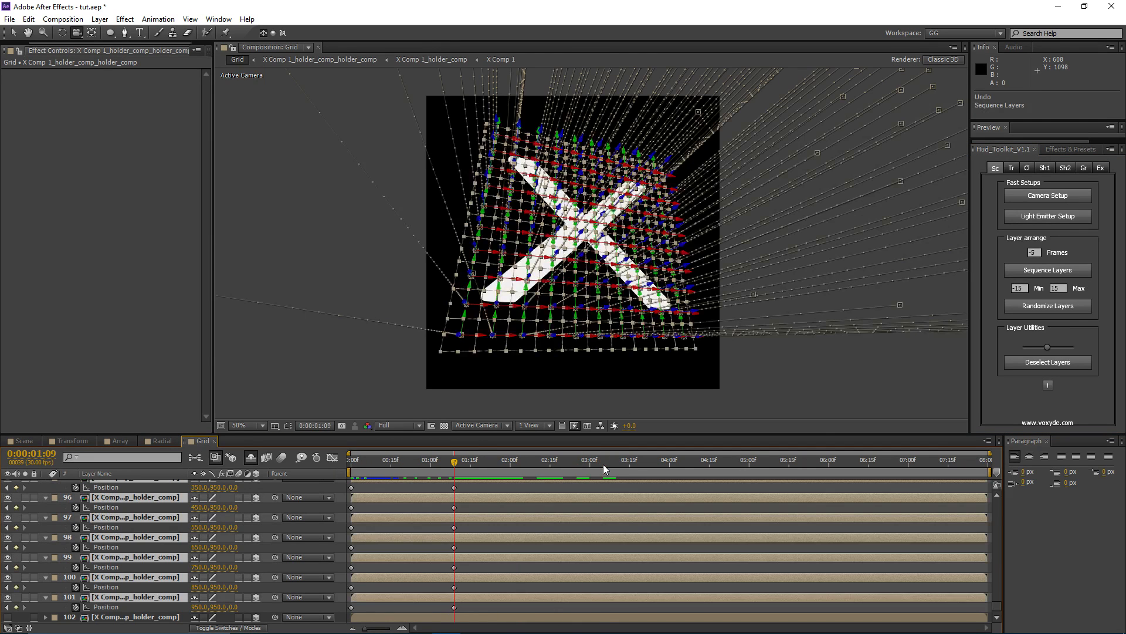
# - Sequence the grid tile layers with a 5-frame offset and scrub through the timeline to preview the staggered animation
pyautogui.doubleClick(1041, 253)
pyautogui.write('5')
pyautogui.click(1025, 269)
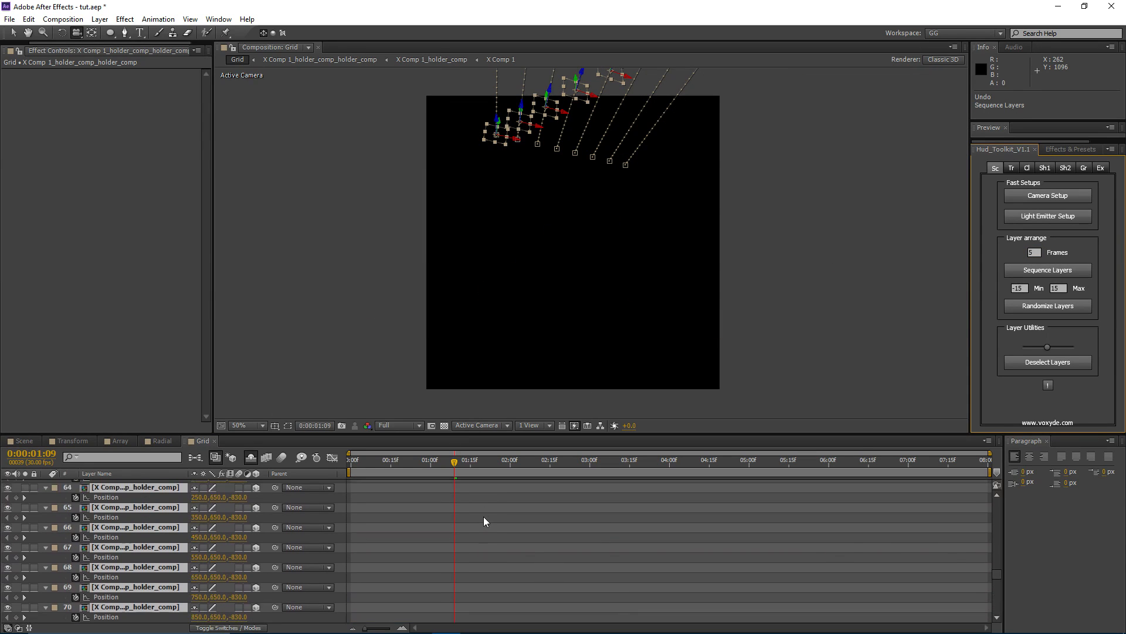
pyautogui.scroll(10, 483, 516)
pyautogui.scroll(3, 506, 517)
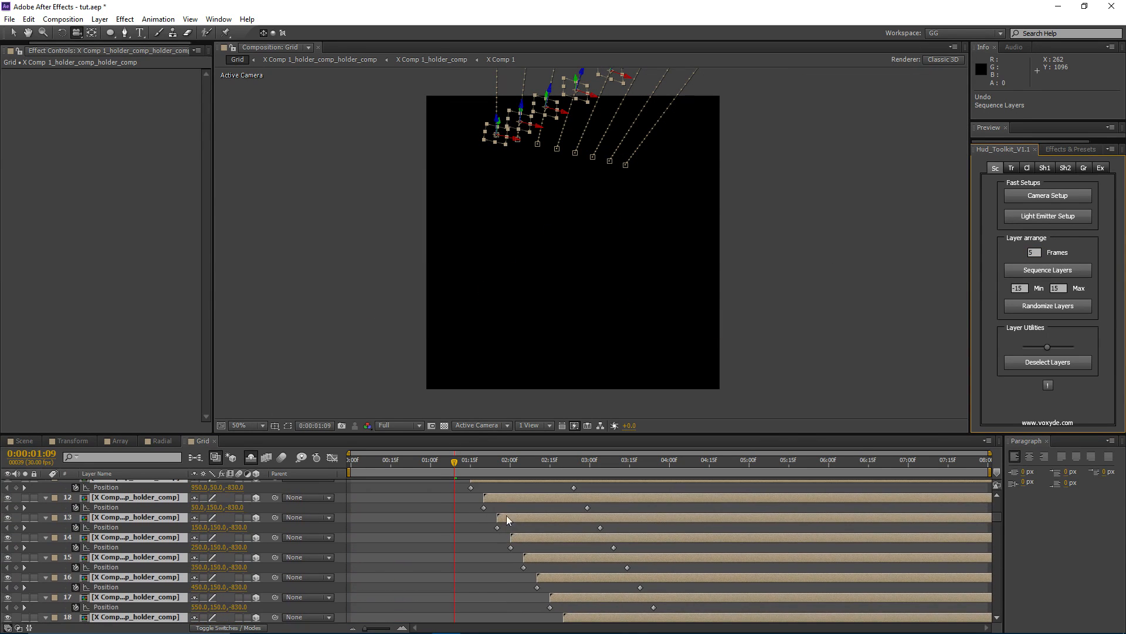
pyautogui.moveTo(434, 466); pyautogui.dragTo(754, 479)
pyautogui.moveTo(678, 515); pyautogui.dragTo(575, 519)
pyautogui.moveTo(511, 473); pyautogui.dragTo(724, 503)
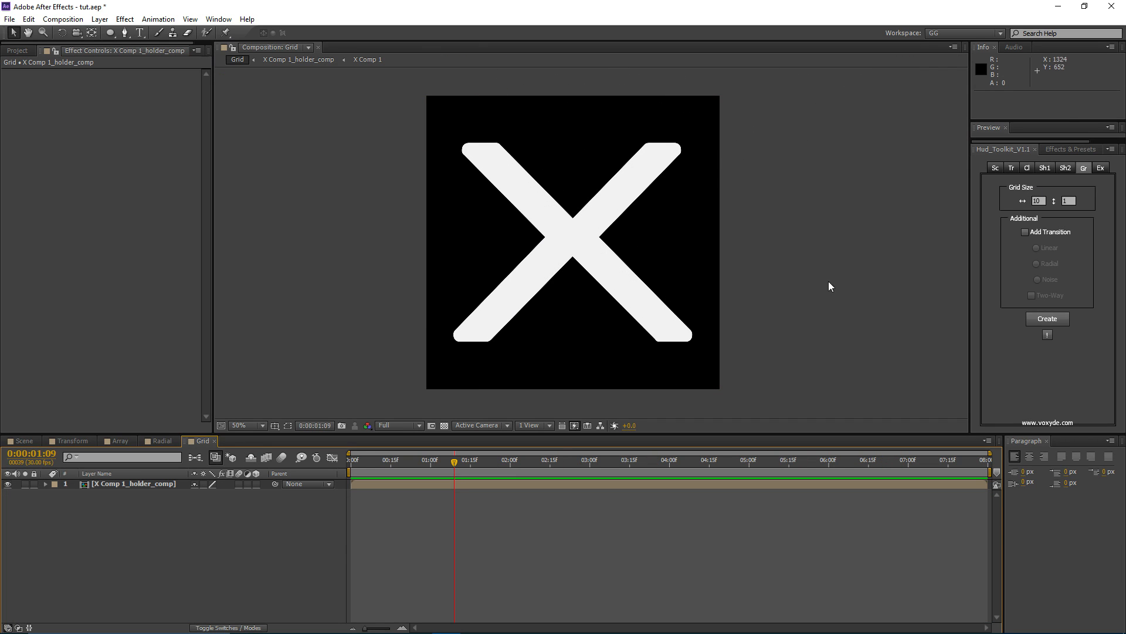
# - Split the X Comp 1_holder_comp layer into a grid 1 tile wide and 10 tiles high
pyautogui.click(1042, 201)
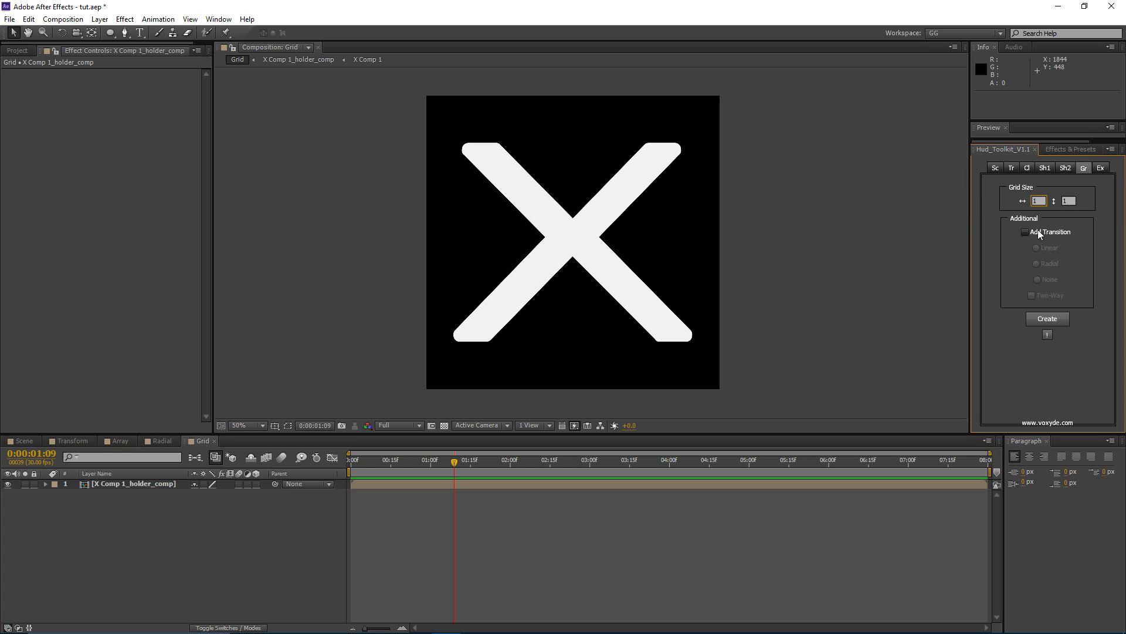
pyautogui.click(1070, 201)
pyautogui.click(548, 483)
pyautogui.click(1047, 318)
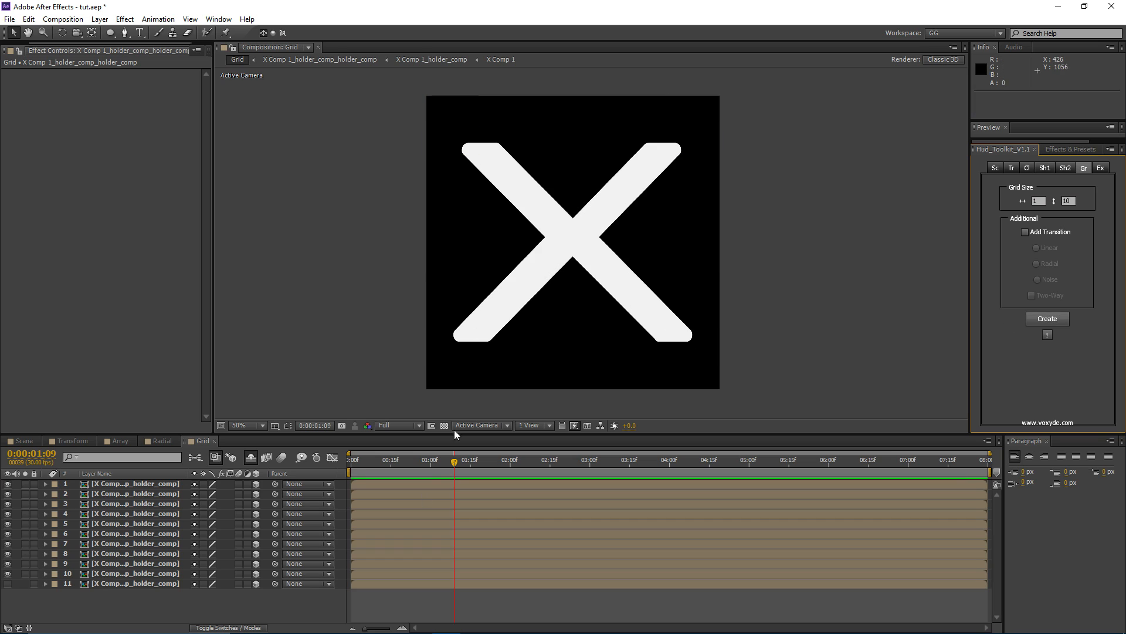
# - Select the horizontal strips one after another down the X to examine how the layer is divided
pyautogui.click(488, 117)
pyautogui.click(492, 141)
pyautogui.click(497, 173)
pyautogui.click(496, 209)
pyautogui.click(492, 236)
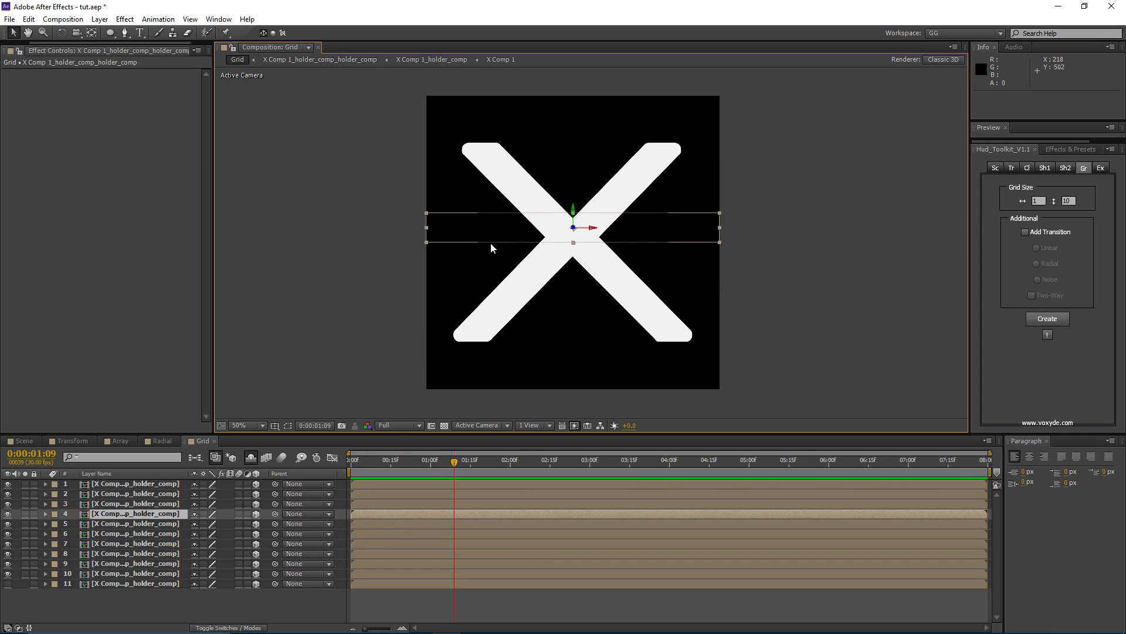
pyautogui.click(492, 289)
pyautogui.click(494, 309)
pyautogui.click(493, 258)
pyautogui.click(490, 290)
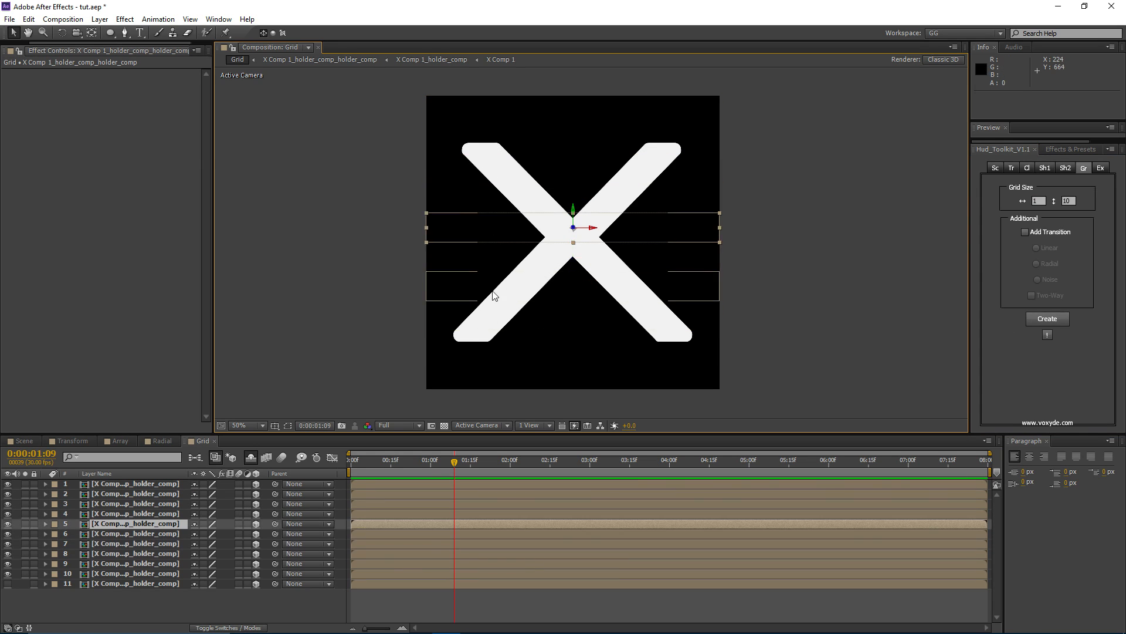
pyautogui.click(491, 346)
pyautogui.click(490, 375)
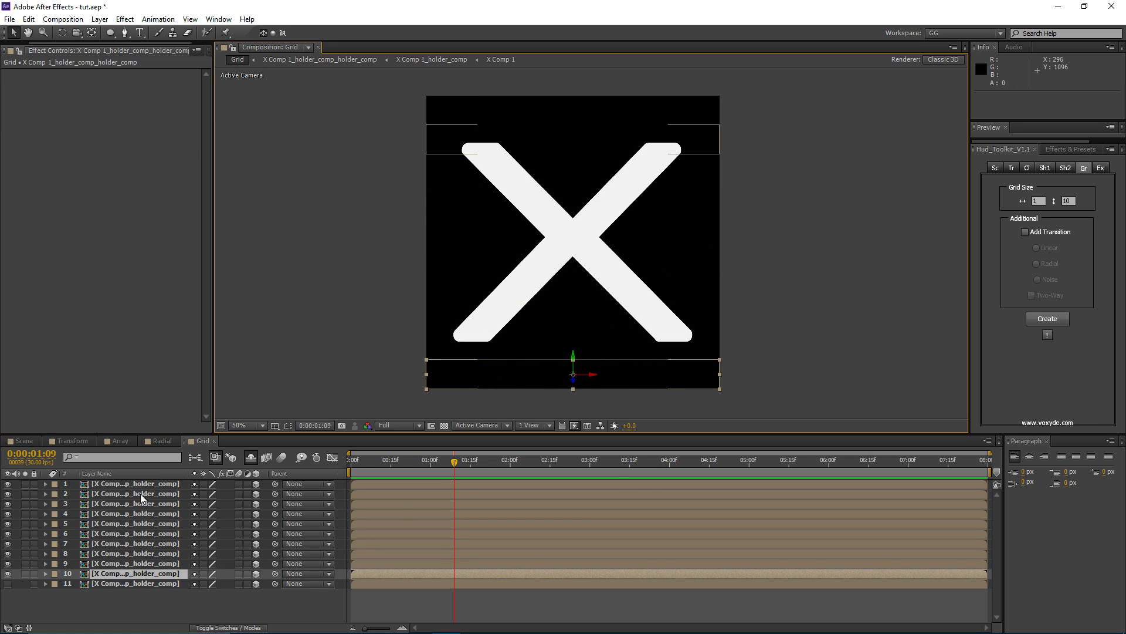
# - Select all strip layers from 1 to 10 and reveal their rotation properties
pyautogui.keyDown('shift'); pyautogui.click(167, 486); pyautogui.keyUp('shift')
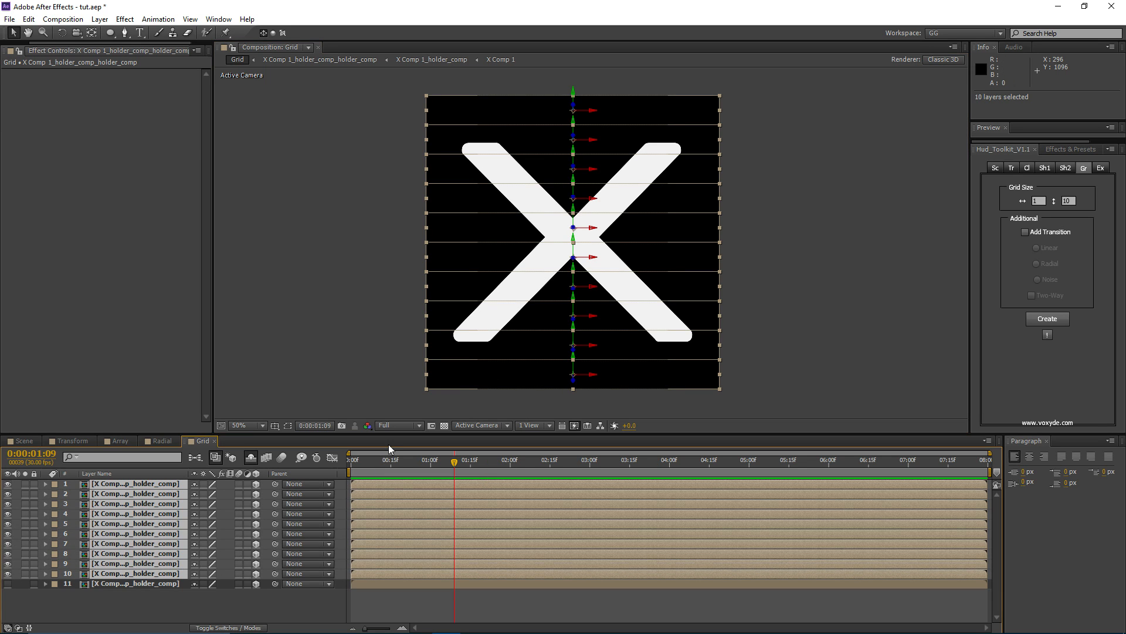
pyautogui.press('p')
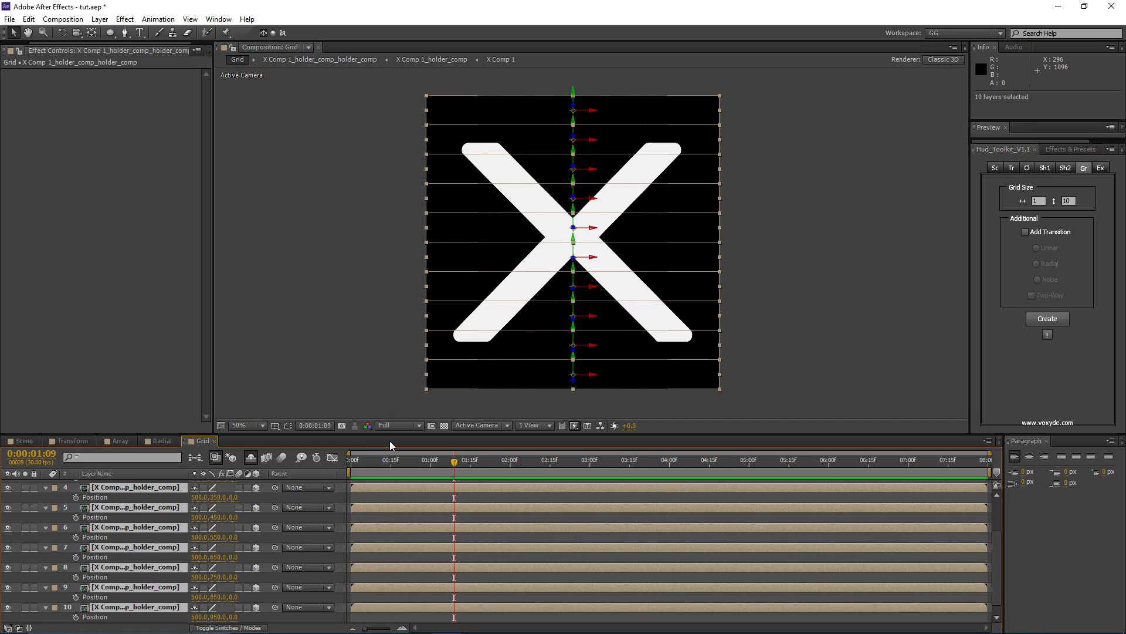
pyautogui.press('p')
pyautogui.press('r')
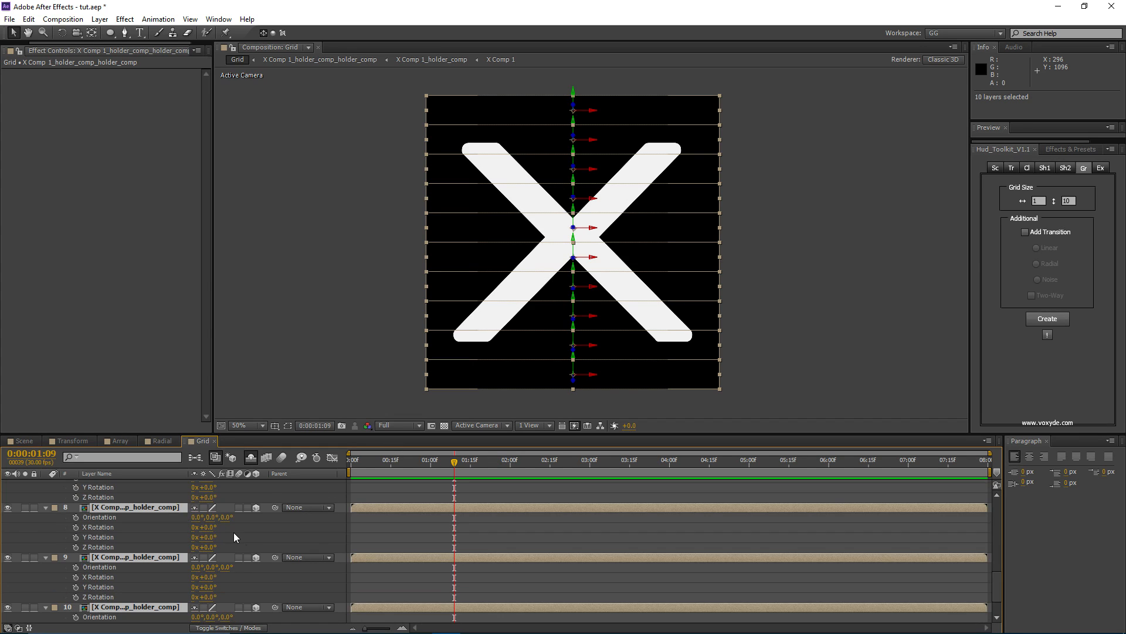
pyautogui.scroll(-5, 234, 533)
pyautogui.scroll(3, 101, 528)
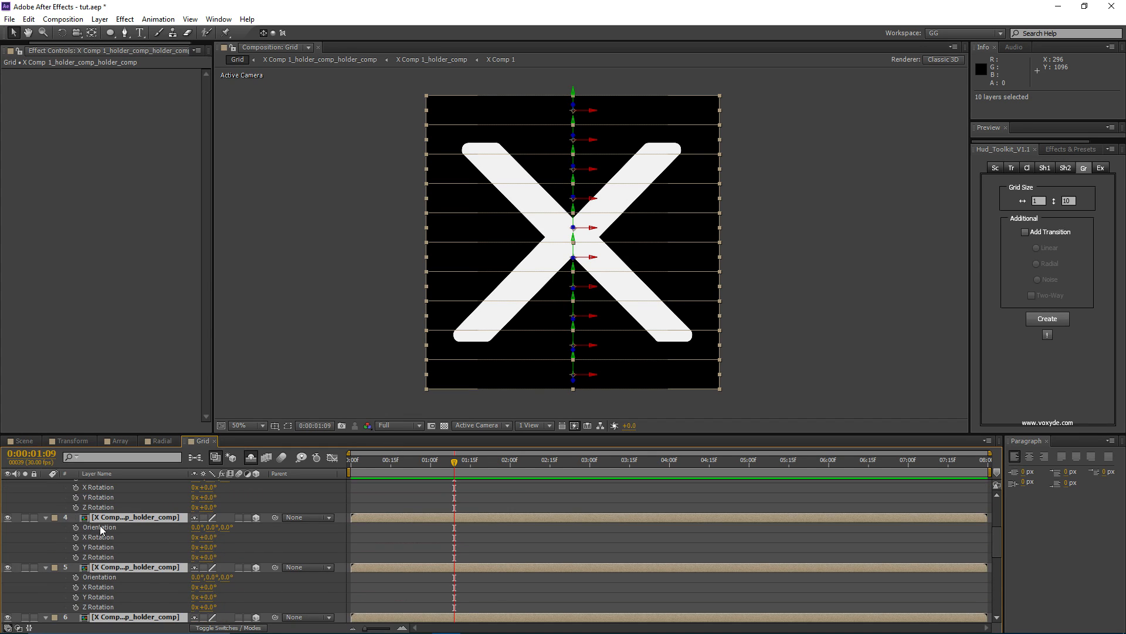
# - Keyframe the strips' Y Rotation at 0:00:01:09 and set it to 90° at 0:00:00:00
pyautogui.click(75, 496)
pyautogui.moveTo(424, 466); pyautogui.dragTo(366, 465)
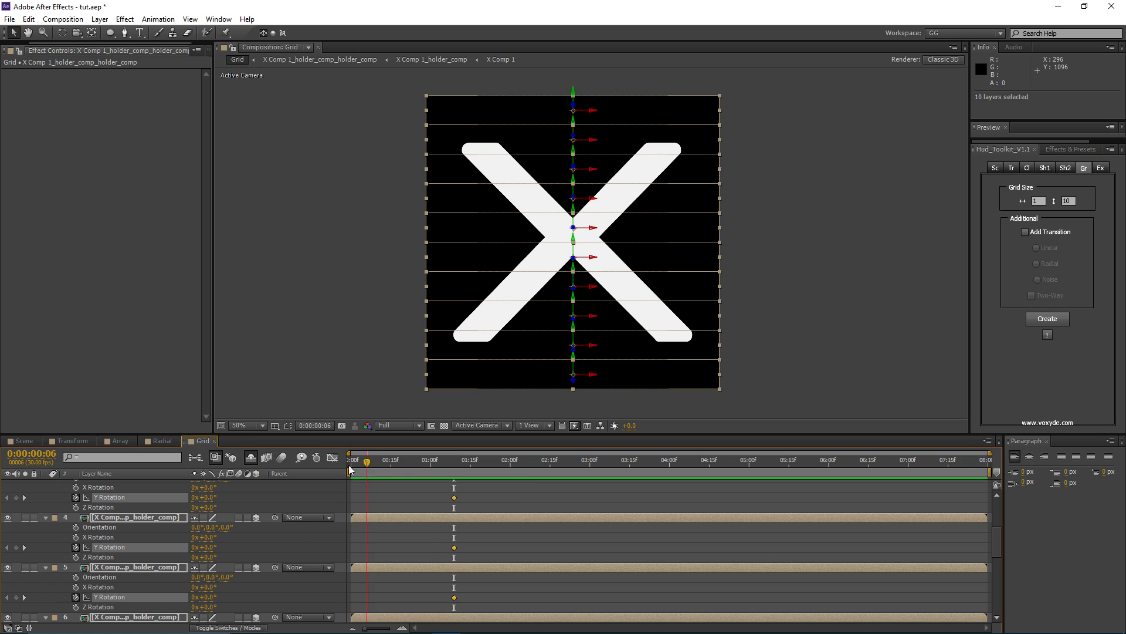
pyautogui.moveTo(208, 497); pyautogui.dragTo(262, 498)
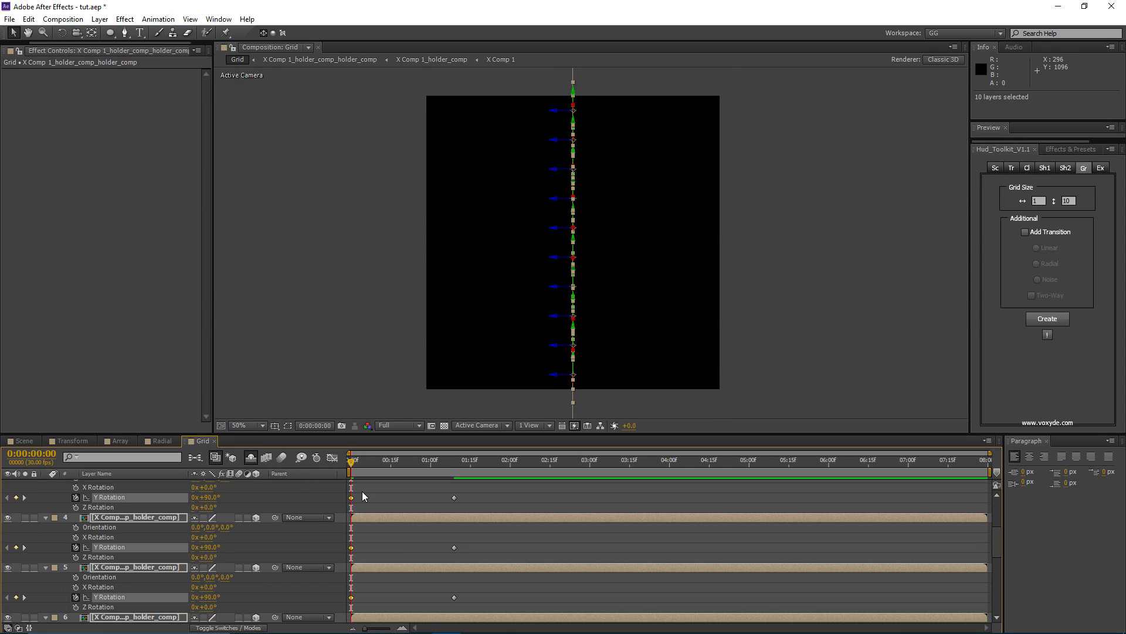
pyautogui.scroll(3, 369, 512)
pyautogui.hotkey('ctrl', 'z')
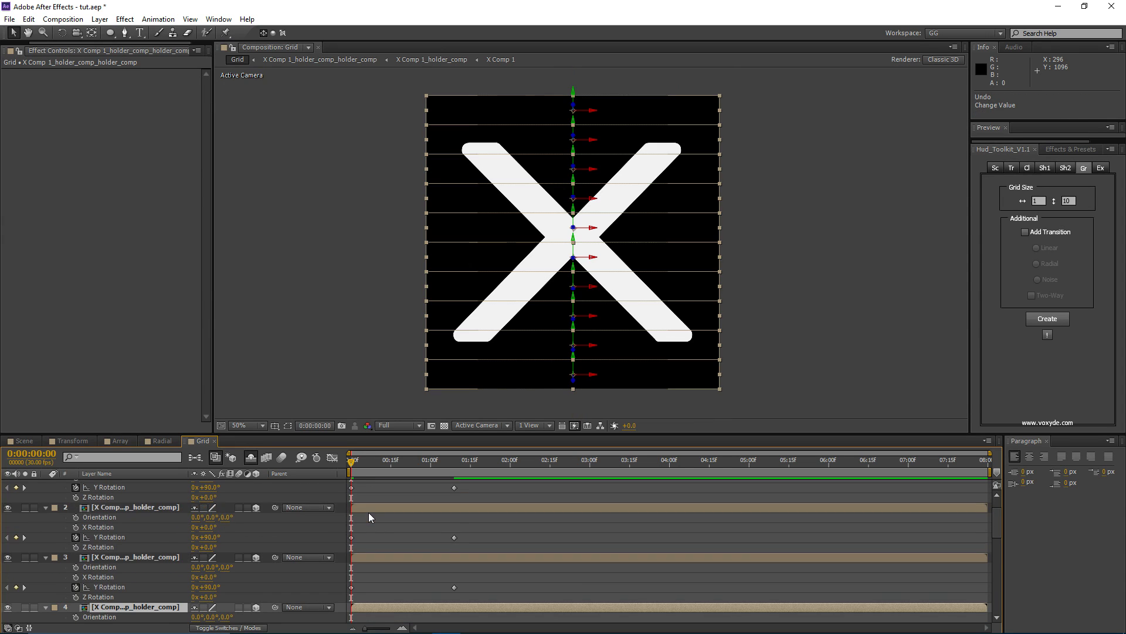
pyautogui.hotkey('ctrl', 'z')
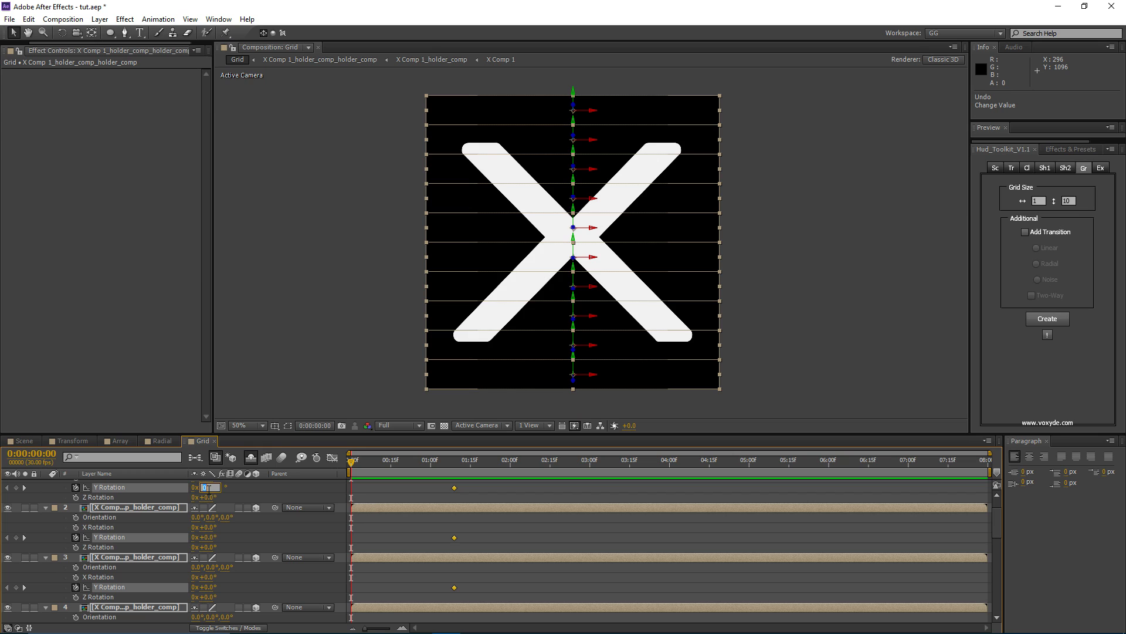
pyautogui.hotkey('ctrl', 'shift', 'z')
# - Sequence the ten strip layers with a 1-frame offset and preview the staggered rotation
pyautogui.click(995, 167)
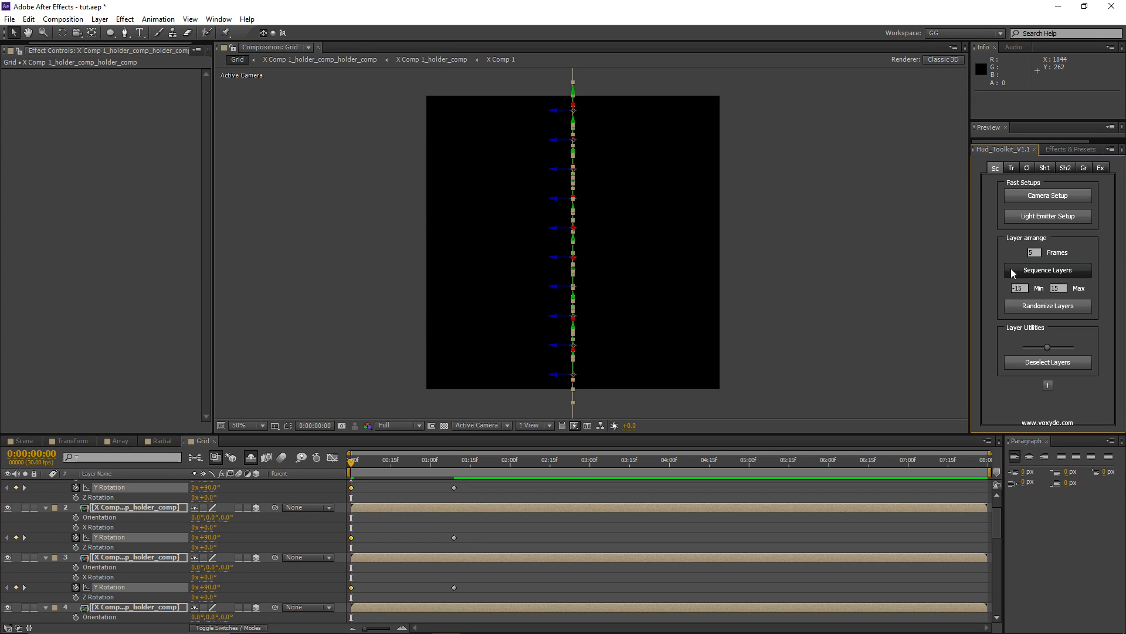
pyautogui.click(1034, 253)
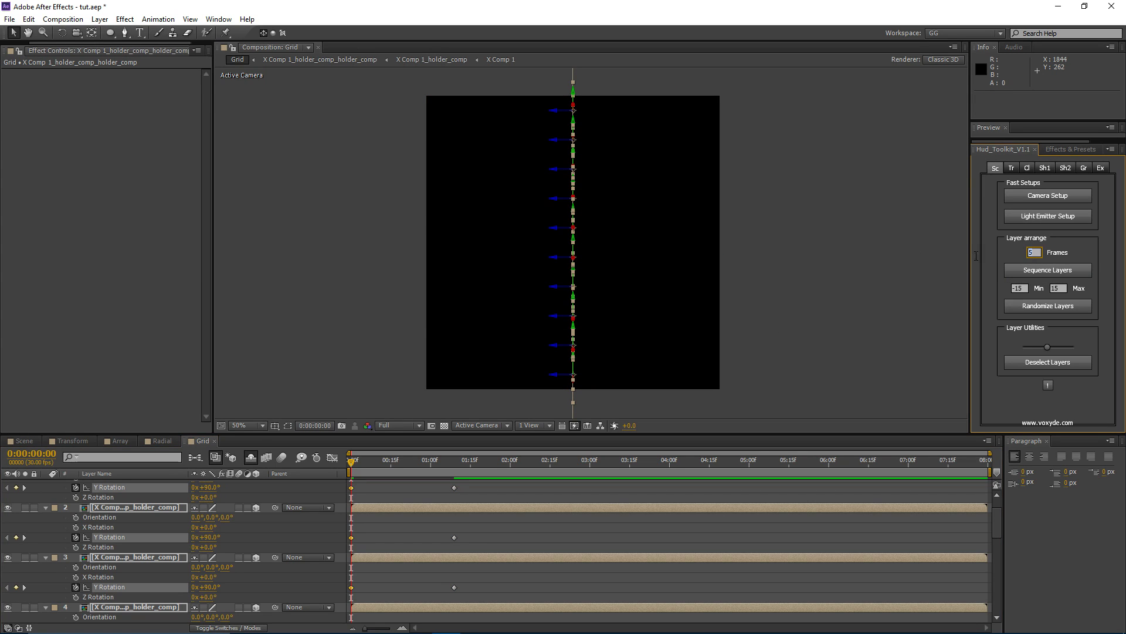
pyautogui.click(1008, 269)
pyautogui.moveTo(357, 466); pyautogui.dragTo(531, 485)
pyautogui.scroll(2, 532, 487)
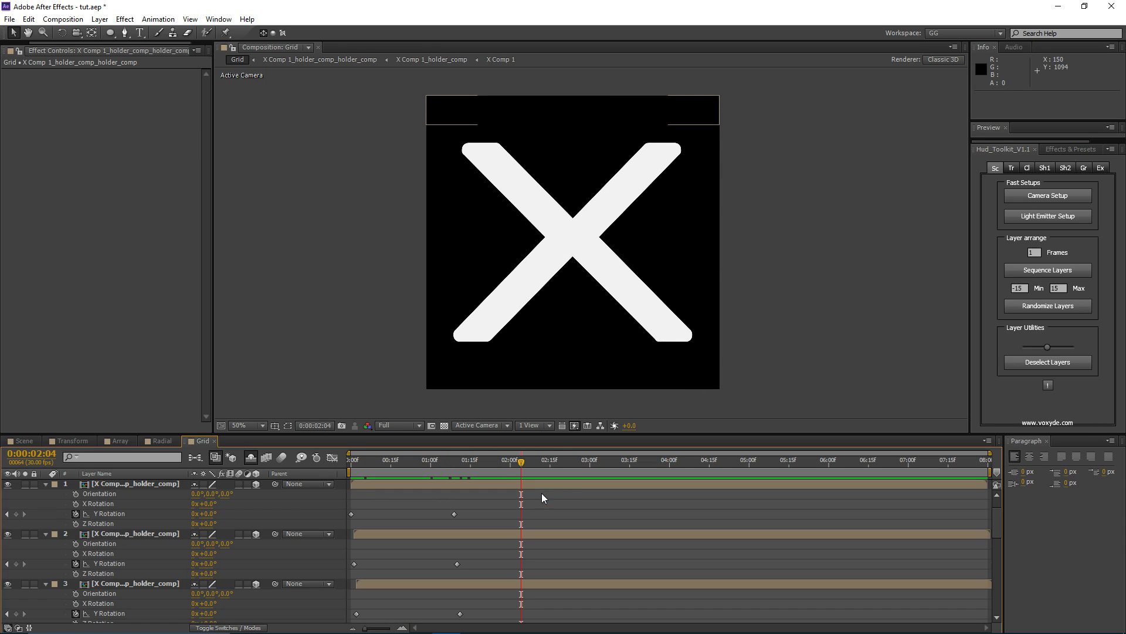
# - Undo the strip sequencing, rotation keyframes and grid creation, back to the single X Comp 1_holder_comp layer
pyautogui.hotkey('ctrl', 'z')
pyautogui.hotkey('ctrl', 'z')
pyautogui.hotkey('ctrl', 'z')
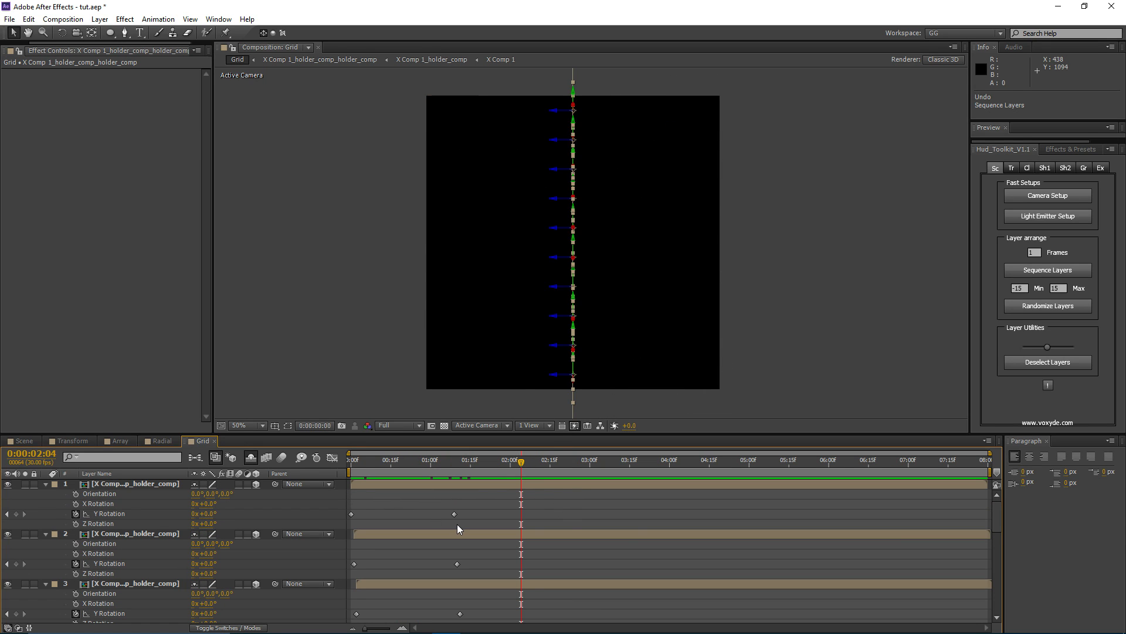
pyautogui.hotkey('ctrl', 'z')
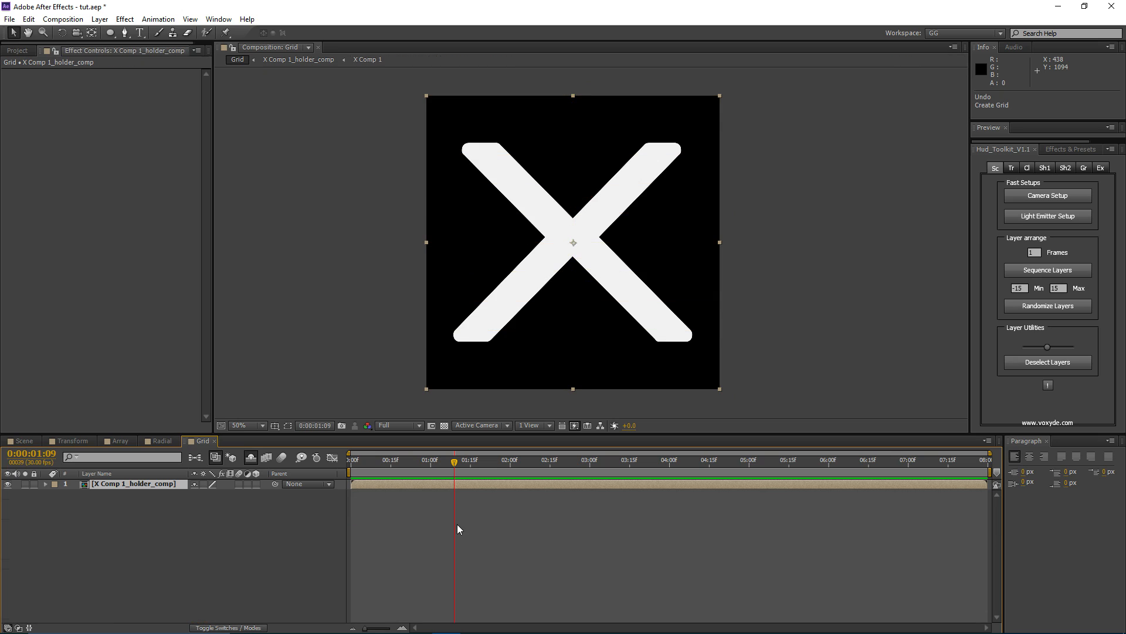
# - Enable Add Transition for the grid and choose the Linear transition type
pyautogui.click(1083, 168)
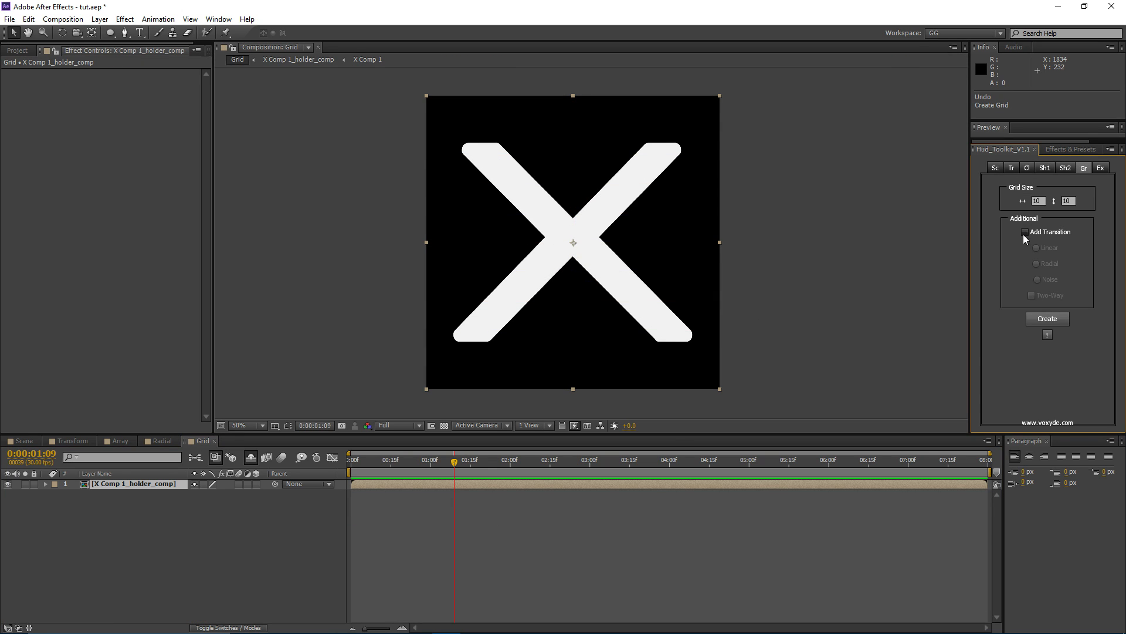
pyautogui.click(1025, 234)
pyautogui.click(1050, 251)
pyautogui.click(1053, 280)
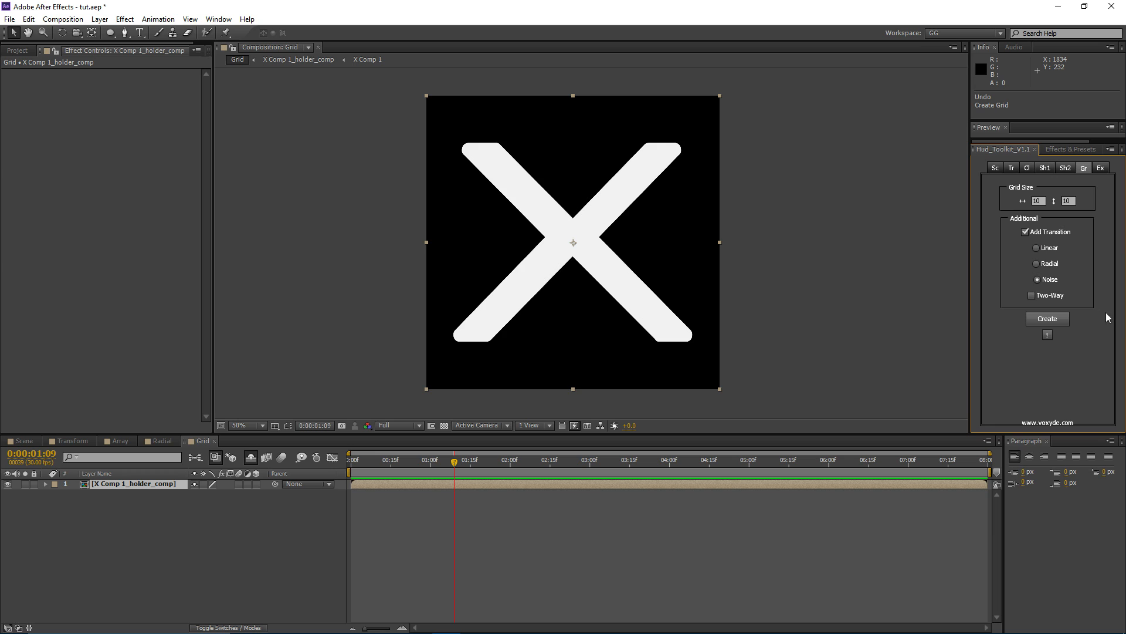
pyautogui.click(1040, 296)
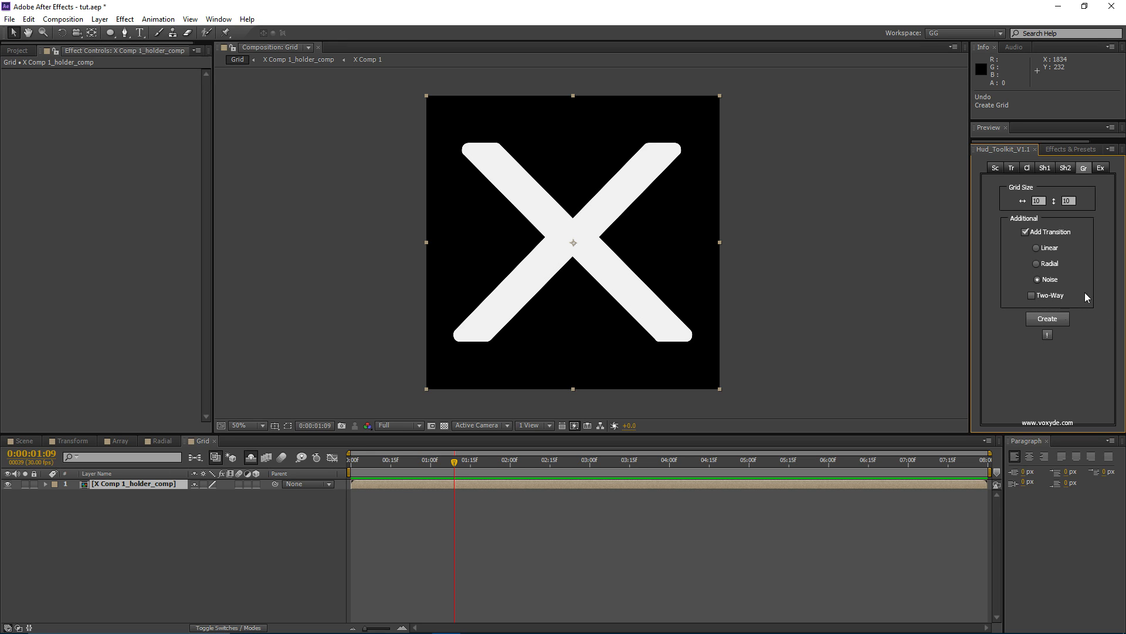
pyautogui.click(1048, 252)
# - Create a 10 by 10 grid with the linear transition from the X Comp 1_holder_comp layer
pyautogui.moveTo(1045, 201); pyautogui.dragTo(1018, 202)
pyautogui.press('Tab')
pyautogui.click(492, 483)
pyautogui.moveTo(1045, 200); pyautogui.dragTo(1009, 227)
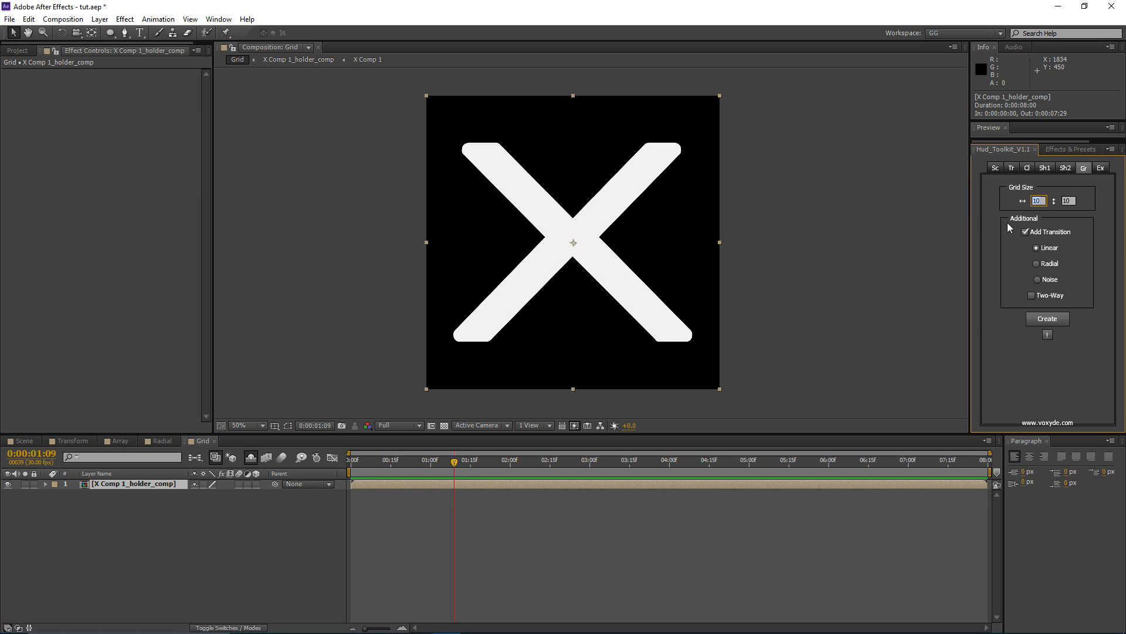
pyautogui.press('Tab')
pyautogui.hotkey('shift', 'Tab')
pyautogui.press('Tab')
pyautogui.hotkey('shift', 'Tab')
pyautogui.click(1067, 201)
pyautogui.click(1042, 201)
pyautogui.click(1068, 201)
pyautogui.click(1042, 201)
pyautogui.click(1071, 201)
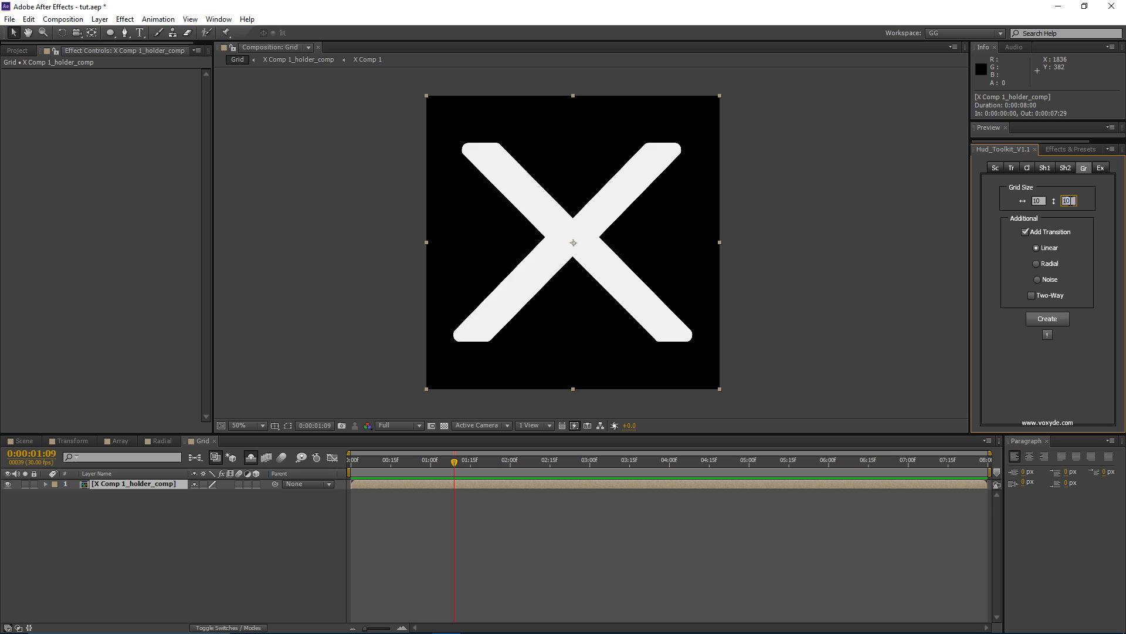
pyautogui.click(1037, 201)
pyautogui.click(1073, 202)
pyautogui.click(1044, 321)
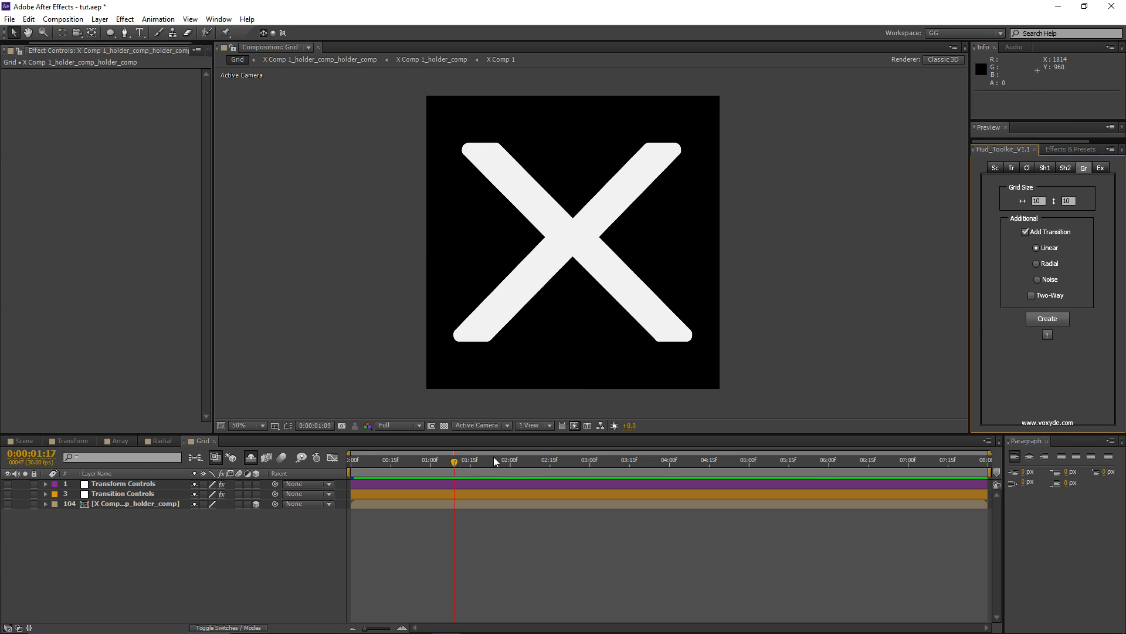
# - Reveal the shy layers, inspect several individual grid pieces and hide the shy layers again
pyautogui.moveTo(493, 457); pyautogui.dragTo(550, 460)
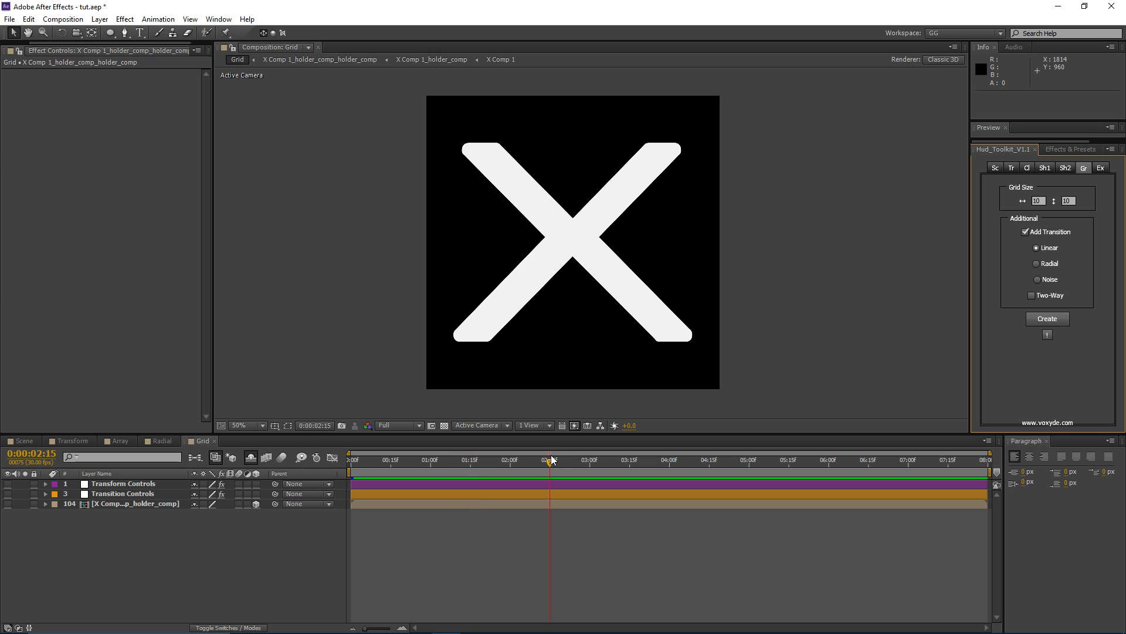
pyautogui.click(252, 457)
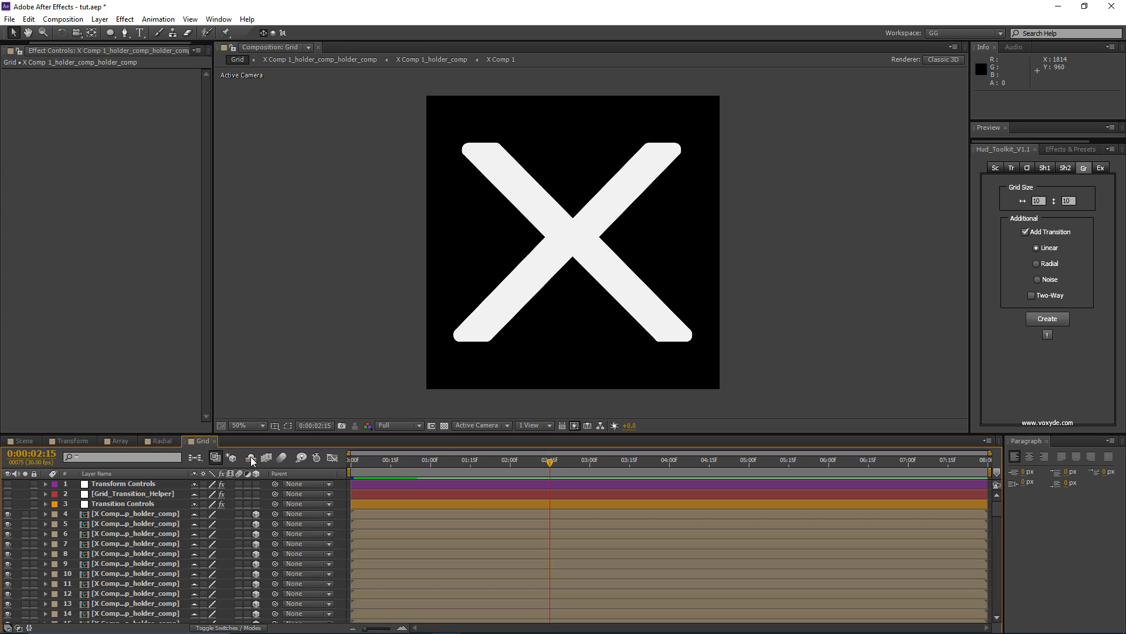
pyautogui.click(117, 546)
pyautogui.click(121, 583)
pyautogui.scroll(-3, 121, 581)
pyautogui.click(123, 584)
pyautogui.click(127, 595)
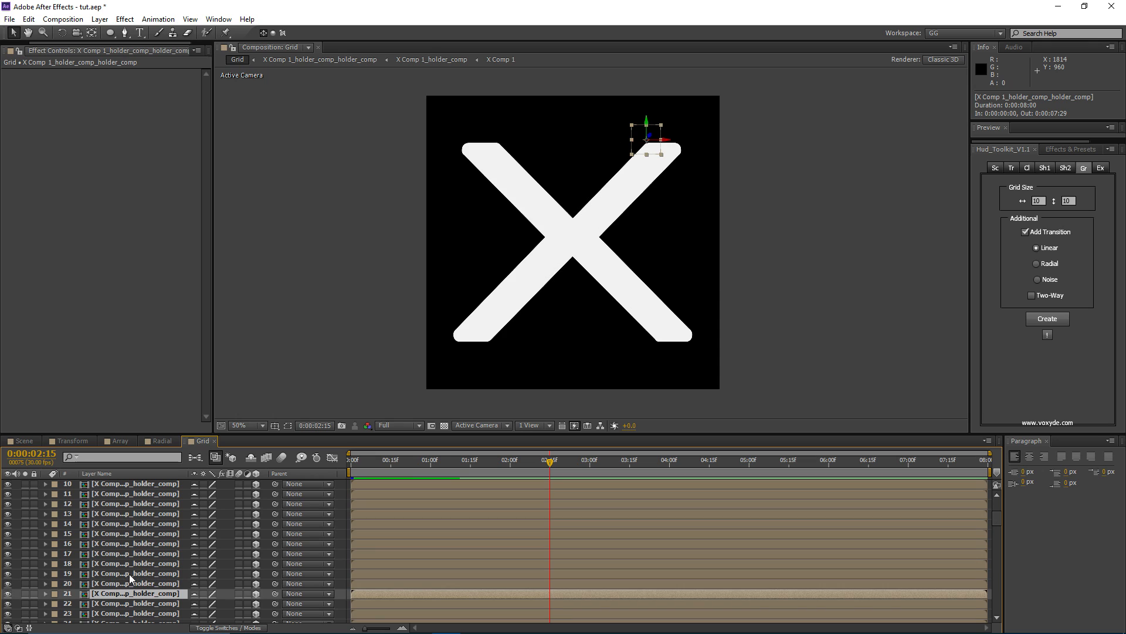
pyautogui.scroll(3, 132, 568)
pyautogui.click(132, 564)
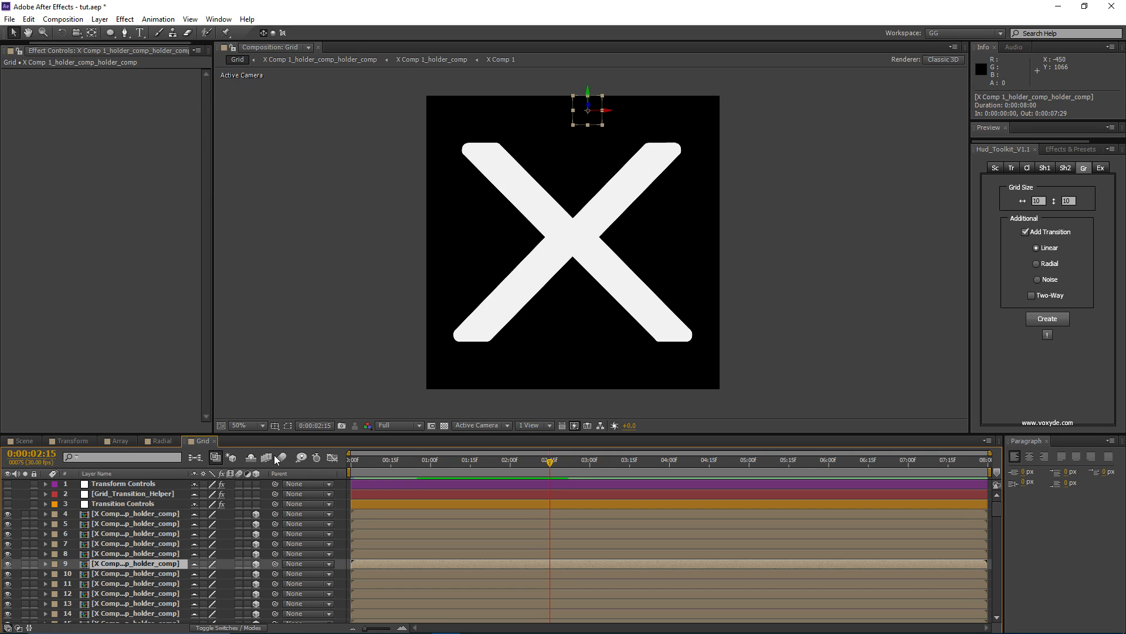
pyautogui.click(251, 458)
pyautogui.click(396, 460)
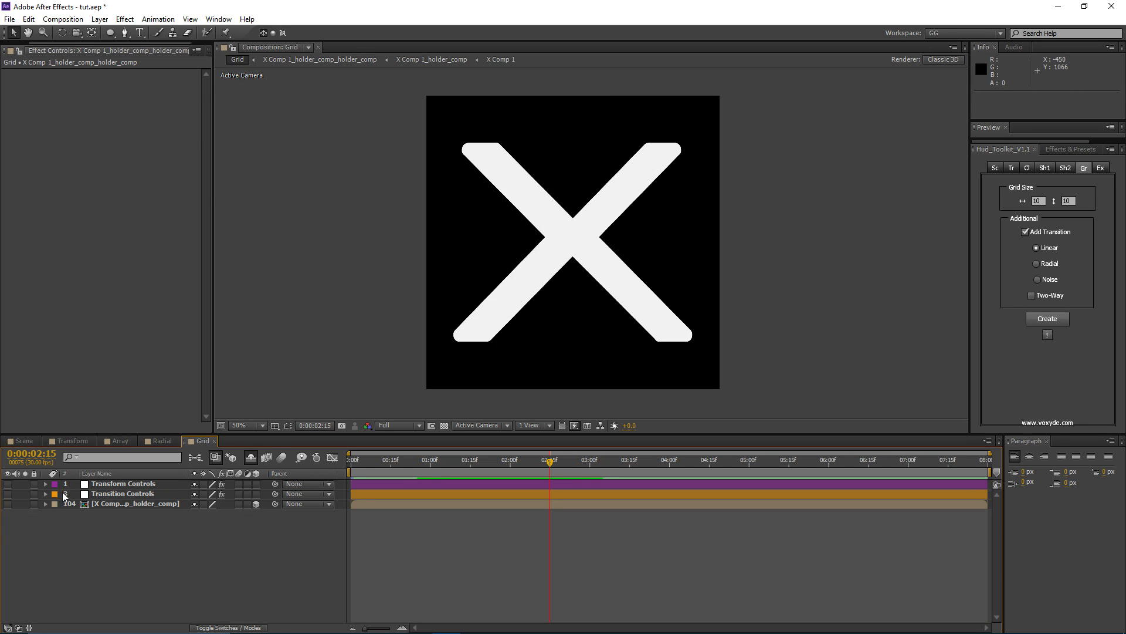
# - Move the time to 0:00:01:15 and compare the effect settings of the Transform Controls and Transition Controls layers
pyautogui.click(470, 467)
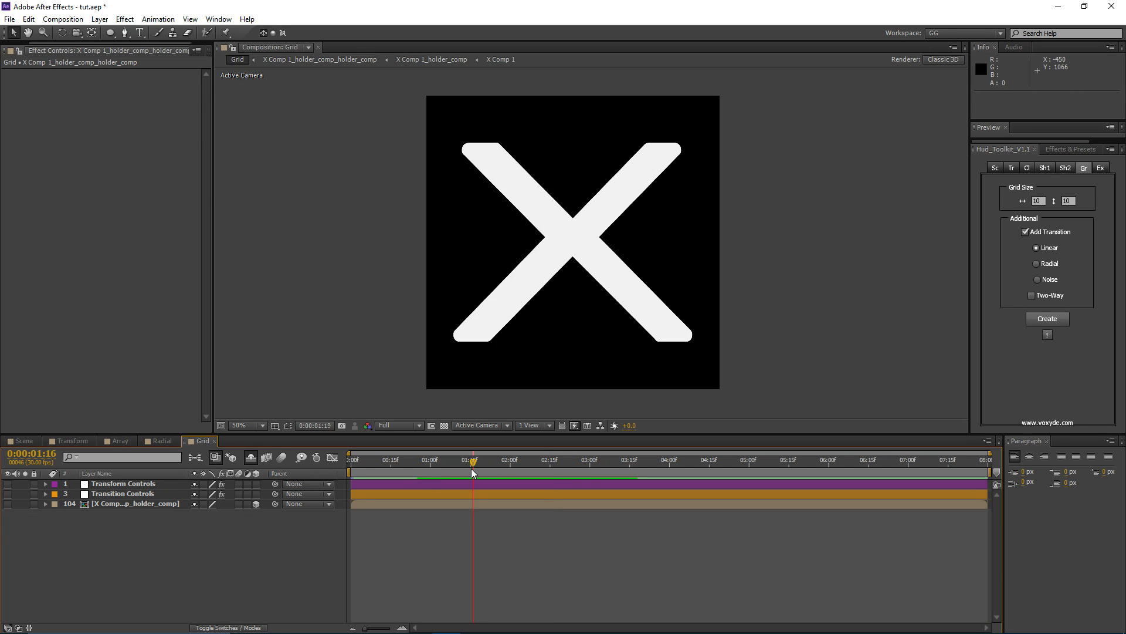
pyautogui.click(126, 495)
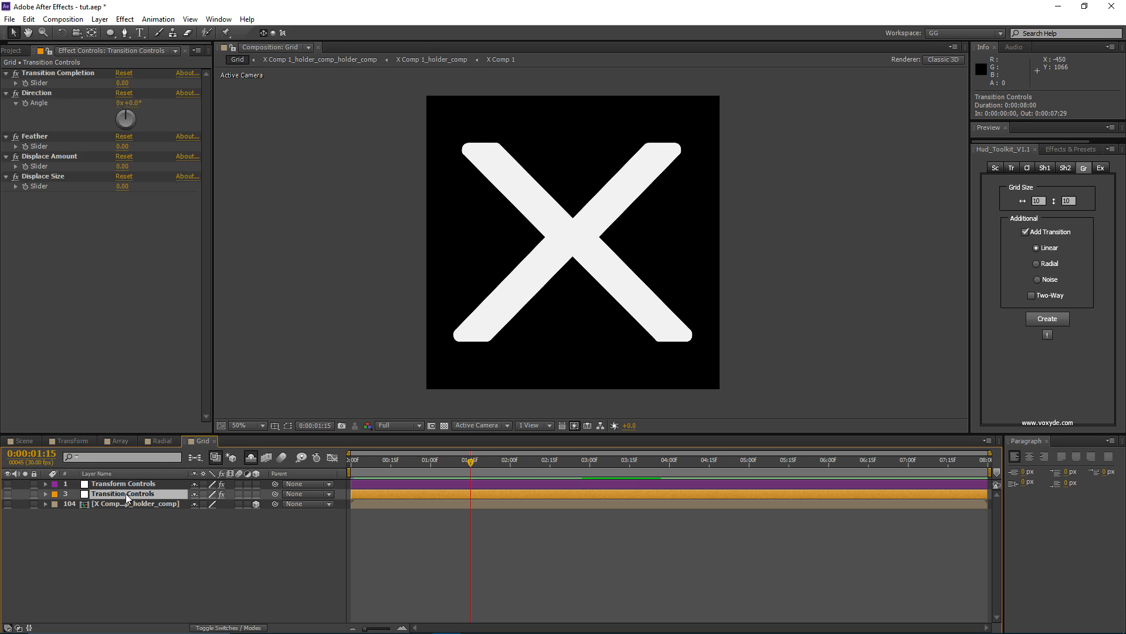
pyautogui.click(112, 484)
pyautogui.click(140, 496)
pyautogui.click(124, 486)
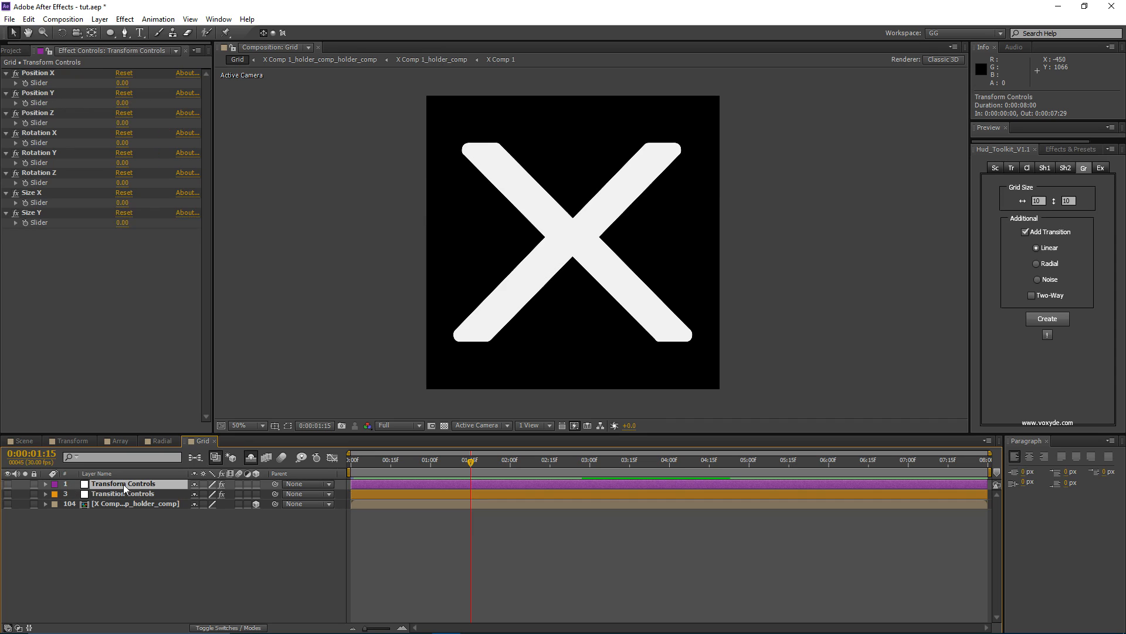
pyautogui.click(140, 496)
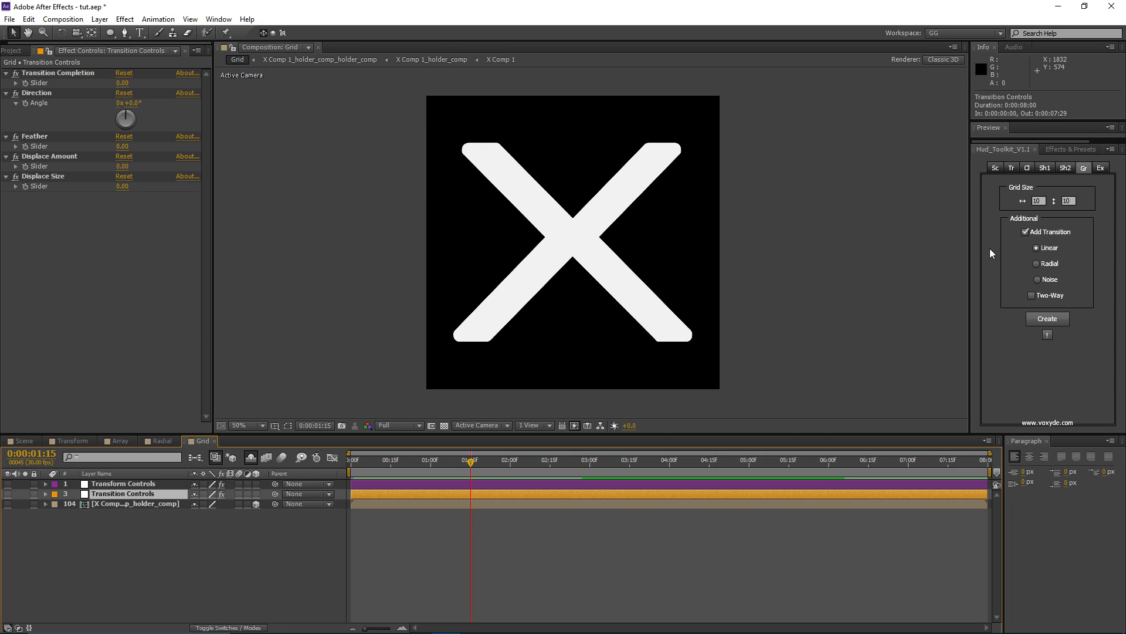
pyautogui.click(582, 235)
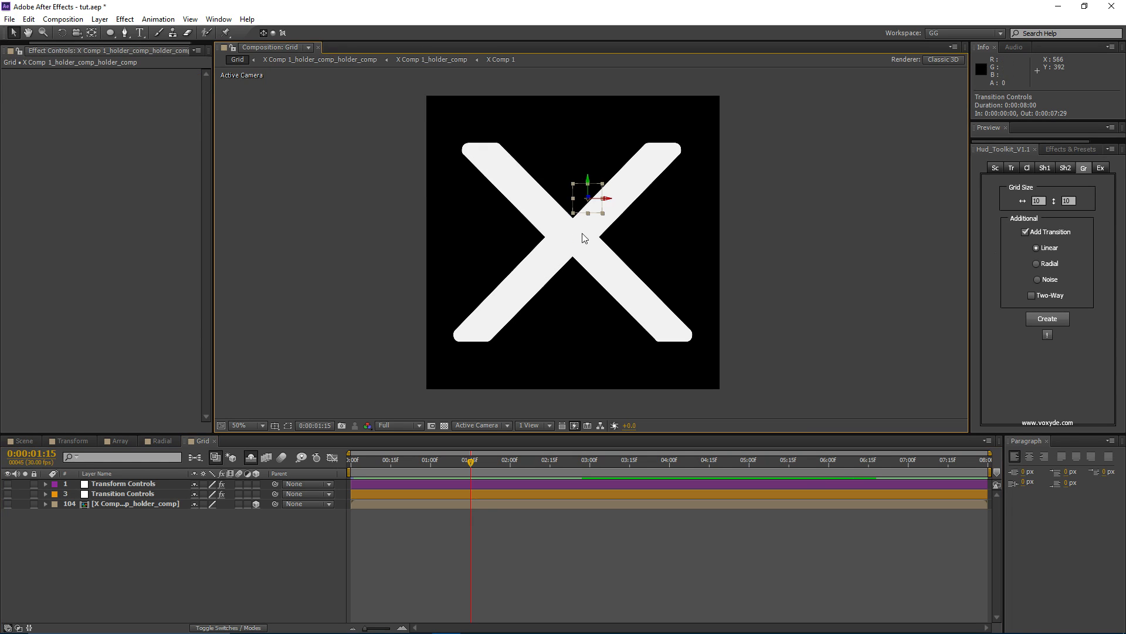
pyautogui.click(536, 211)
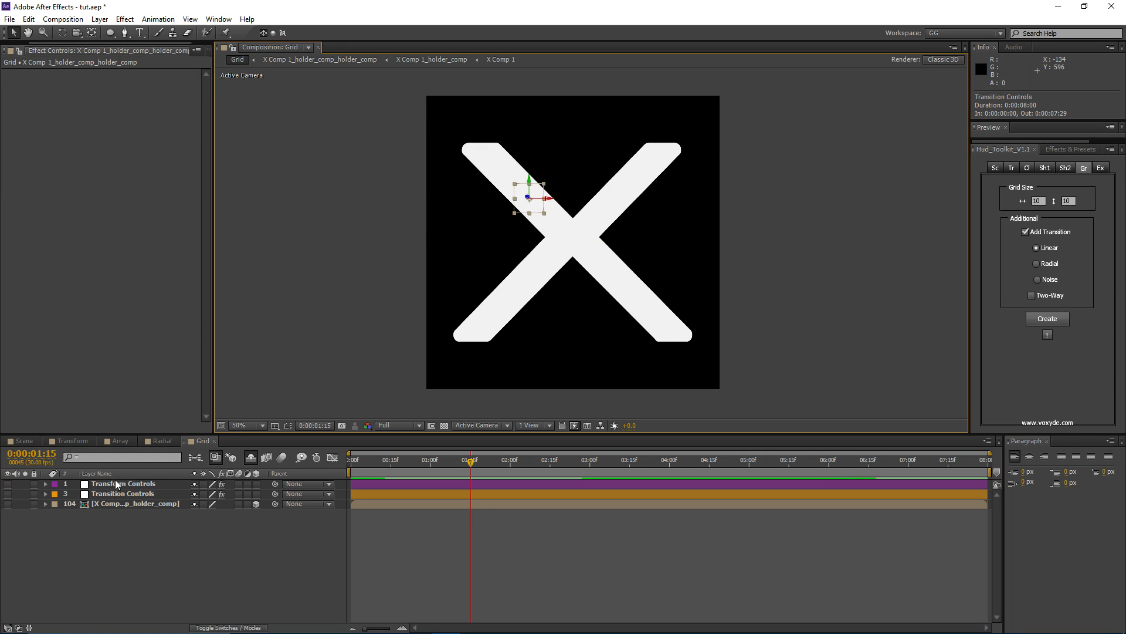
pyautogui.click(103, 493)
pyautogui.click(115, 485)
pyautogui.click(129, 493)
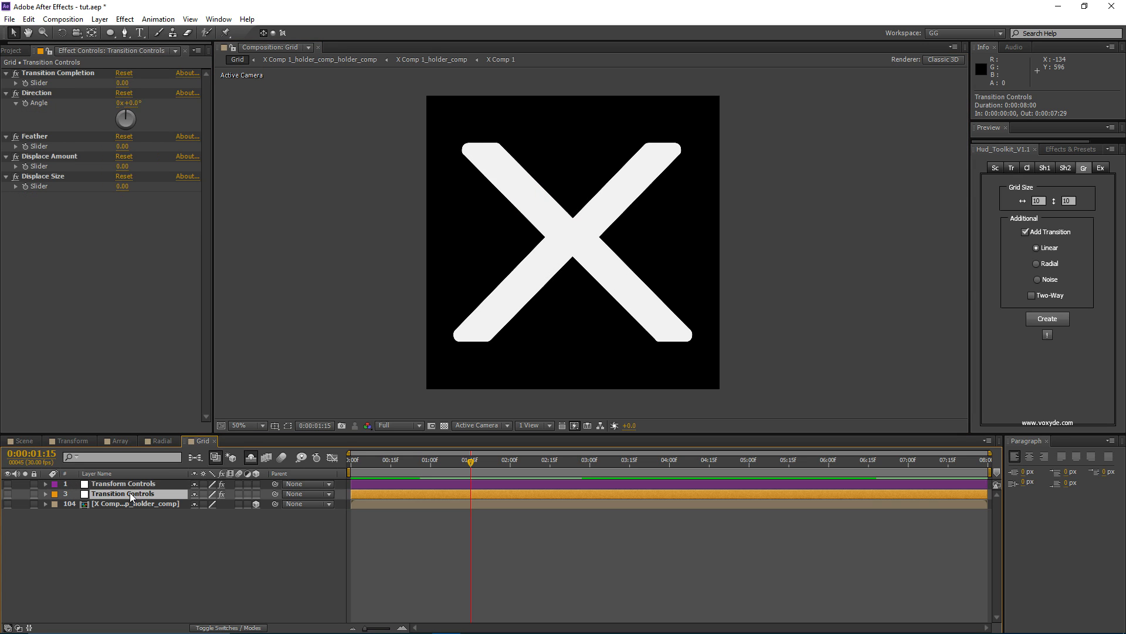
pyautogui.click(133, 485)
# - Keyframe Transition Completion on Transition Controls at 100 at 0:00:01:15 and 0 at 0:00:00:00, and reveal the keyframes
pyautogui.click(137, 495)
pyautogui.click(28, 83)
pyautogui.click(122, 83)
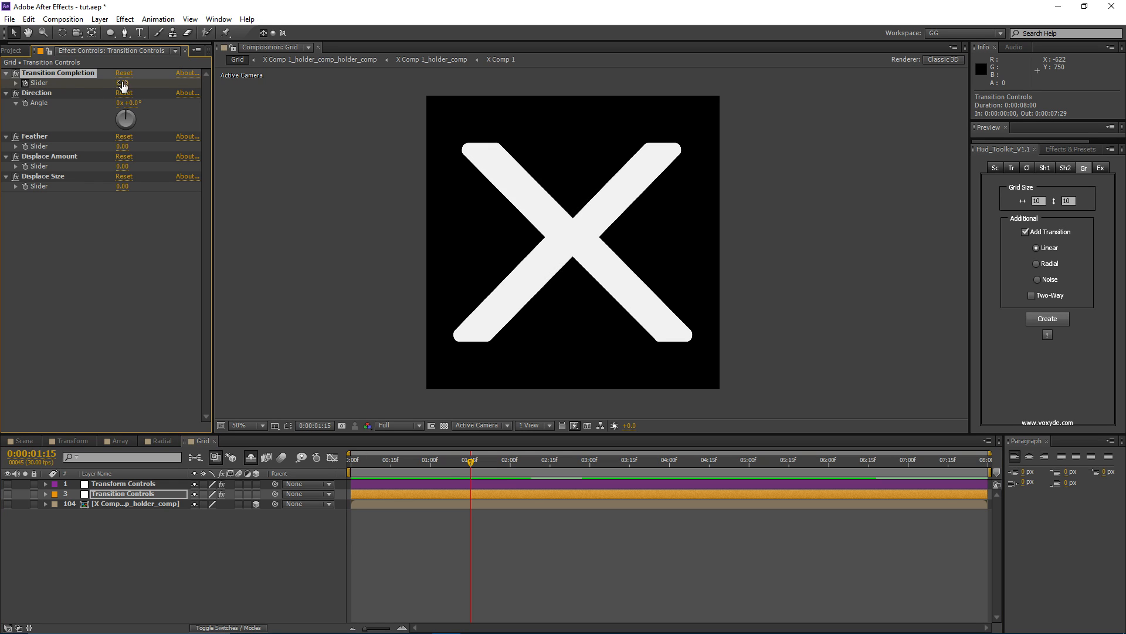
pyautogui.write('10')
pyautogui.press('Return')
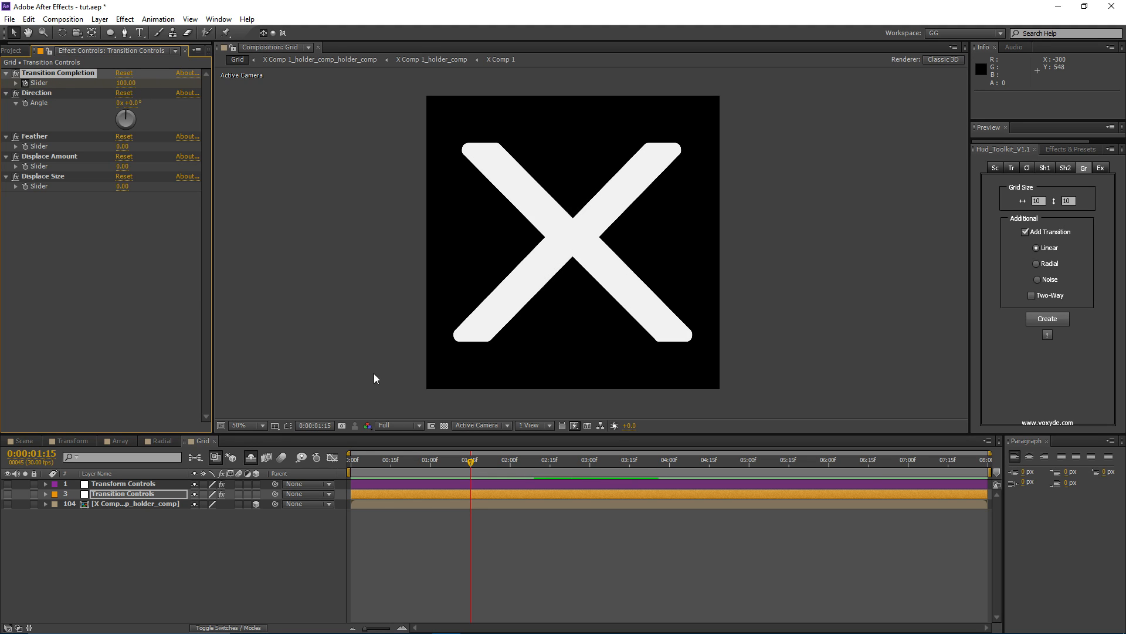
pyautogui.moveTo(413, 461); pyautogui.dragTo(336, 472)
pyautogui.click(119, 84)
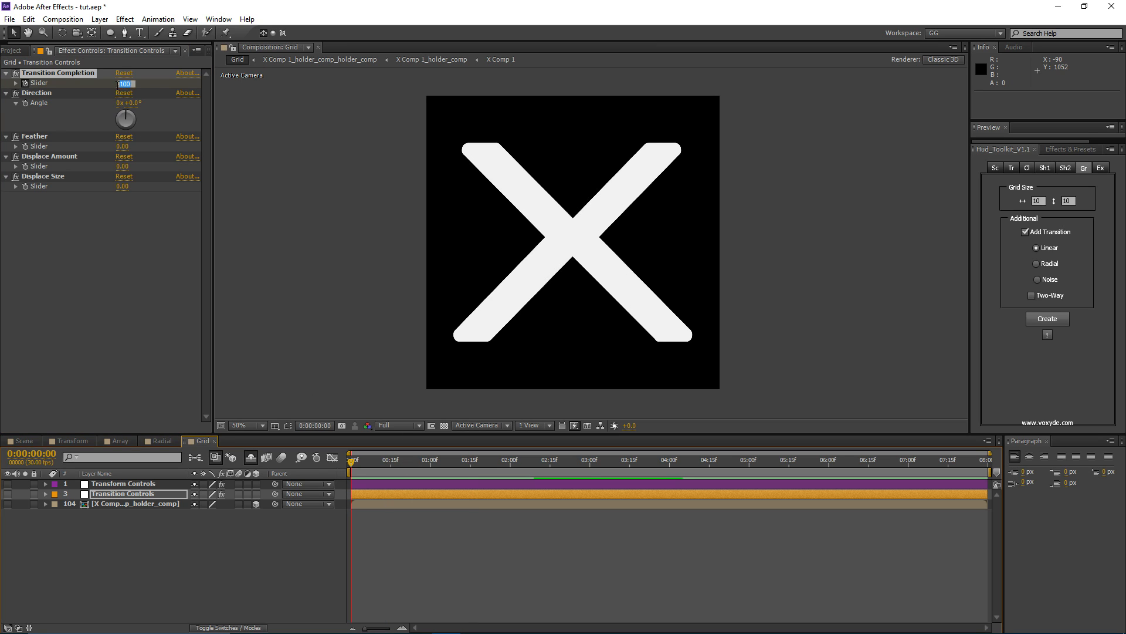
pyautogui.write('0')
pyautogui.press('Return')
pyautogui.press('u')
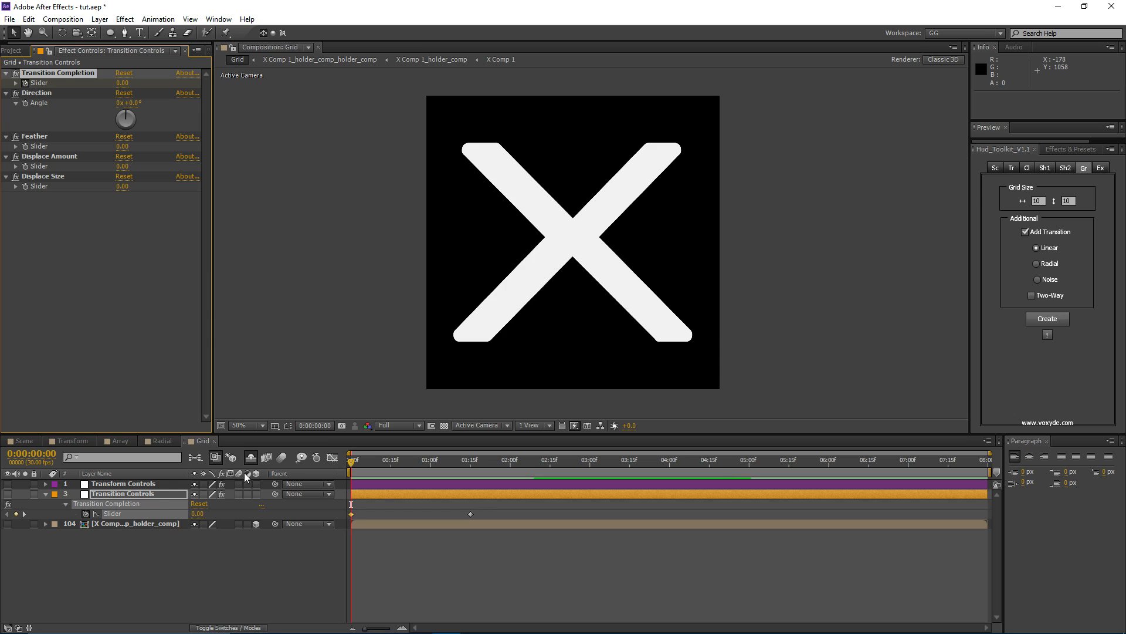
# - Move the final Transition Completion keyframe to 0:00:02:08 and scrub through the transition
pyautogui.moveTo(364, 459); pyautogui.dragTo(466, 470)
pyautogui.moveTo(469, 513); pyautogui.dragTo(522, 514)
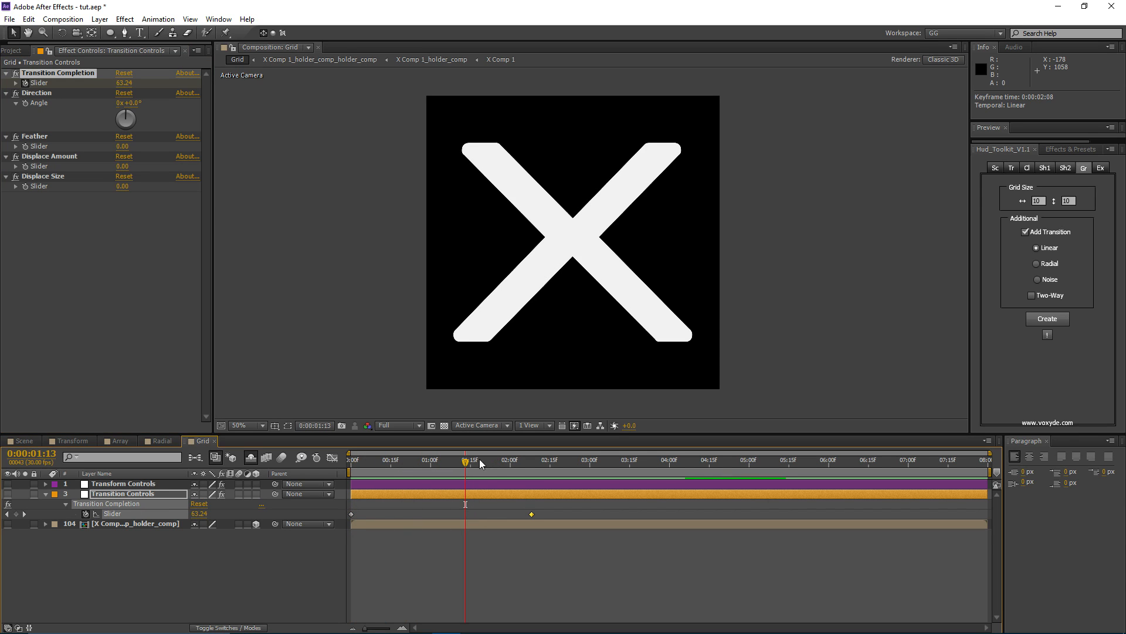
pyautogui.moveTo(480, 459); pyautogui.dragTo(444, 474)
pyautogui.click(198, 544)
# - Set Position Z on the Transform Controls layer to -500 and scrub to 0:00:01:20 to preview the displaced pieces
pyautogui.click(124, 484)
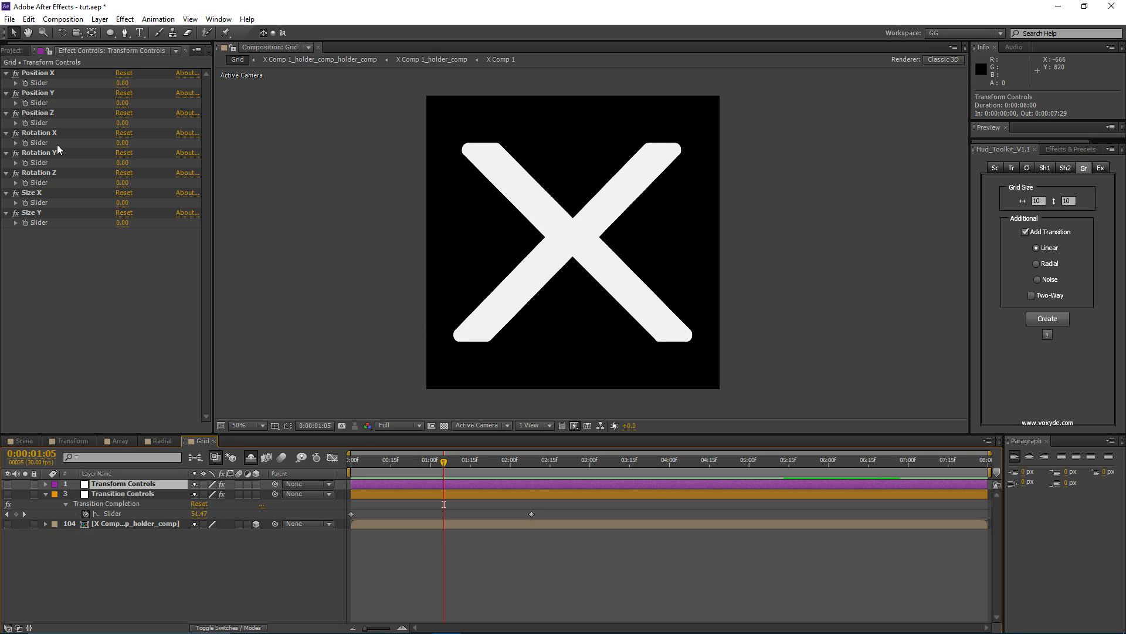
pyautogui.click(123, 124)
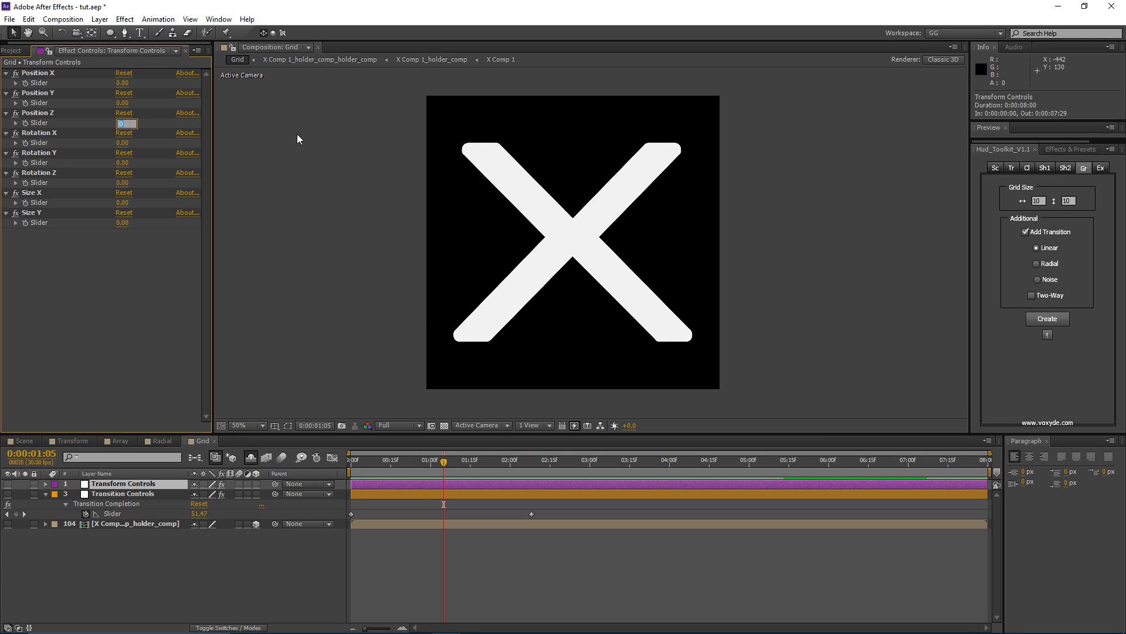
pyautogui.press('Return')
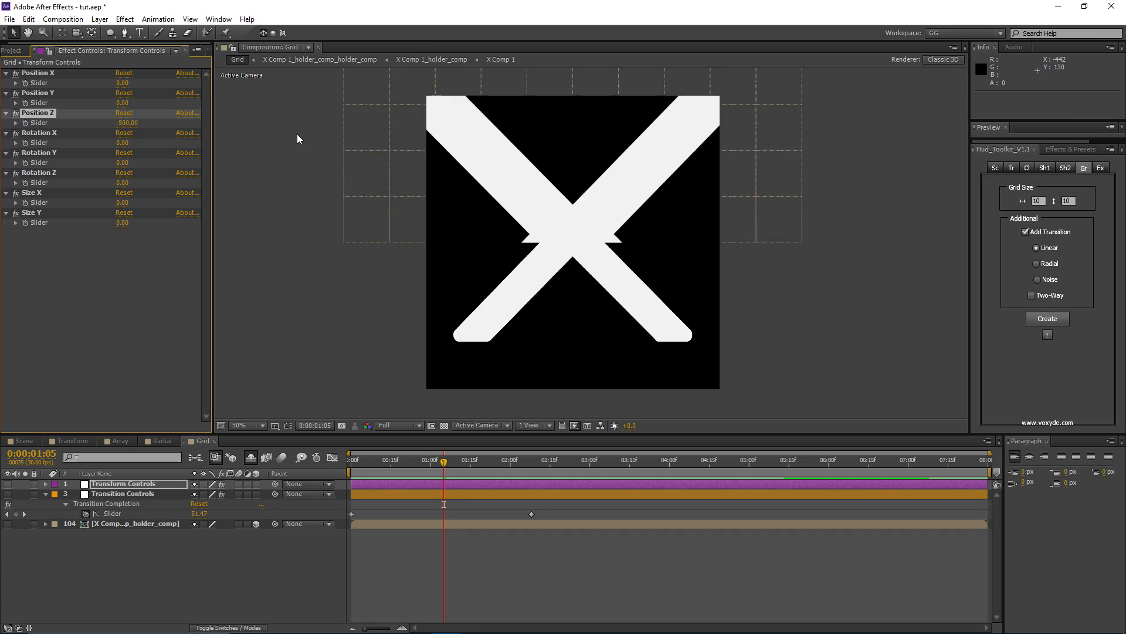
pyautogui.moveTo(421, 471); pyautogui.dragTo(484, 486)
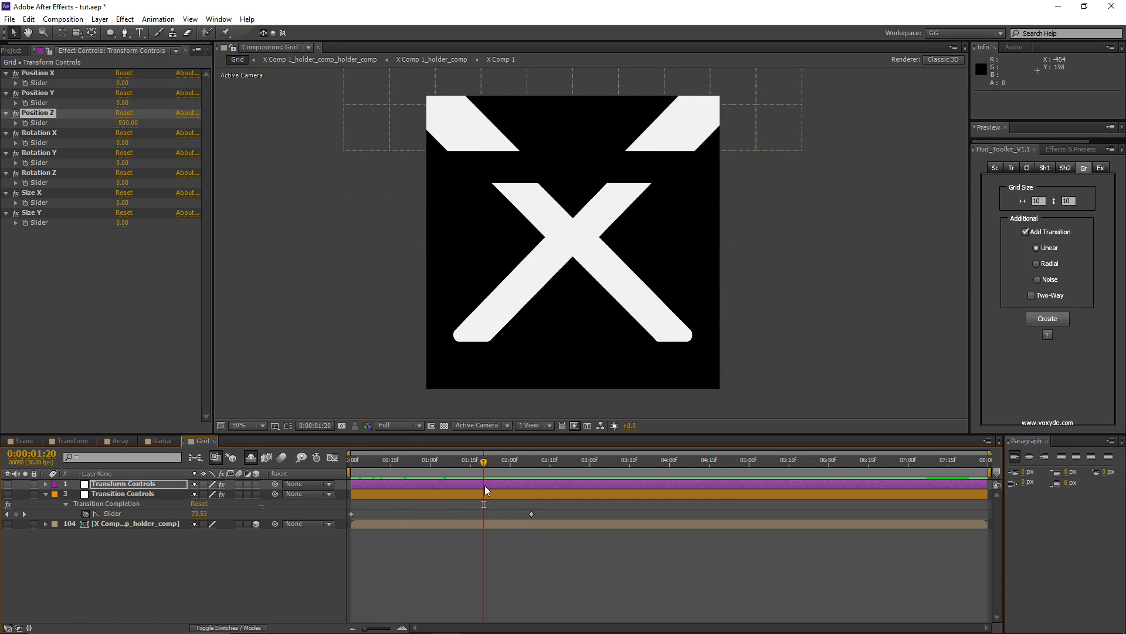
pyautogui.click(355, 582)
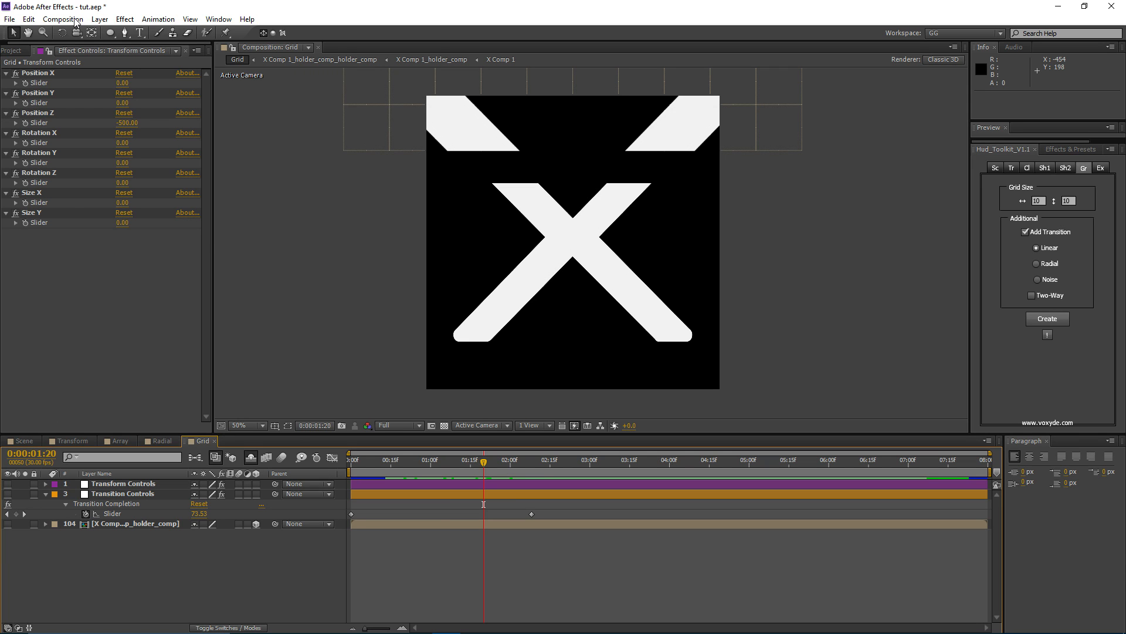
# - Add a new camera layer to the Grid composition with the offered camera settings
pyautogui.click(101, 19)
pyautogui.moveTo(109, 33)
pyautogui.click(336, 79)
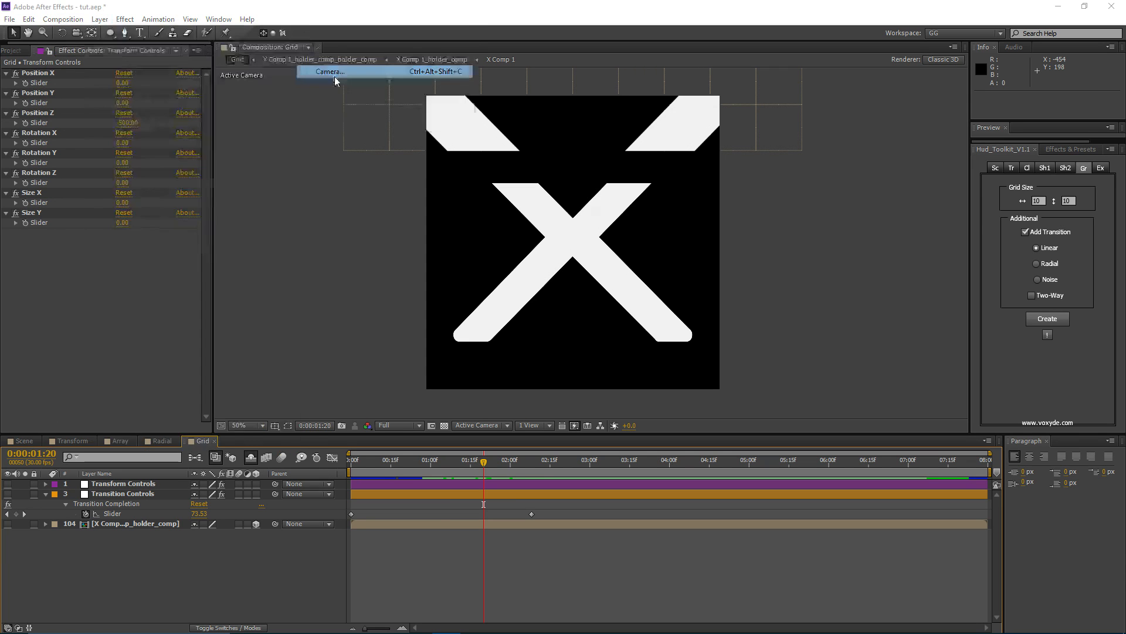
pyautogui.click(887, 405)
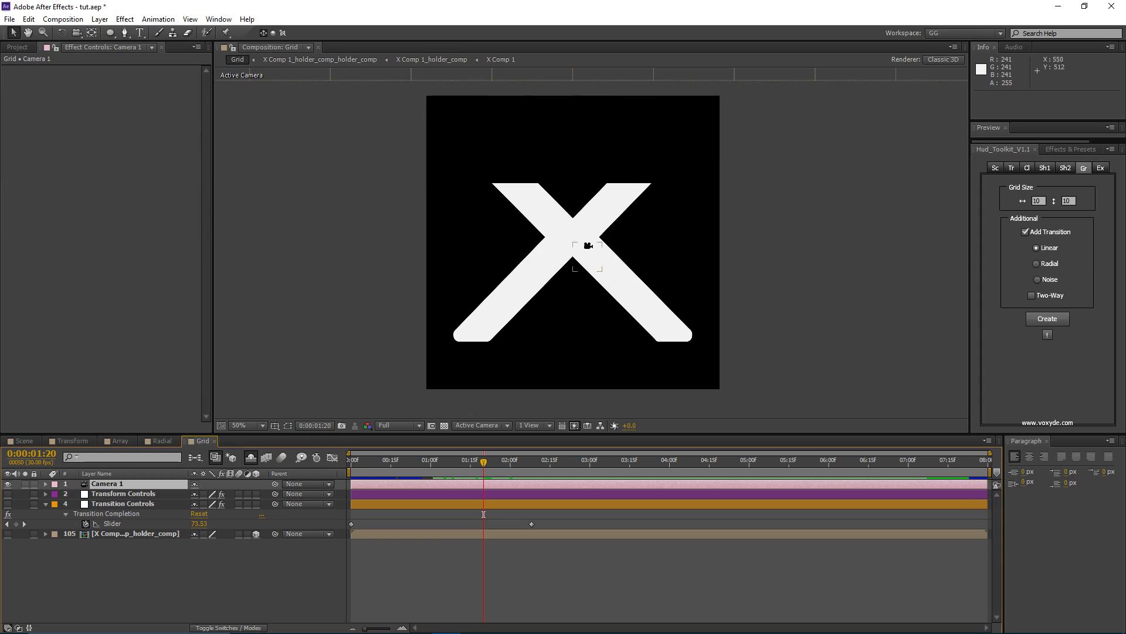
# - Orbit Camera 1 to a tilted perspective at about 40, 860, -847 and return the time to 0:00:00:00
pyautogui.press('c')
pyautogui.press('c')
pyautogui.press('c')
pyautogui.moveTo(575, 240); pyautogui.dragTo(577, 312)
pyautogui.press('c')
pyautogui.moveTo(583, 244); pyautogui.dragTo(619, 222)
pyautogui.moveTo(445, 466); pyautogui.dragTo(324, 484)
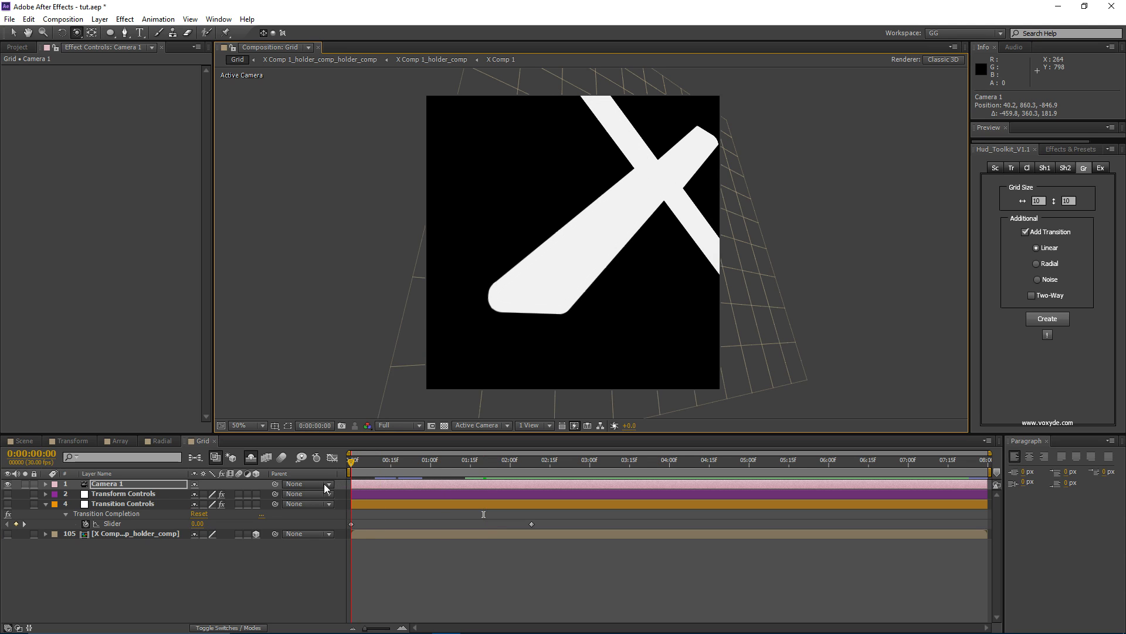
# - Scrub the transition to 0:00:01:08 in the camera view and review the Transform Controls and Transition Controls settings
pyautogui.click(103, 494)
pyautogui.click(114, 504)
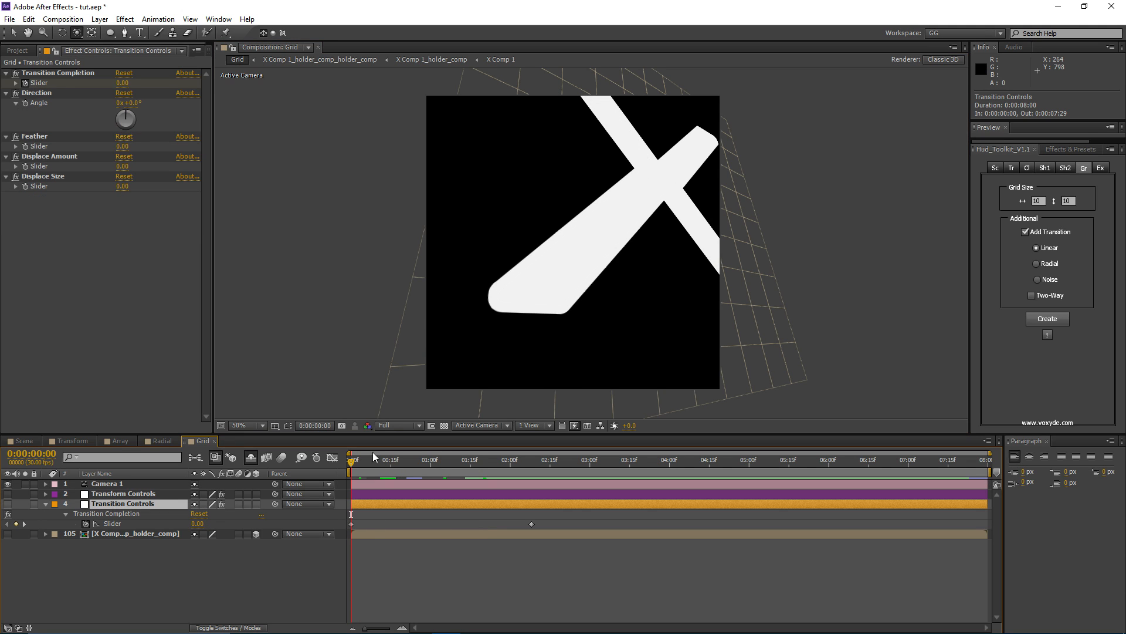
pyautogui.click(125, 493)
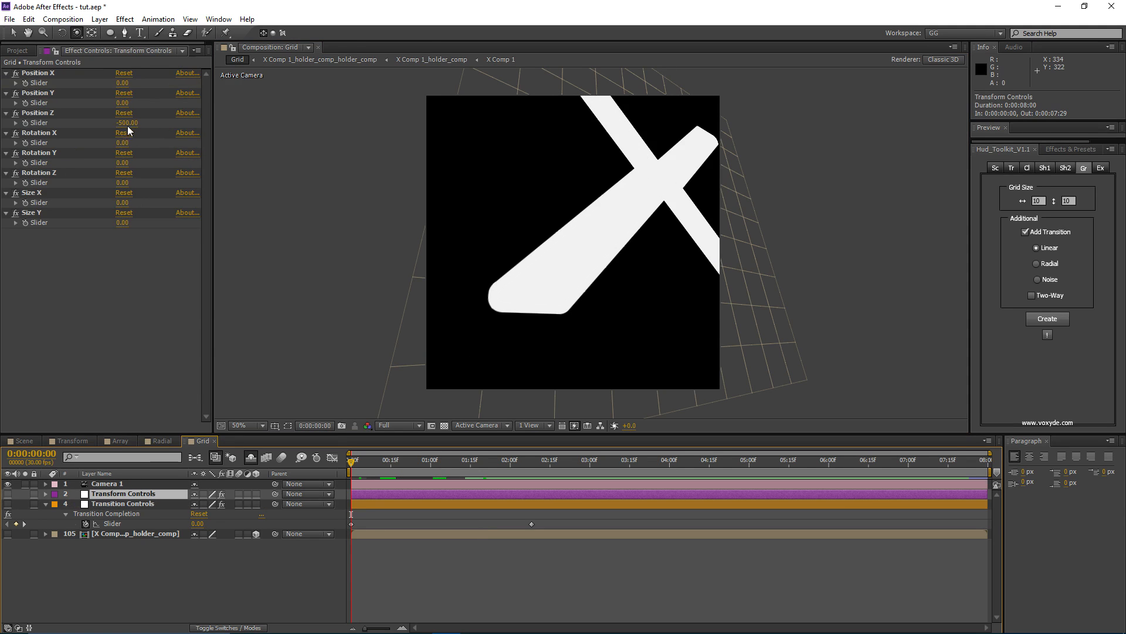
pyautogui.moveTo(376, 460); pyautogui.dragTo(453, 481)
pyautogui.click(527, 504)
pyautogui.click(526, 493)
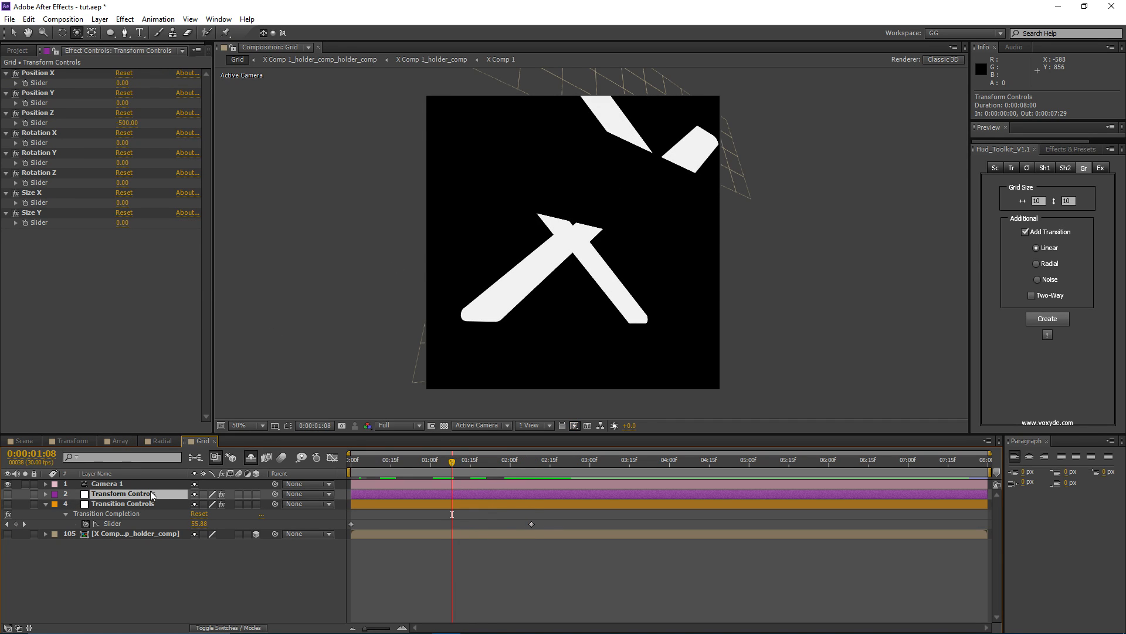
pyautogui.click(108, 502)
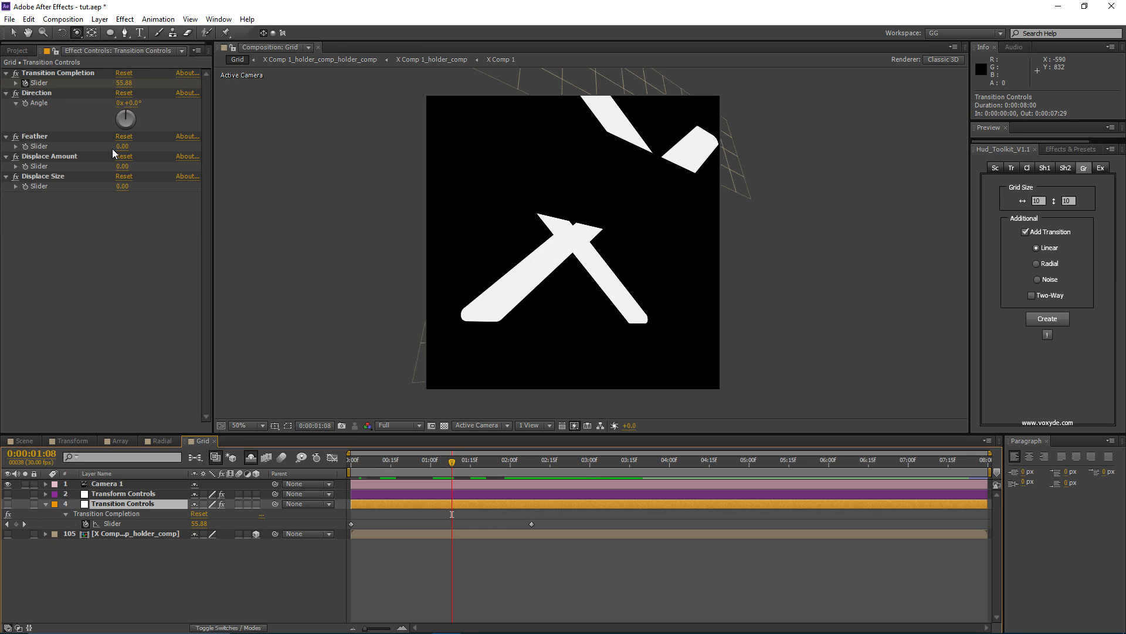
# - Set the Feather on the Transition Controls layer to 424 and scrub back to 0:00:00:05 to preview the softened transition
pyautogui.click(34, 137)
pyautogui.moveTo(122, 146); pyautogui.dragTo(306, 134)
pyautogui.moveTo(320, 133); pyautogui.dragTo(357, 175)
pyautogui.moveTo(448, 558); pyautogui.dragTo(365, 460)
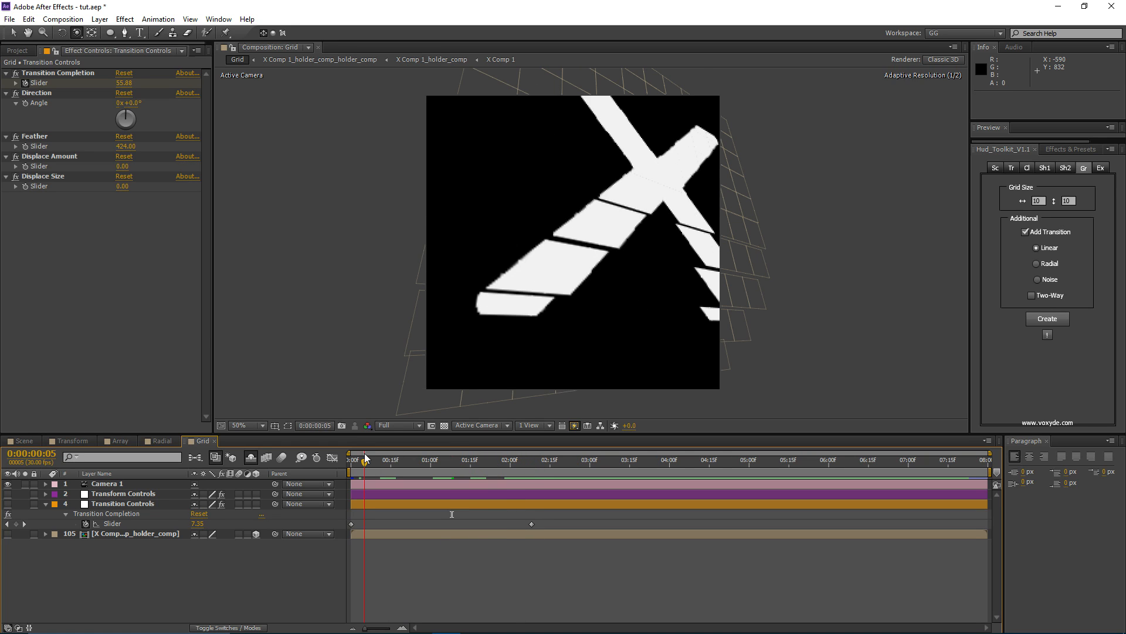
# - Set Position Z on the Transform Controls layer to -700, adjust it to -789, and scrub the transition to 0:00:01:07
pyautogui.click(154, 494)
pyautogui.click(130, 124)
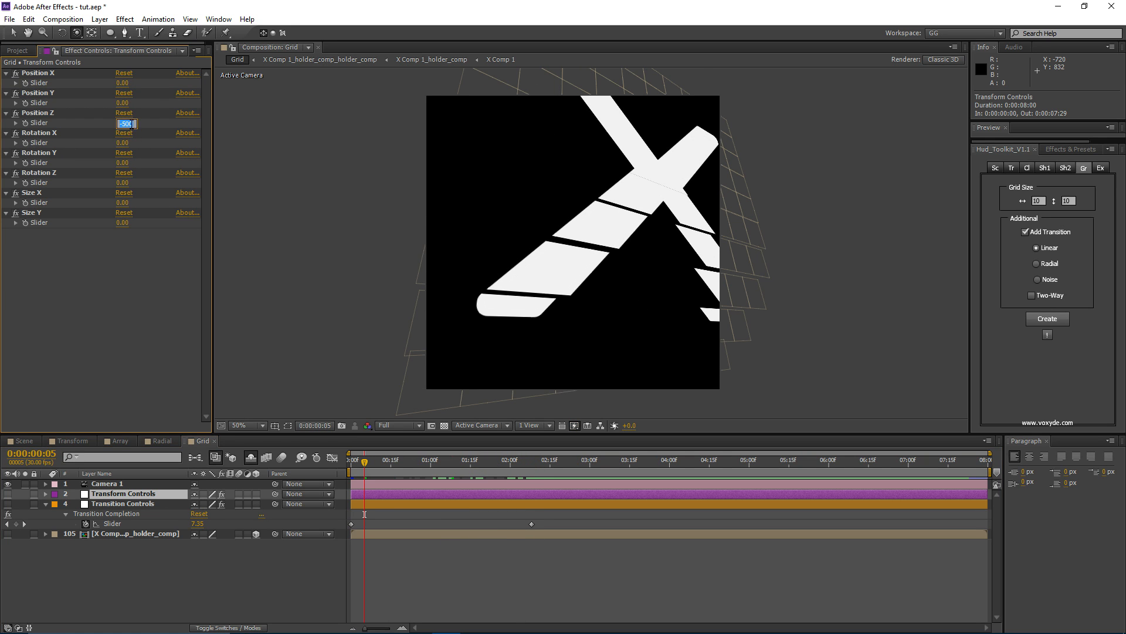
pyautogui.write('-700')
pyautogui.press('Return')
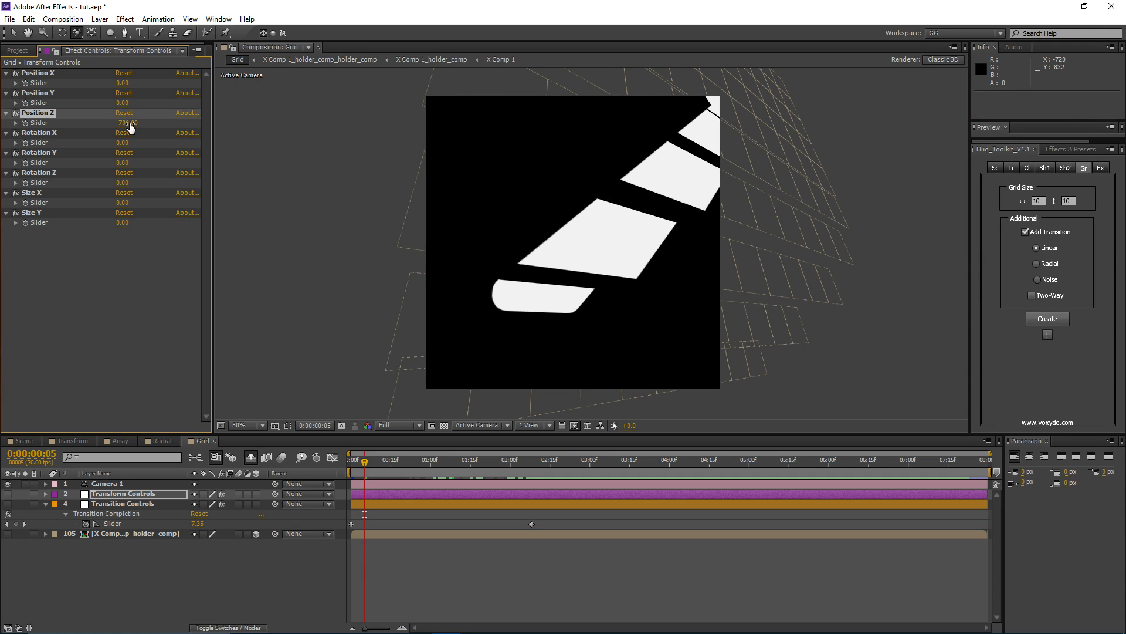
pyautogui.moveTo(131, 124); pyautogui.dragTo(78, 132)
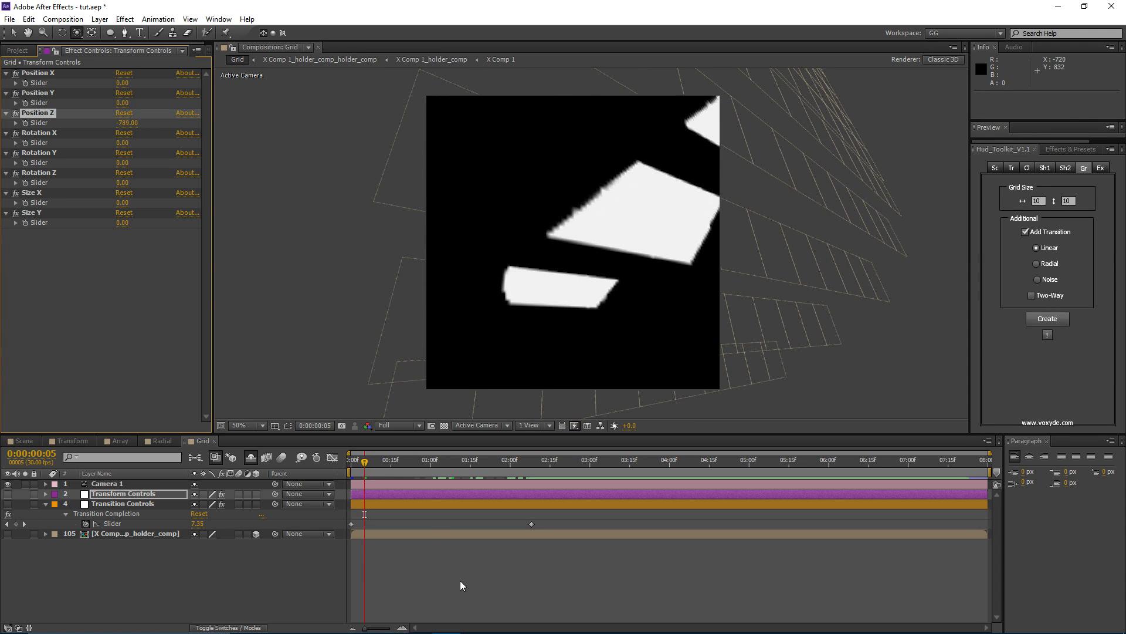
pyautogui.click(461, 585)
pyautogui.moveTo(364, 462); pyautogui.dragTo(547, 470)
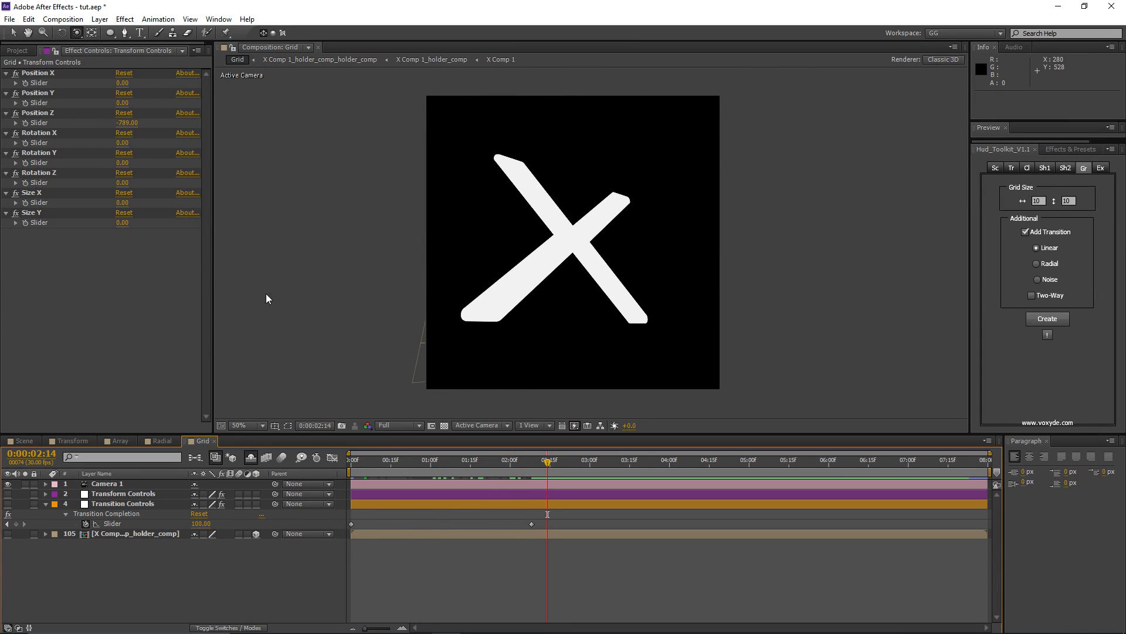
pyautogui.click(449, 463)
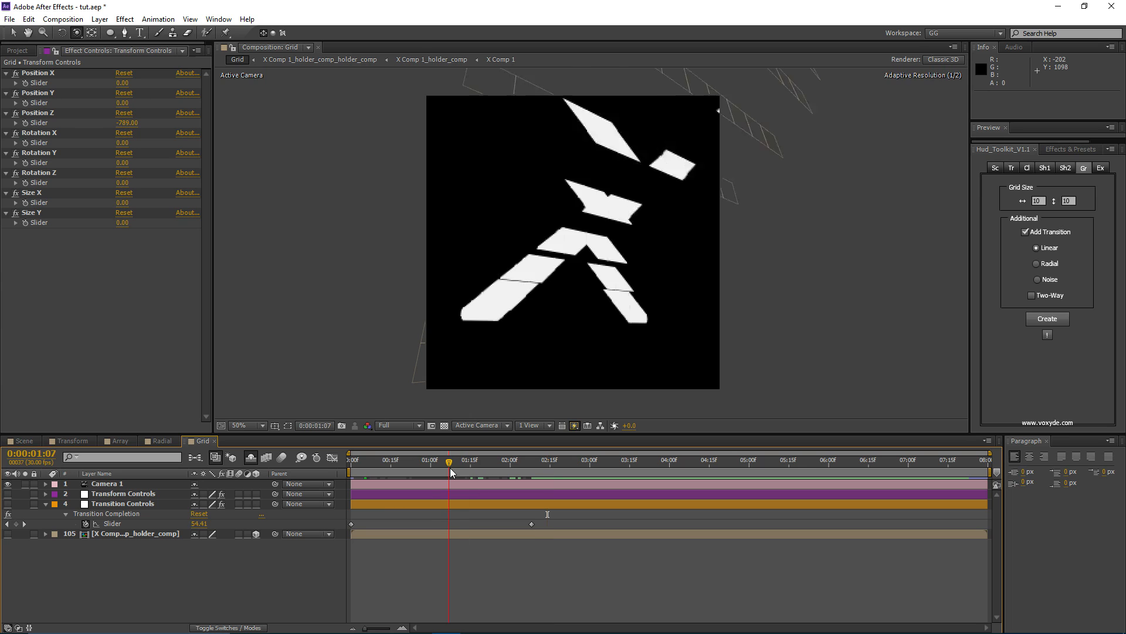
# - Set Displace Amount to 175 and Displace Size to 86 on Transition Controls, and scrub to 0:00:02:01
pyautogui.click(431, 503)
pyautogui.moveTo(123, 168); pyautogui.dragTo(226, 158)
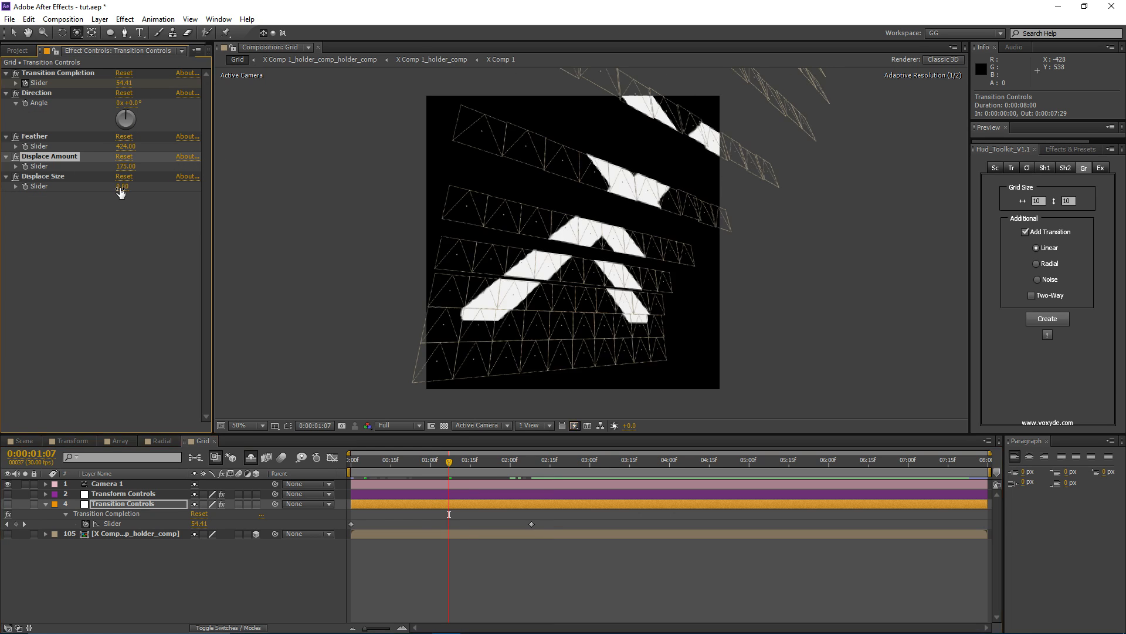
pyautogui.moveTo(122, 187); pyautogui.dragTo(161, 182)
pyautogui.click(465, 561)
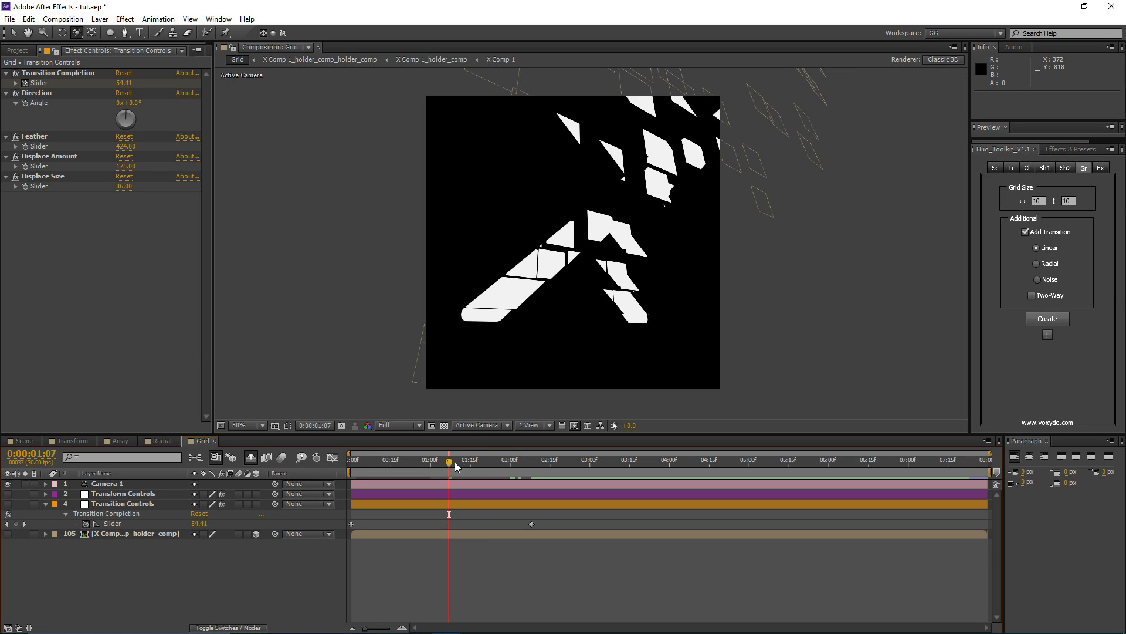
pyautogui.moveTo(457, 466); pyautogui.dragTo(512, 468)
# - Try Direction angles of 95° and 252° for the transition, scrubbing to 0:00:02:05 to preview the piece order
pyautogui.moveTo(127, 116); pyautogui.dragTo(145, 123)
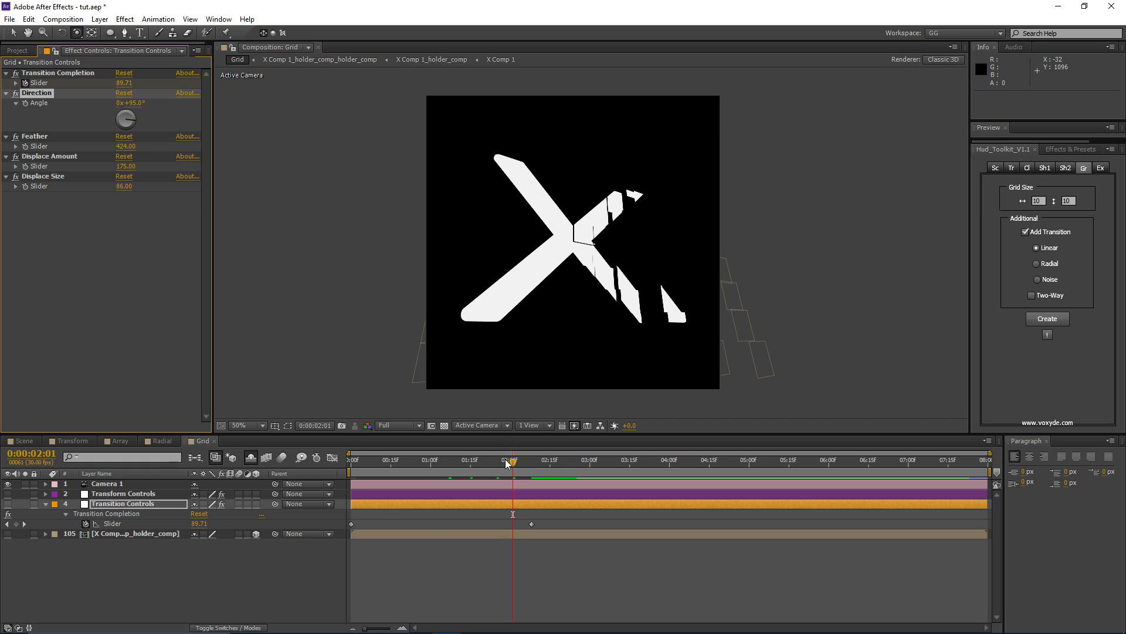
pyautogui.moveTo(513, 463); pyautogui.dragTo(481, 463)
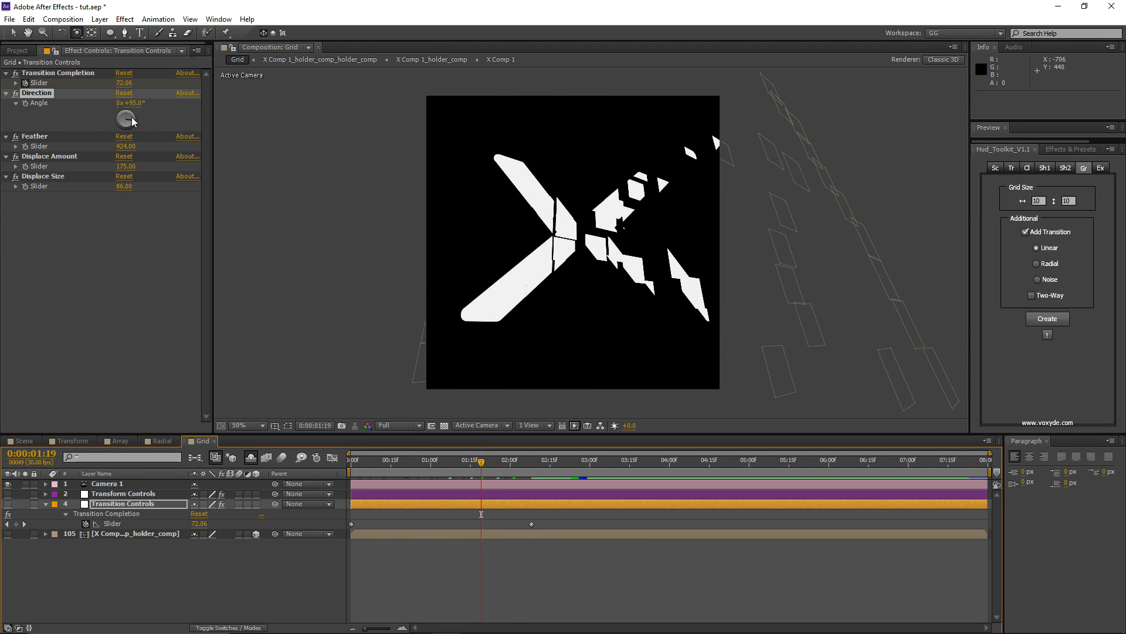
pyautogui.moveTo(130, 132); pyautogui.dragTo(117, 120)
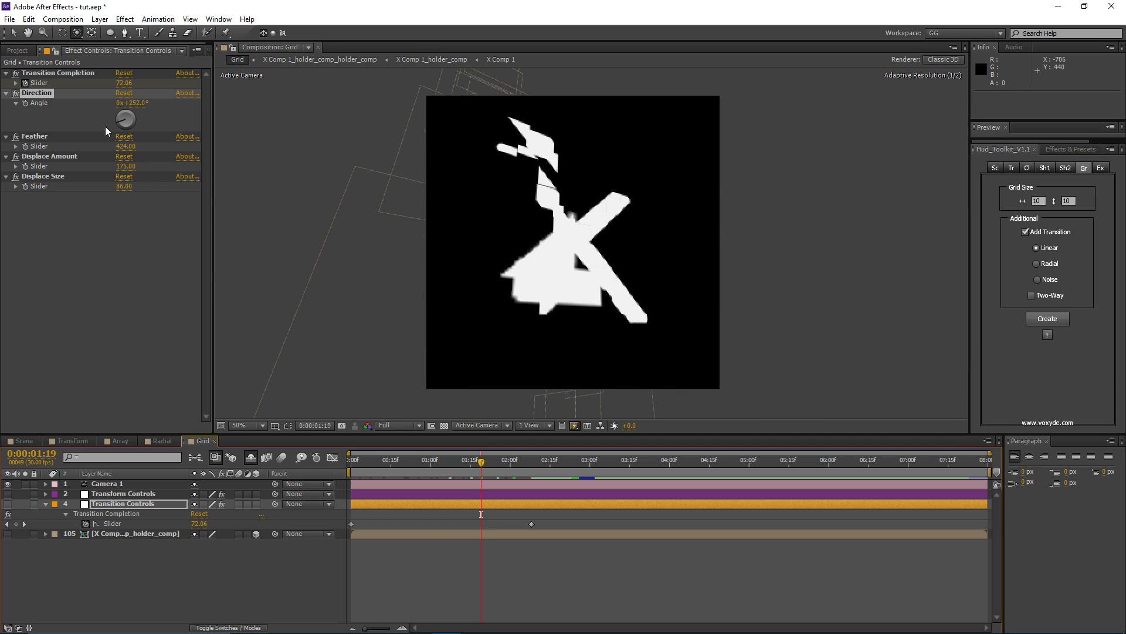
pyautogui.moveTo(384, 472); pyautogui.dragTo(524, 470)
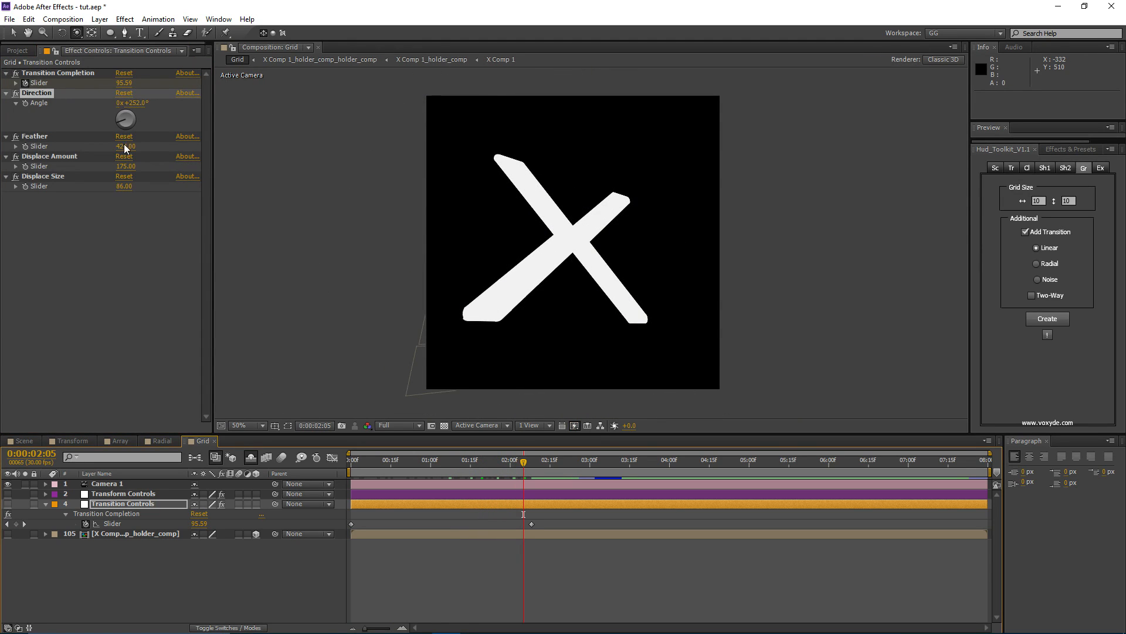
# - Set the transition's Feather to 260 and its Direction angle to 57°, and preview the result at 0:00:00:23
pyautogui.moveTo(125, 146); pyautogui.dragTo(46, 162)
pyautogui.moveTo(479, 461); pyautogui.dragTo(432, 467)
pyautogui.click(136, 124)
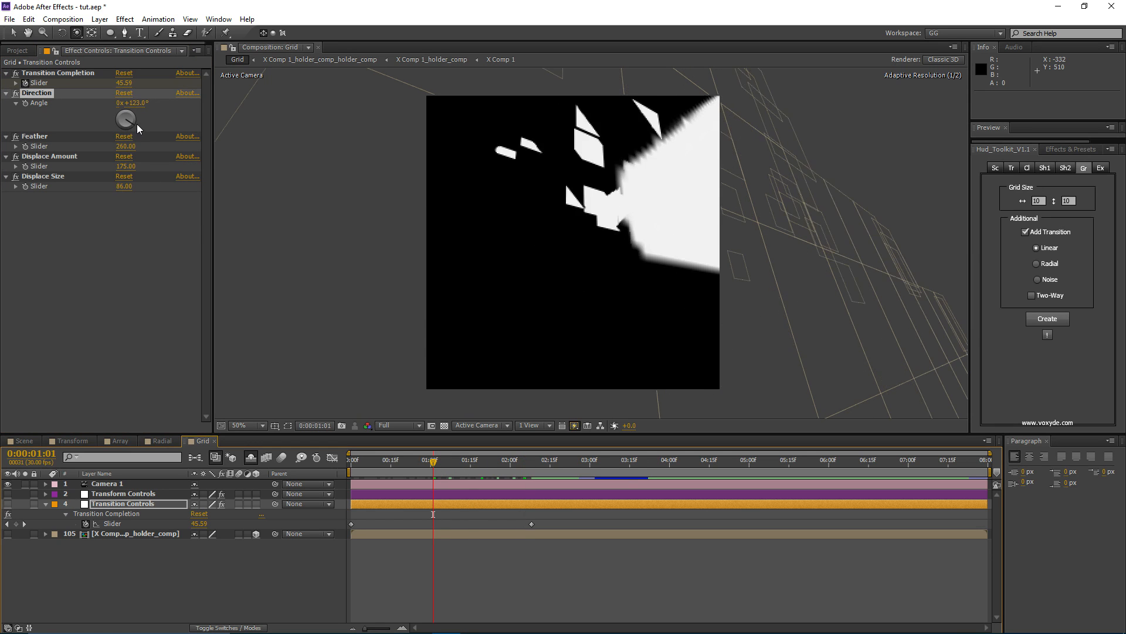
pyautogui.moveTo(136, 124); pyautogui.dragTo(136, 111)
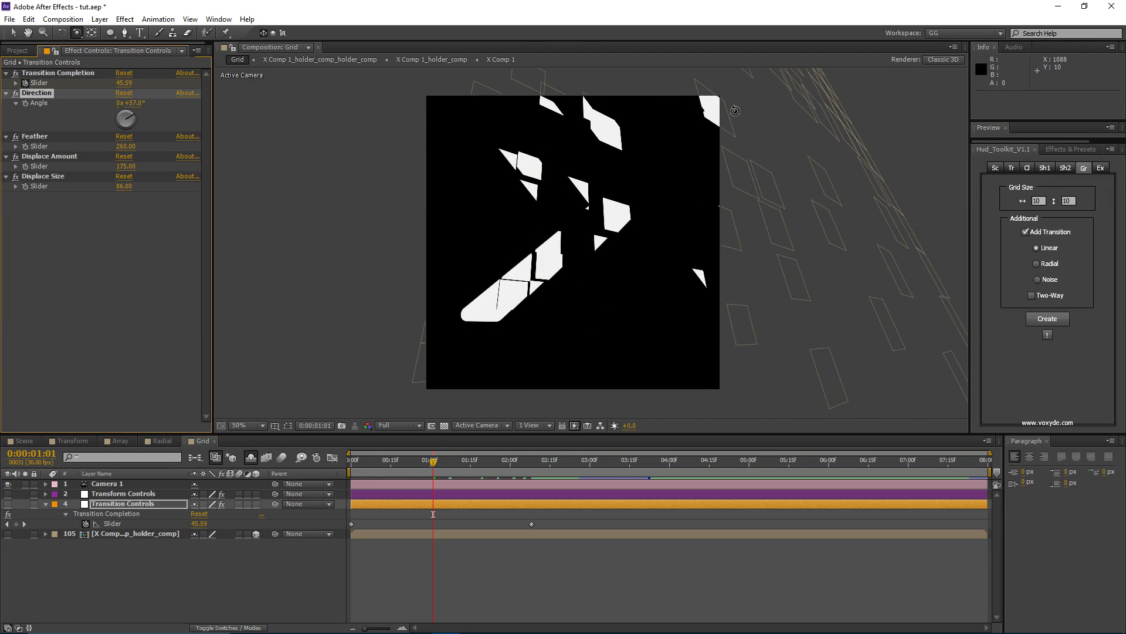
pyautogui.moveTo(397, 463); pyautogui.dragTo(412, 467)
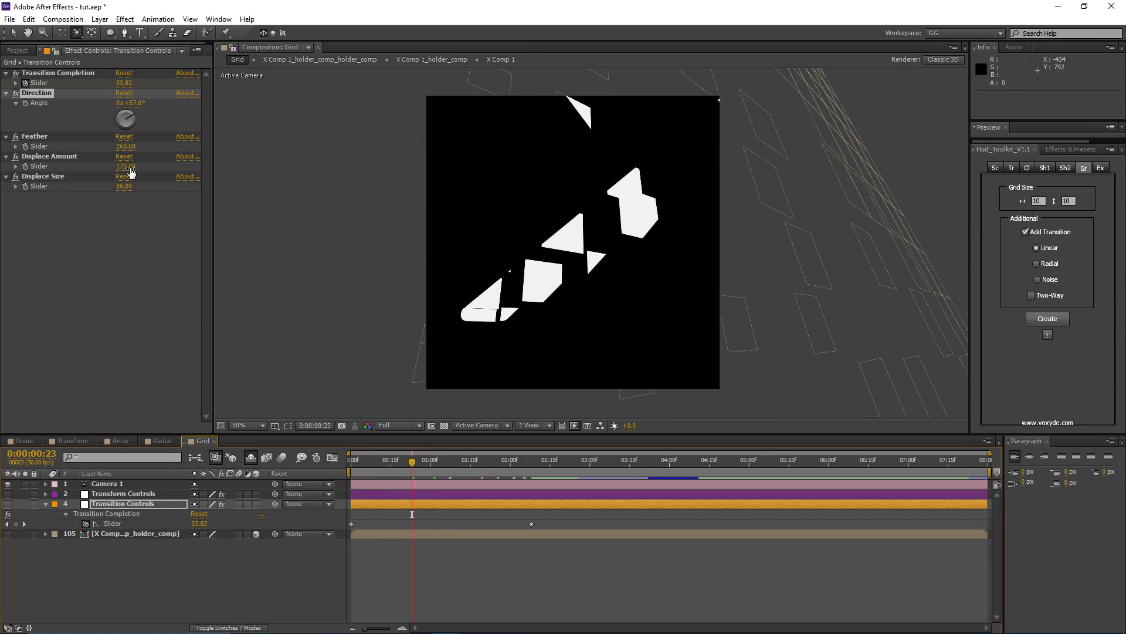
# - Set Displace Amount and Displace Size to 0 and Feather to 172 on Transition Controls, previewing at 0:00:01:19
pyautogui.click(130, 168)
pyautogui.write('0')
pyautogui.press('Tab')
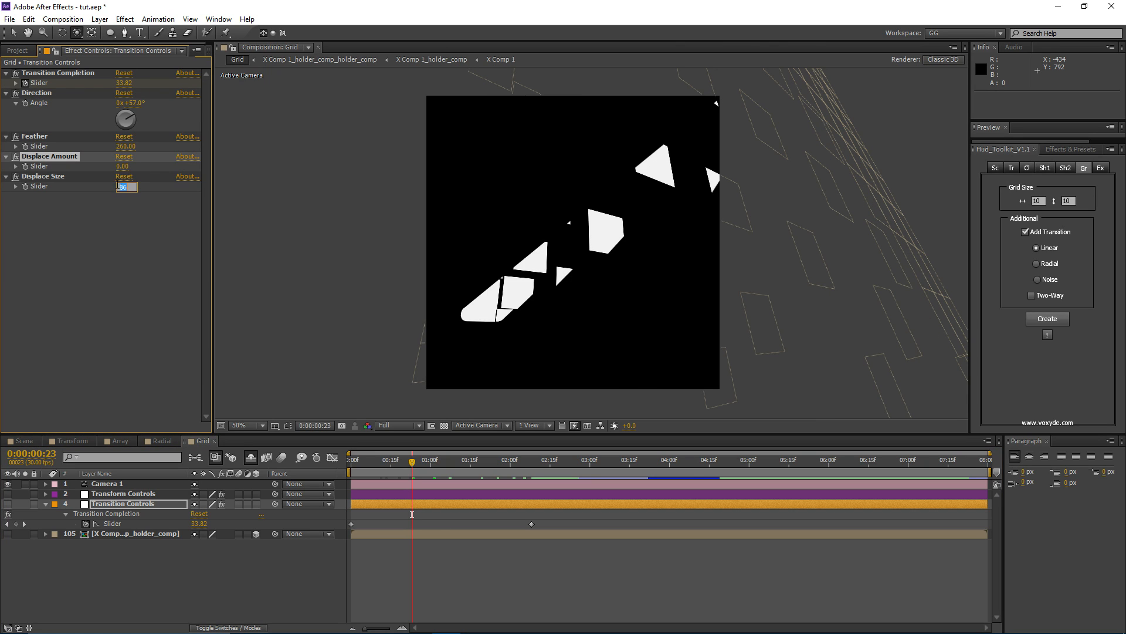
pyautogui.write('0')
pyautogui.press('Return')
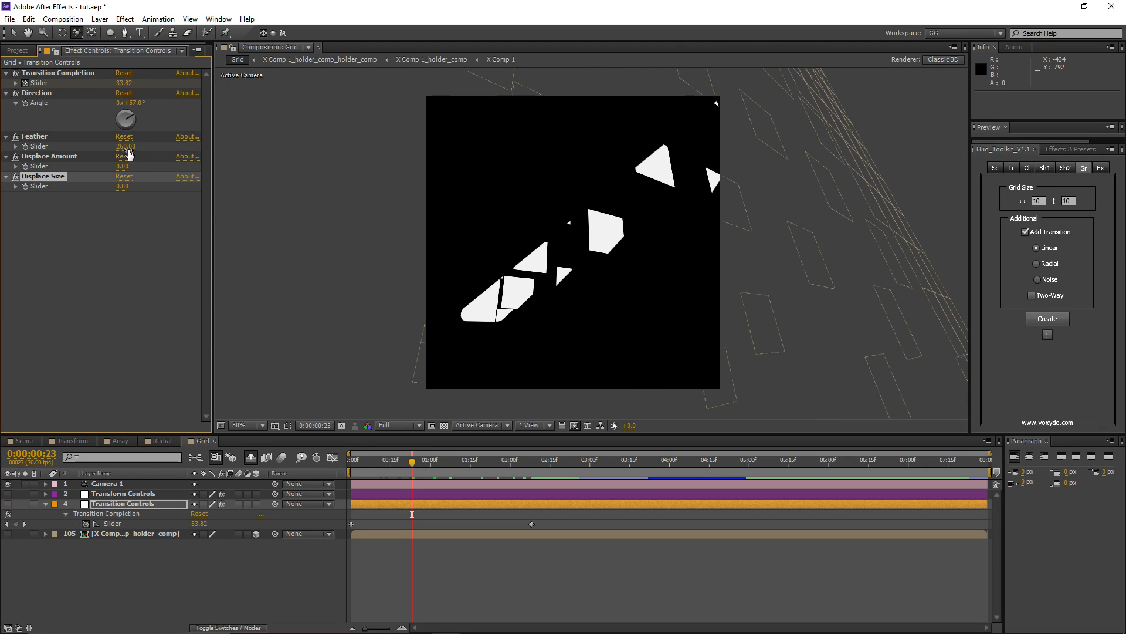
pyautogui.moveTo(127, 150); pyautogui.dragTo(92, 166)
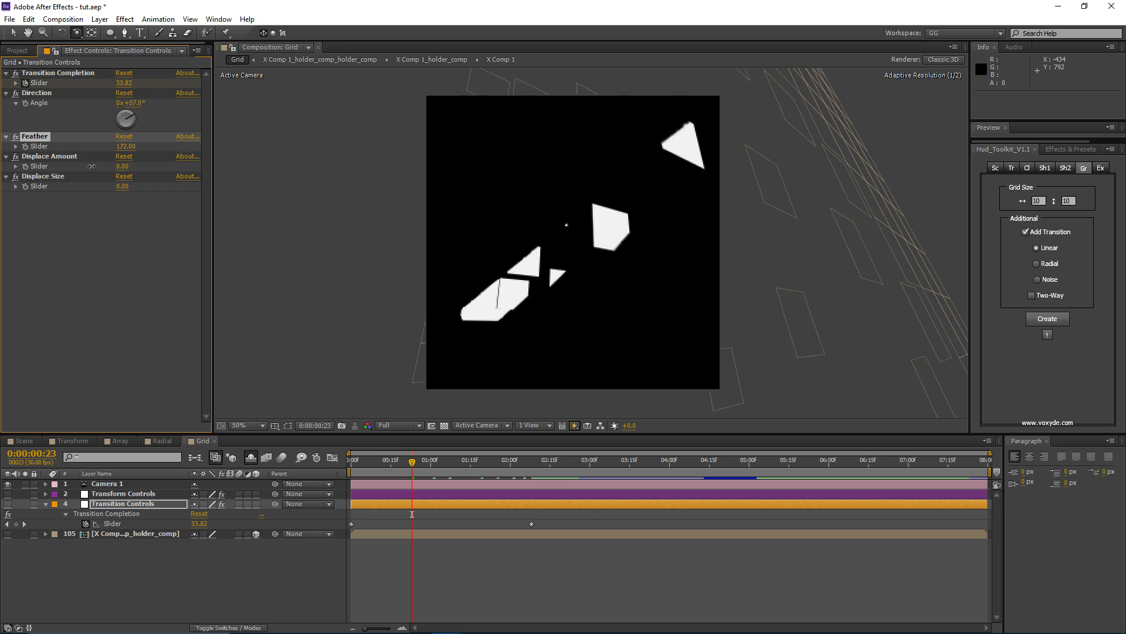
pyautogui.moveTo(433, 469); pyautogui.dragTo(481, 477)
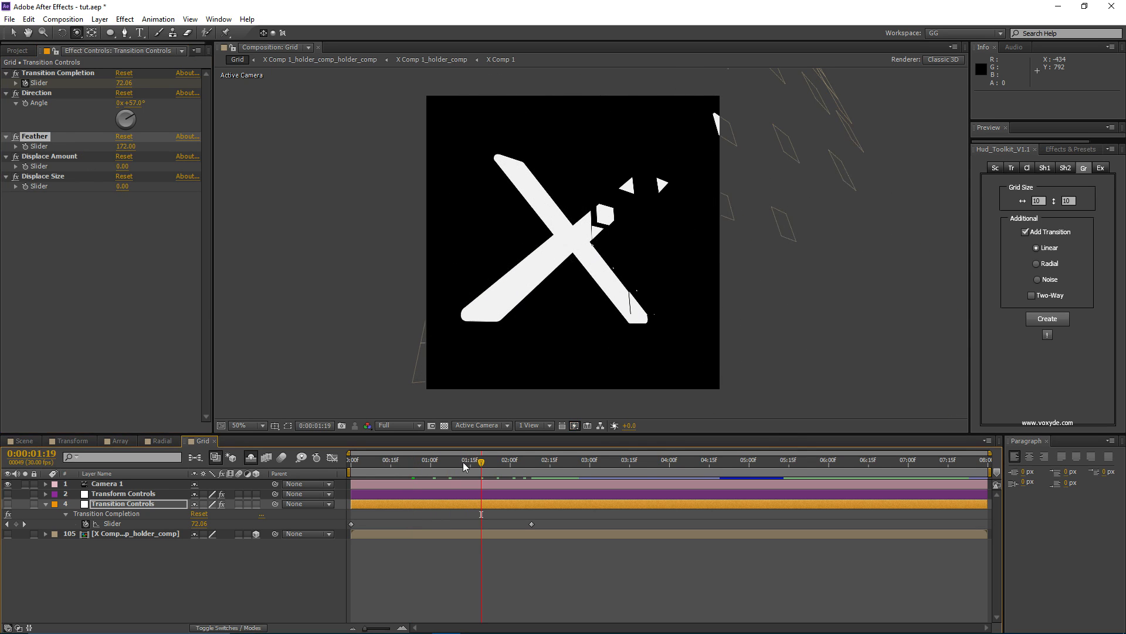
# - Set Position Z on the Transform Controls layer to 0
pyautogui.click(111, 496)
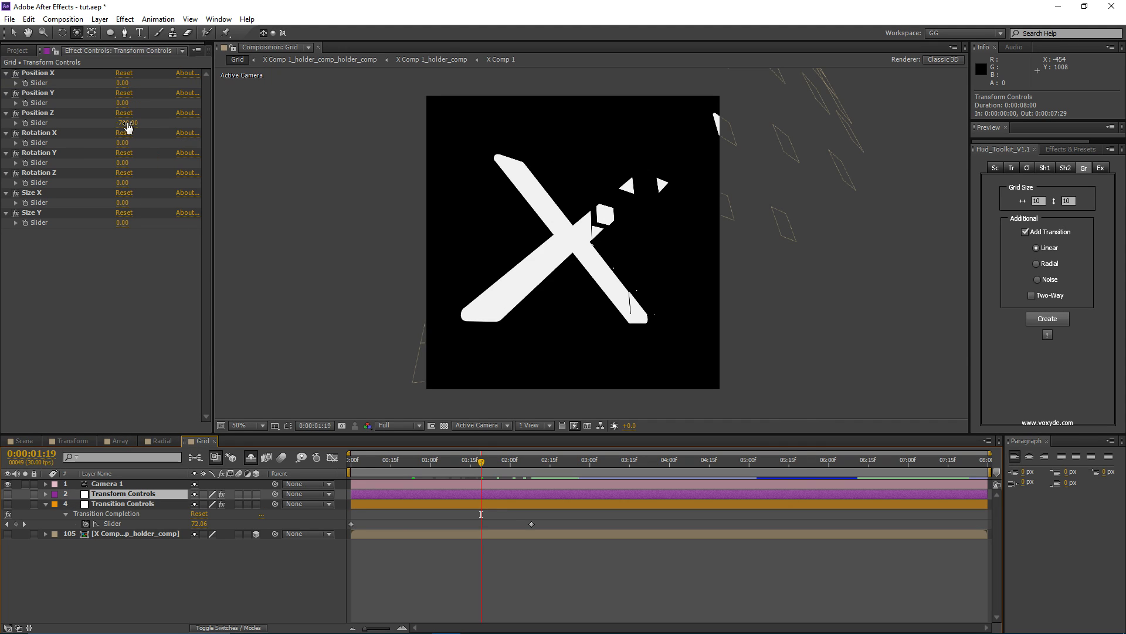
pyautogui.click(126, 123)
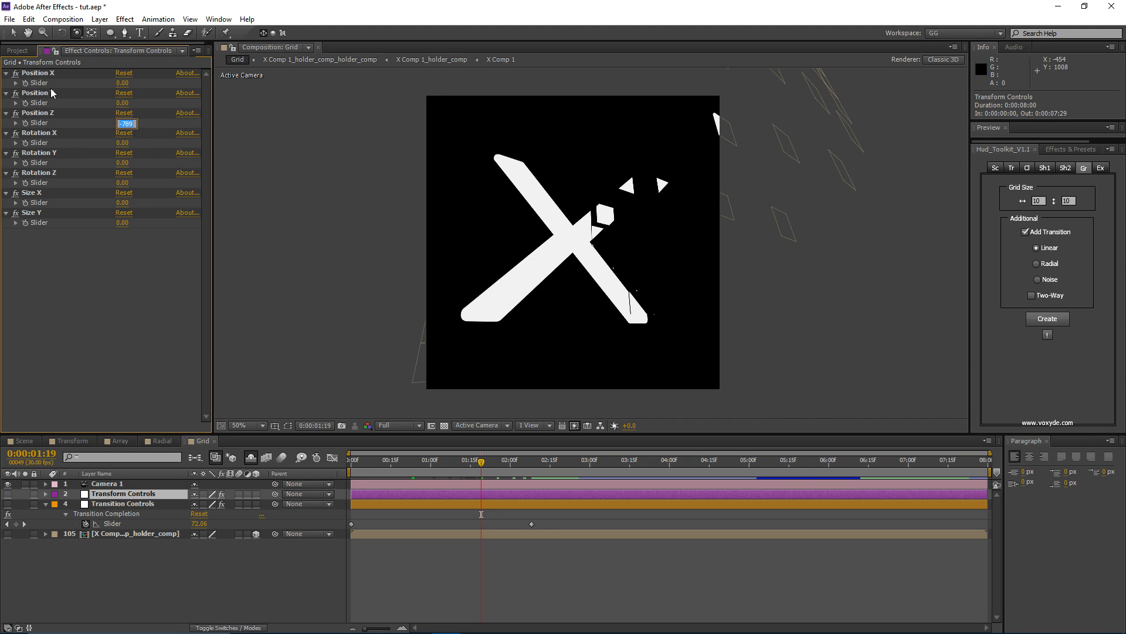
pyautogui.click(49, 137)
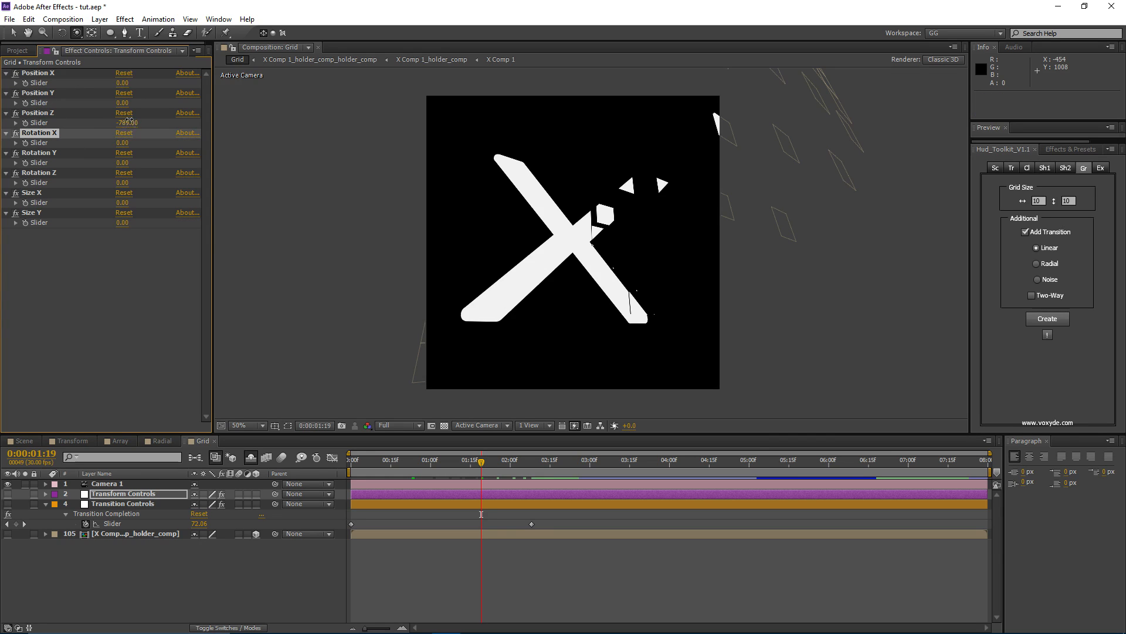
pyautogui.click(127, 122)
pyautogui.write('0')
pyautogui.press('Return')
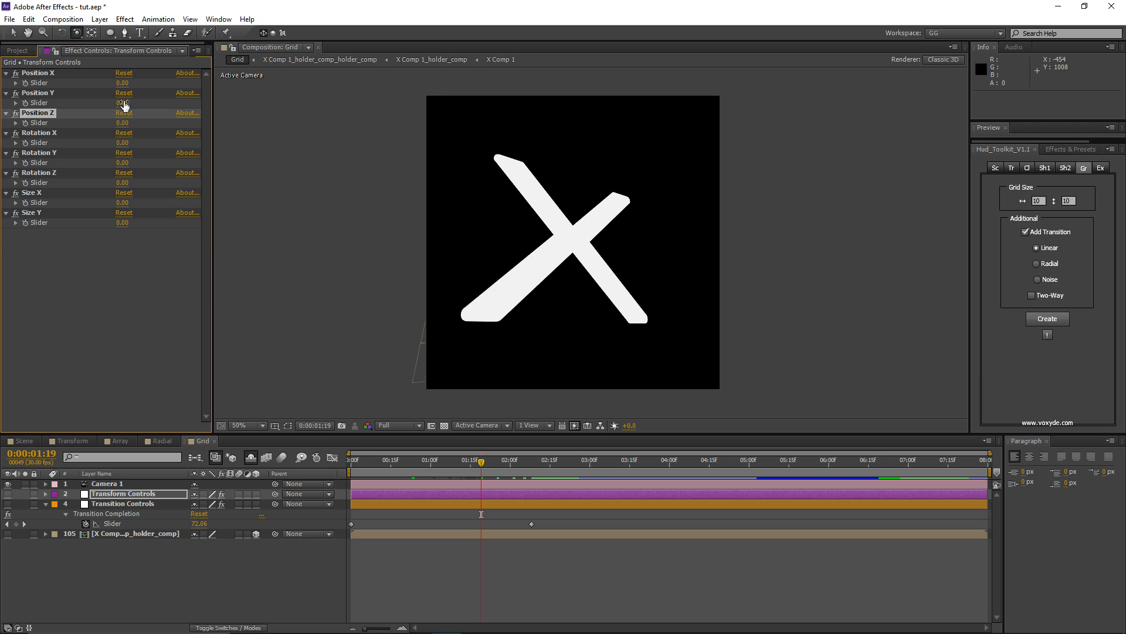
# - Try a Position Y of about -990 on Transform Controls, preview the transition up to 0:00:01:19, and reset Position Y to 0
pyautogui.moveTo(123, 103); pyautogui.dragTo(40, 134)
pyautogui.moveTo(123, 103); pyautogui.dragTo(78, 108)
pyautogui.moveTo(480, 462); pyautogui.dragTo(446, 484)
pyautogui.moveTo(128, 103); pyautogui.dragTo(53, 117)
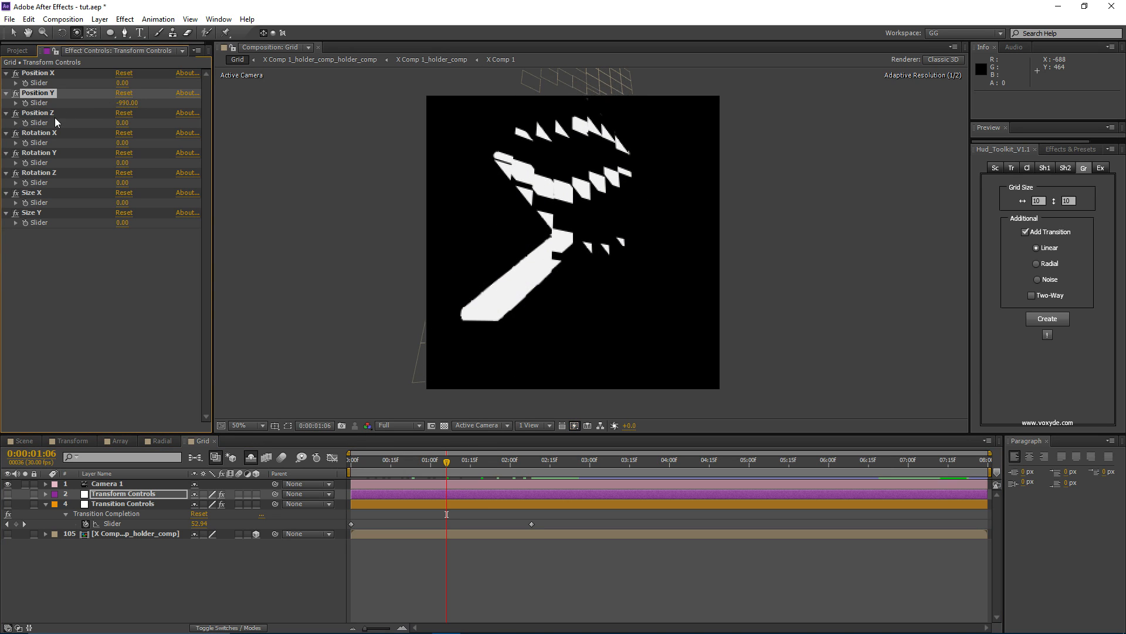
pyautogui.moveTo(403, 462); pyautogui.dragTo(482, 472)
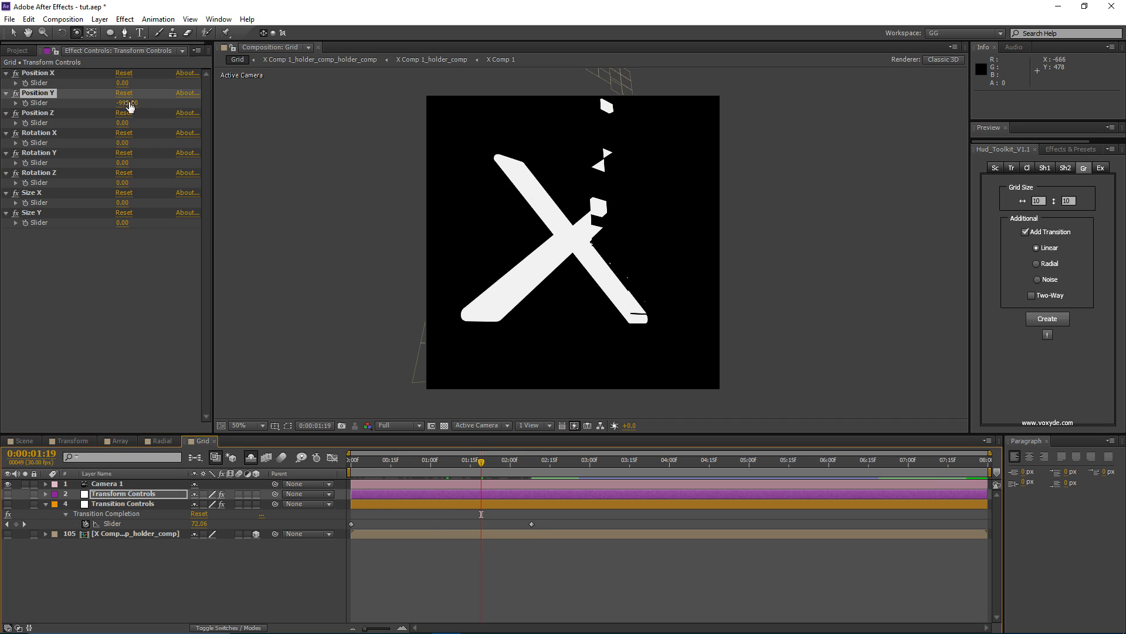
pyautogui.click(130, 103)
pyautogui.write('0')
pyautogui.press('Return')
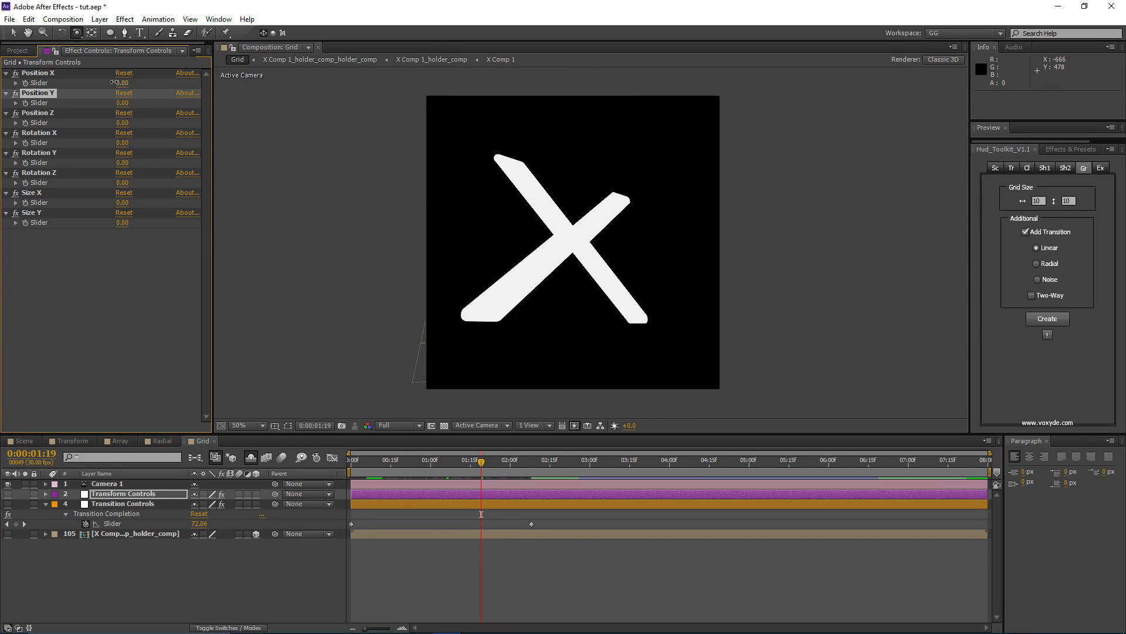
# - Set Position X to 564 and Position Z to -629 on Transform Controls, and scrub the transition to 0:00:01:08
pyautogui.moveTo(114, 82); pyautogui.dragTo(503, 113)
pyautogui.moveTo(481, 462); pyautogui.dragTo(457, 472)
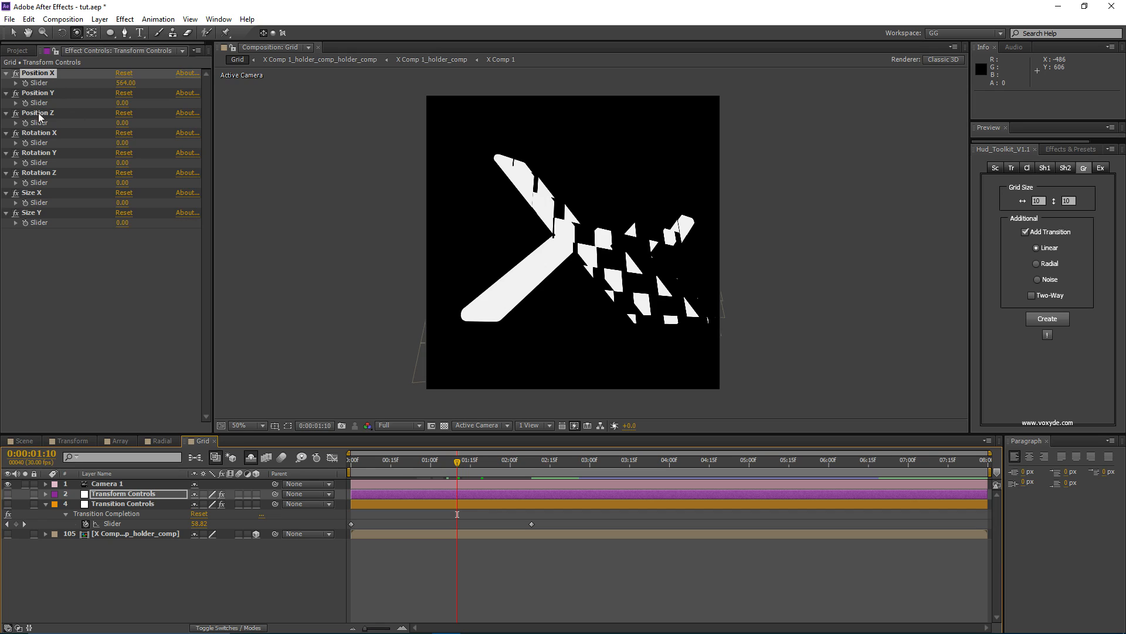
pyautogui.moveTo(122, 126); pyautogui.dragTo(48, 82)
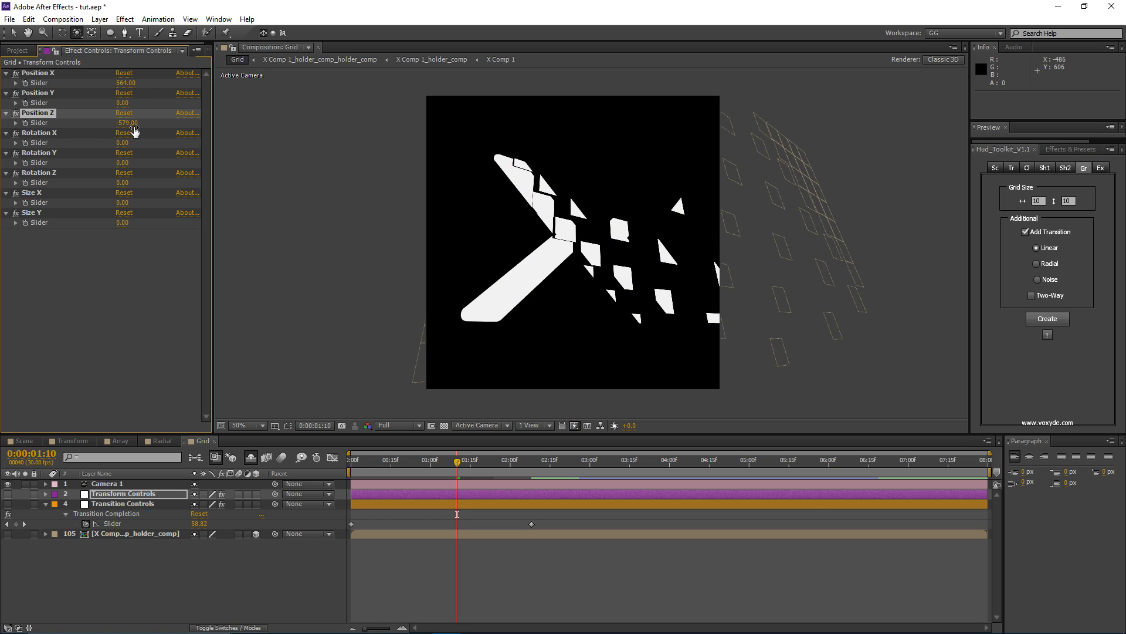
pyautogui.moveTo(113, 133); pyautogui.dragTo(146, 174)
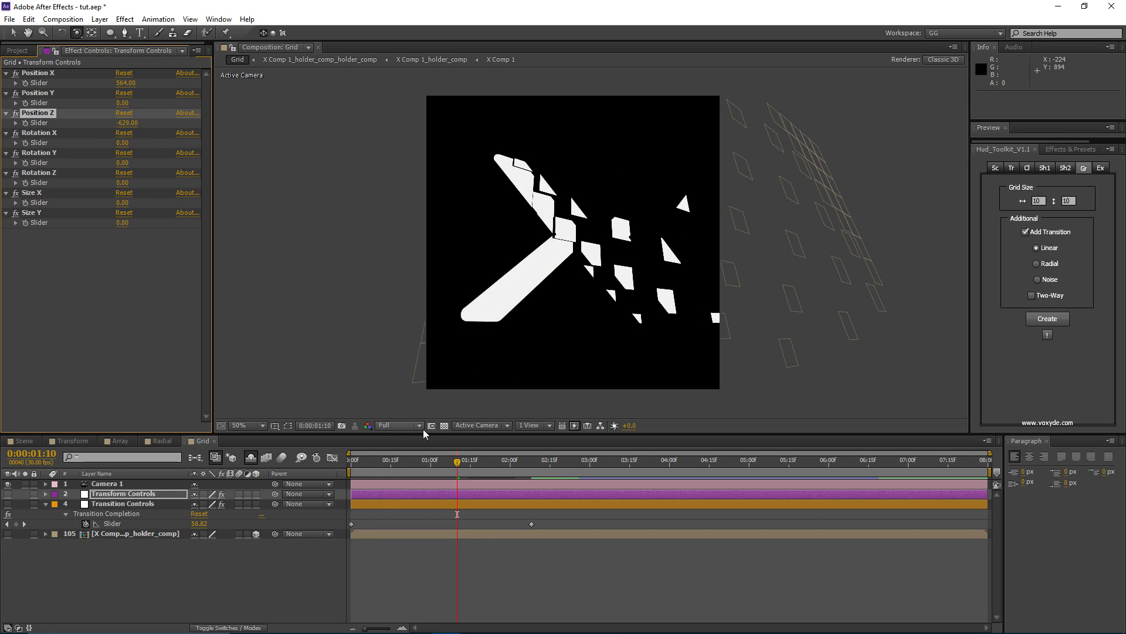
pyautogui.moveTo(420, 470); pyautogui.dragTo(469, 484)
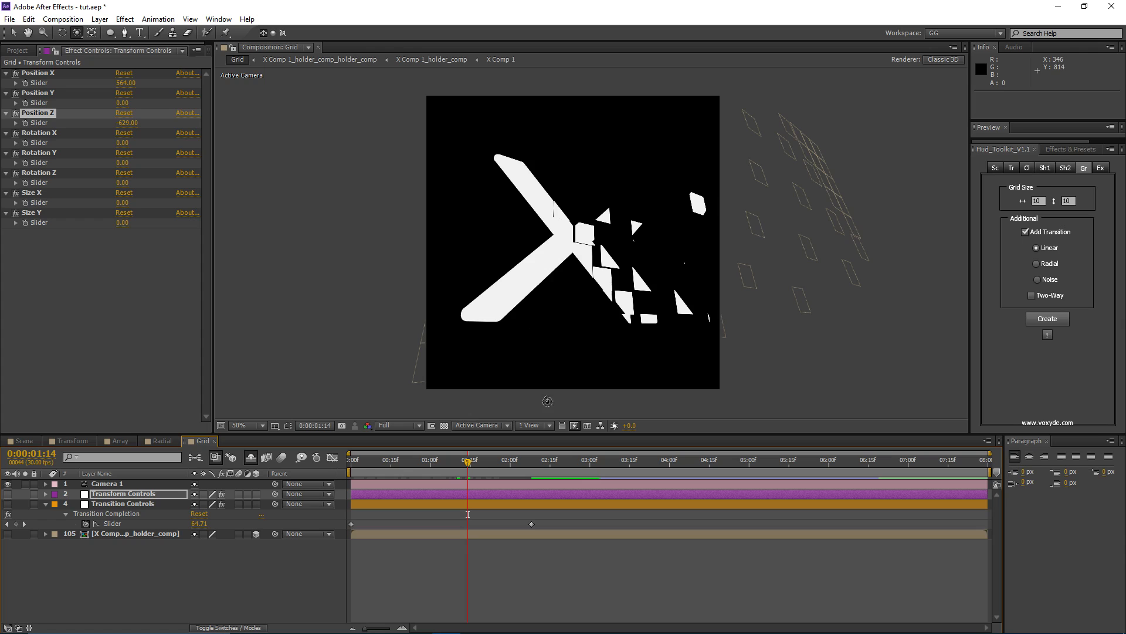
pyautogui.moveTo(467, 470)
pyautogui.mouseDown()
pyautogui.moveTo(383, 466)
pyautogui.moveTo(451, 470)
pyautogui.mouseUp()
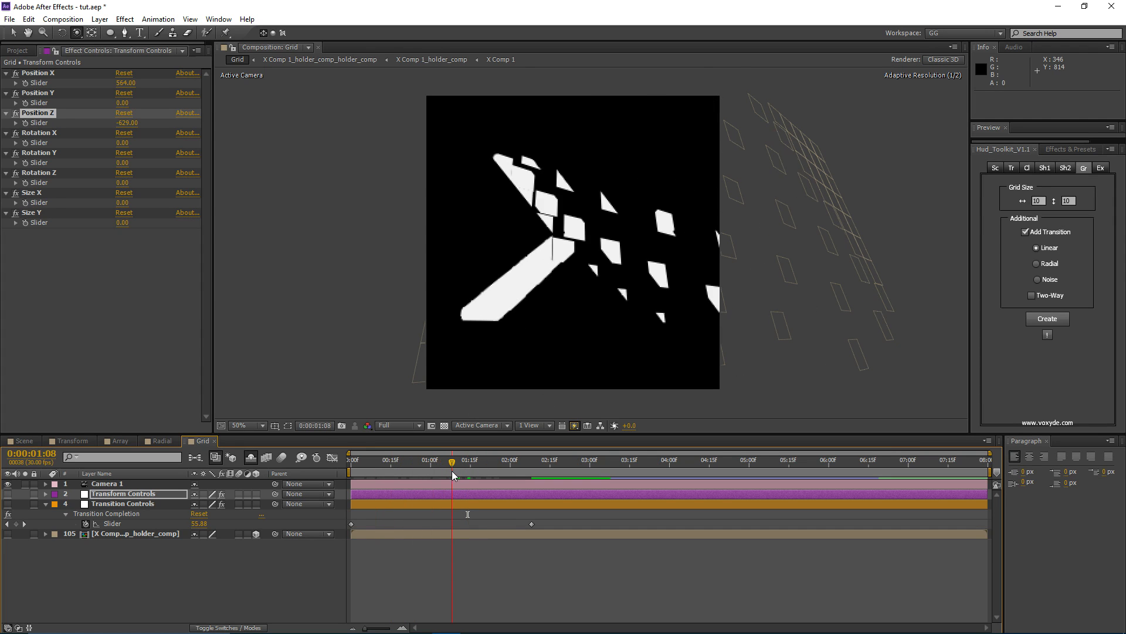
# - Set Rotation Z to 82, Rotation Y to 49, Size X to -53 and Size Y to -68, and scrub to 0:00:02:12
pyautogui.moveTo(122, 182); pyautogui.dragTo(121, 154)
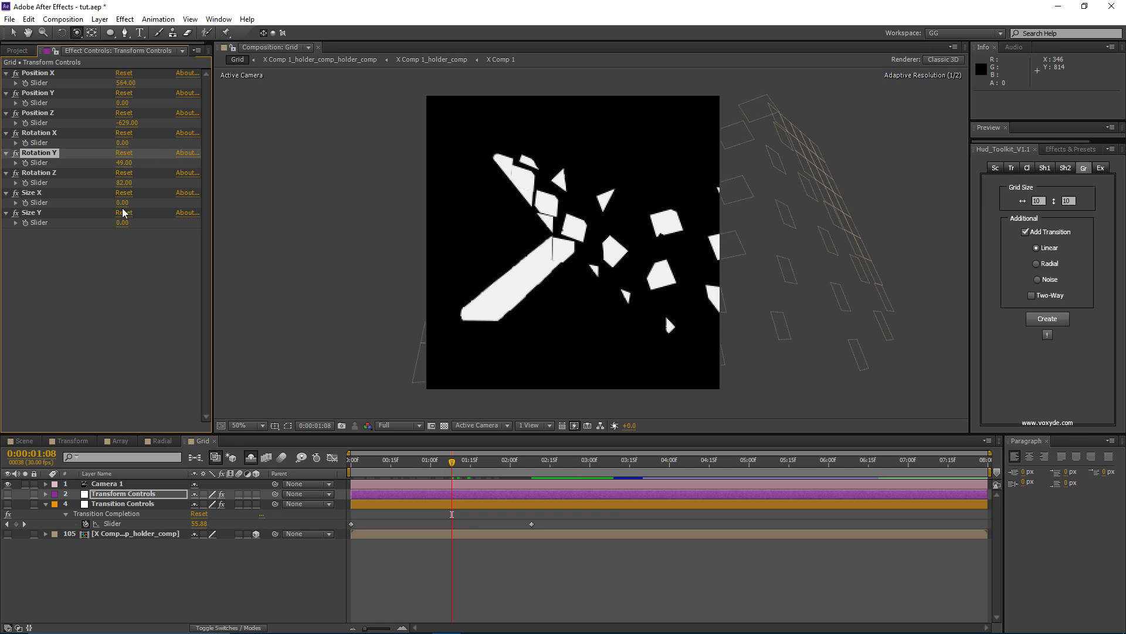
pyautogui.moveTo(122, 203); pyautogui.dragTo(81, 229)
pyautogui.moveTo(434, 463); pyautogui.dragTo(542, 514)
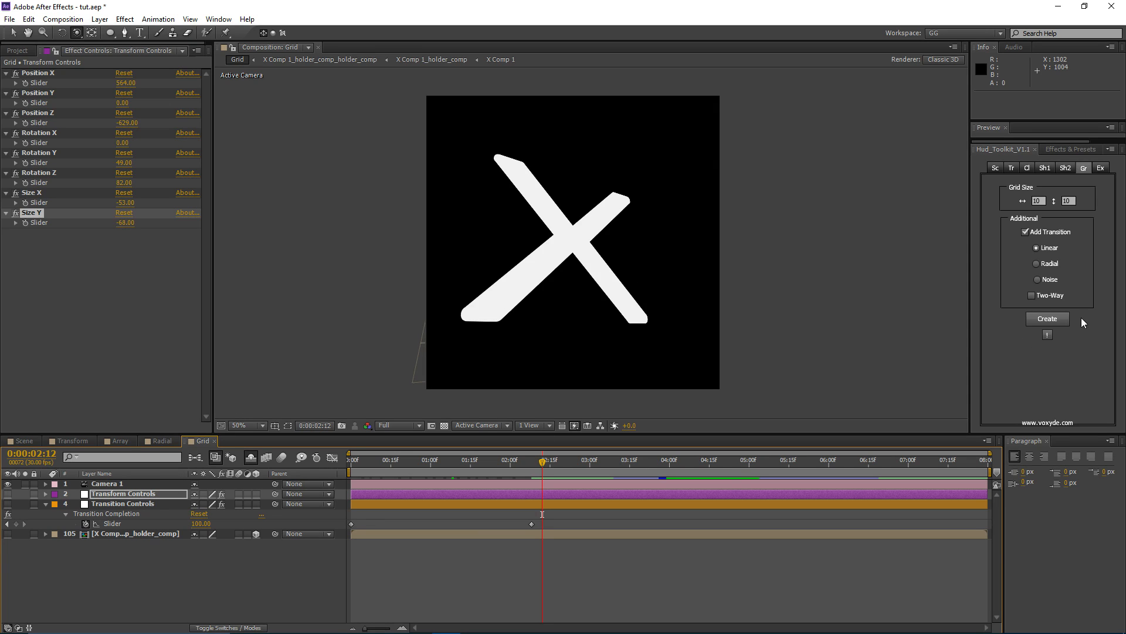
# - Delete the Transition Controls and Transform Controls layers from the Grid composition
pyautogui.click(121, 493)
pyautogui.click(120, 534)
pyautogui.click(125, 503)
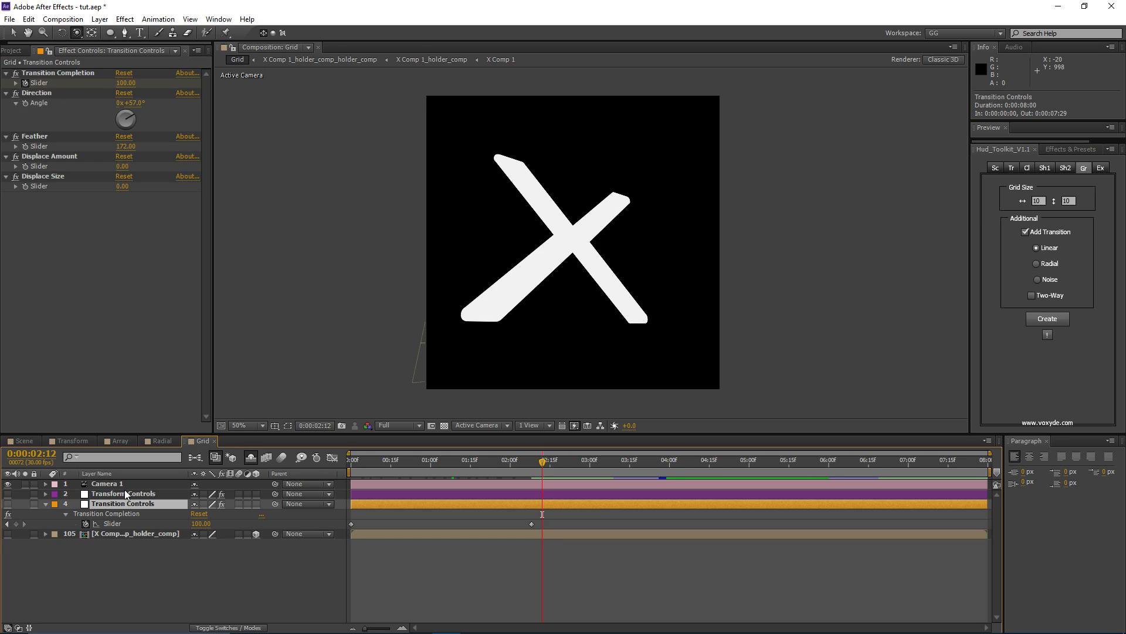
pyautogui.keyDown('ctrl'); pyautogui.click(124, 493); pyautogui.keyUp('ctrl')
pyautogui.press('Delete')
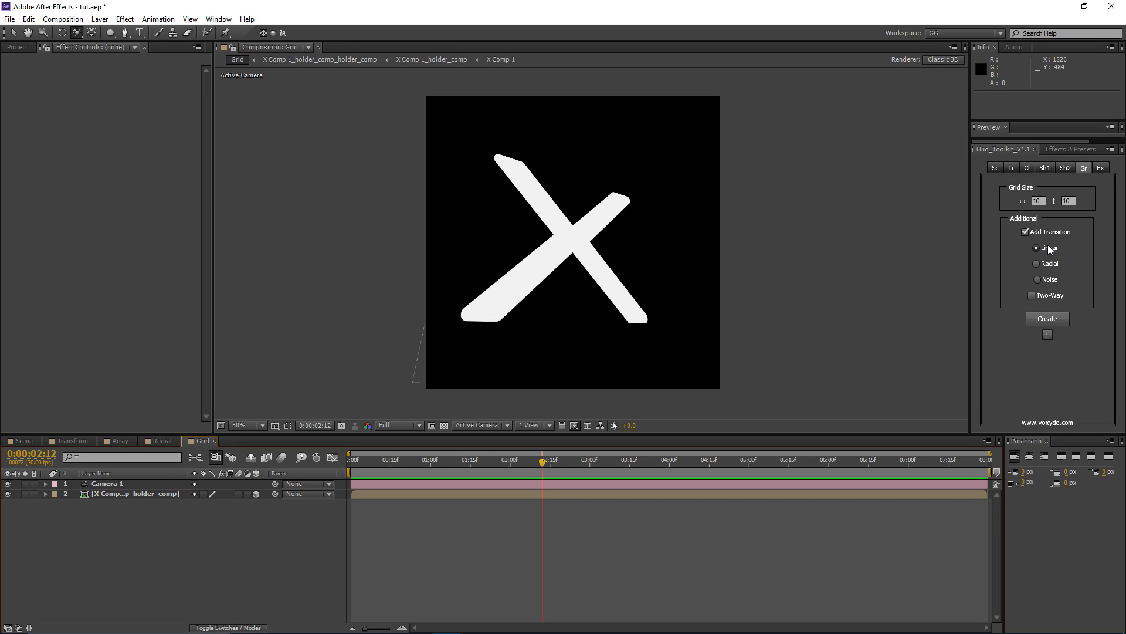
# - Split the X holder comp layer into a 10 by 10 grid with a Radial, Two-Way transition
pyautogui.click(1037, 263)
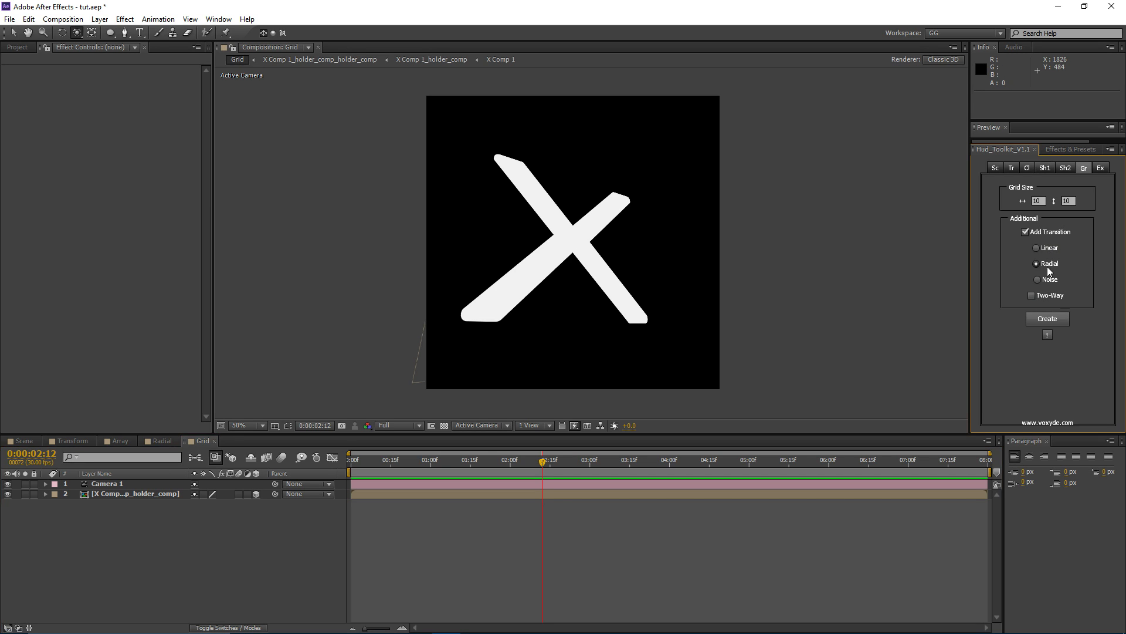
pyautogui.click(168, 493)
pyautogui.click(1051, 317)
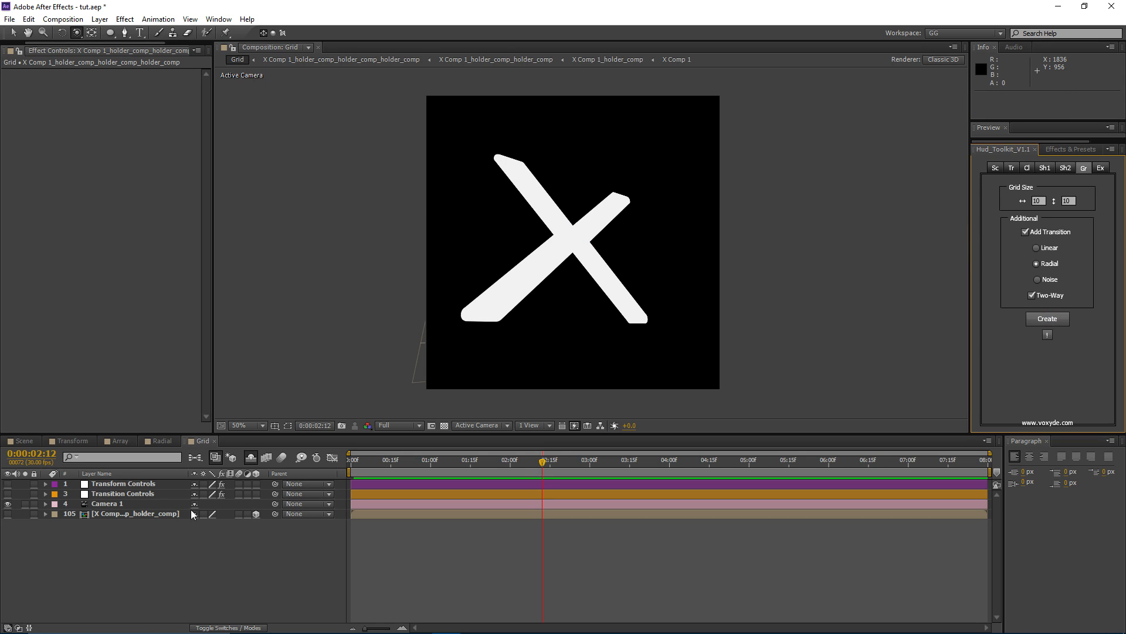
# - Keyframe Transition Completion on Transition Controls from 0 at 0:00:00:00 to 100 at 0:00:02:12, and scrub through the animation
pyautogui.click(98, 495)
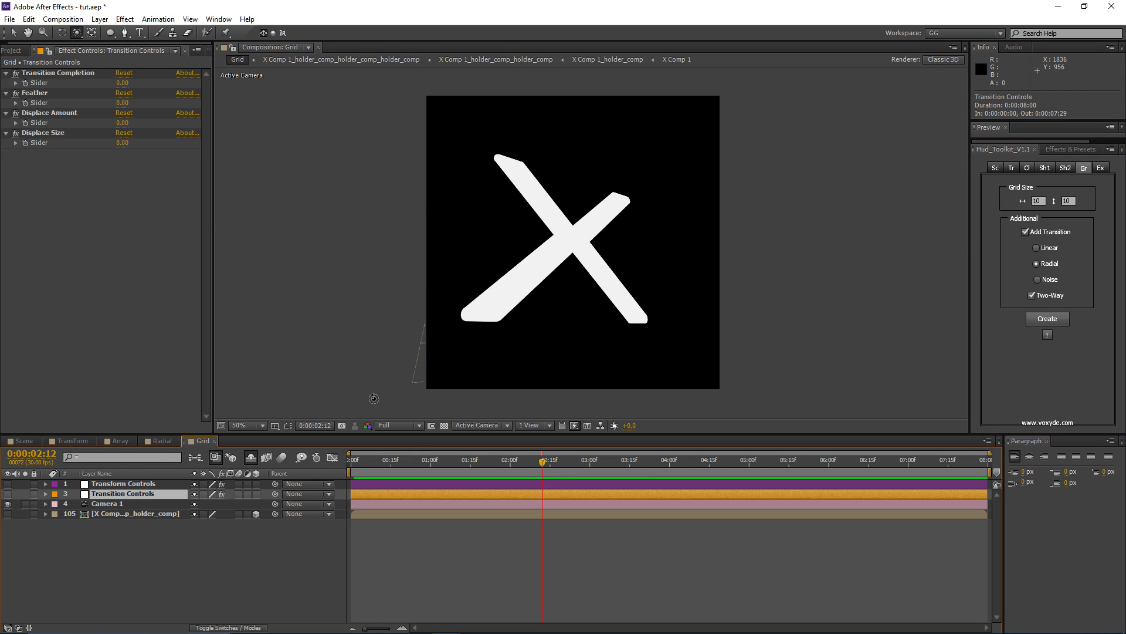
pyautogui.click(123, 83)
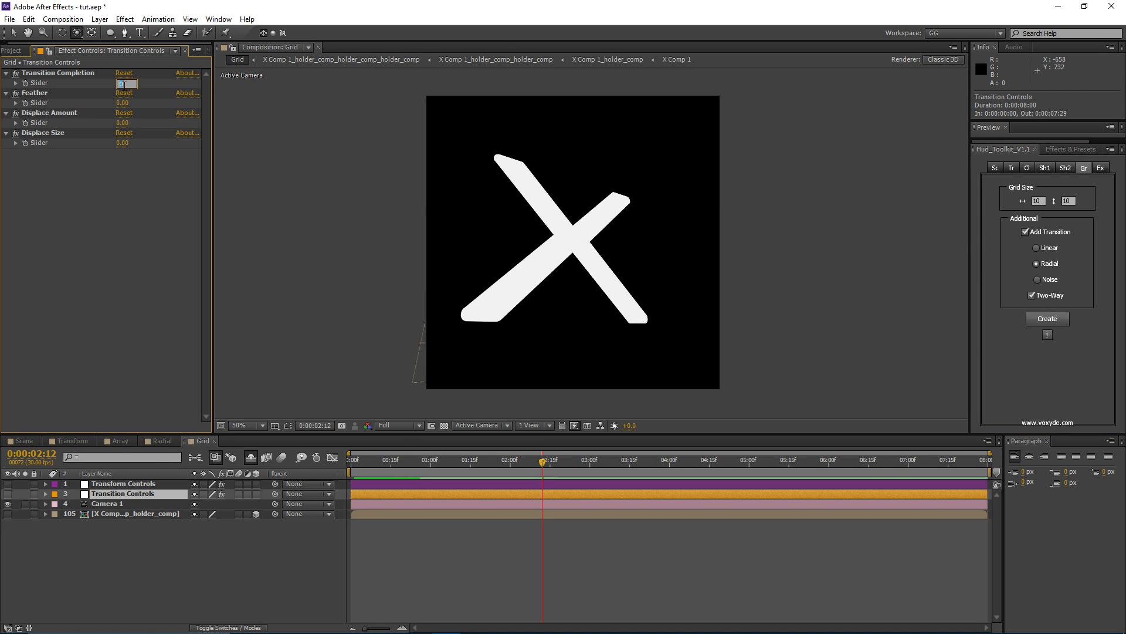
pyautogui.write('100')
pyautogui.click(43, 77)
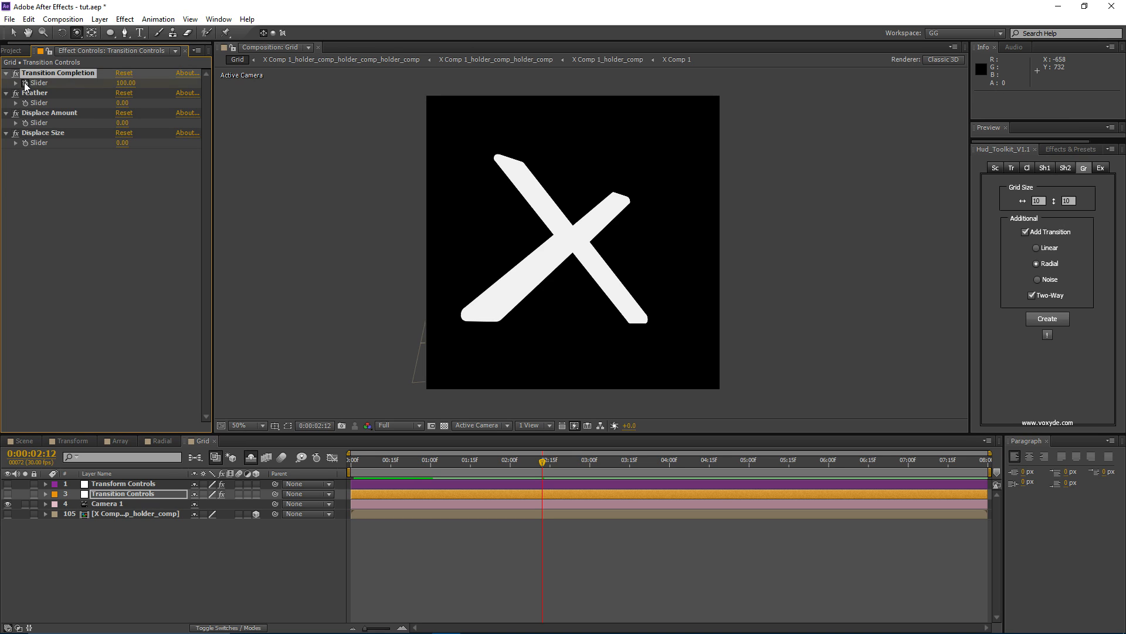
pyautogui.moveTo(388, 460); pyautogui.dragTo(335, 474)
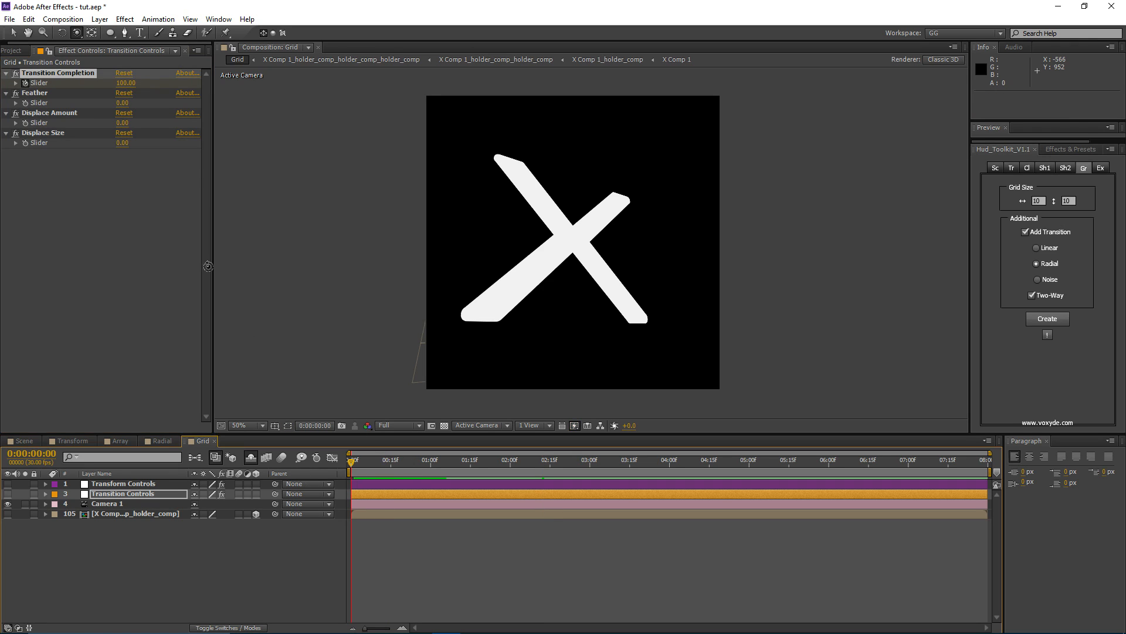
pyautogui.click(127, 83)
pyautogui.write('0')
pyautogui.press('Return')
pyautogui.press('u')
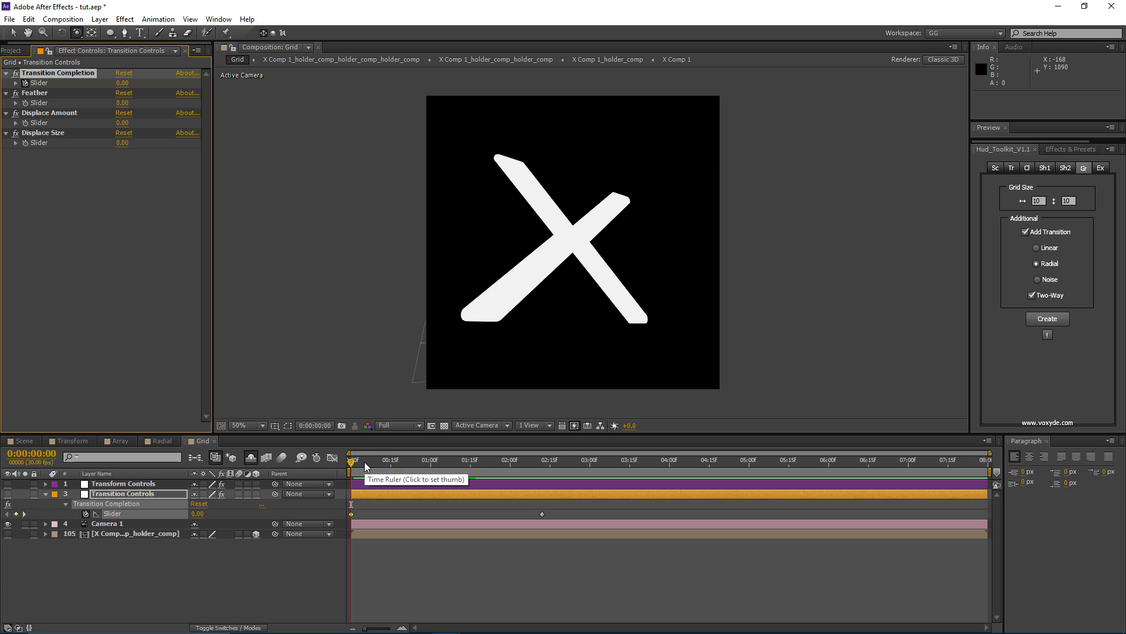
pyautogui.moveTo(364, 462); pyautogui.dragTo(535, 458)
# - Set Position Z to -601 on Transform Controls and Feather to 388 on Transition Controls, and scrub to 0:00:01:12
pyautogui.click(161, 484)
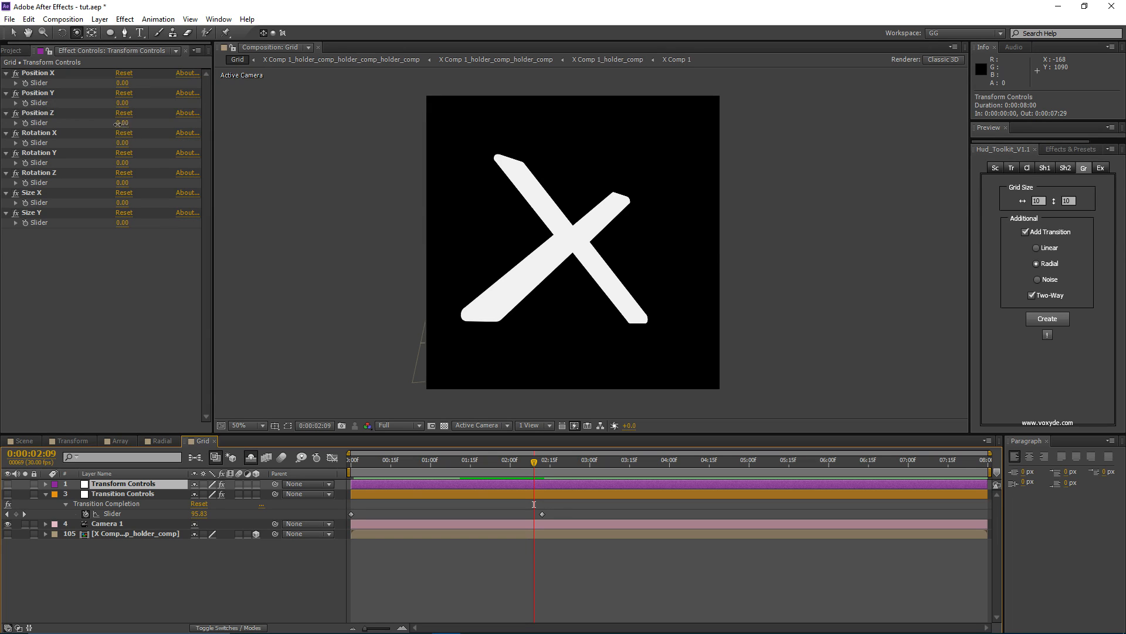
pyautogui.moveTo(118, 123)
pyautogui.mouseDown()
pyautogui.moveTo(23, 150)
pyautogui.moveTo(121, 129)
pyautogui.mouseUp()
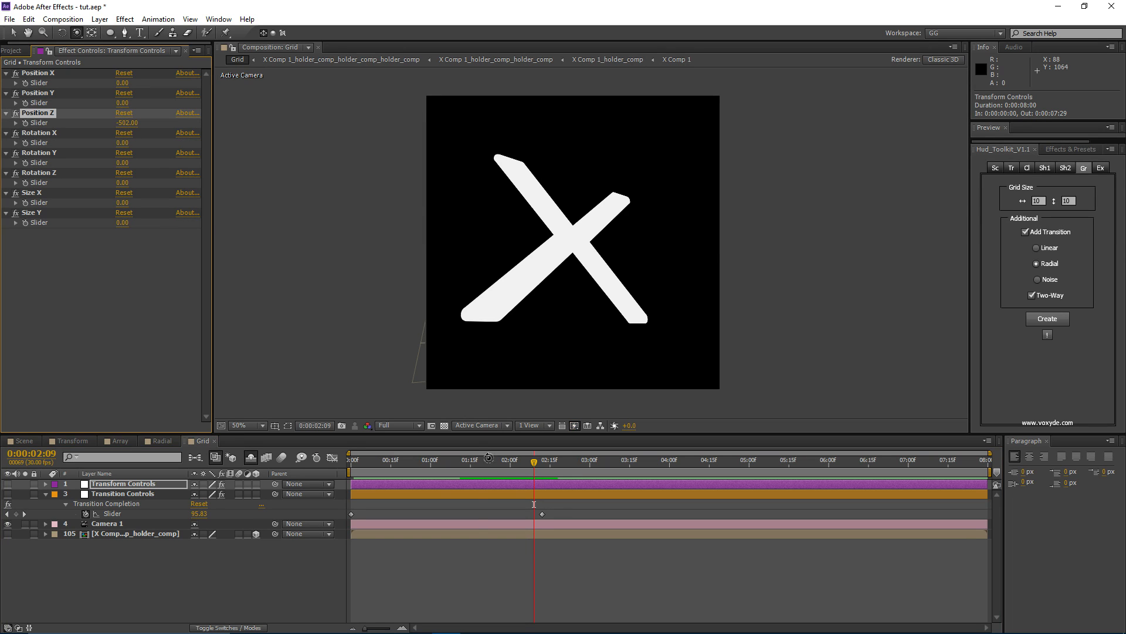
pyautogui.moveTo(482, 467); pyautogui.dragTo(420, 470)
pyautogui.moveTo(127, 123); pyautogui.dragTo(81, 135)
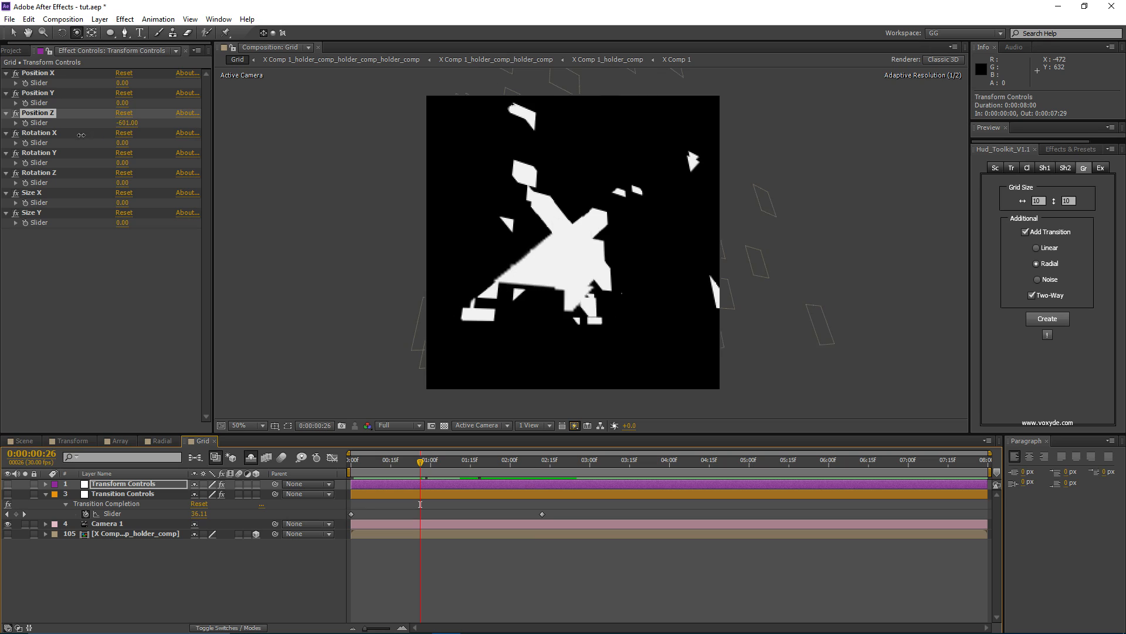
pyautogui.click(123, 493)
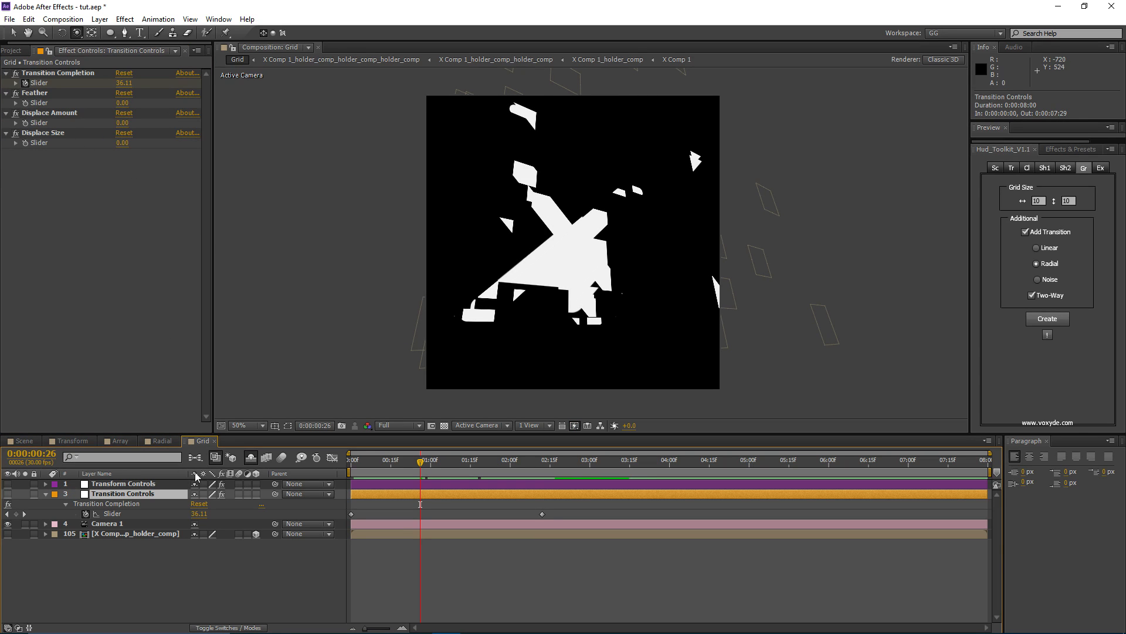
pyautogui.moveTo(125, 103); pyautogui.dragTo(464, 466)
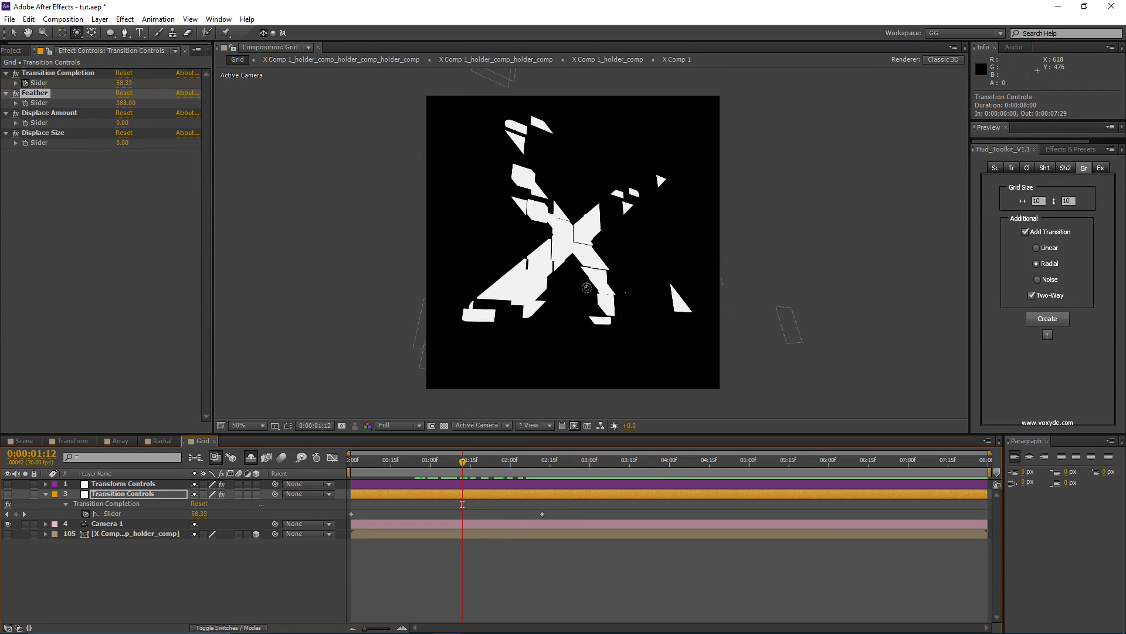
# - Orbit the camera around the scattered X pieces at 0:00:01:12 to show them from several angles
pyautogui.moveTo(586, 287); pyautogui.dragTo(620, 217)
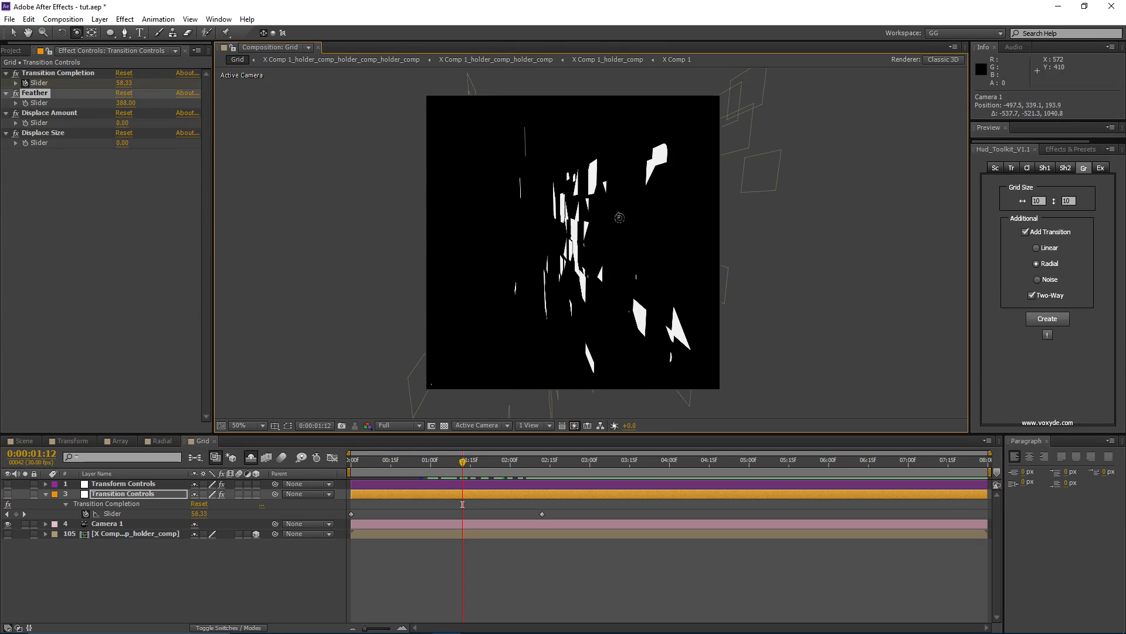
pyautogui.moveTo(603, 264); pyautogui.dragTo(651, 184)
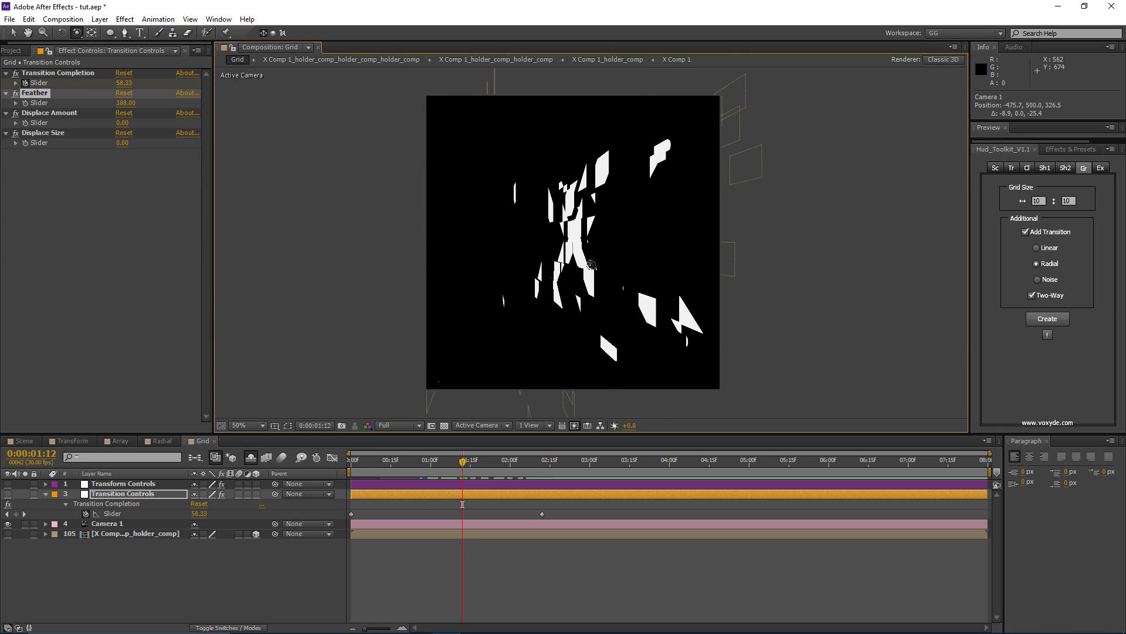
pyautogui.moveTo(591, 265); pyautogui.dragTo(635, 171)
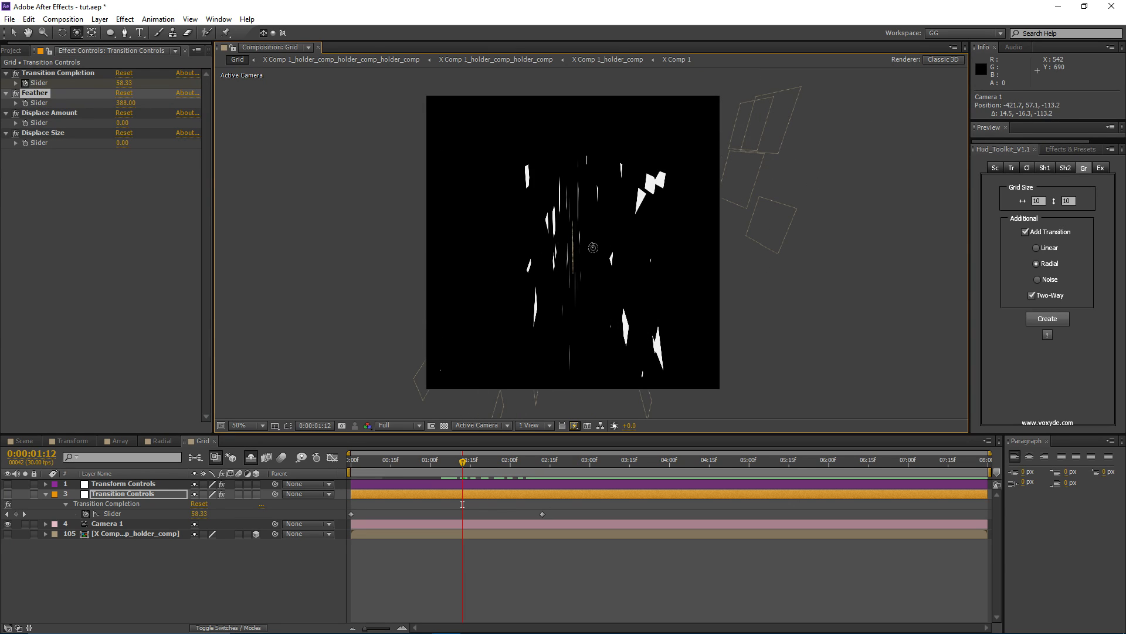
pyautogui.moveTo(593, 248); pyautogui.dragTo(763, 278)
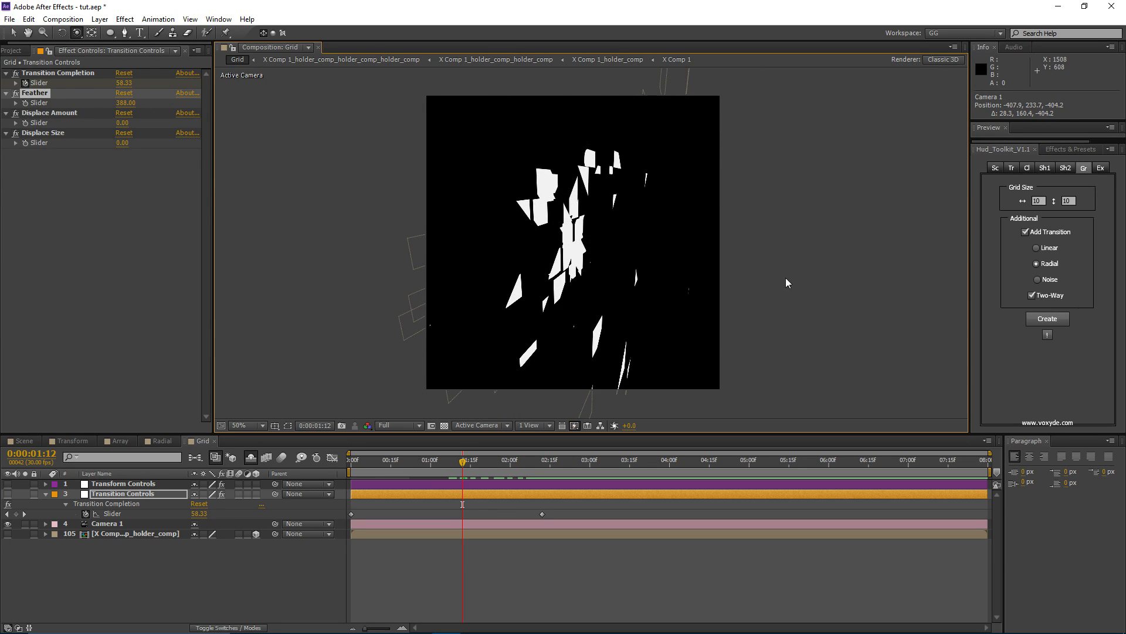
pyautogui.moveTo(578, 204); pyautogui.dragTo(615, 255)
# - Set Displace Amount to 80 and Displace Size to 151 on Transition Controls, and scrub the transition to 0:00:02:07
pyautogui.click(127, 494)
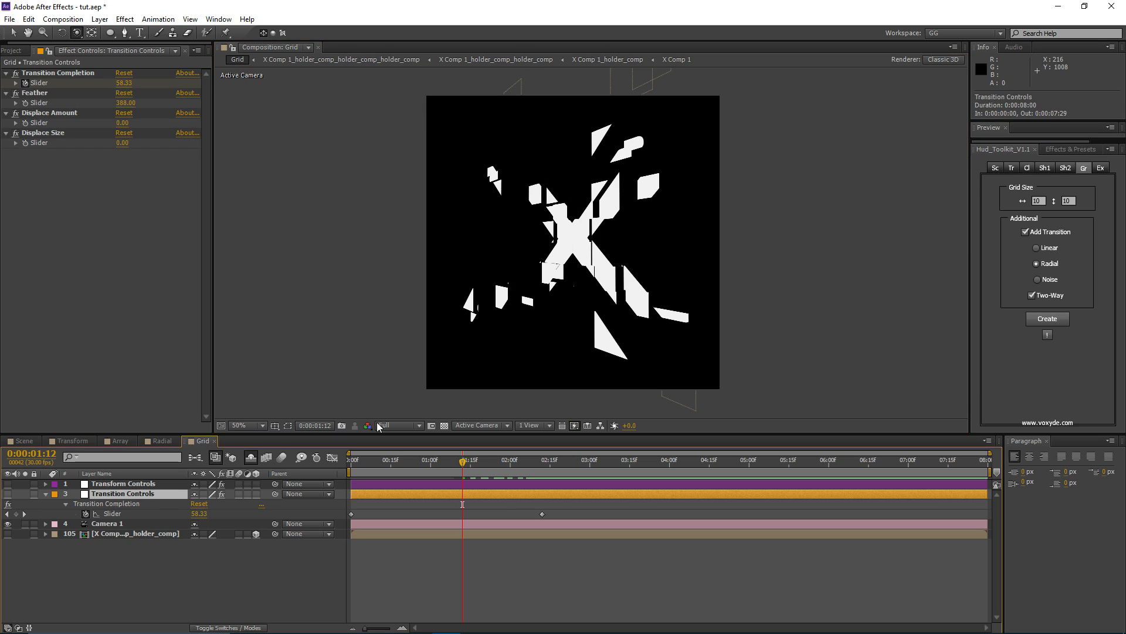
pyautogui.moveTo(121, 123); pyautogui.dragTo(211, 132)
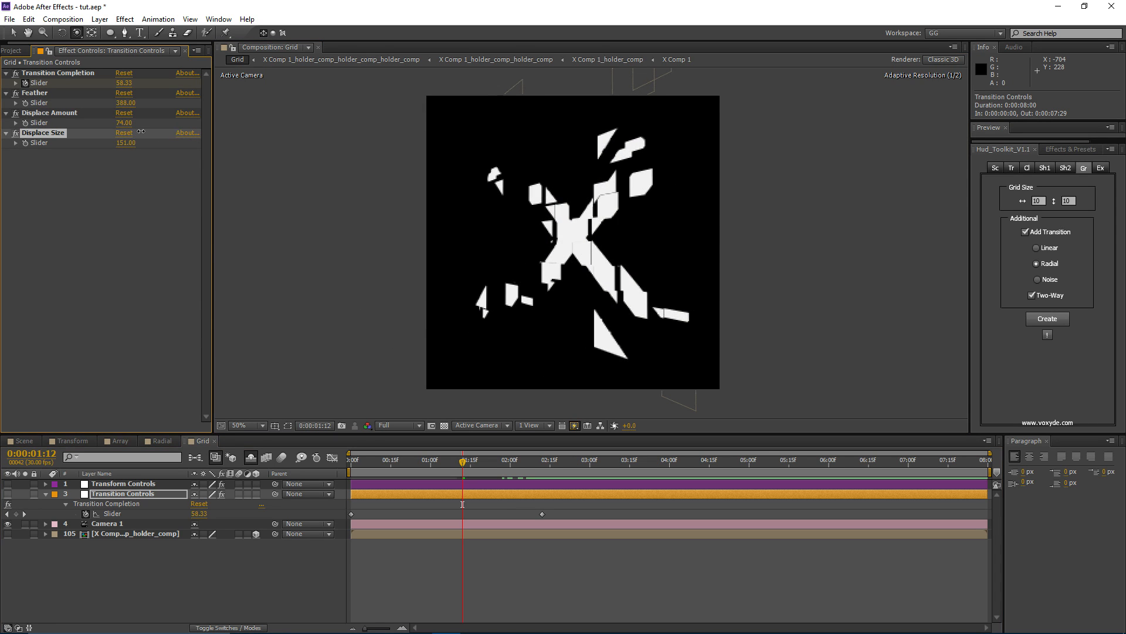
pyautogui.moveTo(130, 123); pyautogui.dragTo(134, 122)
pyautogui.moveTo(469, 461); pyautogui.dragTo(526, 494)
pyautogui.moveTo(492, 460); pyautogui.dragTo(549, 452)
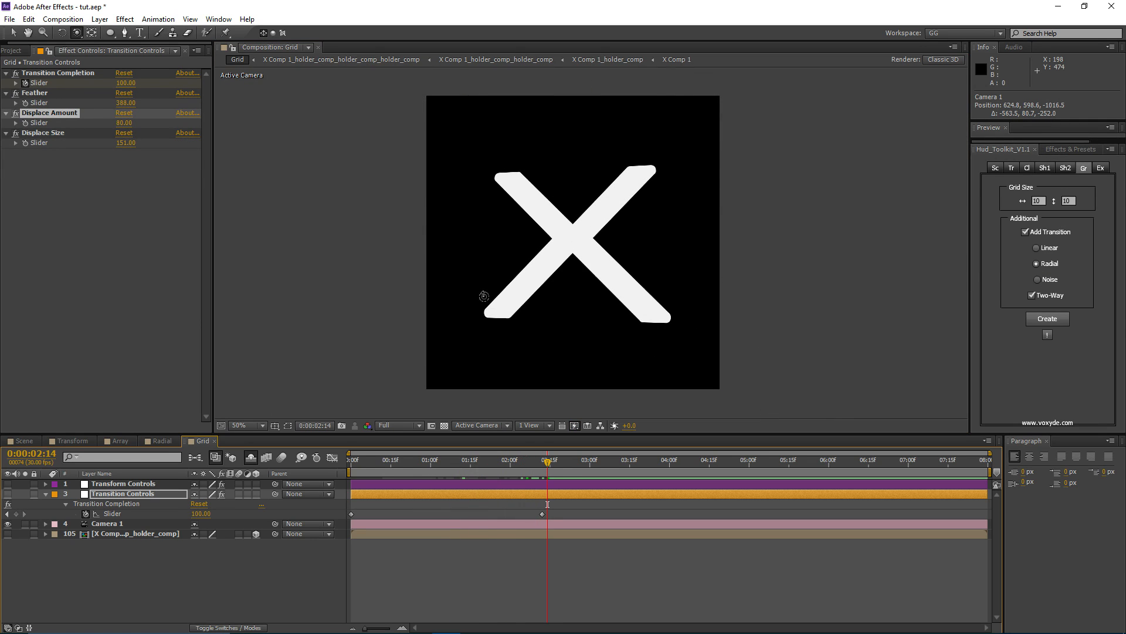
pyautogui.moveTo(540, 464)
pyautogui.mouseDown()
pyautogui.moveTo(439, 464)
pyautogui.moveTo(526, 472)
pyautogui.mouseUp()
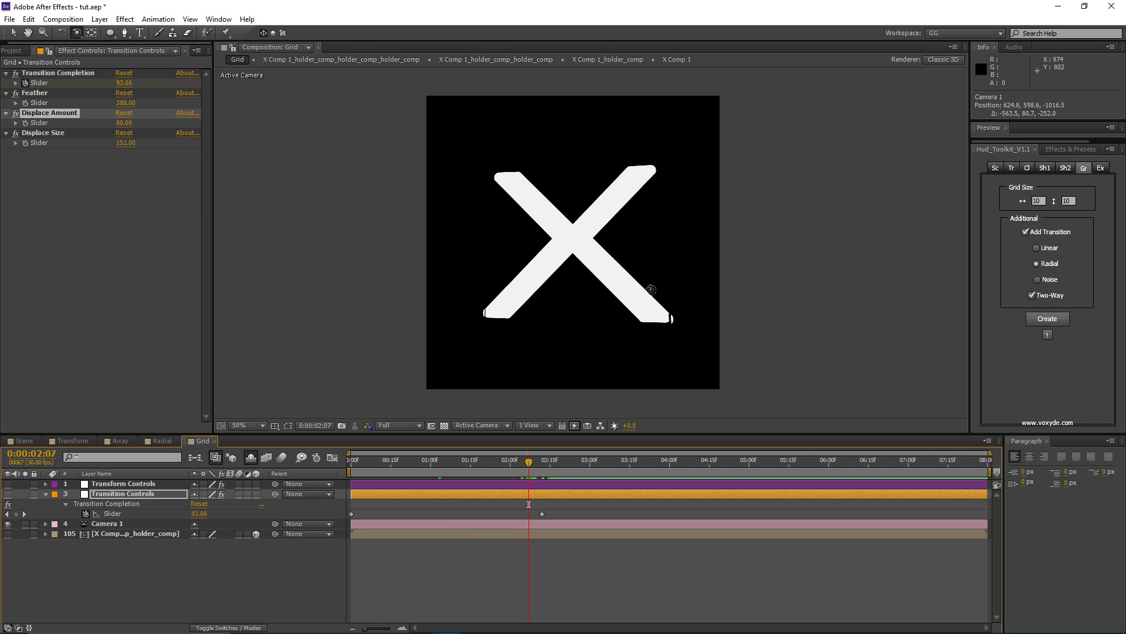
# - Set Rotation Y to 171 on Transform Controls, scrub the transition to 0:00:02:17, and orbit the camera around the X
pyautogui.click(148, 484)
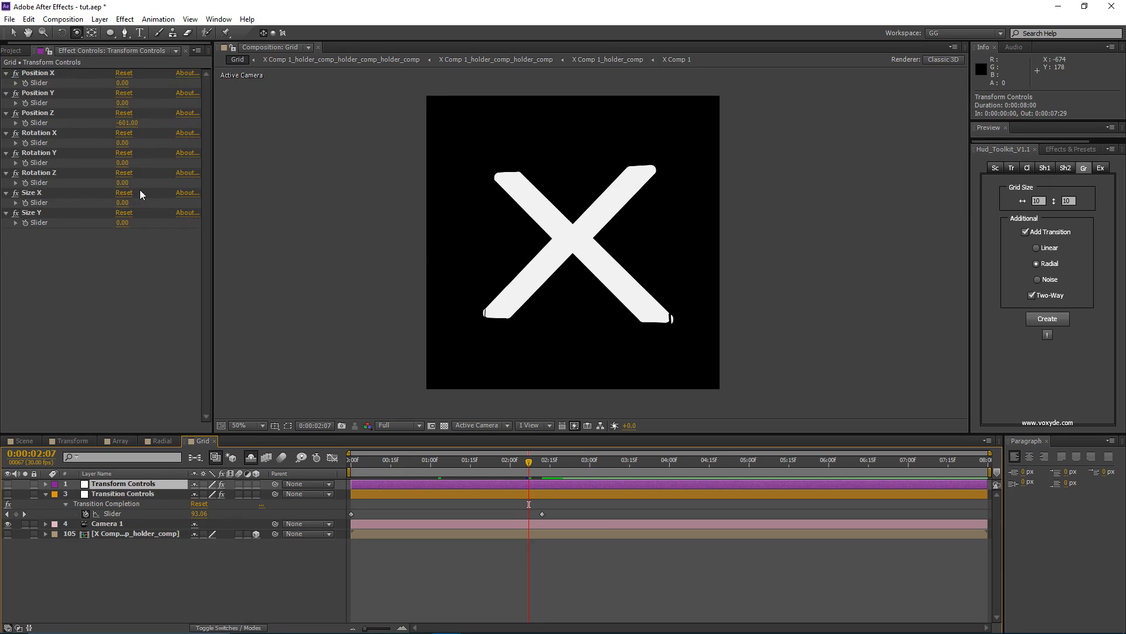
pyautogui.click(484, 470)
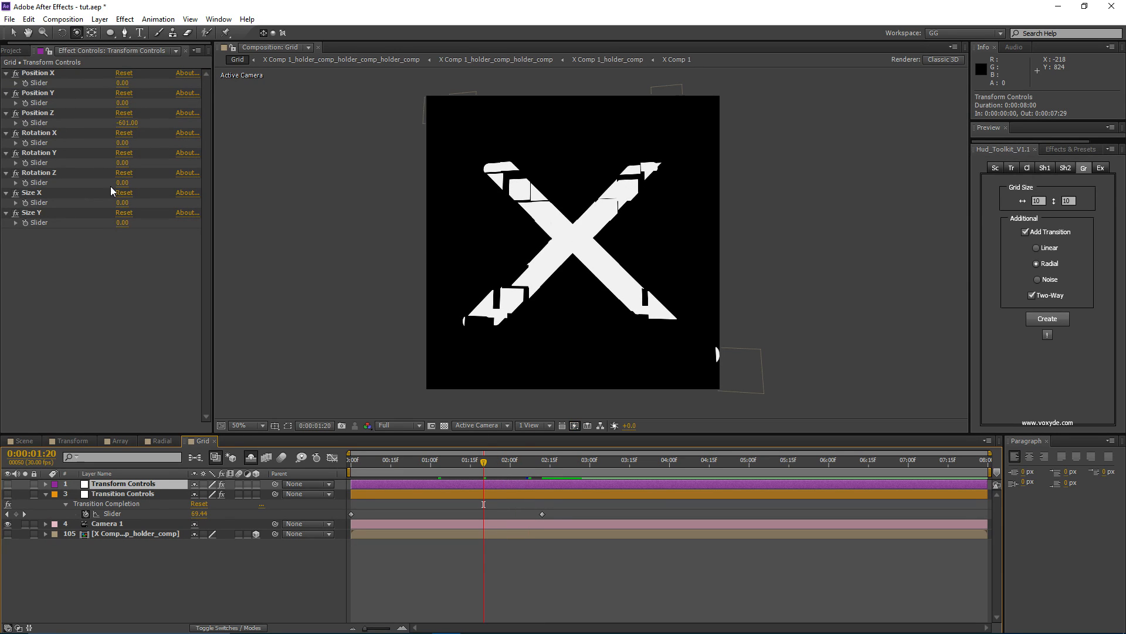
pyautogui.moveTo(123, 166); pyautogui.dragTo(217, 150)
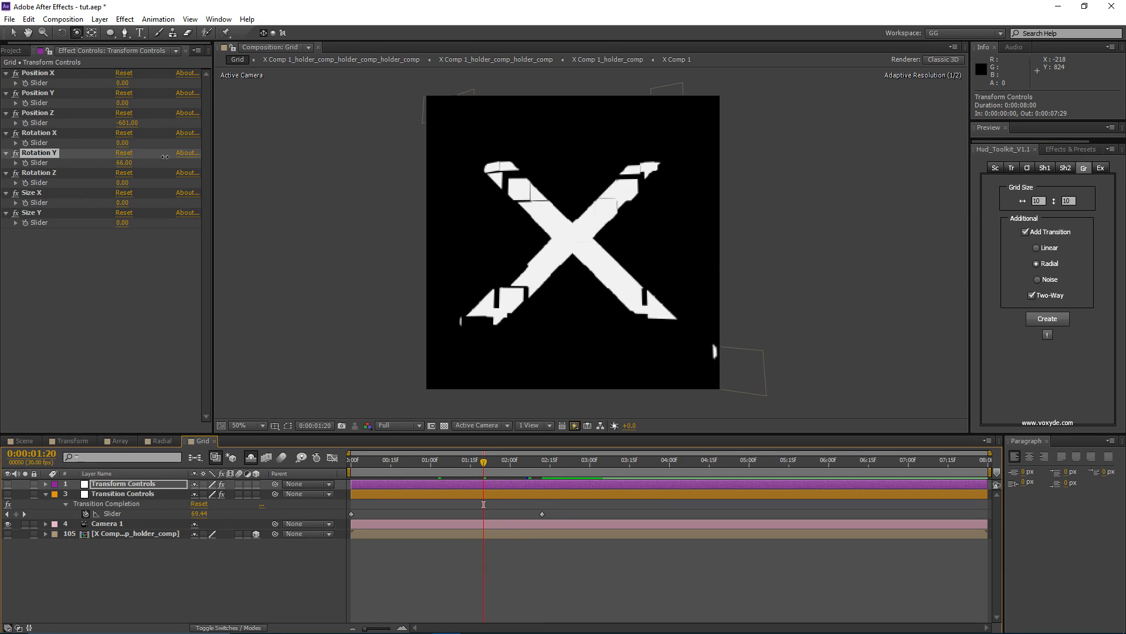
pyautogui.moveTo(484, 463); pyautogui.dragTo(556, 486)
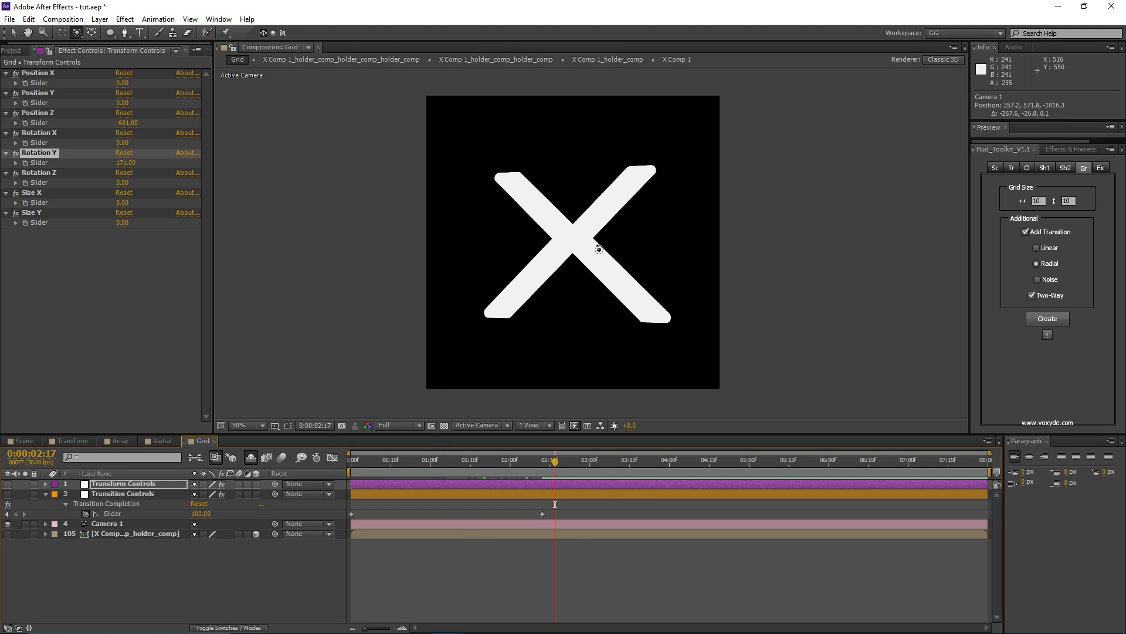
pyautogui.moveTo(596, 252); pyautogui.dragTo(567, 221)
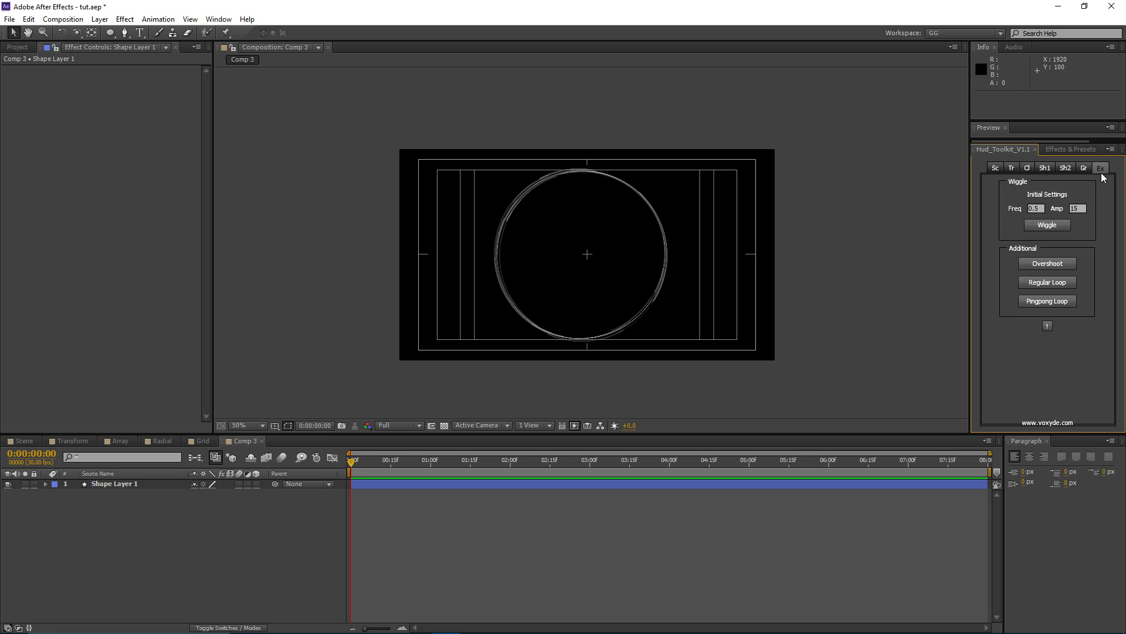
# - Apply a wiggle with frequency 0.5 and amplitude 15 to Shape Layer 1's Rotation in Comp 3, and scrub to 0:00:05:00
pyautogui.scroll(2, 603, 245)
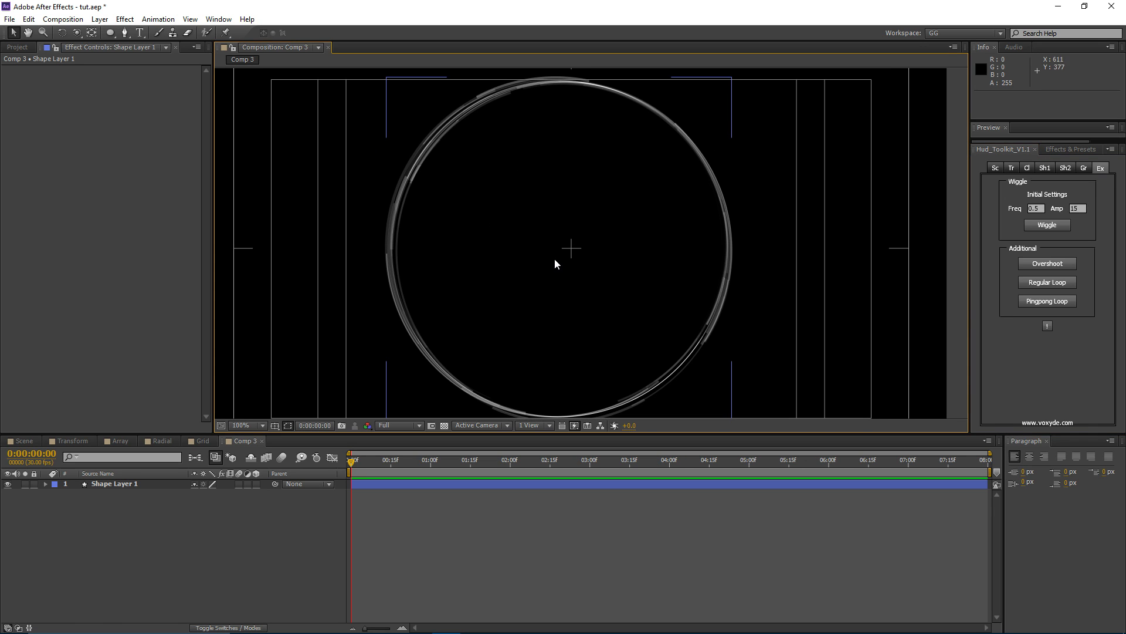
pyautogui.scroll(-2, 607, 263)
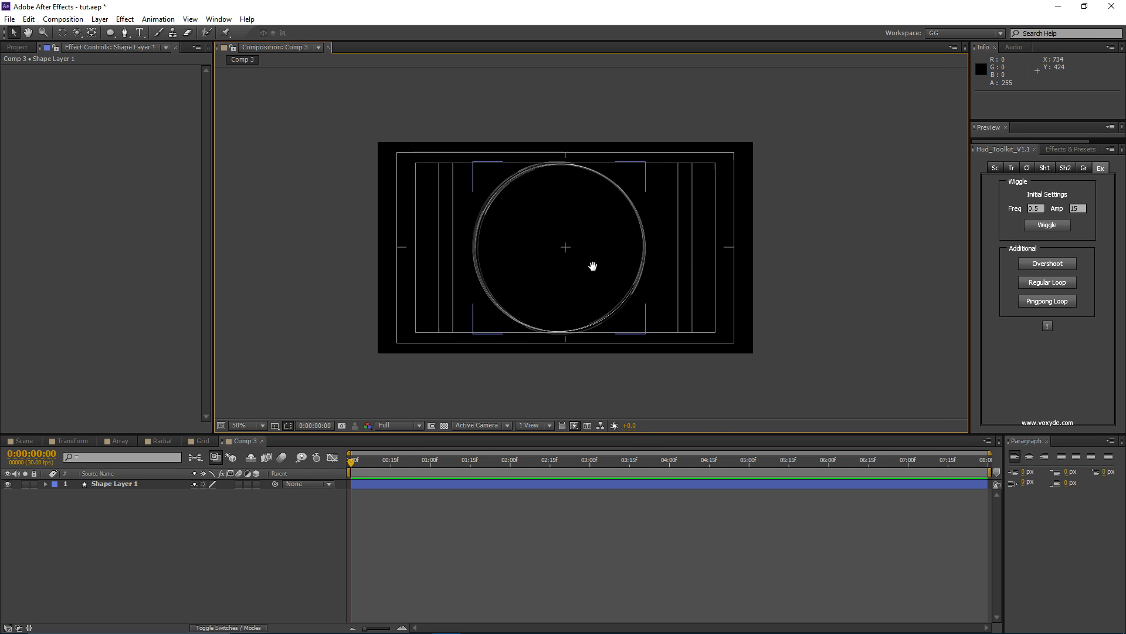
pyautogui.moveTo(593, 269); pyautogui.dragTo(602, 272)
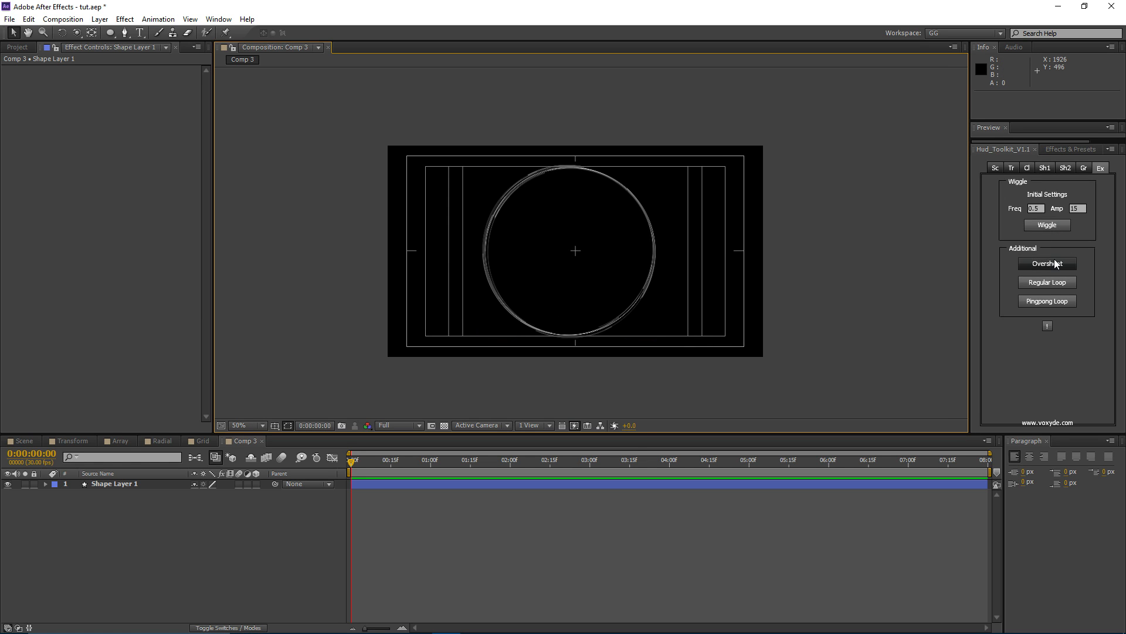
pyautogui.click(125, 483)
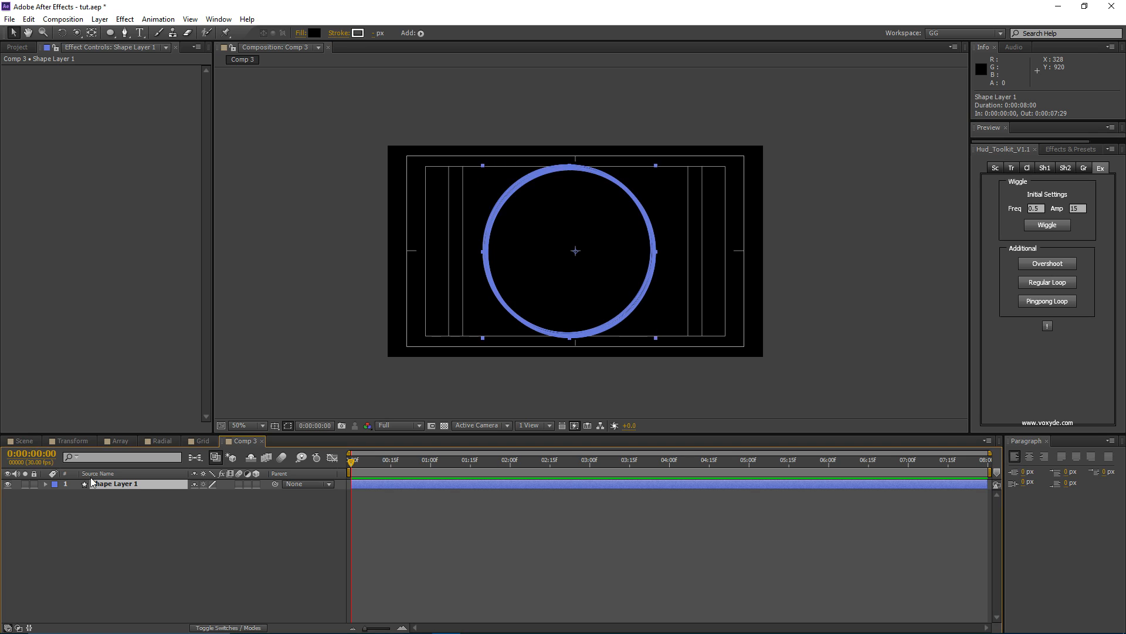
pyautogui.press('r')
pyautogui.click(102, 496)
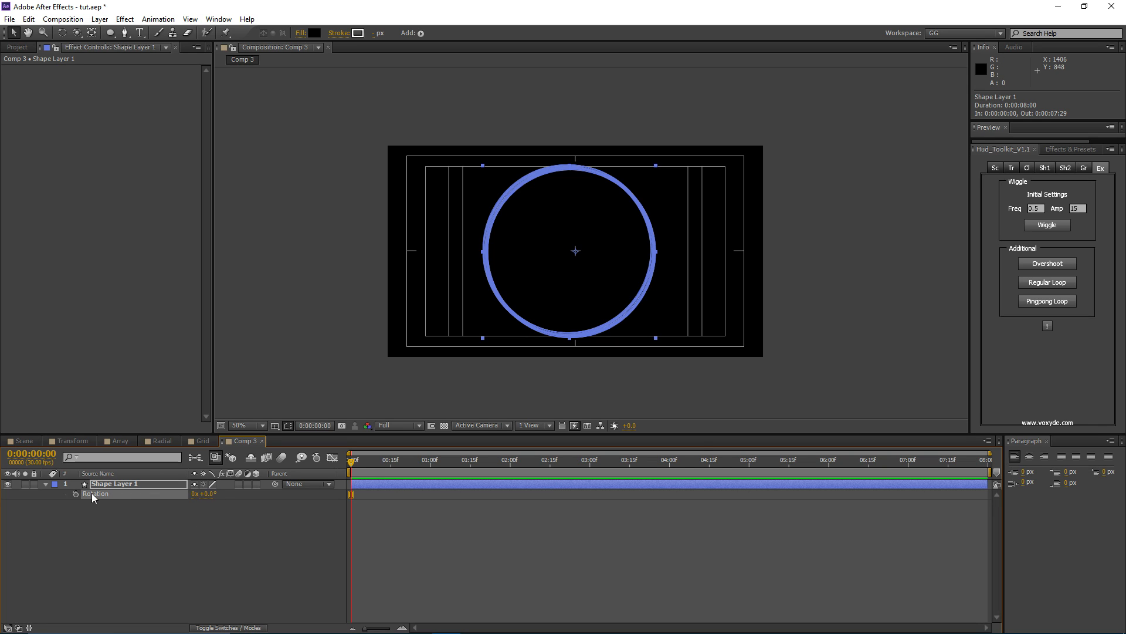
pyautogui.click(1040, 224)
pyautogui.press('/')
pyautogui.click(463, 529)
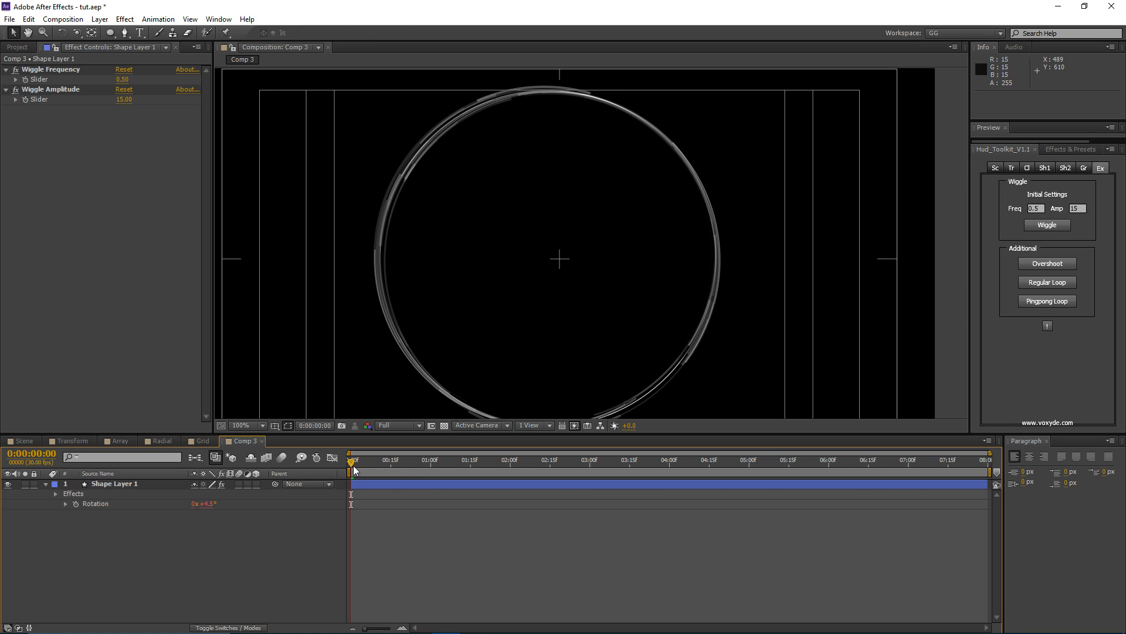
pyautogui.moveTo(353, 465); pyautogui.dragTo(749, 446)
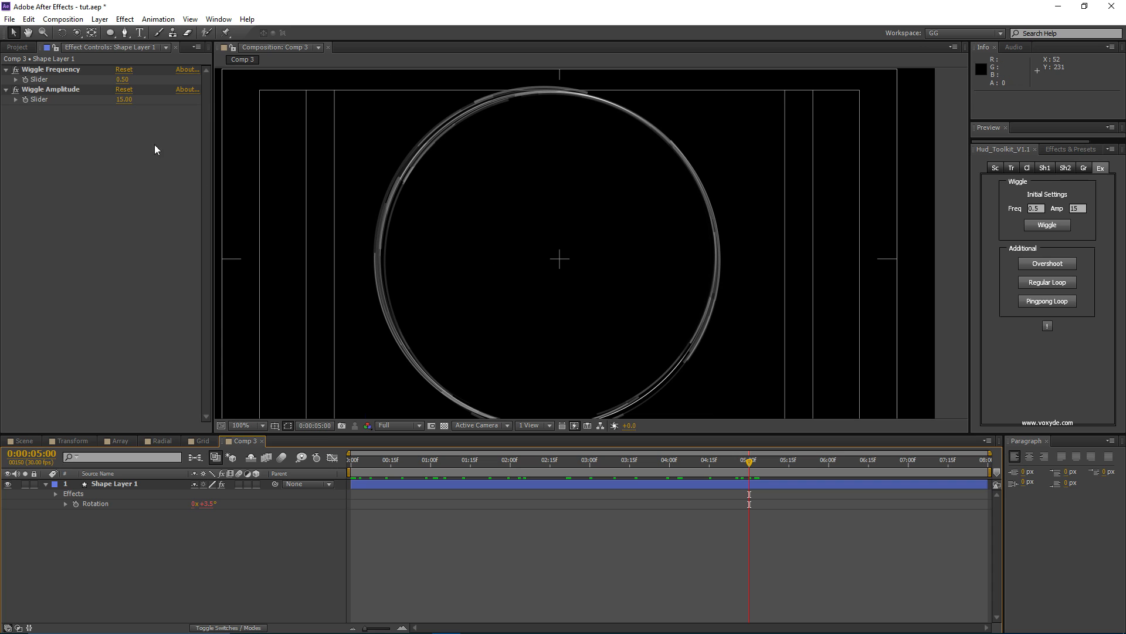
# - Set Wiggle Amplitude to 84 and Wiggle Frequency to 22.5 on Shape Layer 1, and scrub through the stronger wiggle
pyautogui.moveTo(121, 99); pyautogui.dragTo(135, 79)
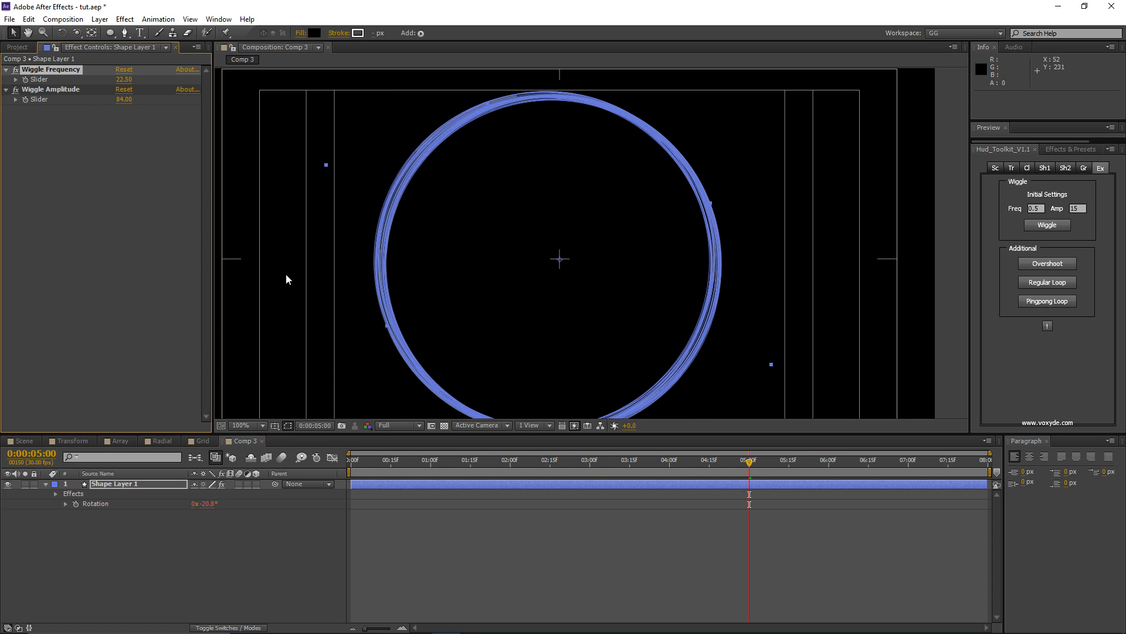
pyautogui.click(450, 498)
pyautogui.click(64, 72)
pyautogui.click(439, 519)
pyautogui.moveTo(437, 464); pyautogui.dragTo(554, 465)
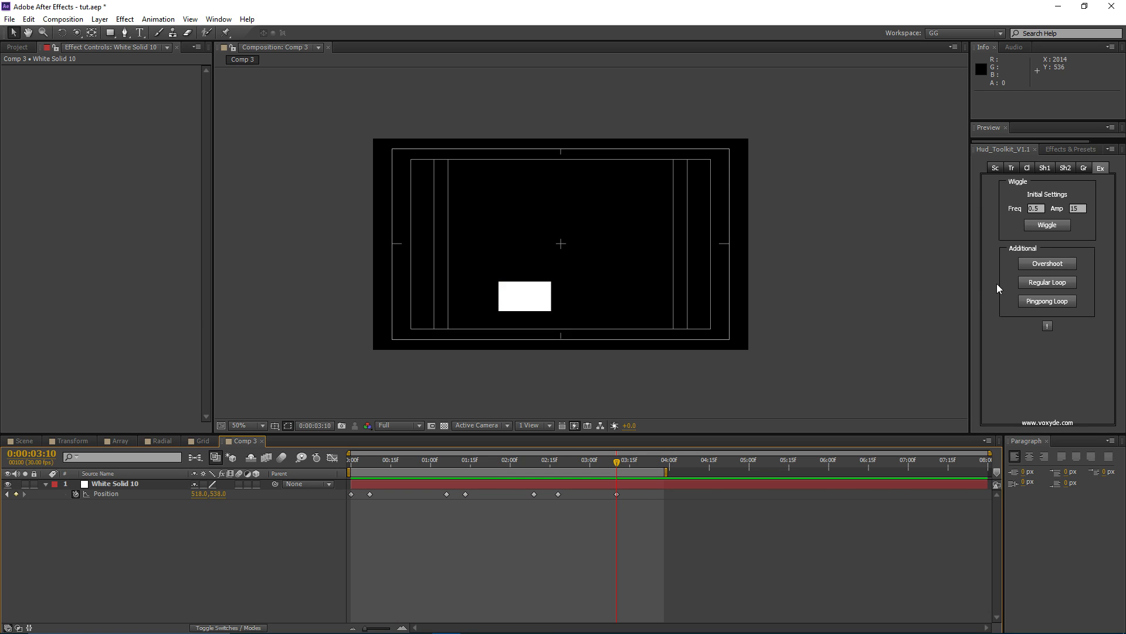
# - Preview White Solid 10's keyframed position animation in Comp 3 and scrub to 0:00:01:13
pyautogui.press('KP_0')
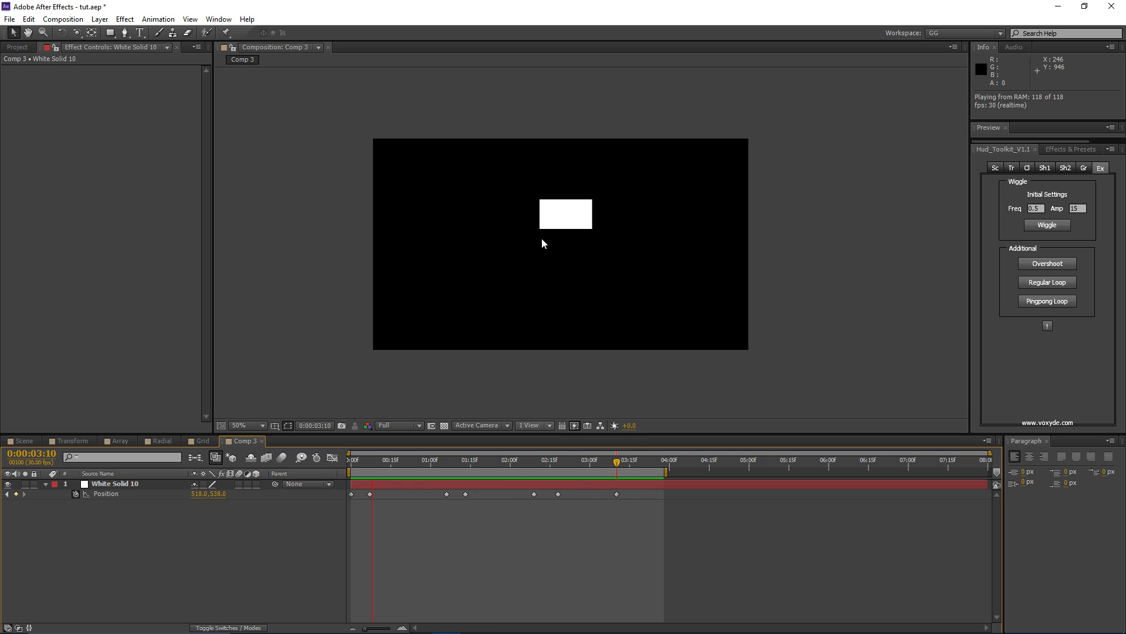
pyautogui.moveTo(519, 462); pyautogui.dragTo(466, 465)
pyautogui.click(476, 484)
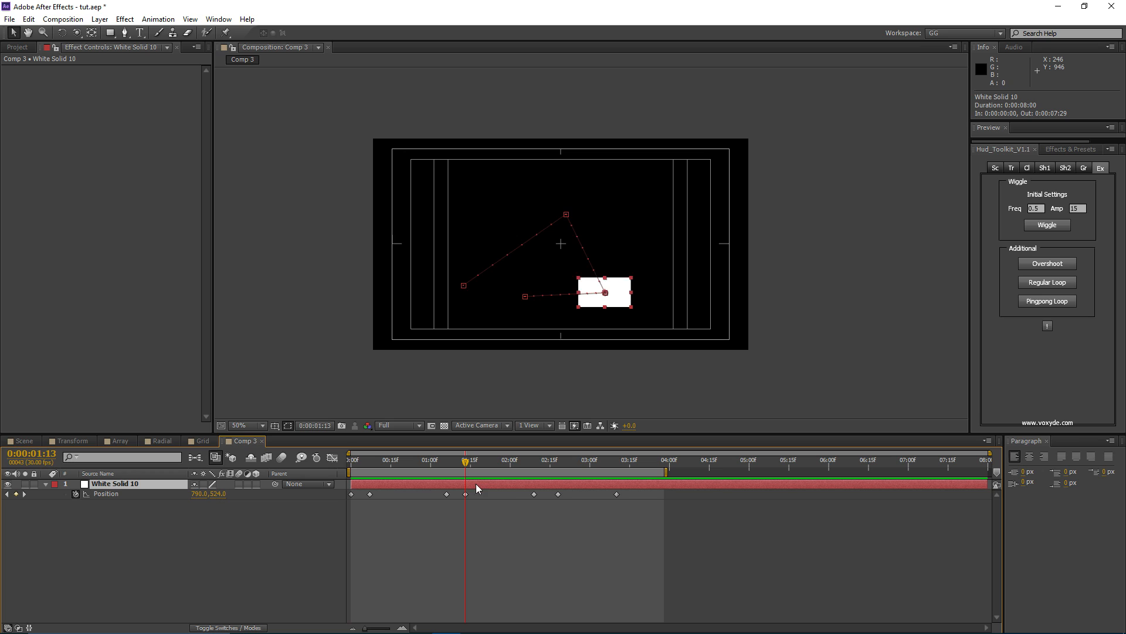
# - Apply Overshoot to White Solid 10's Position, preview the motion, and scrub to 0:00:01:15
pyautogui.click(106, 495)
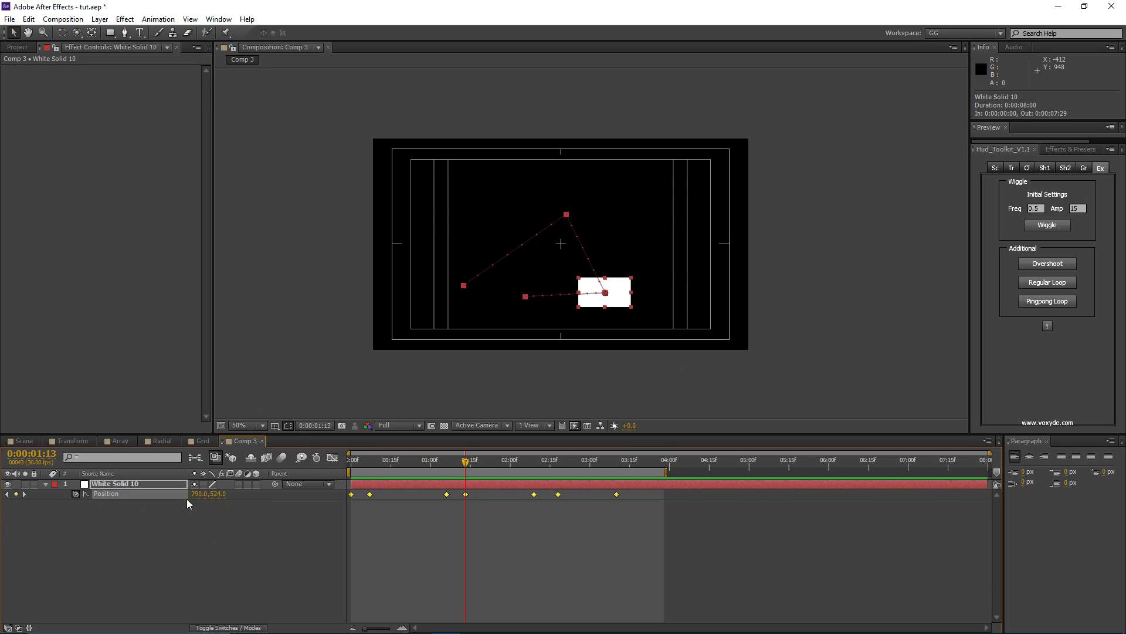
pyautogui.click(1034, 262)
pyautogui.click(656, 529)
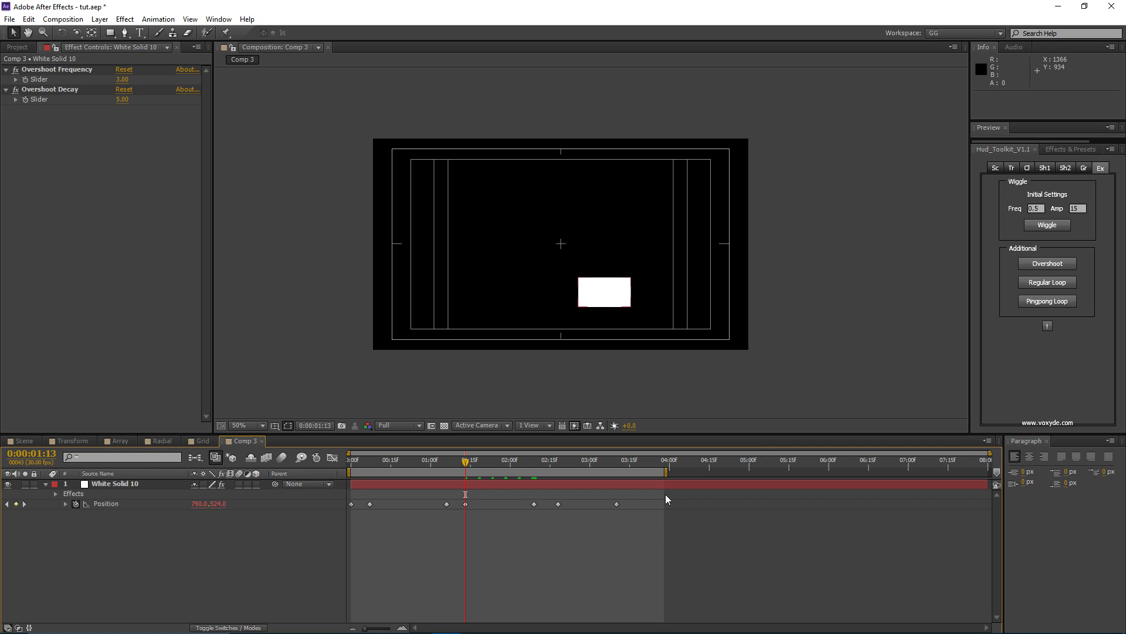
pyautogui.press('KP_0')
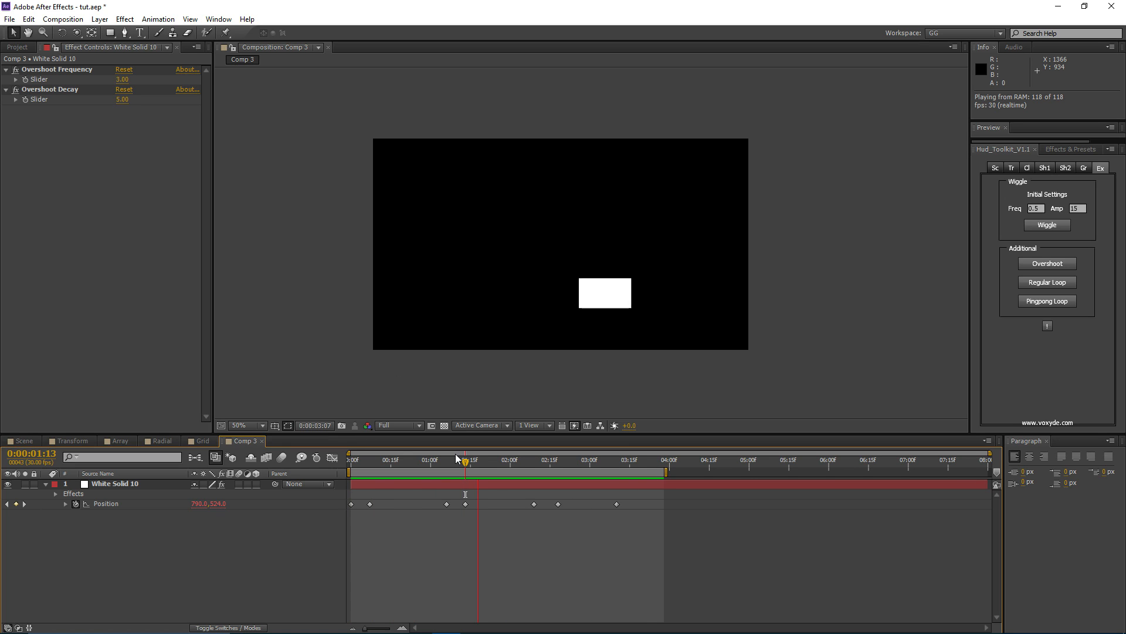
pyautogui.moveTo(468, 462)
pyautogui.mouseDown()
pyautogui.moveTo(549, 464)
pyautogui.moveTo(469, 464)
pyautogui.moveTo(475, 473)
pyautogui.mouseUp()
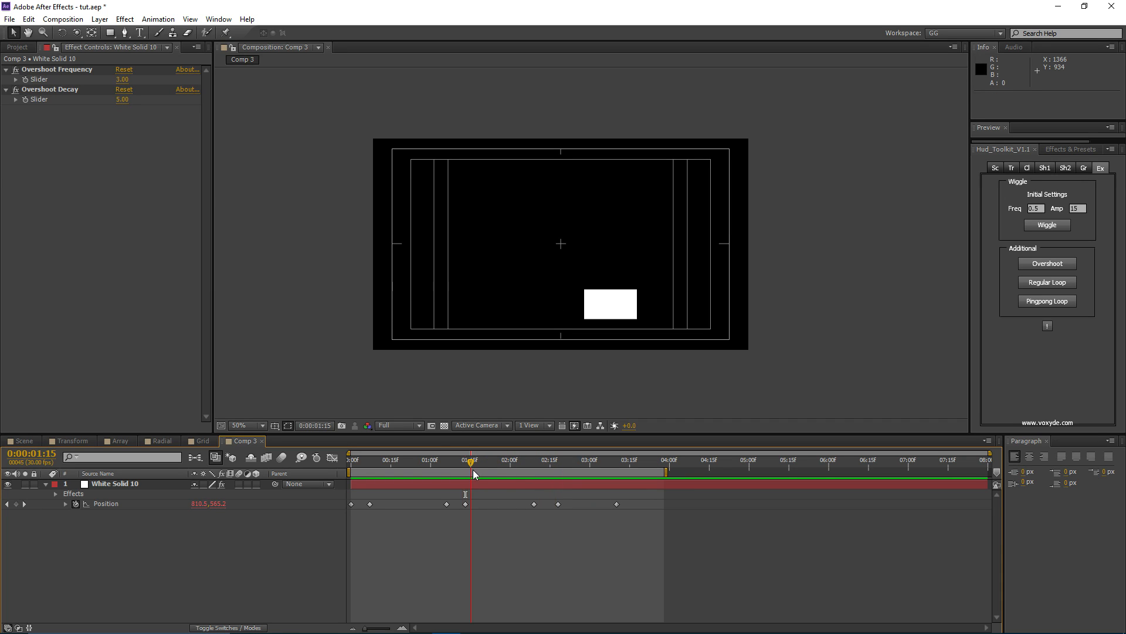
# - Remove White Solid 10's Position keyframes and move the solid to about 524, 358
pyautogui.click(76, 503)
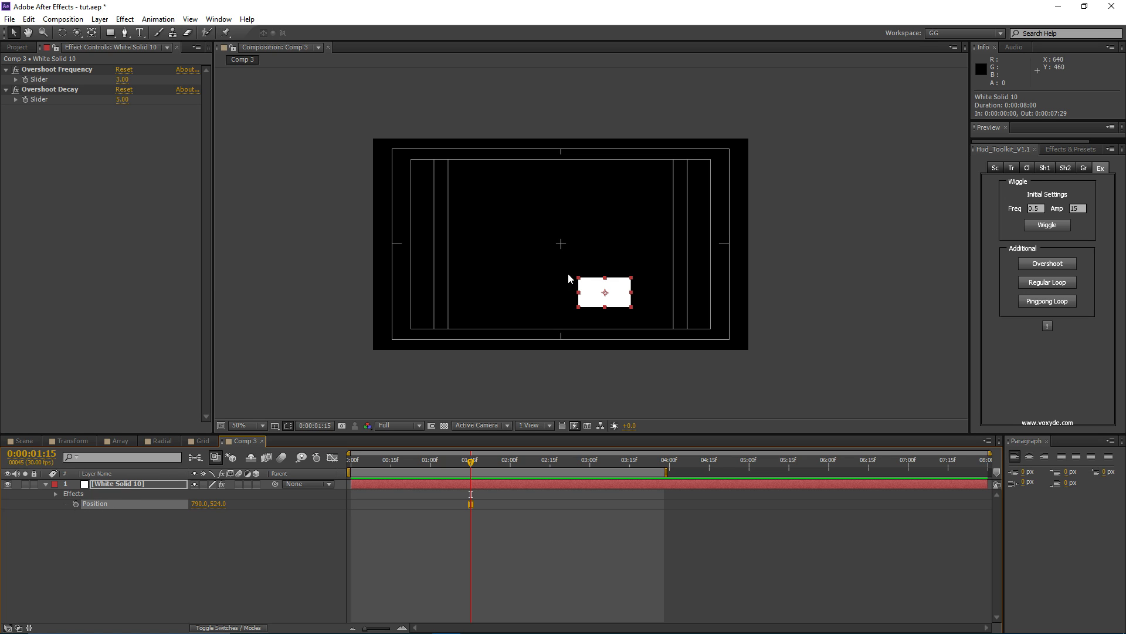
pyautogui.moveTo(616, 299); pyautogui.dragTo(539, 251)
# - Keyframe White Solid 10's Scale from 0% at the start of the composition to 38.7% at 0:00:00:12
pyautogui.press('s')
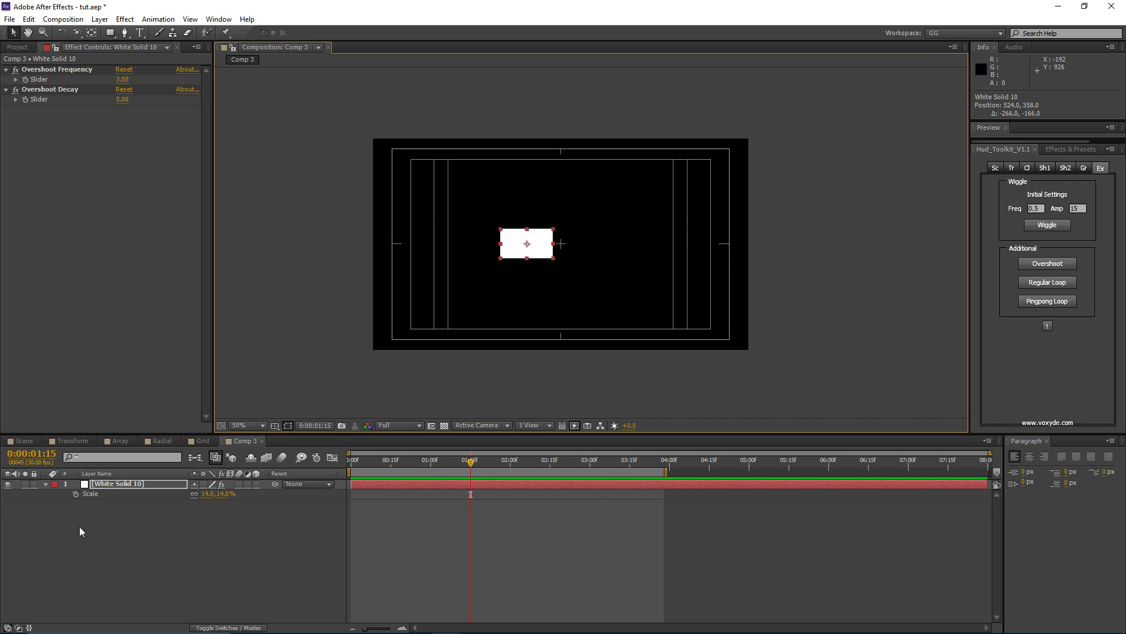
pyautogui.click(75, 493)
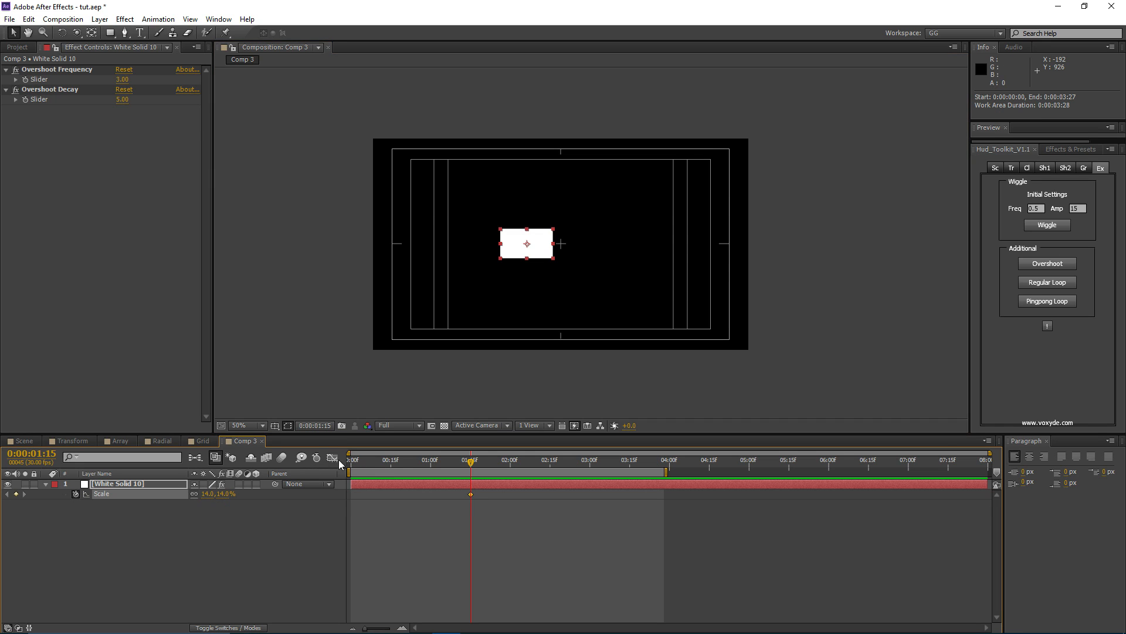
pyautogui.click(206, 493)
pyautogui.write('0')
pyautogui.press('Return')
pyautogui.moveTo(351, 463); pyautogui.dragTo(383, 465)
pyautogui.moveTo(206, 494); pyautogui.dragTo(229, 494)
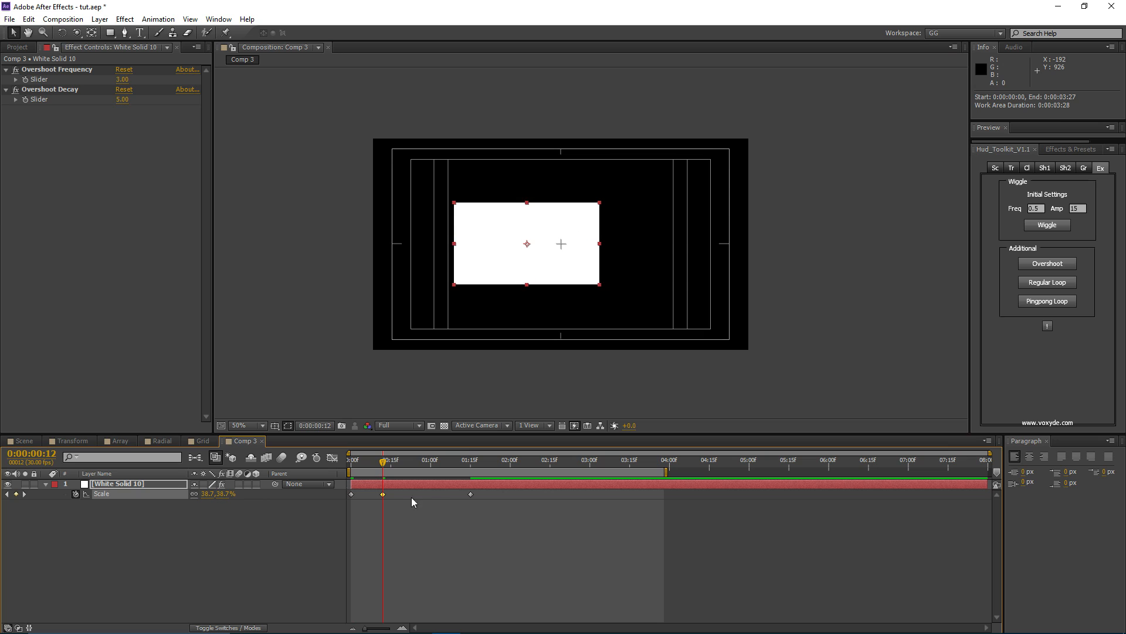
# - Delete the Scale keyframe at 0:00:01:15, shift the 38.7% keyframe slightly earlier, and preview the scale-up
pyautogui.click(470, 495)
pyautogui.press('Delete')
pyautogui.moveTo(382, 466); pyautogui.dragTo(375, 494)
pyautogui.press('KP_0')
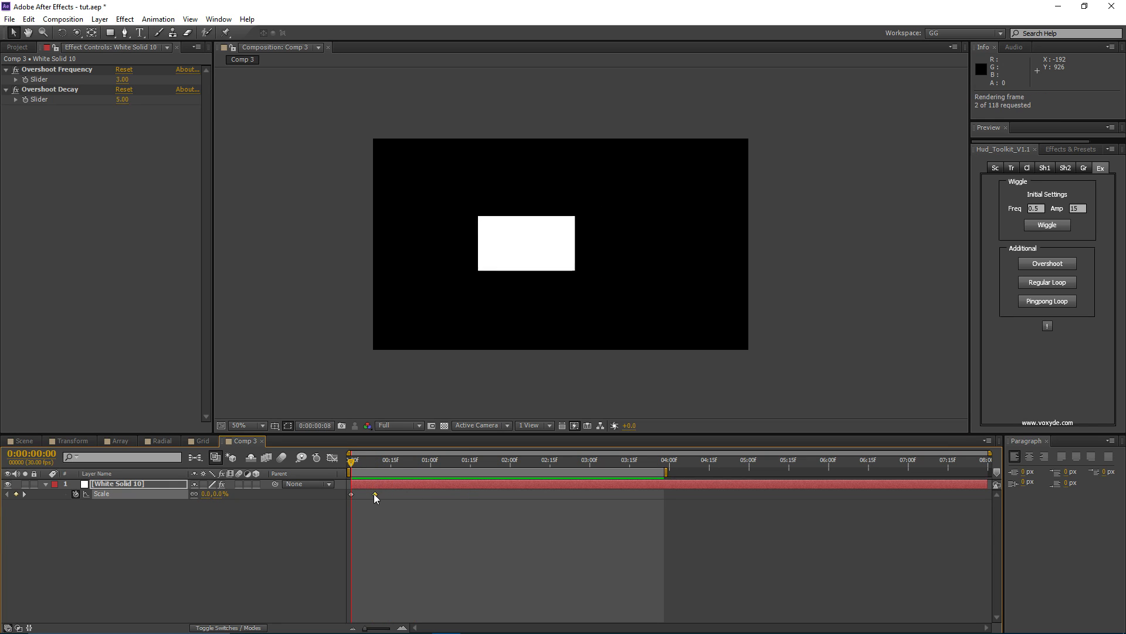
pyautogui.click(387, 464)
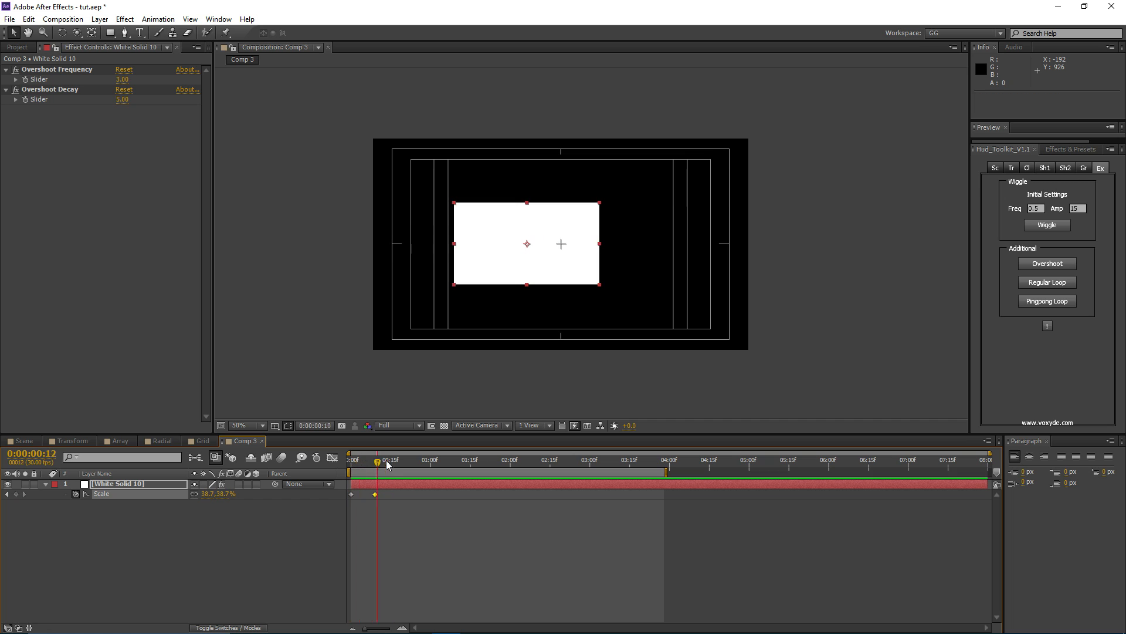
# - Delete the Overshoot Frequency and Overshoot Decay effects from White Solid 10
pyautogui.click(62, 89)
pyautogui.keyDown('shift'); pyautogui.click(64, 69); pyautogui.keyUp('shift')
pyautogui.press('Delete')
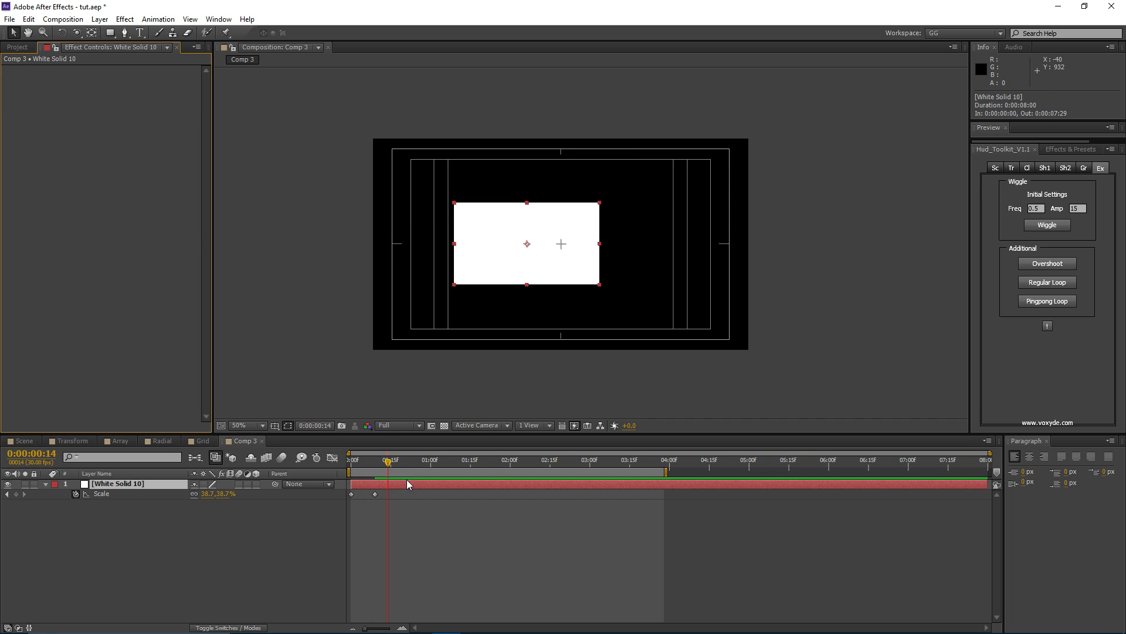
# - Try Overshoot on White Solid 10 with only the layer selected, preview it, and delete both Overshoot effects
pyautogui.click(409, 484)
pyautogui.click(1038, 269)
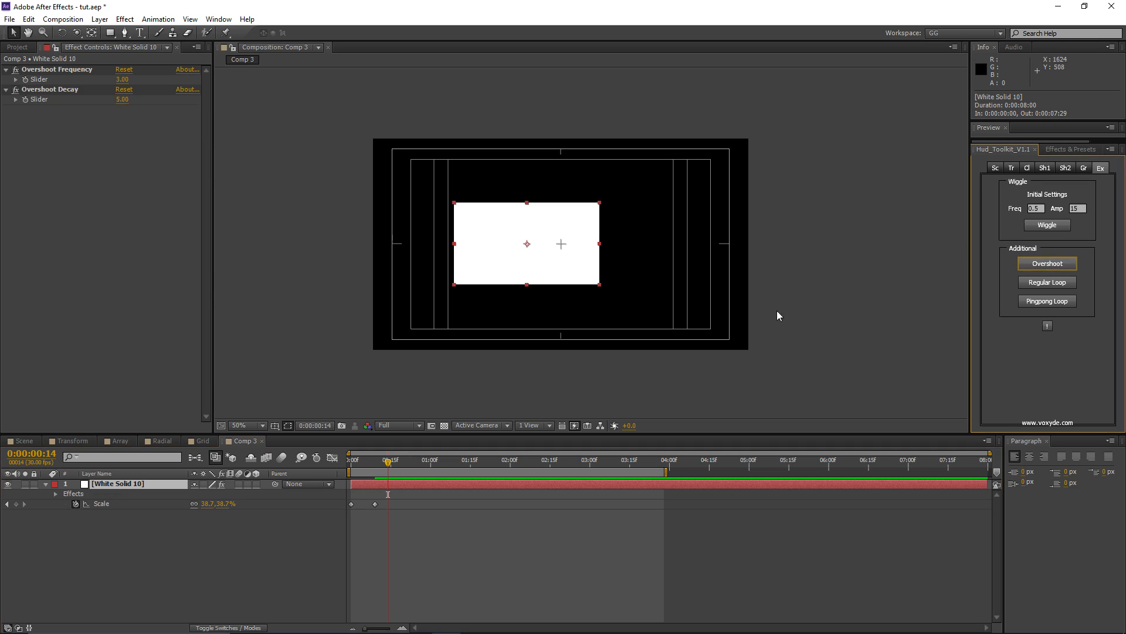
pyautogui.click(475, 521)
pyautogui.press('KP_0')
pyautogui.click(458, 485)
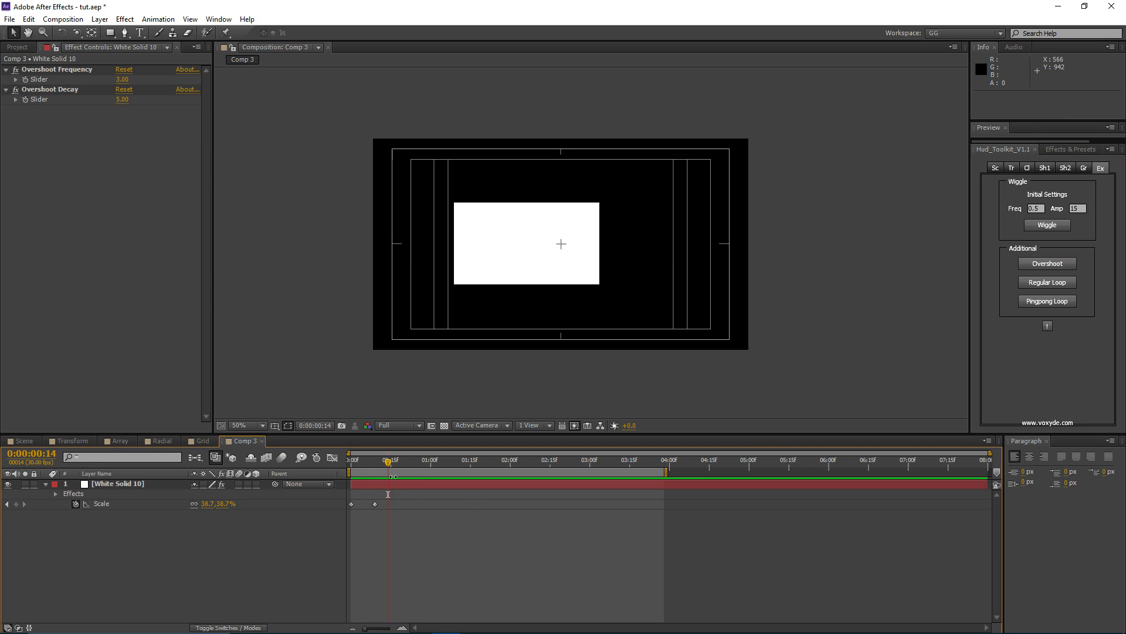
pyautogui.click(50, 90)
pyautogui.keyDown('shift'); pyautogui.click(54, 71); pyautogui.keyUp('shift')
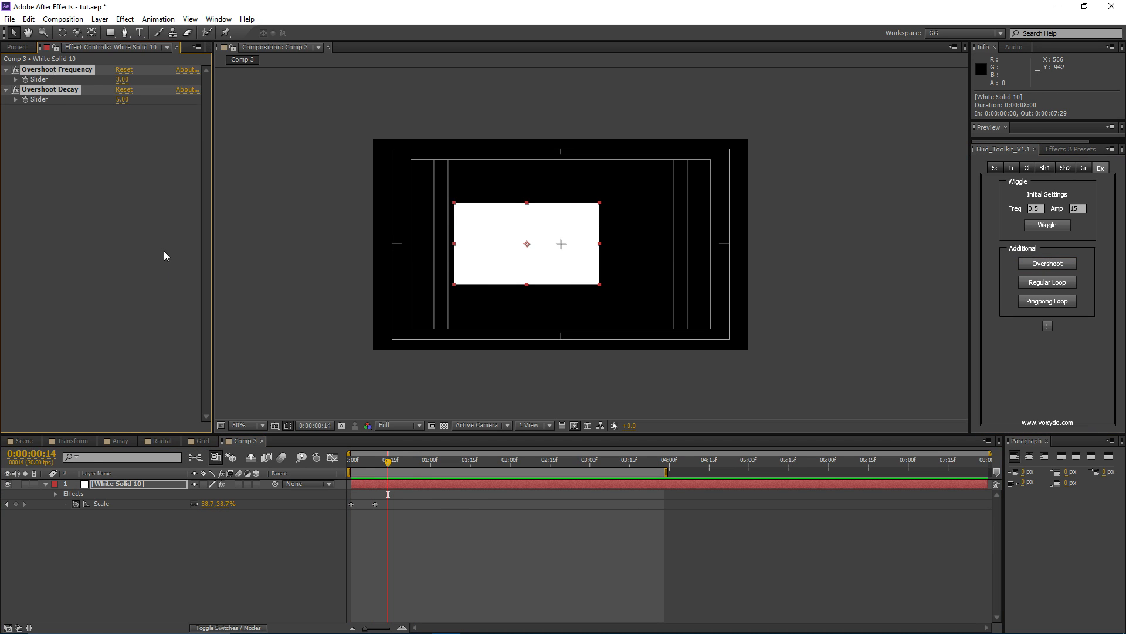
pyautogui.press('Delete')
# - Apply Overshoot to White Solid 10's Scale property and preview the animation
pyautogui.click(122, 494)
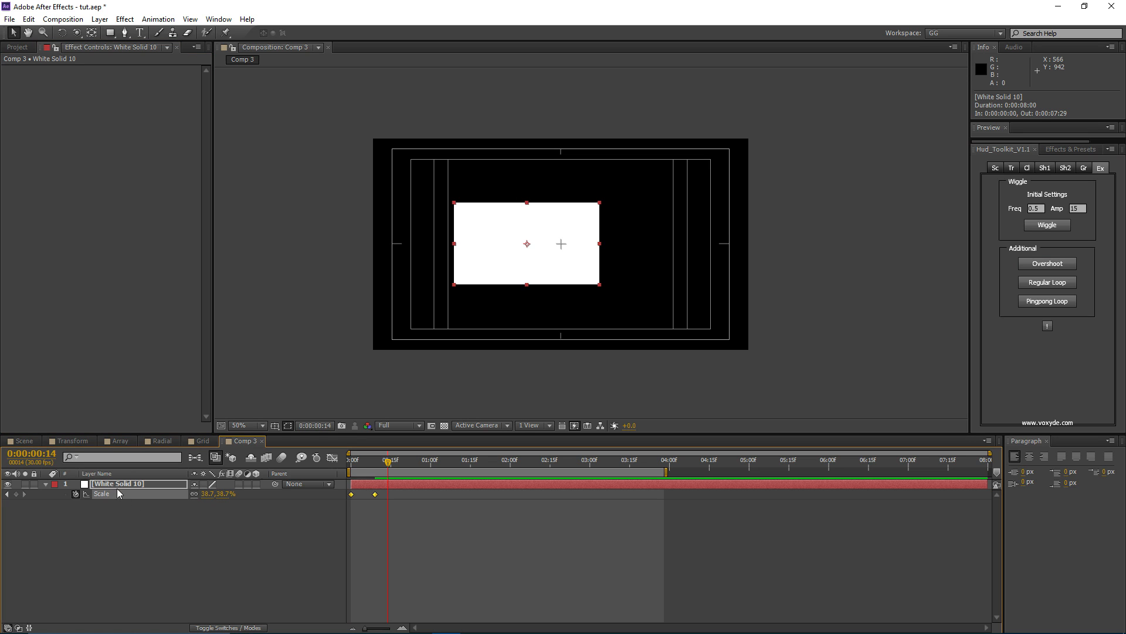
pyautogui.click(1041, 264)
pyautogui.click(518, 550)
pyautogui.press('KP_0')
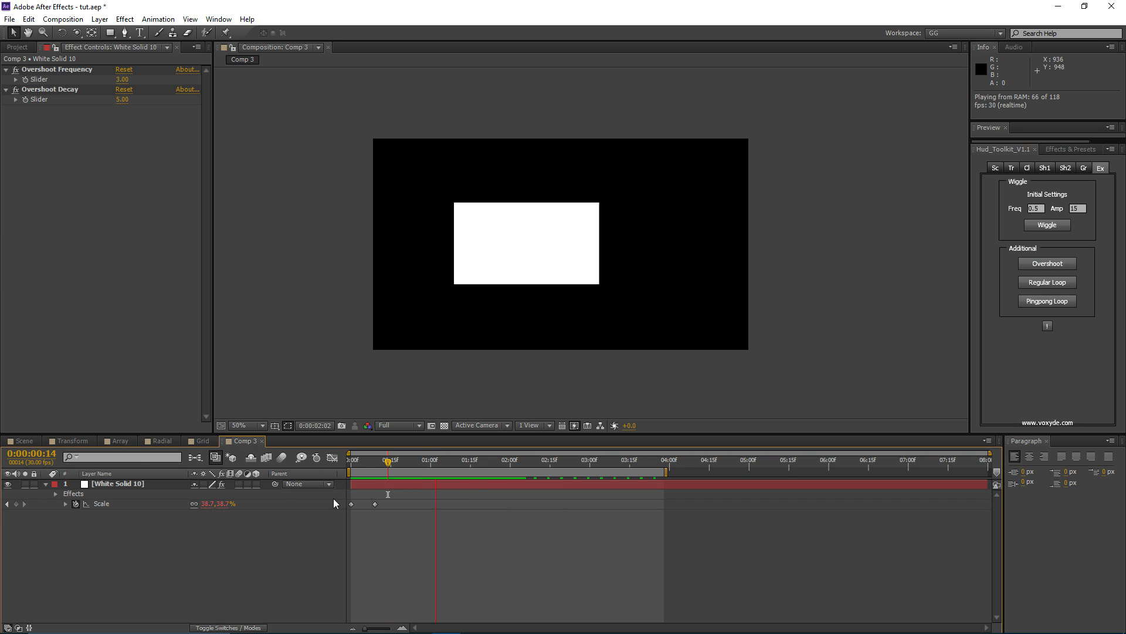
pyautogui.click(421, 449)
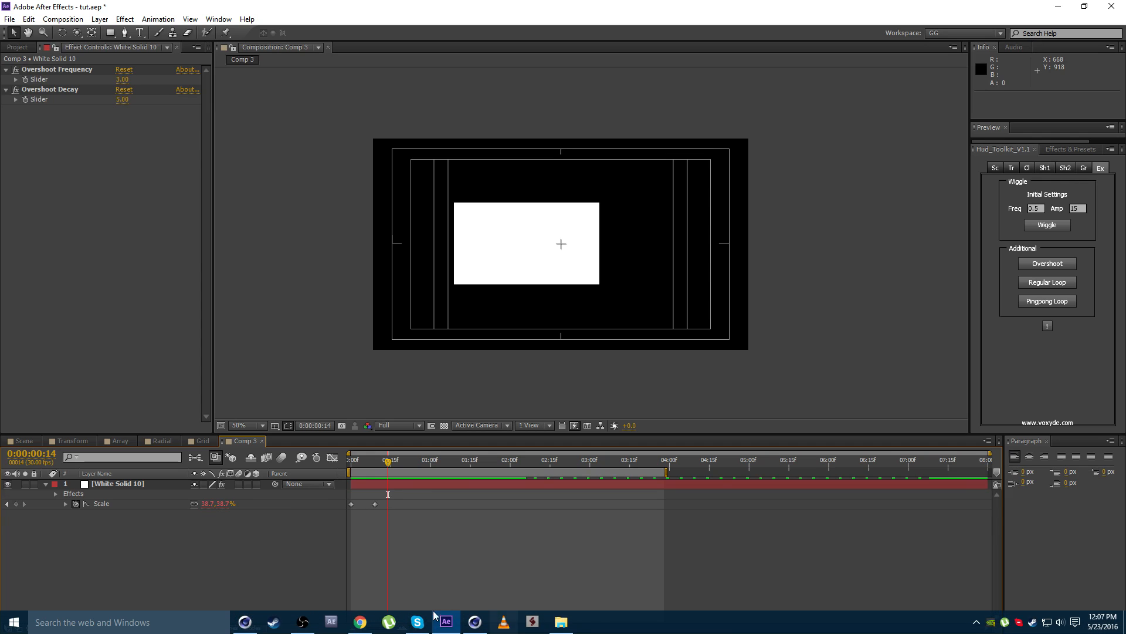
# - Switch to Chrome and examine MotionScript's Realistic Bounce and Overshoot article, including its address and the overshoot expressions
pyautogui.click(361, 628)
pyautogui.click(88, 9)
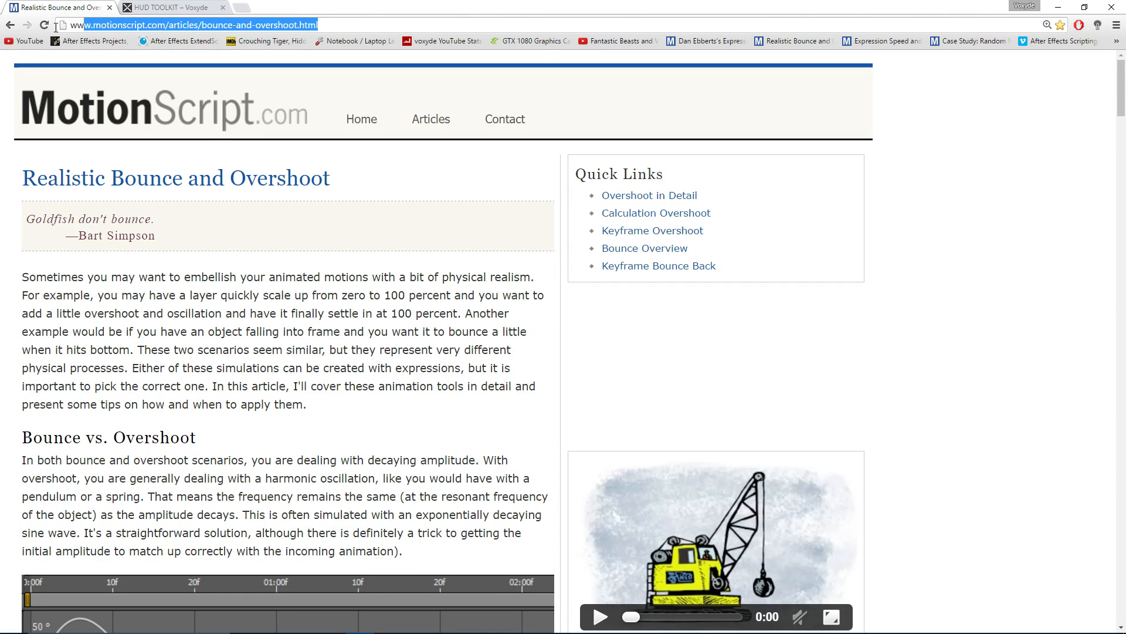
pyautogui.click(601, 355)
pyautogui.moveTo(318, 25); pyautogui.dragTo(13, 28)
pyautogui.scroll(-20, 503, 258)
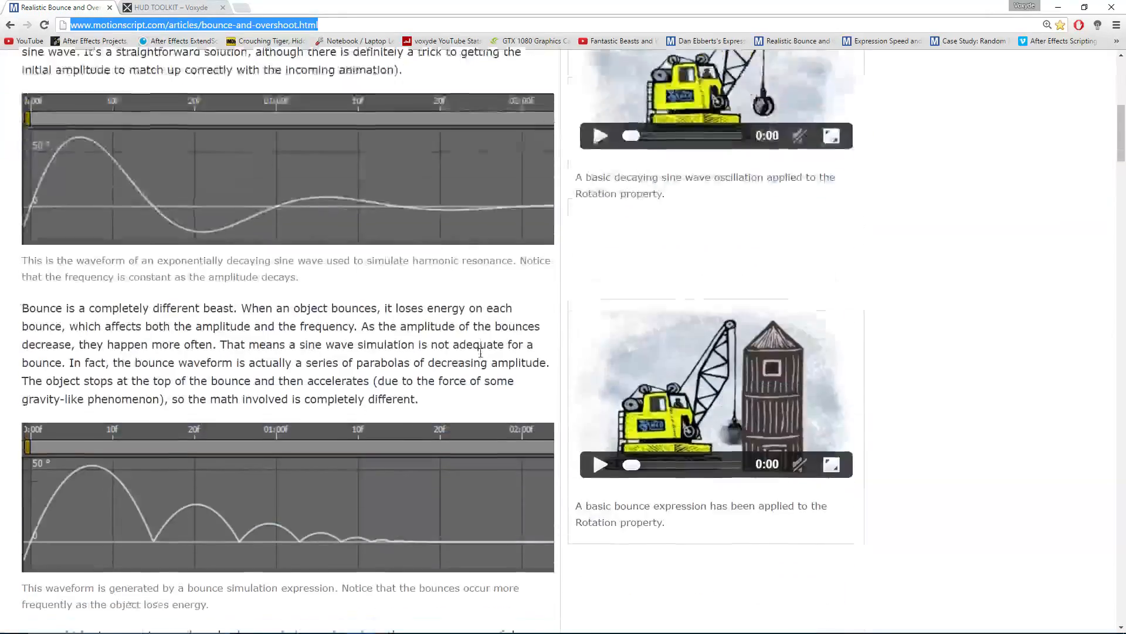
pyautogui.scroll(-4, 481, 358)
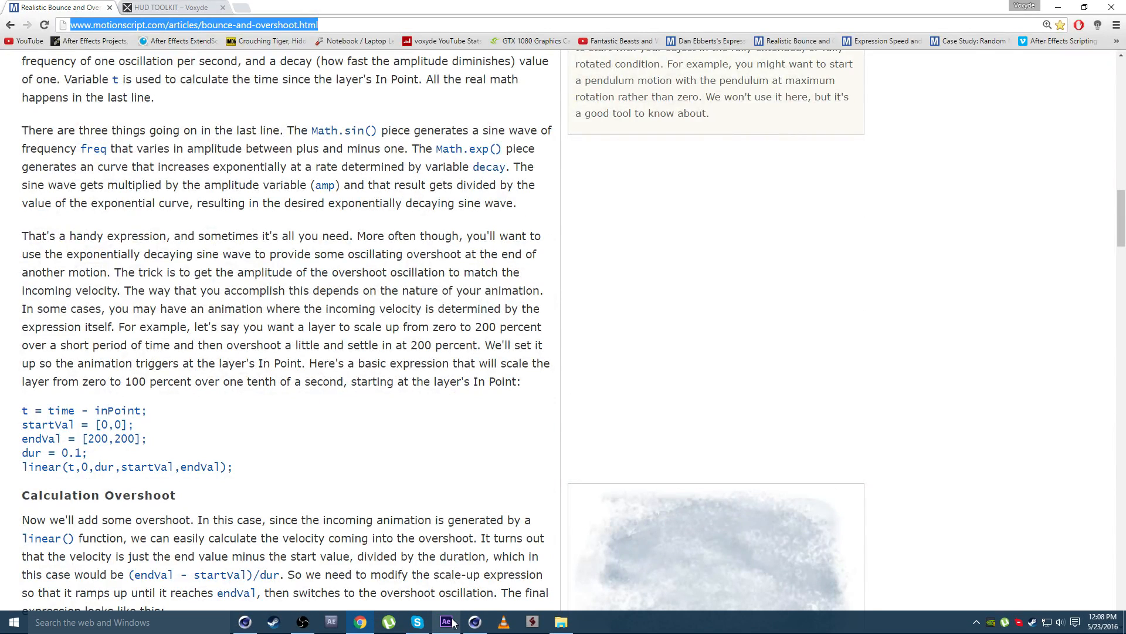
# - Switch back to After Effects, remove the overshoot expression from White Solid 10's Scale, and scrub to 0:00:00:10
pyautogui.click(446, 622)
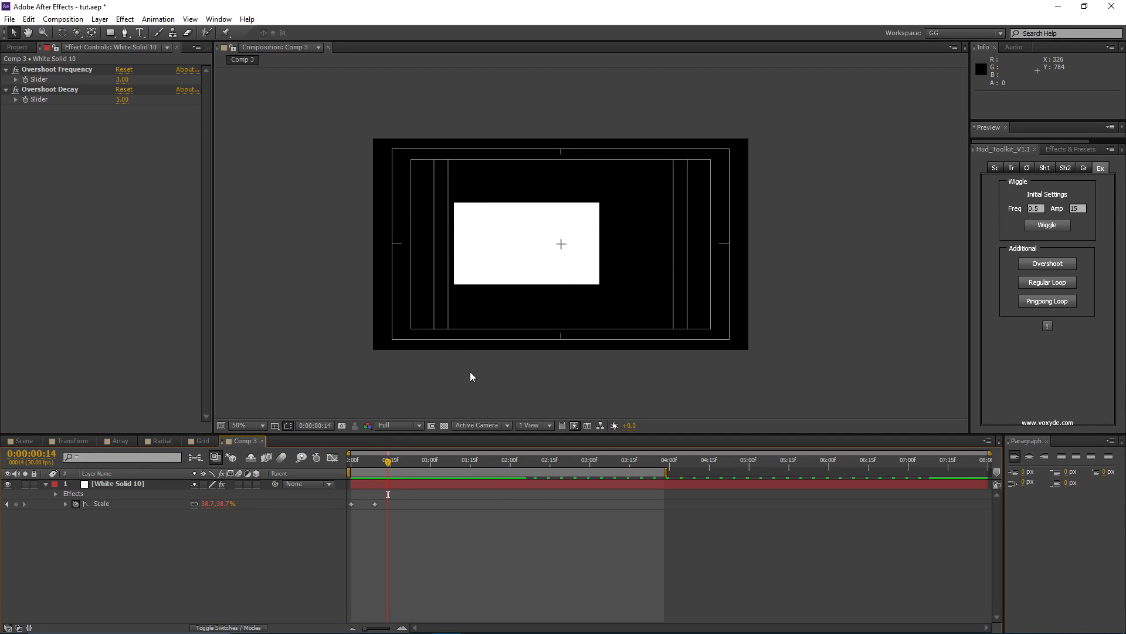
pyautogui.moveTo(513, 286)
pyautogui.mouseDown()
pyautogui.moveTo(553, 291)
pyautogui.moveTo(500, 284)
pyautogui.mouseUp()
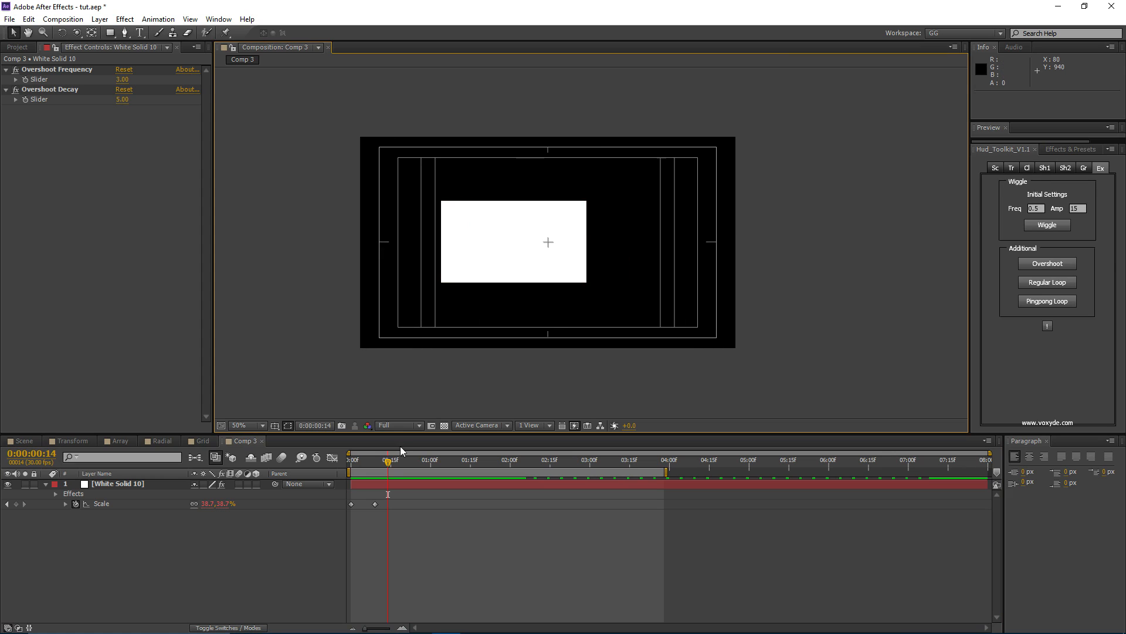
pyautogui.moveTo(387, 463)
pyautogui.mouseDown()
pyautogui.moveTo(422, 466)
pyautogui.moveTo(380, 474)
pyautogui.mouseUp()
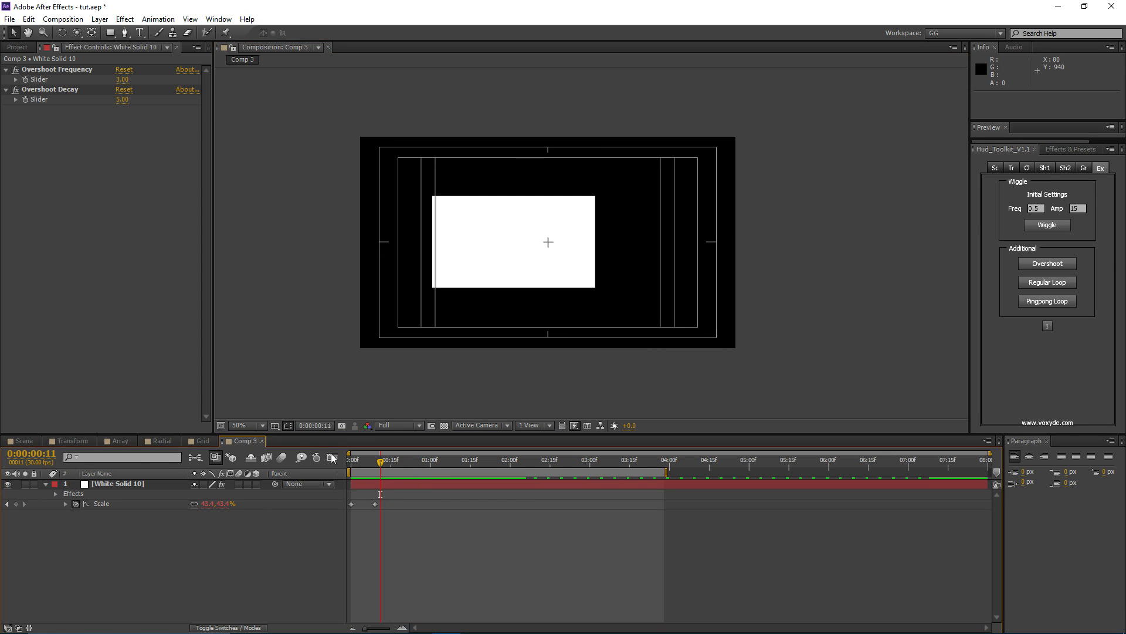
pyautogui.keyDown('alt'); pyautogui.click(75, 504); pyautogui.keyUp('alt')
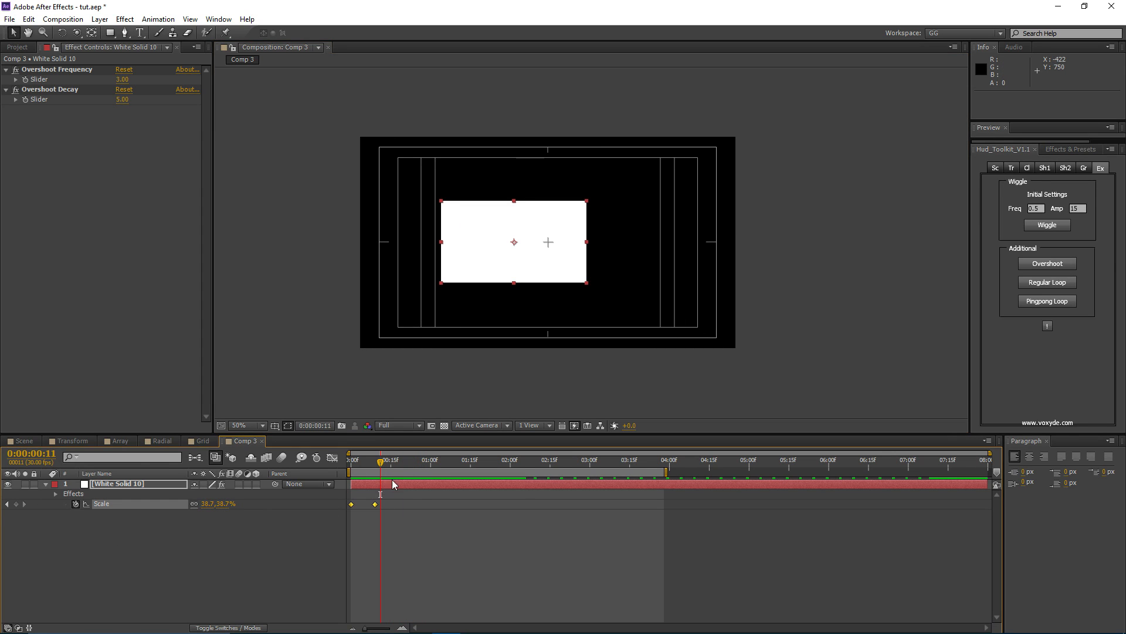
pyautogui.moveTo(380, 471)
pyautogui.mouseDown()
pyautogui.moveTo(348, 467)
pyautogui.moveTo(377, 469)
pyautogui.mouseUp()
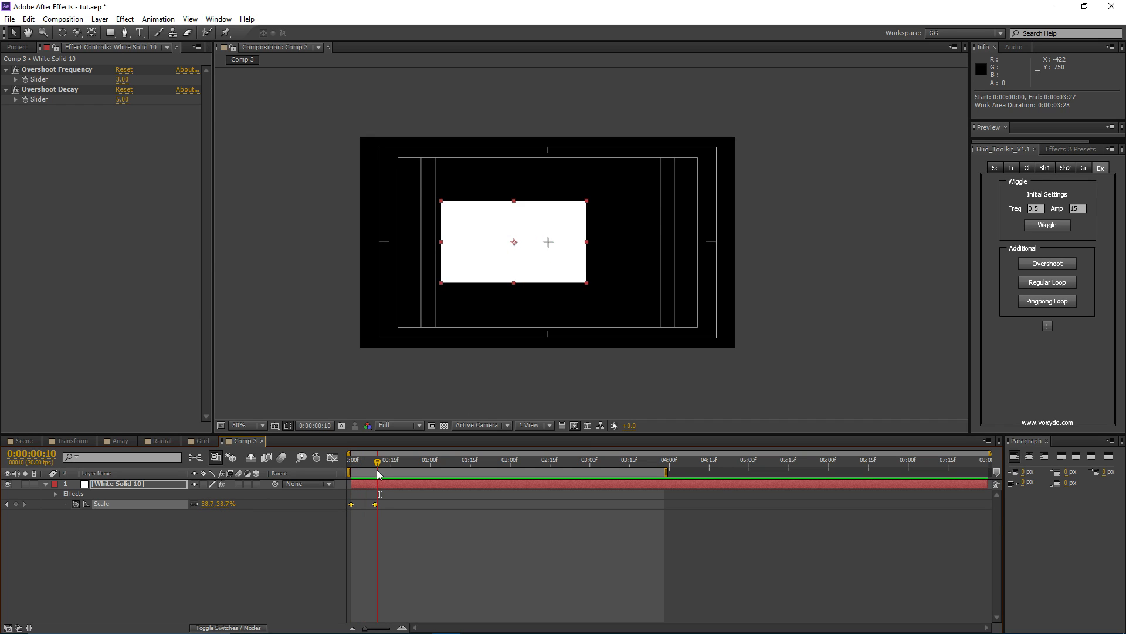
pyautogui.click(411, 539)
# - Try Regular Loop on White Solid 10's Scale, scrub to 0:00:01:11 to check the repetition, and undo the loop
pyautogui.moveTo(604, 284); pyautogui.dragTo(663, 284)
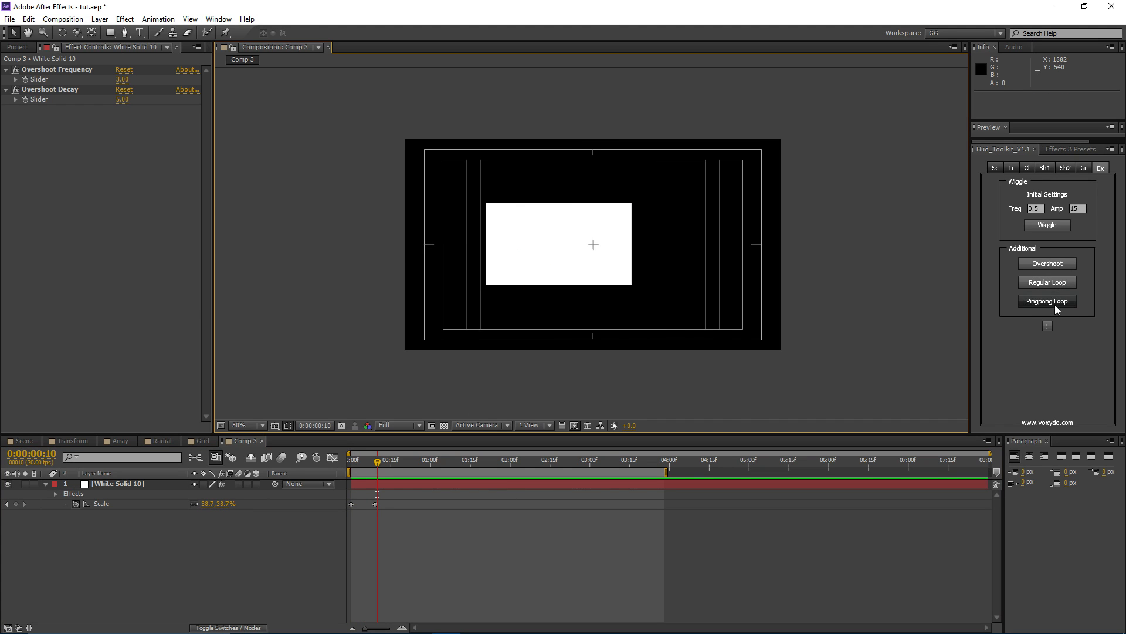
pyautogui.press('.')
pyautogui.click(549, 294)
pyautogui.moveTo(628, 278); pyautogui.dragTo(609, 284)
pyautogui.click(103, 505)
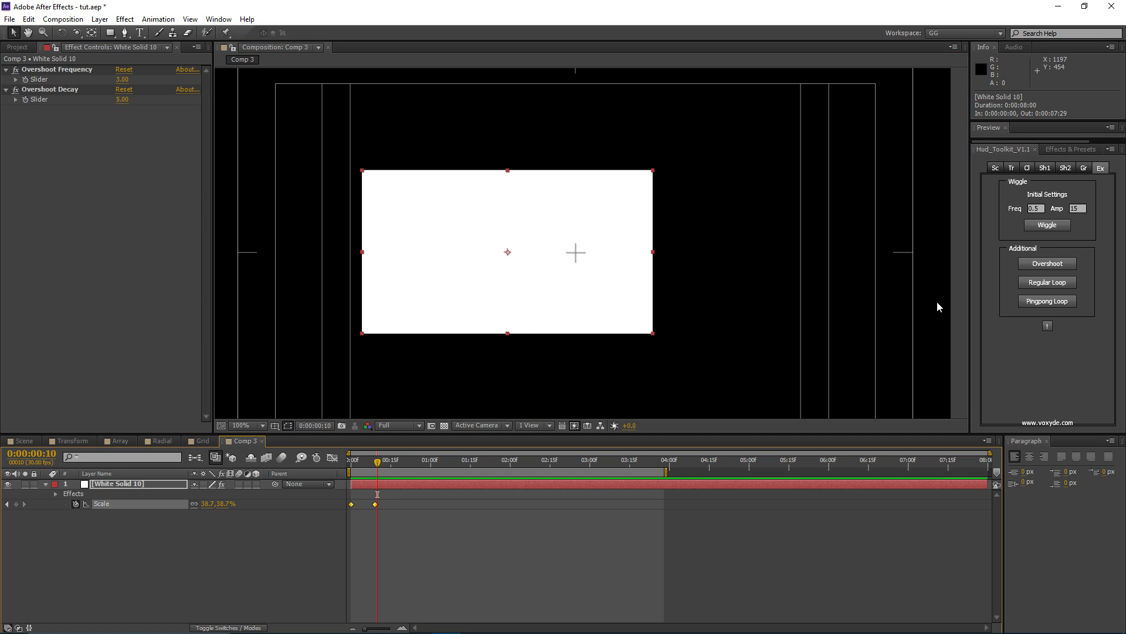
pyautogui.click(1043, 283)
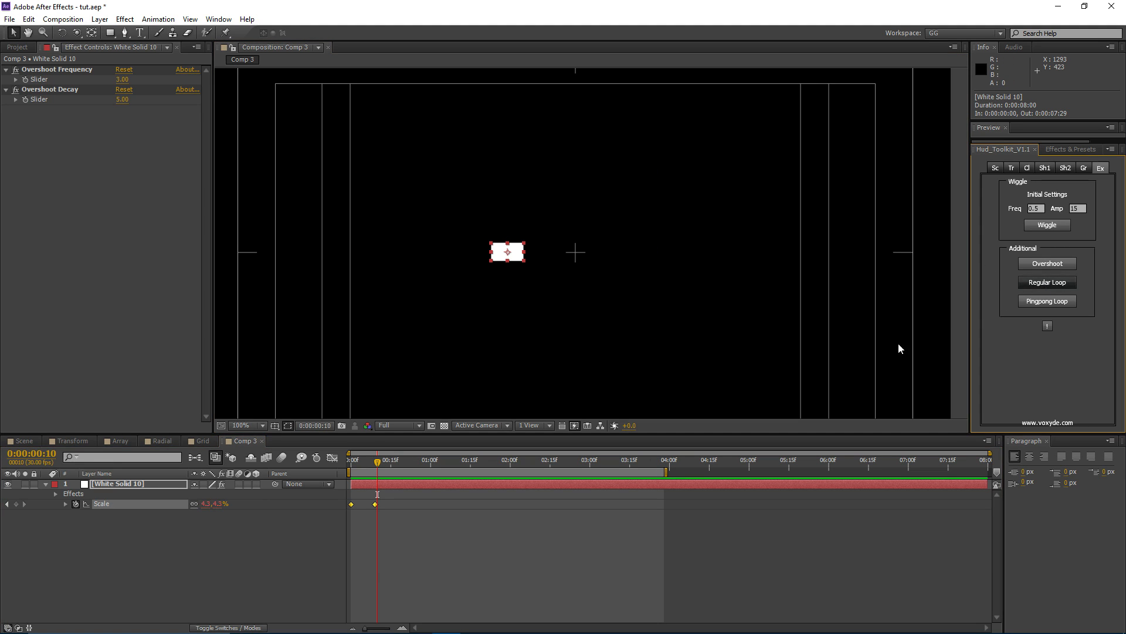
pyautogui.moveTo(376, 468)
pyautogui.mouseDown()
pyautogui.moveTo(341, 474)
pyautogui.moveTo(376, 471)
pyautogui.mouseUp()
pyautogui.moveTo(512, 320); pyautogui.dragTo(528, 314)
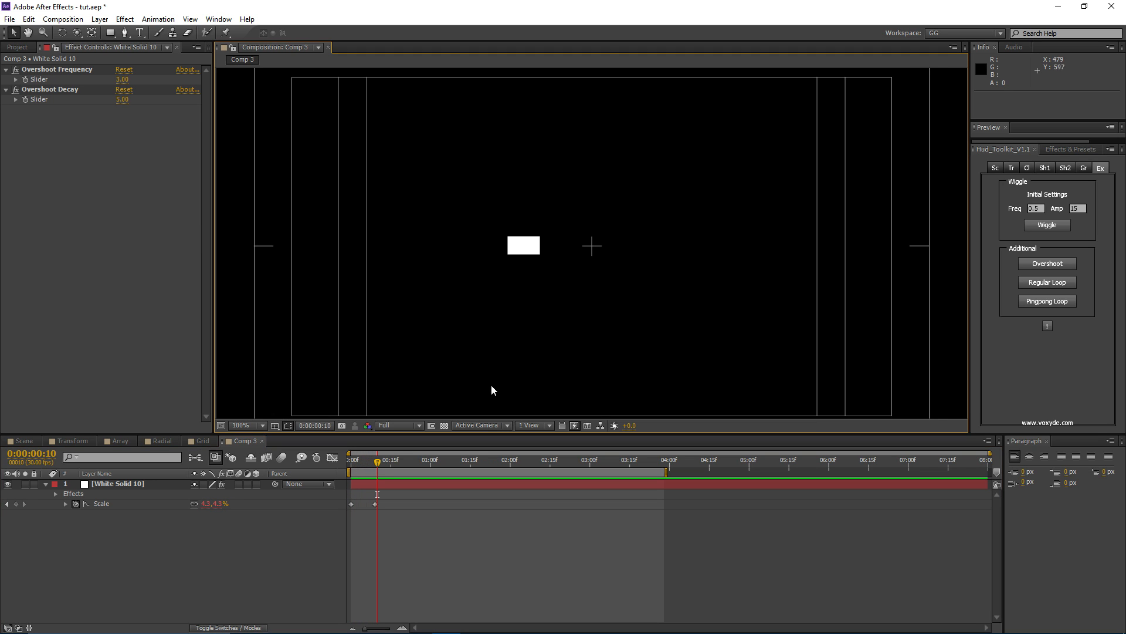
pyautogui.moveTo(373, 461); pyautogui.dragTo(460, 469)
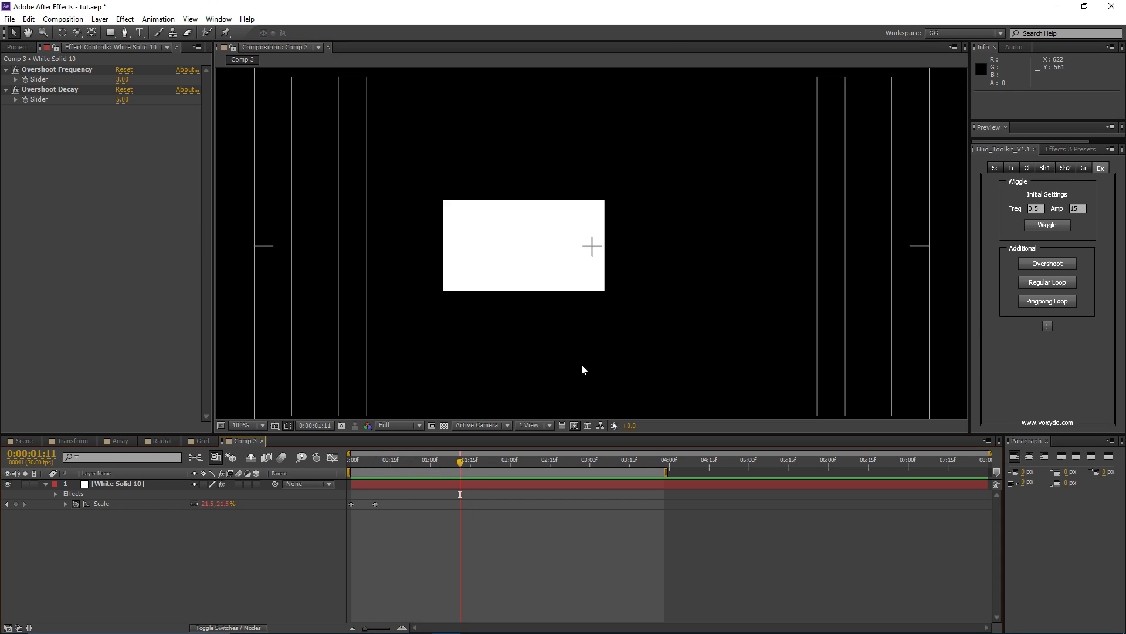
pyautogui.scroll(-2, 582, 365)
pyautogui.hotkey('ctrl', 'z')
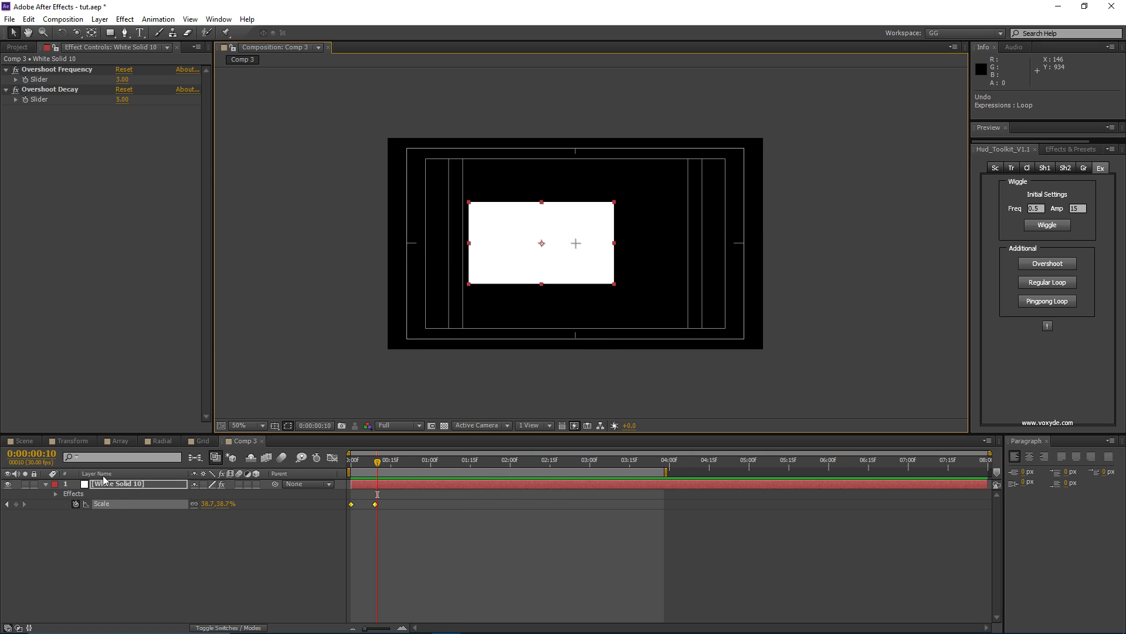
# - Apply Pingpong Loop to White Solid 10's Scale property
pyautogui.moveTo(544, 278); pyautogui.dragTo(550, 279)
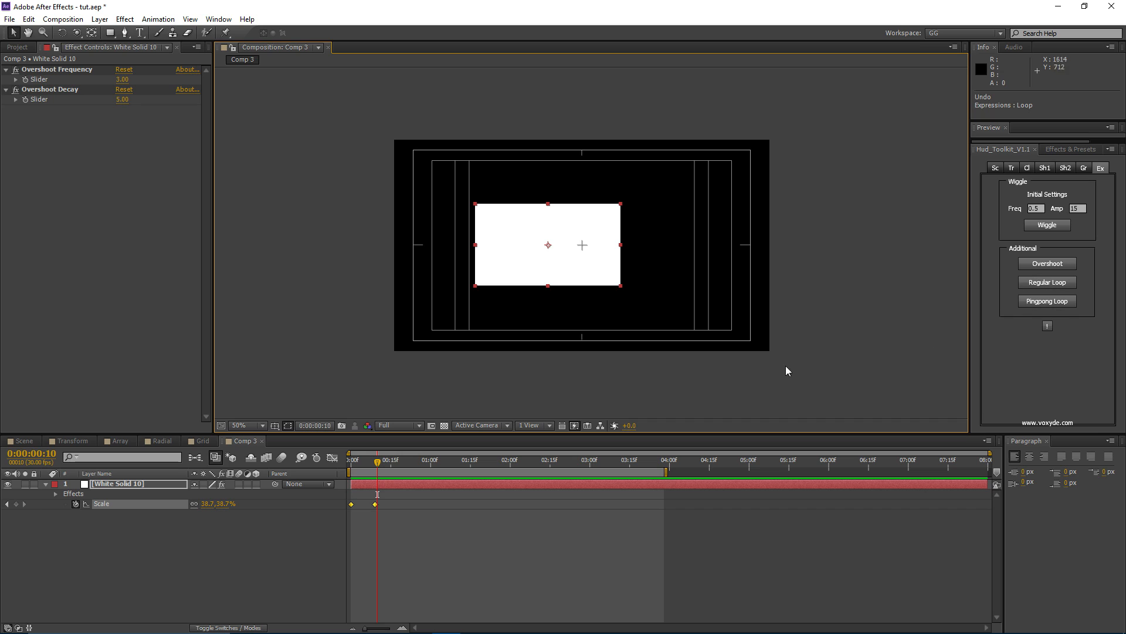
pyautogui.click(113, 508)
pyautogui.click(1053, 302)
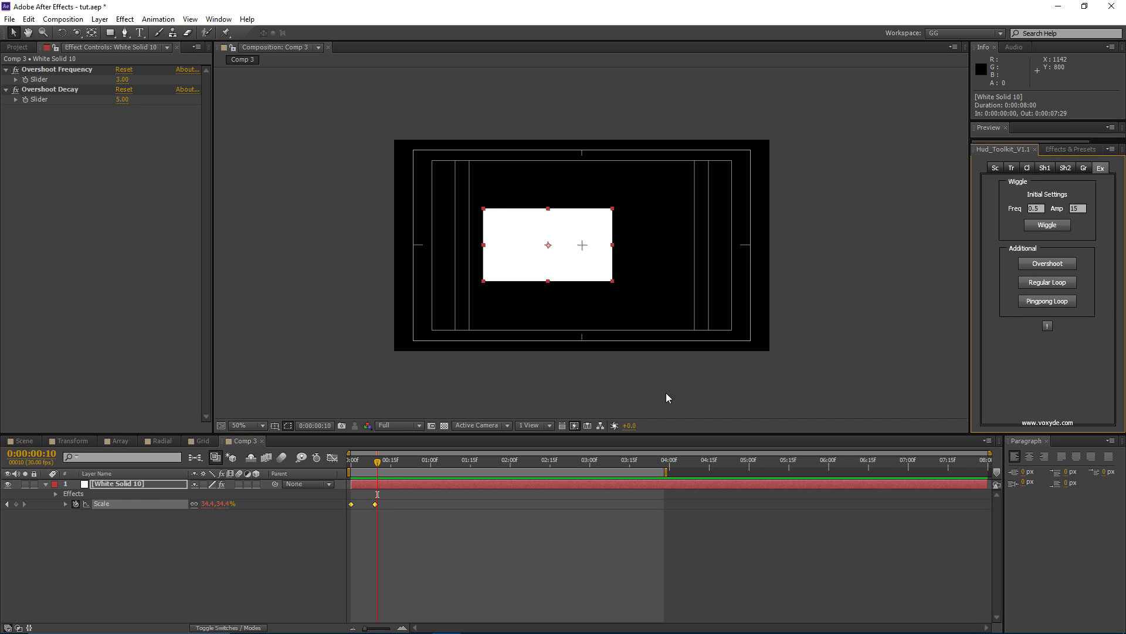
# - Scrub to 0:00:01:13 and preview White Solid 10's pingpong scale animation, then return to 0:00:00:10 and preview it again
pyautogui.click(493, 540)
pyautogui.moveTo(377, 462); pyautogui.dragTo(466, 480)
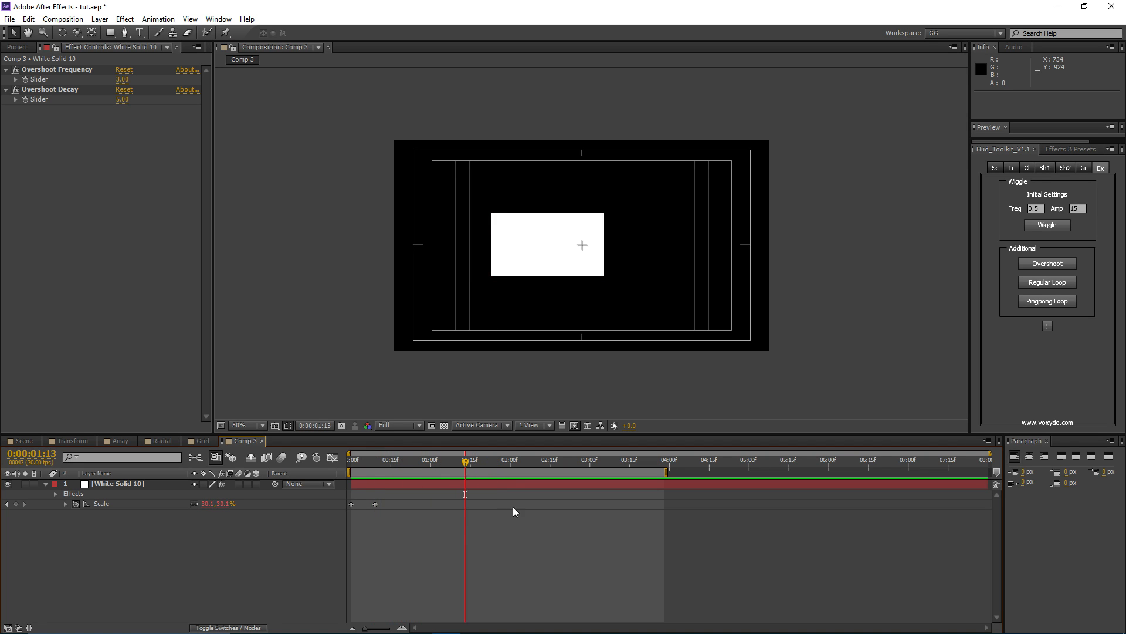
pyautogui.press('KP_0')
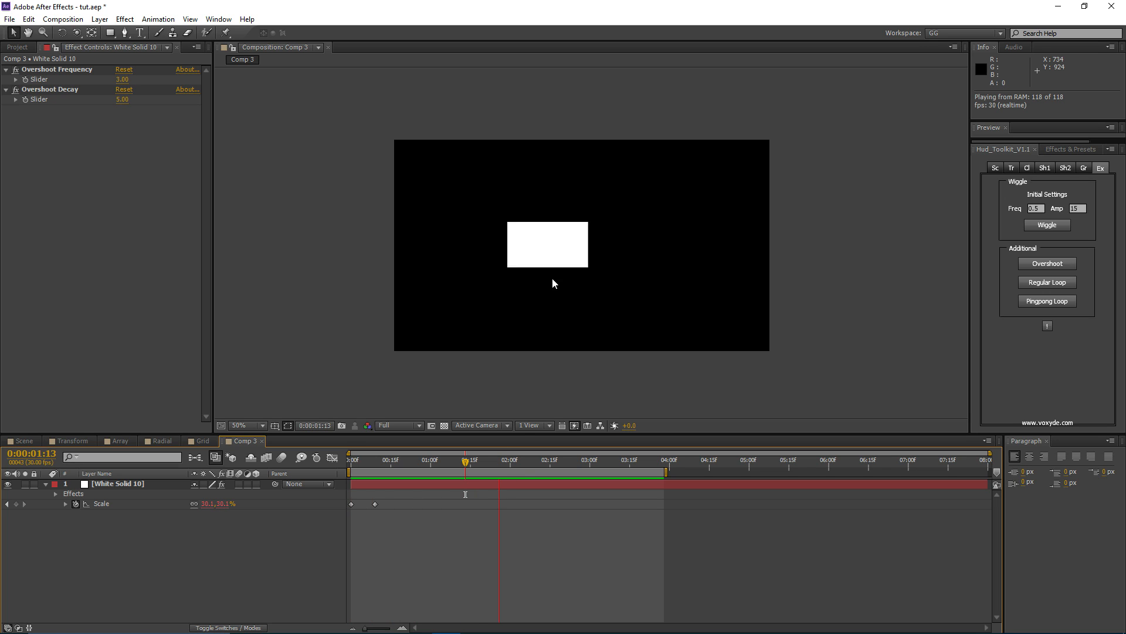
pyautogui.press('space')
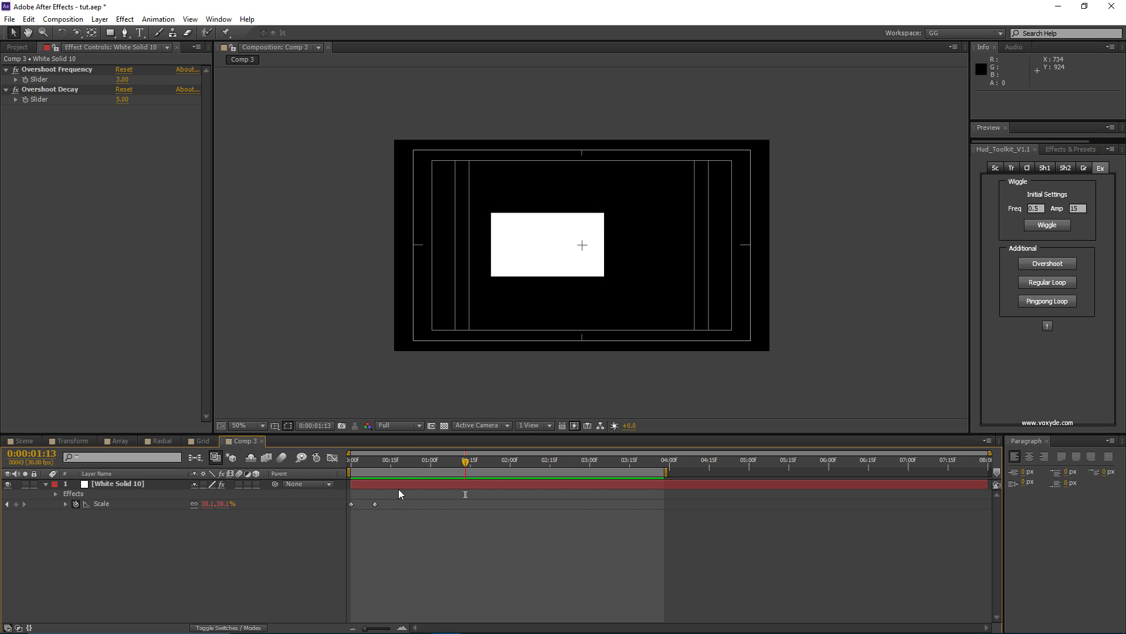
pyautogui.moveTo(400, 467); pyautogui.dragTo(376, 485)
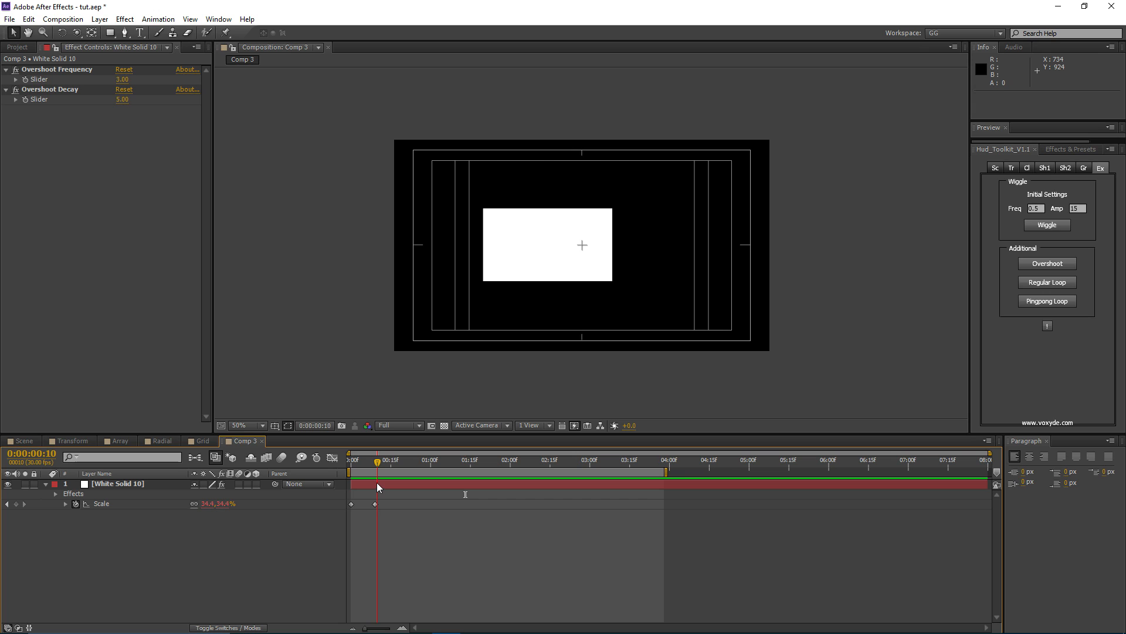
pyautogui.press('KP_0')
pyautogui.press('space')
# - Read through the toolkit's Expression Information, close it, and scrub the pingpong animation to 0:00:01:03
pyautogui.click(1048, 325)
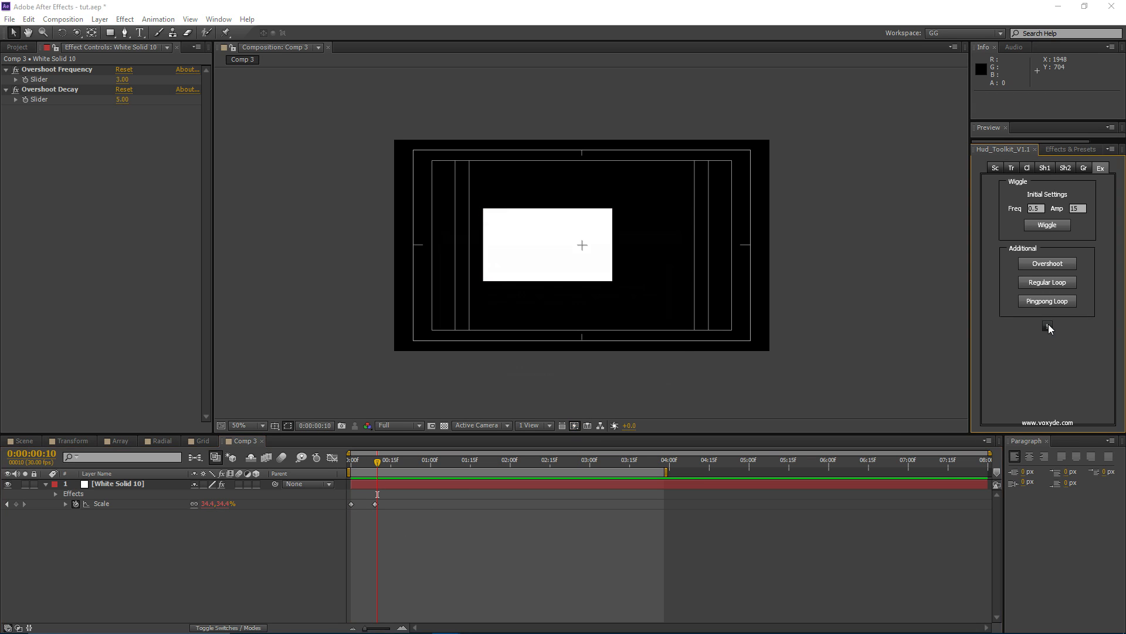
pyautogui.moveTo(530, 238); pyautogui.dragTo(507, 233)
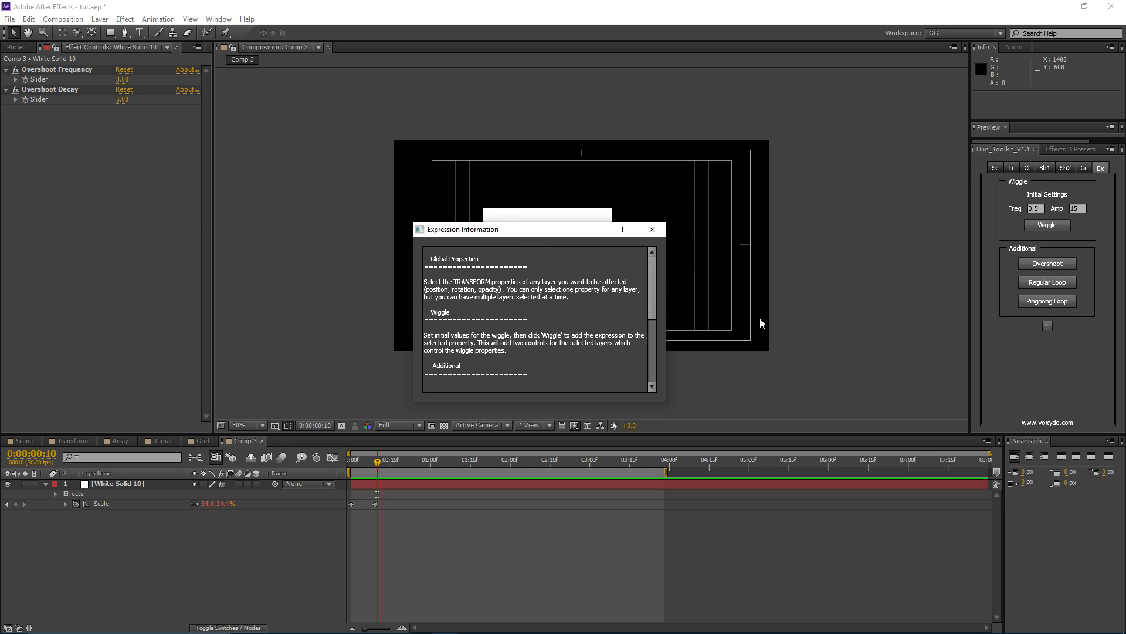
pyautogui.moveTo(654, 291); pyautogui.dragTo(653, 357)
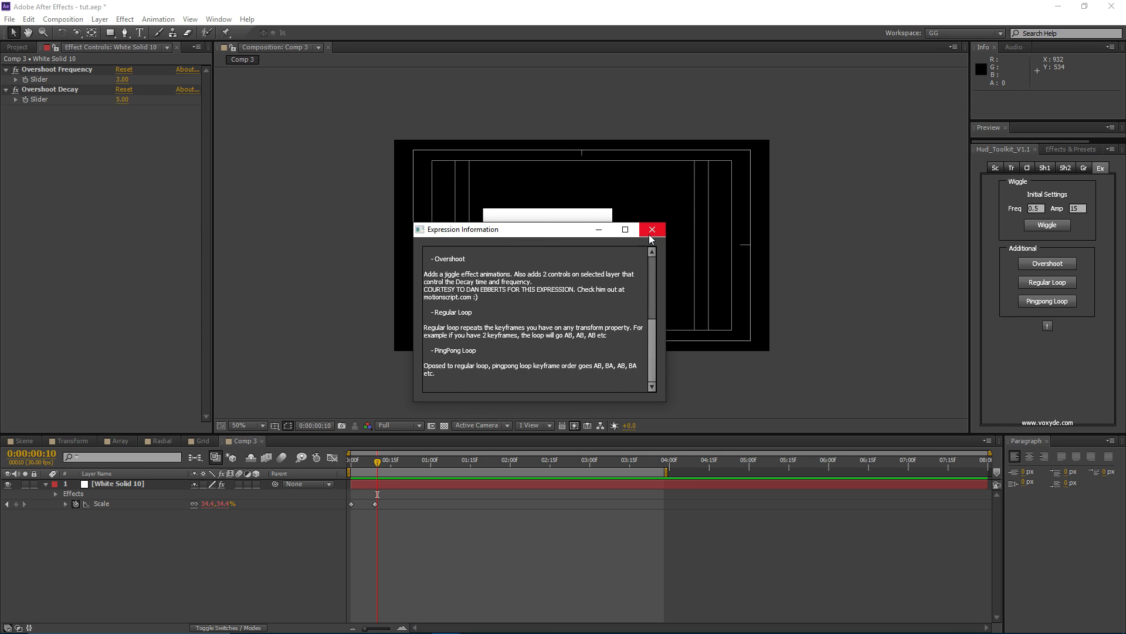
pyautogui.scroll(10, 572, 296)
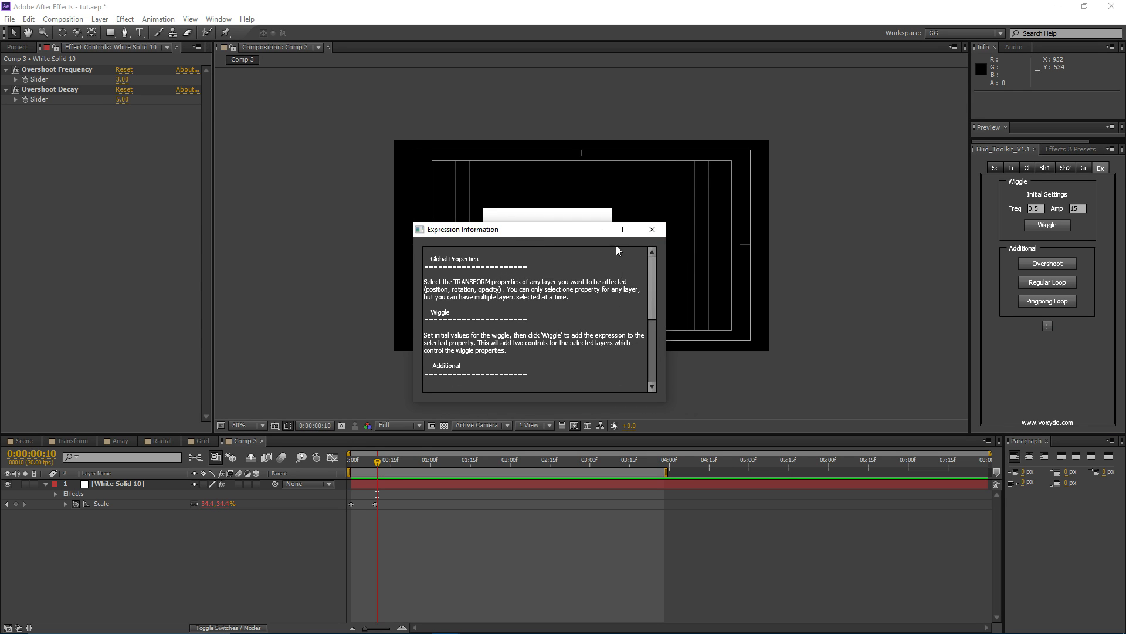
pyautogui.click(651, 230)
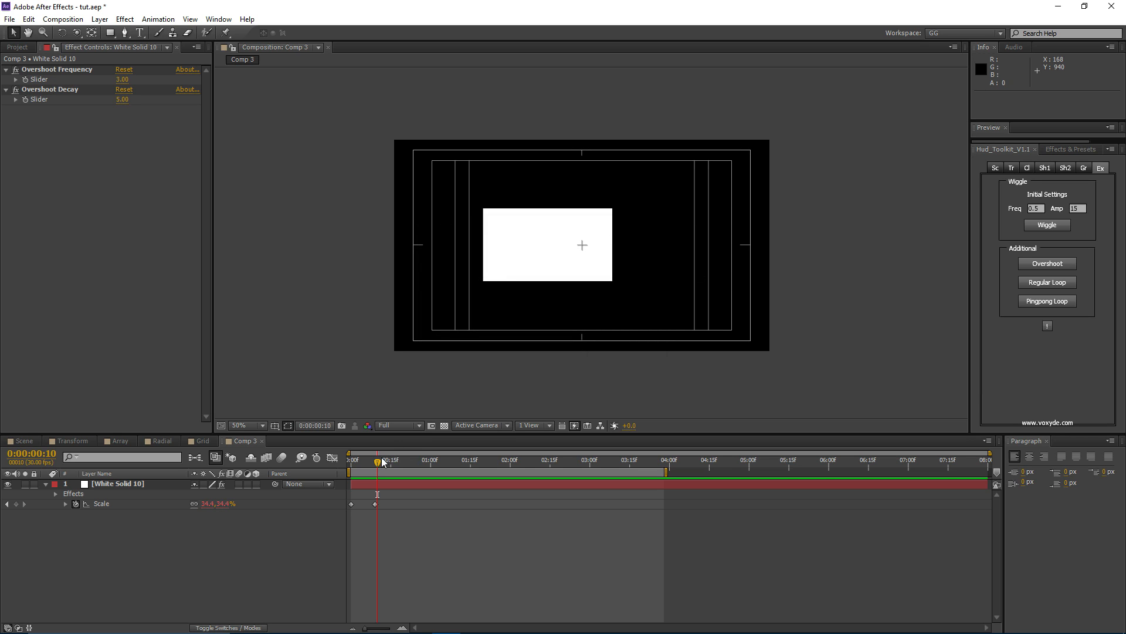
pyautogui.moveTo(382, 461); pyautogui.dragTo(438, 463)
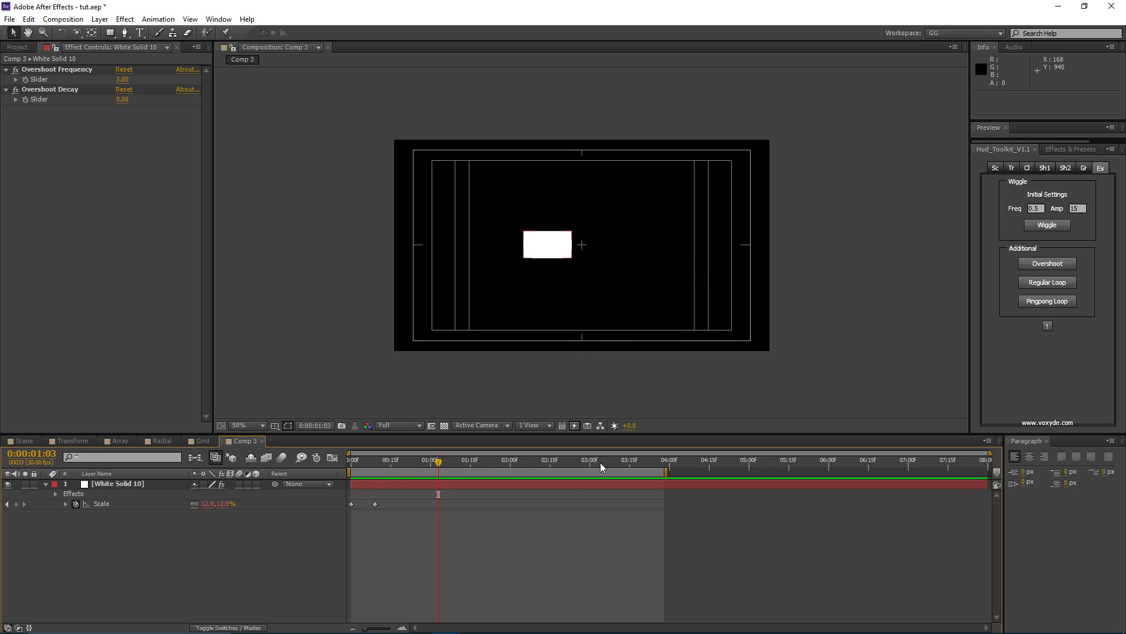